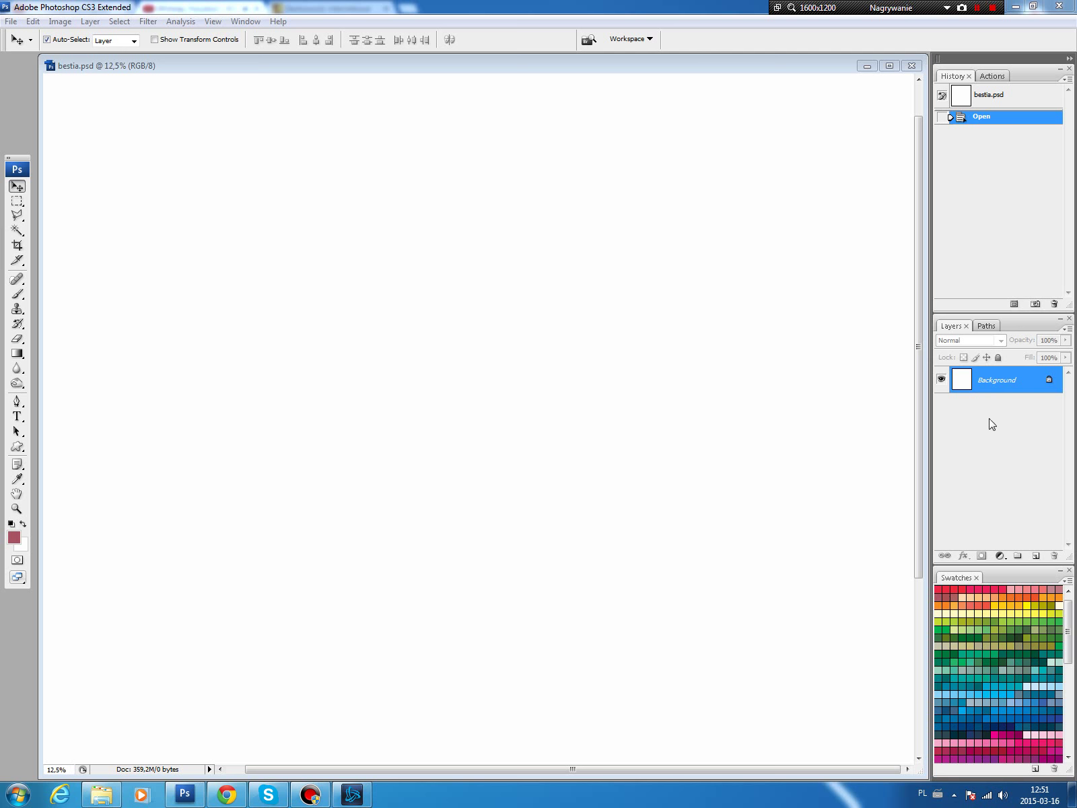
On a new layer, fill a large oval selection in the upper canvas with brown
click(1036, 556)
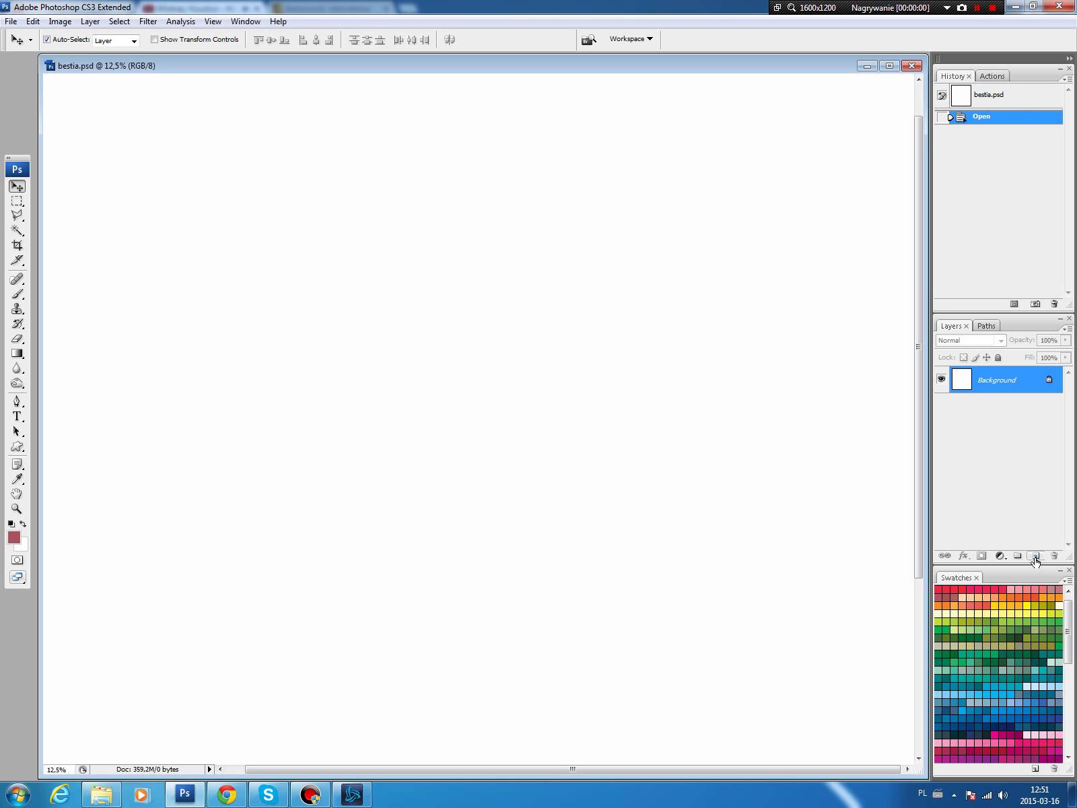
click(18, 200)
click(74, 211)
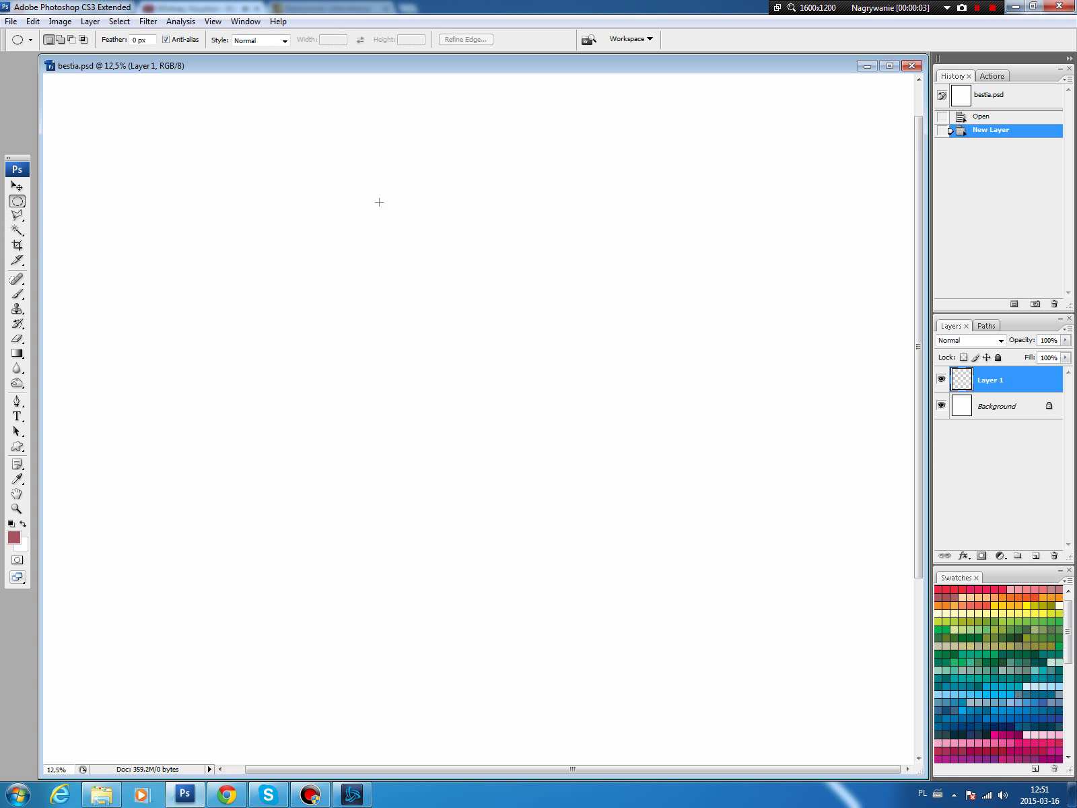
drag(307, 160, 606, 493)
drag(605, 494, 610, 504)
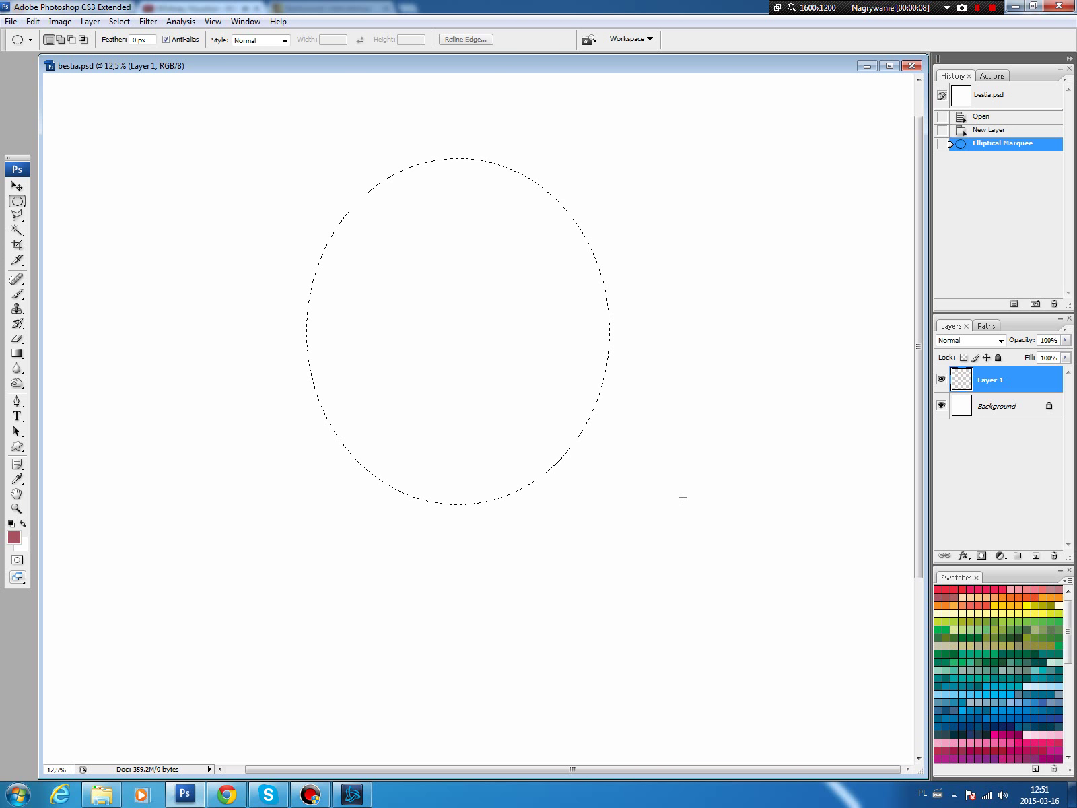
scroll(1010, 666, down, 5)
click(1016, 665)
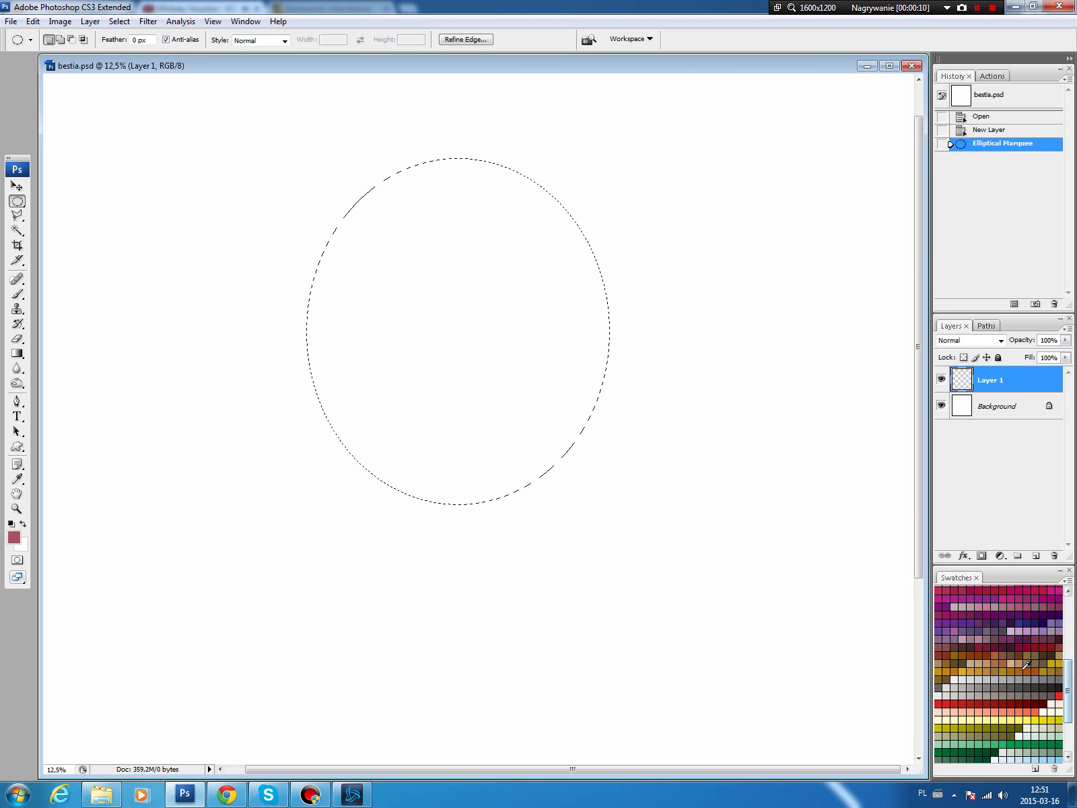
key(alt+BackSpace)
key(ctrl+d)
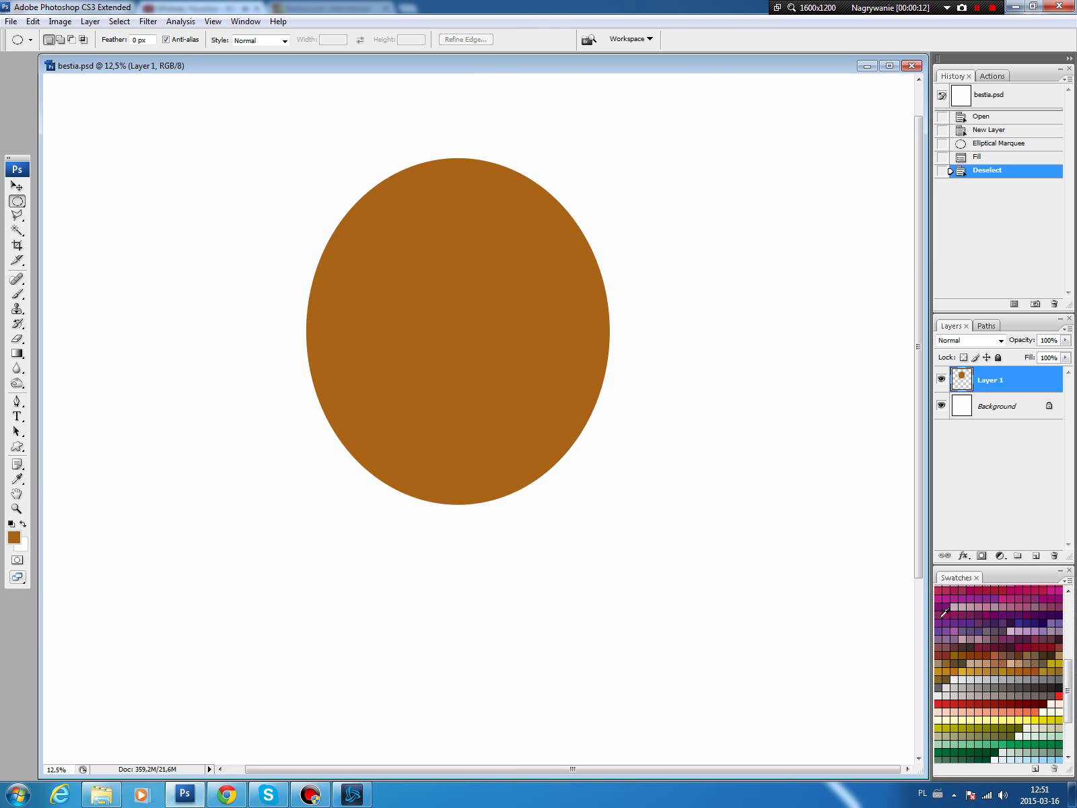
Delete the bottom band of the brown oval to leave a flat-bottomed dome
right_click(19, 205)
click(81, 201)
drag(288, 549, 695, 384)
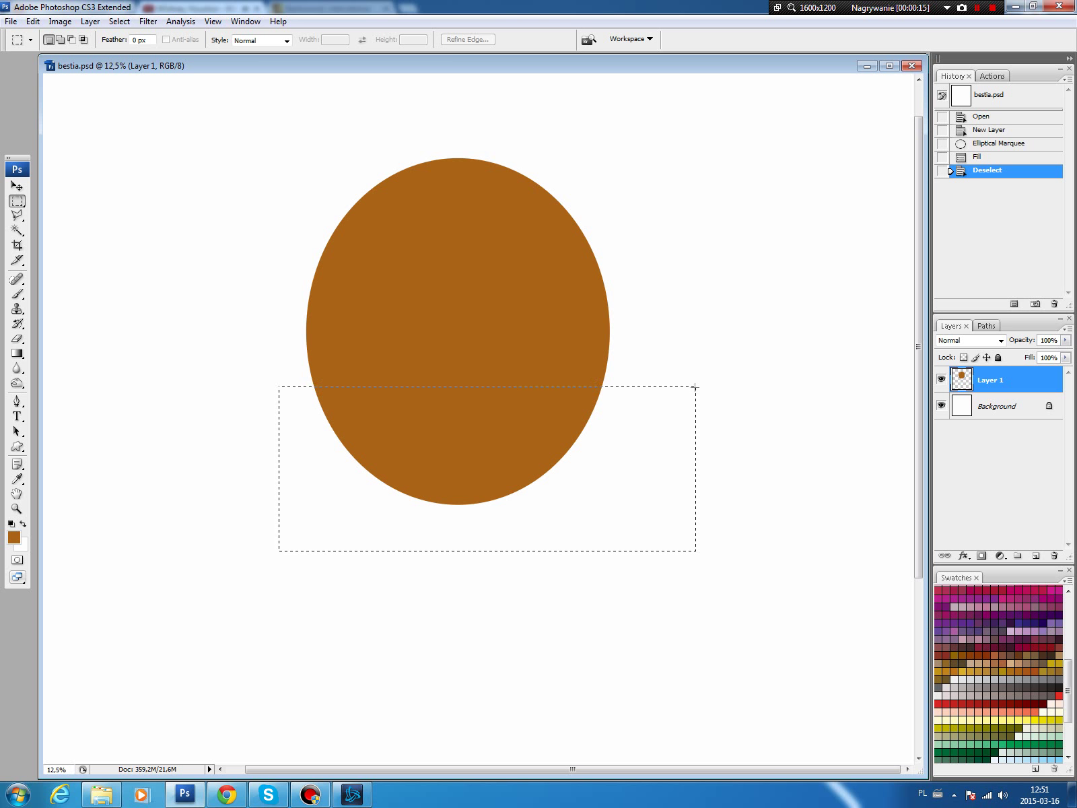
key(Delete)
key(ctrl+d)
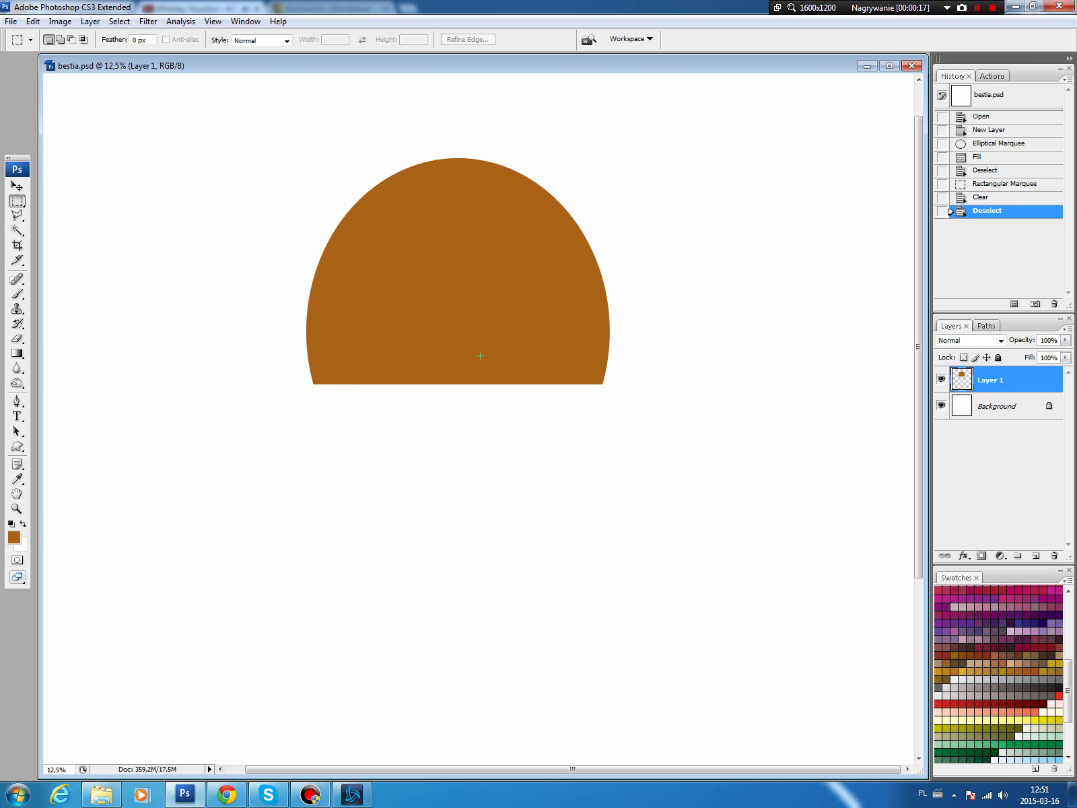
Shift the hue of an oval area over the dome's left side +5 toward orange
right_click(19, 202)
click(81, 214)
mouse_move(249, 141)
mouse_down()
mouse_move(596, 514)
mouse_move(576, 457)
mouse_up()
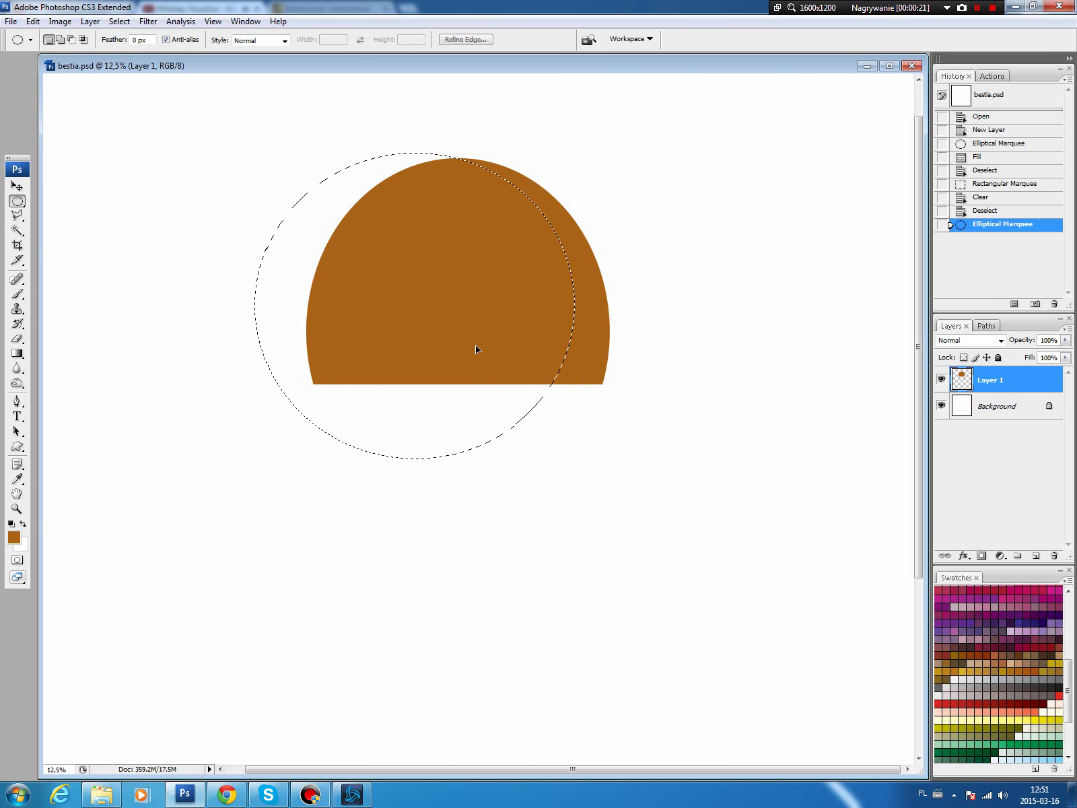
drag(476, 350, 465, 335)
key(ctrl+u)
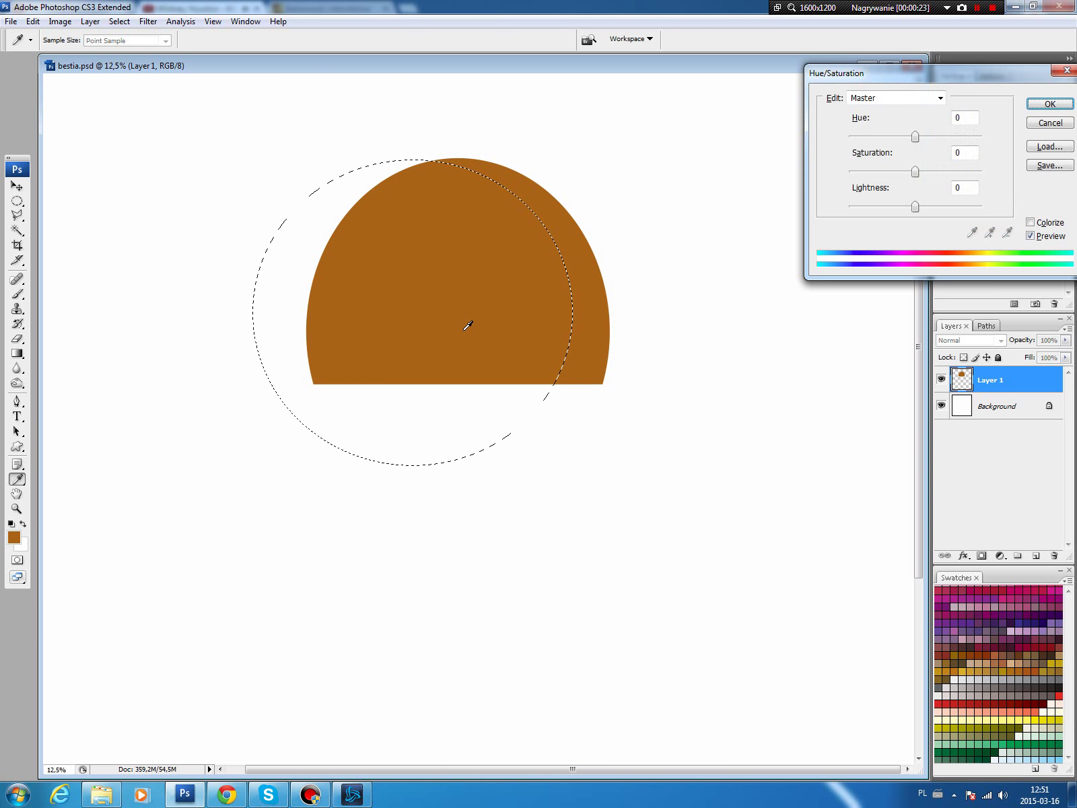
drag(915, 137, 919, 137)
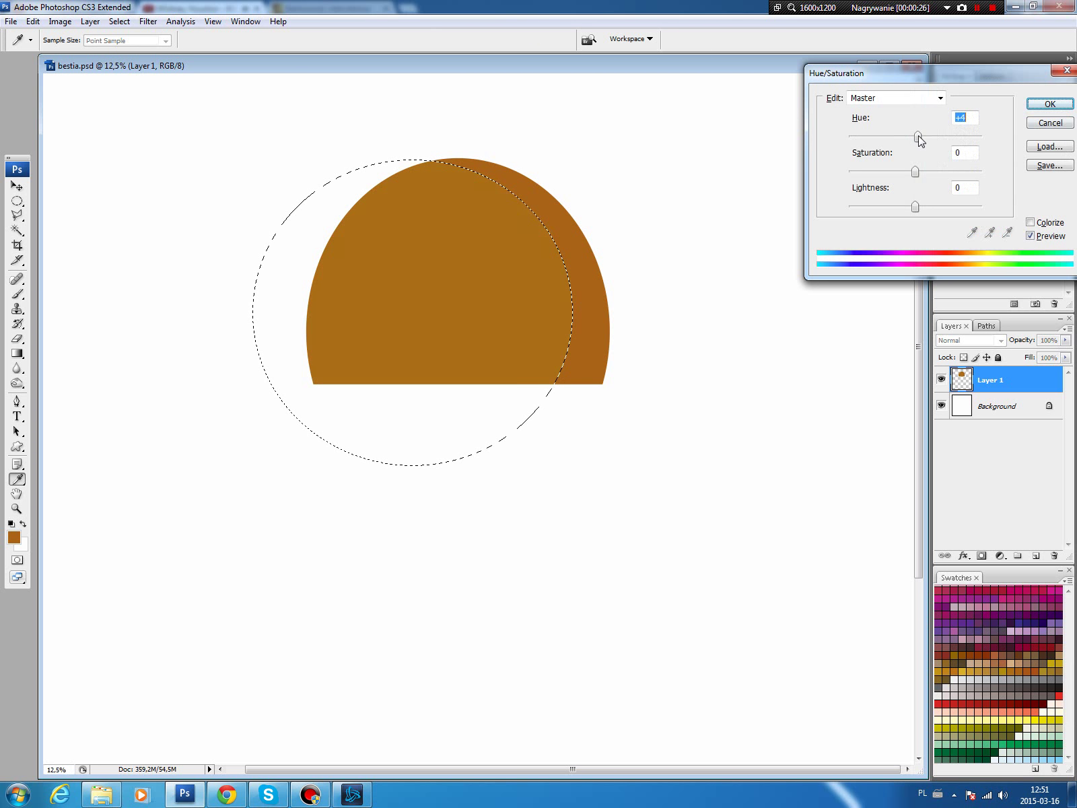
click(1048, 103)
key(ctrl+d)
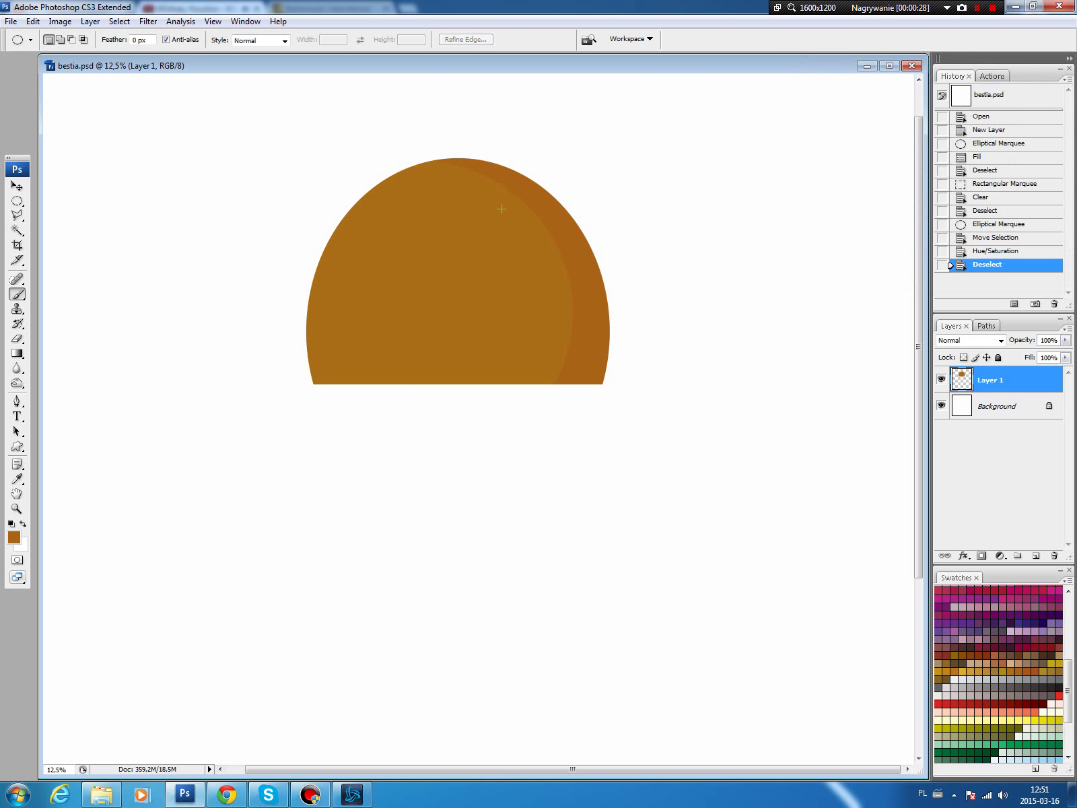
Stroke the dome's outline 16 px in dark brown on new Layer 2
key(b)
click(13, 541)
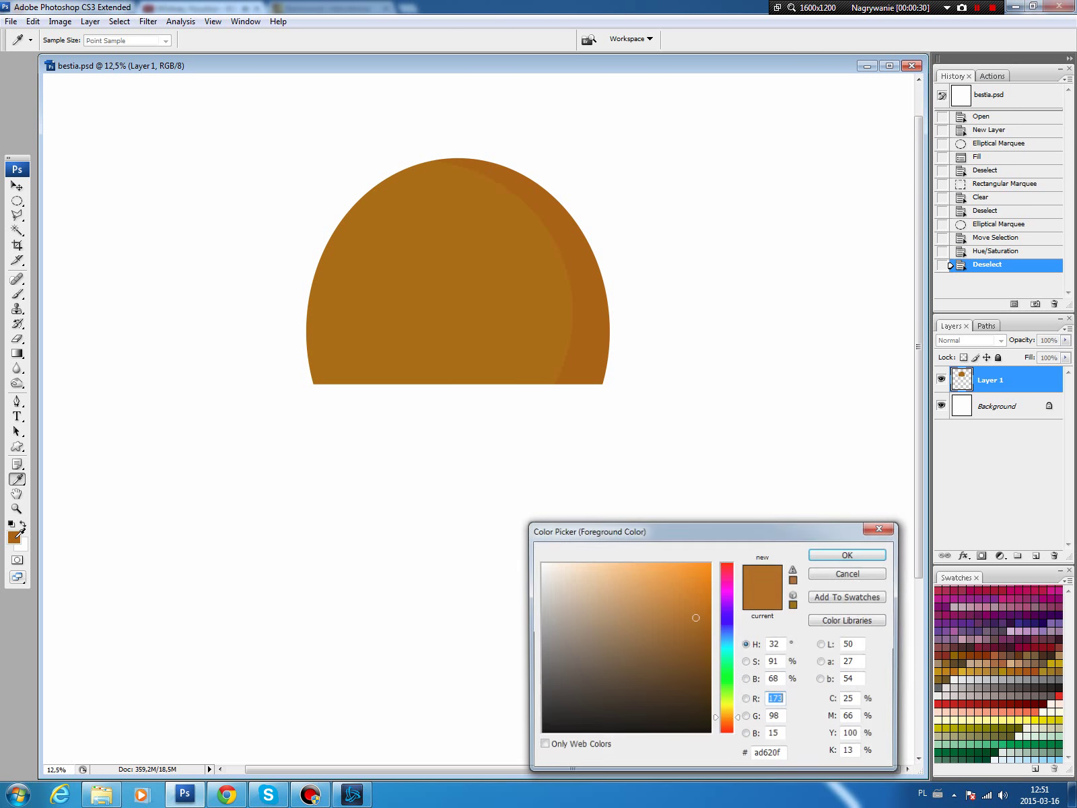
click(693, 644)
click(826, 555)
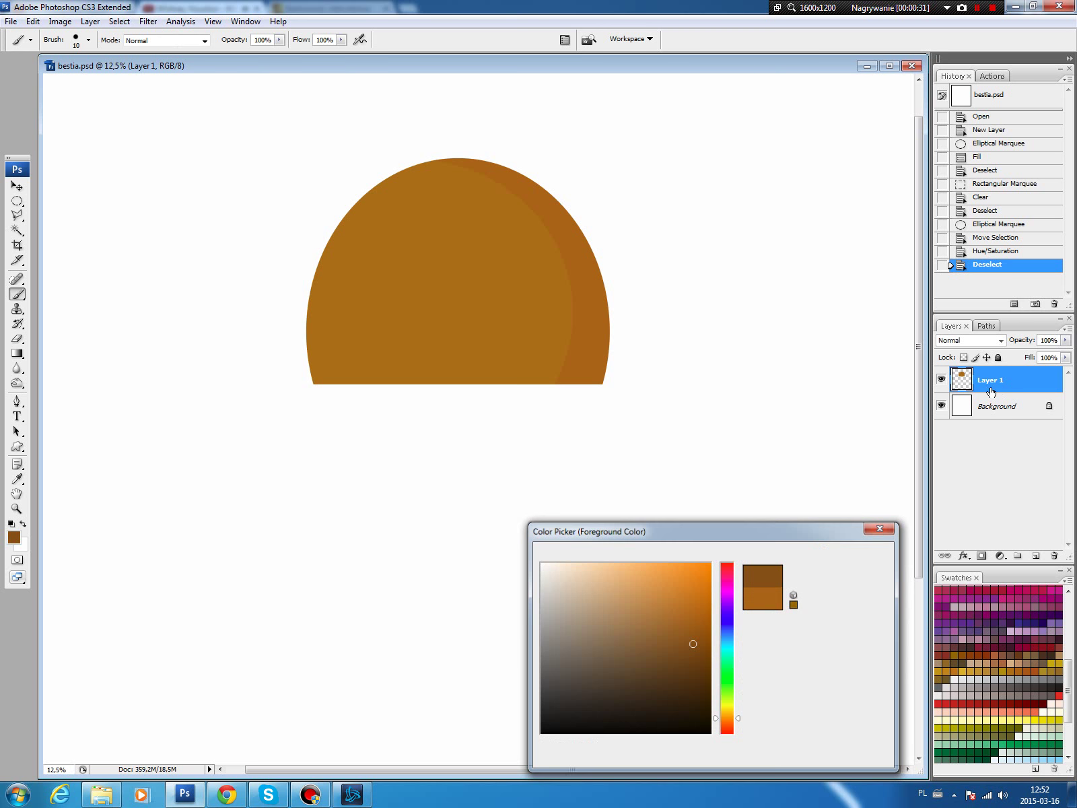
ctrl+click(961, 379)
click(1035, 556)
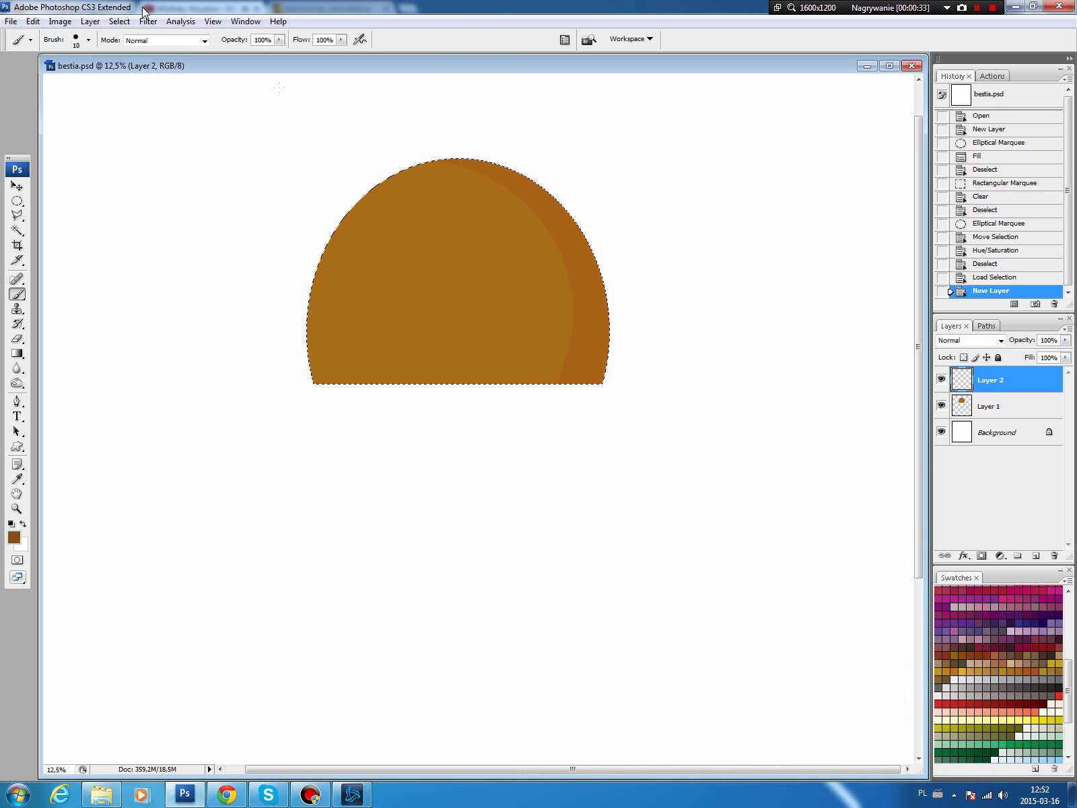
click(33, 22)
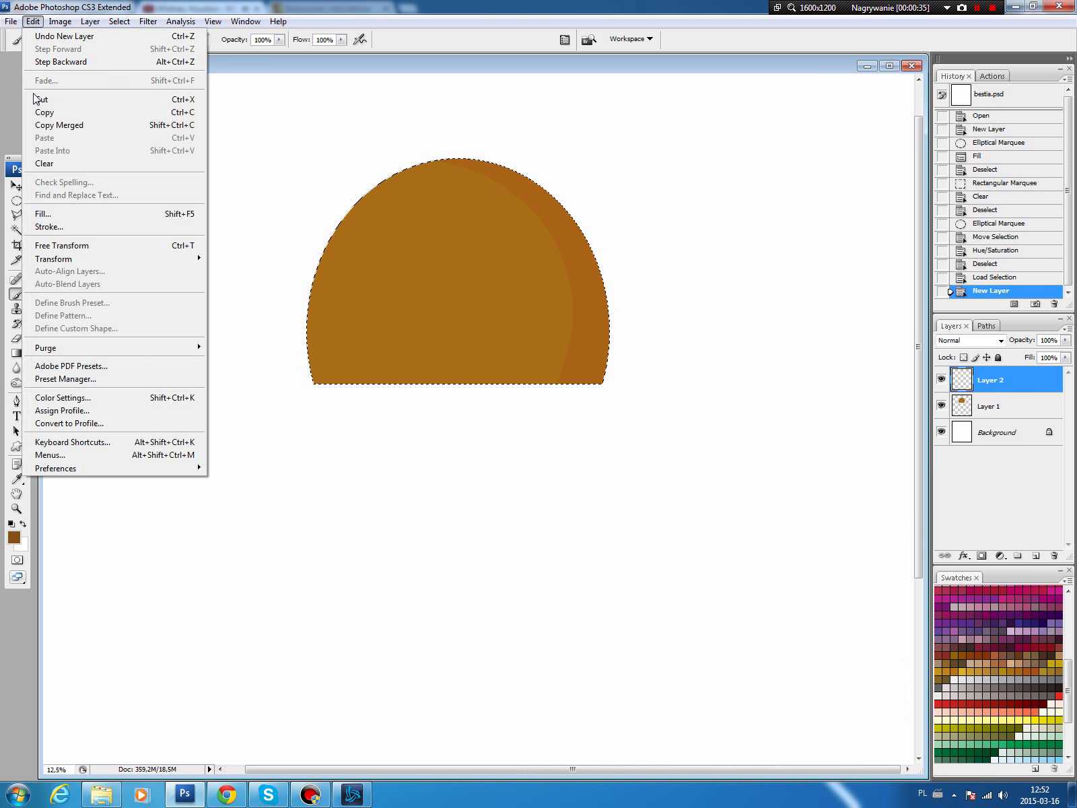
click(65, 226)
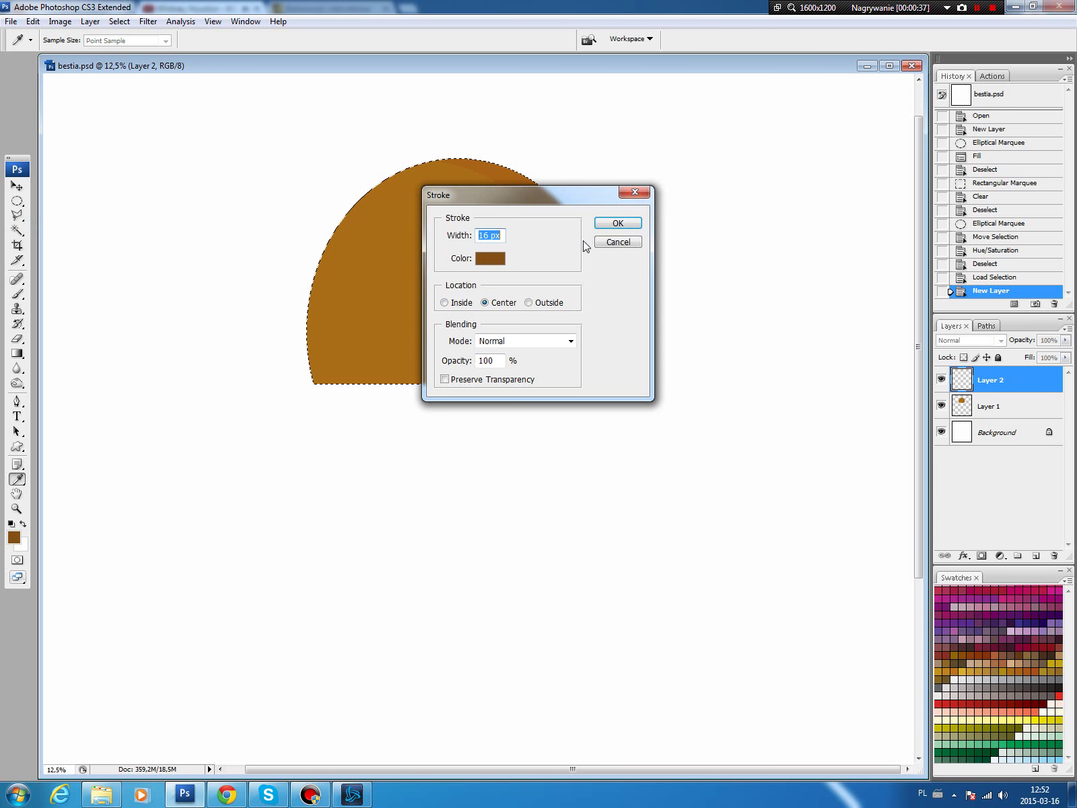
click(628, 223)
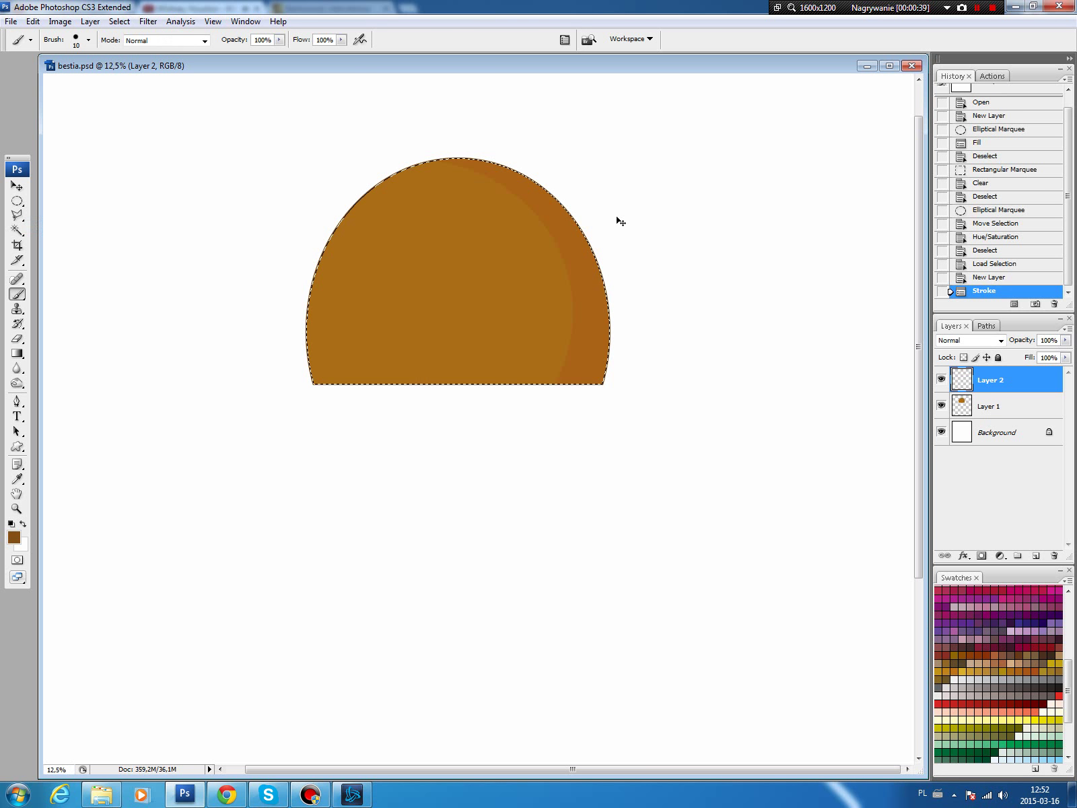
key(ctrl+d)
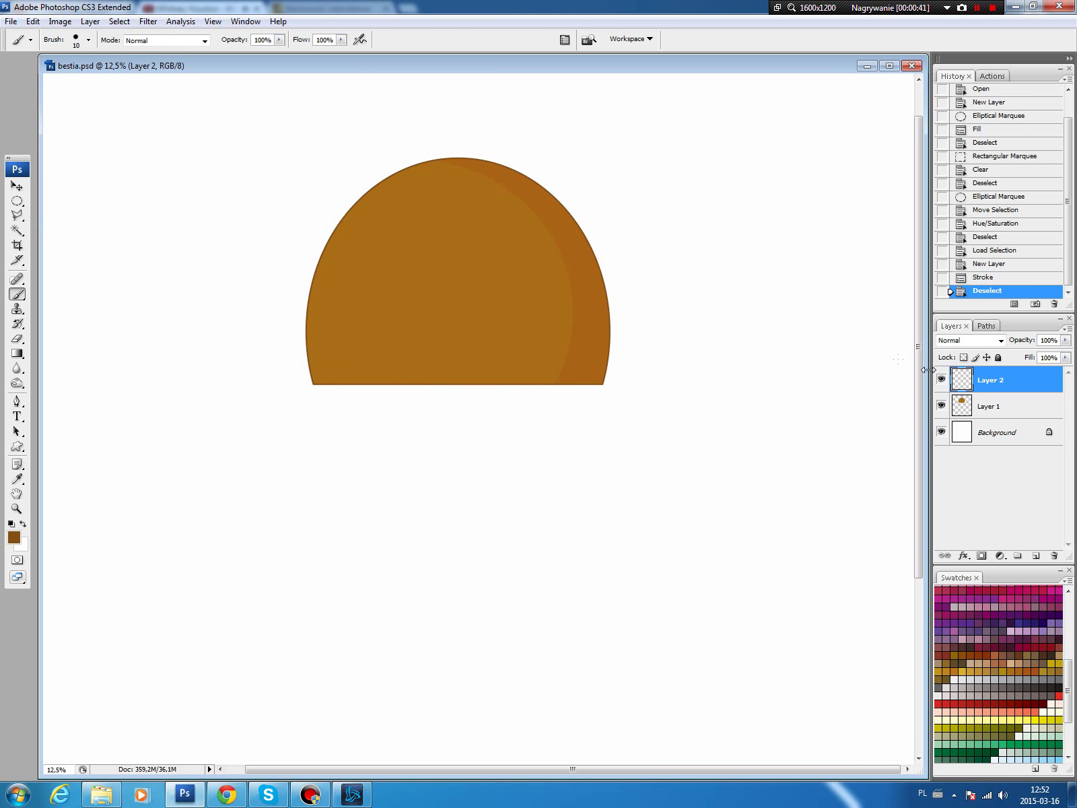
click(17, 201)
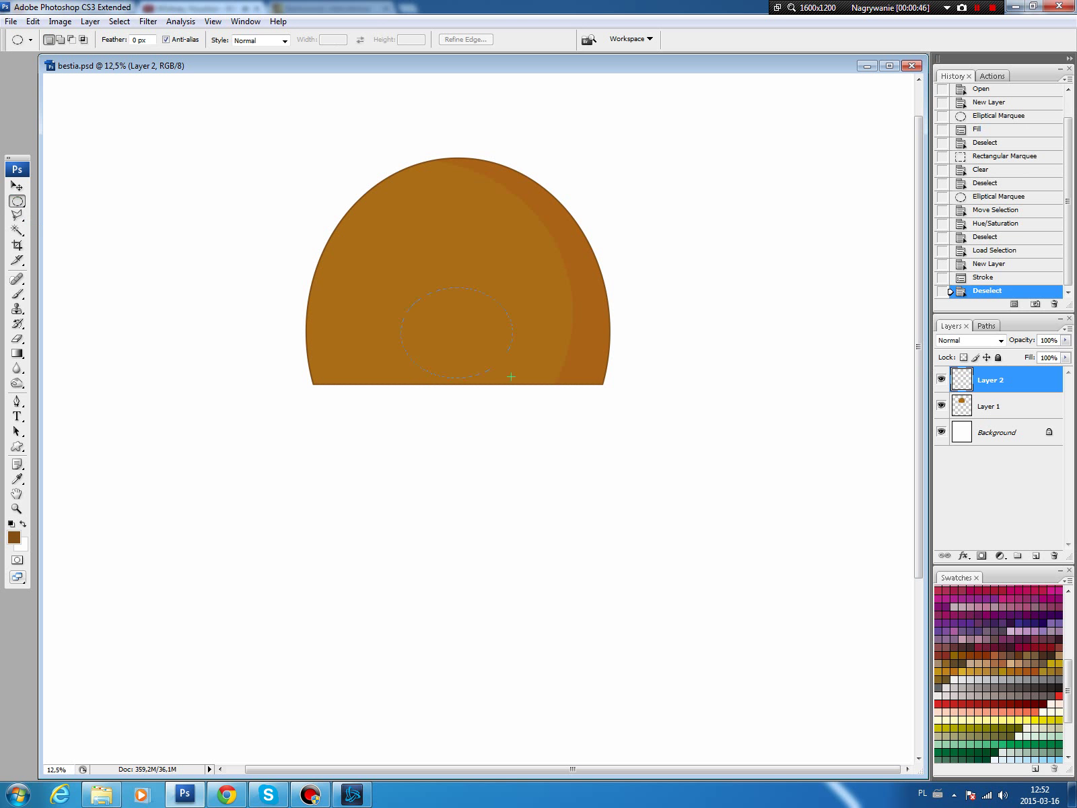
Make a black half-oval mouth on a new layer by filling an oval and deleting its top half
drag(511, 376, 511, 377)
key(d)
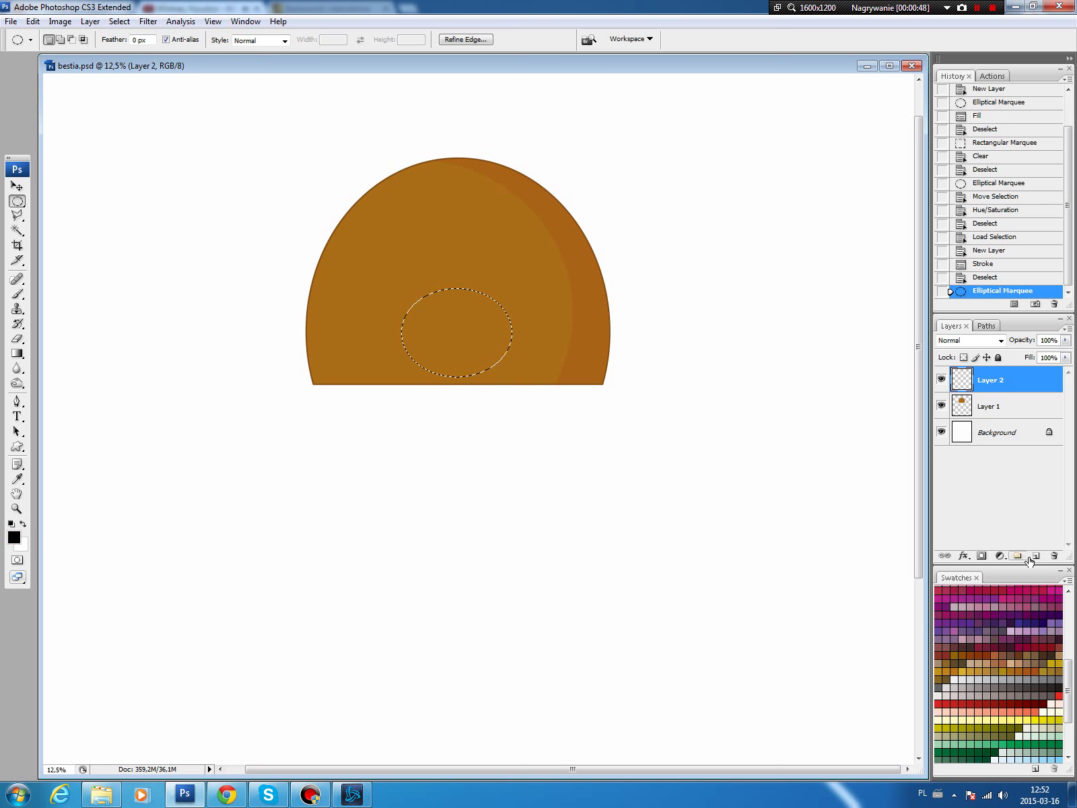
click(1029, 558)
key(alt+BackSpace)
key(ctrl+d)
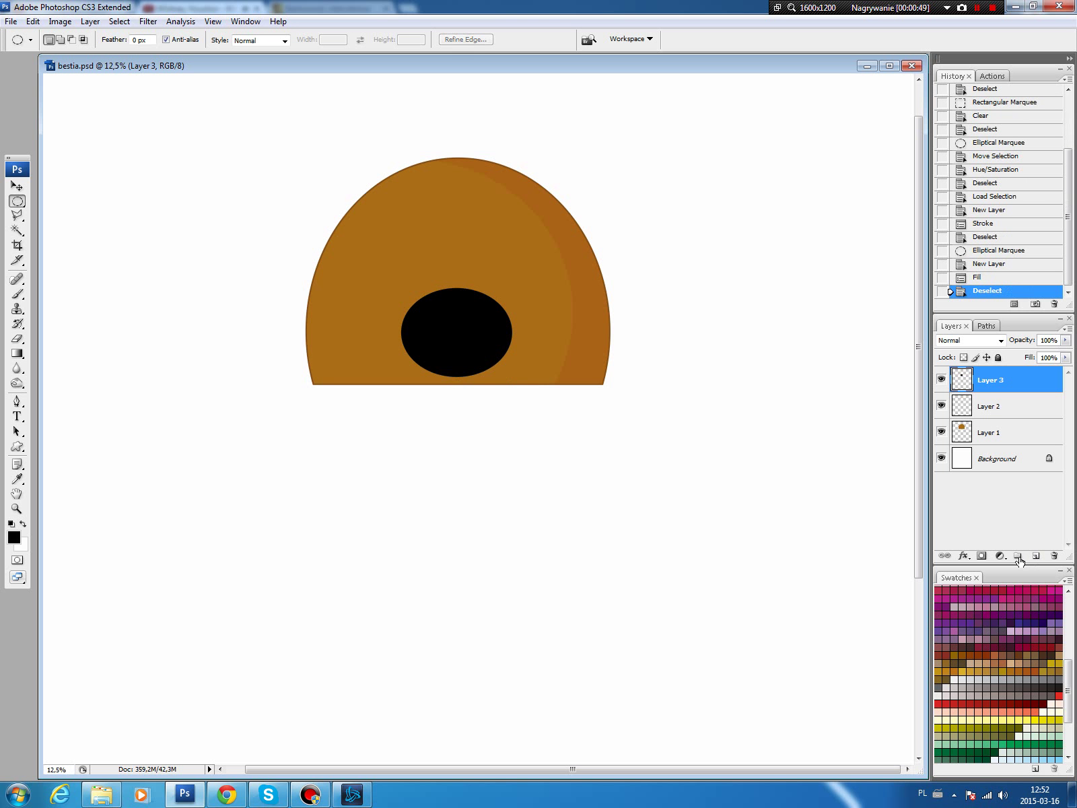
right_click(17, 207)
click(67, 198)
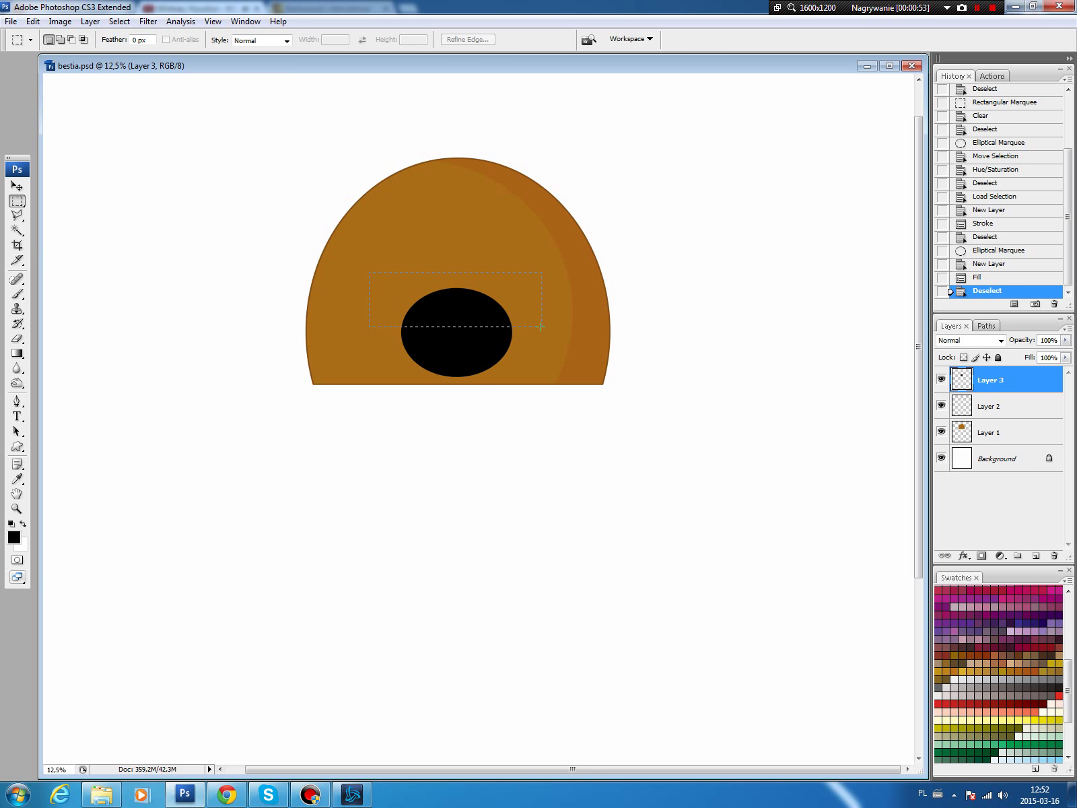
drag(541, 326, 542, 329)
key(Delete)
key(ctrl+d)
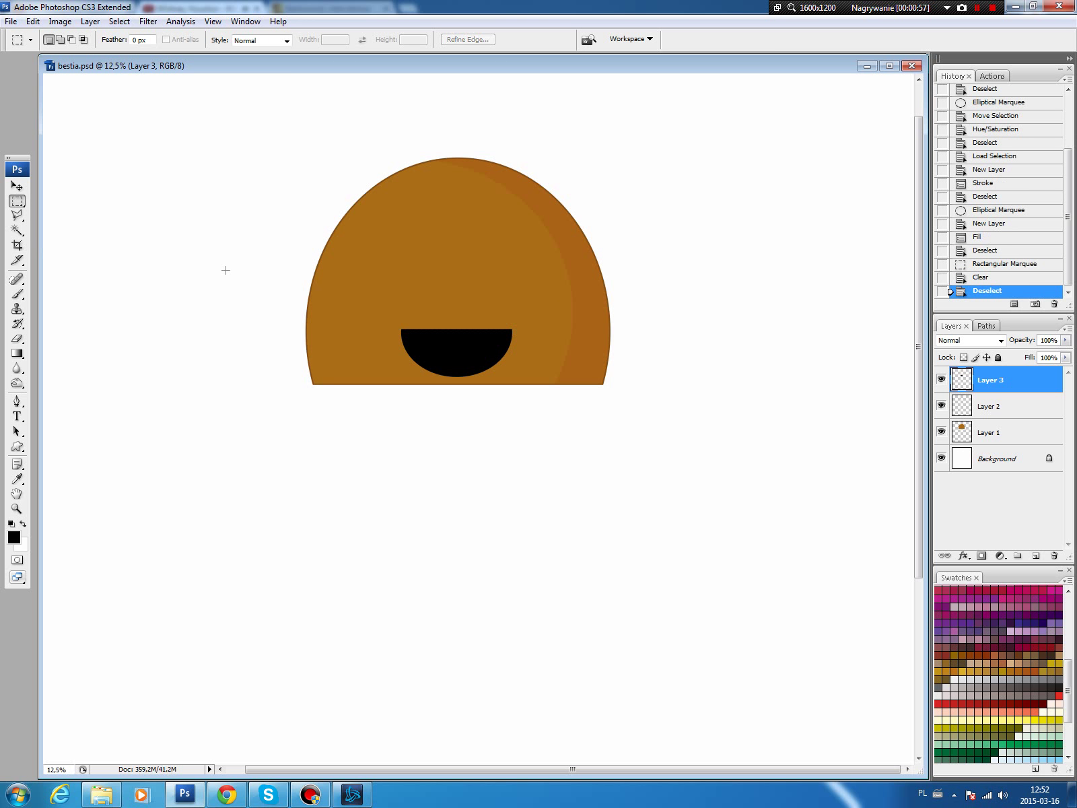
Lighten the mouth's upper area to dark grey with Hue/Saturation
right_click(16, 206)
click(67, 212)
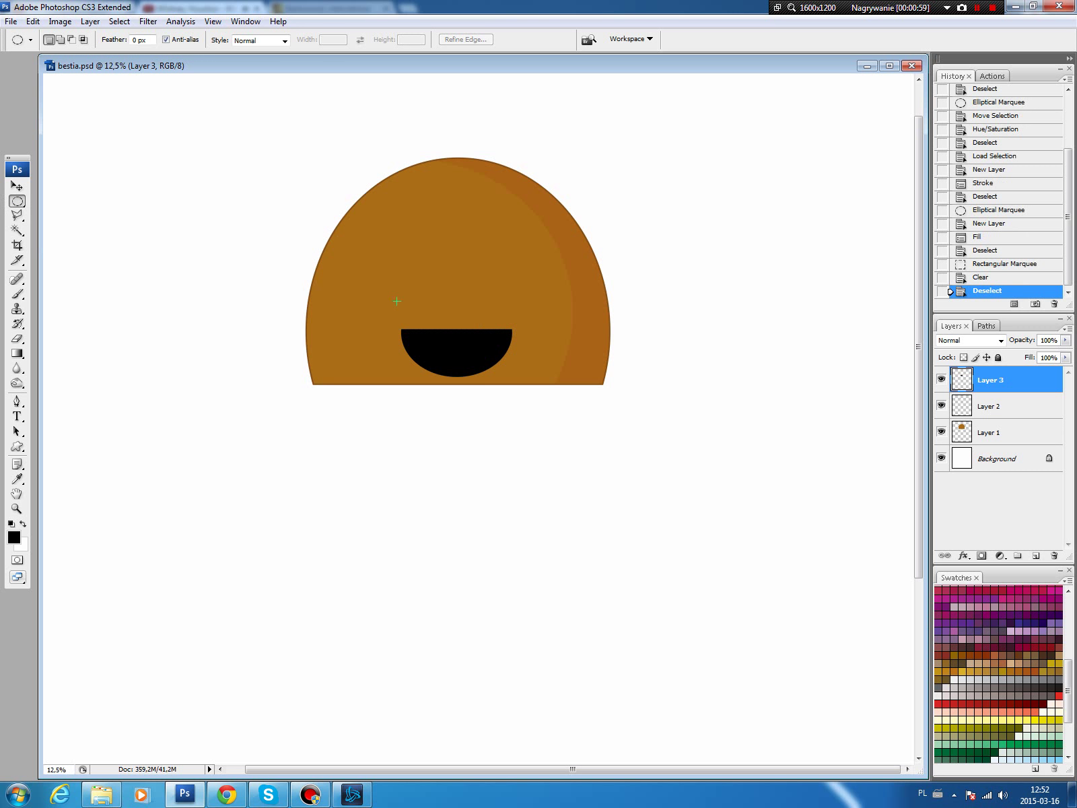
drag(496, 358, 473, 340)
key(ctrl+u)
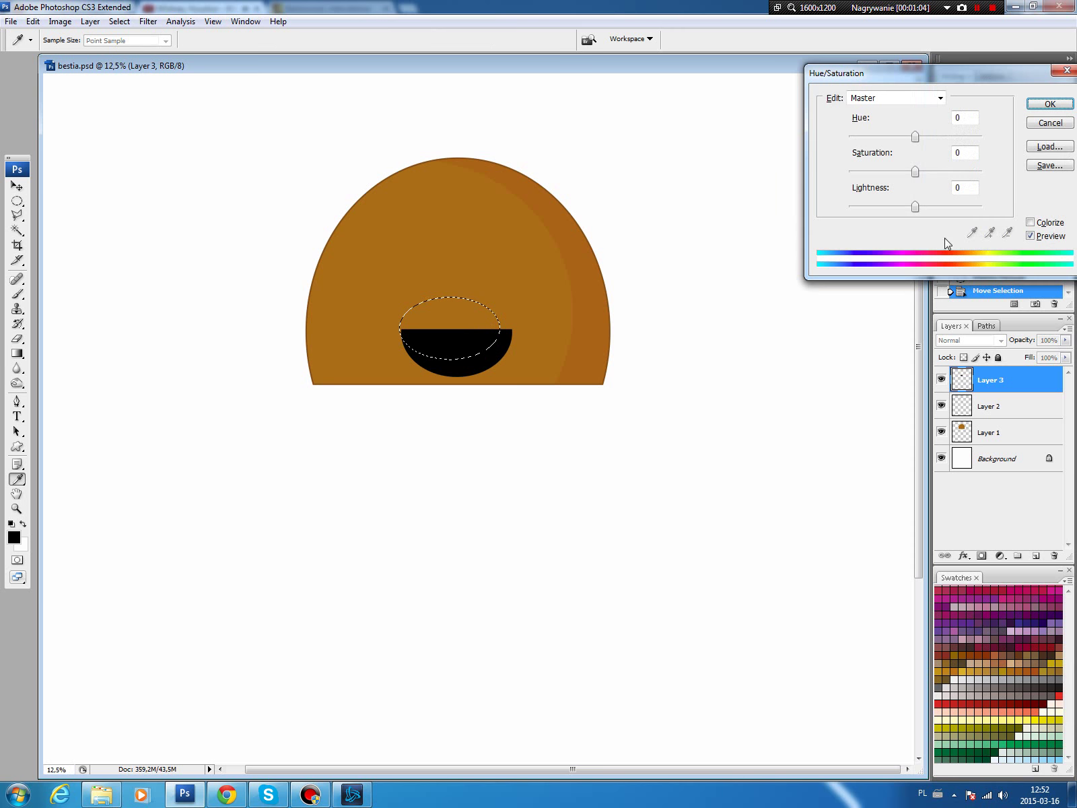
drag(915, 207, 930, 208)
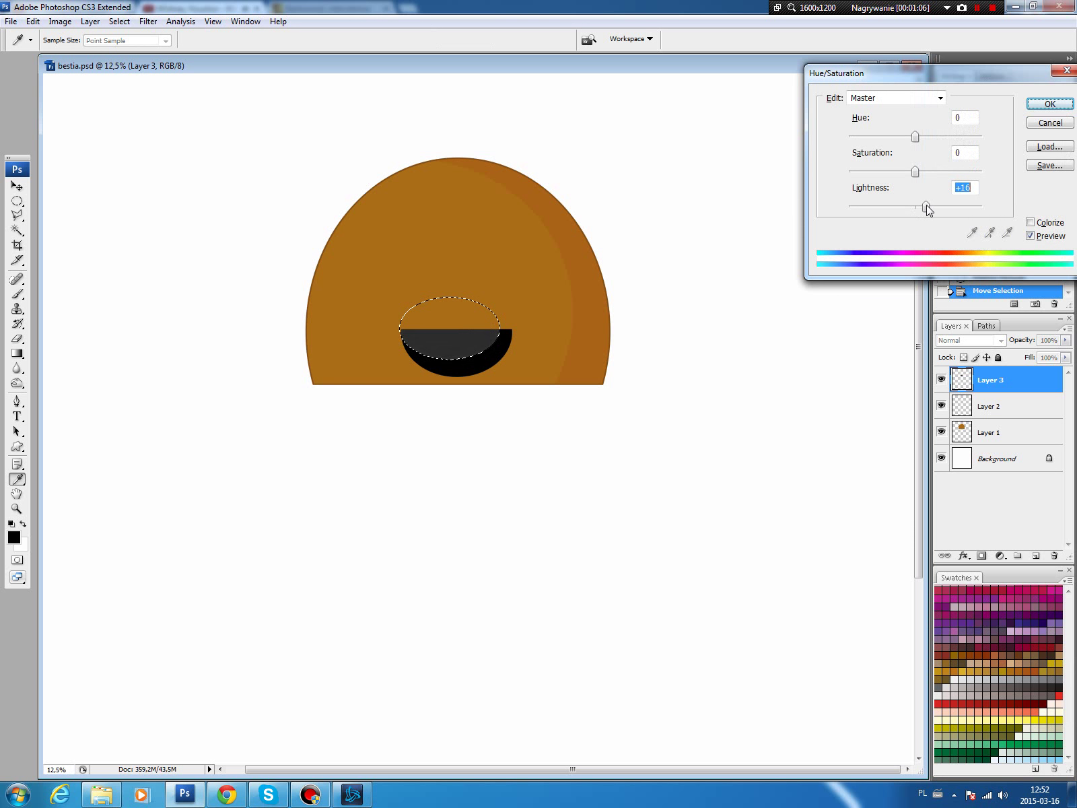
key(Return)
key(ctrl+d)
Outline the mouth with a thin stroke on new Layer 4
key(b)
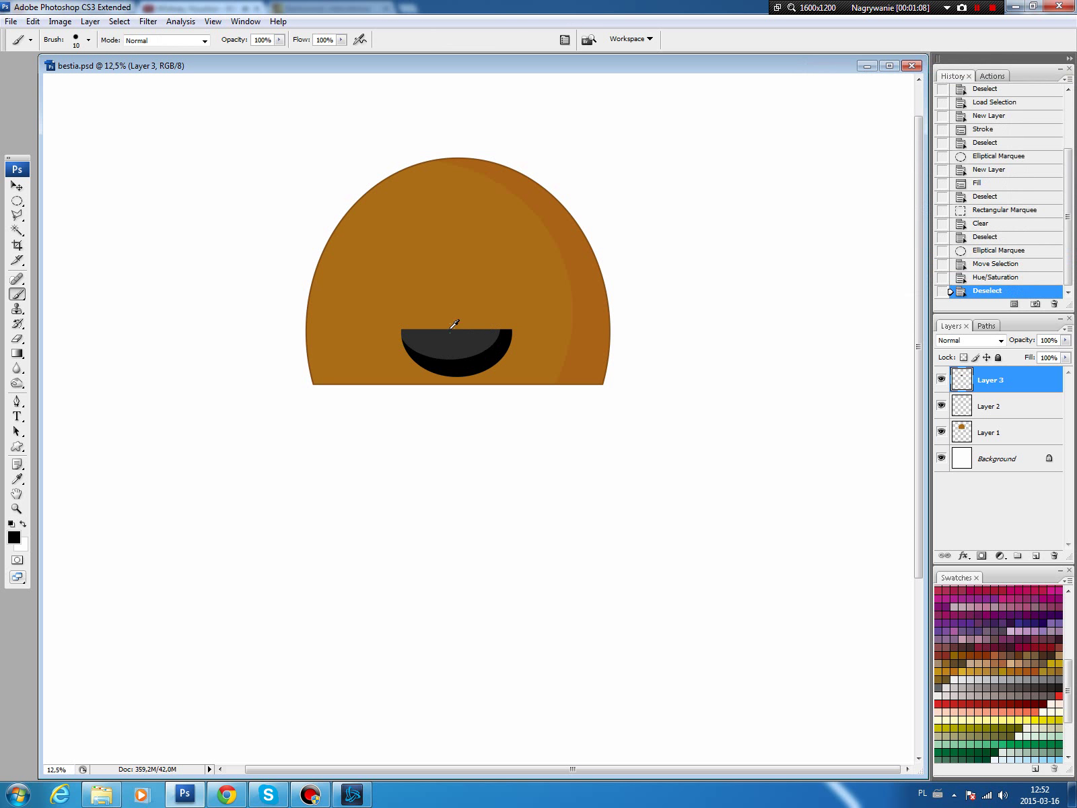
click(9, 536)
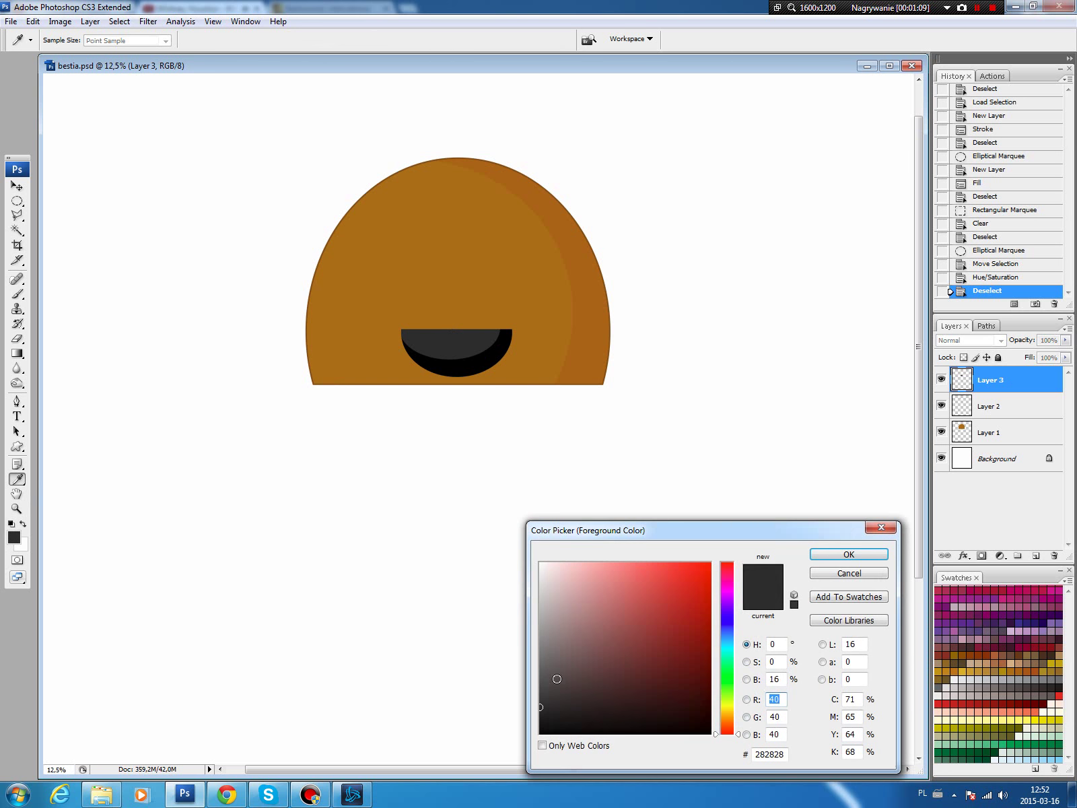
click(850, 555)
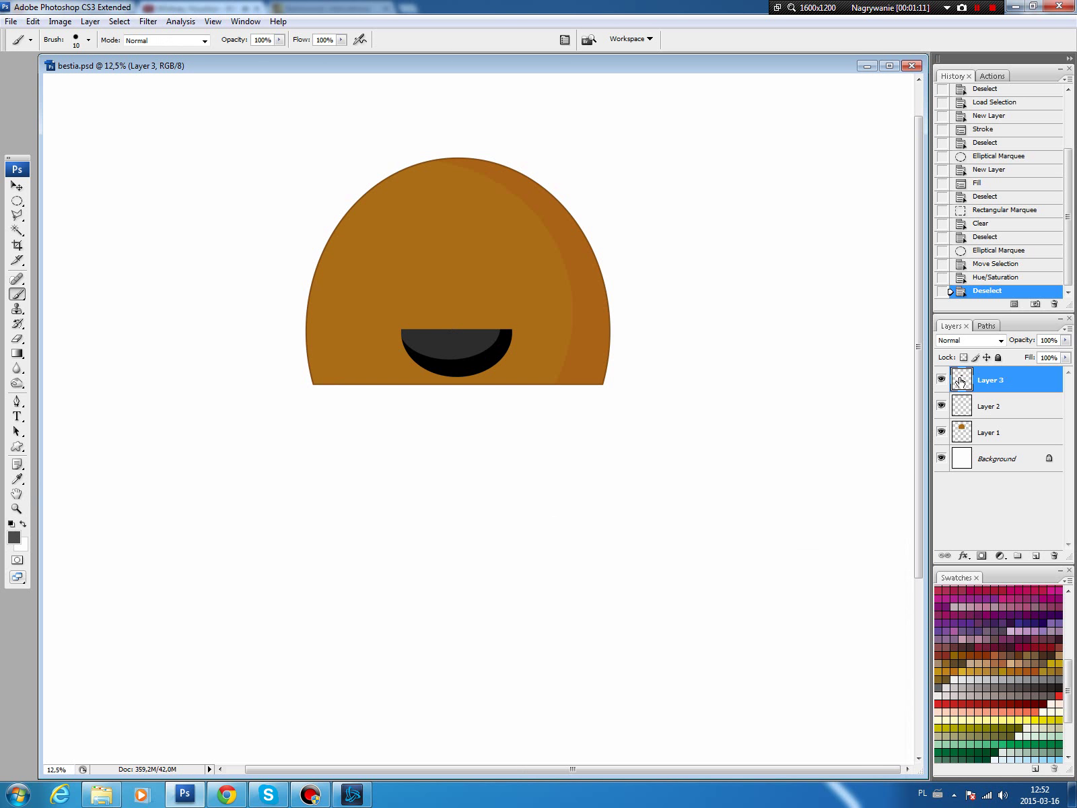
ctrl+click(961, 380)
click(1036, 555)
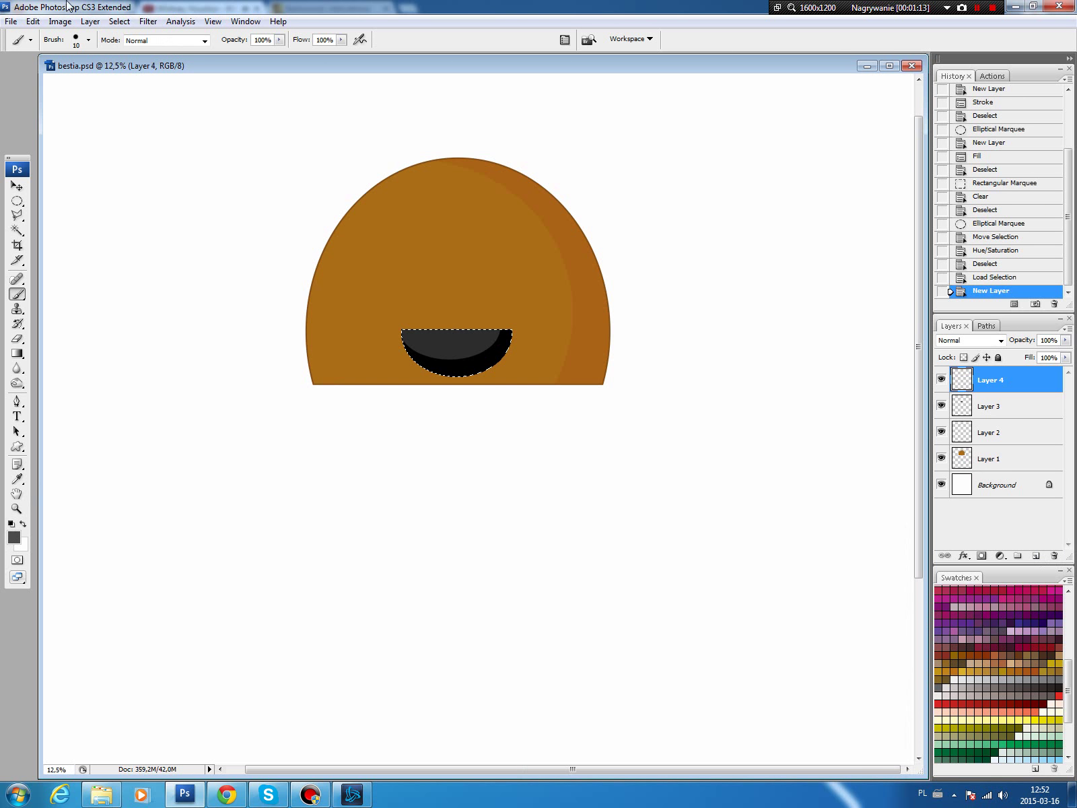
click(33, 21)
click(50, 226)
key(Return)
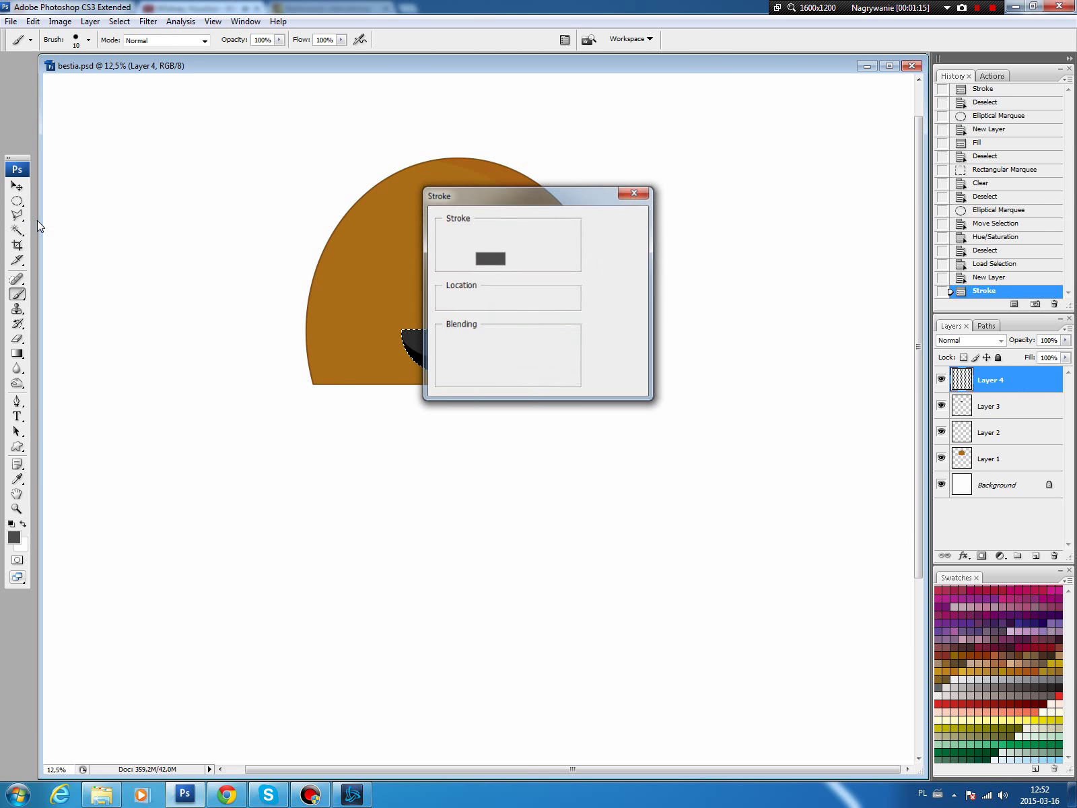
key(ctrl+d)
Link the mouth and outline layers and raise them slightly on the dome
shift+click(1008, 409)
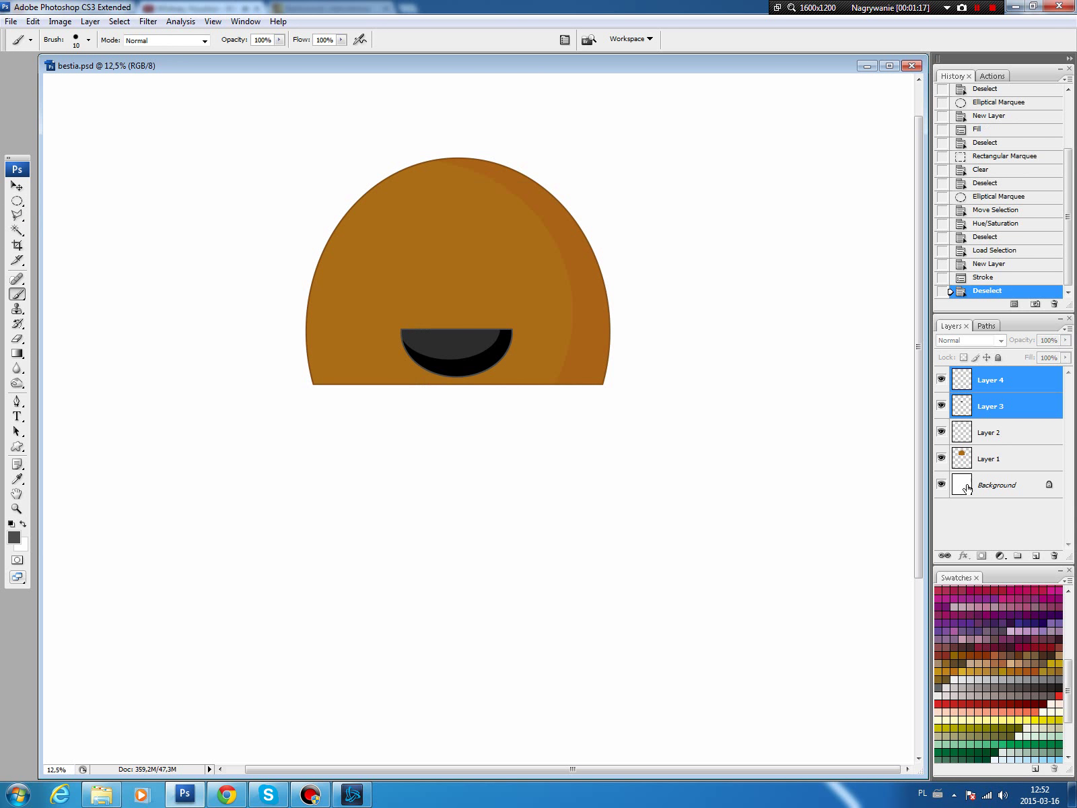
click(943, 556)
key(v)
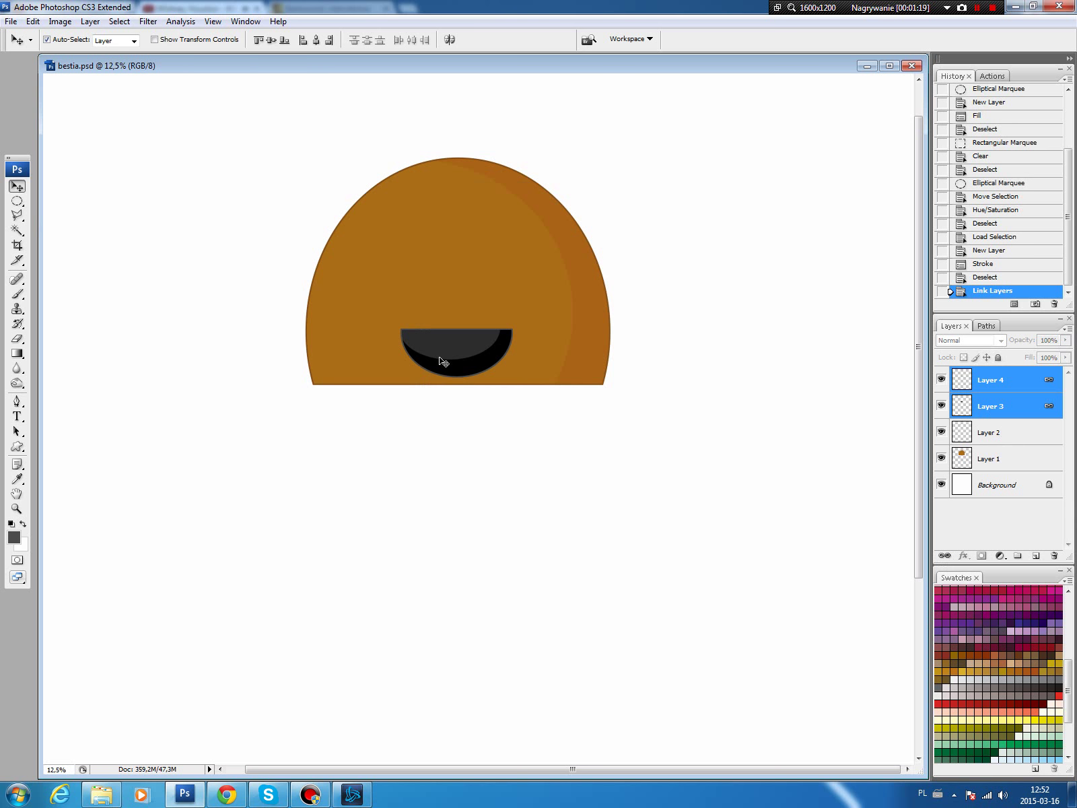
drag(445, 361, 441, 342)
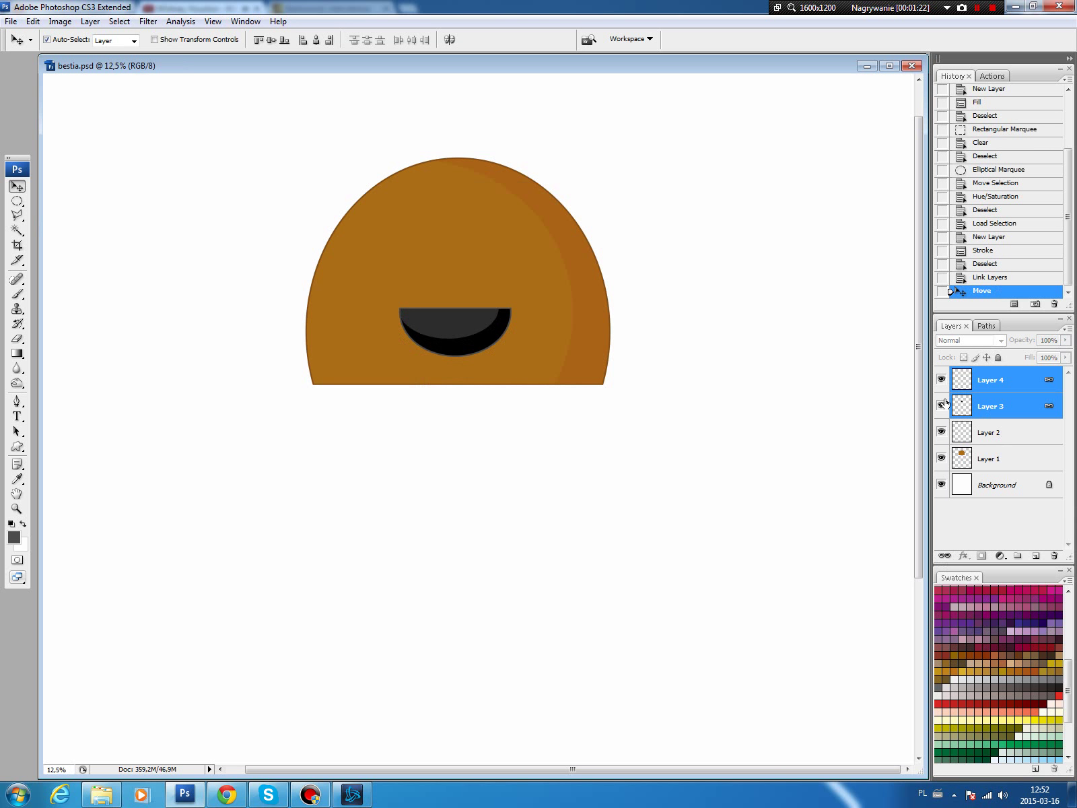
click(1001, 431)
Fill a tall oval over the mouth with orange on a new layer and narrow it slightly
click(17, 200)
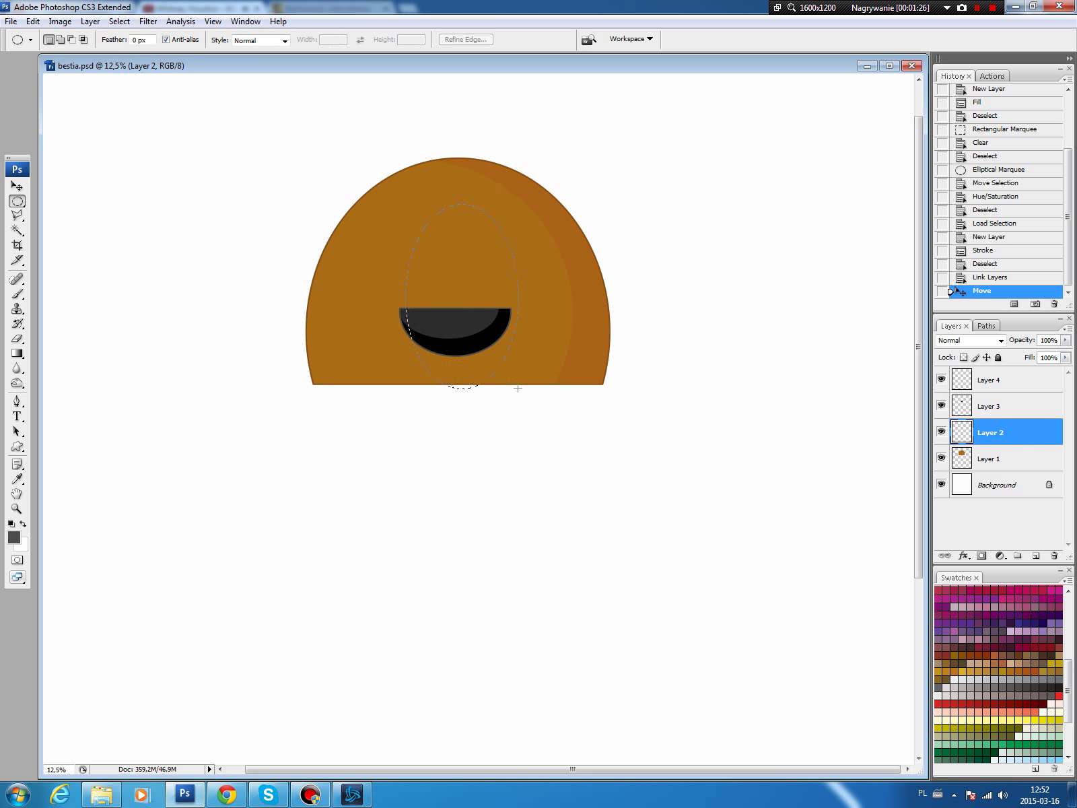
drag(518, 388, 512, 340)
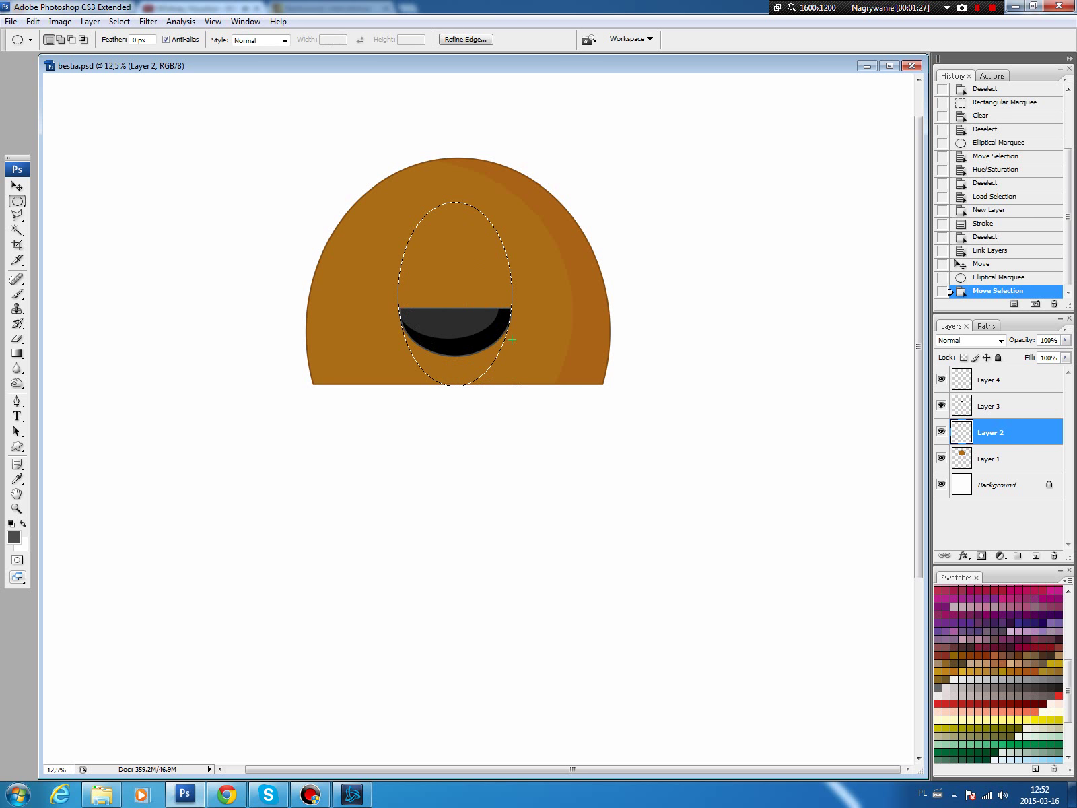
click(1036, 555)
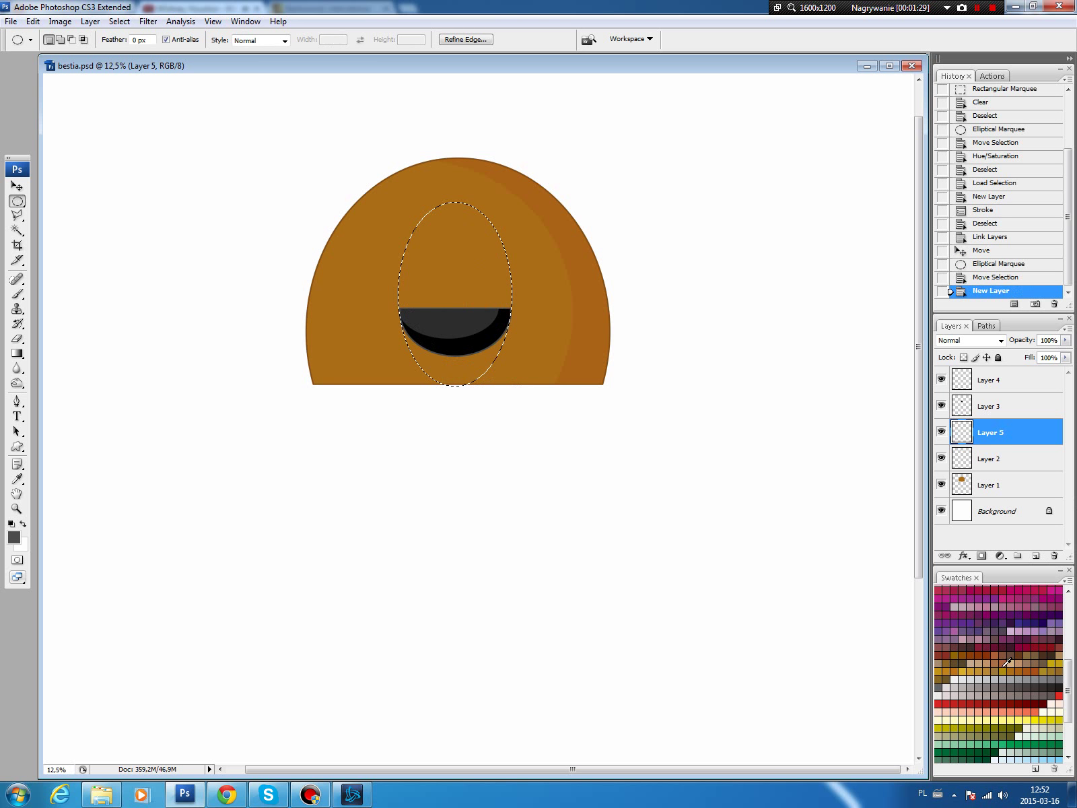
click(953, 664)
key(alt+BackSpace)
key(ctrl+d)
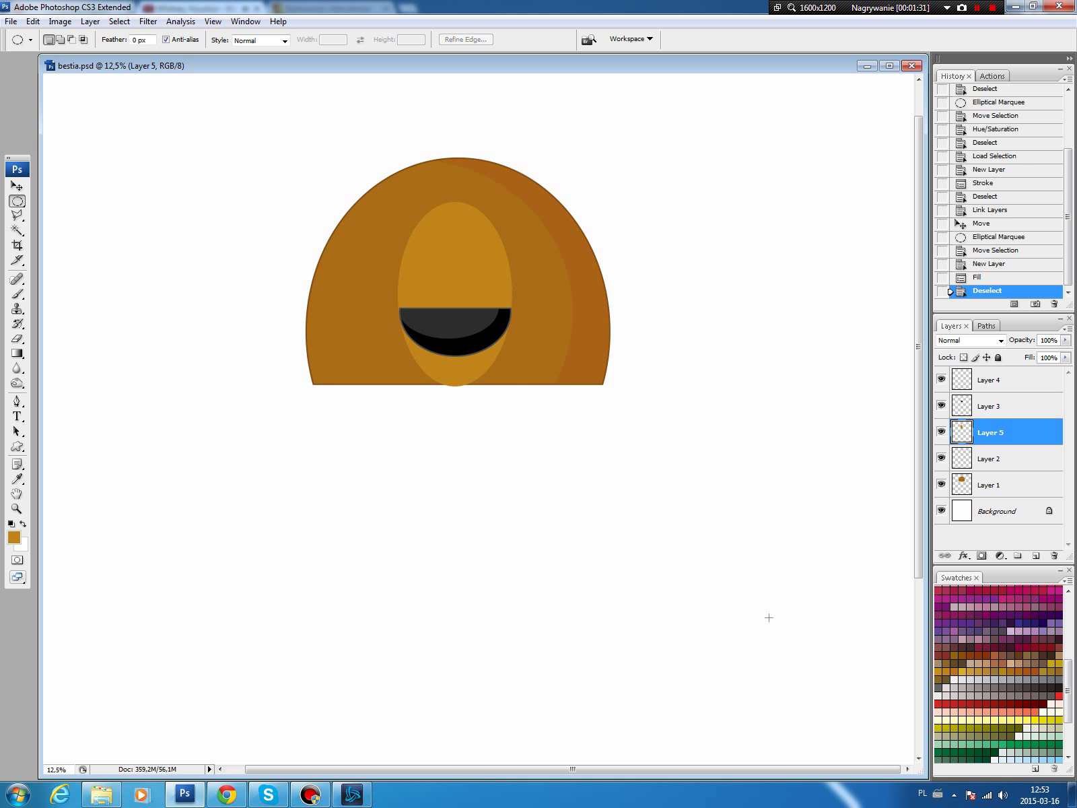
key(ctrl+t)
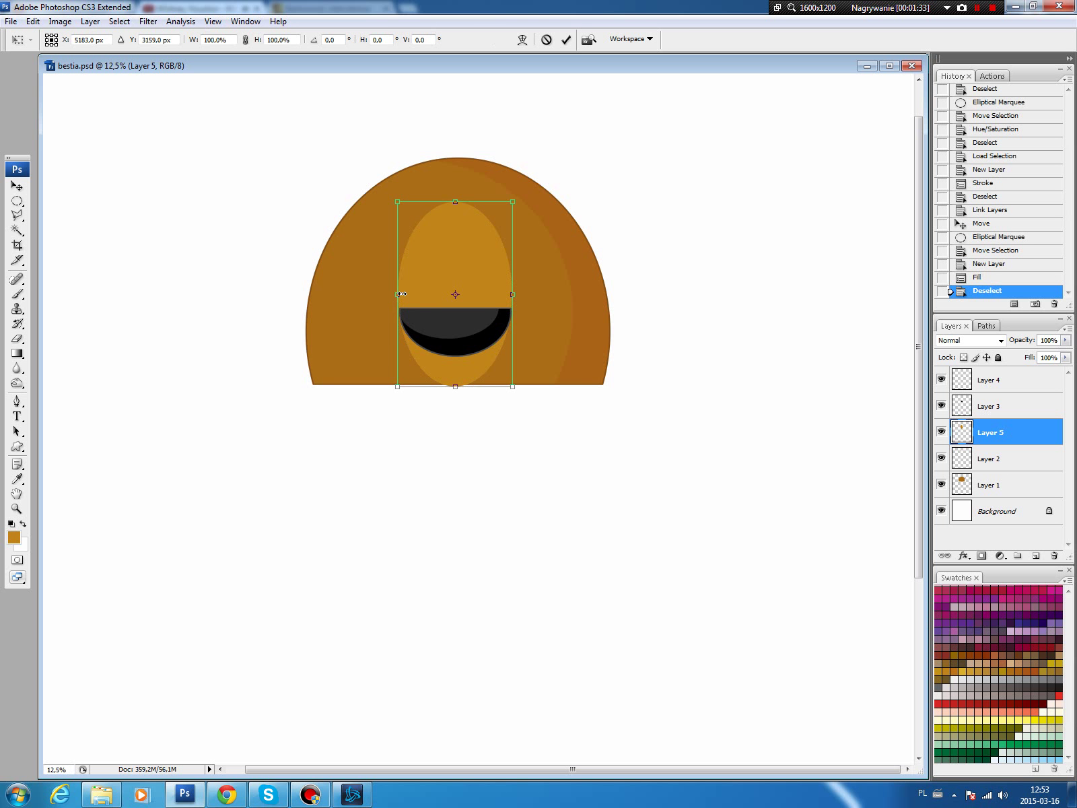
drag(402, 294, 405, 294)
key(Return)
Delete the orange oval's part below the mouth line and nudge it slightly left
key(m)
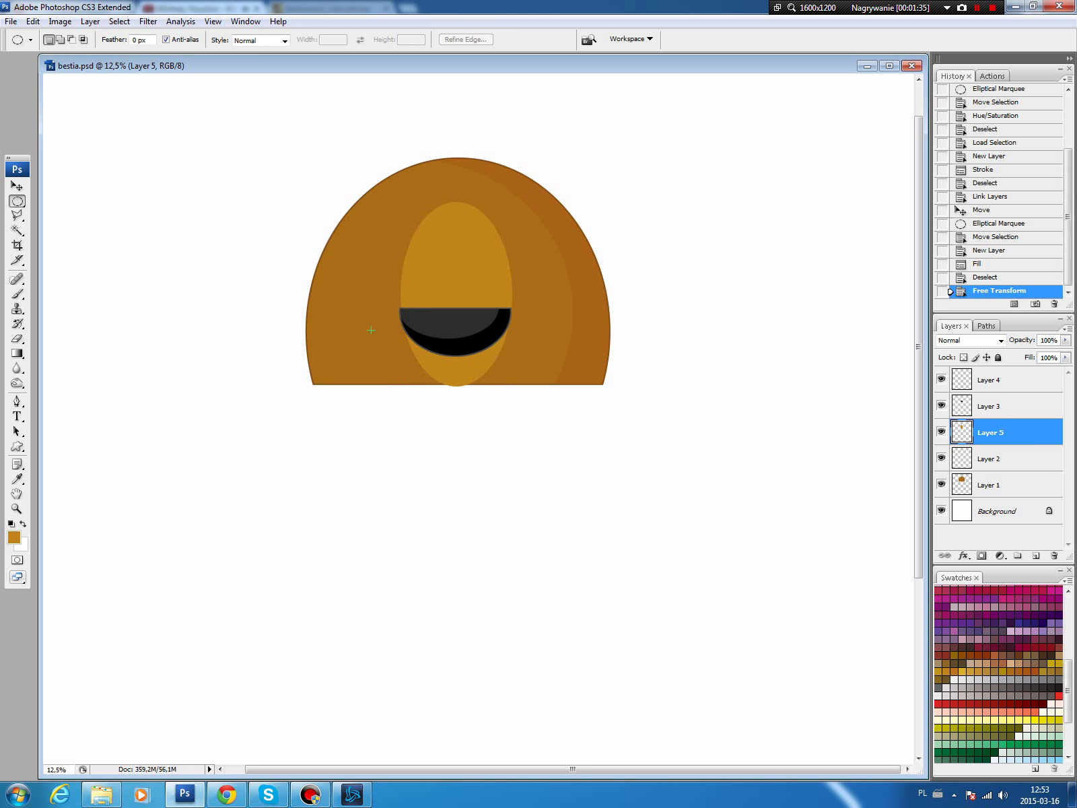
drag(15, 205, 67, 201)
drag(531, 379, 561, 314)
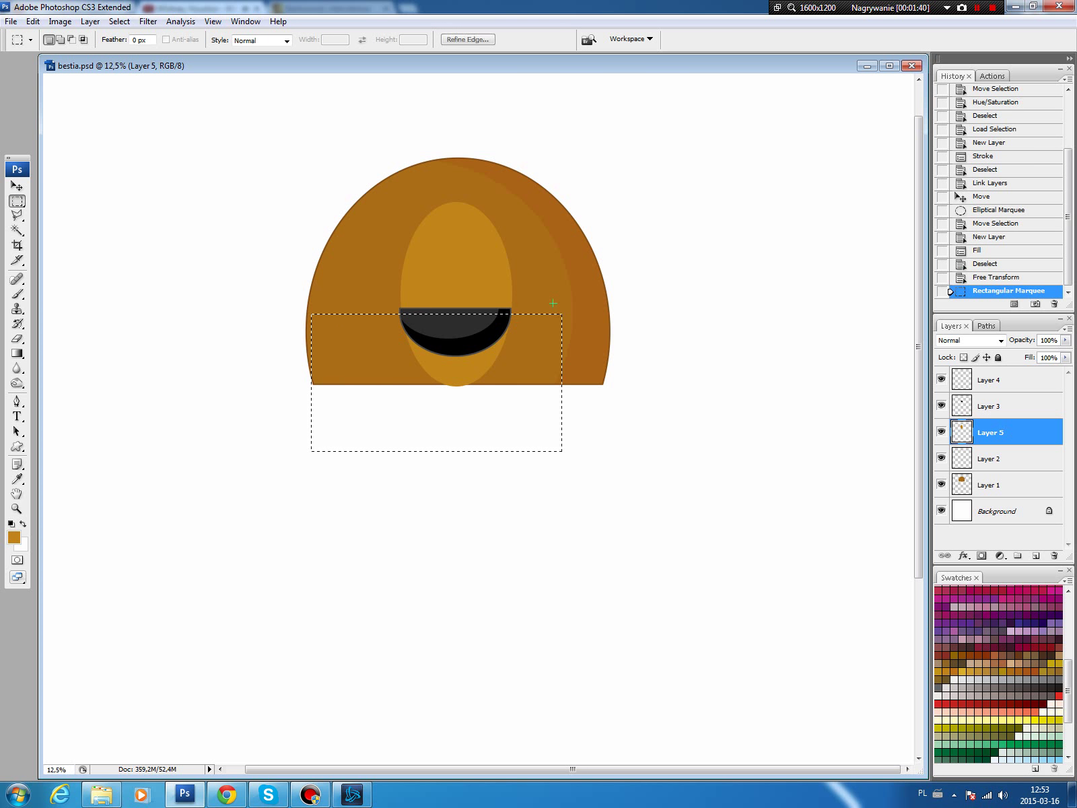
key(Delete)
key(ctrl+d)
key(v)
key(Left)
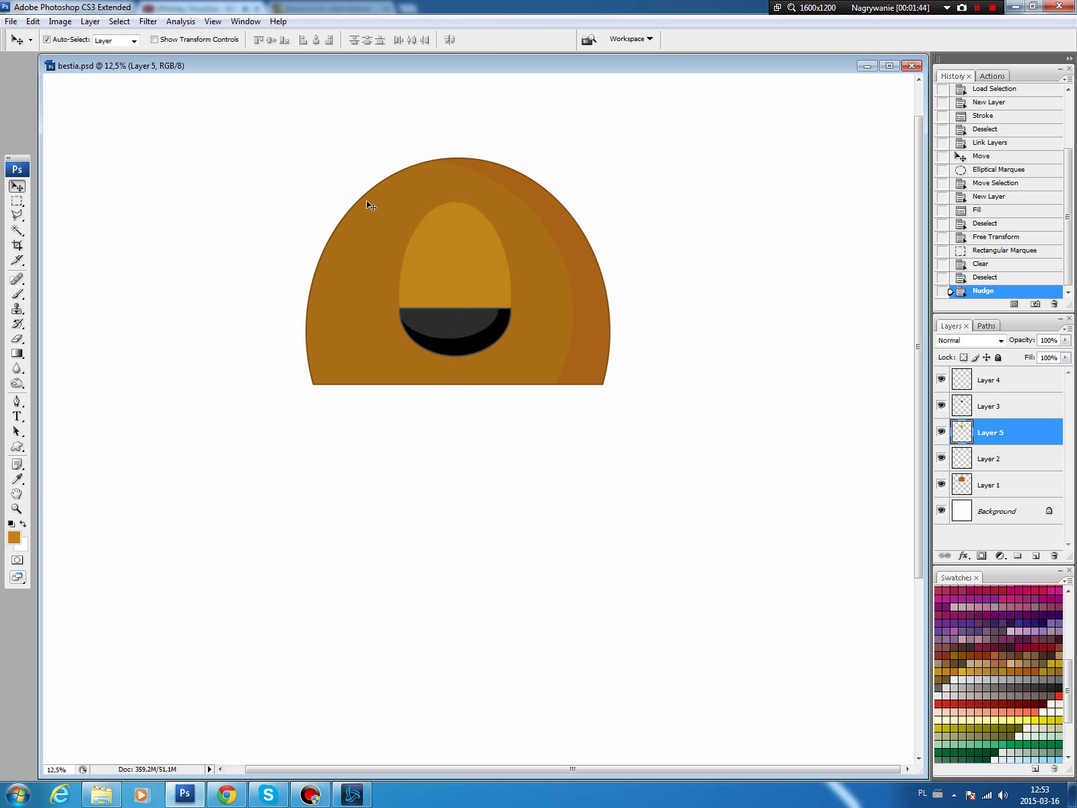
Shade the orange shape's left side by lowering lightness to -4 through an inverted oval selection
drag(17, 201, 67, 211)
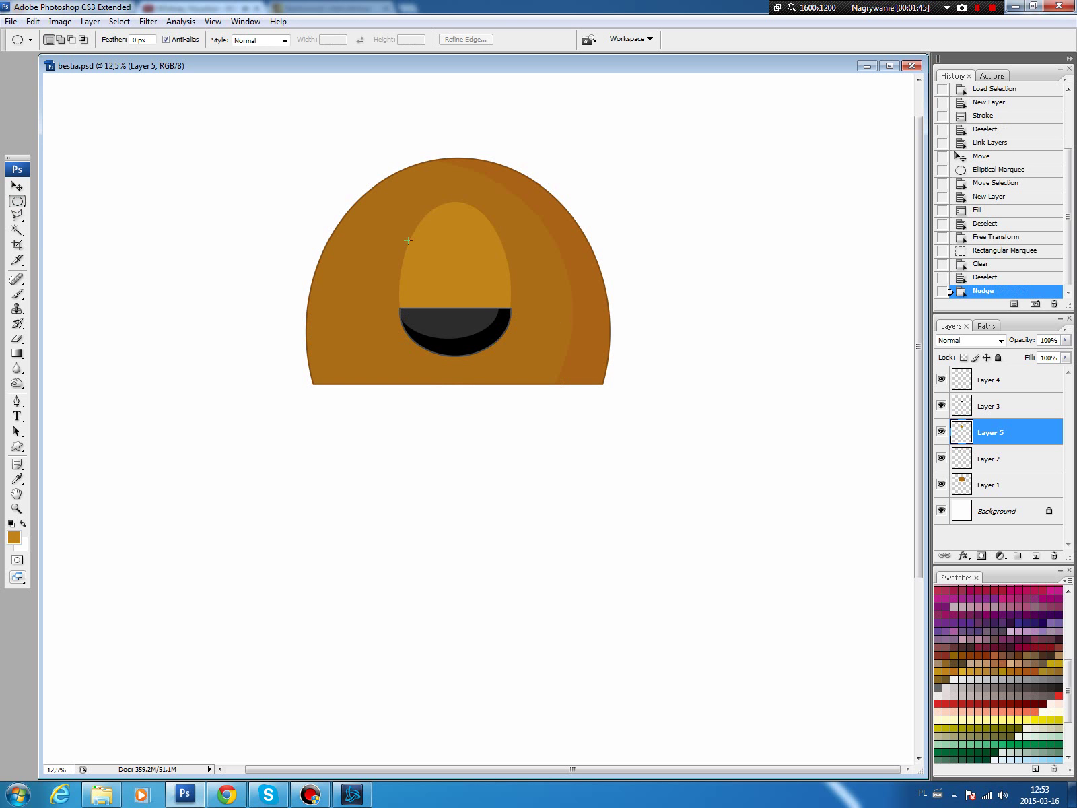
drag(479, 353, 479, 354)
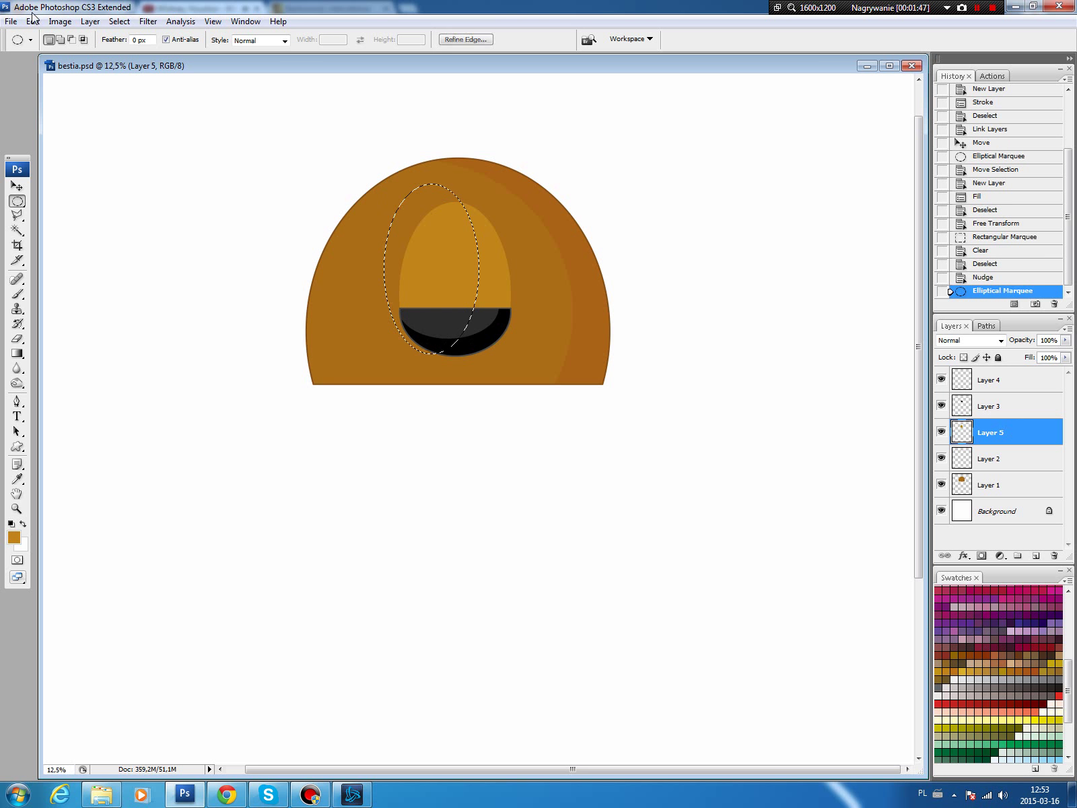
click(119, 21)
click(135, 75)
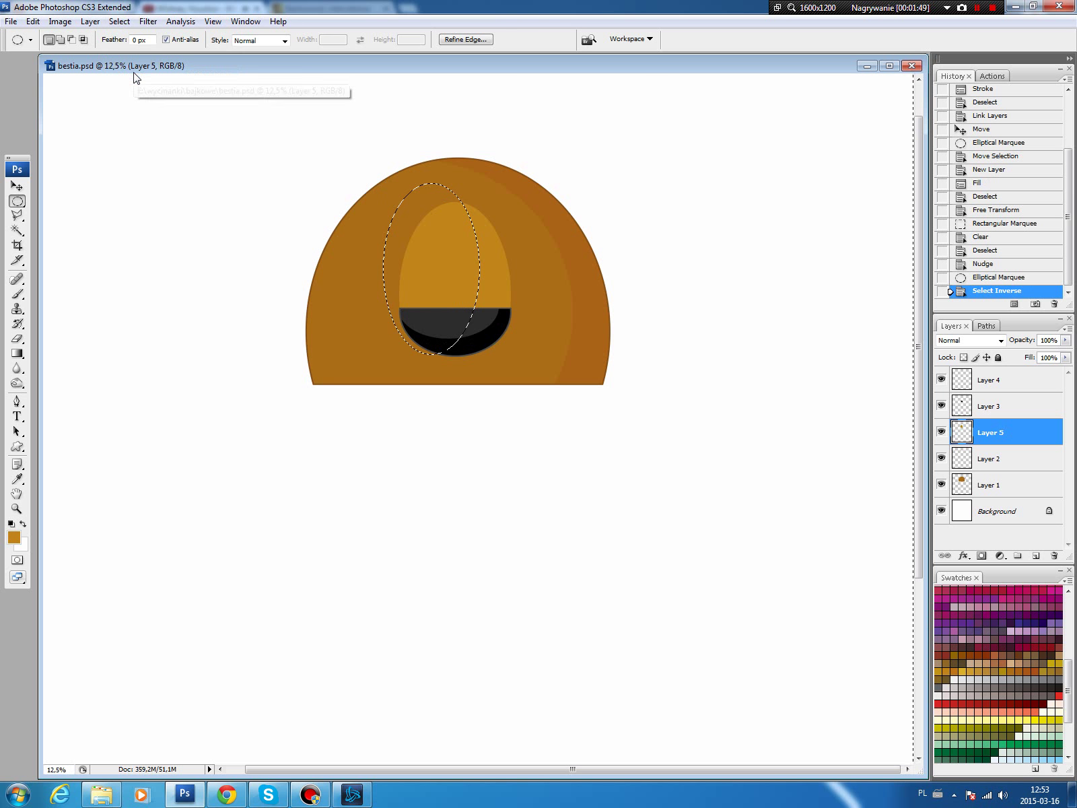
key(ctrl+u)
drag(915, 207, 913, 208)
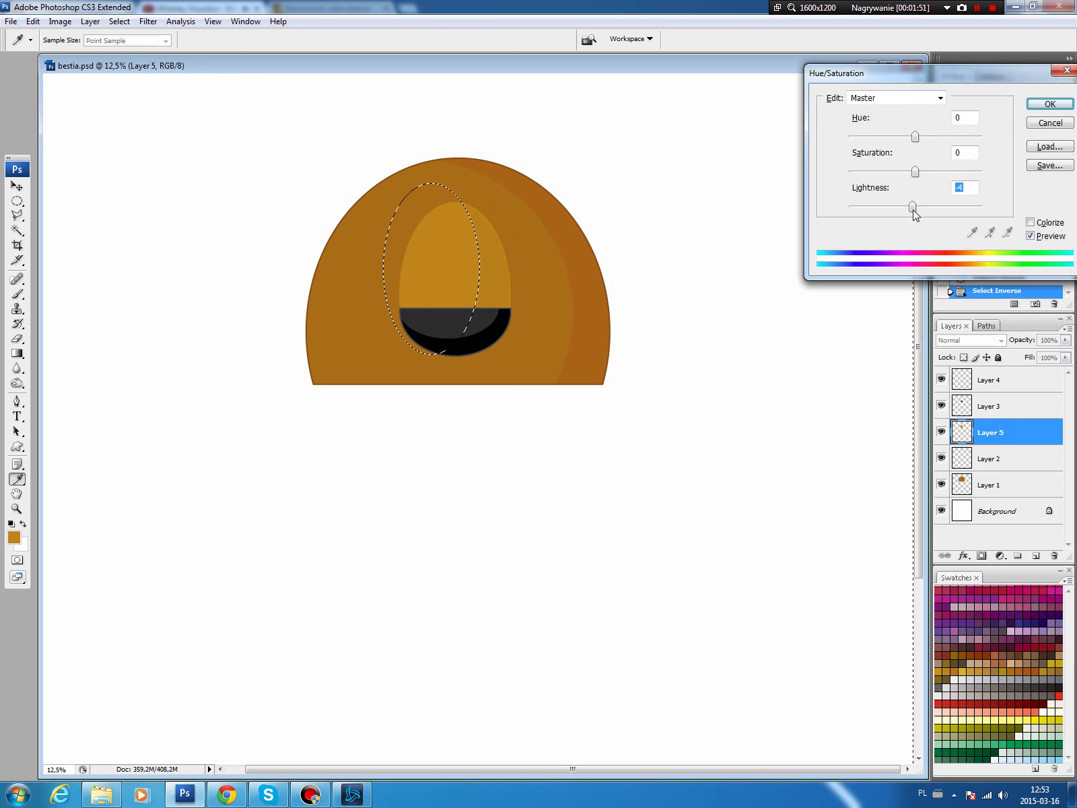
click(1050, 104)
key(ctrl+d)
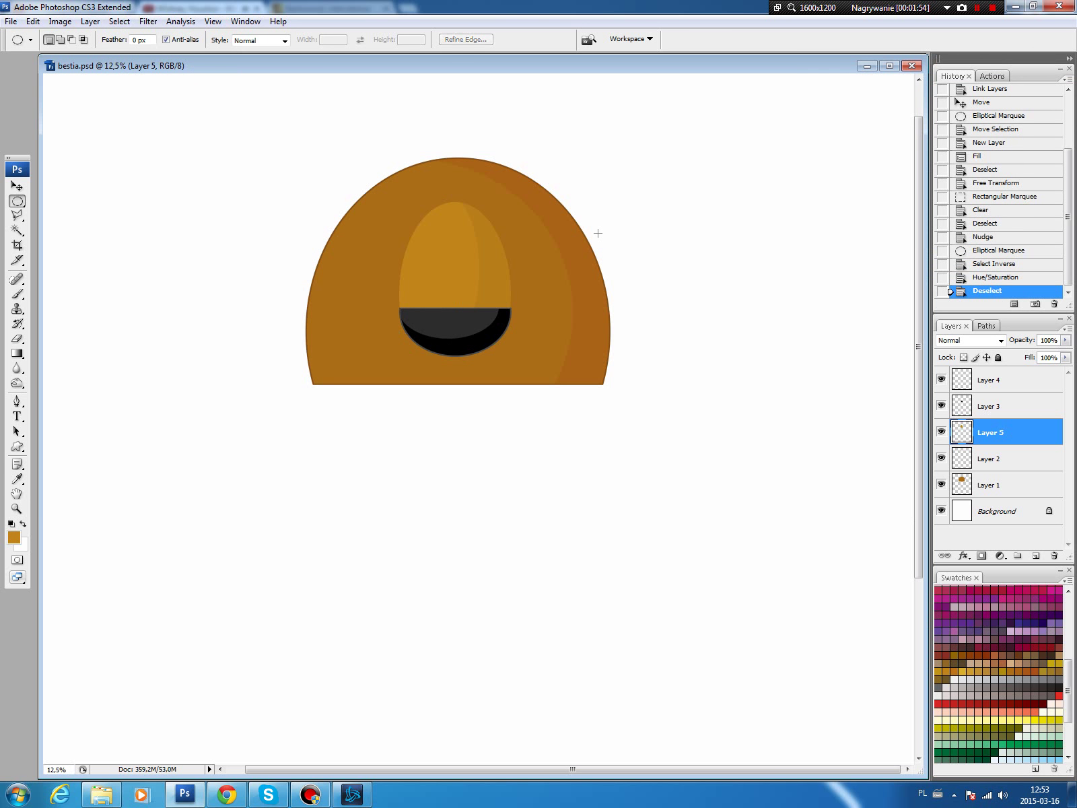
Outline the orange oval with a dark brown stroke on new Layer 6
key(b)
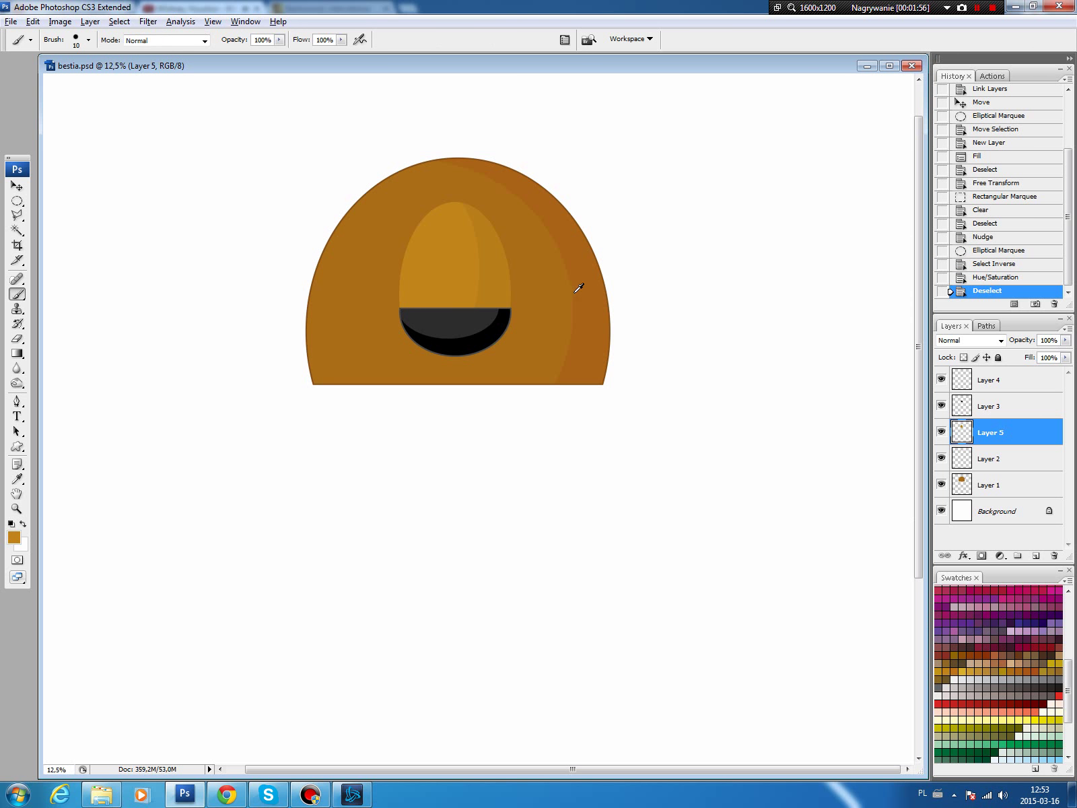
click(11, 535)
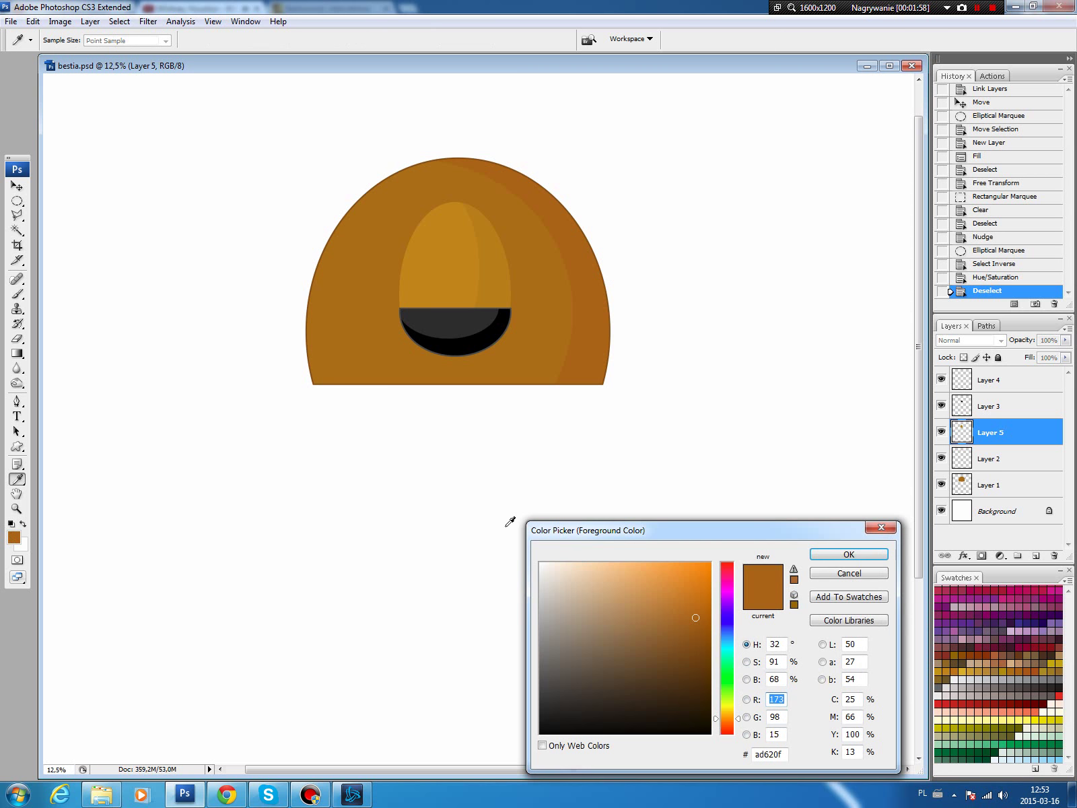
click(690, 634)
click(847, 554)
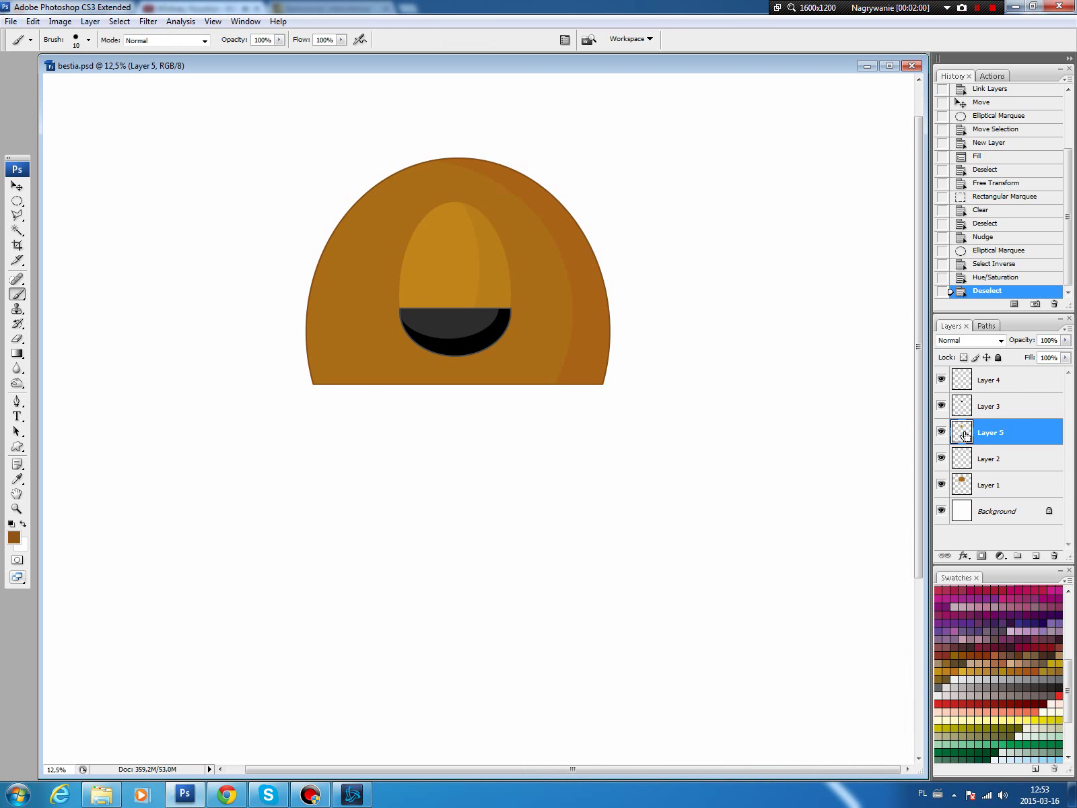
ctrl+click(962, 432)
click(1042, 555)
click(33, 20)
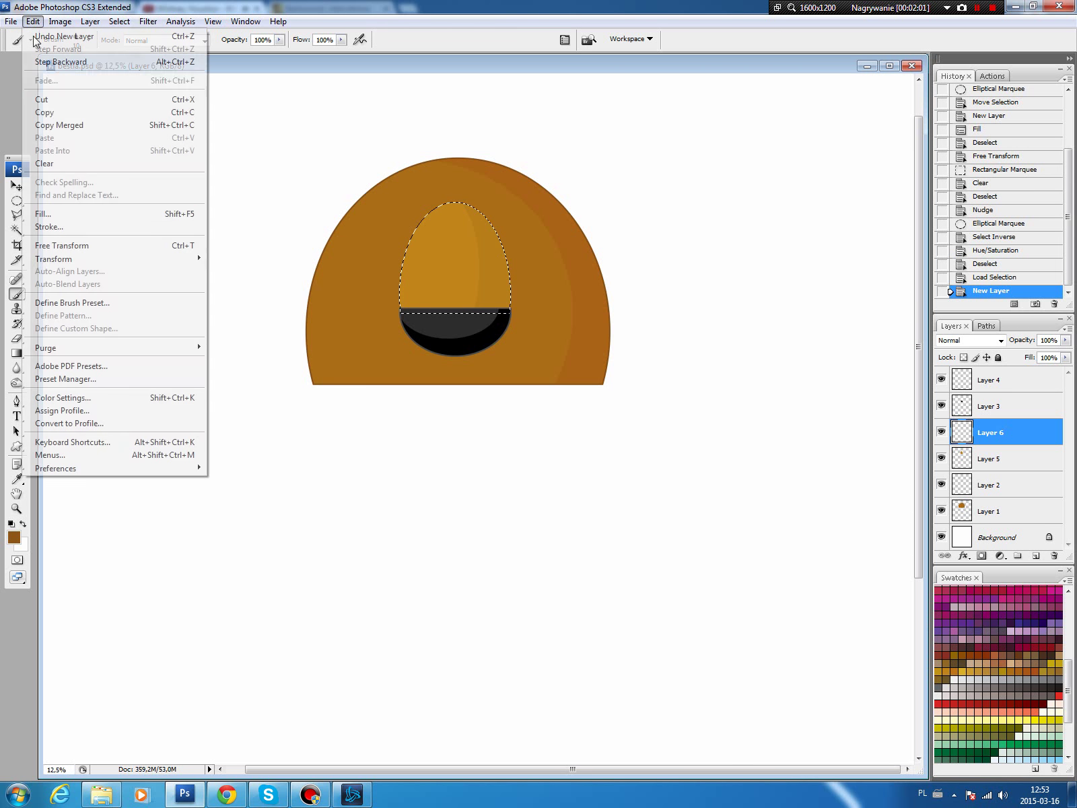
click(41, 228)
key(Return)
key(ctrl+d)
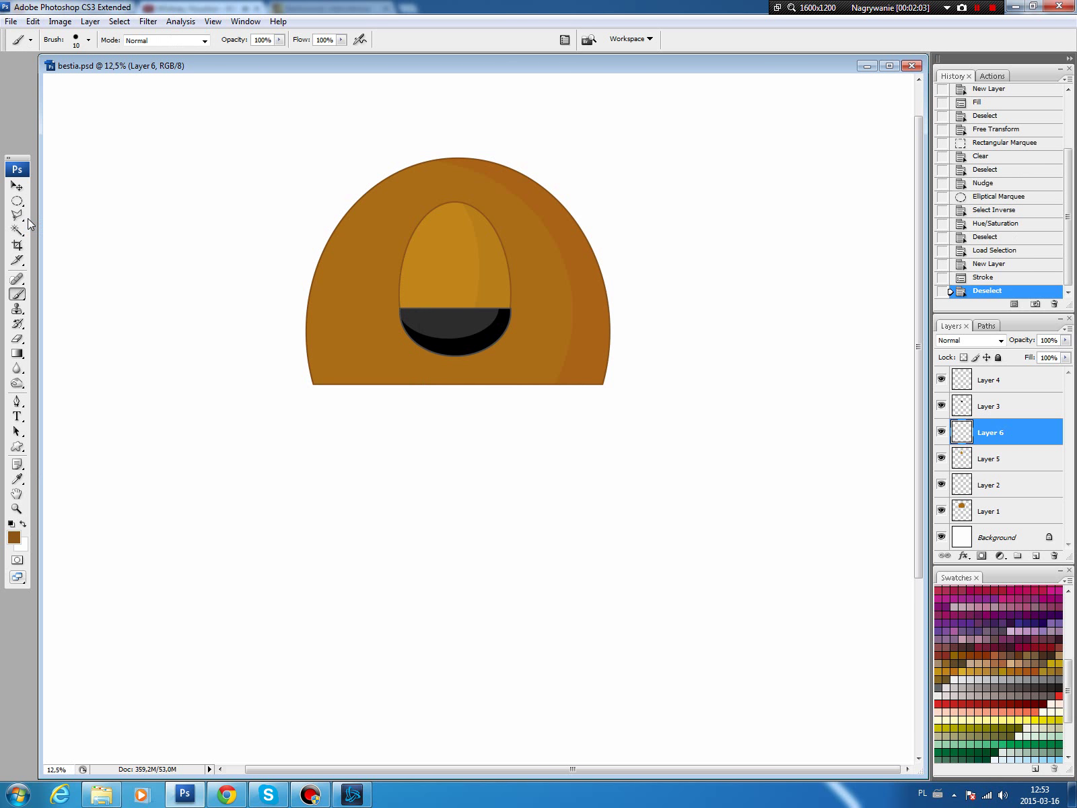
Link the orange oval and mouth layers and tilt the group slightly, shifting it up-left
key(v)
shift+click(1003, 407)
shift+click(992, 384)
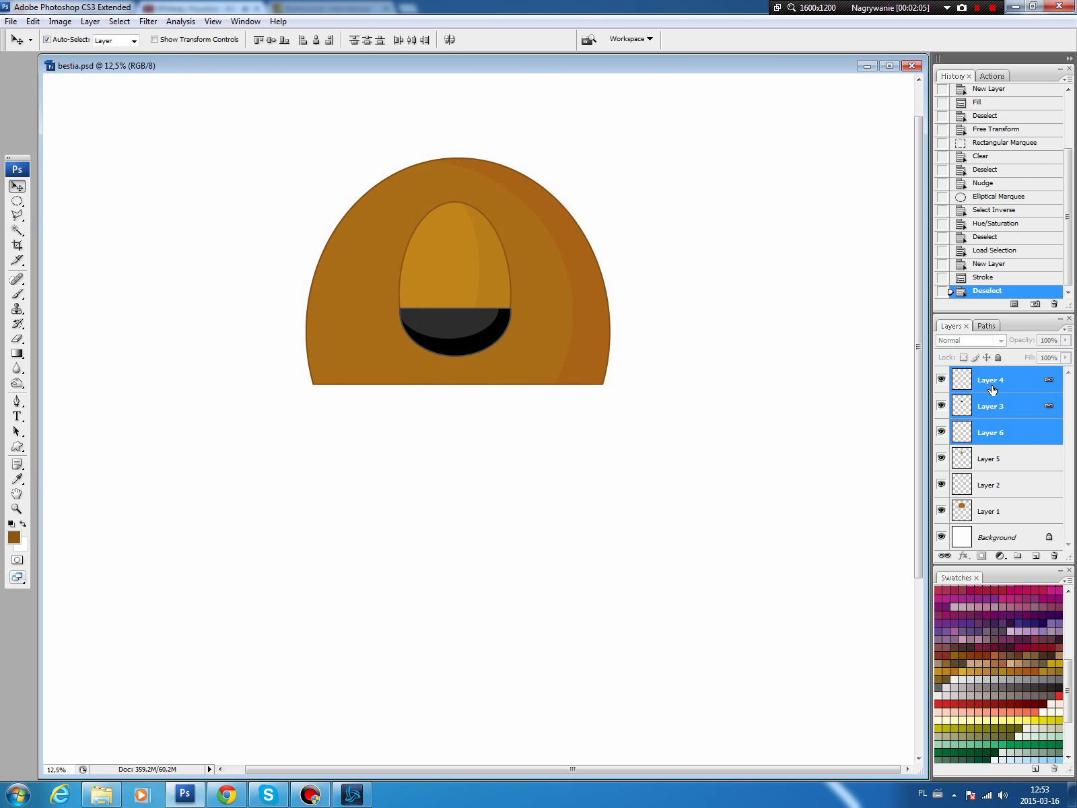
shift+click(997, 460)
click(945, 556)
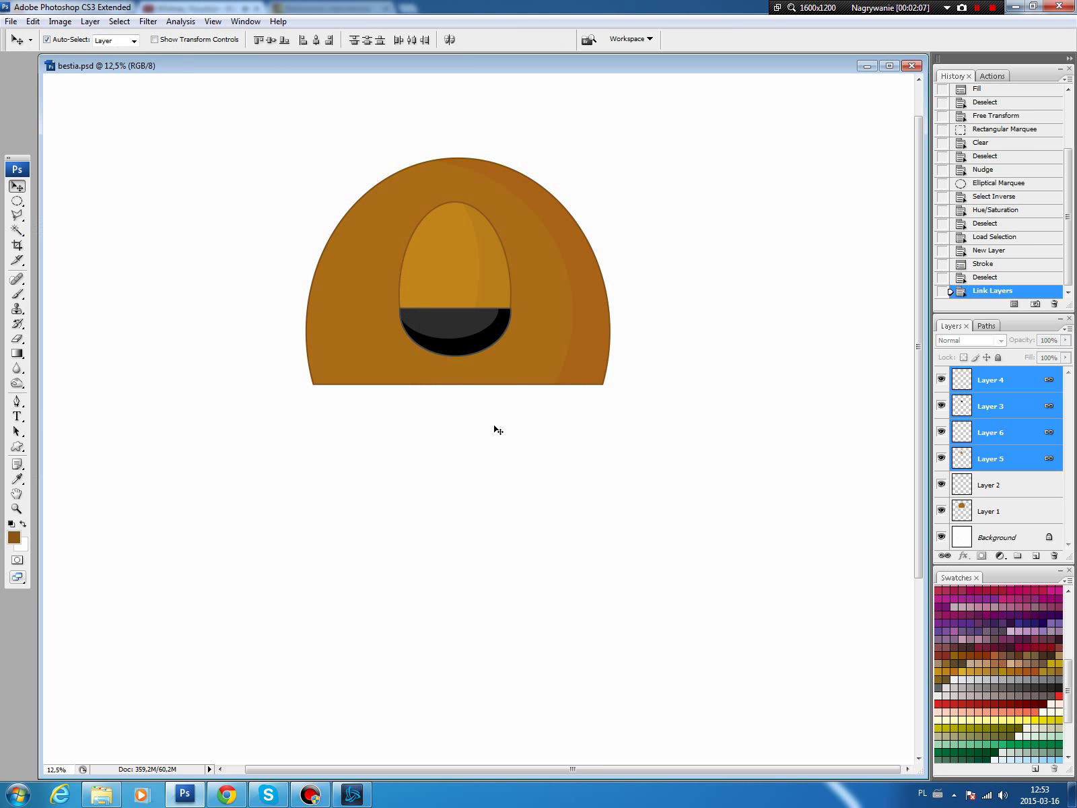
key(ctrl+t)
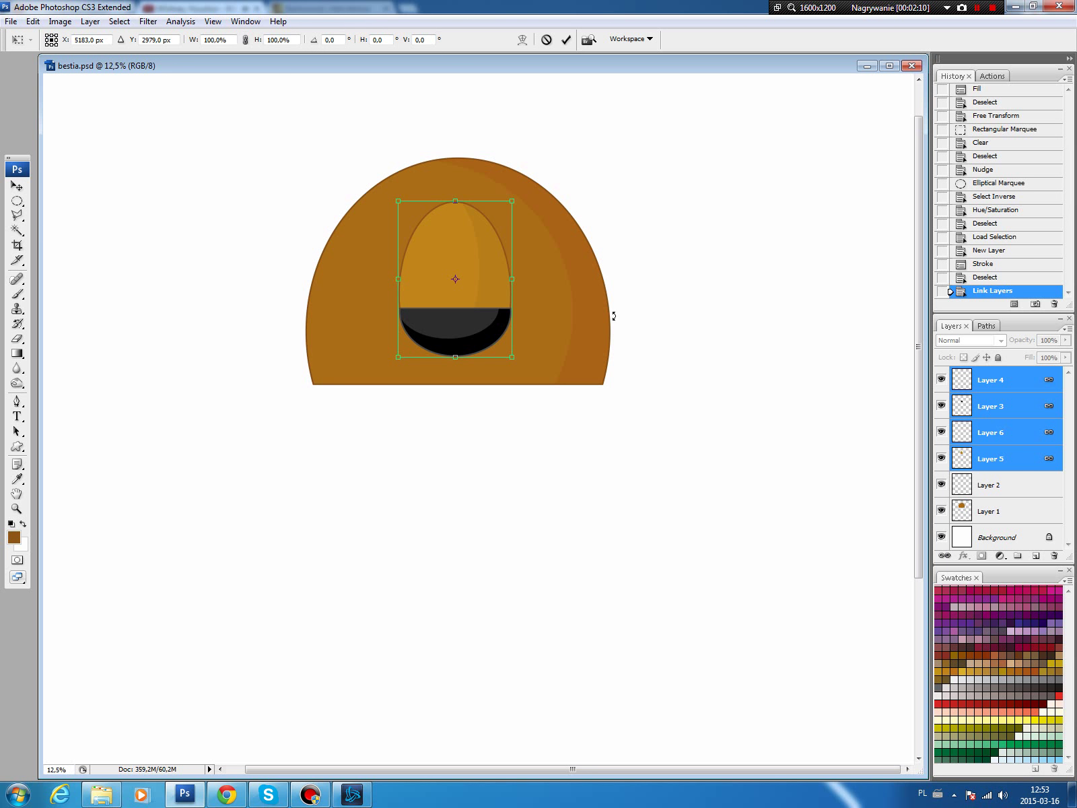
drag(598, 311, 592, 296)
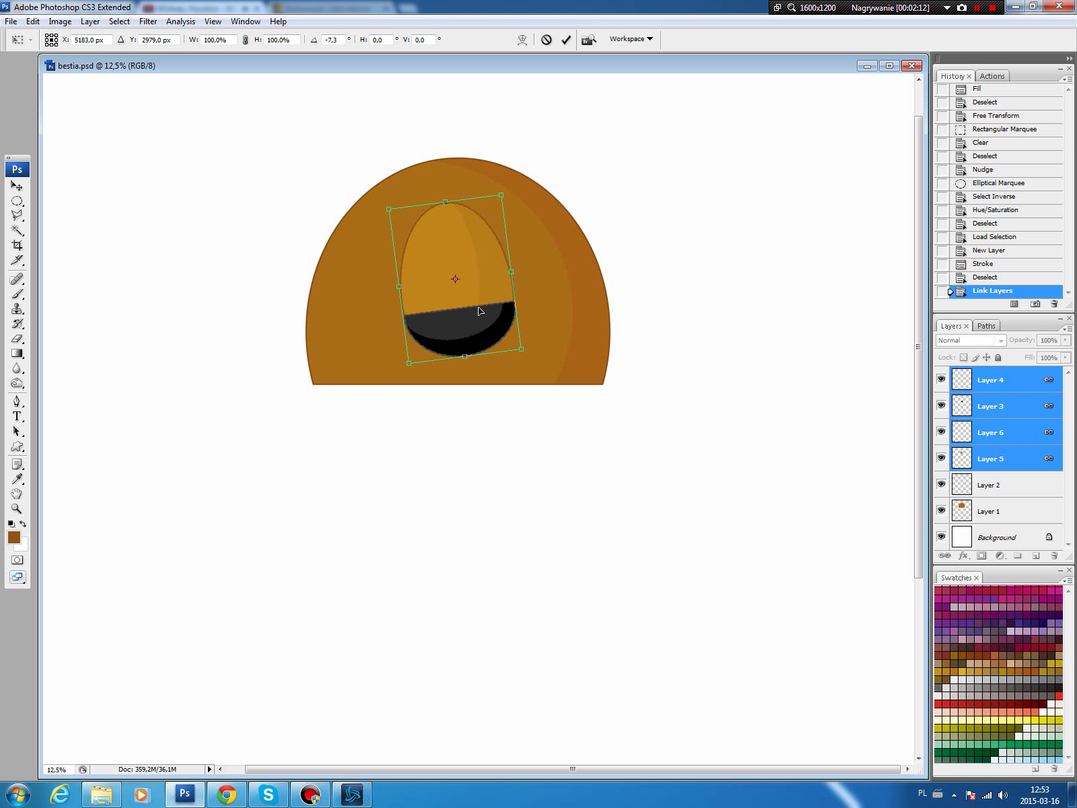
drag(479, 311, 475, 307)
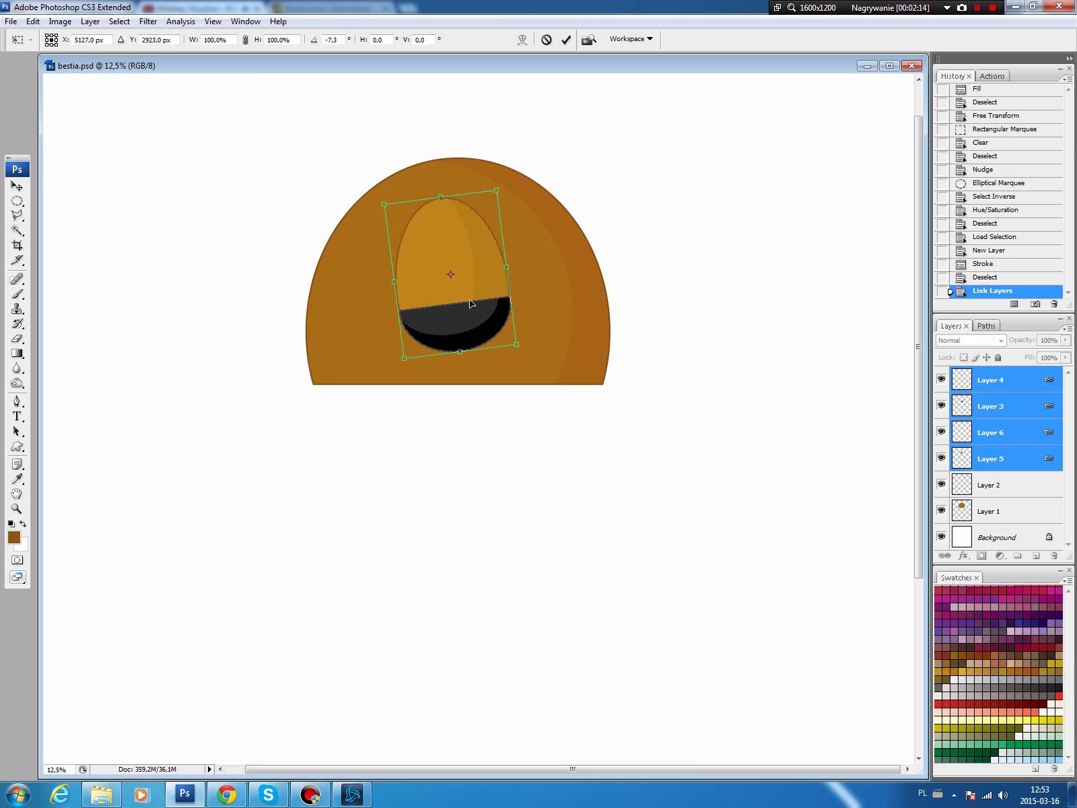
key(Return)
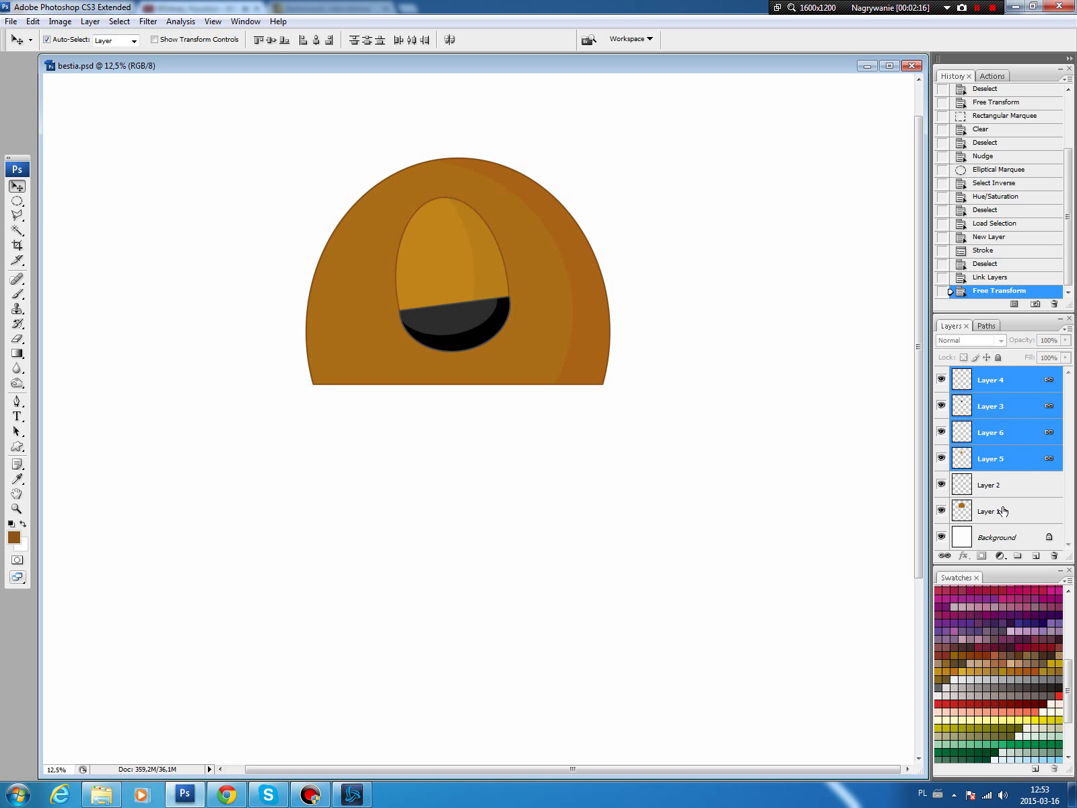
Link Layers 1 and 2 and scale the dome up to about 105%
click(1003, 511)
shift+click(1006, 486)
click(945, 556)
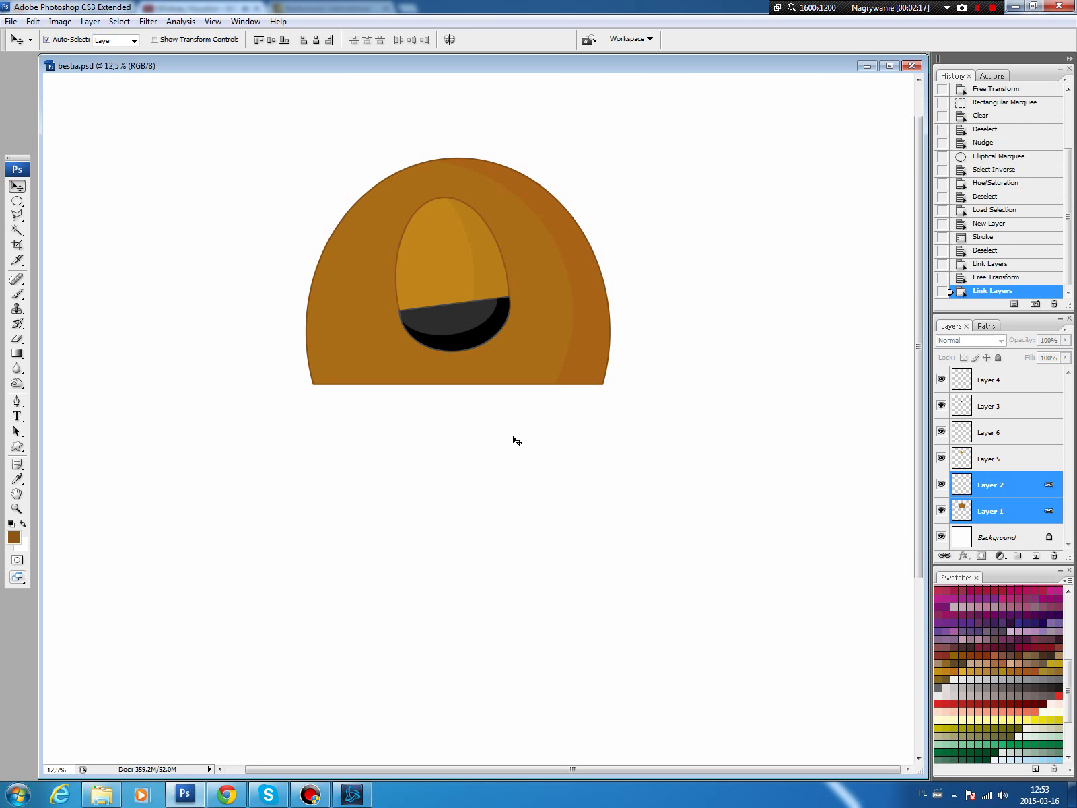
key(ctrl+t)
drag(610, 386, 622, 397)
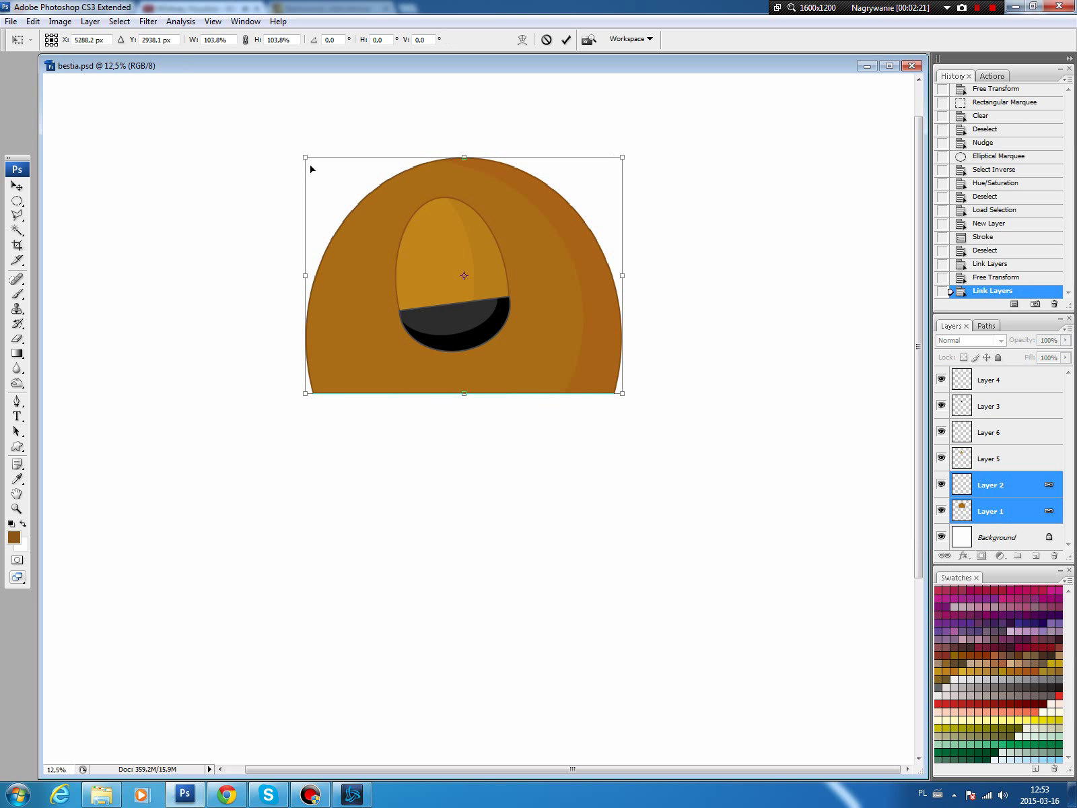
drag(303, 157, 293, 138)
key(Return)
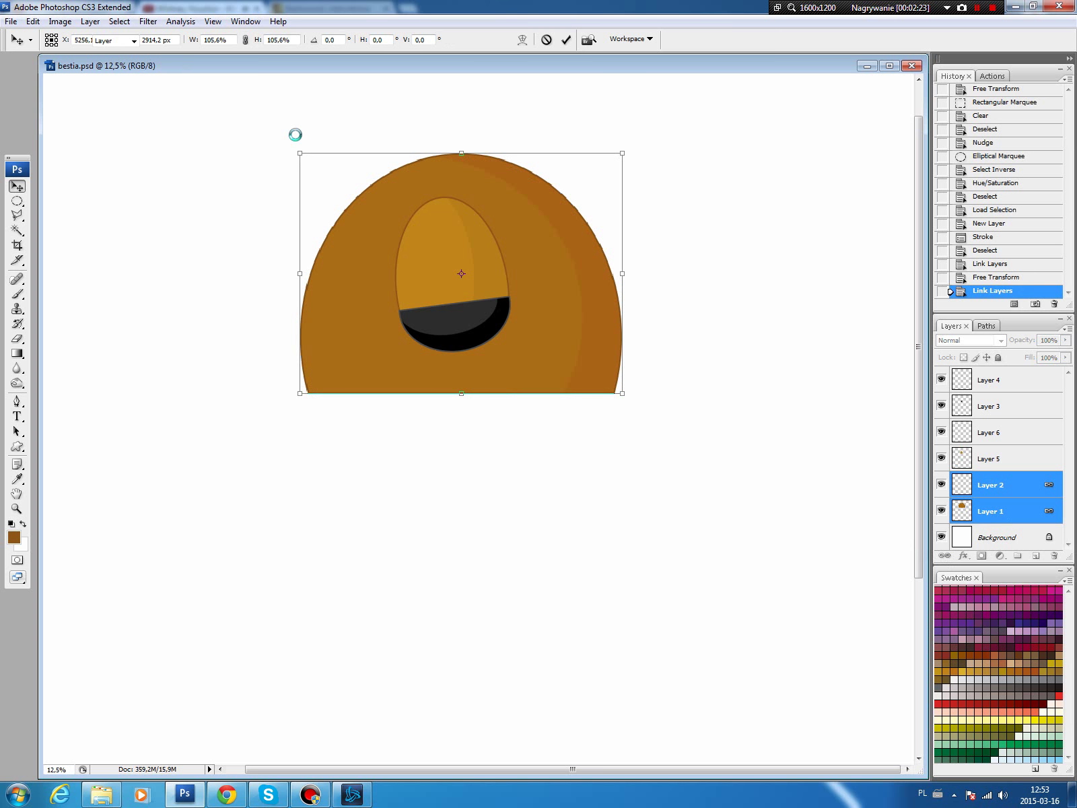
click(1012, 496)
click(17, 200)
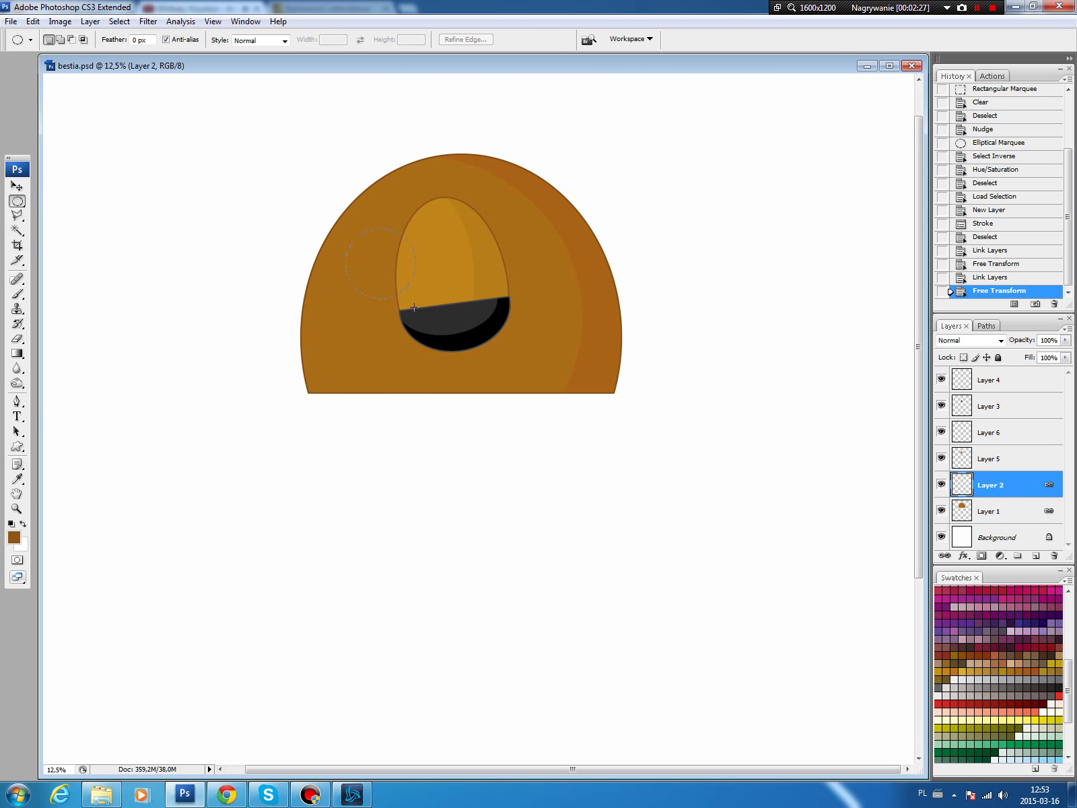
Fill a circle at the dome's upper right with white on new Layer 7, squashed to about 84% height
mouse_move(346, 229)
mouse_down()
mouse_move(411, 298)
mouse_move(532, 234)
mouse_up()
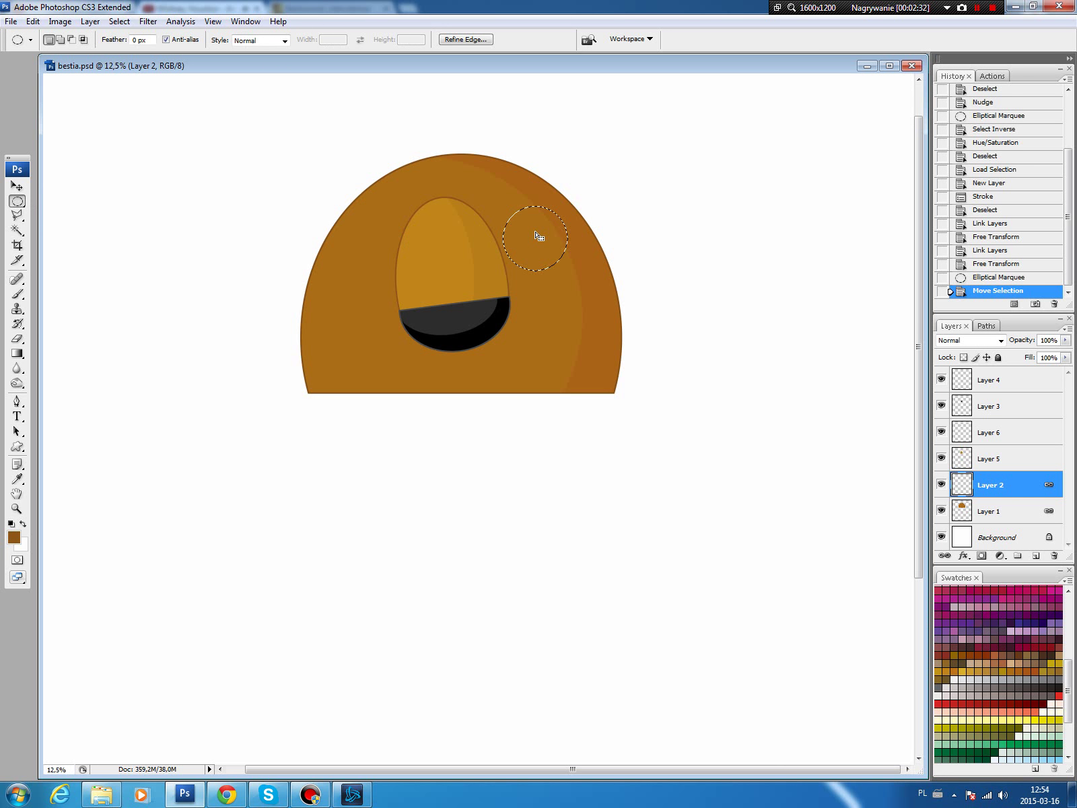
click(1036, 556)
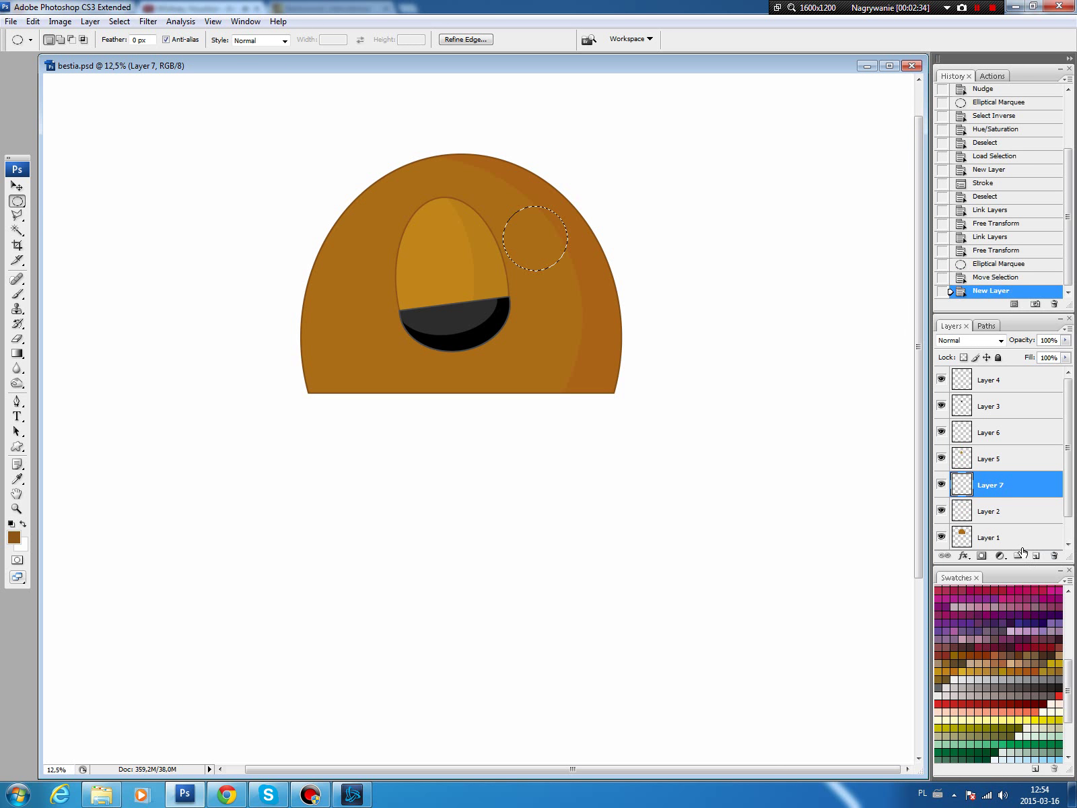
key(ctrl+BackSpace)
key(ctrl+d)
key(ctrl+t)
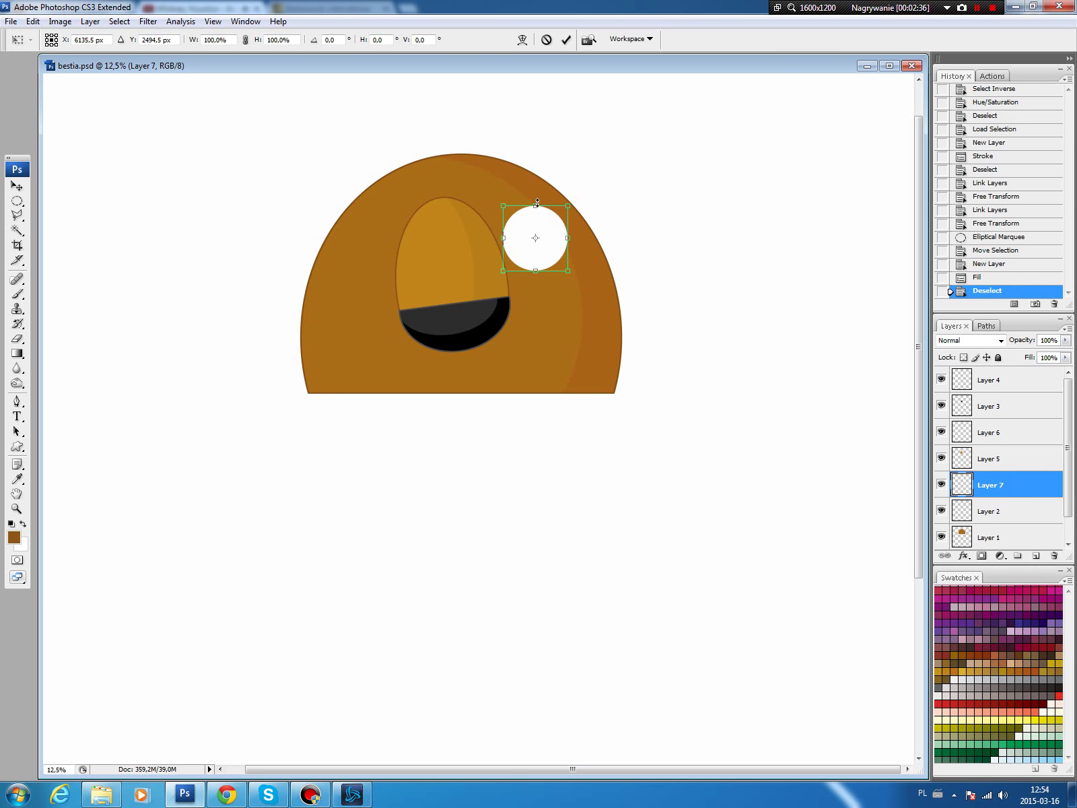
drag(536, 207, 536, 214)
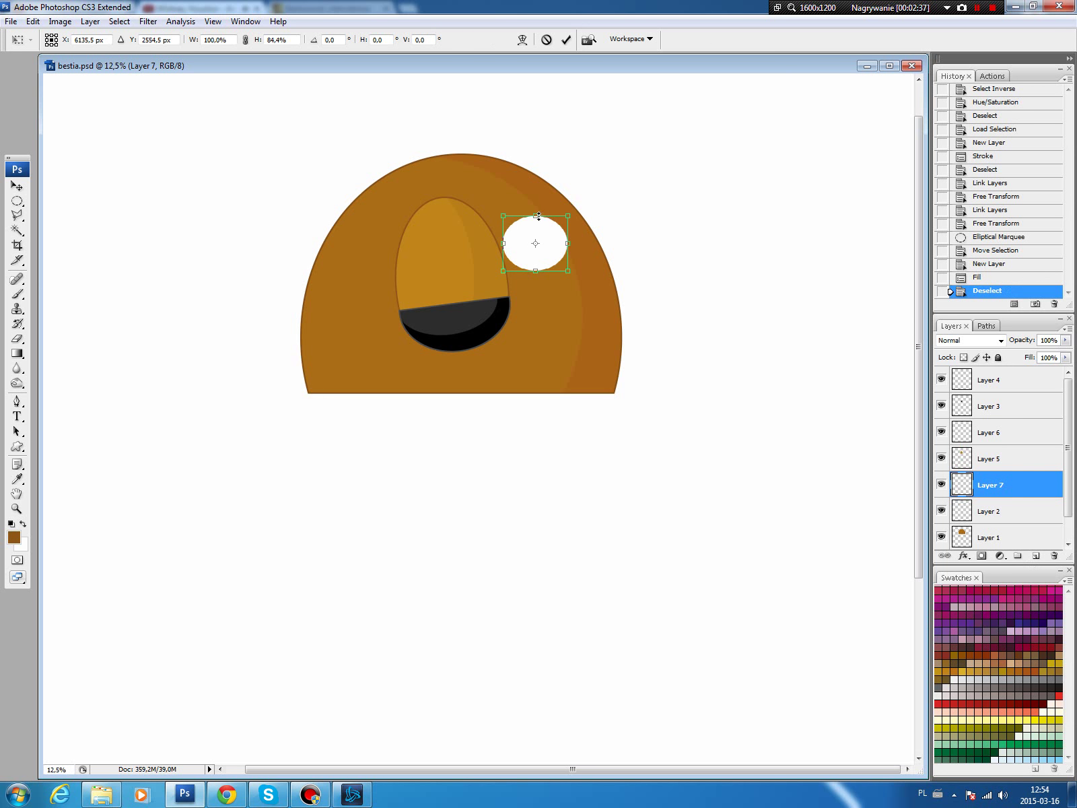
key(Return)
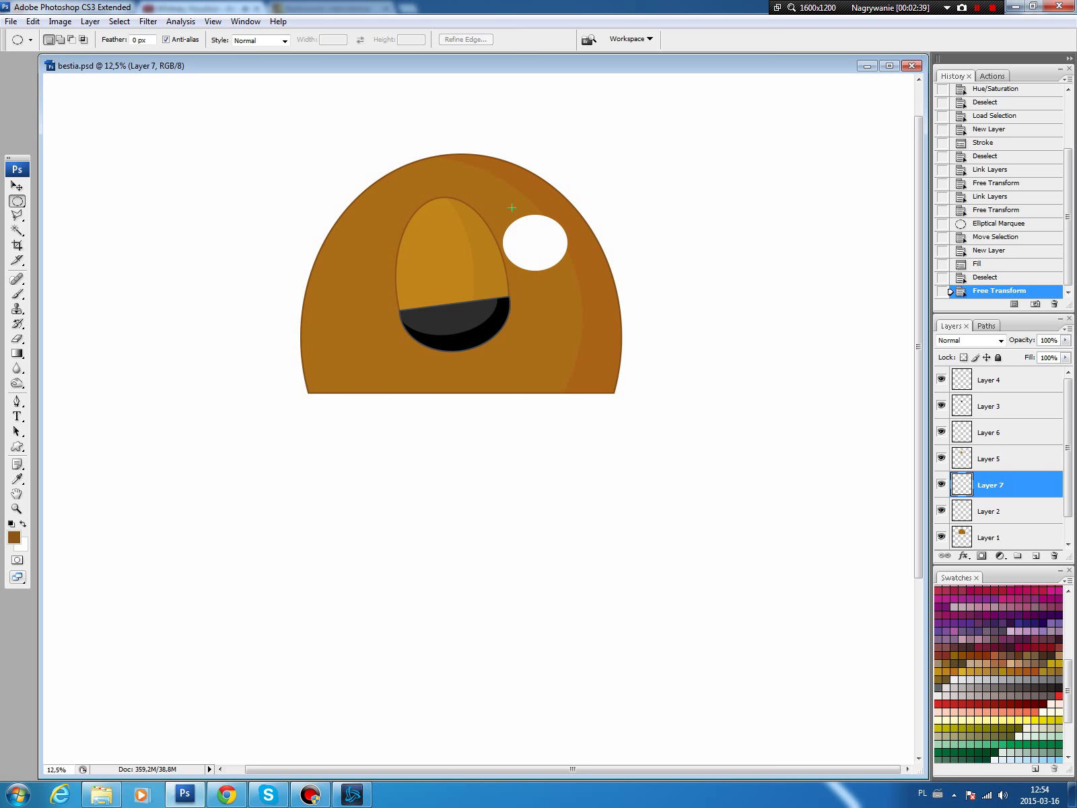
Shade the oval's lower-right edge faint grey using an inverted offset circle and Lightness -1
drag(563, 263, 565, 264)
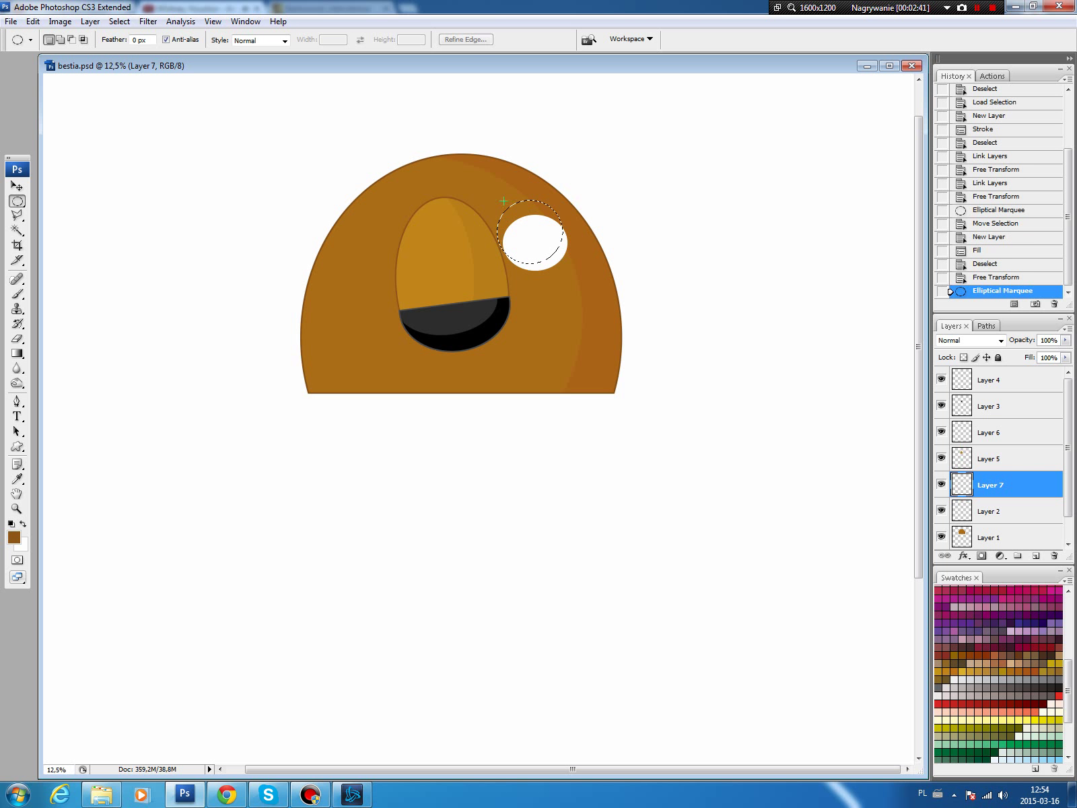
click(119, 21)
click(124, 76)
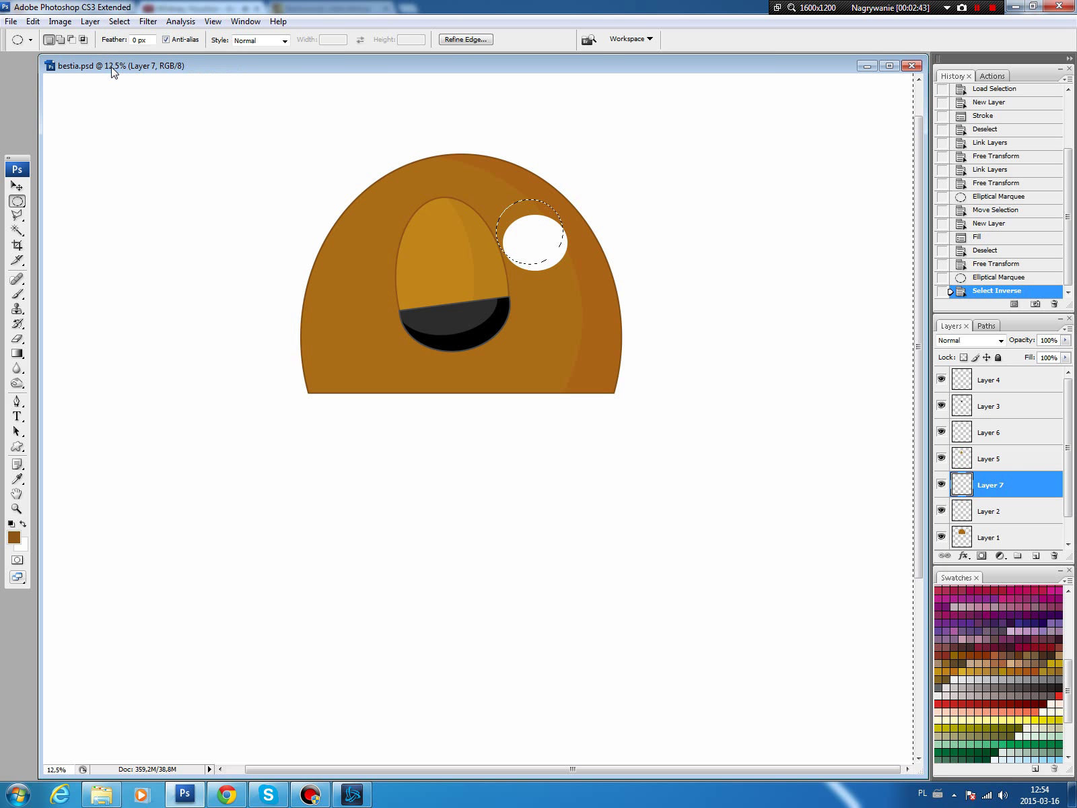
key(ctrl+u)
click(914, 210)
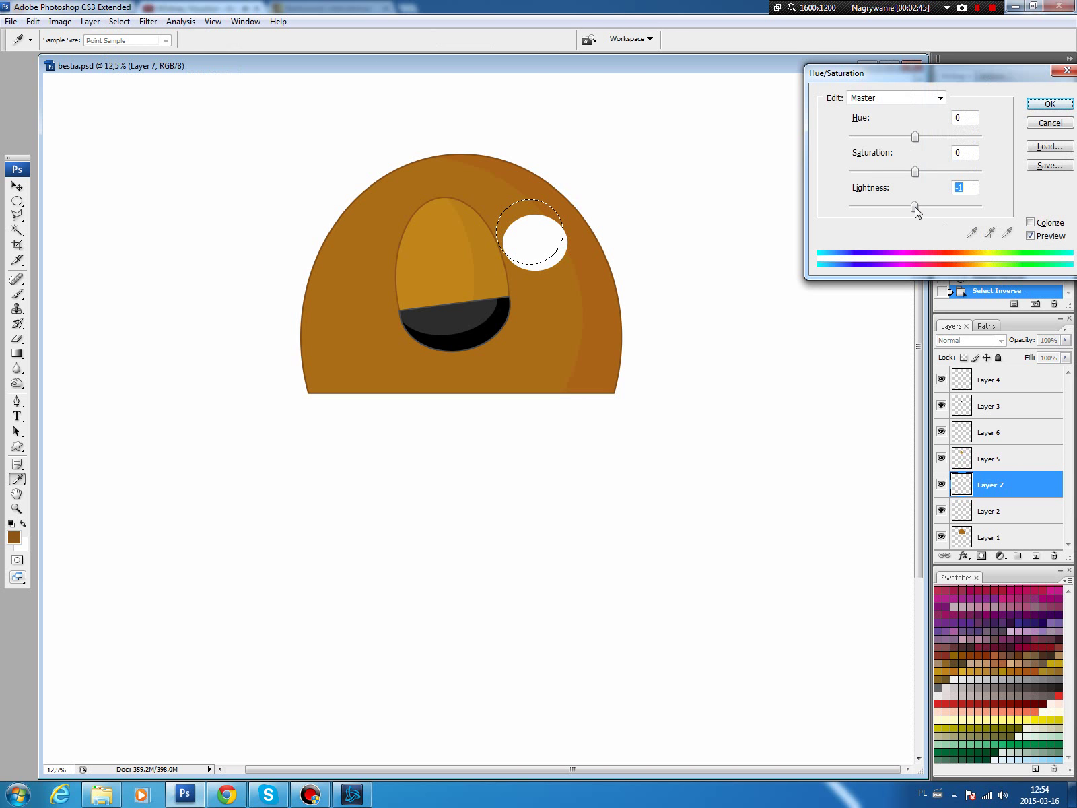
click(1034, 104)
key(m)
key(ctrl+d)
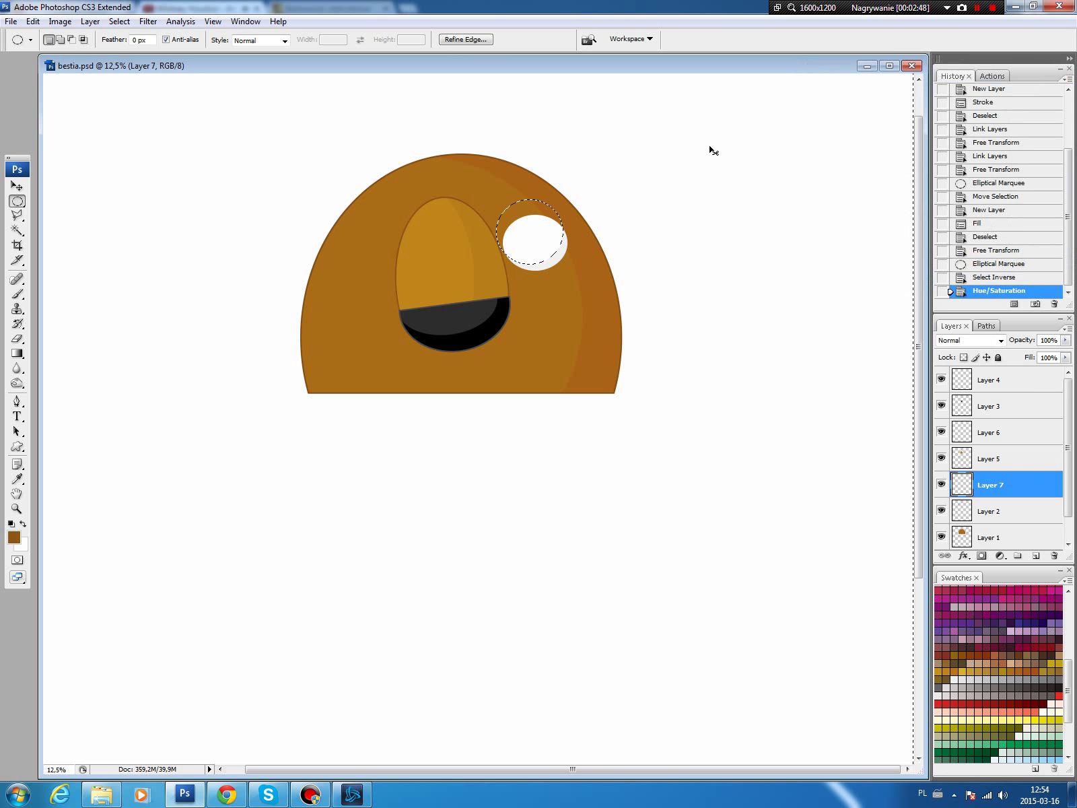
Add a 16 px brown stroke outline of the oval on new Layer 8 and link the layers
key(b)
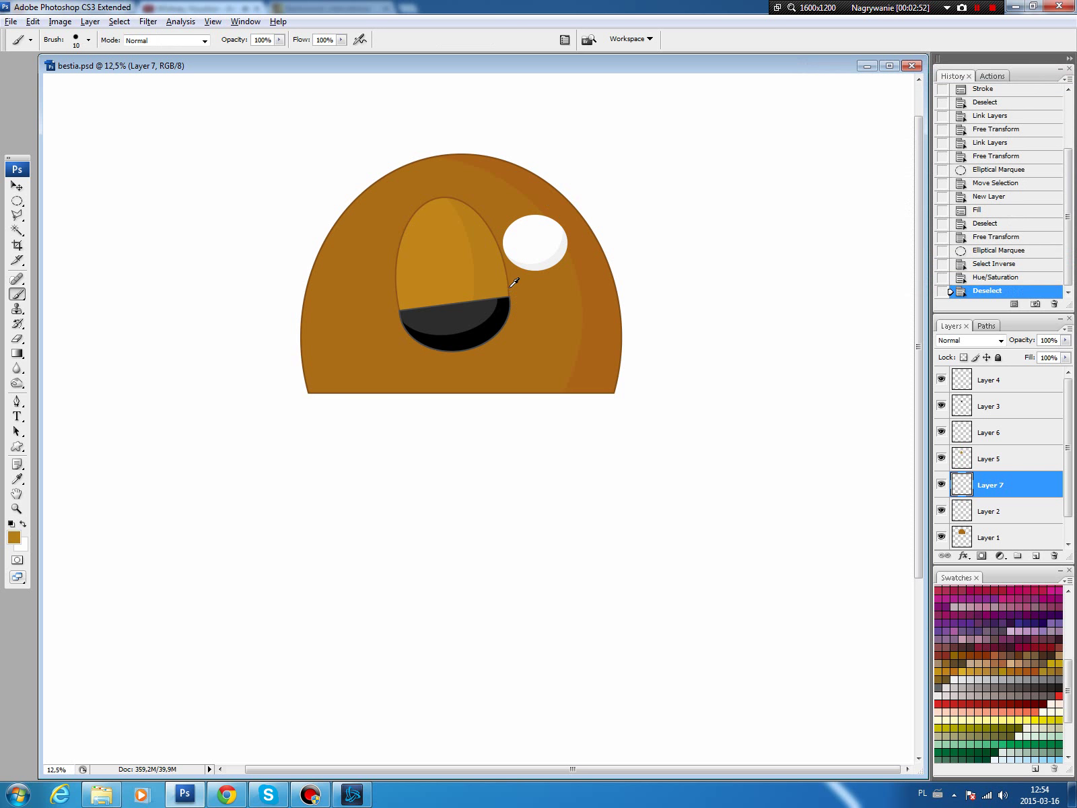
ctrl+click(963, 482)
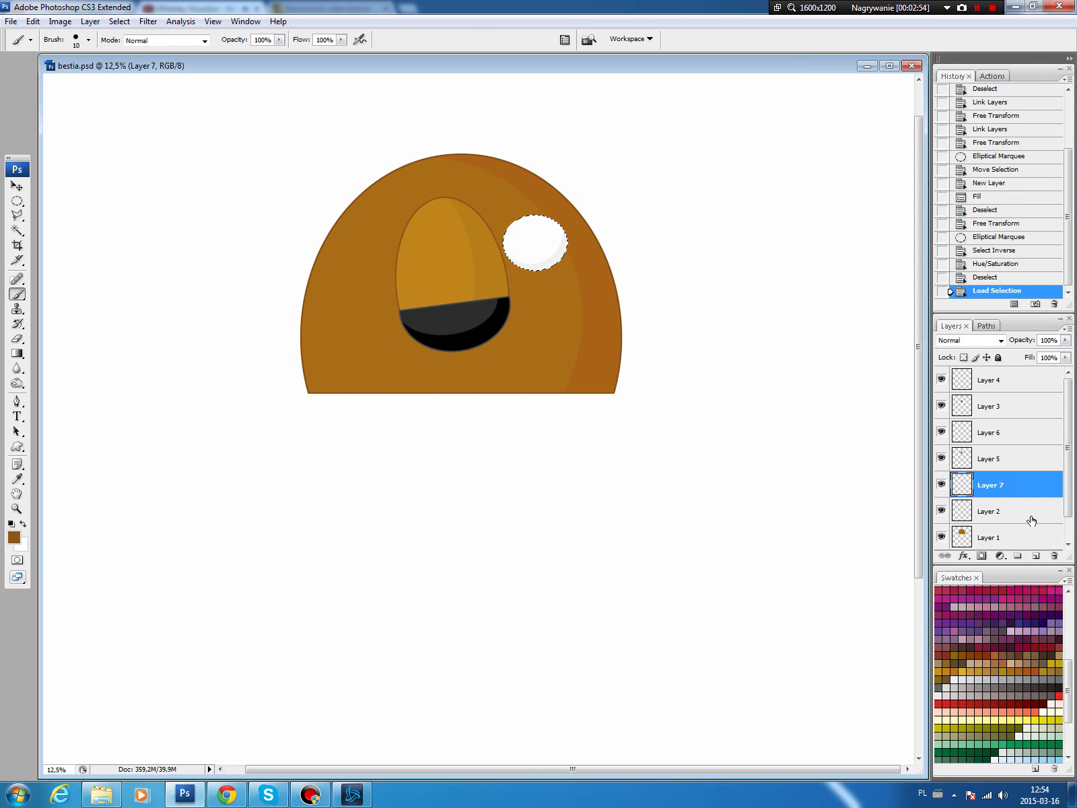
click(1035, 556)
click(33, 21)
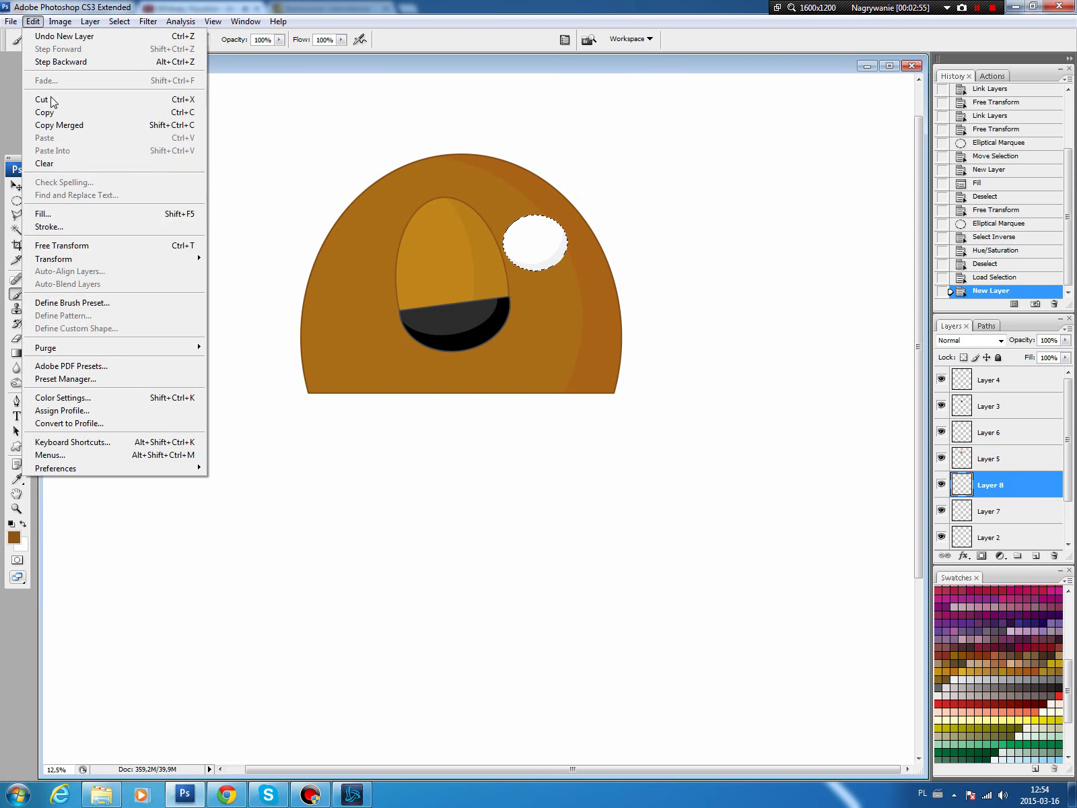
click(64, 229)
click(611, 227)
key(b)
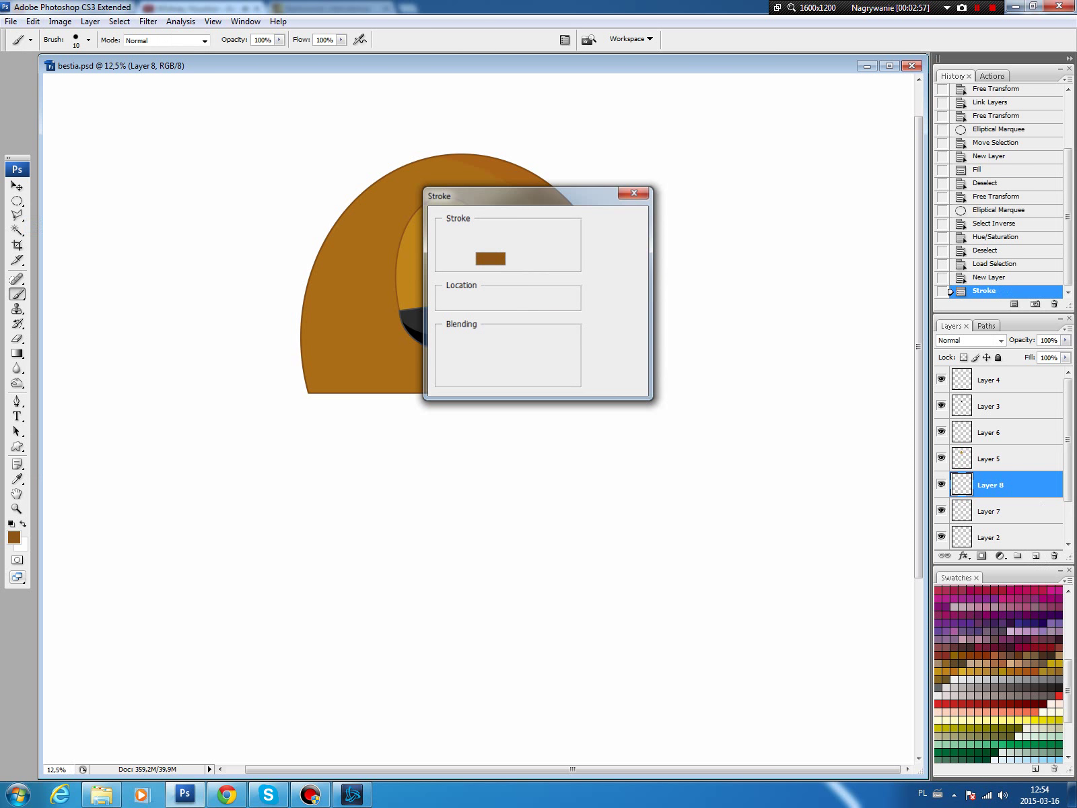
key(ctrl+d)
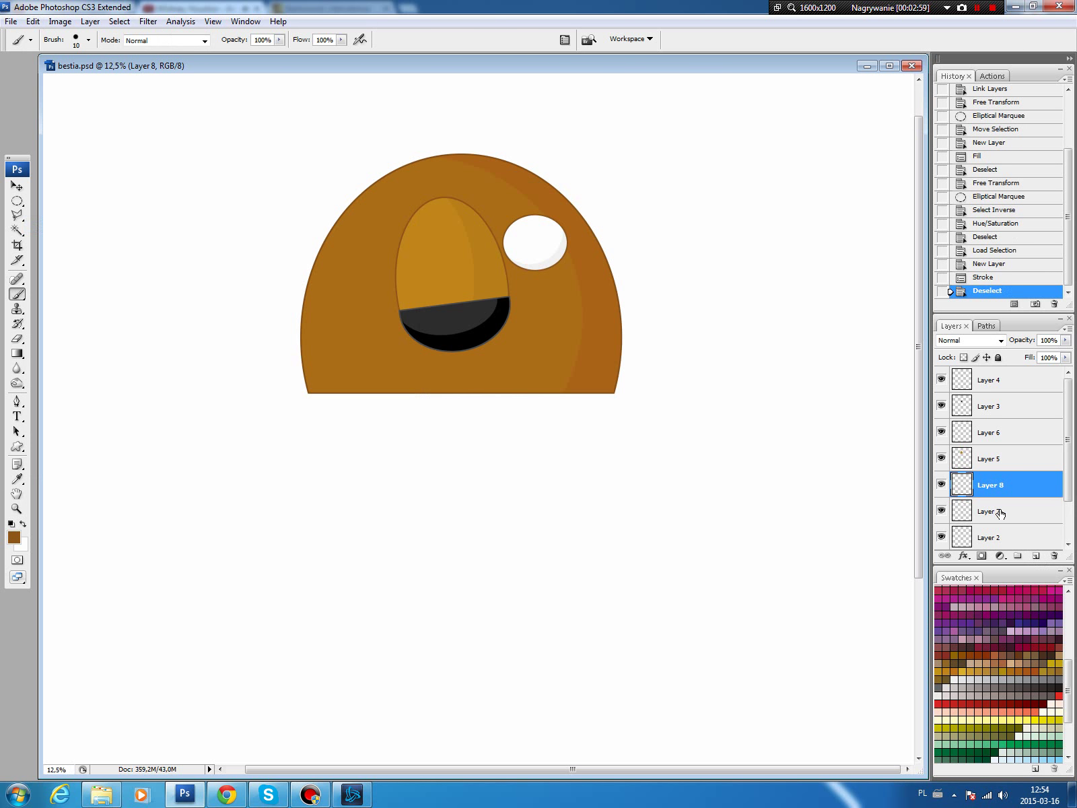
shift+click(1001, 513)
click(944, 556)
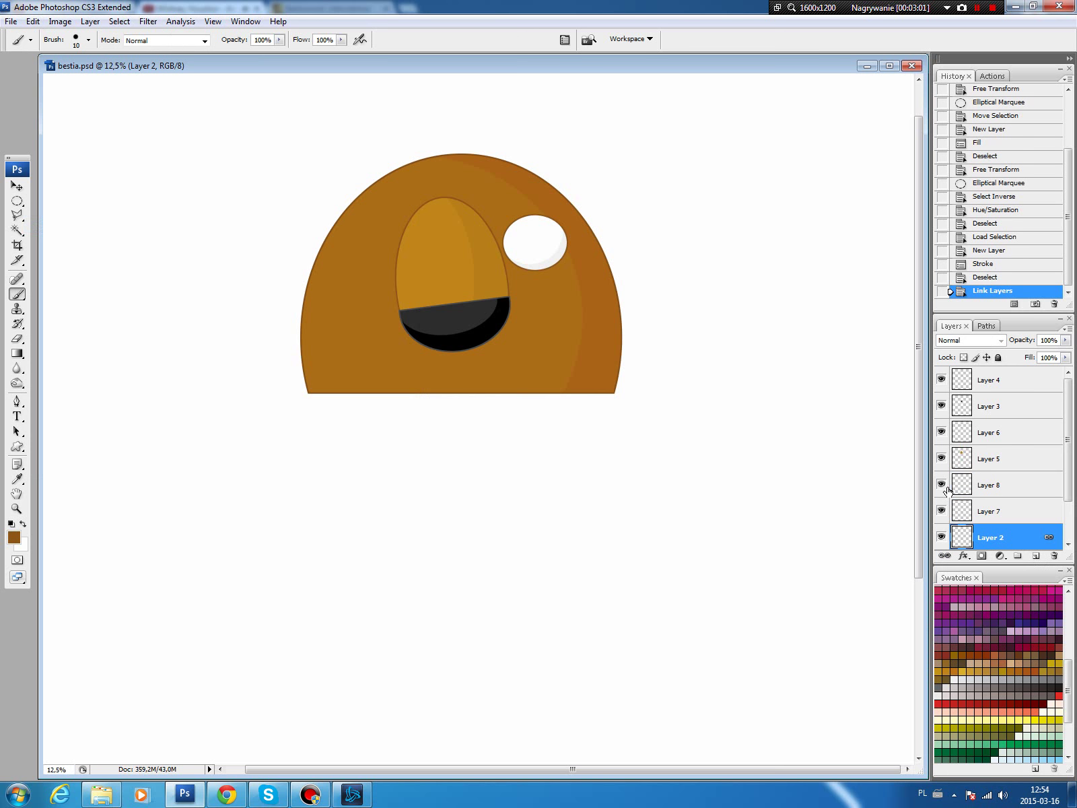
Fill a circle slightly larger than the oval with darker brown on new Layer 9
click(17, 201)
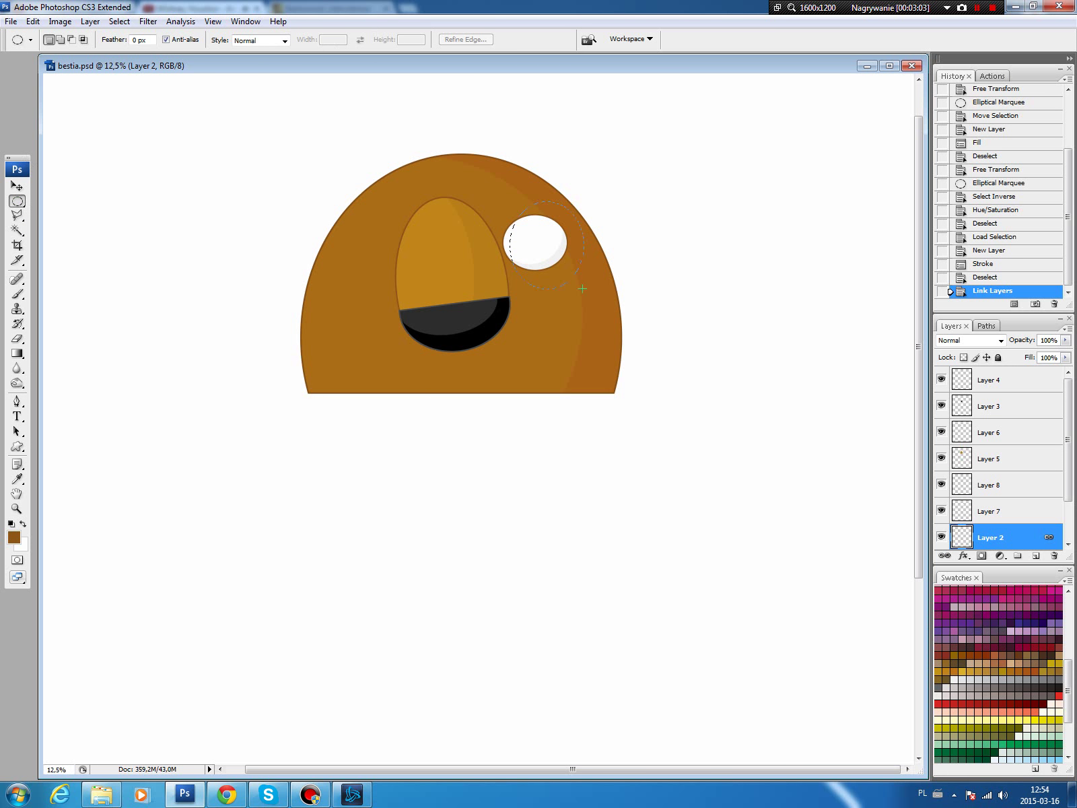
drag(583, 279, 552, 255)
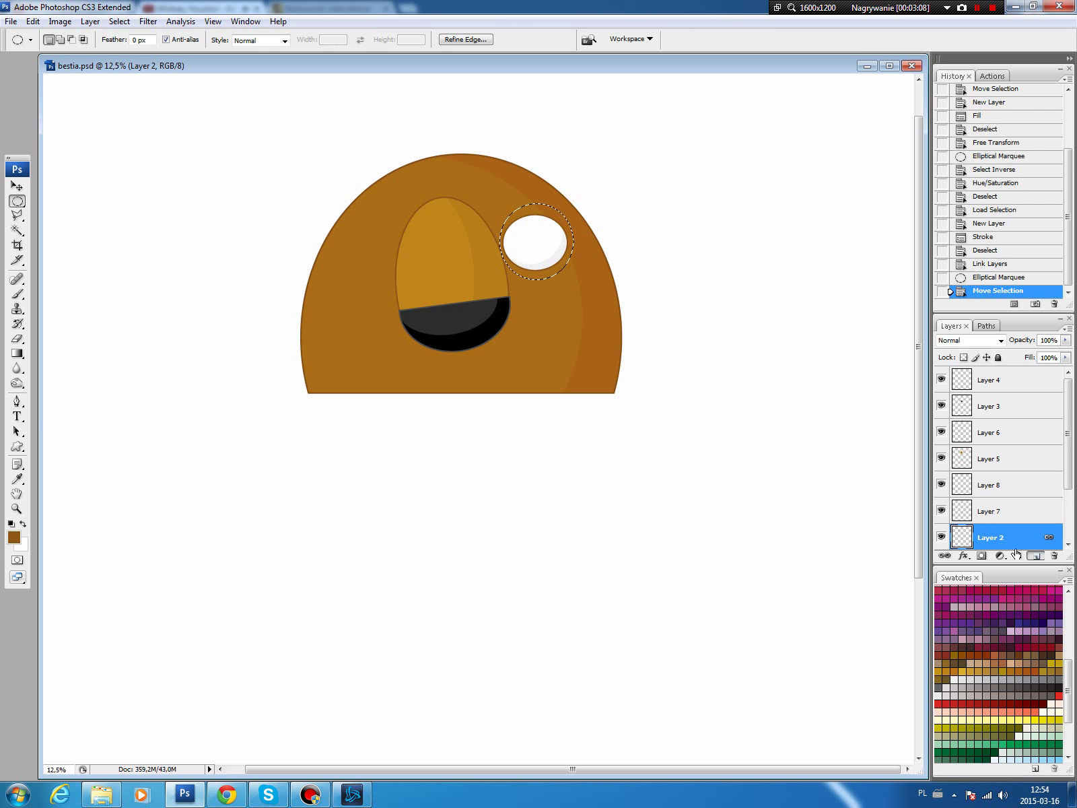
click(1037, 557)
key(b)
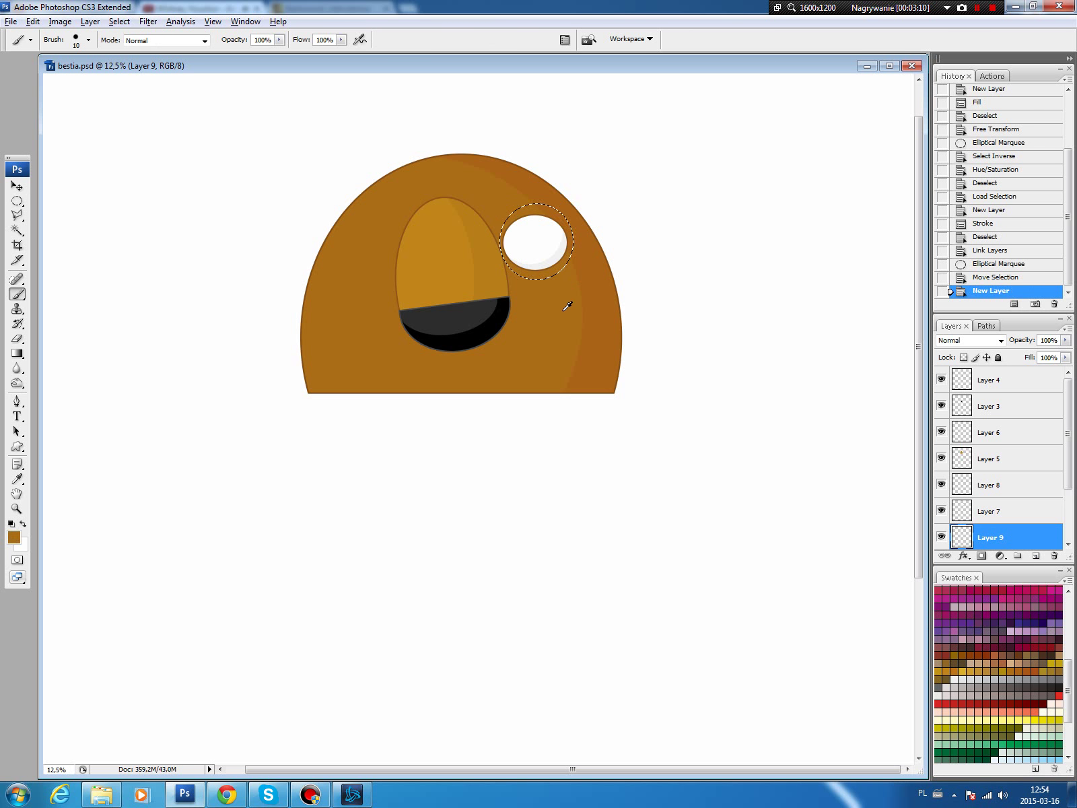
key(i)
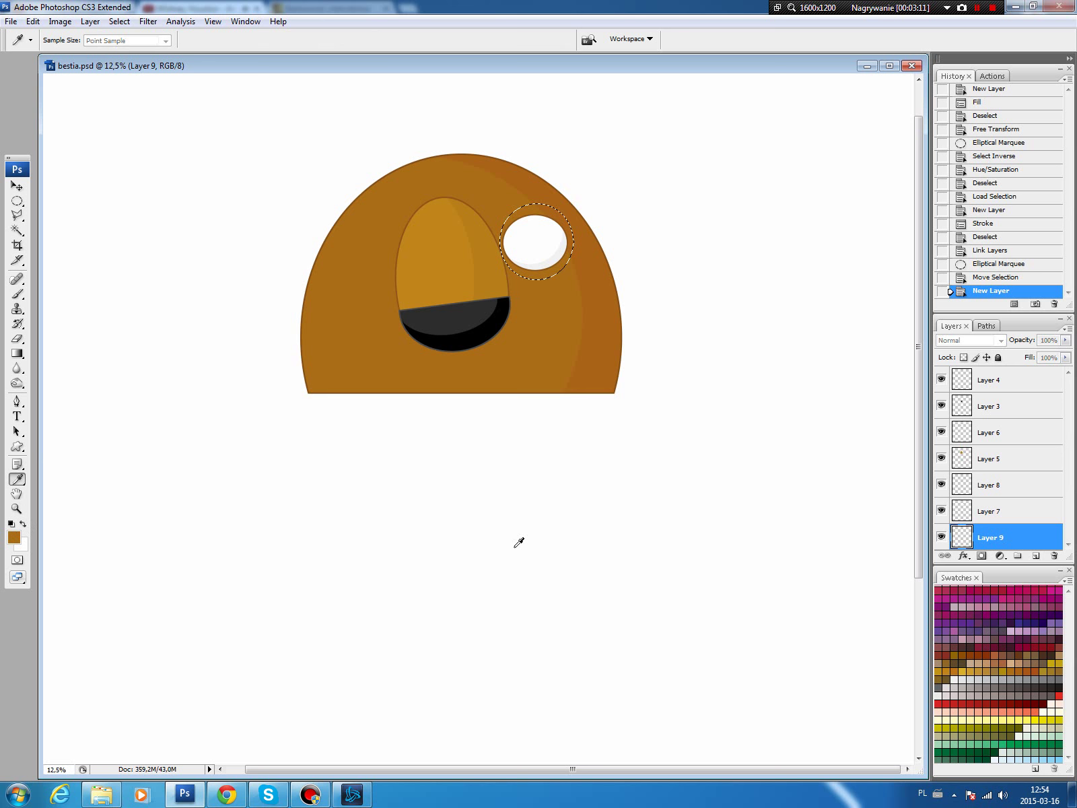
click(14, 537)
click(701, 633)
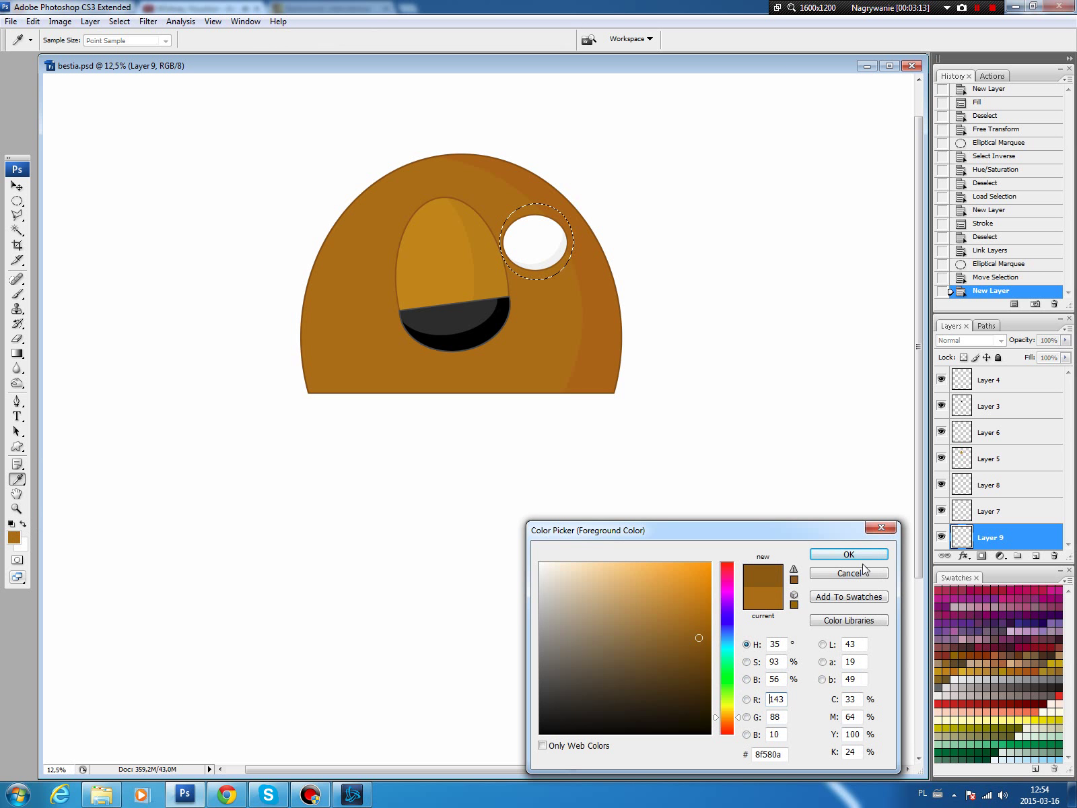
click(849, 557)
key(b)
key(alt+BackSpace)
key(ctrl+d)
Scale the brown ring to about 92% width and 93% height around the eye
key(v)
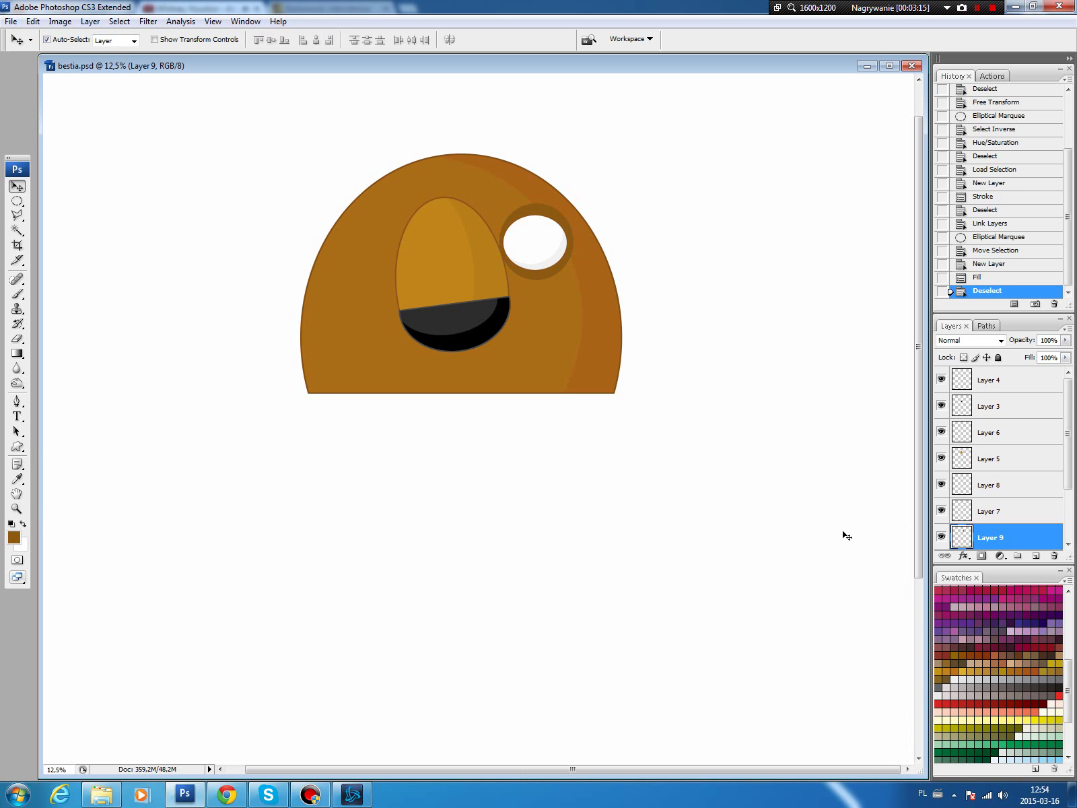
key(ctrl+t)
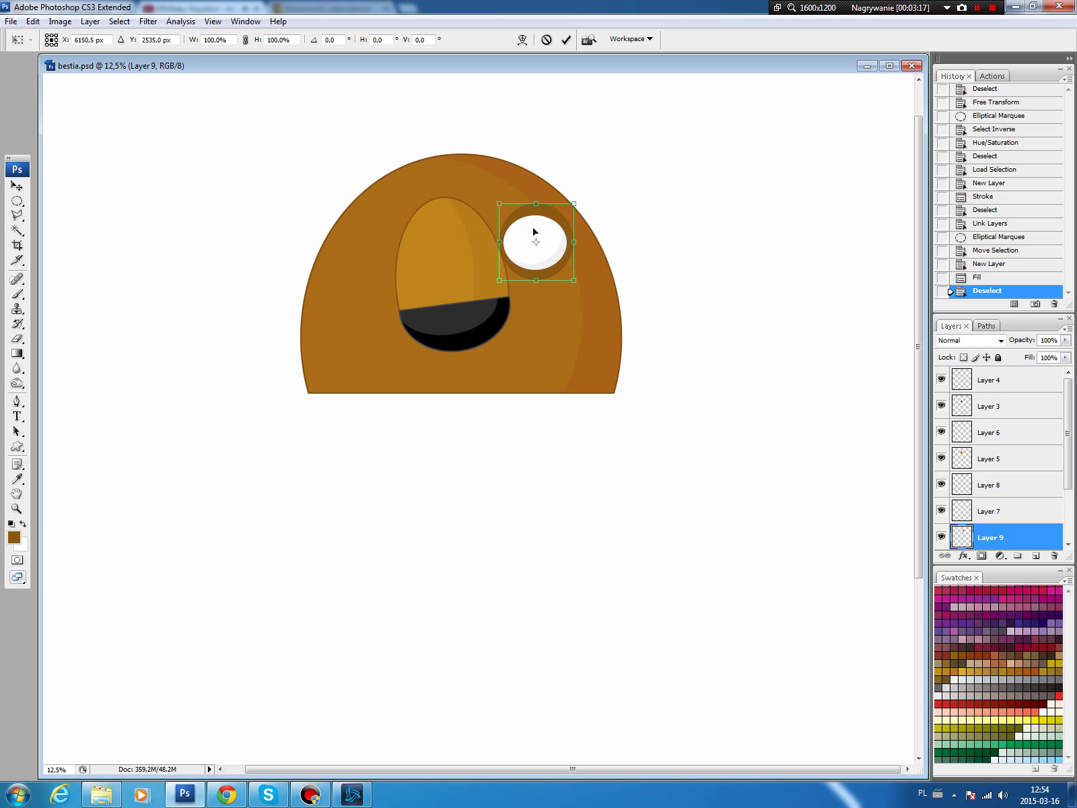
drag(533, 281, 534, 274)
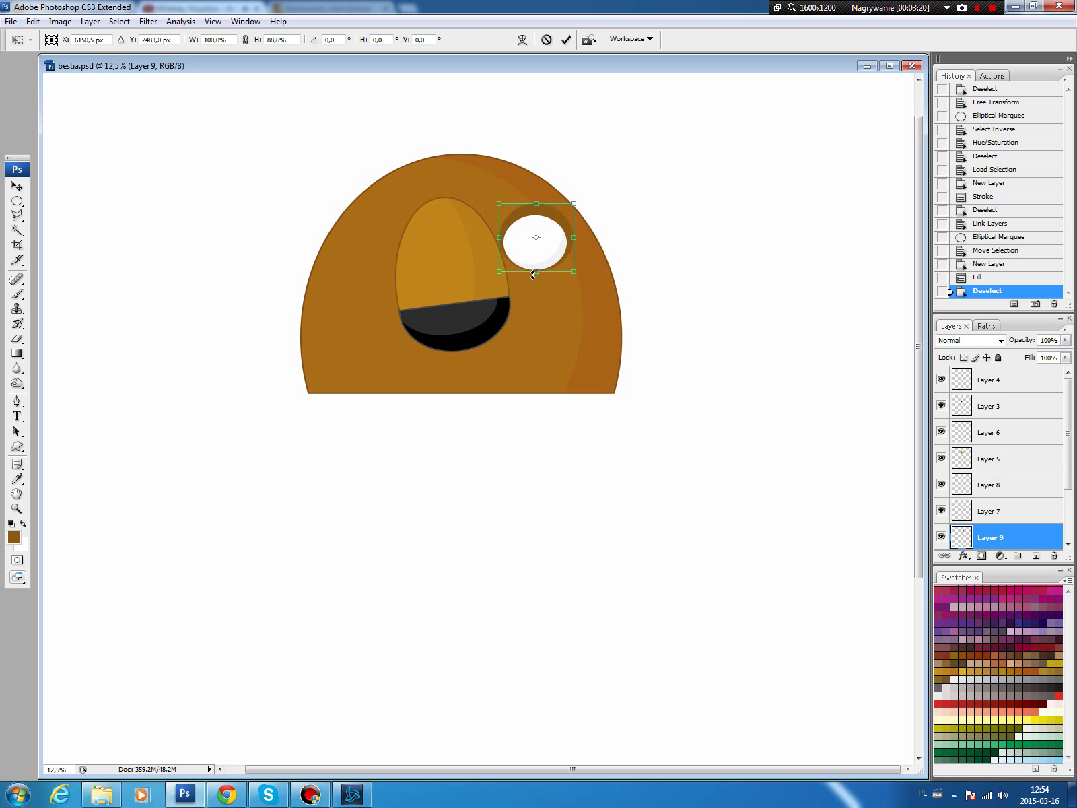
drag(533, 275, 534, 278)
drag(579, 239, 575, 238)
Commit the reshaped ring and set a darker brown foreground colour
key(Return)
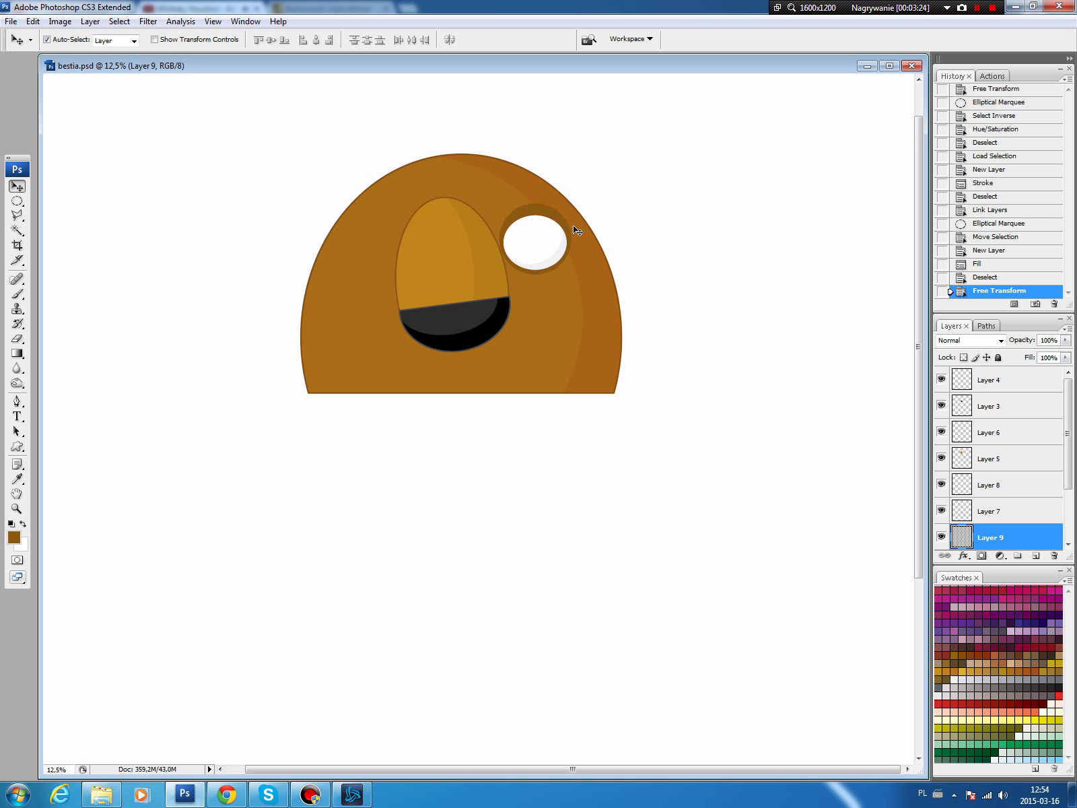
click(17, 479)
click(13, 537)
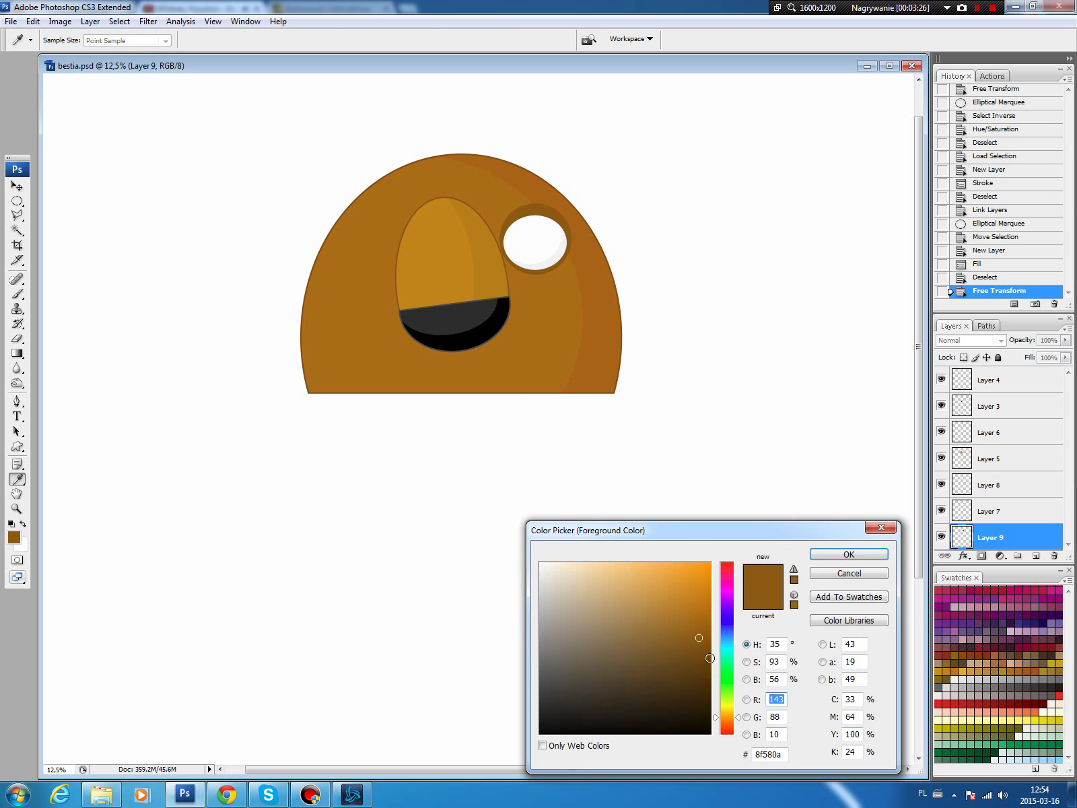
click(696, 656)
click(845, 556)
key(v)
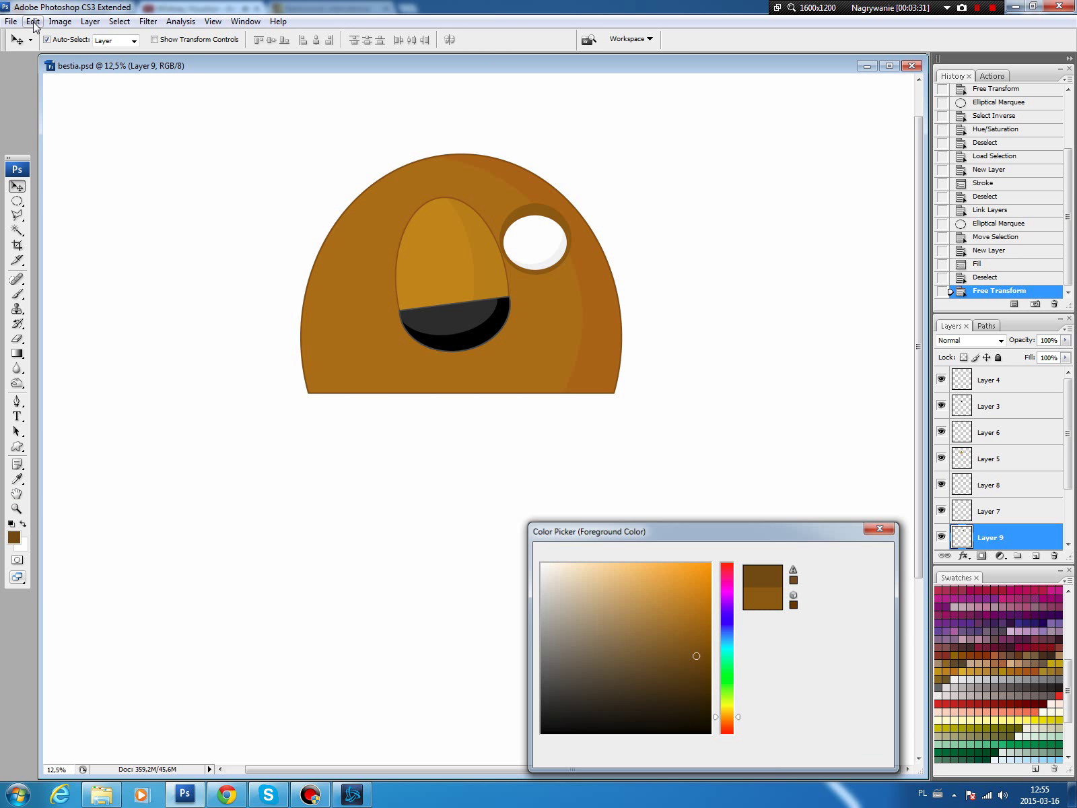
Stroke the eye socket with a 16 px dark brown outline, then select Layers 7 and 8 too
click(33, 22)
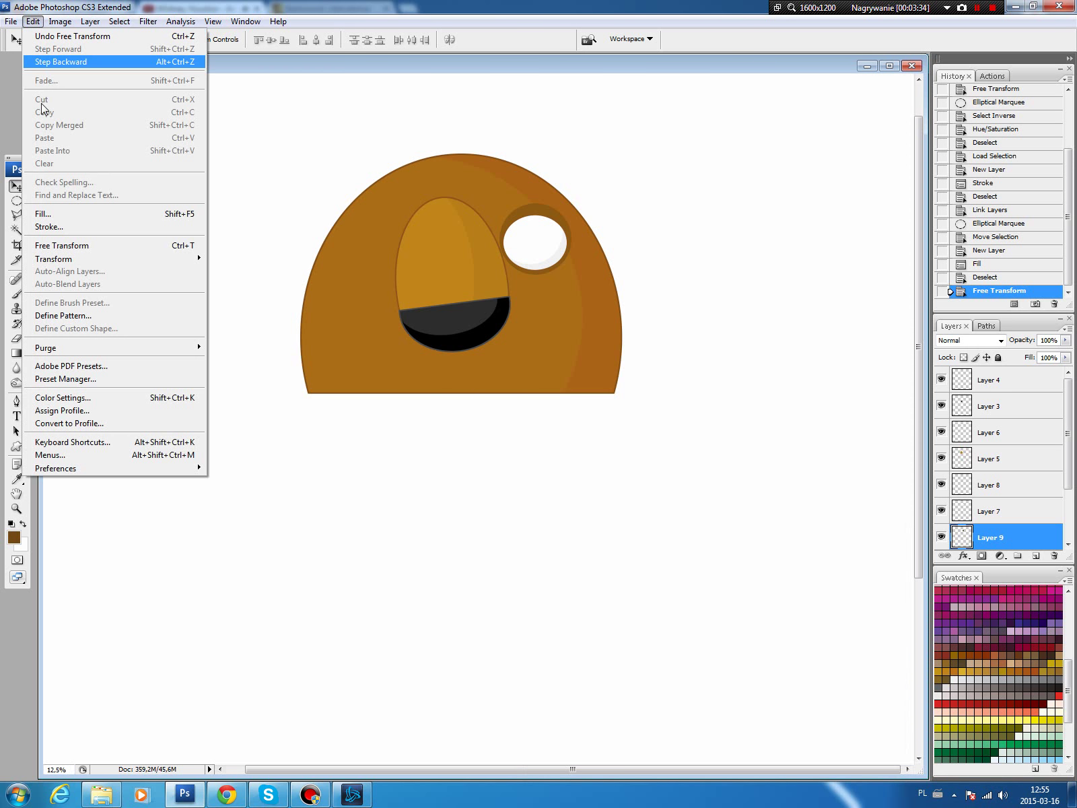
click(46, 226)
click(616, 224)
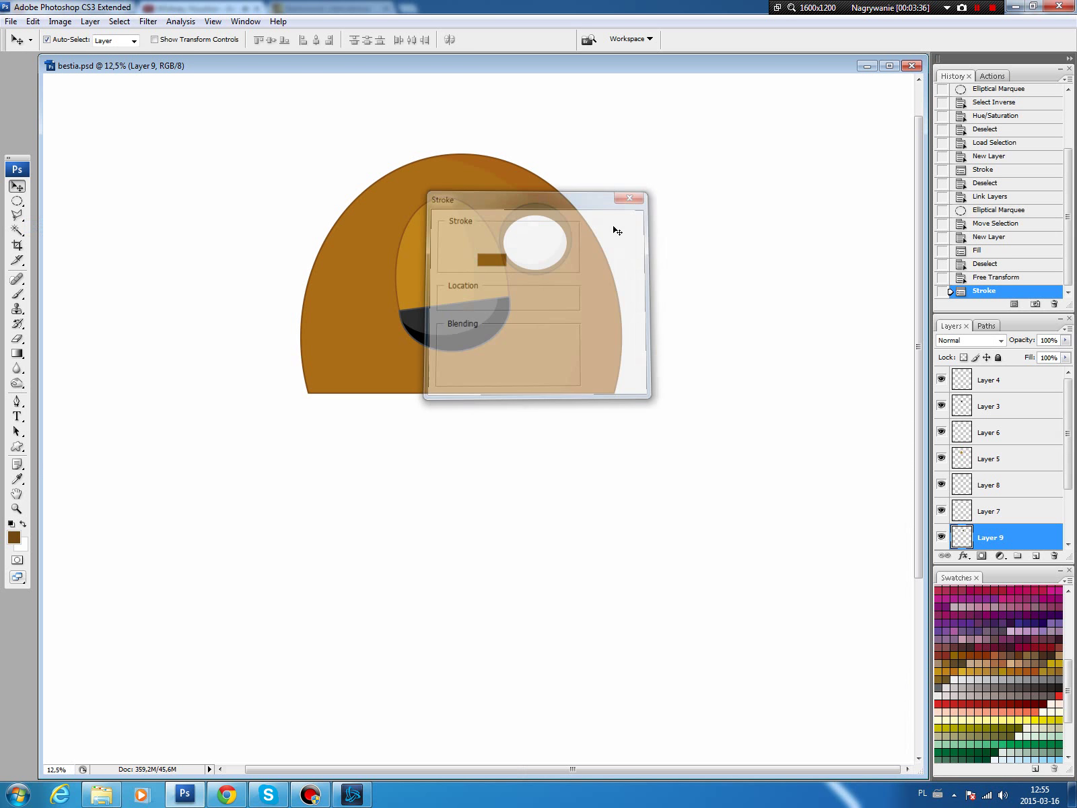
ctrl+click(958, 513)
ctrl+click(989, 511)
ctrl+click(984, 485)
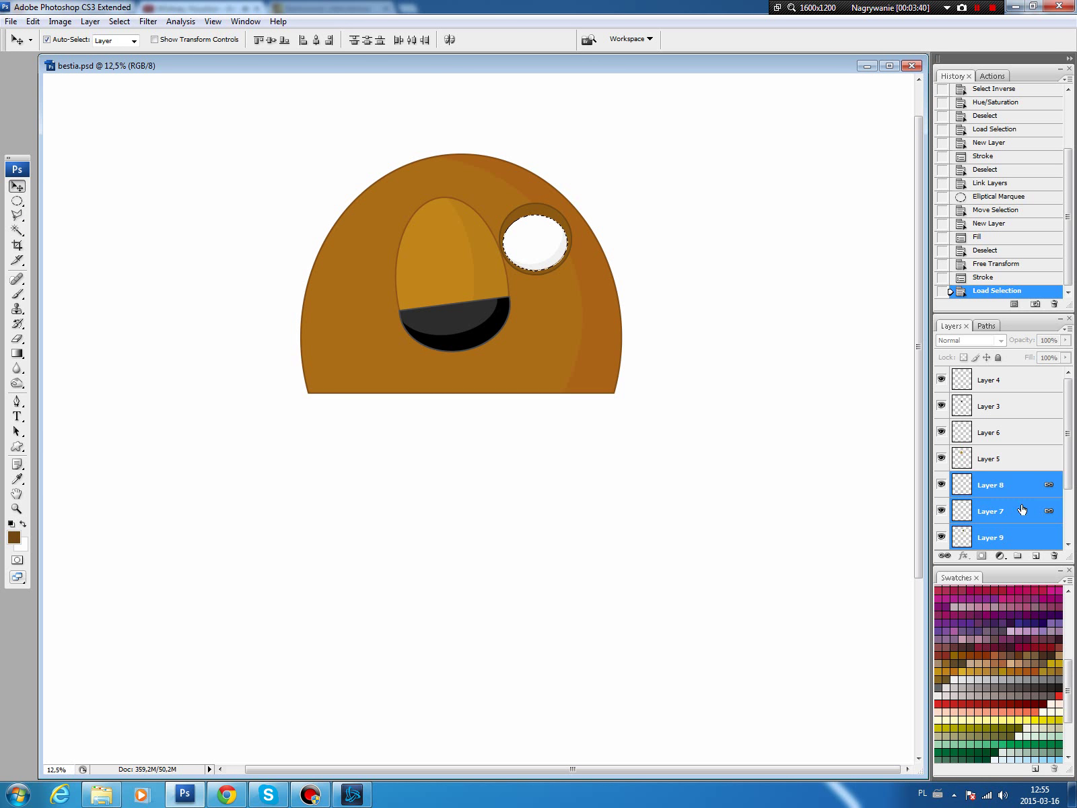
scroll(1073, 455, down, 1)
Link the eye layers into one group and rotate the eye group slightly
ctrl+click(961, 532)
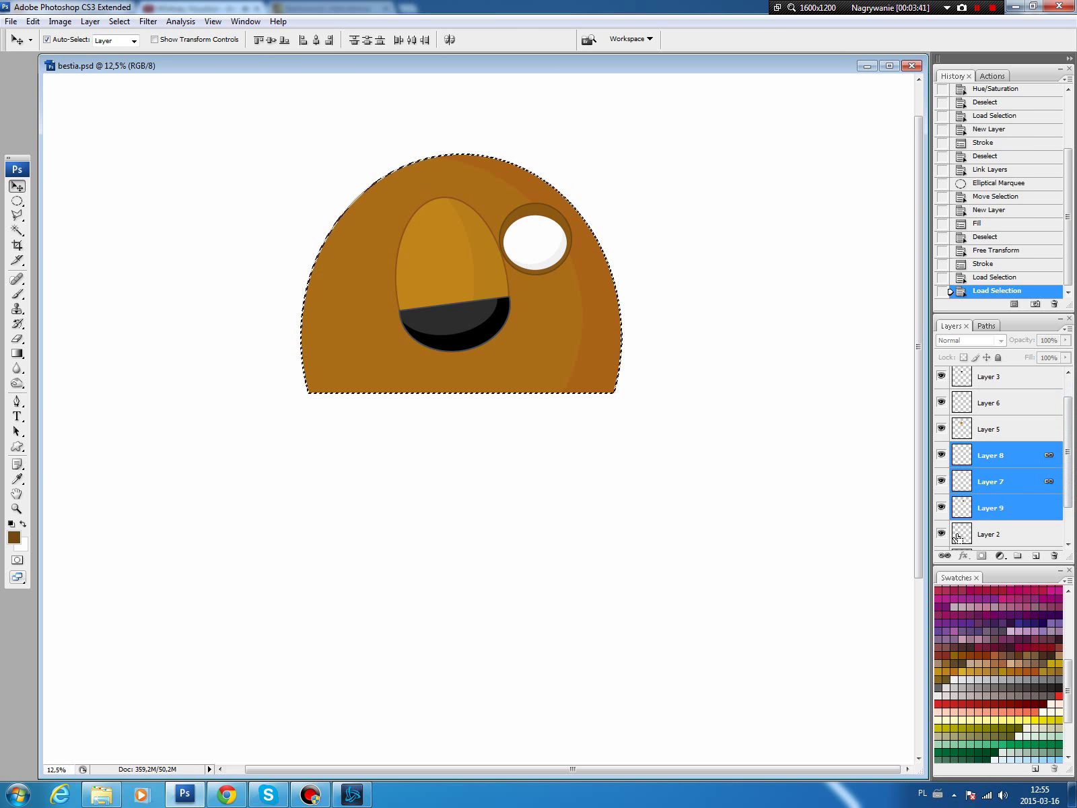
click(944, 556)
key(ctrl+d)
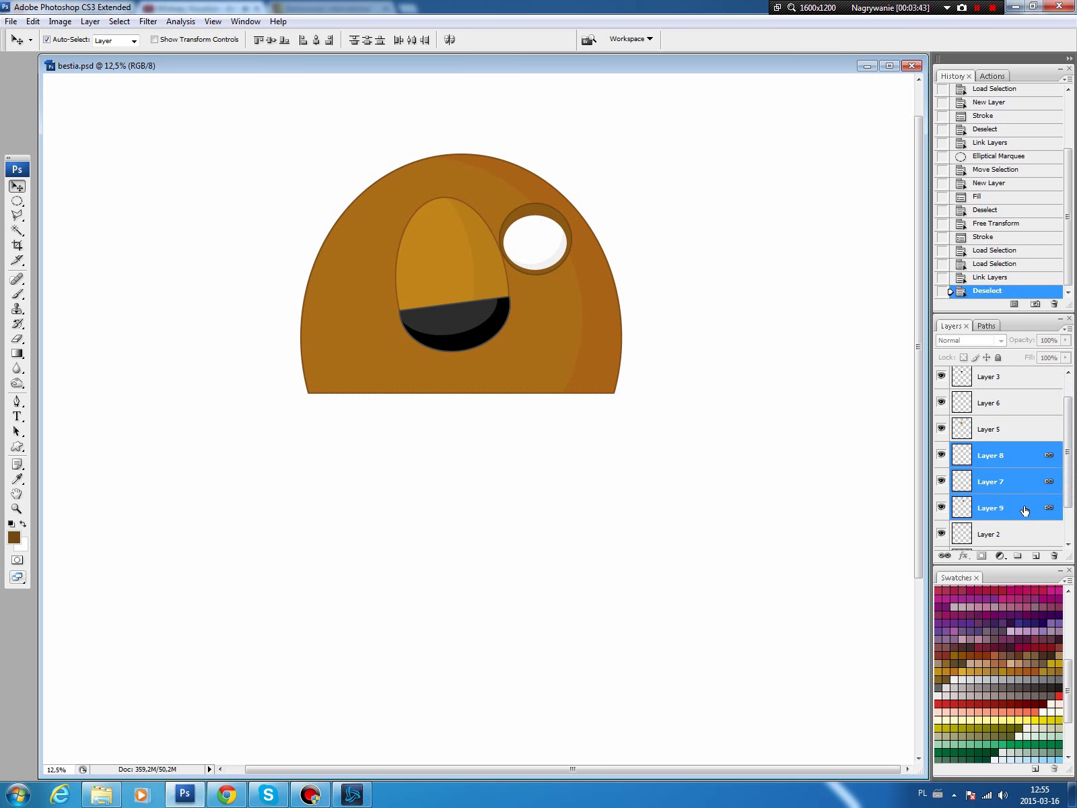
drag(1027, 510, 1018, 556)
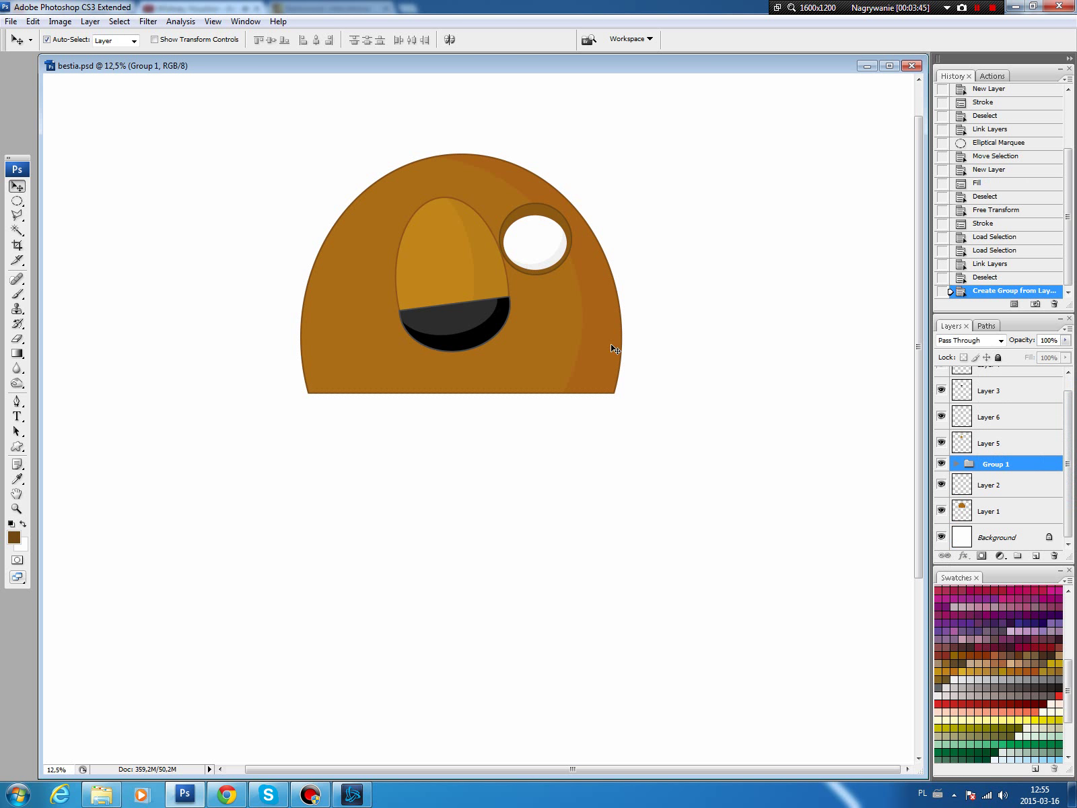
key(ctrl+t)
drag(578, 341, 589, 326)
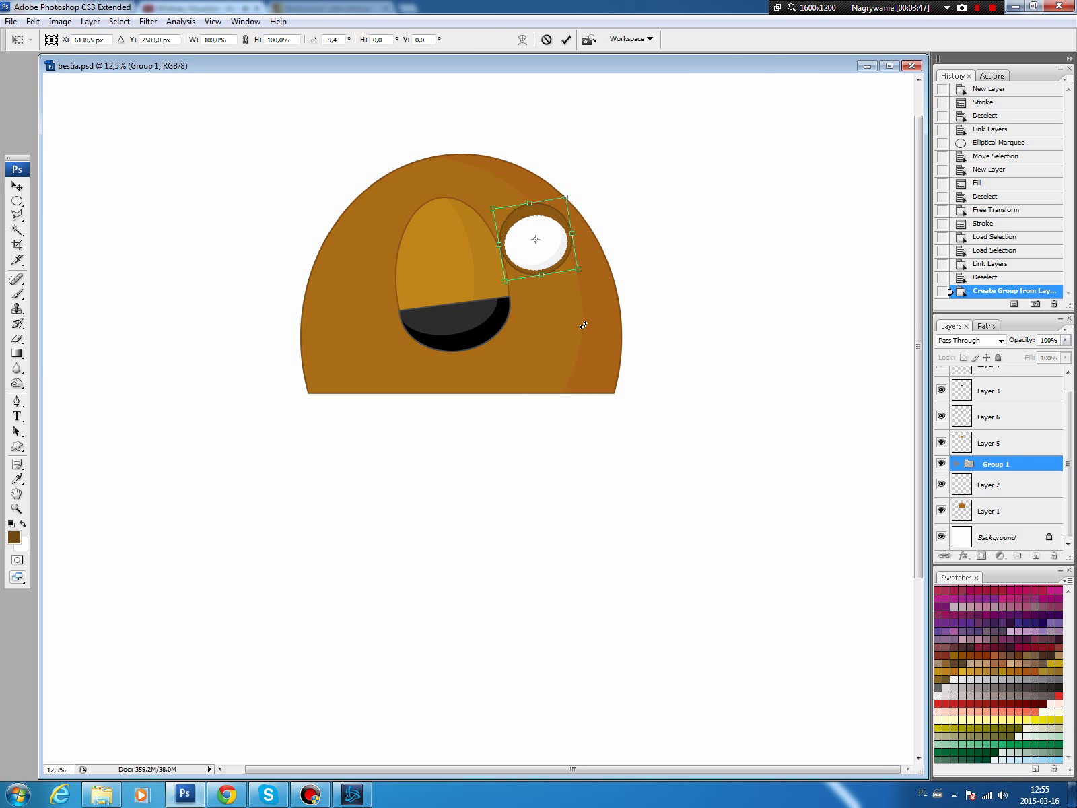
key(Return)
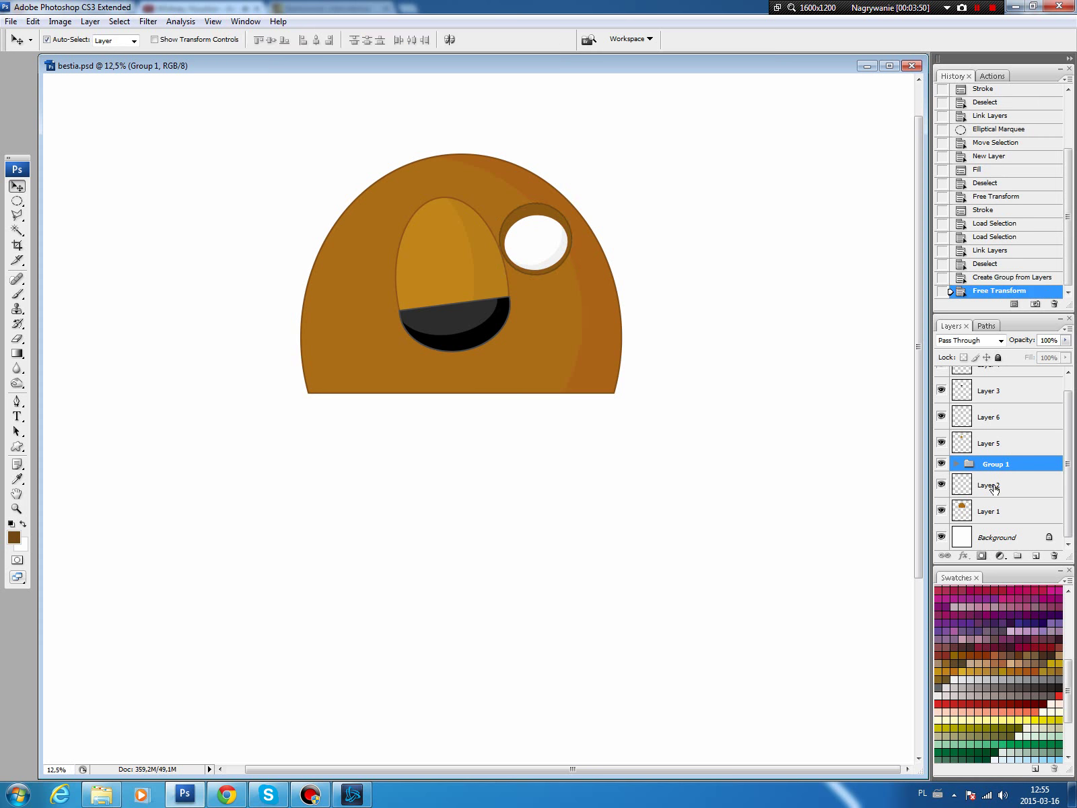
Duplicate the eye group, flip it horizontally, and place it tilted on the face's left side
drag(1016, 476, 1036, 555)
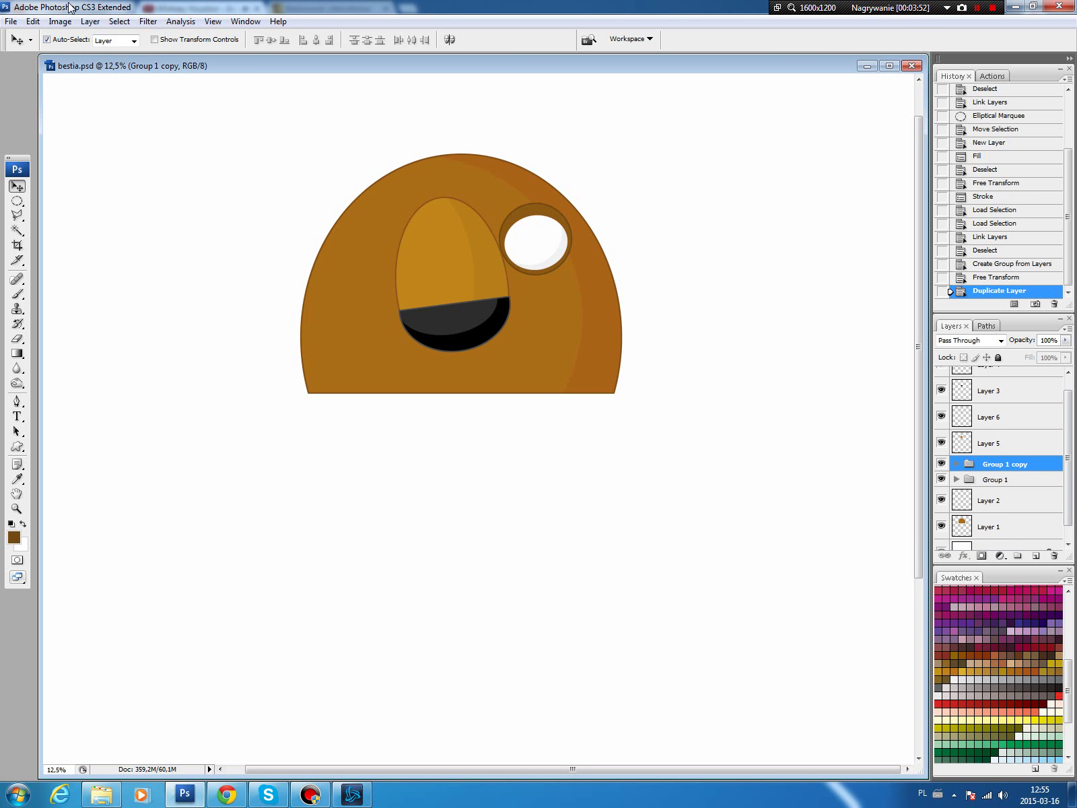
click(34, 22)
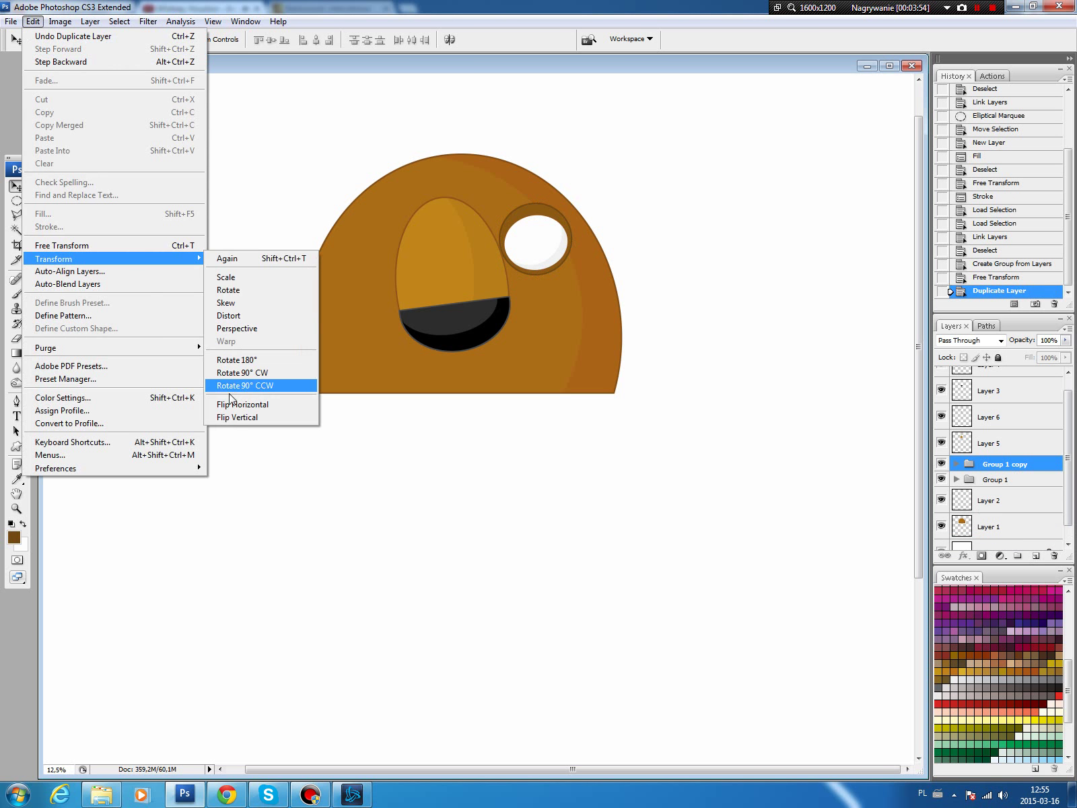
click(217, 403)
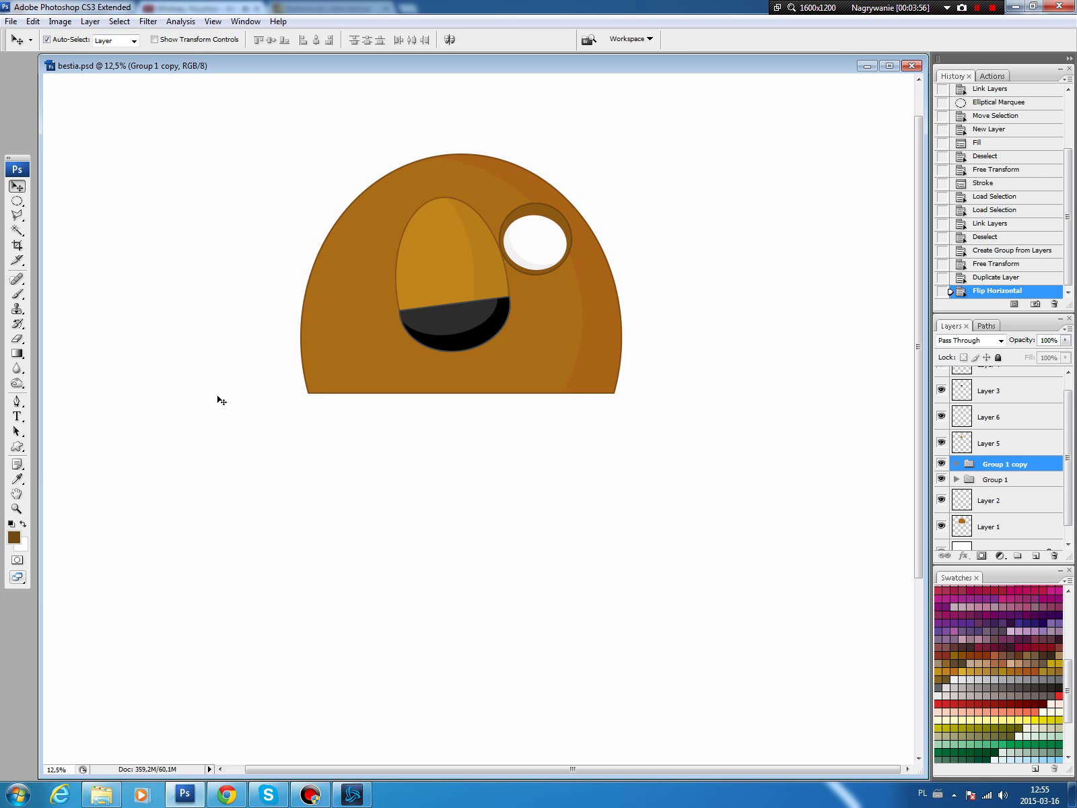
key(ctrl+t)
mouse_move(551, 255)
mouse_down()
mouse_move(411, 256)
mouse_move(379, 273)
mouse_up()
drag(499, 238, 497, 229)
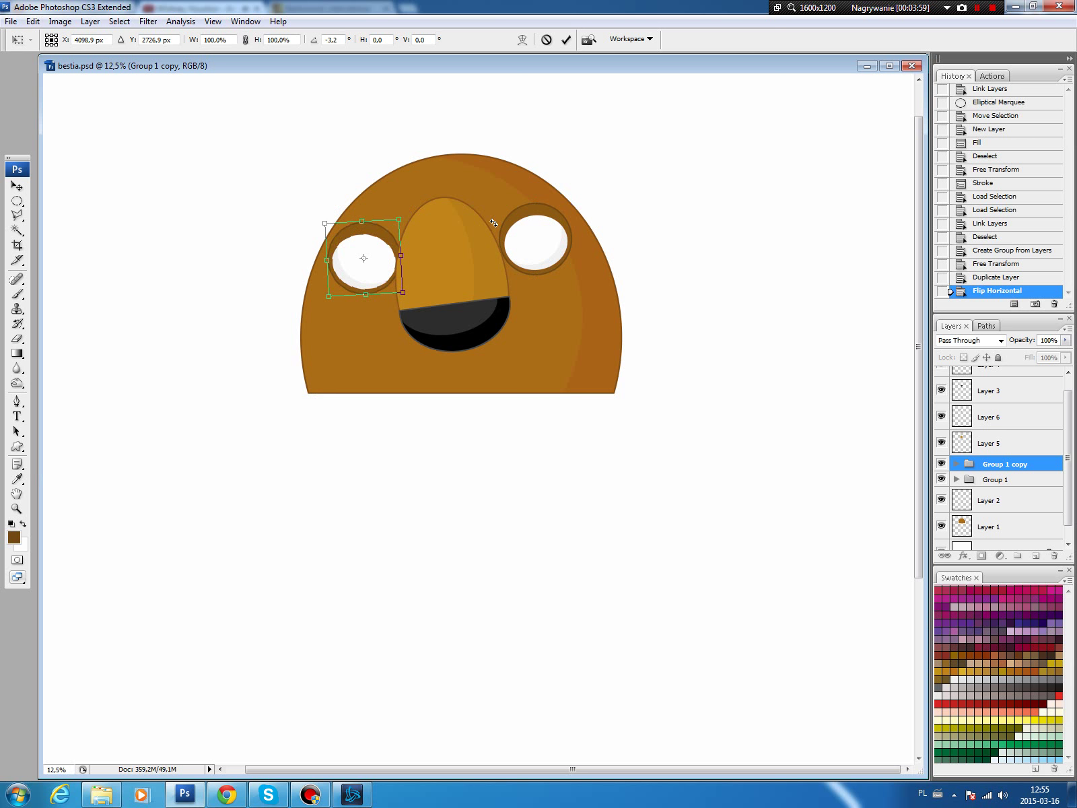
key(Return)
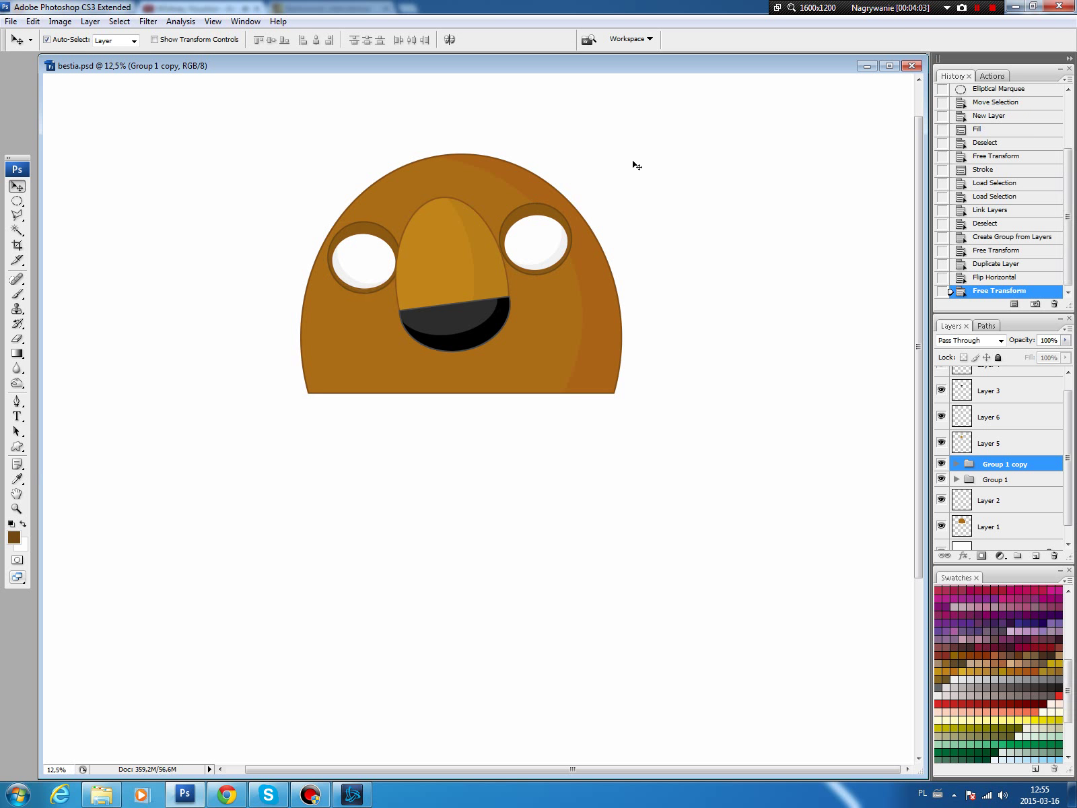
Fill a round black pupil on a new layer inside the left eye
click(364, 257)
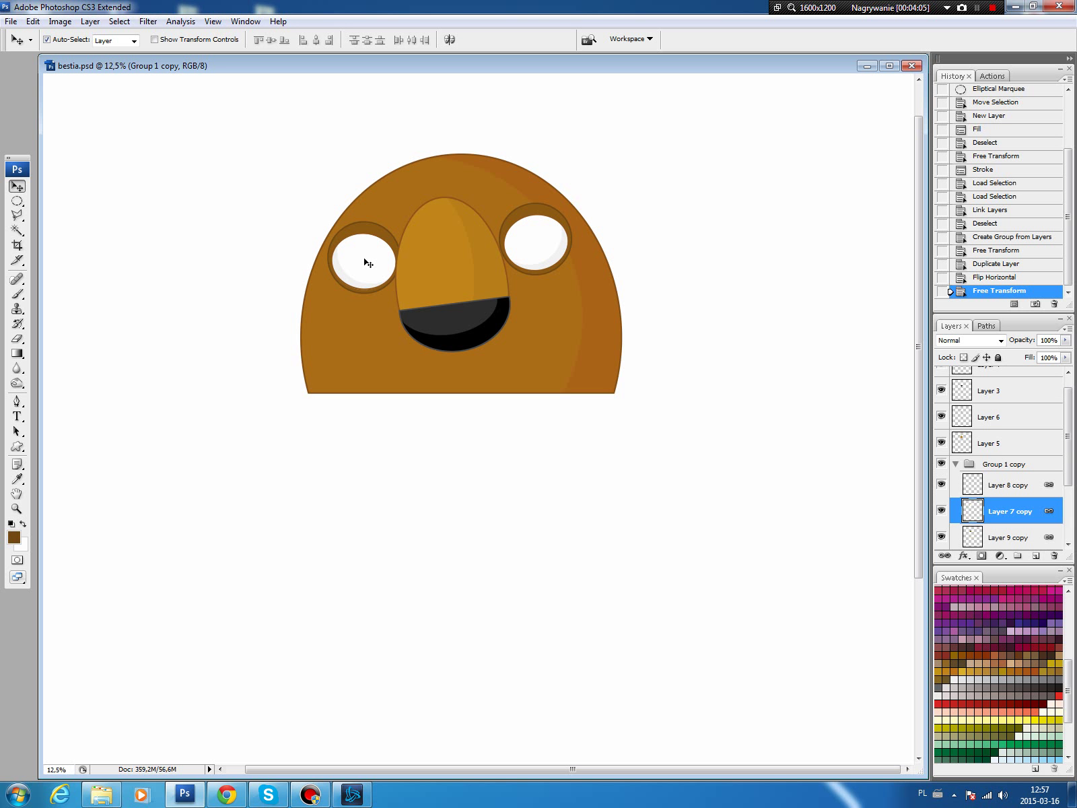
click(17, 201)
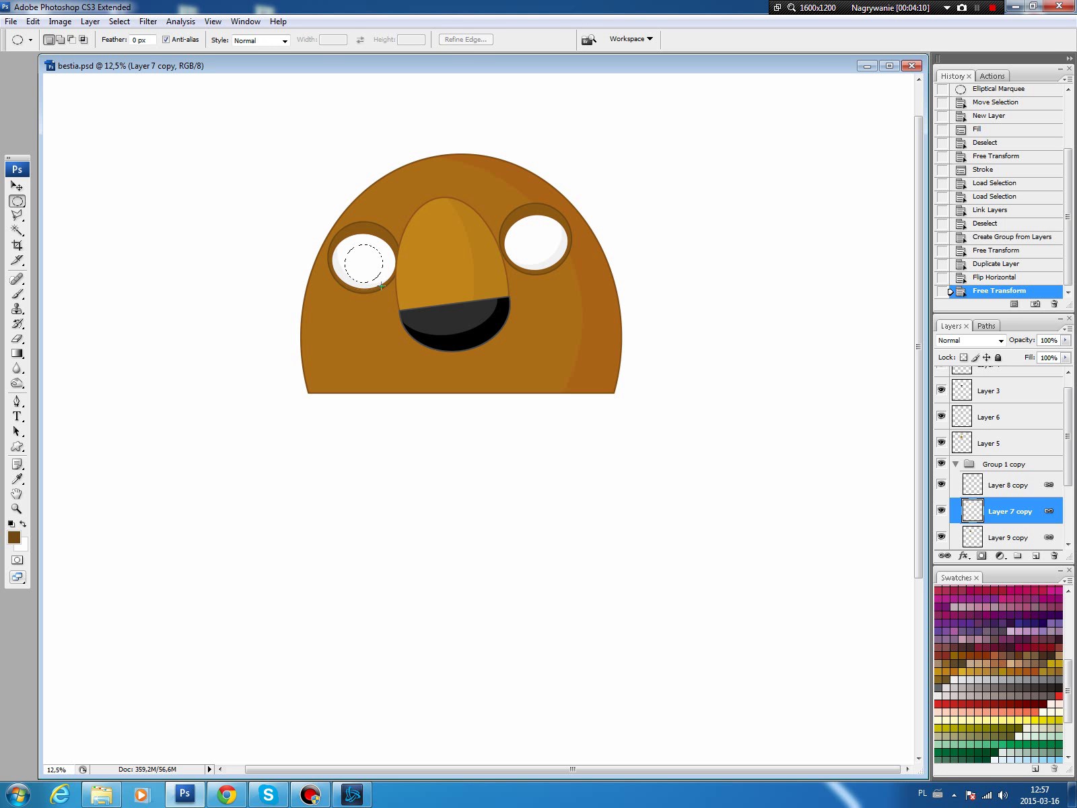
drag(375, 285, 381, 281)
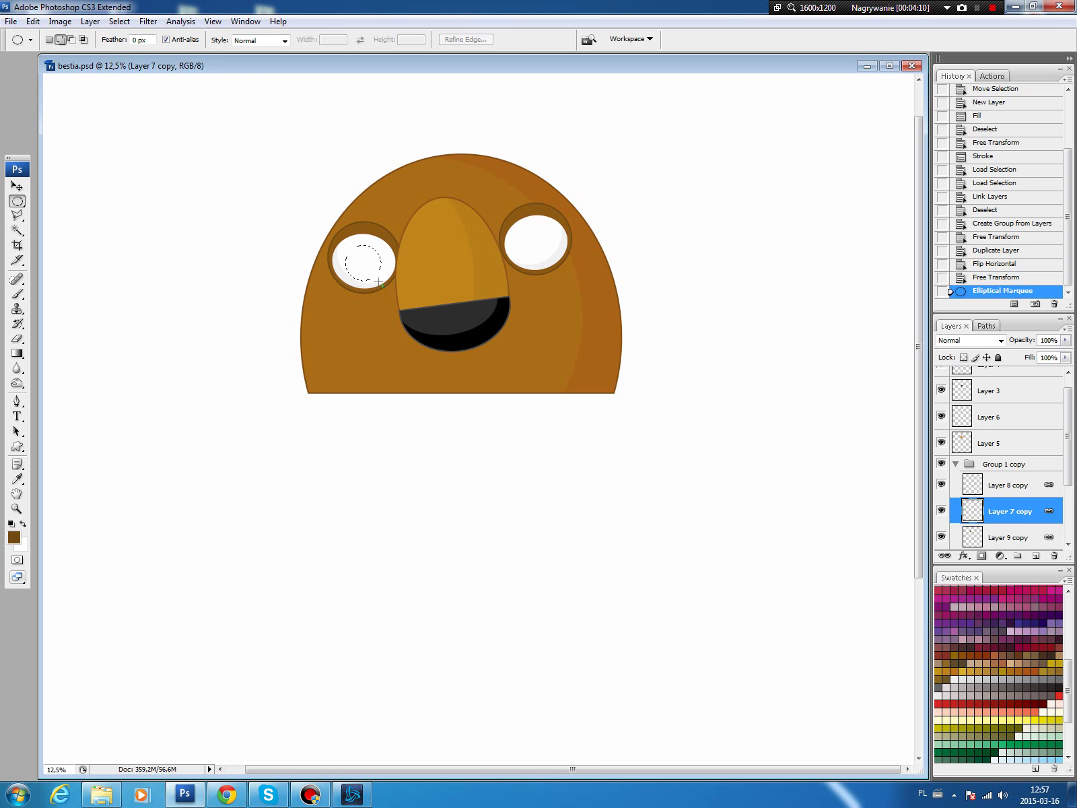
click(1035, 556)
key(d)
key(alt+BackSpace)
key(ctrl+d)
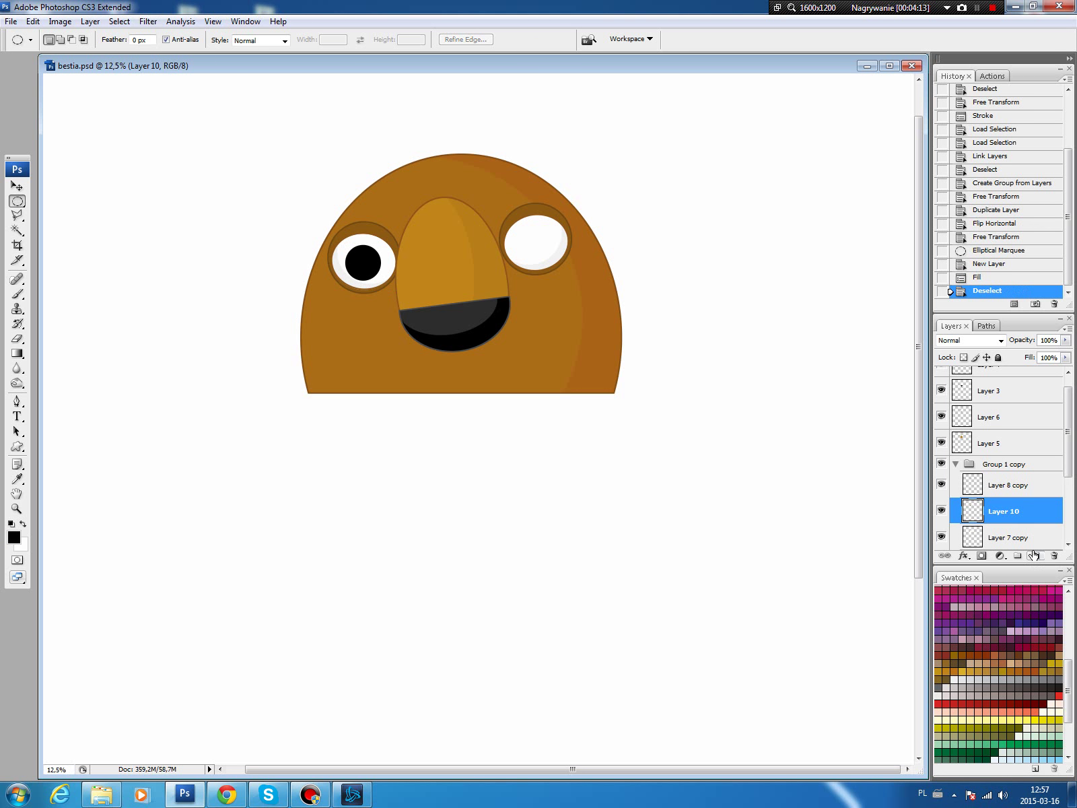
key(v)
drag(352, 264, 360, 273)
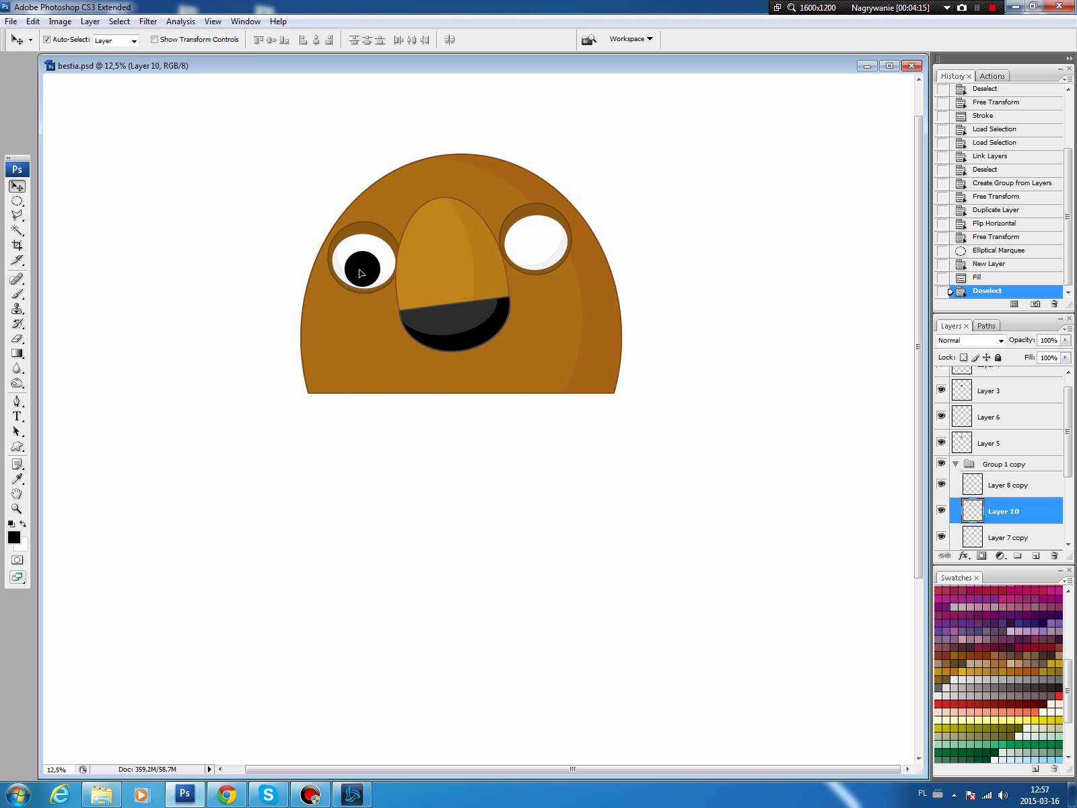
Add a small white highlight to the pupil and enlarge it slightly
key(m)
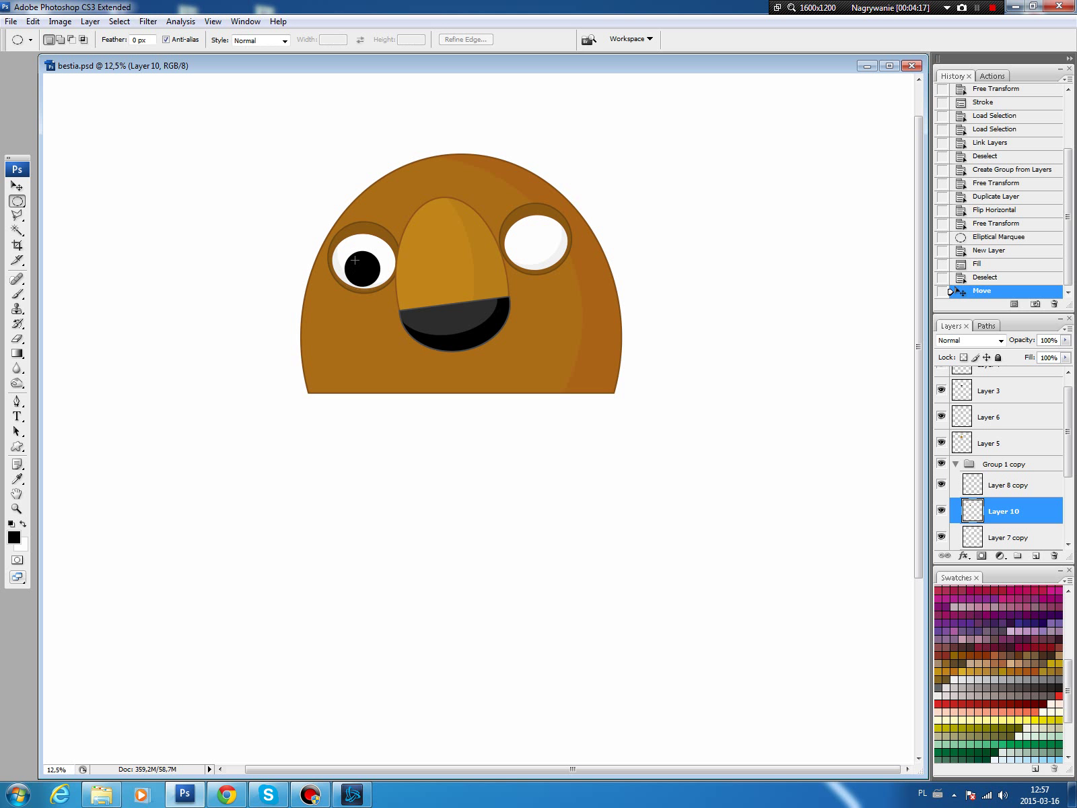
mouse_move(352, 256)
mouse_down()
mouse_move(358, 262)
mouse_move(333, 241)
mouse_move(371, 266)
mouse_up()
key(ctrl+BackSpace)
key(ctrl+d)
key(ctrl+t)
key(Return)
Duplicate the pupil layer and move the copy into the right eye
key(v)
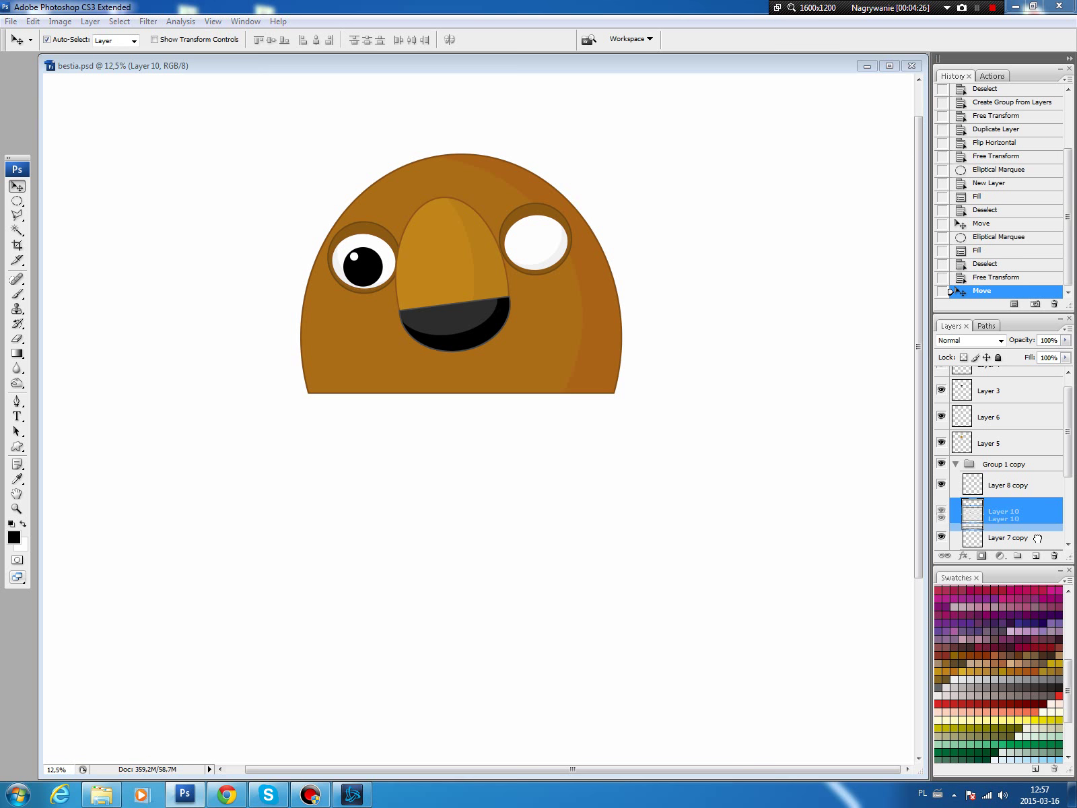
drag(1010, 516, 1036, 555)
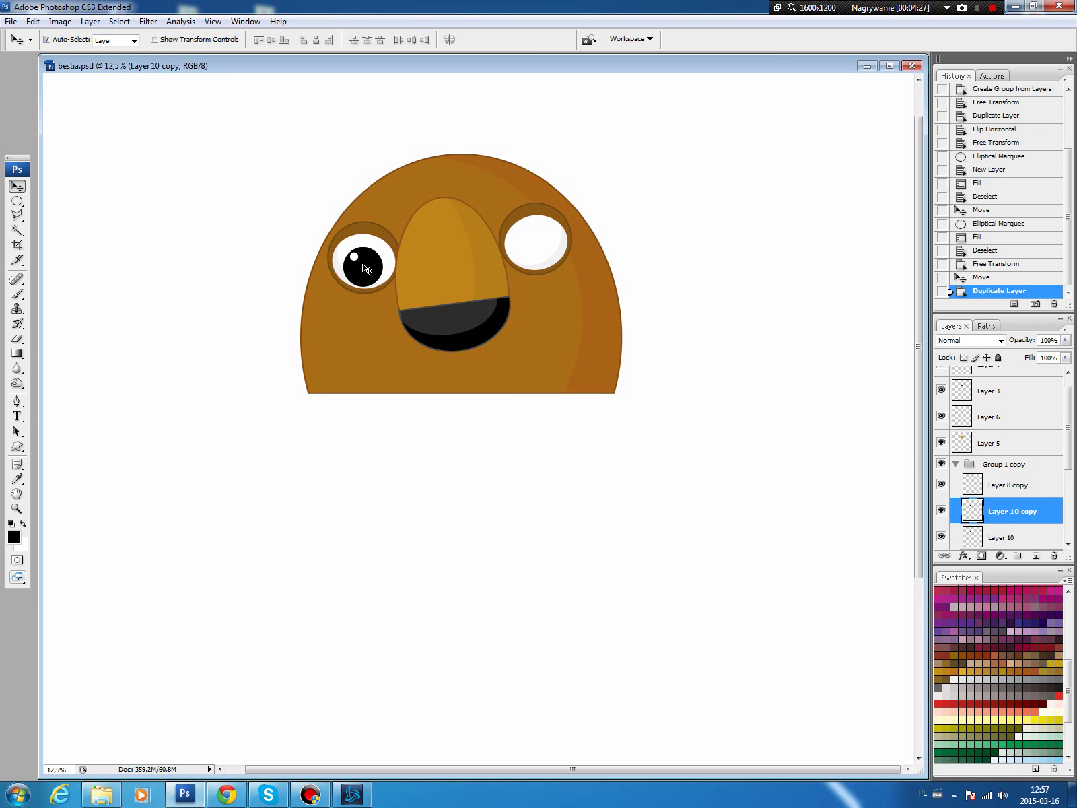
drag(364, 268, 538, 249)
scroll(997, 438, up, 1)
Make a brow-shaped selection above the left eye by trimming a circle with a rectangle
click(990, 380)
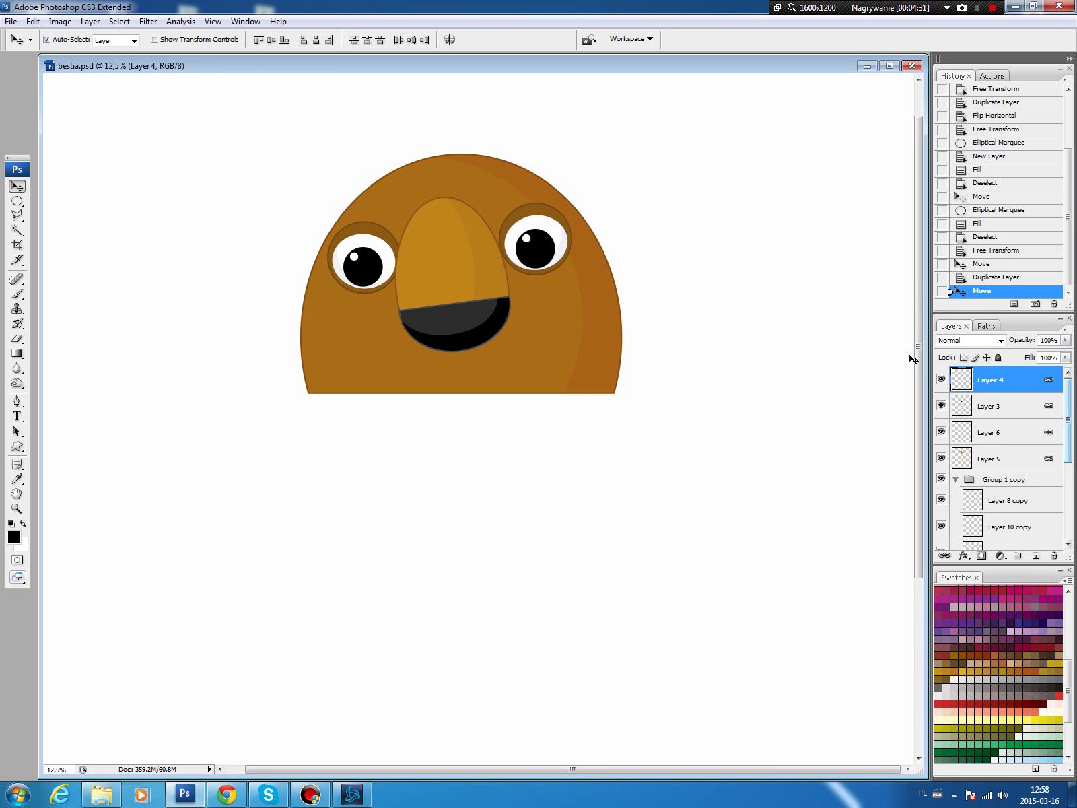
key(m)
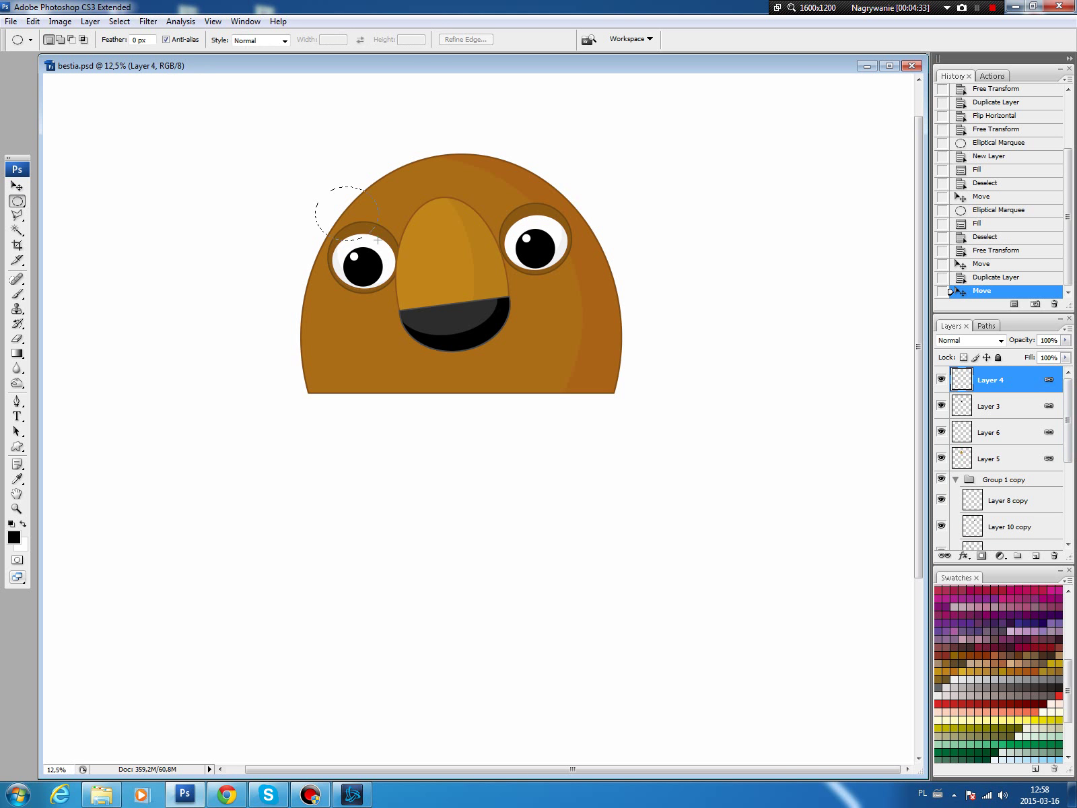
drag(377, 239, 384, 243)
right_click(17, 201)
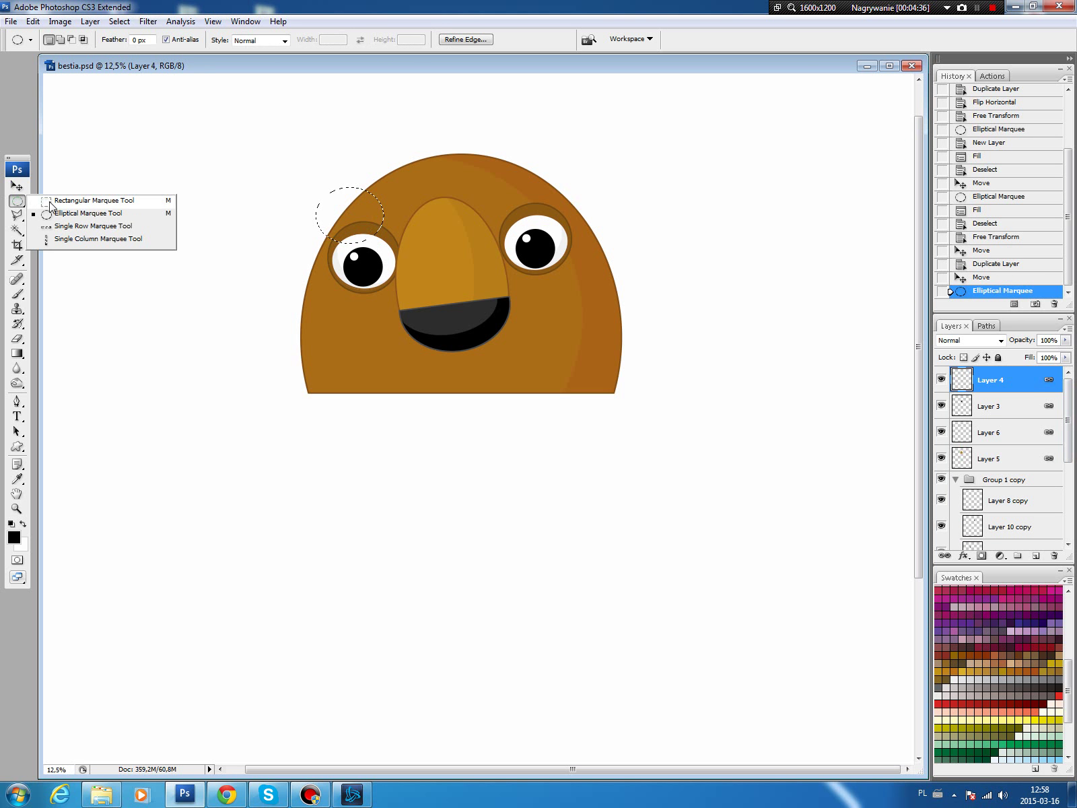
click(50, 206)
drag(296, 168, 394, 214)
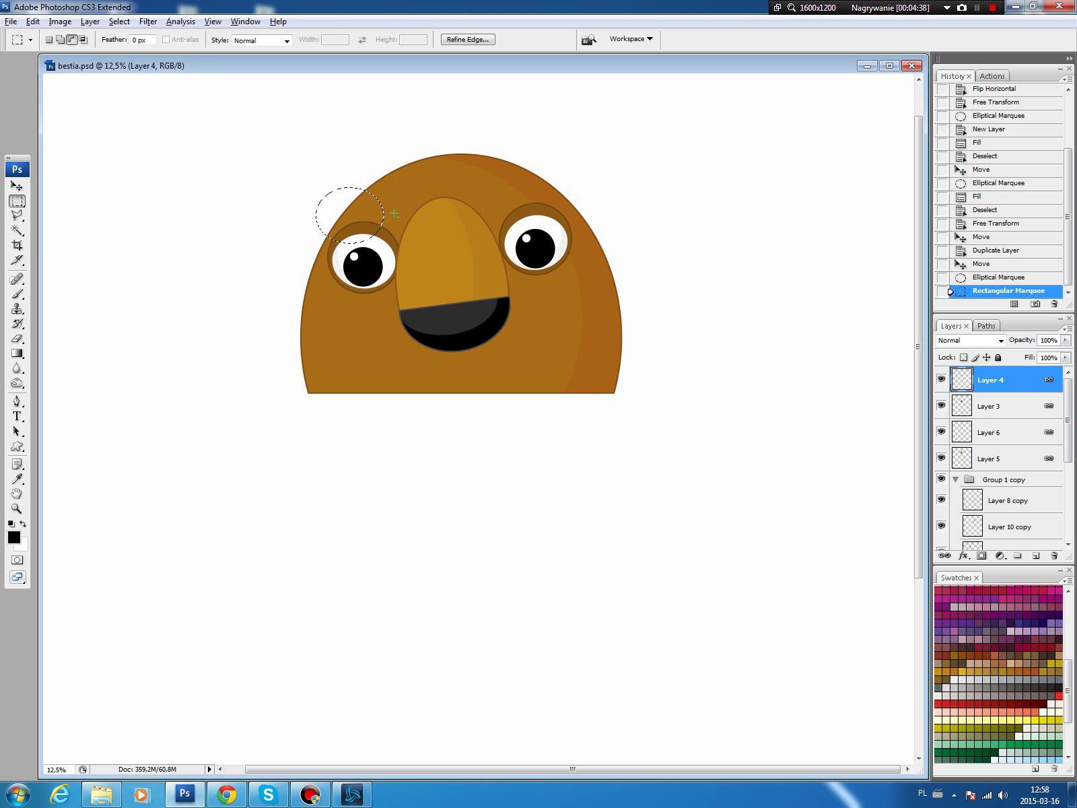
Fill the brow dark brown on a new layer, move it over the left eye, and slant it
click(1036, 555)
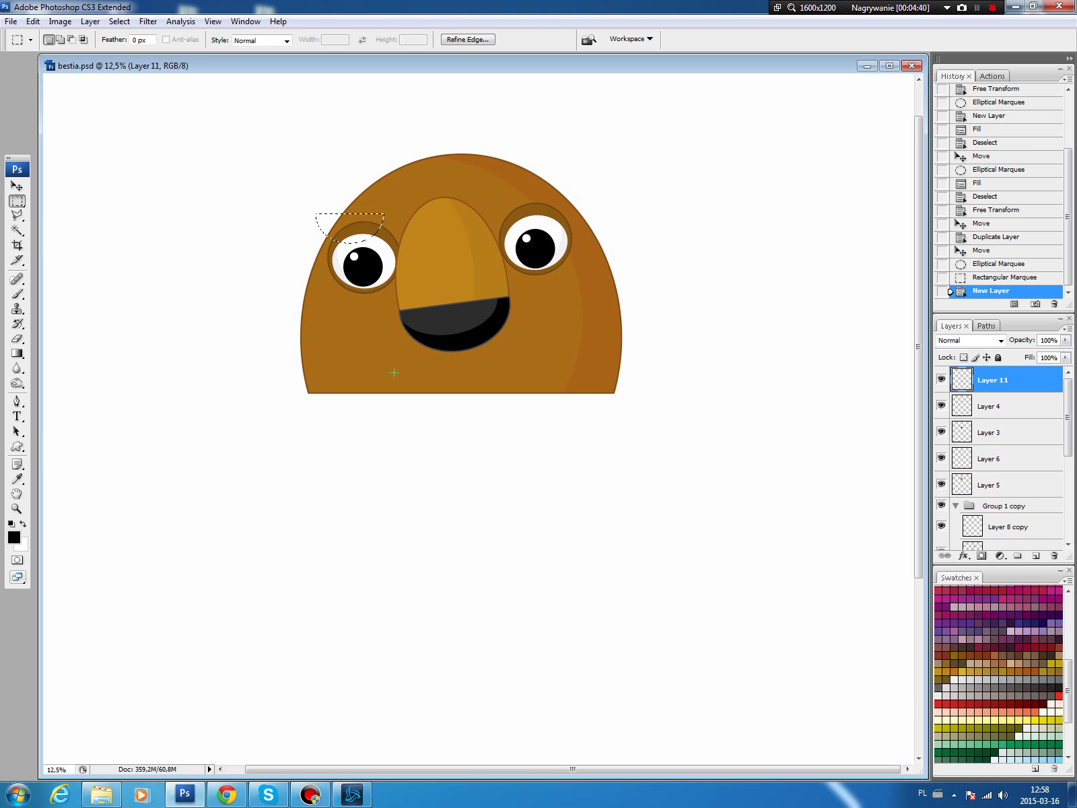
key(b)
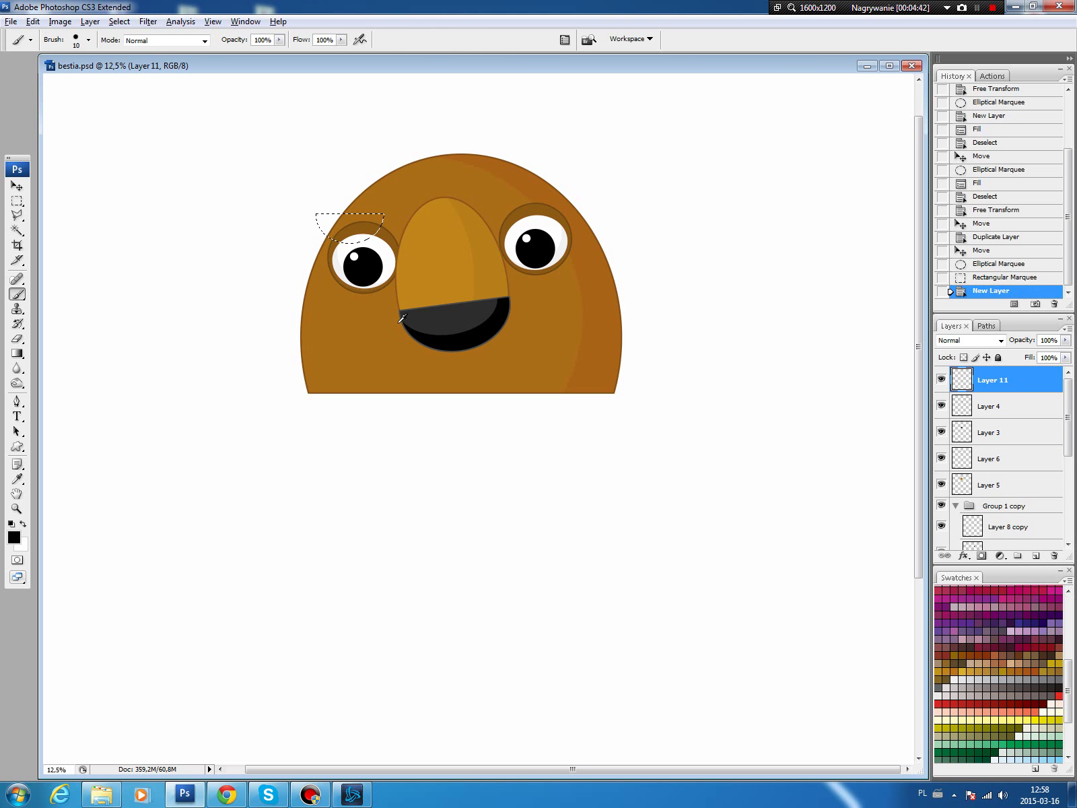
alt+click(391, 228)
click(13, 537)
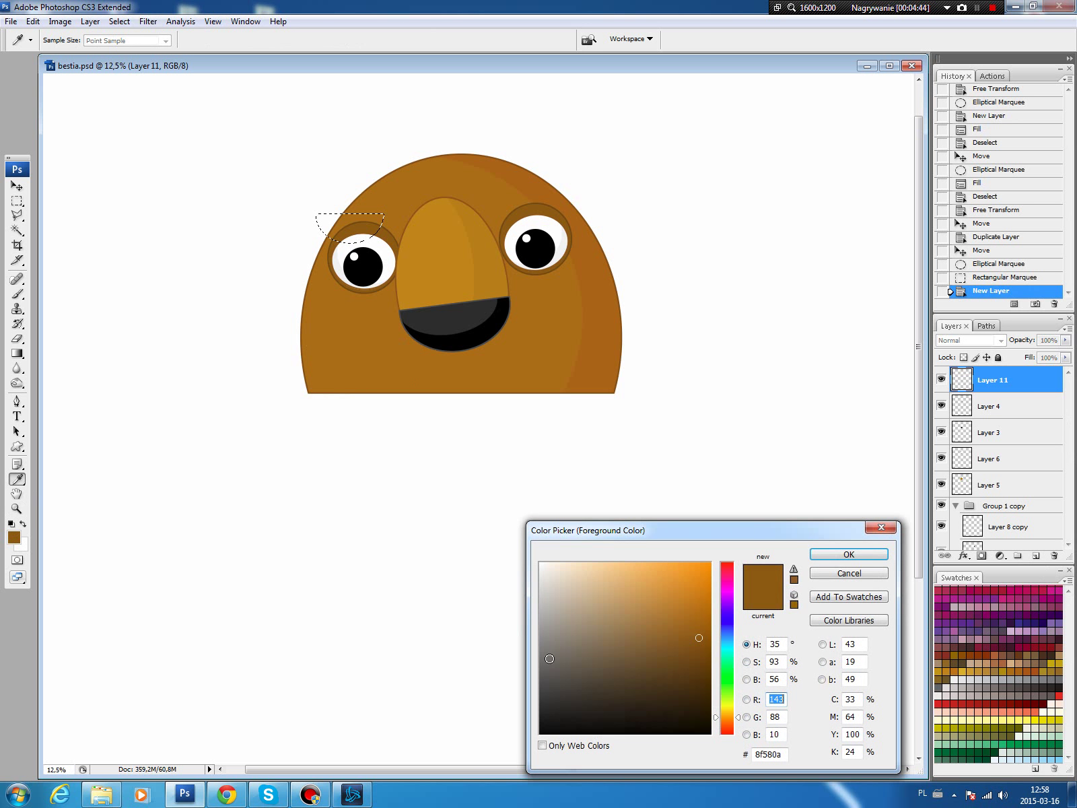
click(699, 666)
click(847, 555)
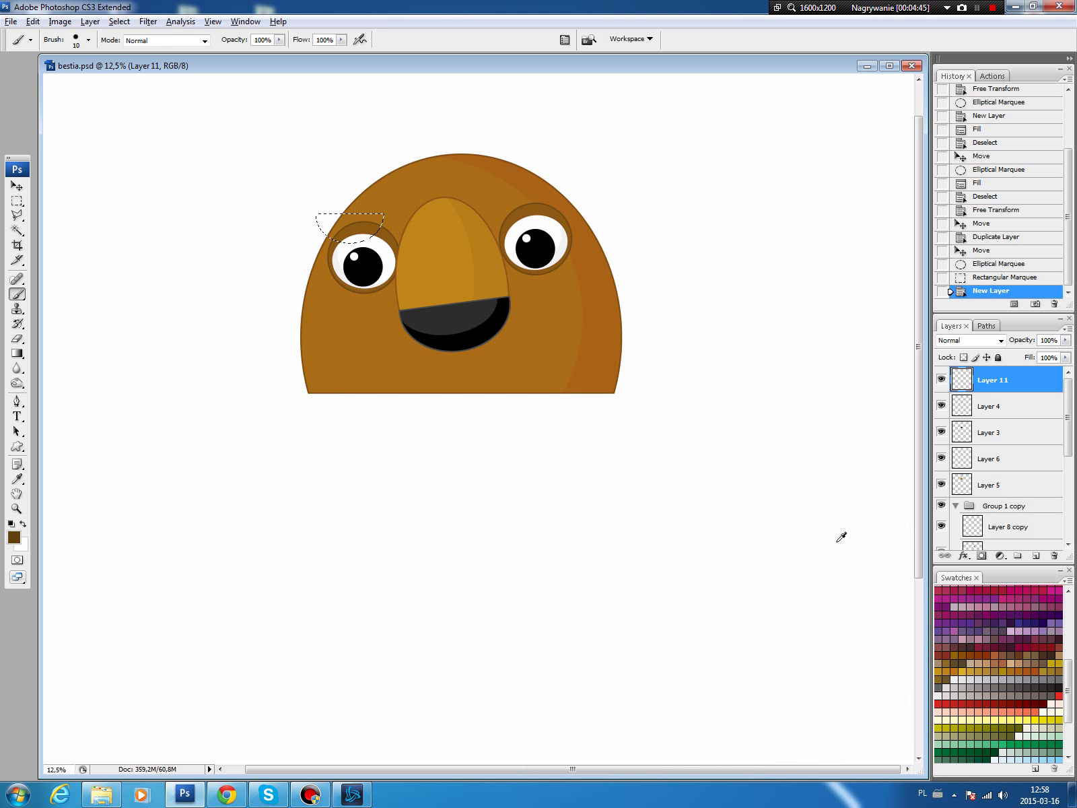
key(alt+BackSpace)
key(ctrl+d)
key(v)
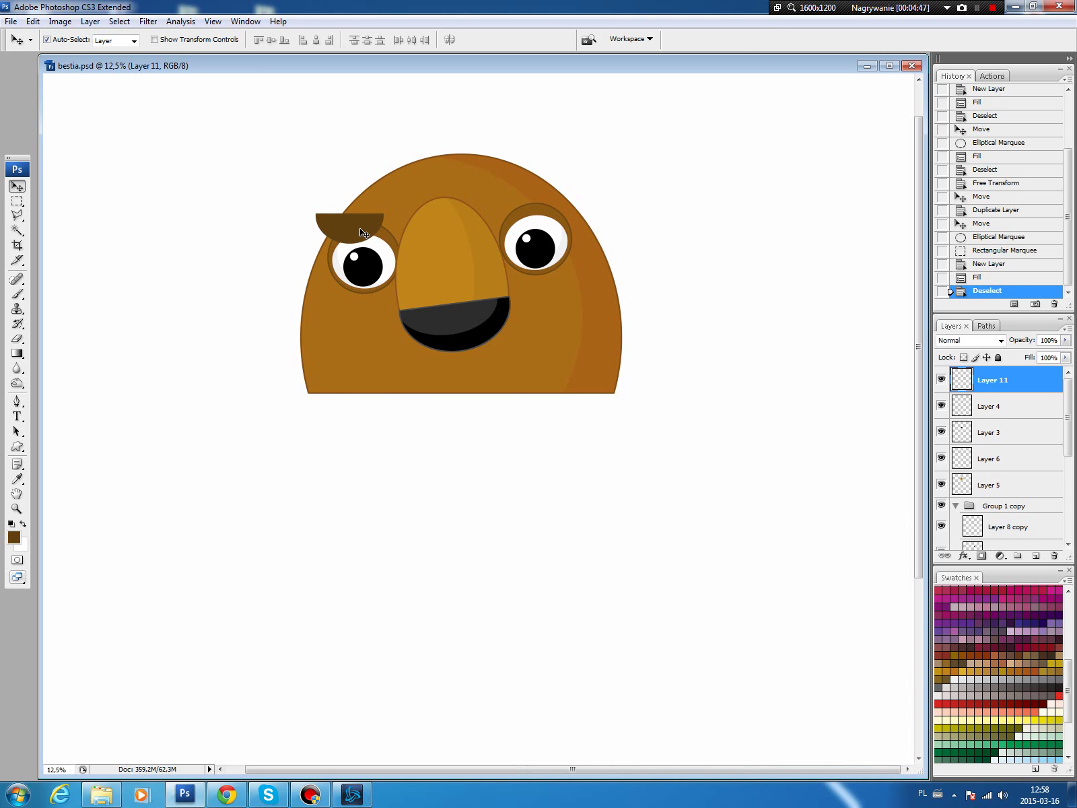
drag(361, 232, 446, 168)
key(ctrl+t)
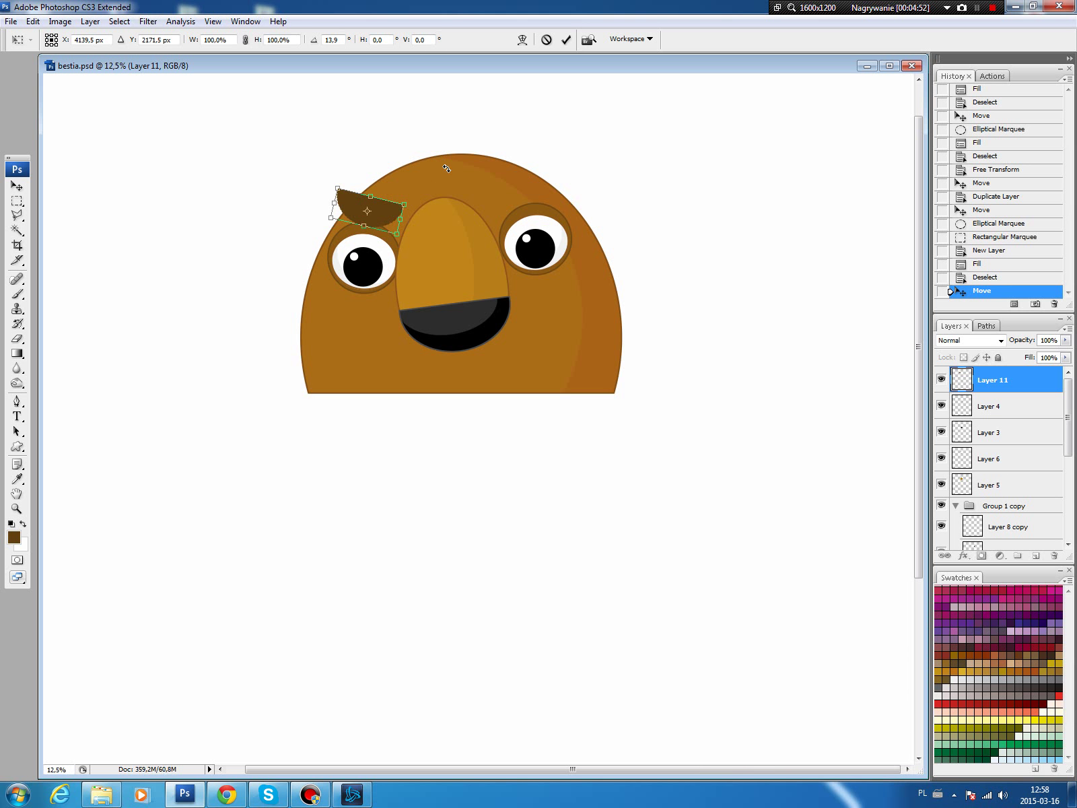
key(Return)
Outline the left brow with a darker brown stroke and nudge it into place
key(b)
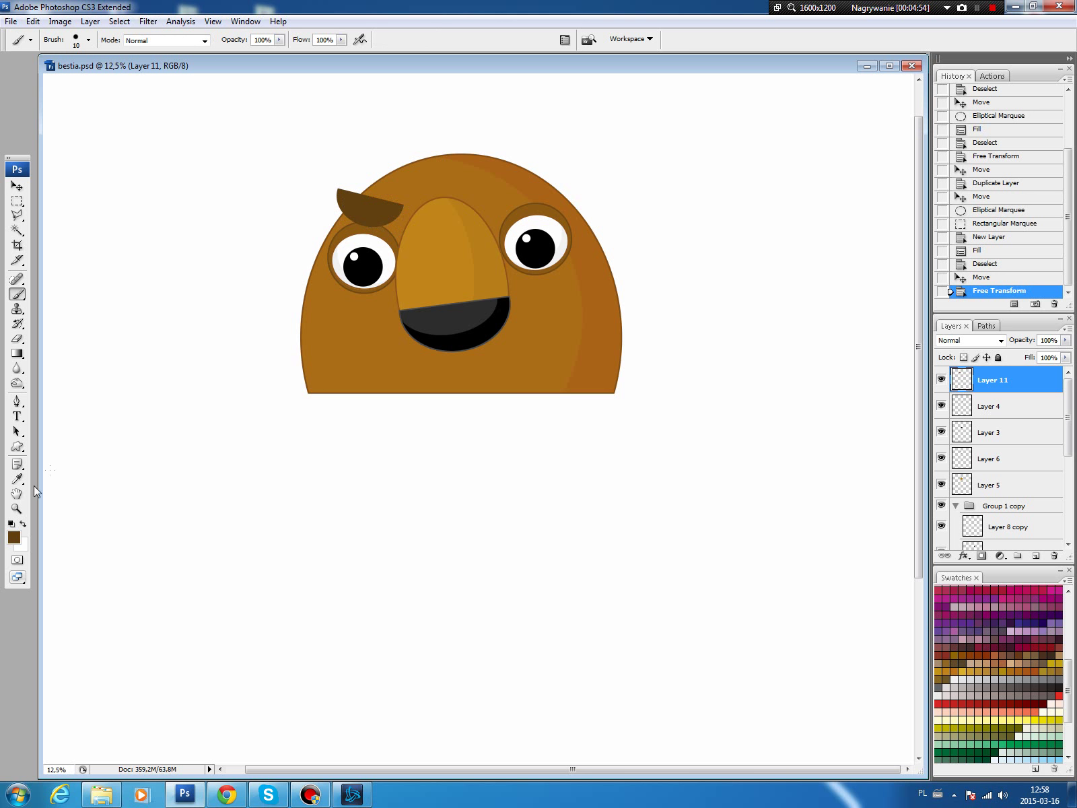
click(17, 479)
click(14, 537)
click(694, 673)
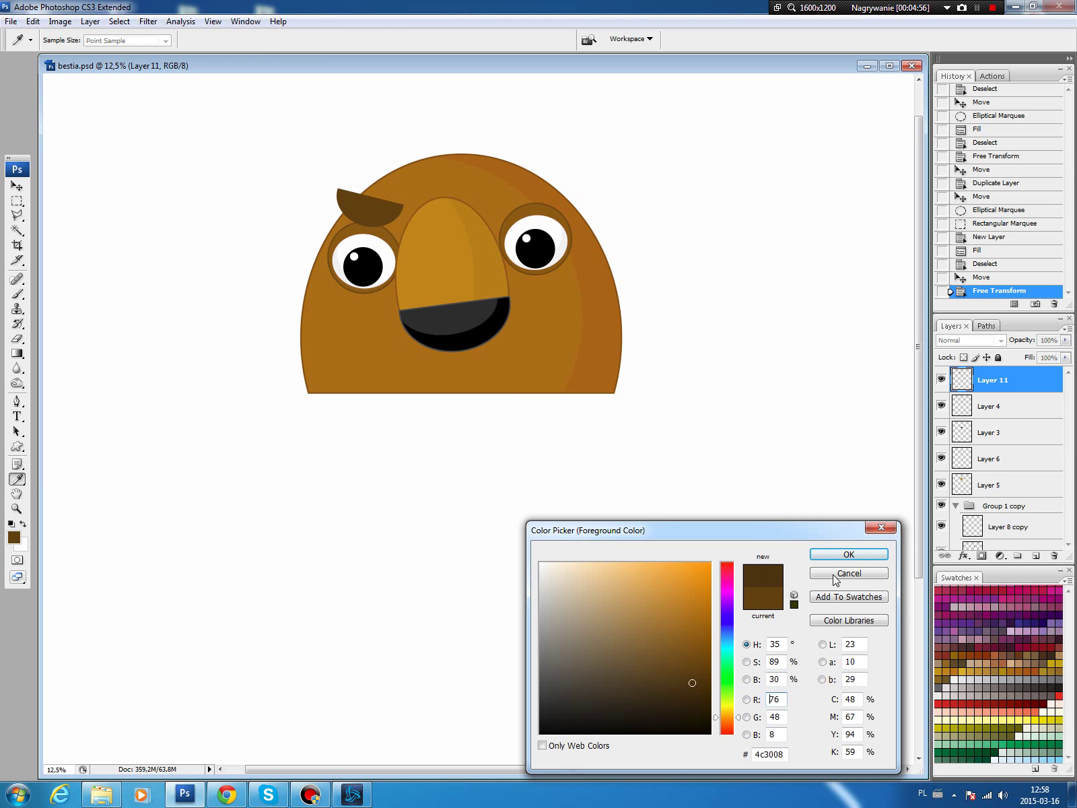
click(845, 555)
key(b)
click(33, 21)
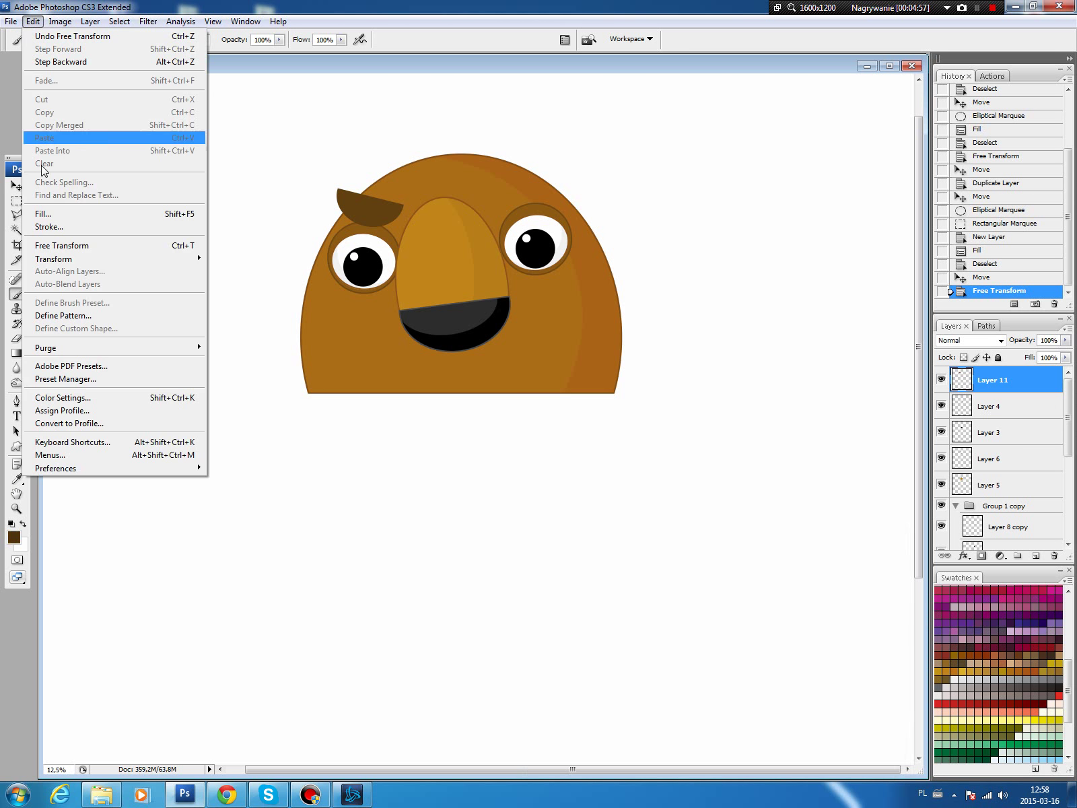
click(49, 227)
click(609, 229)
key(v)
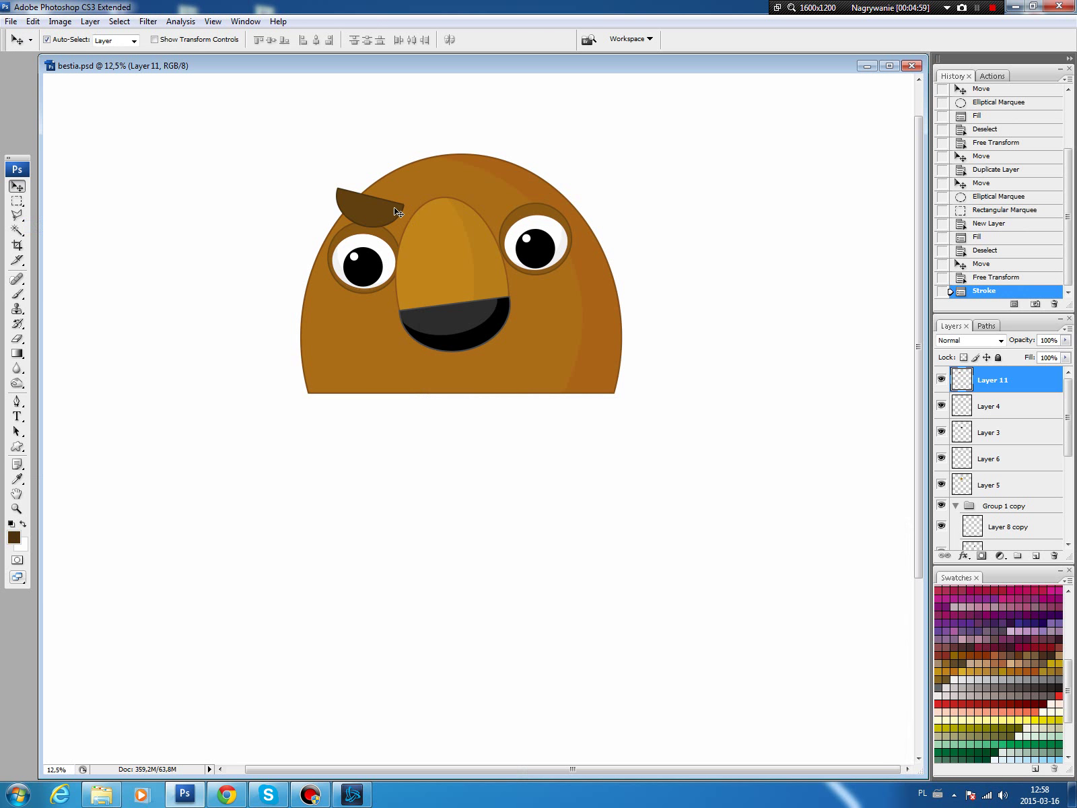
drag(366, 210, 365, 215)
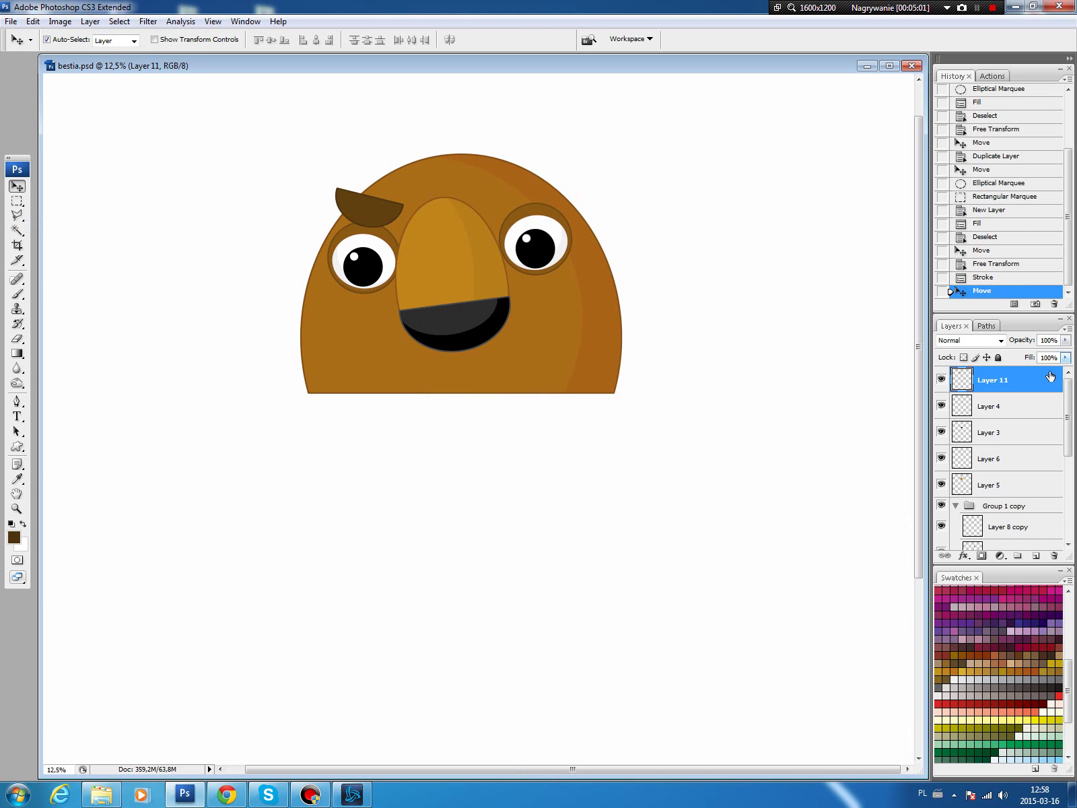
Duplicate the brow, flip it horizontally, and place it above the right eye
drag(1051, 376, 1037, 555)
click(32, 20)
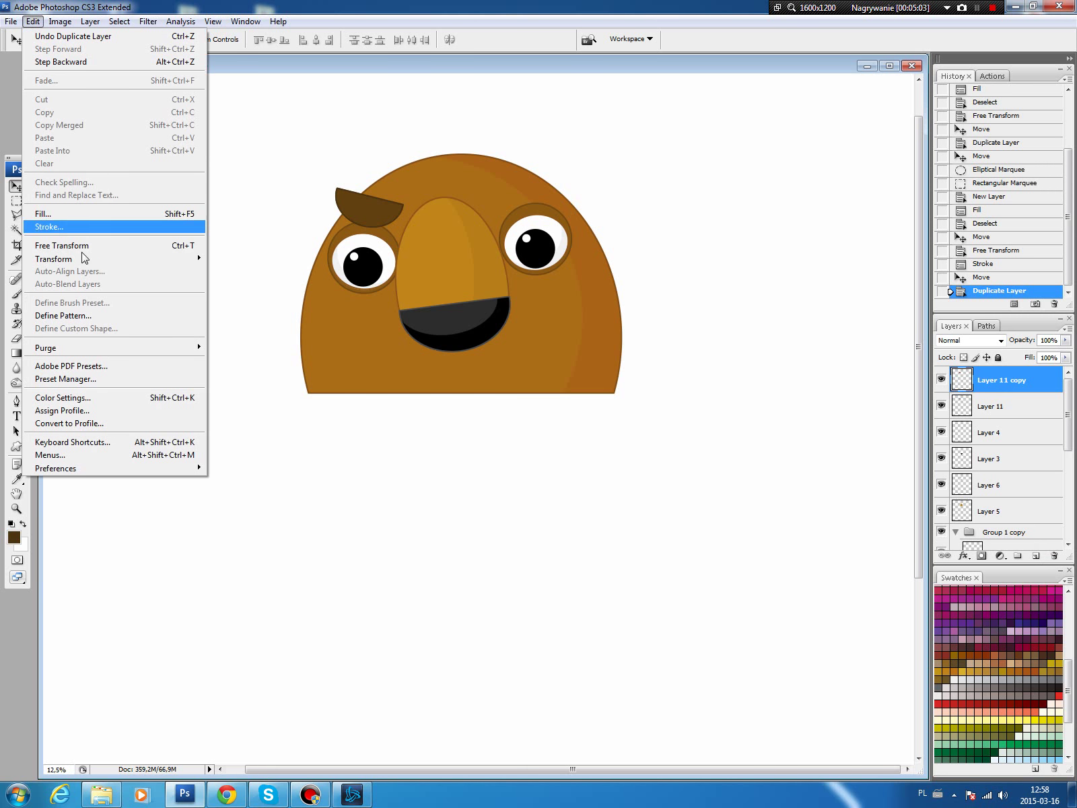
click(256, 402)
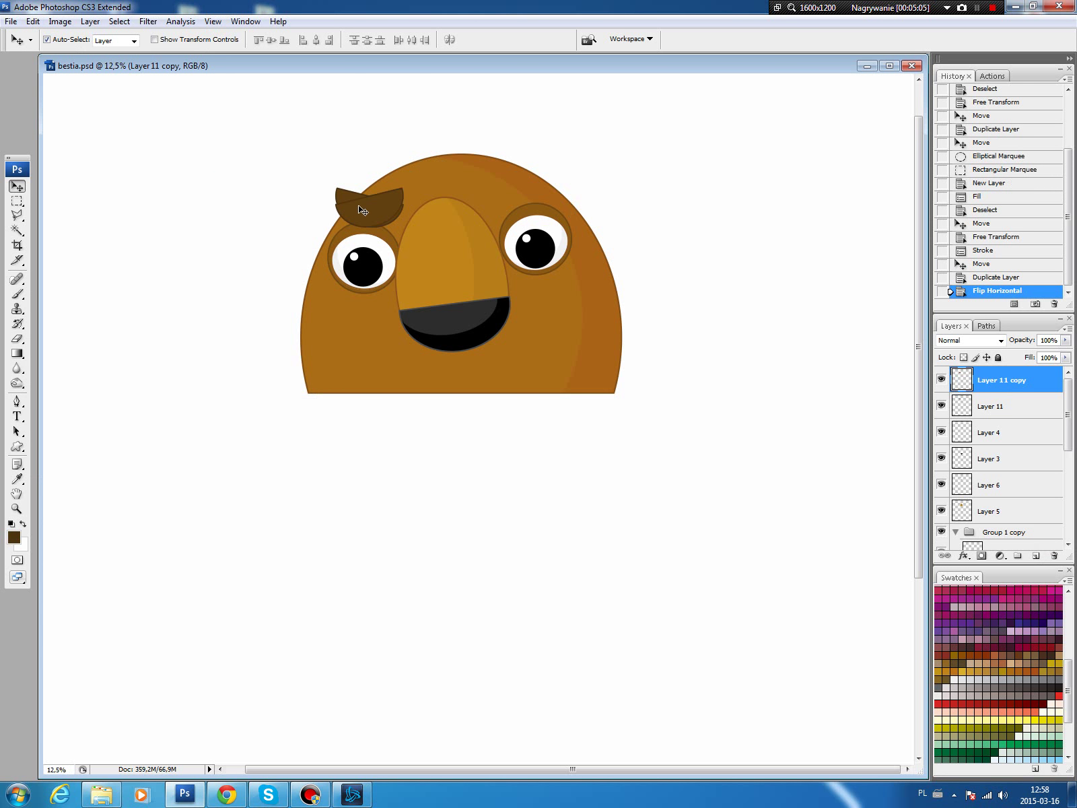
drag(359, 206, 509, 205)
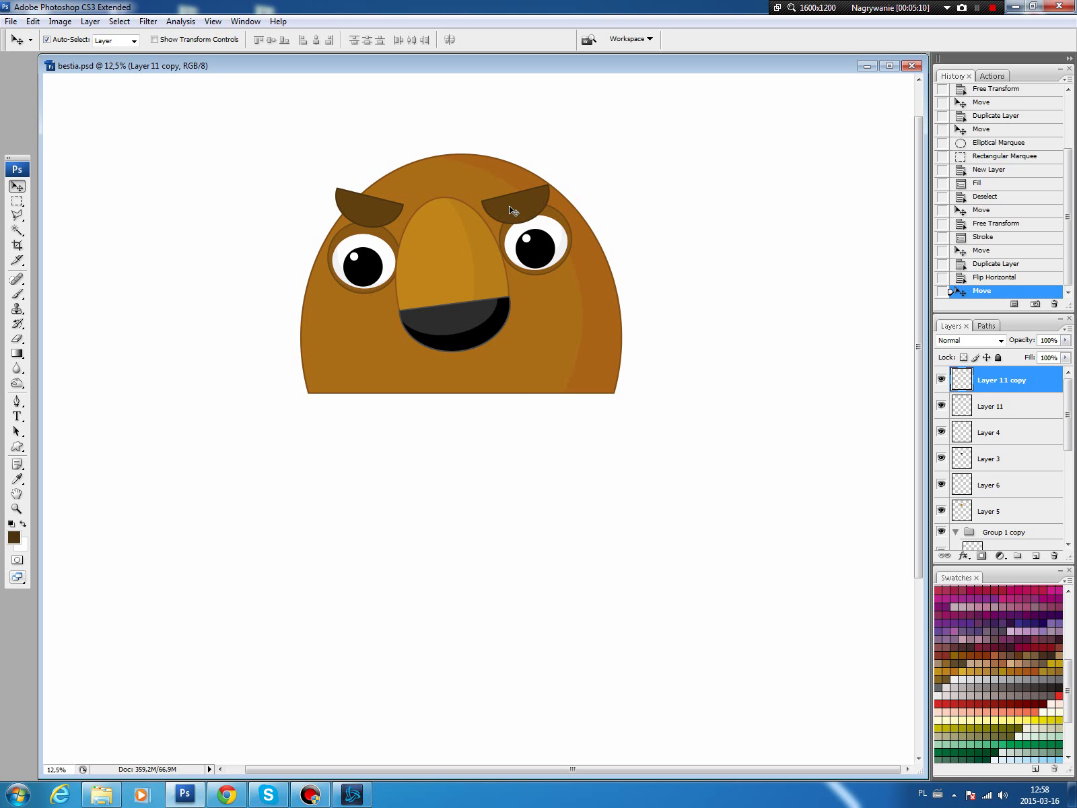
Make an oval selection below the mouth and trim it to a half-oval lip shape
click(450, 381)
drag(16, 201, 55, 214)
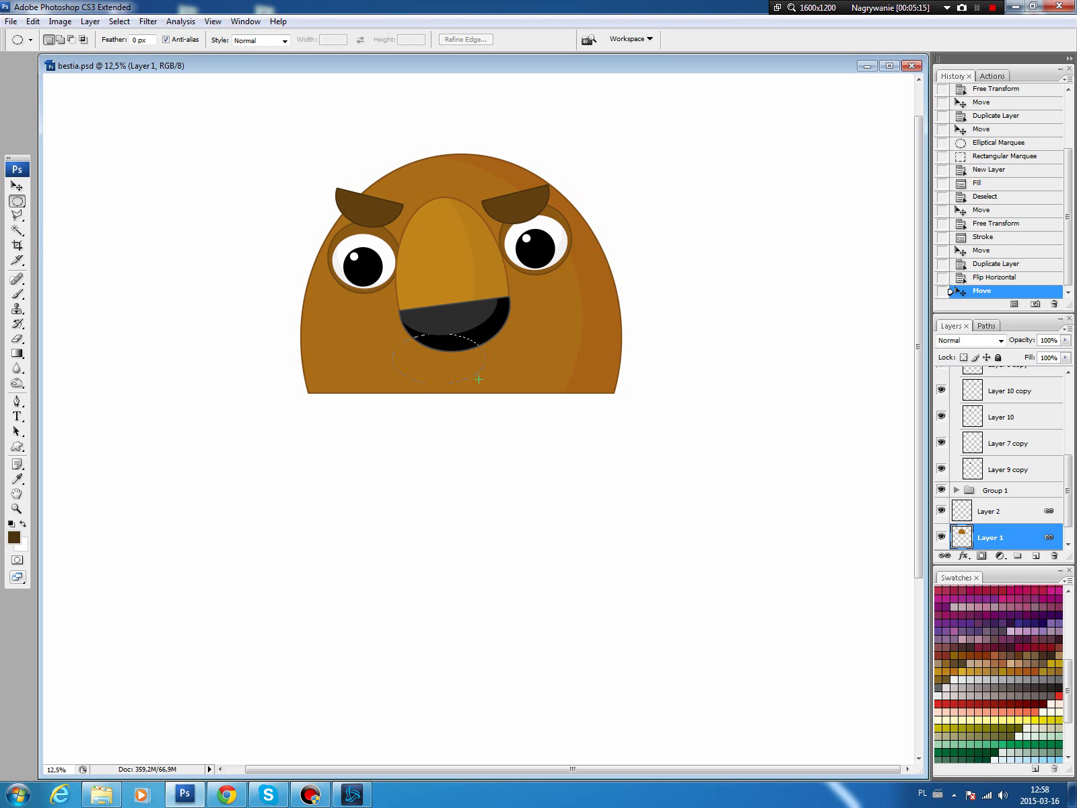
drag(517, 411, 511, 406)
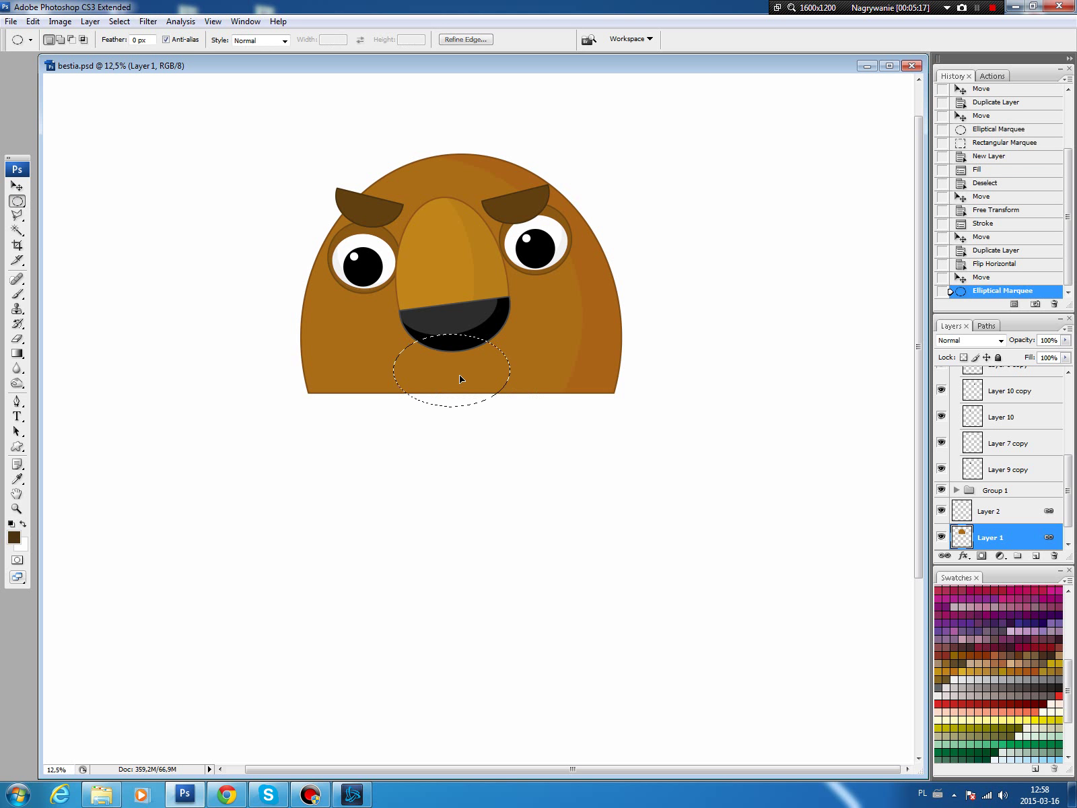
drag(459, 374, 469, 382)
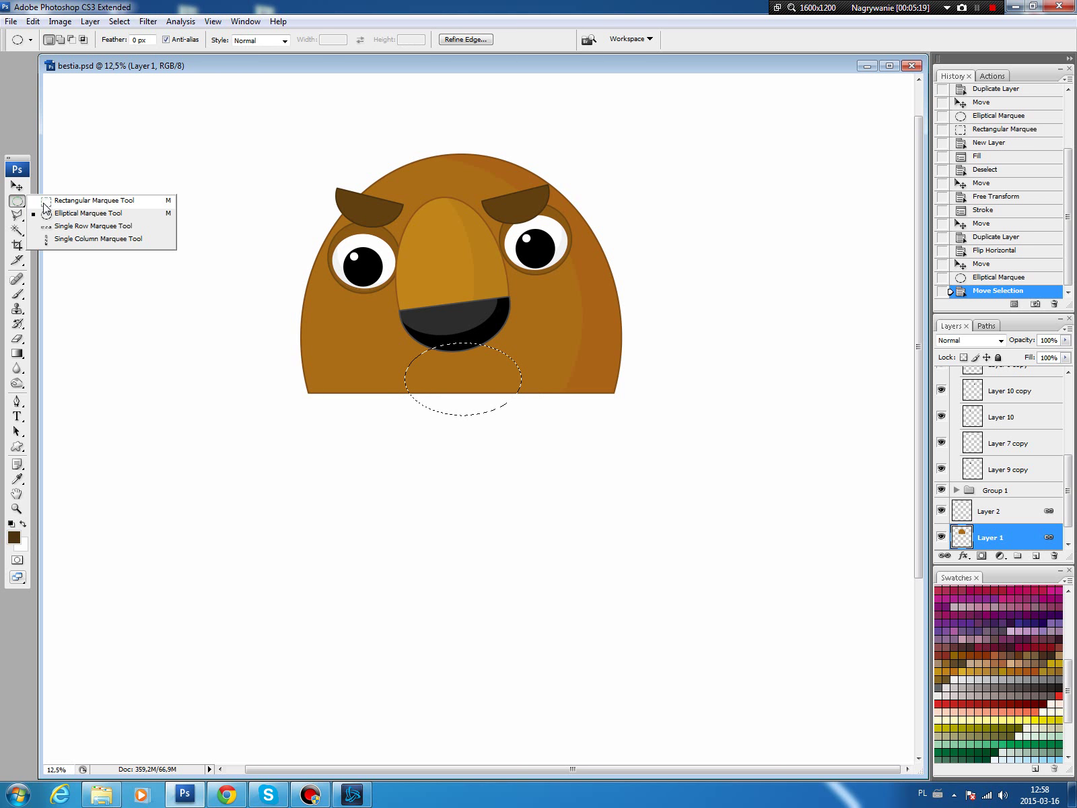
drag(27, 206, 61, 202)
drag(345, 453, 574, 384)
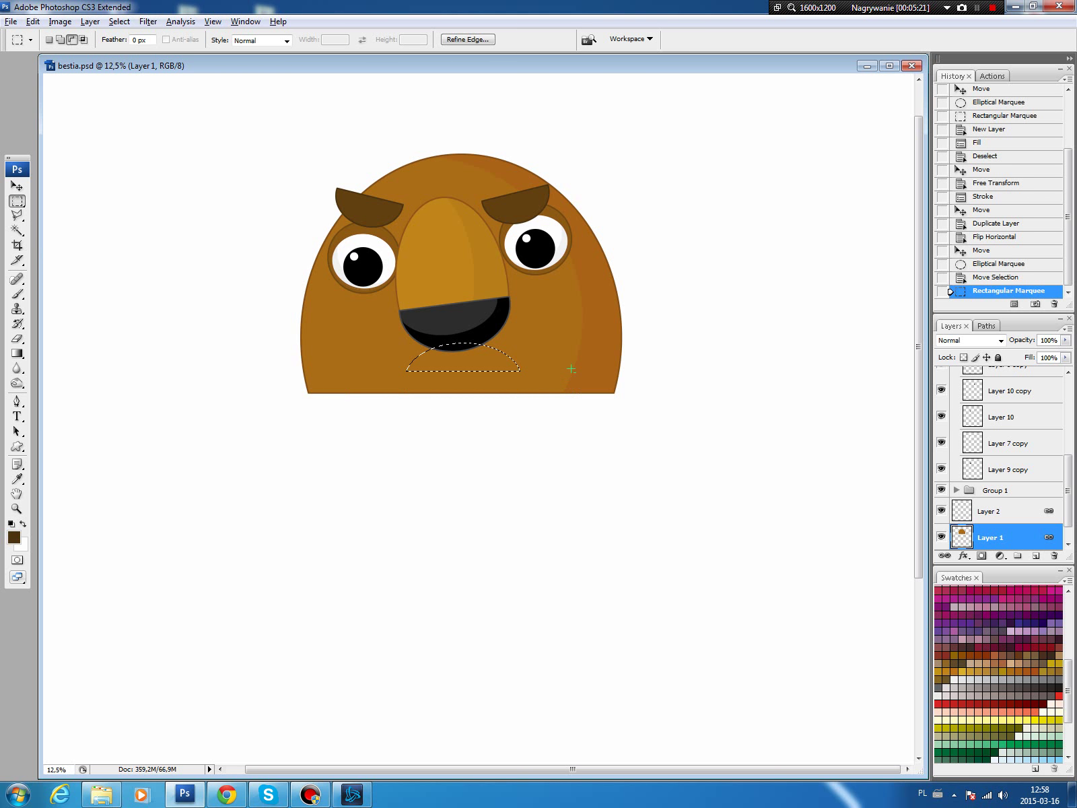
Fill the lip shape light red on a new layer and lower it slightly
click(1036, 555)
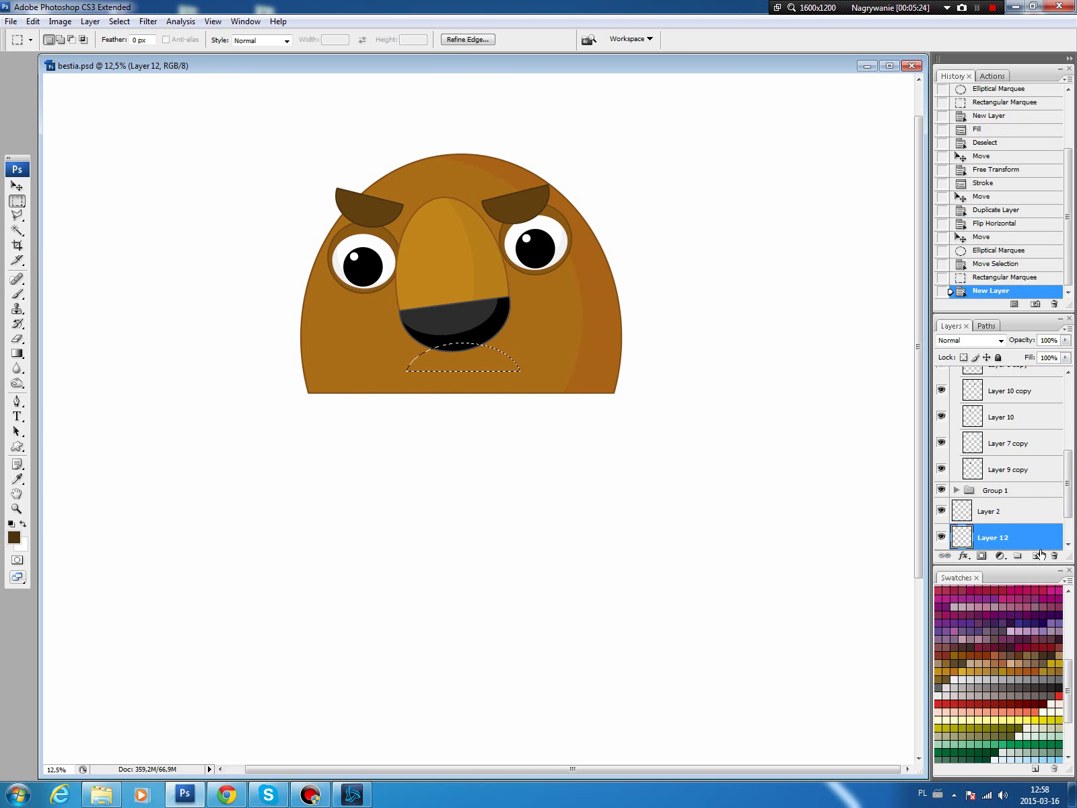
drag(1071, 683, 1071, 606)
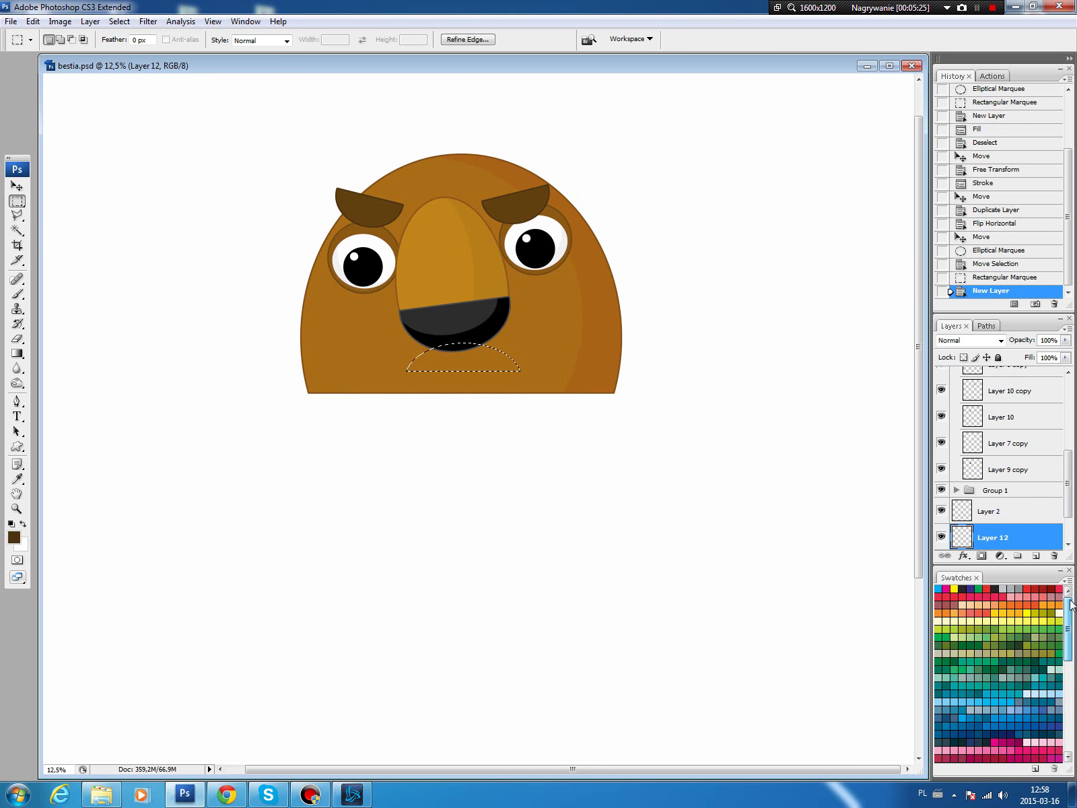
click(963, 598)
key(alt+BackSpace)
key(ctrl+d)
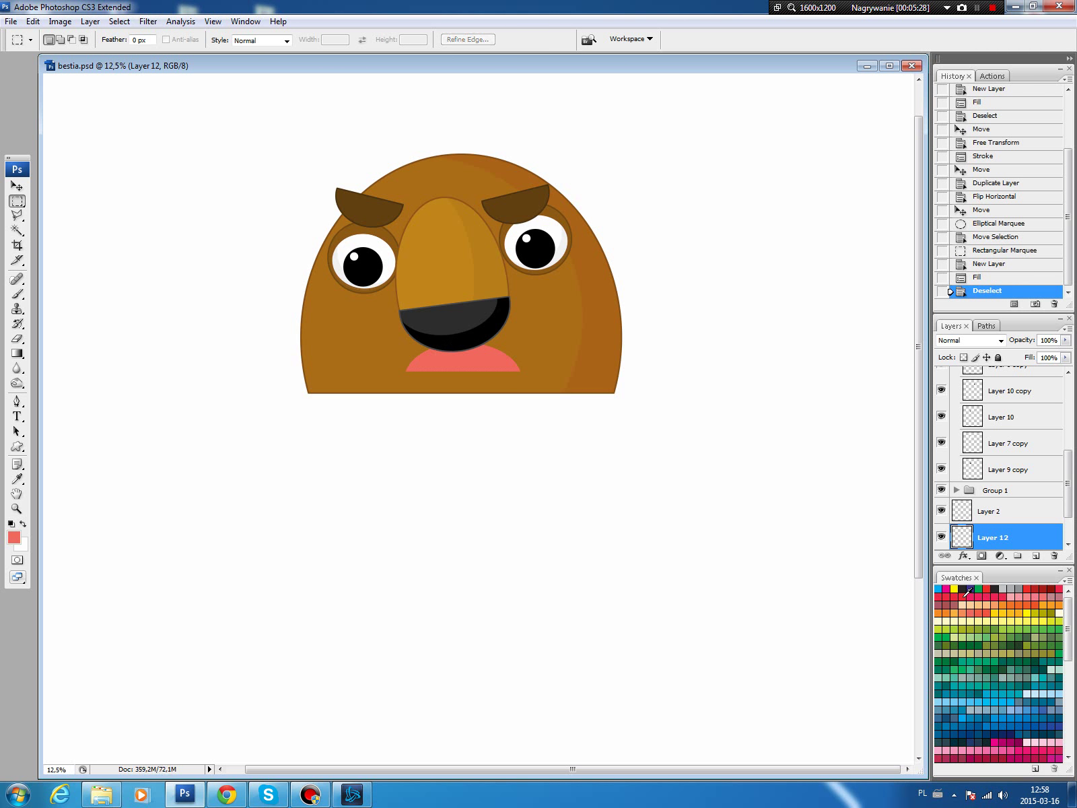
key(v)
drag(481, 366, 482, 373)
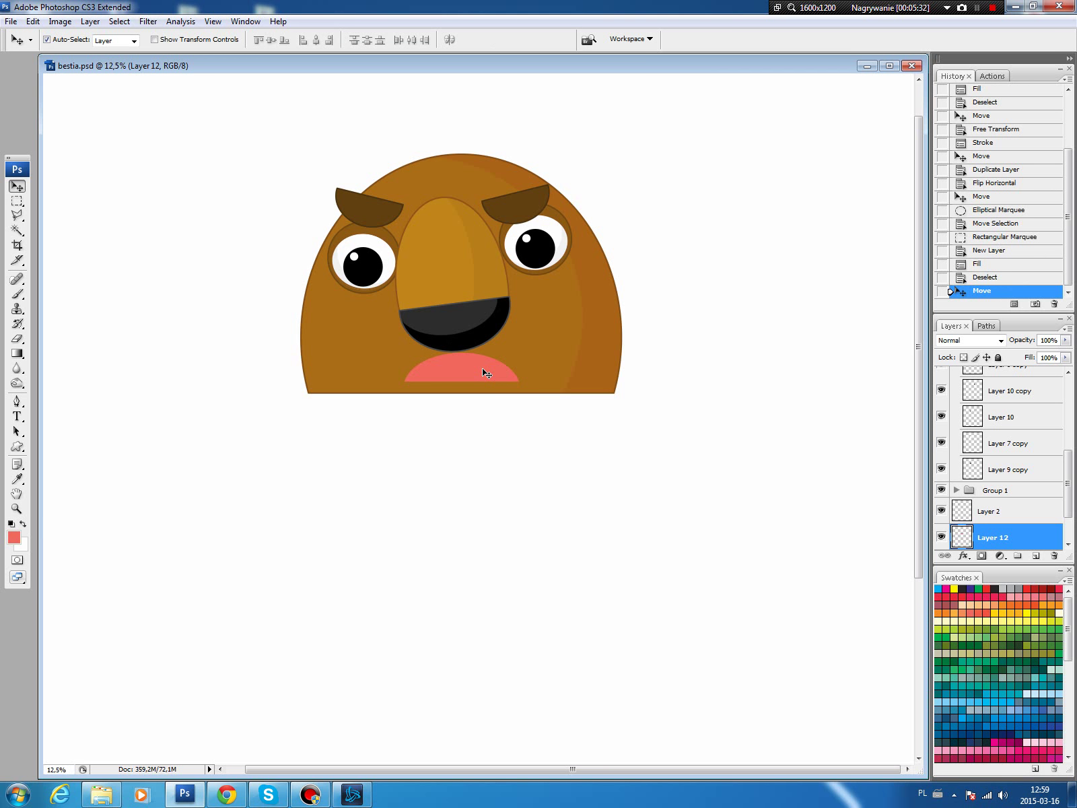
Darken the lower part of the pink lip with a Hue/Saturation adjustment
key(m)
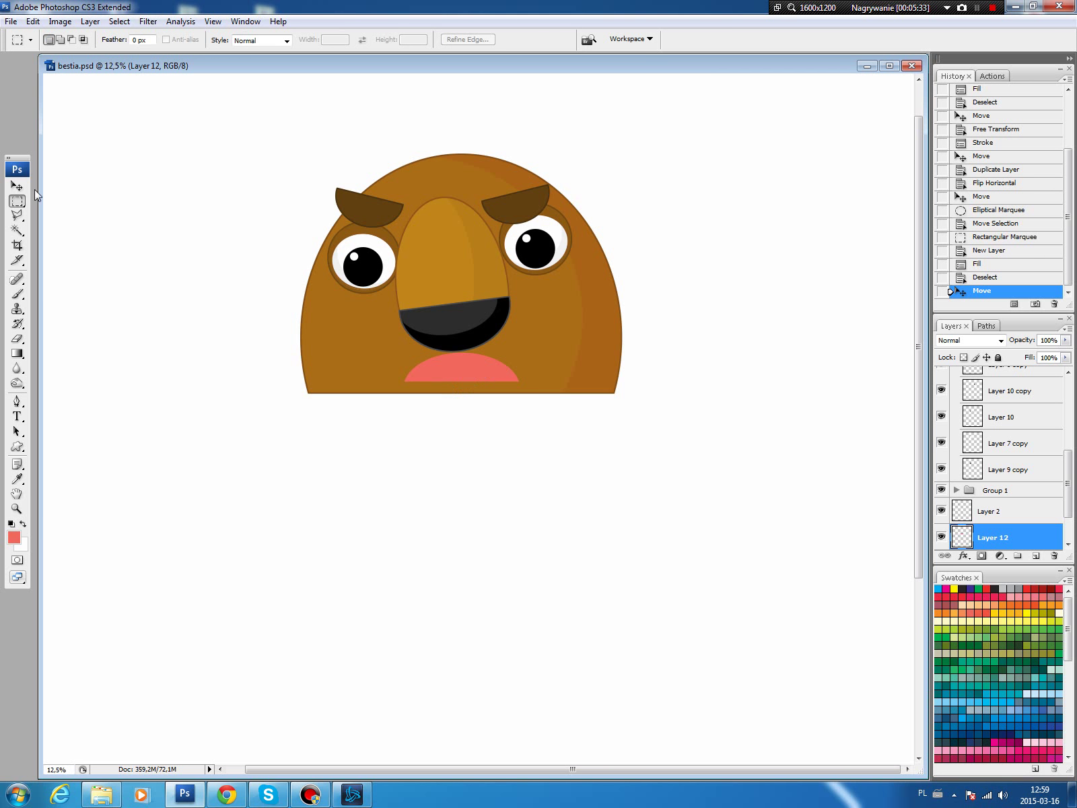
right_click(17, 204)
click(64, 214)
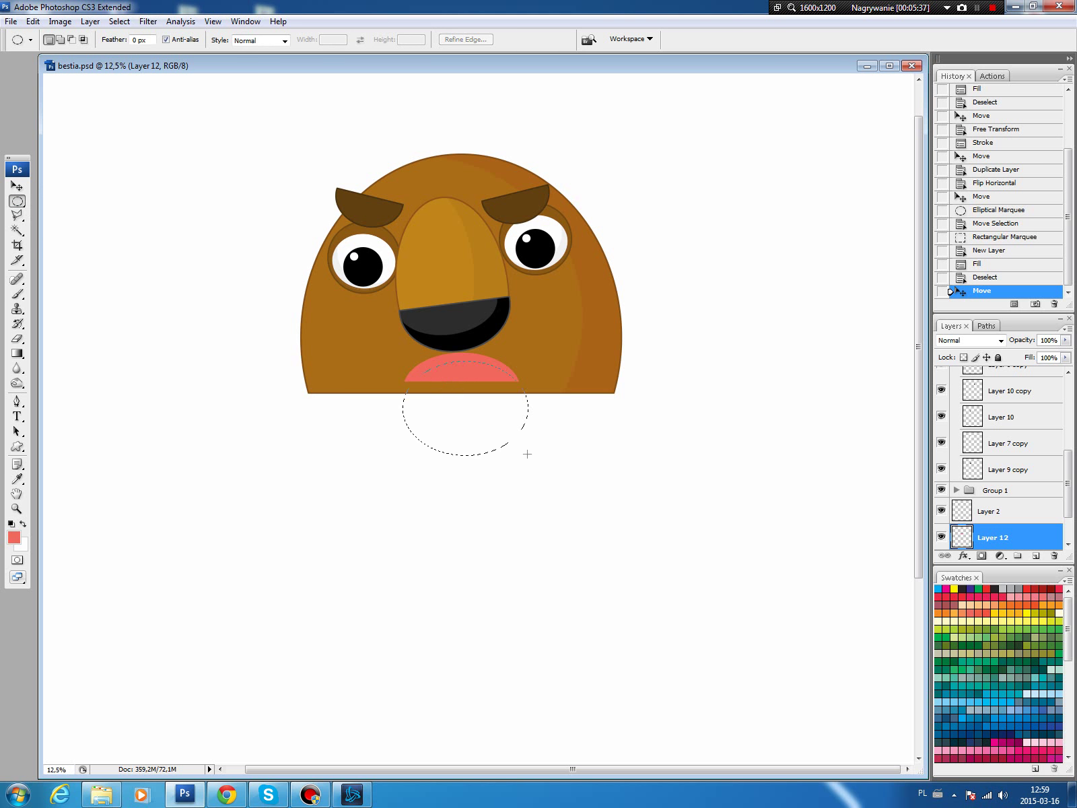
drag(535, 443, 528, 451)
click(496, 422)
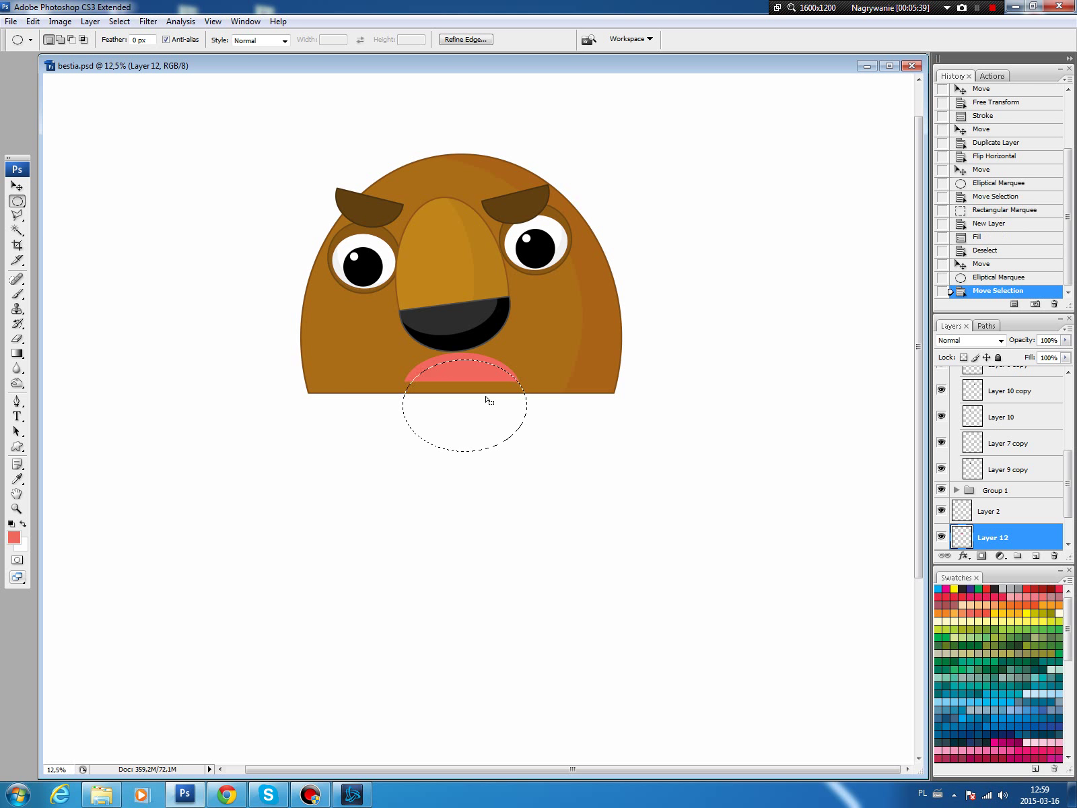
key(ctrl+u)
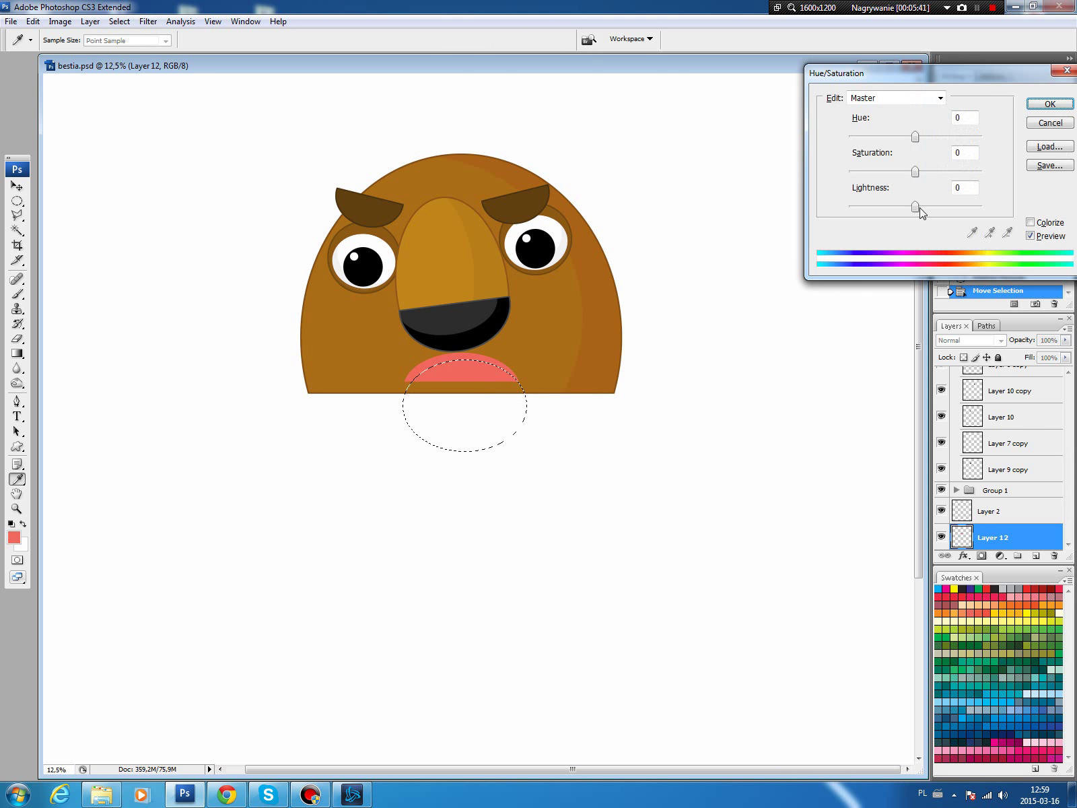
mouse_move(915, 206)
mouse_down()
mouse_move(905, 208)
mouse_move(920, 173)
mouse_up()
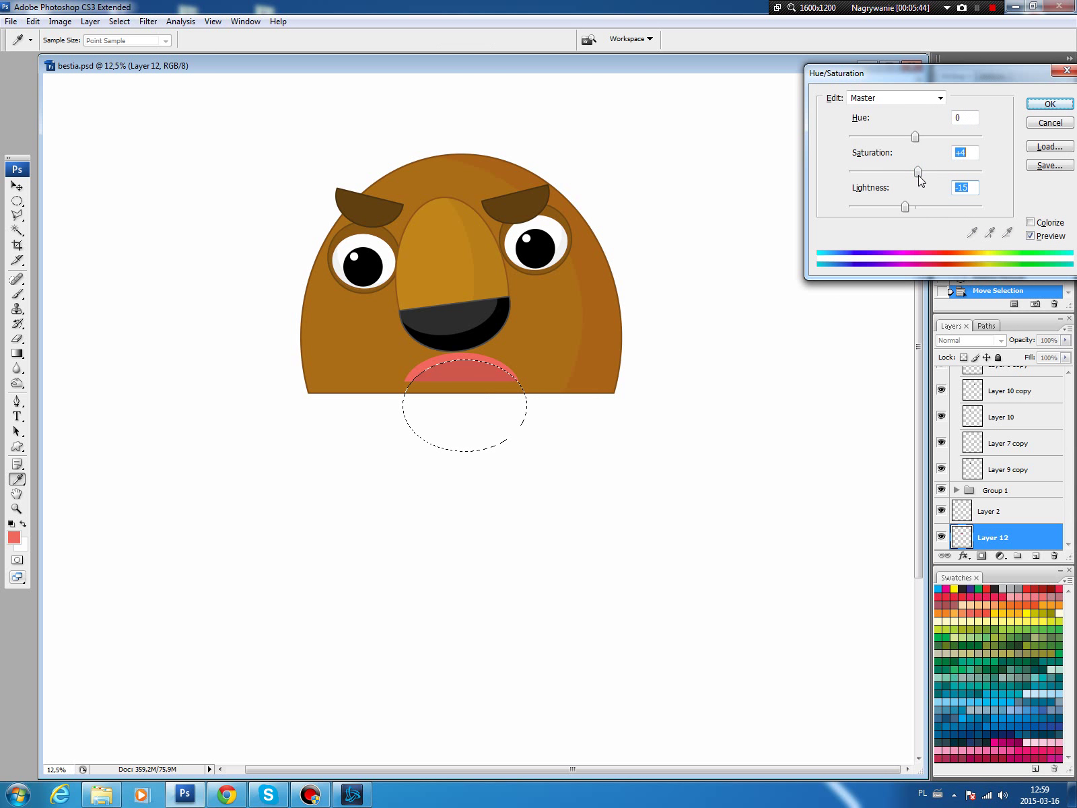
click(1038, 110)
key(ctrl+d)
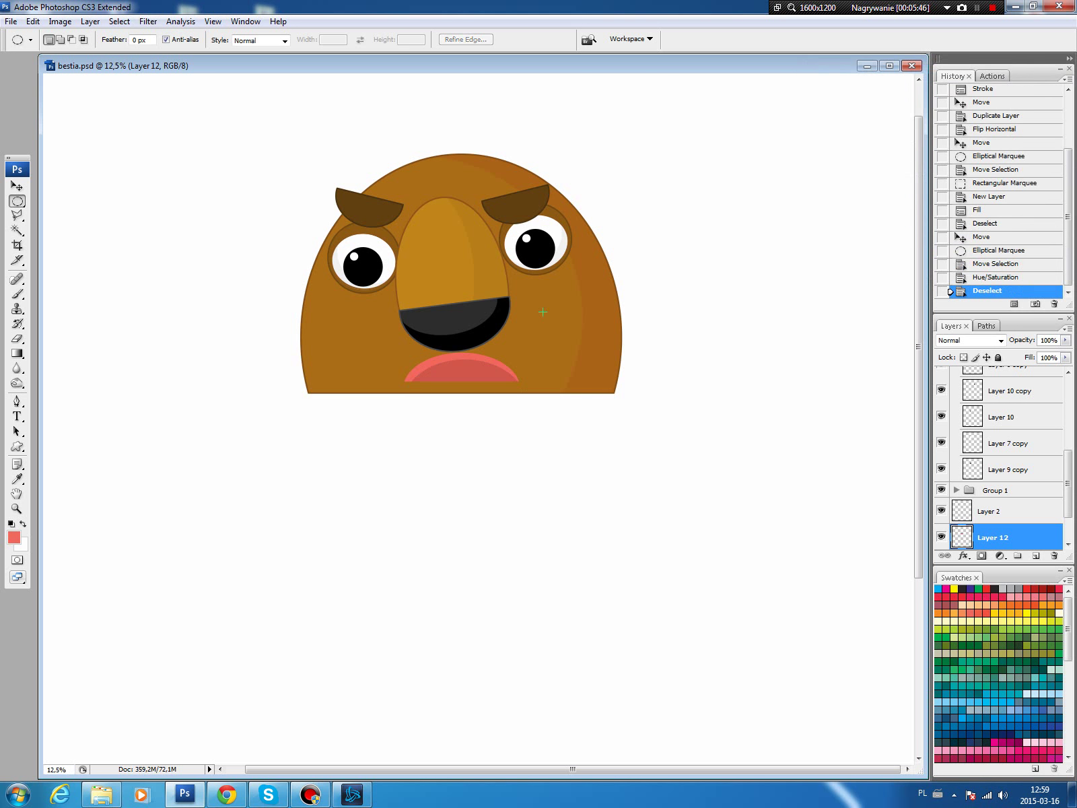
Pick a darker brown and stroke the tongue shape 16 px on new Layer 13
key(b)
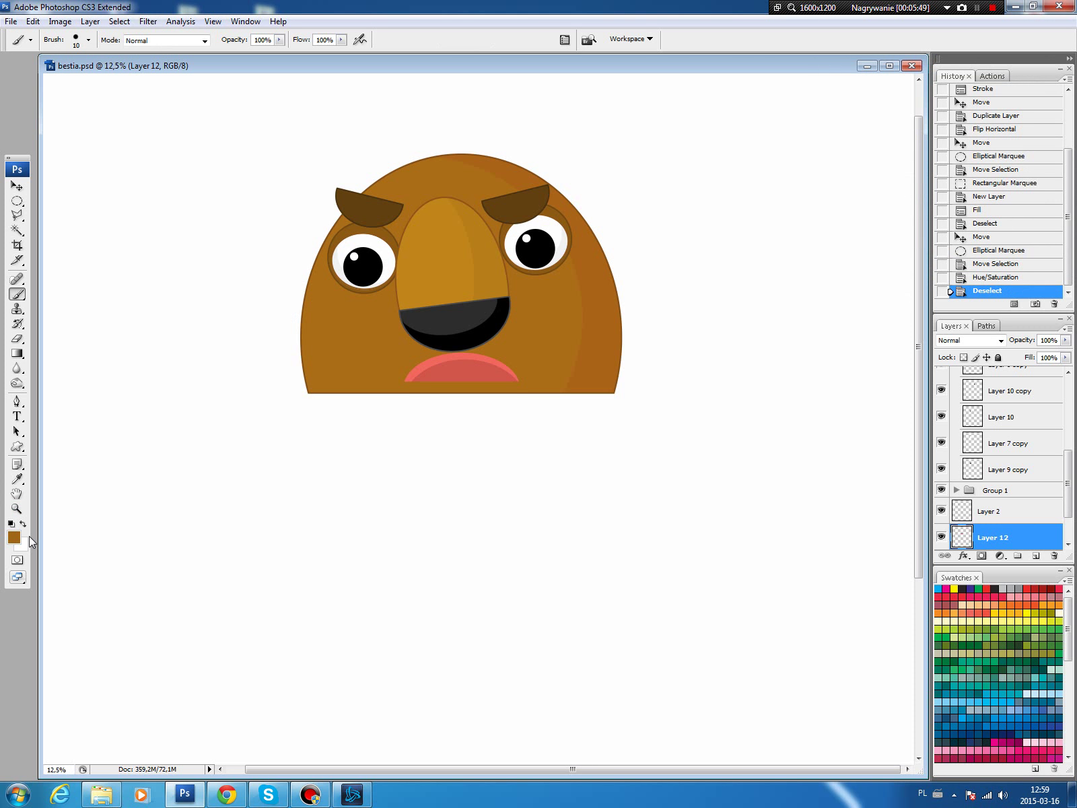
click(15, 537)
click(700, 648)
click(847, 559)
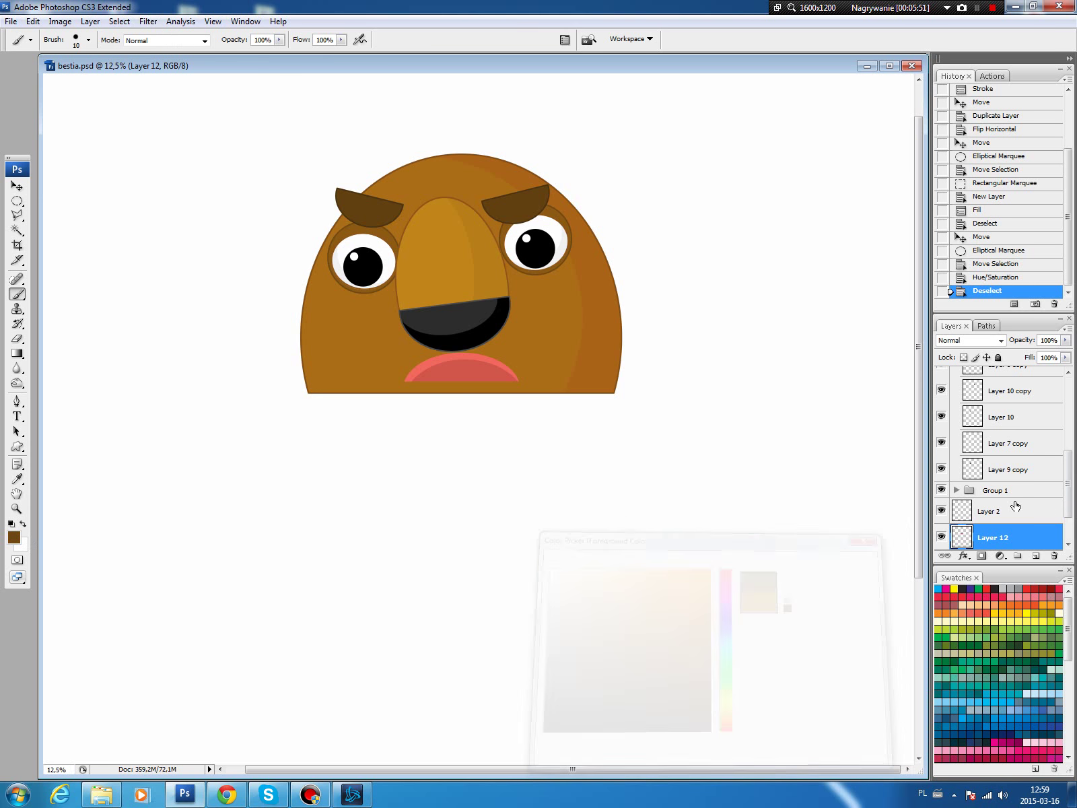
ctrl+click(962, 536)
click(1036, 555)
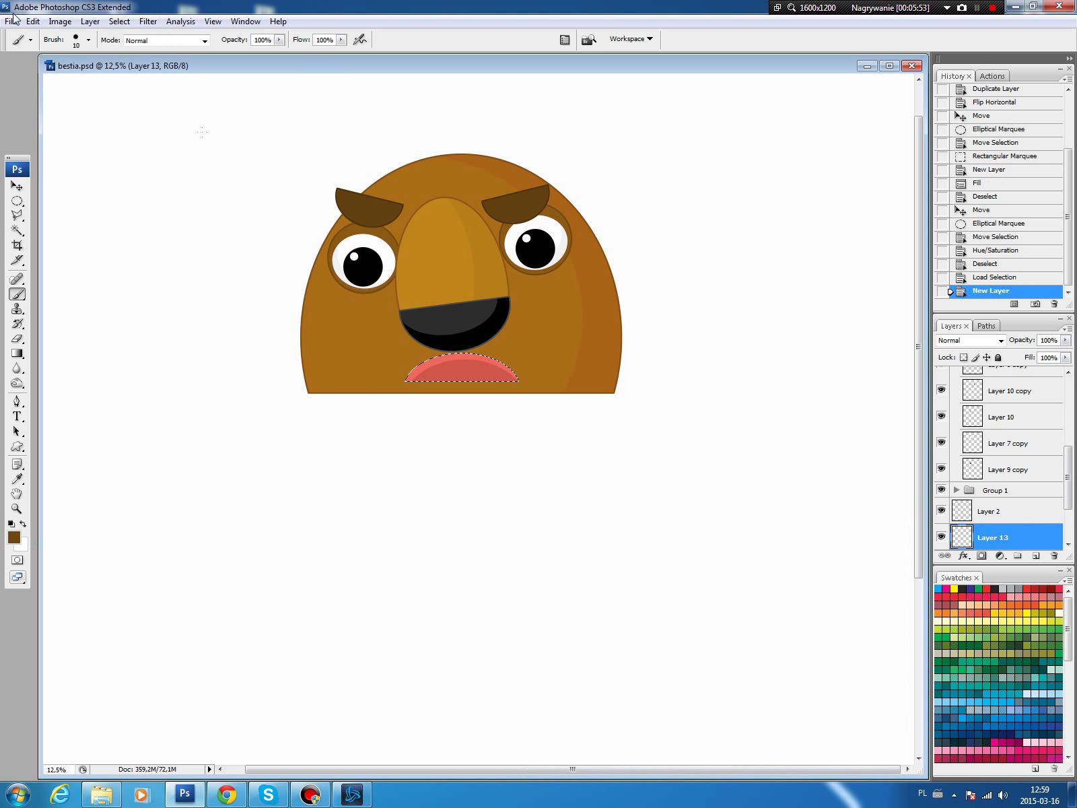
click(33, 21)
click(60, 214)
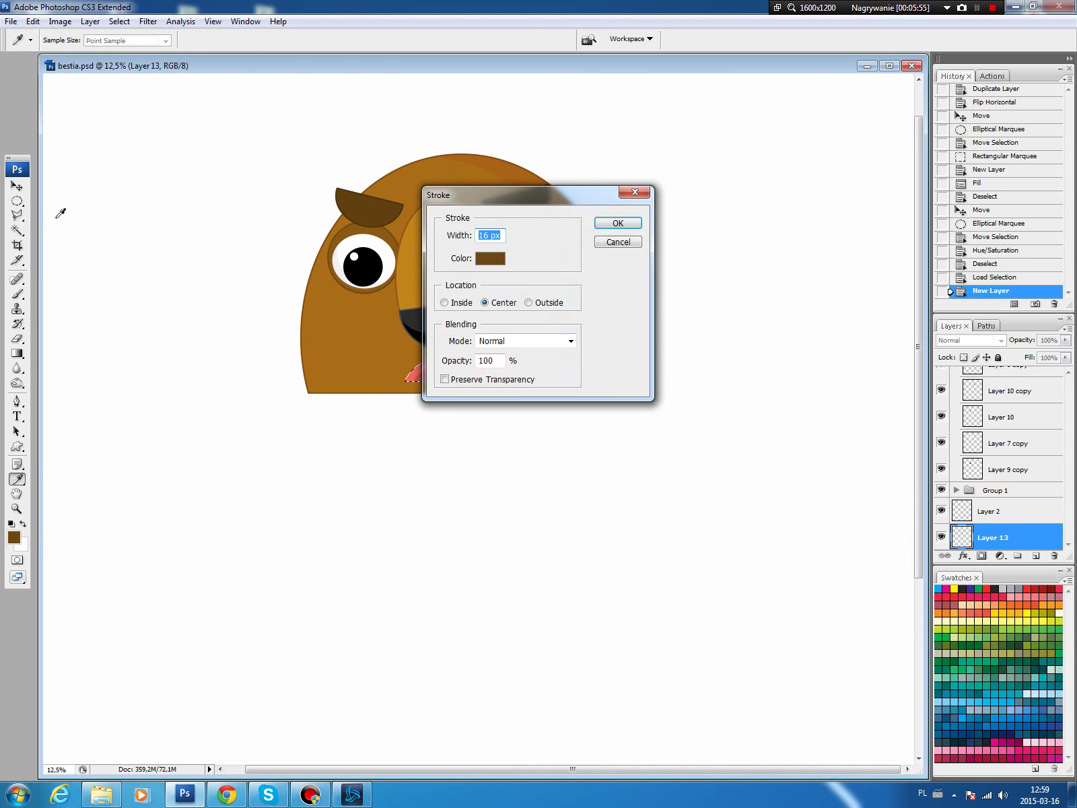
key(Return)
key(ctrl+d)
key(v)
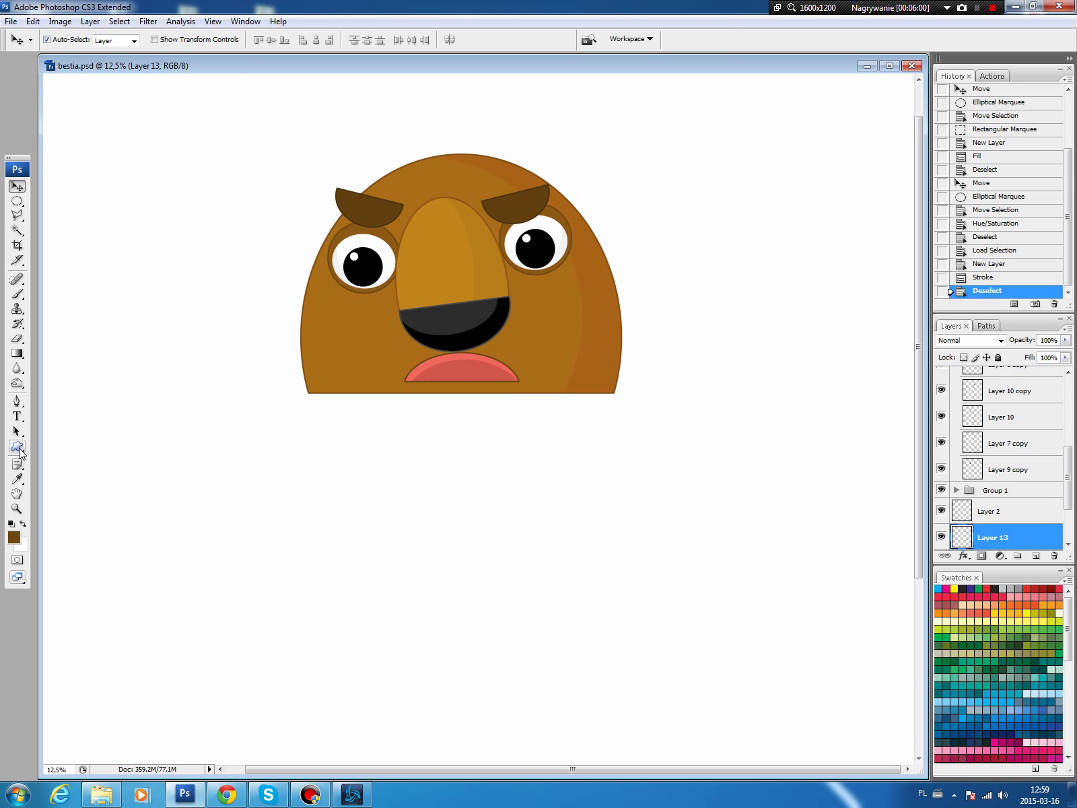
click(17, 446)
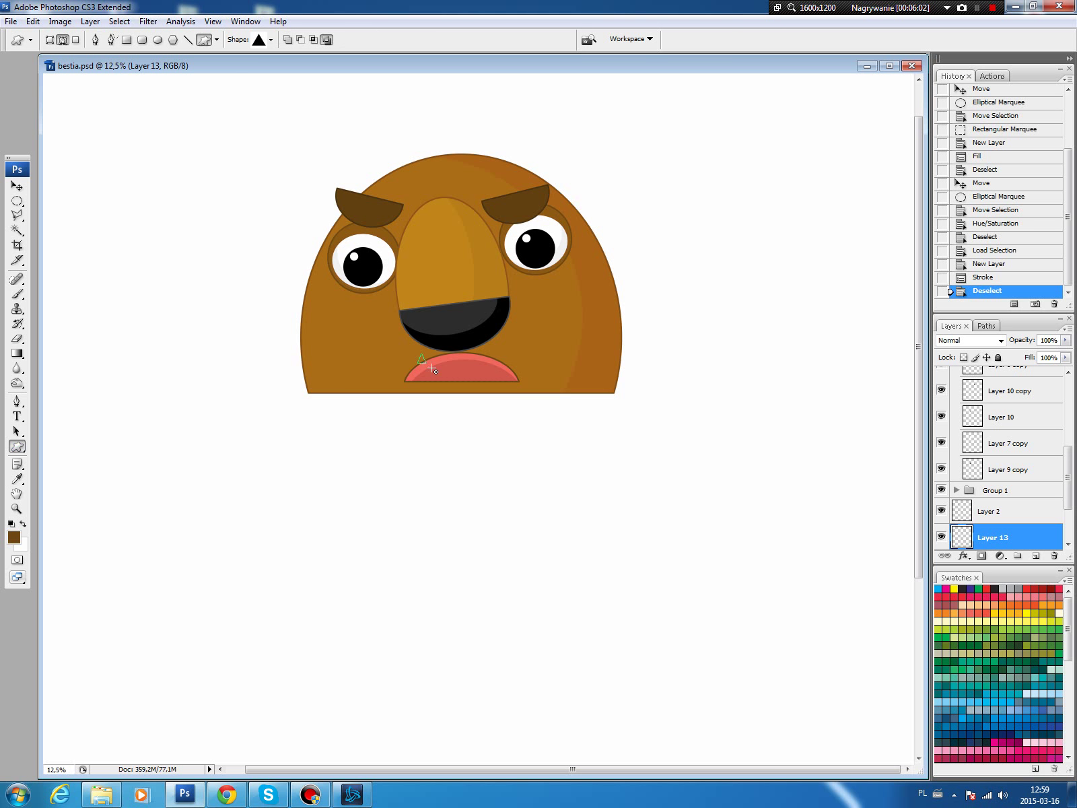
Draw a custom-shape triangle and fill it white on a new layer as a fang
drag(433, 369, 453, 381)
drag(455, 385, 454, 383)
click(986, 326)
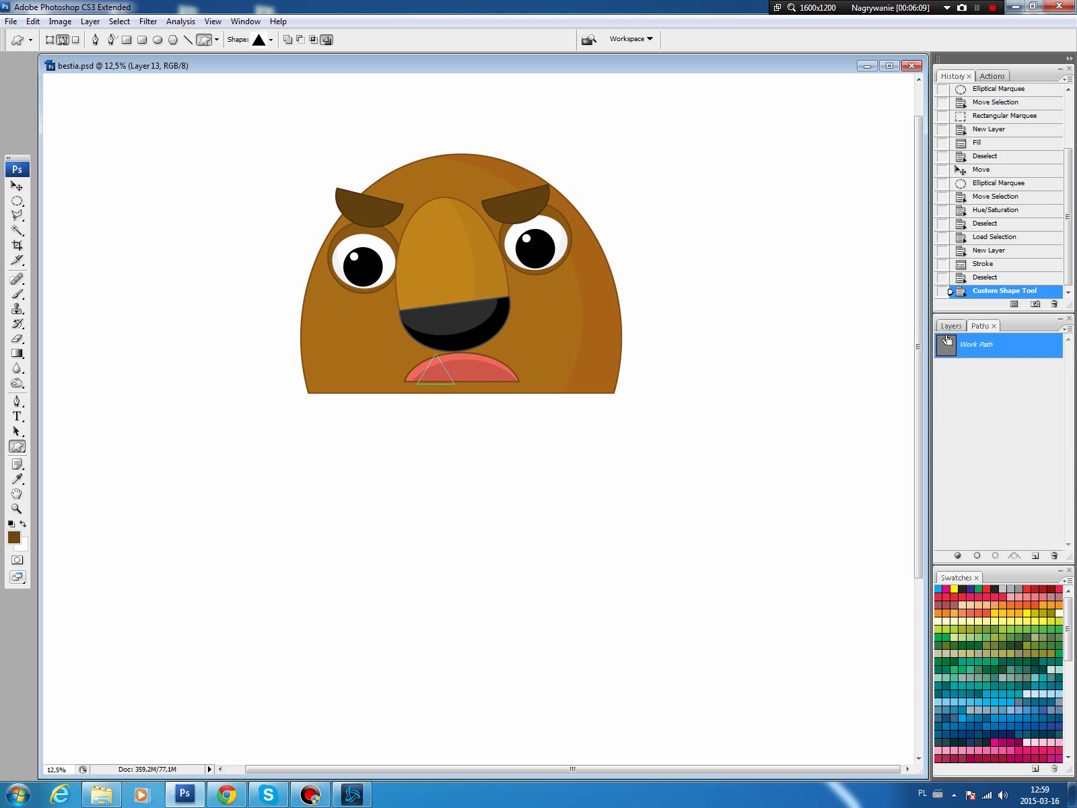
ctrl+click(946, 340)
click(950, 326)
click(1037, 555)
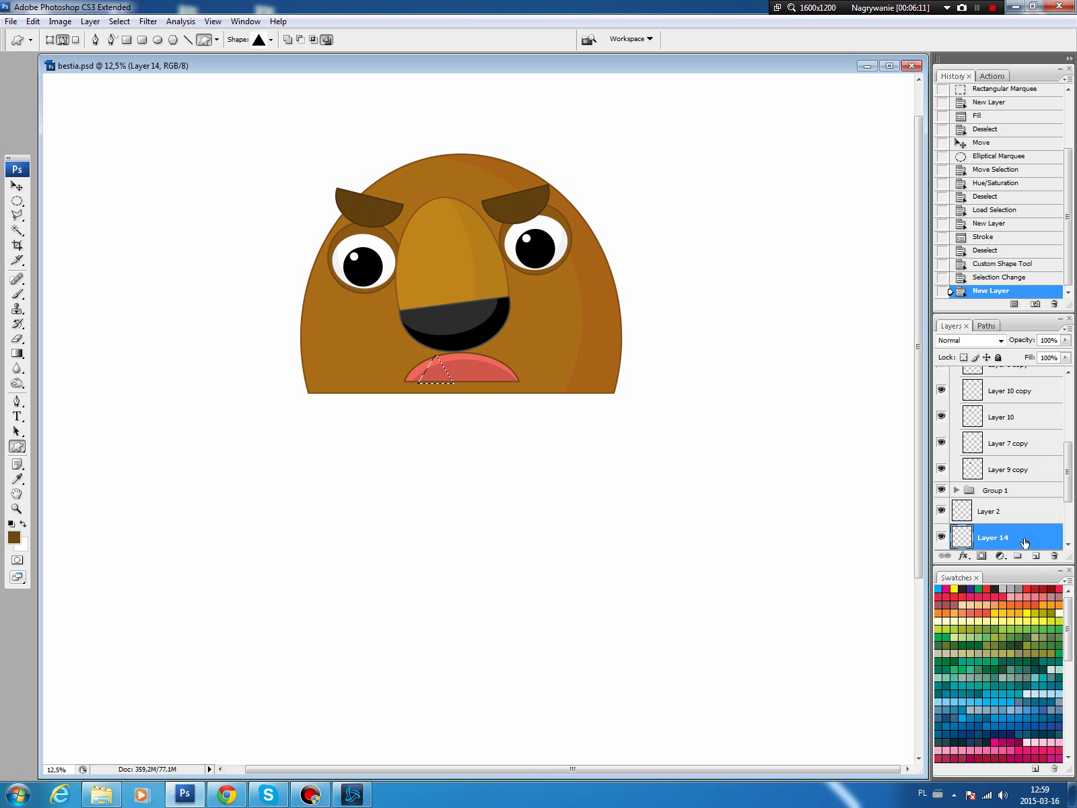
key(ctrl+BackSpace)
key(ctrl+d)
Move the fang to the mouth's left corner and give it a stroke outline
key(v)
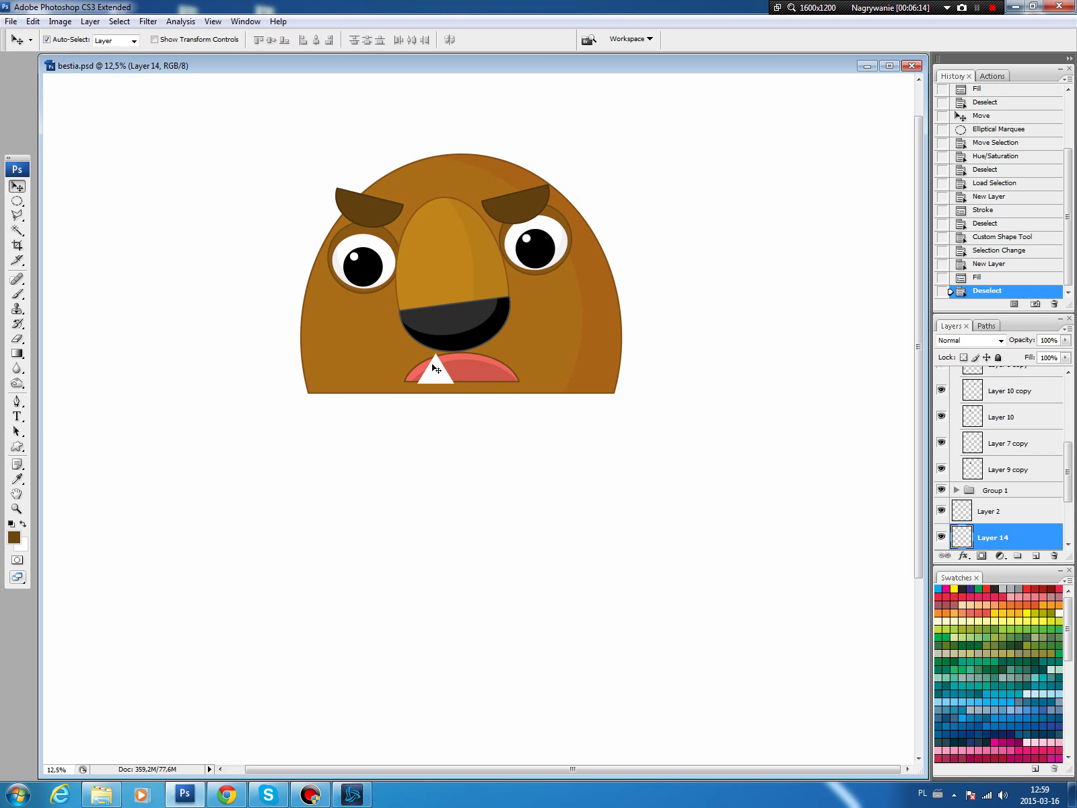
drag(433, 364, 421, 378)
drag(422, 378, 420, 379)
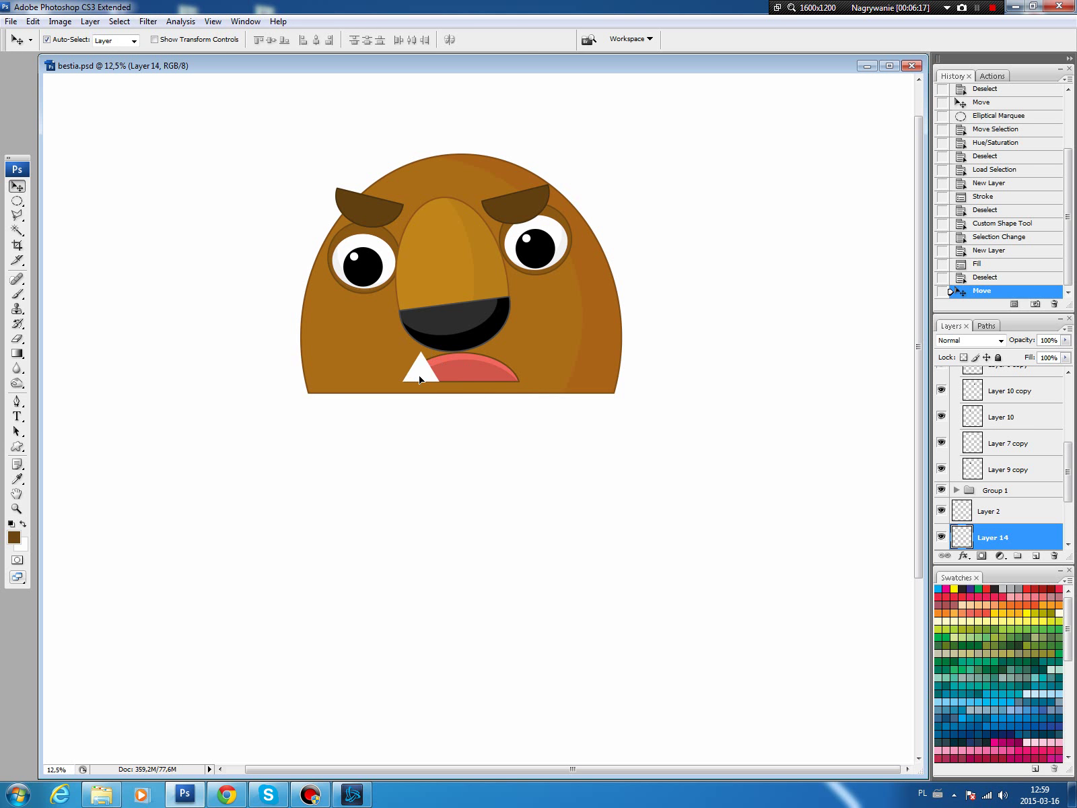
key(b)
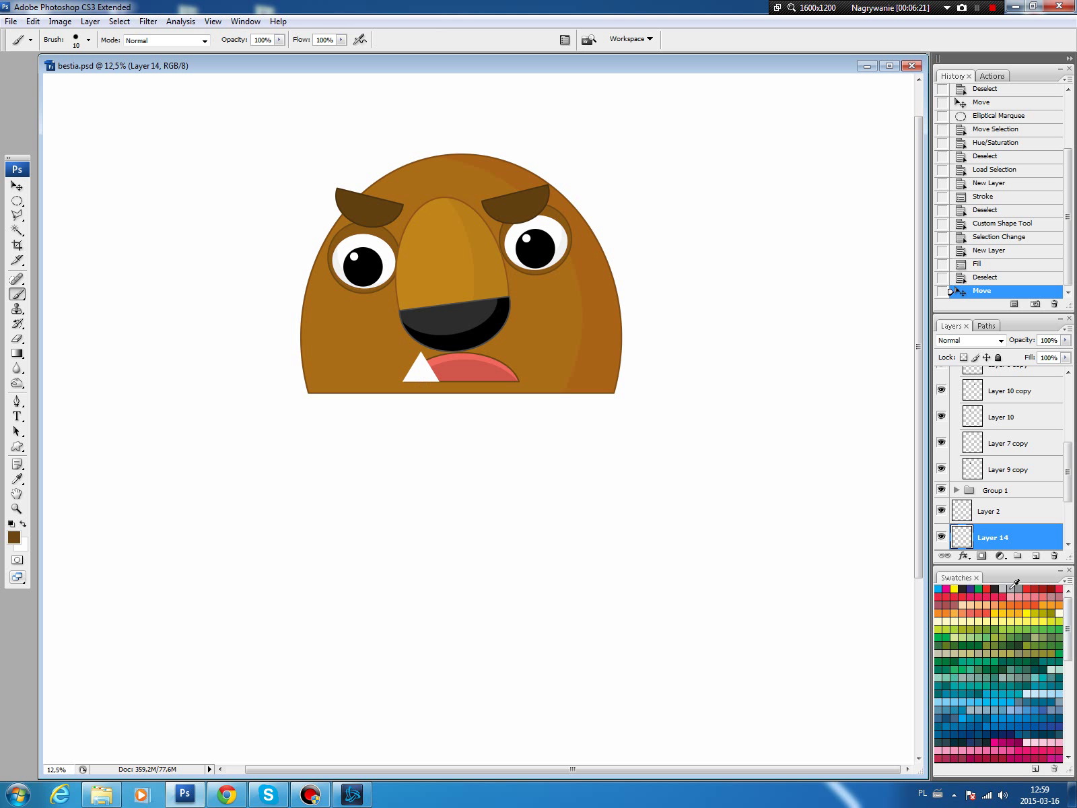
click(33, 21)
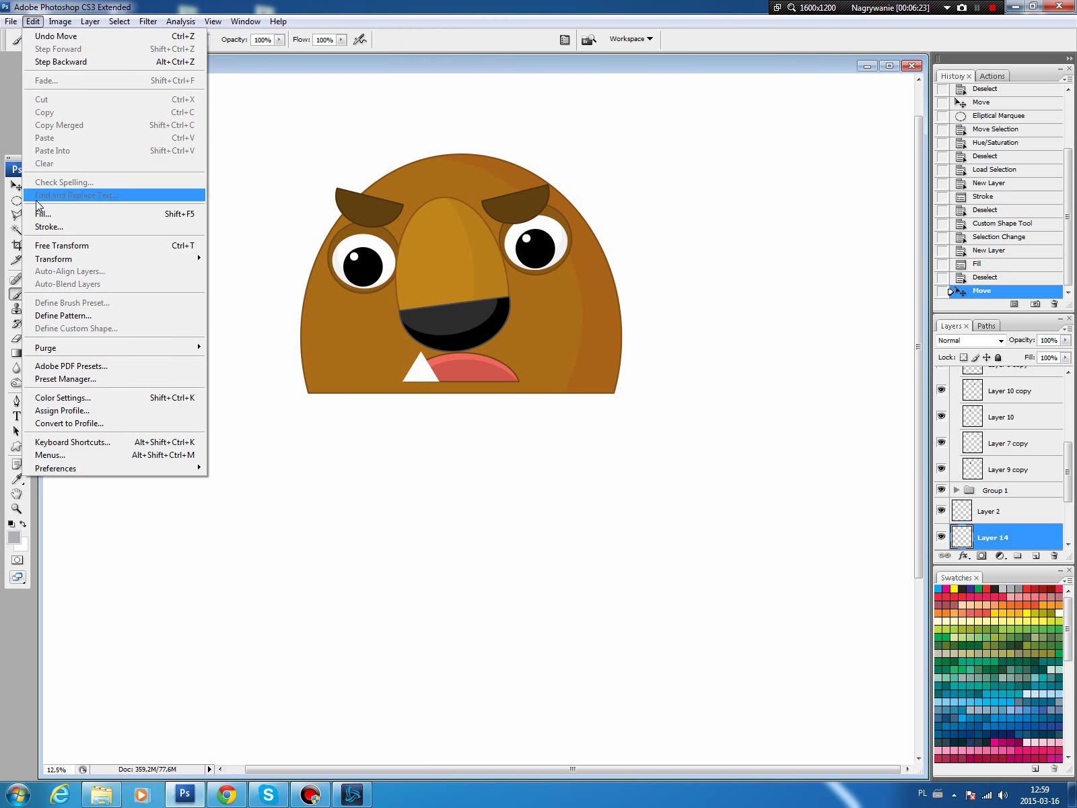
click(39, 224)
key(Return)
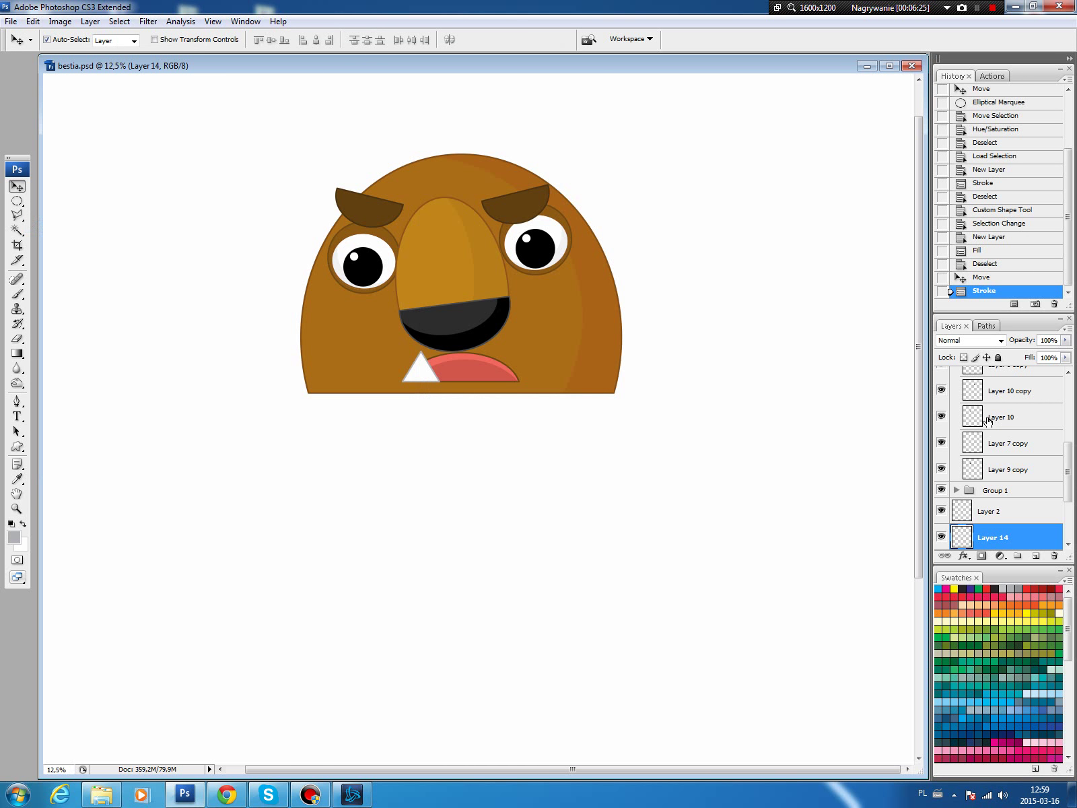
Duplicate the fang to the mouth's right side and fine-tune both fang positions
drag(1033, 542, 1036, 556)
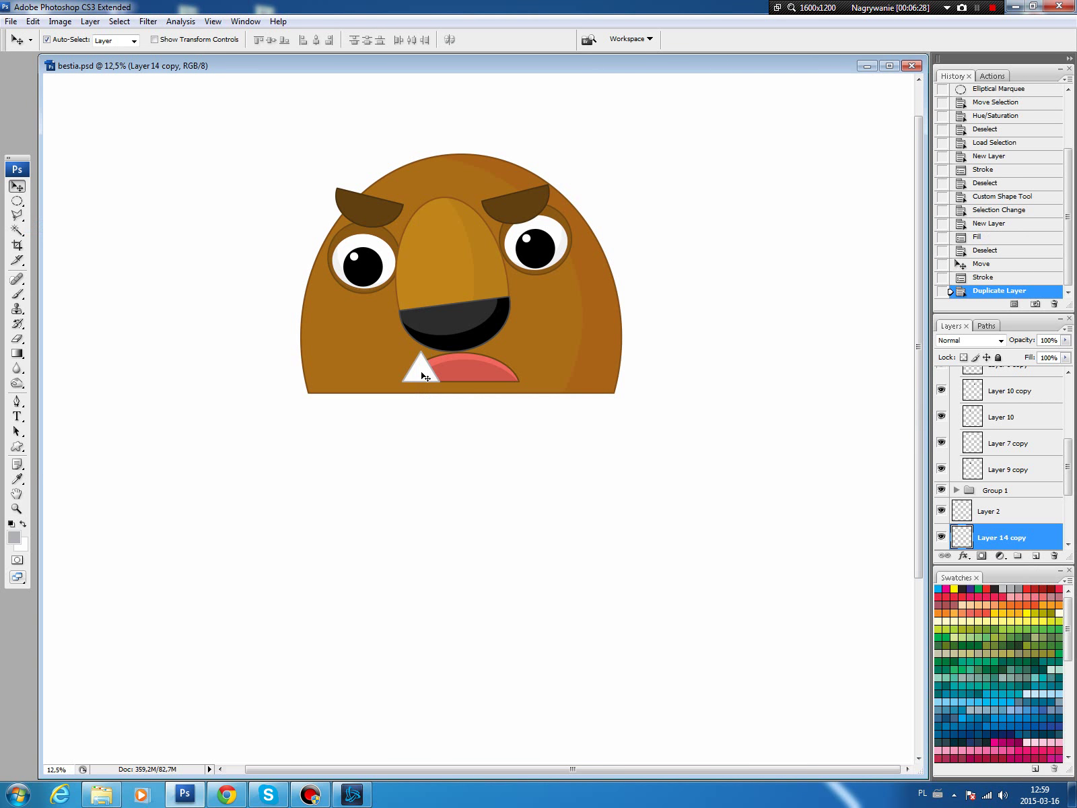
drag(421, 375, 519, 381)
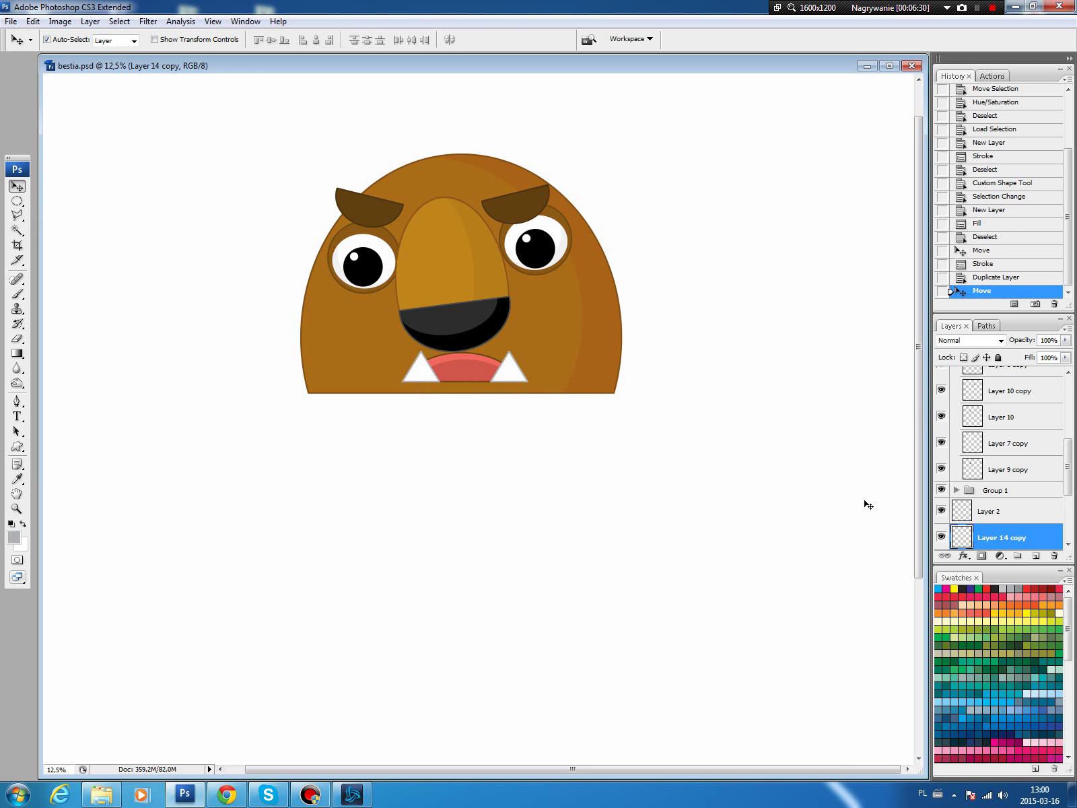
drag(1068, 467, 1069, 479)
shift+click(993, 527)
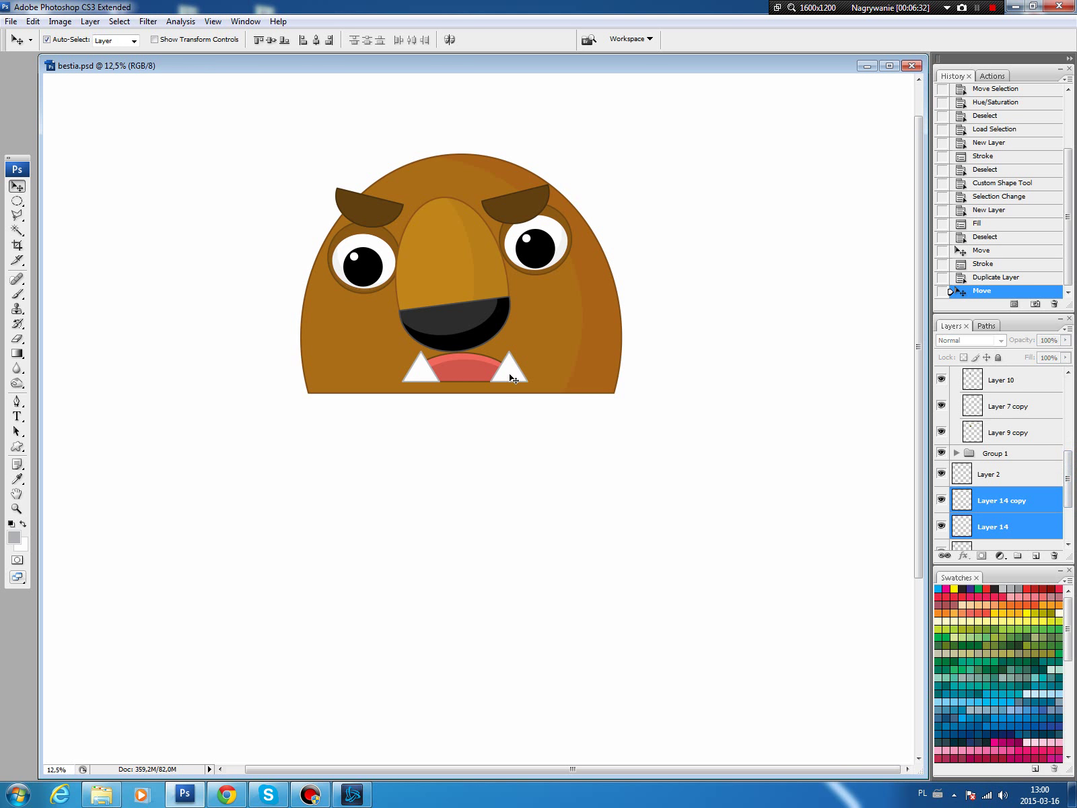
drag(511, 375, 510, 356)
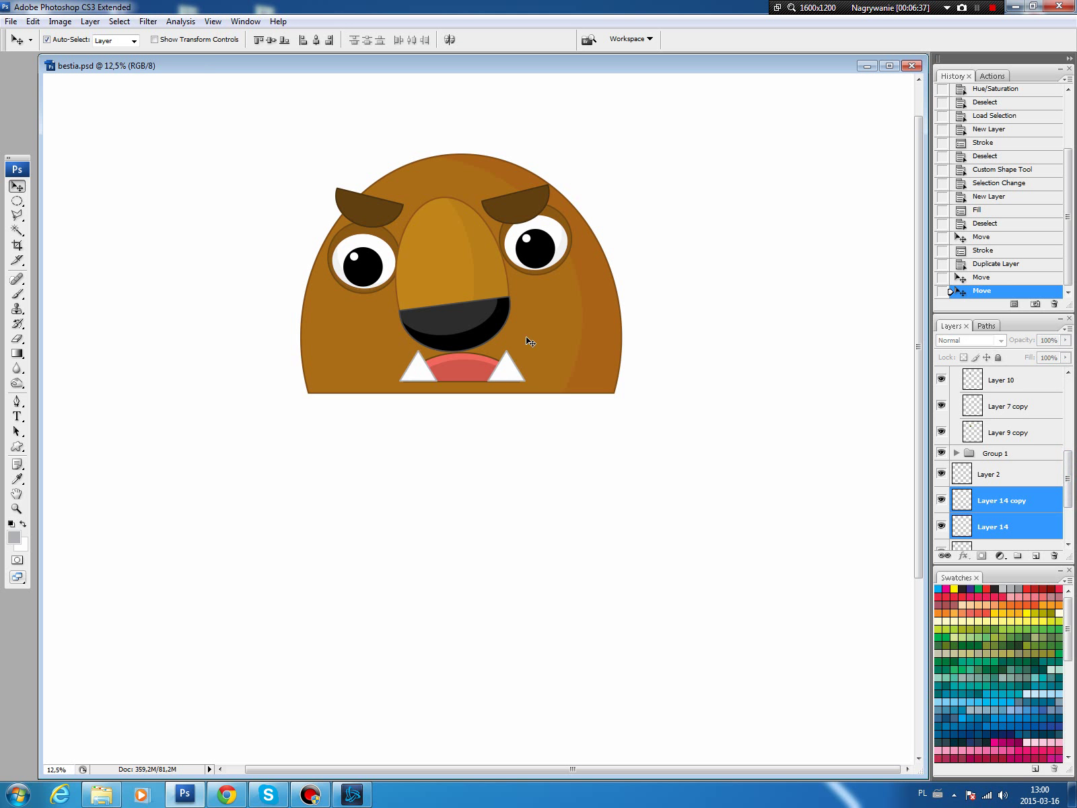
click(1031, 505)
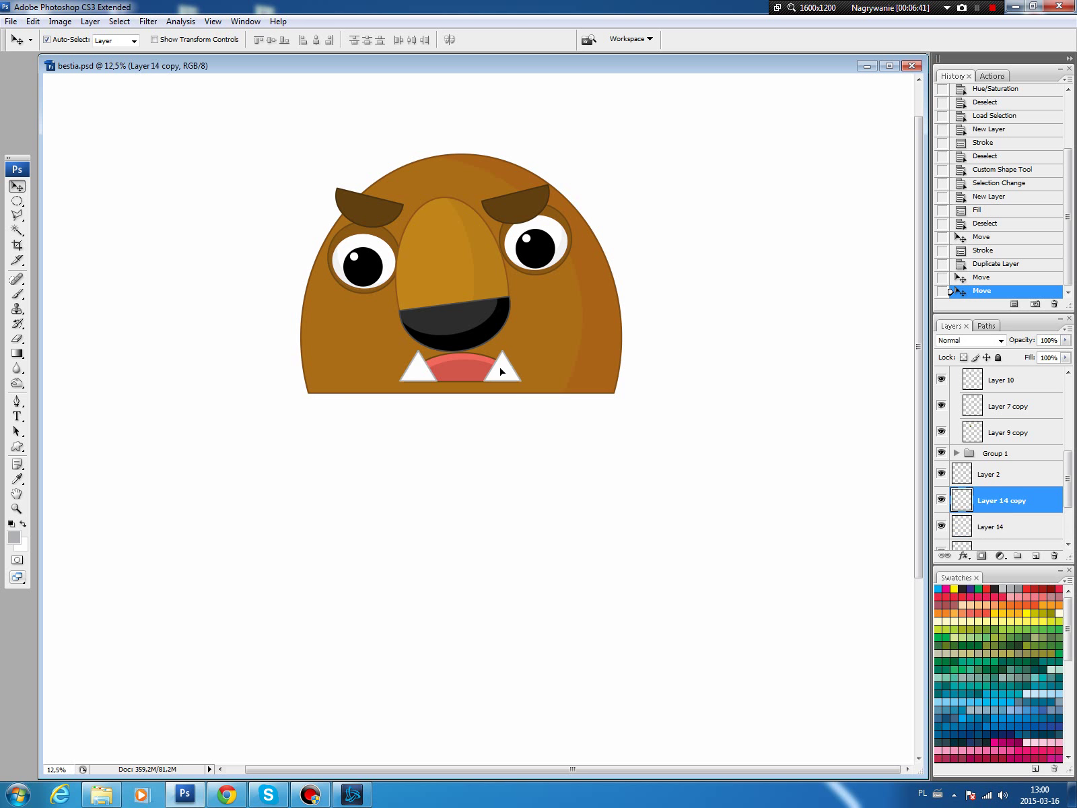
drag(505, 369, 502, 369)
click(419, 374)
drag(421, 374, 426, 375)
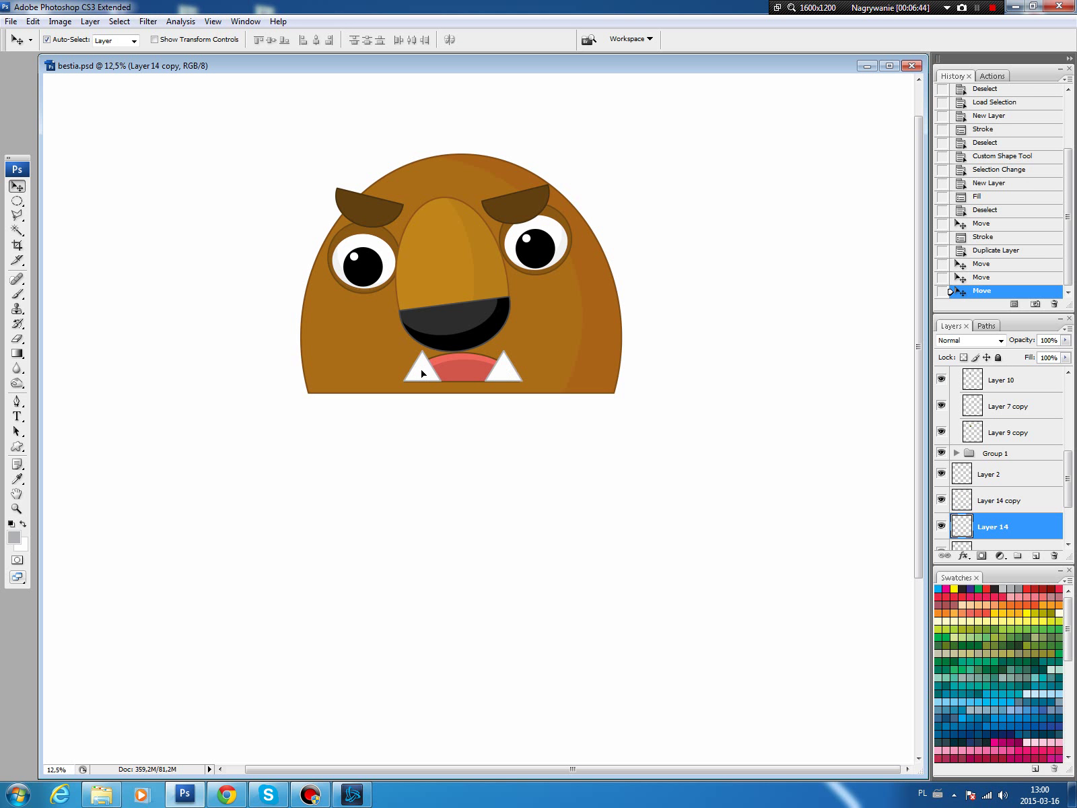
Darken the tongue on Layer 12 (saturation +18, lightness -20) and nudge both fangs inward
click(471, 370)
key(ctrl+u)
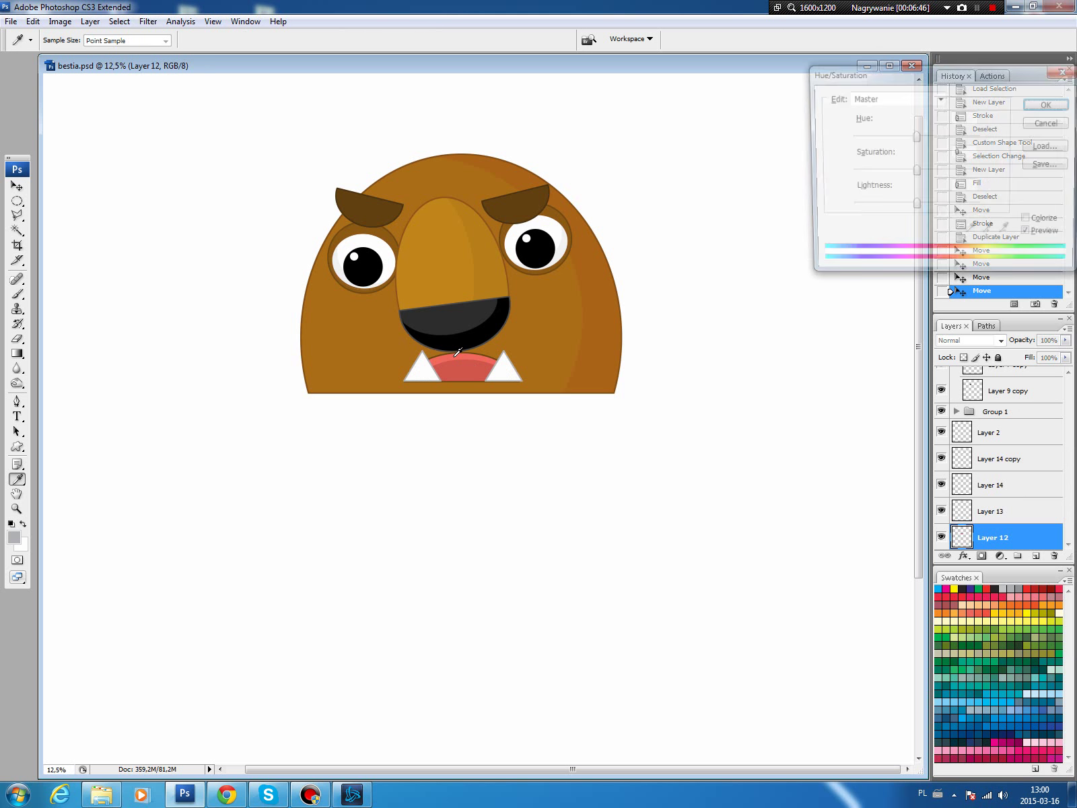
mouse_move(915, 206)
mouse_down()
mouse_move(902, 206)
mouse_move(927, 172)
mouse_up()
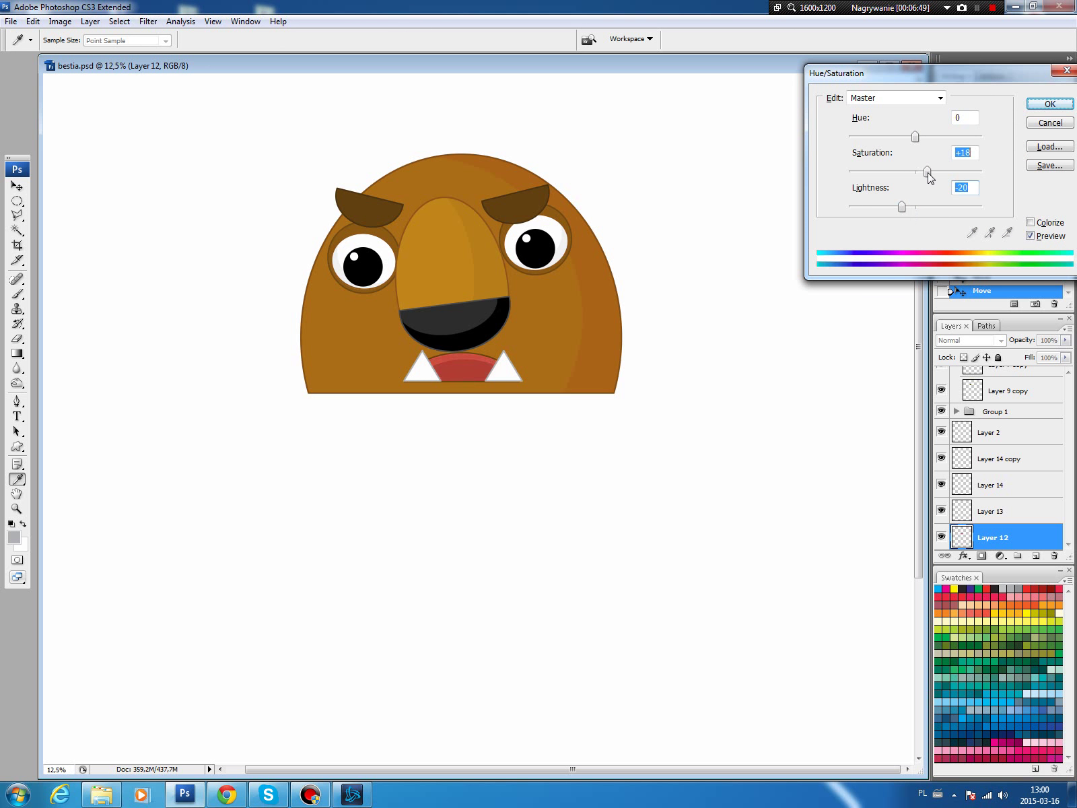
click(1047, 104)
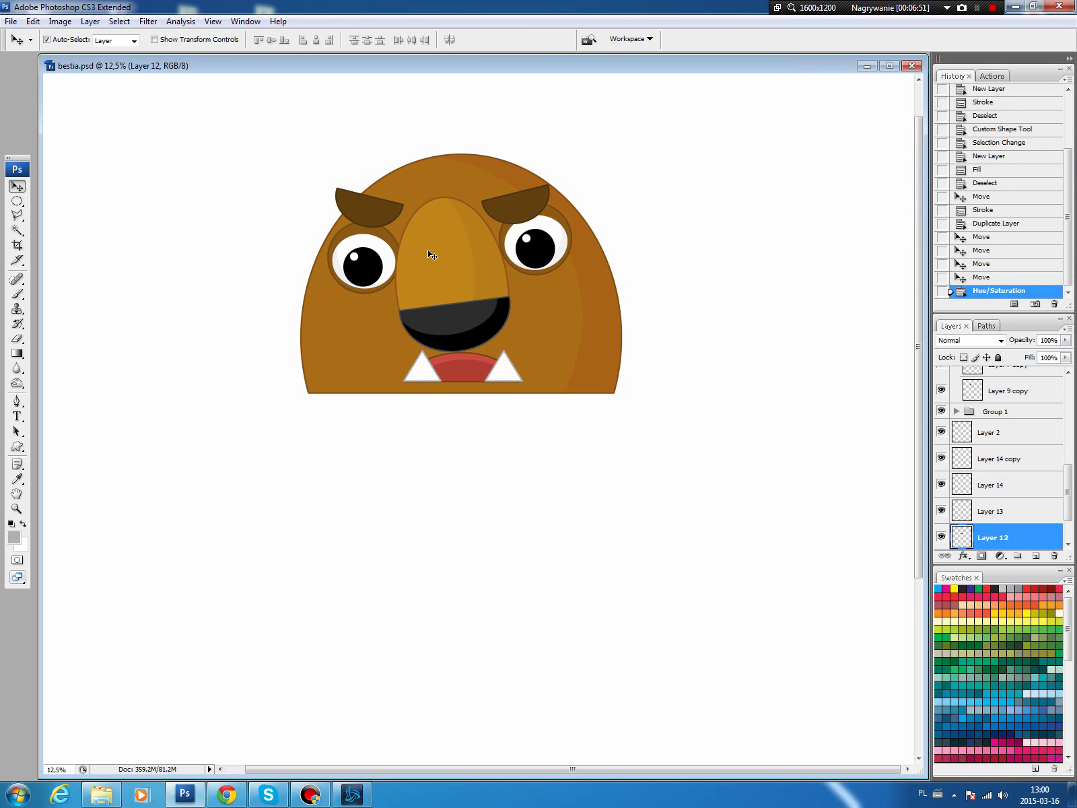
drag(418, 369, 425, 371)
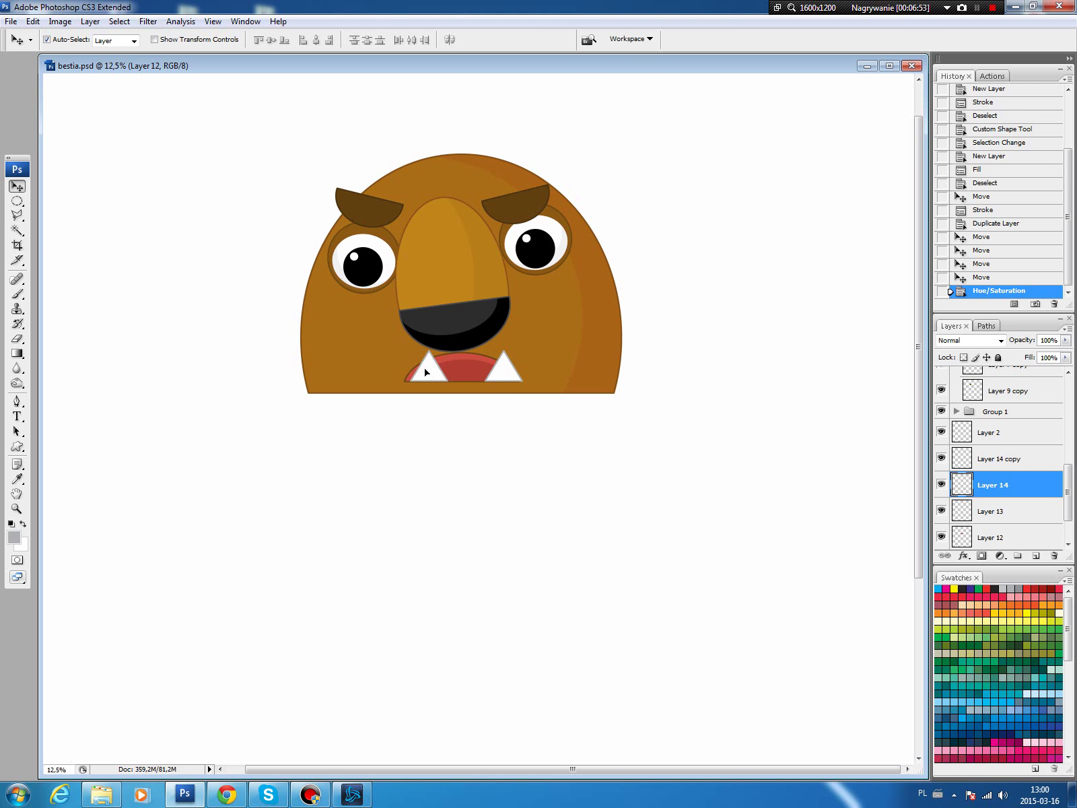
drag(502, 375, 490, 375)
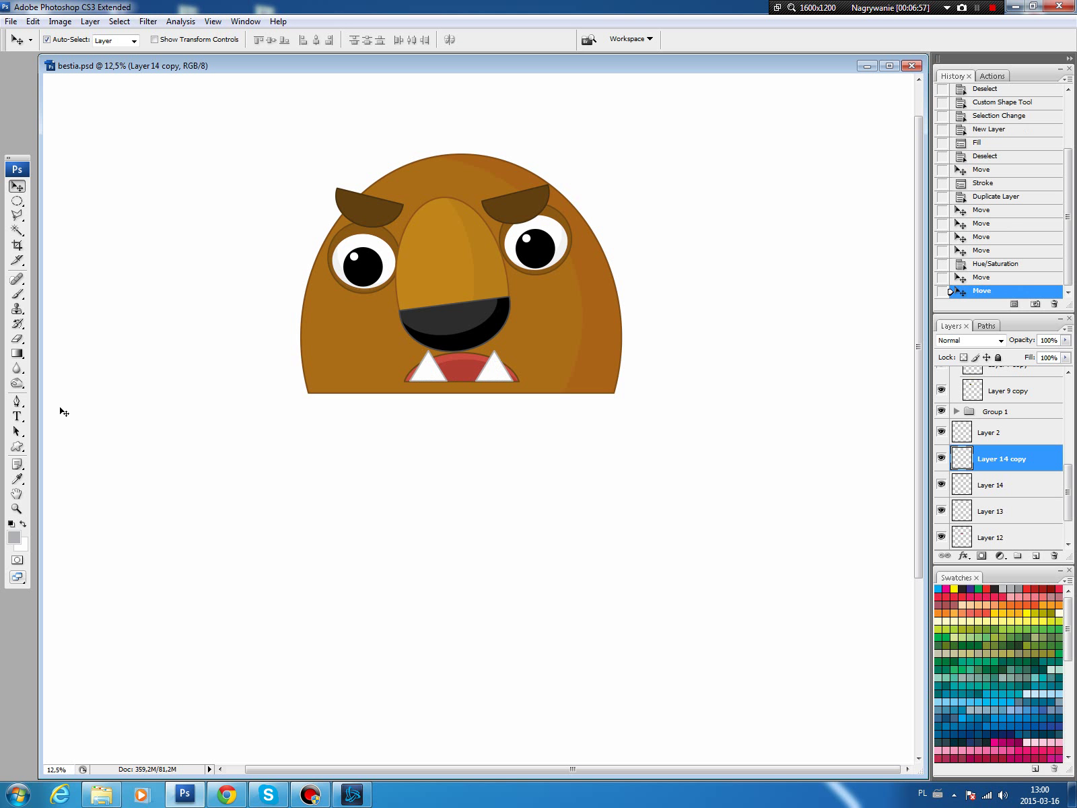
Fill a small white oval on a new layer over the mouth and tilt it slightly
click(364, 312)
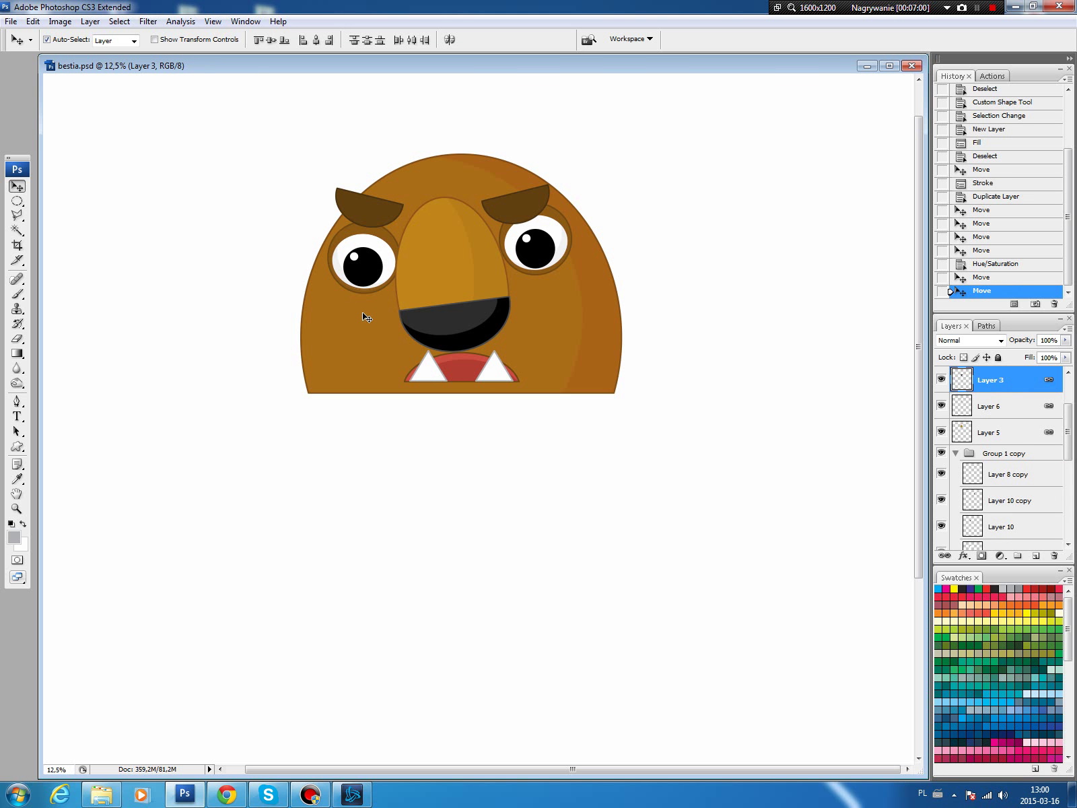
key(m)
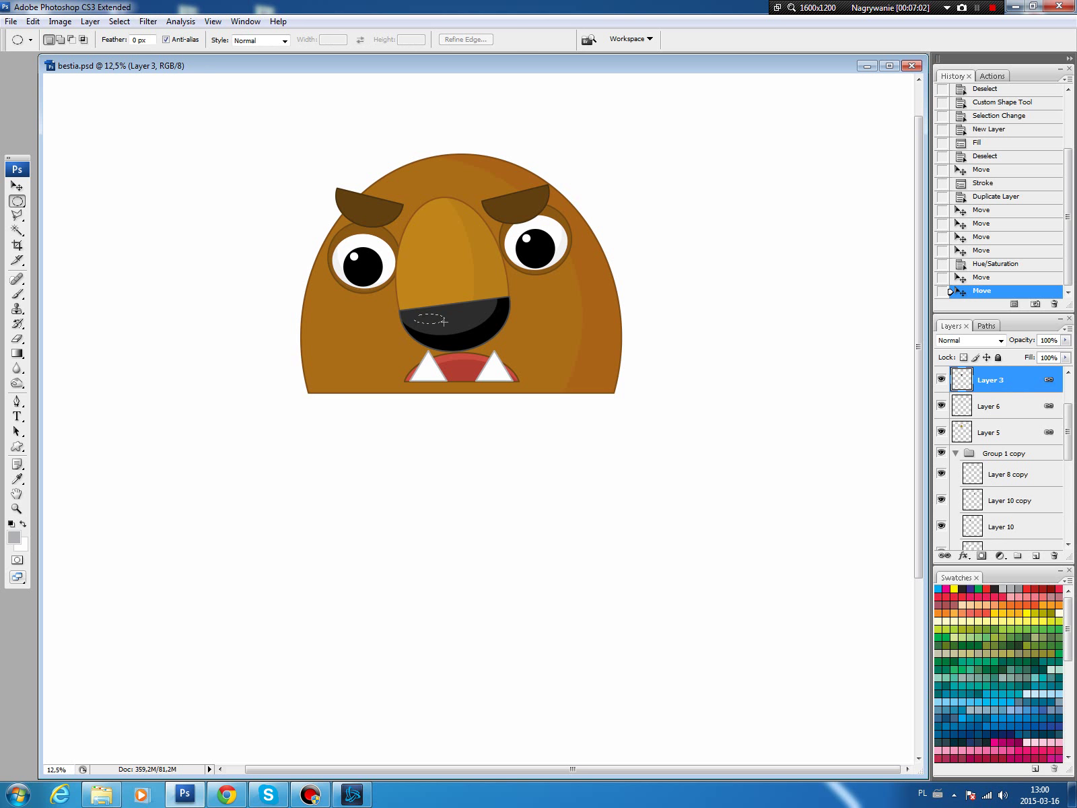
drag(438, 321, 443, 324)
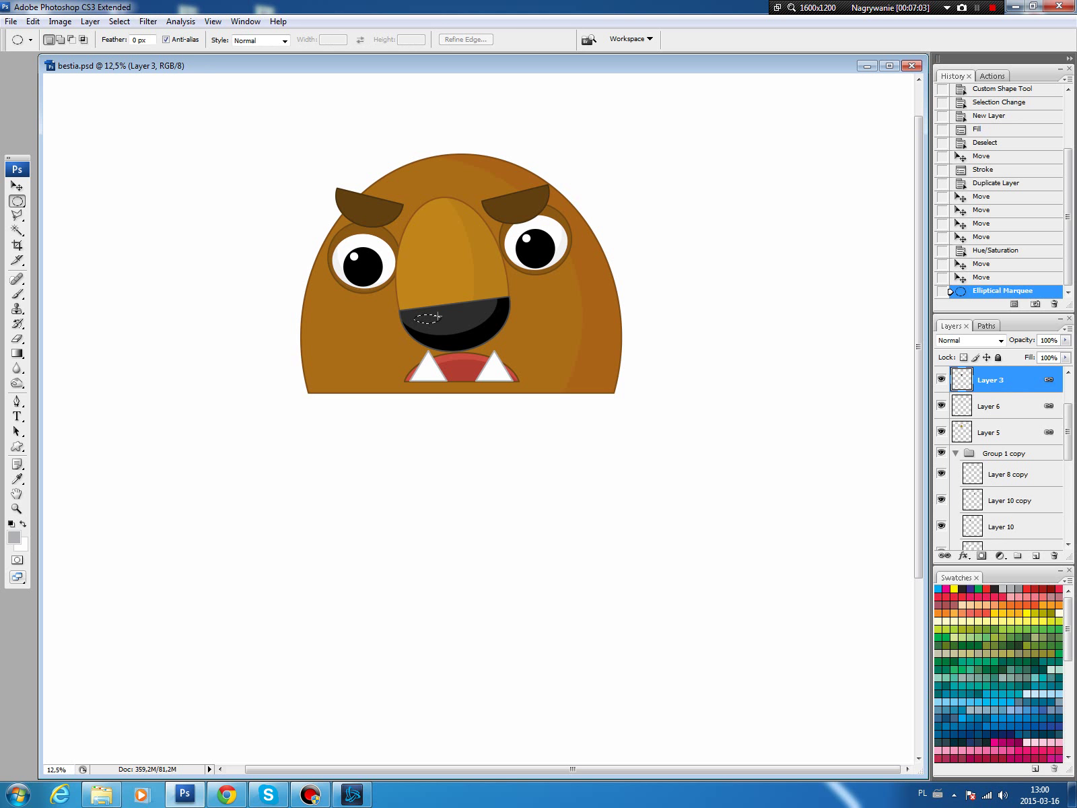
click(1035, 555)
key(ctrl+BackSpace)
key(ctrl+d)
key(ctrl+t)
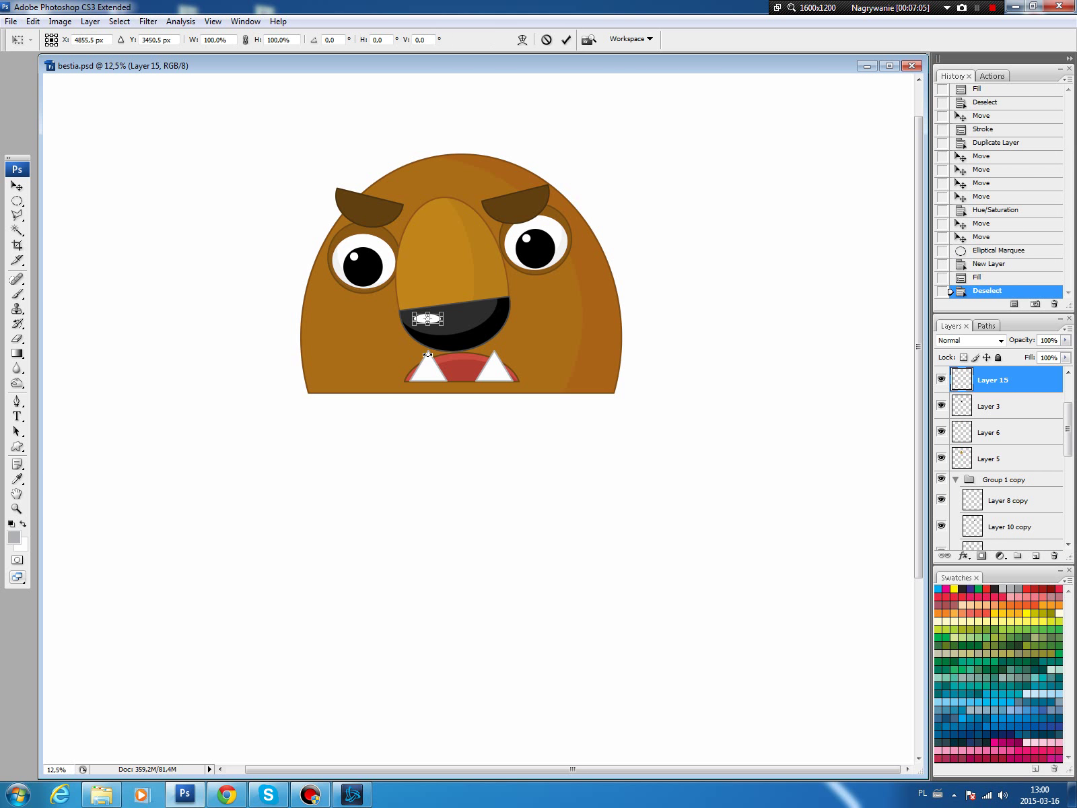
drag(427, 355, 434, 355)
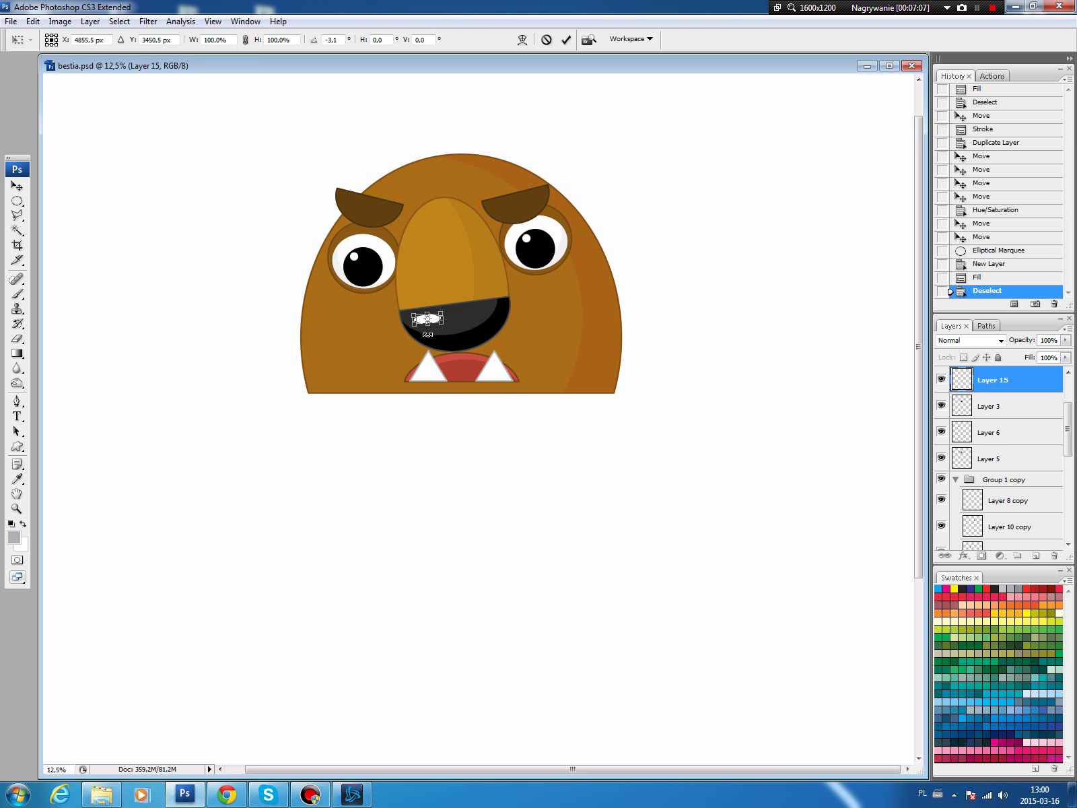
key(Return)
Move the highlight up-left and set its layer opacity to 30%
drag(428, 320, 426, 315)
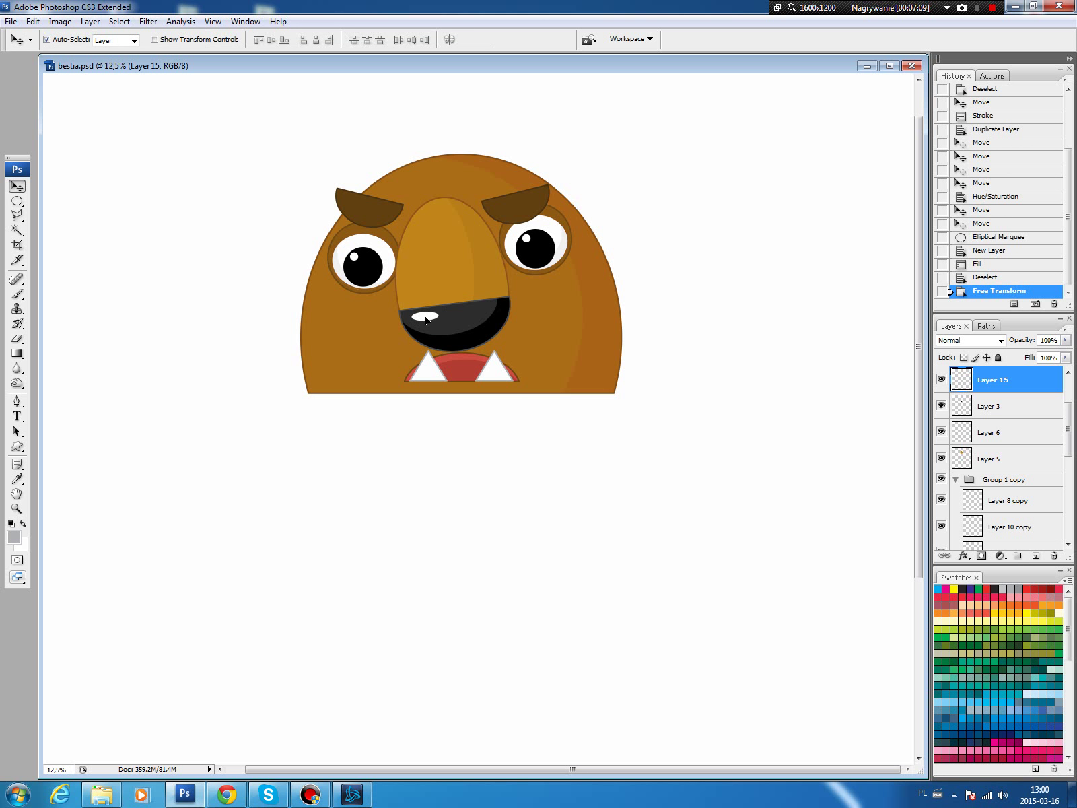
drag(1067, 342, 1016, 353)
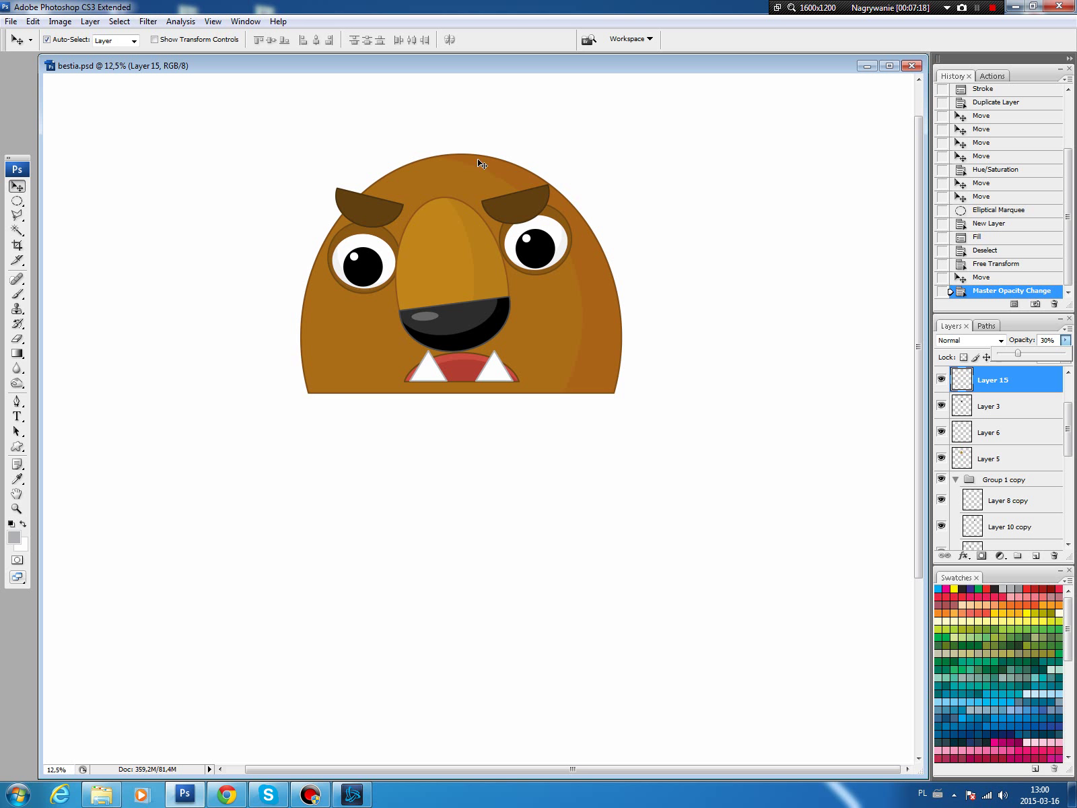
click(705, 169)
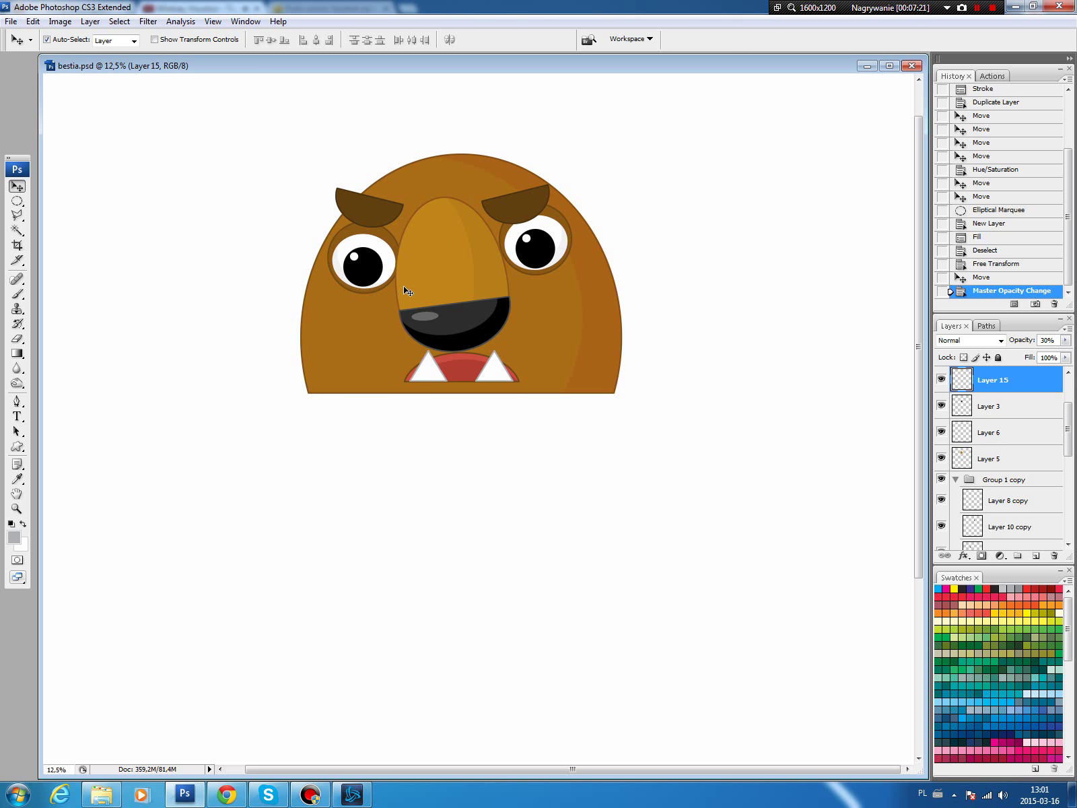
scroll(1068, 437, up, 3)
Select an ellipse over the head top and subtract its upper half
click(994, 375)
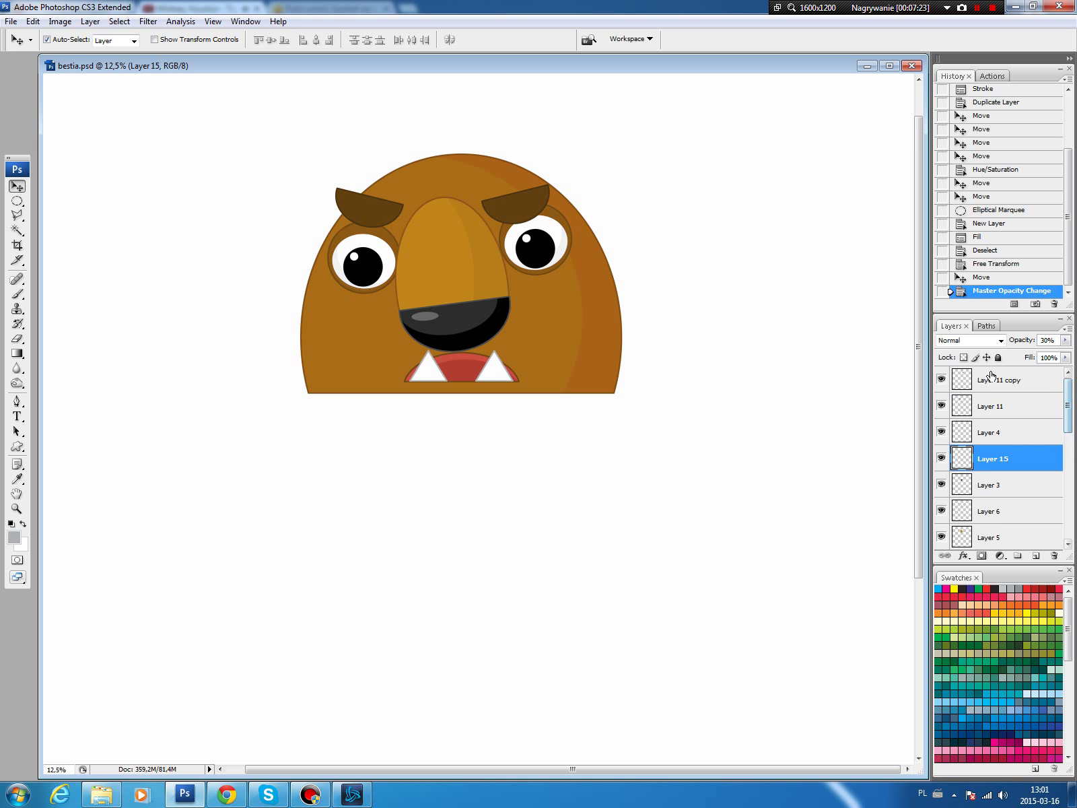
click(16, 200)
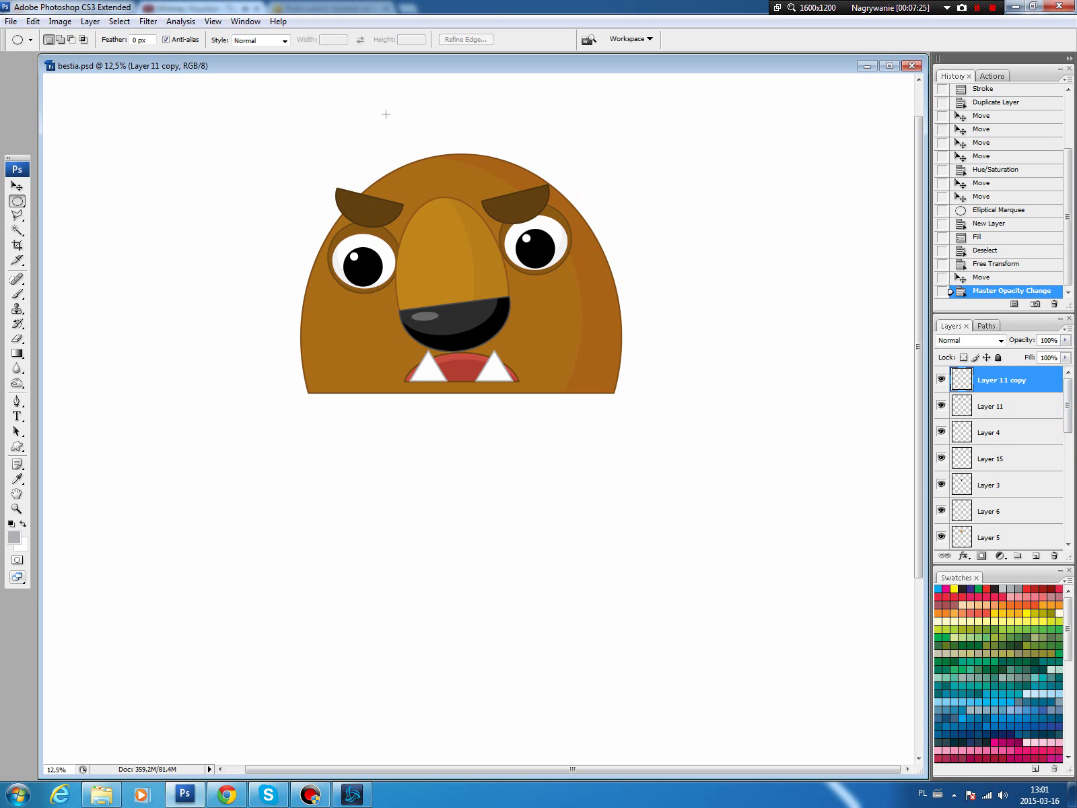
drag(420, 149, 505, 204)
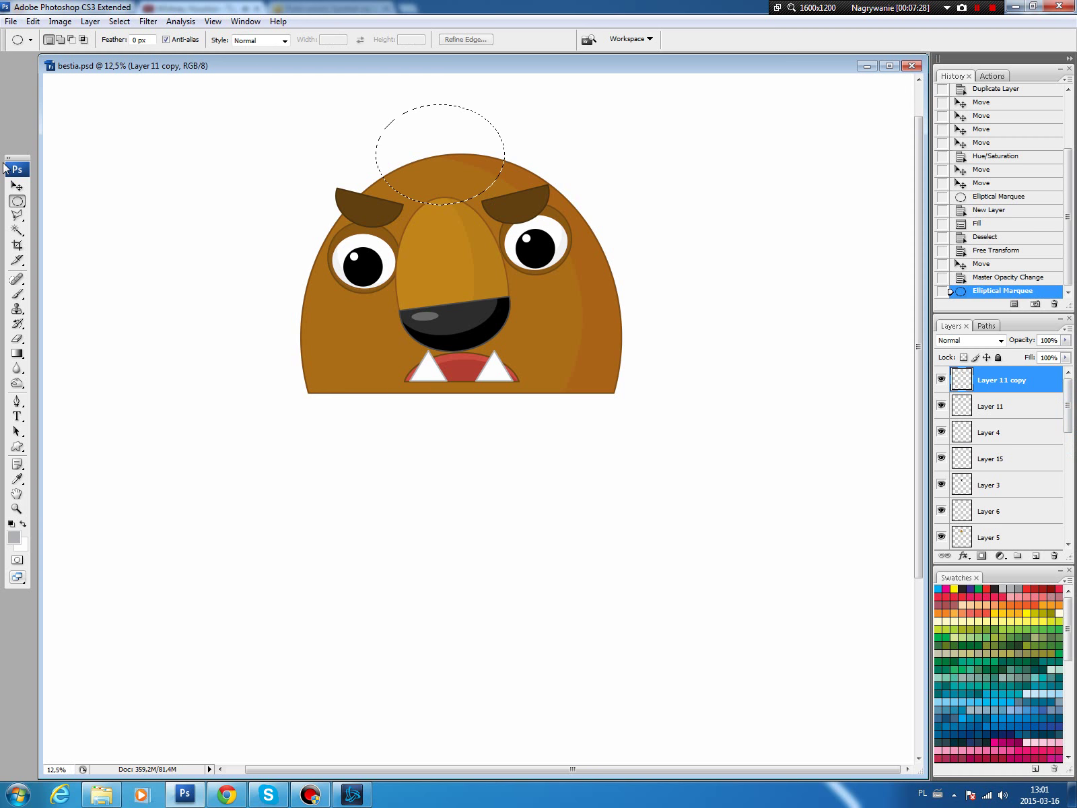
right_click(16, 202)
click(74, 200)
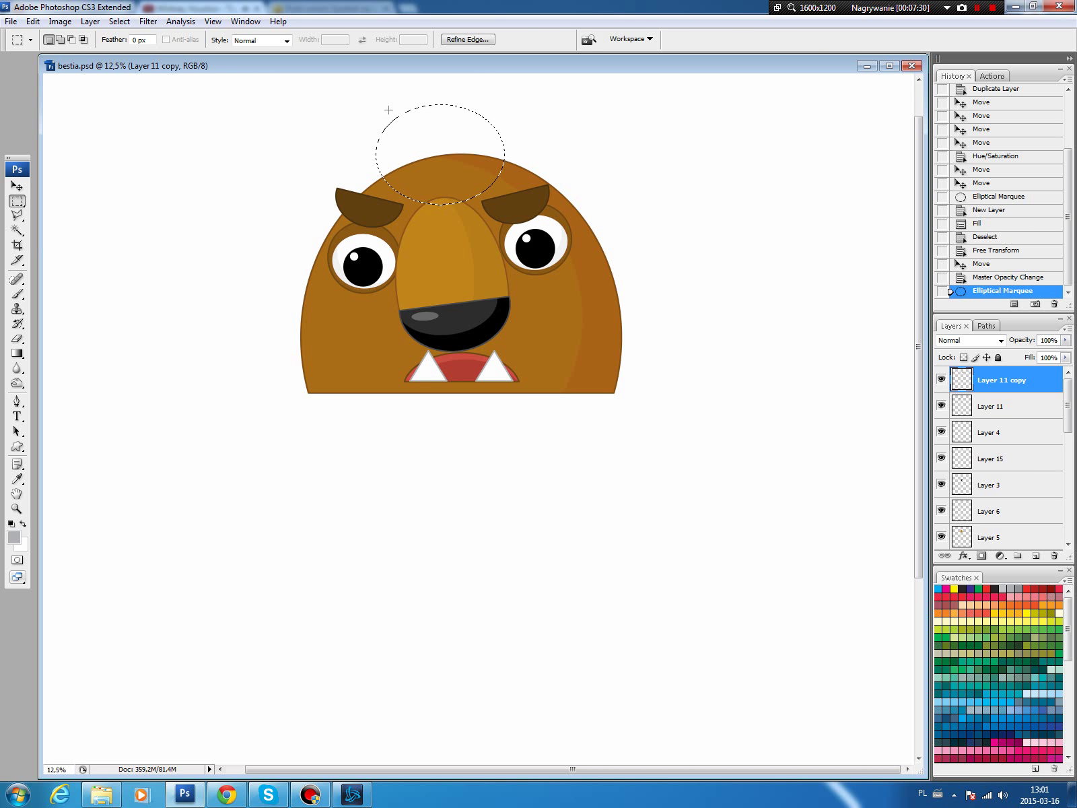
drag(360, 91, 547, 147)
Fill the half-ellipse with dark brown on new Layer 16
click(1035, 556)
key(b)
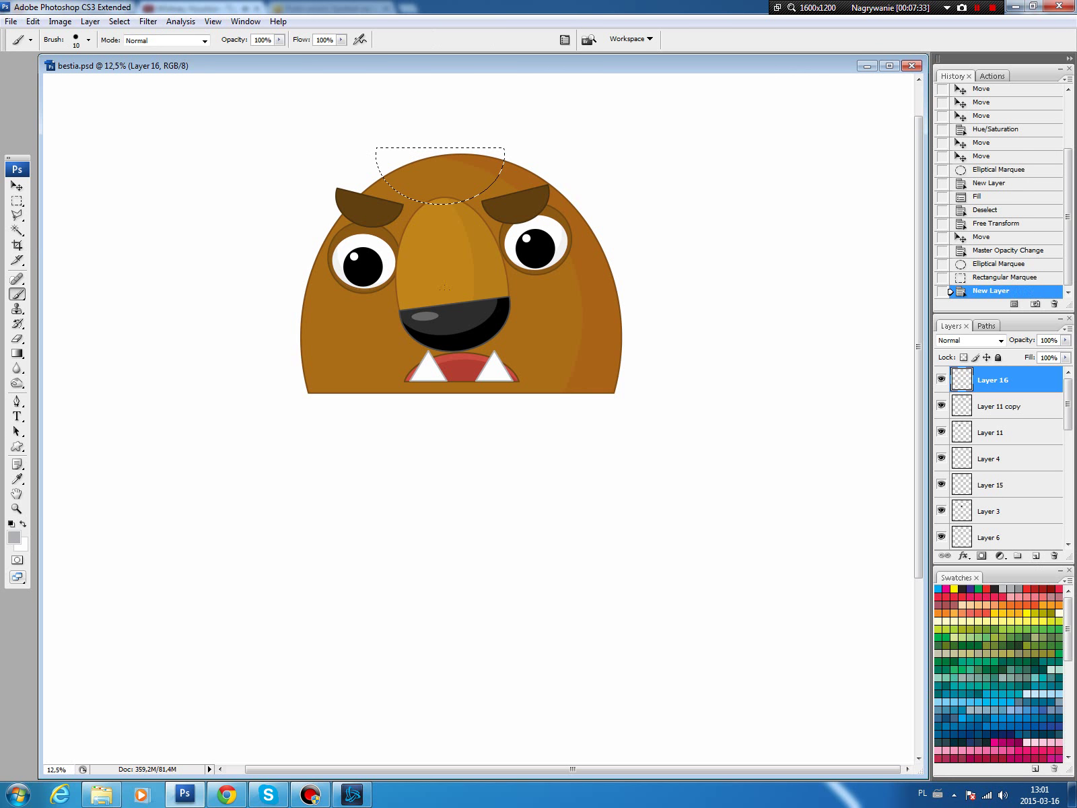
alt+click(506, 194)
key(alt+BackSpace)
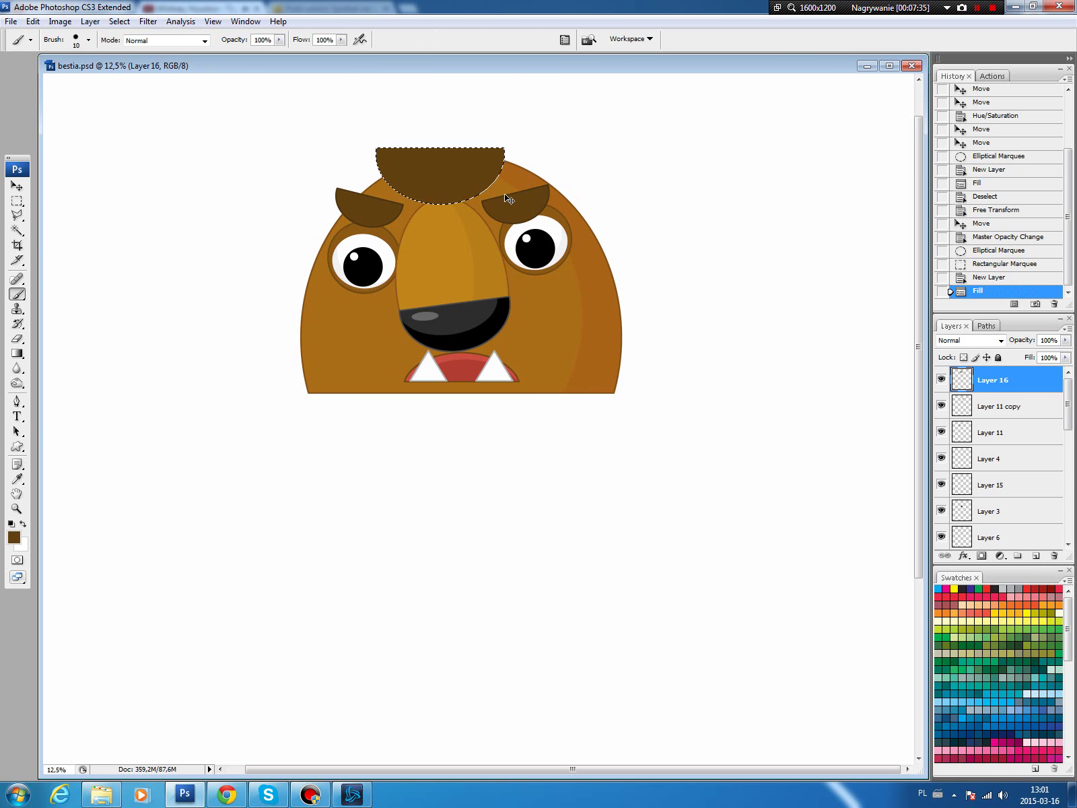
key(ctrl+d)
Lighten the tuft's upper area with Hue/Saturation (saturation +11, lightness +9)
key(m)
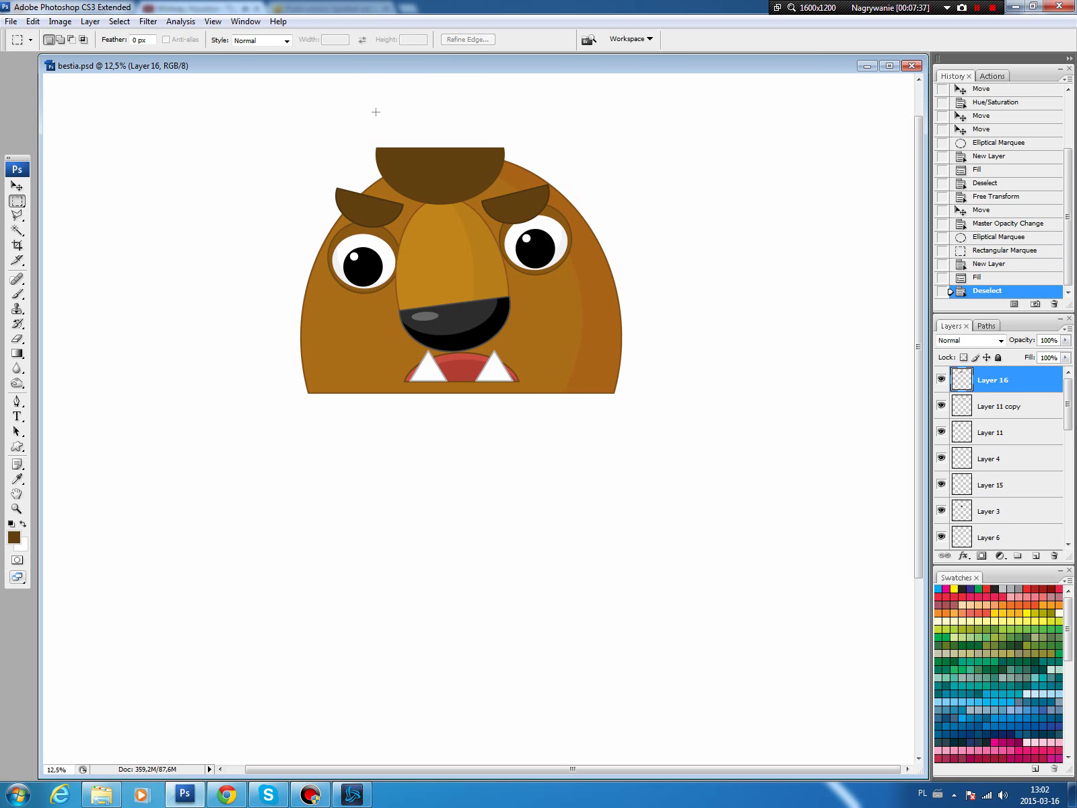
drag(10, 205, 61, 215)
mouse_move(465, 177)
mouse_down()
mouse_move(488, 183)
mouse_move(462, 175)
mouse_up()
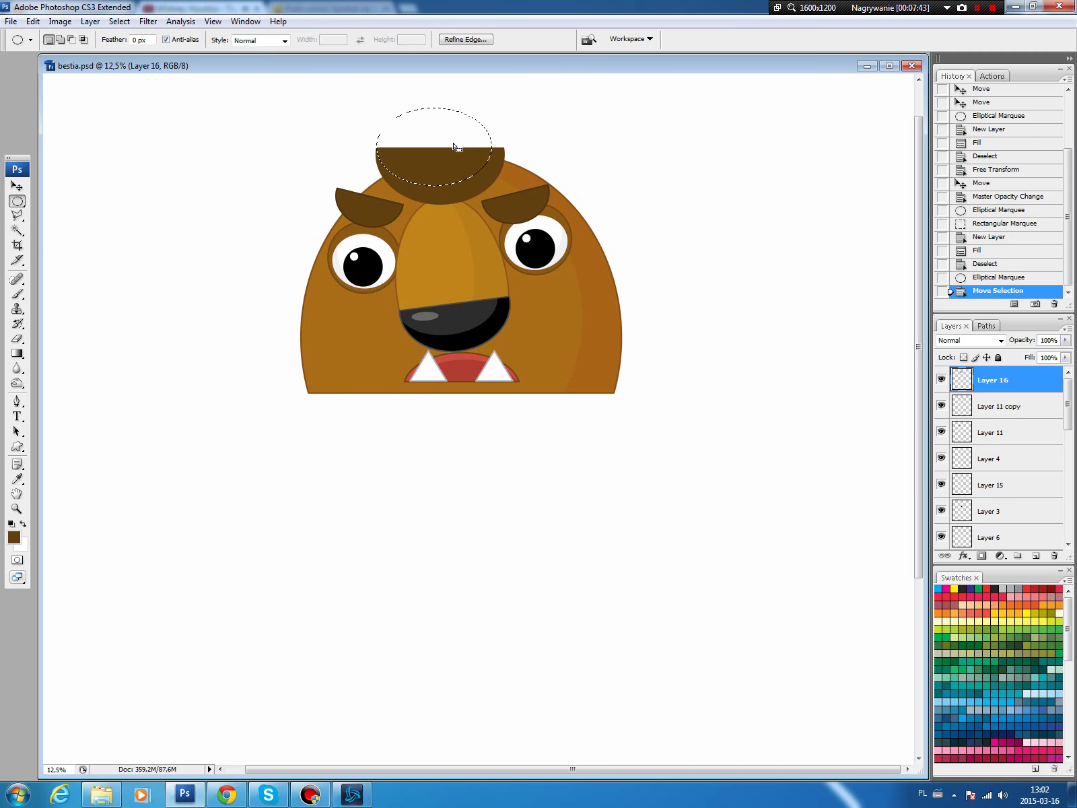
key(i)
key(ctrl+u)
drag(915, 206, 924, 207)
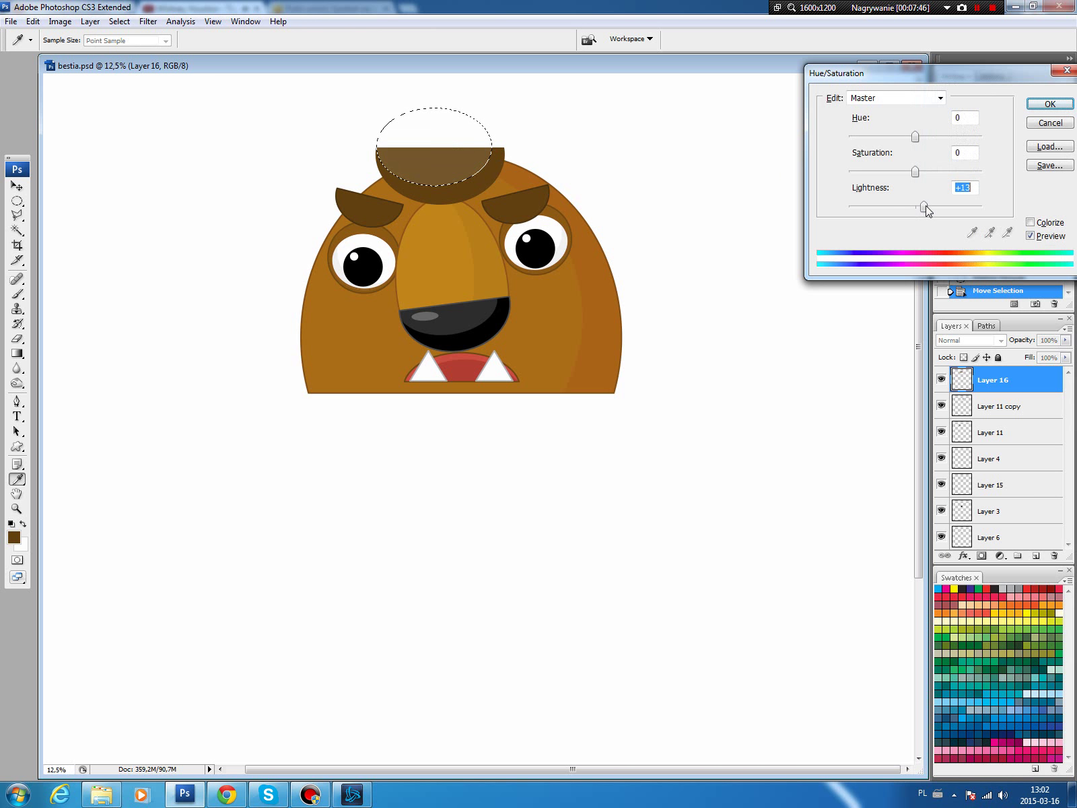
click(916, 172)
key(Return)
key(ctrl+d)
key(b)
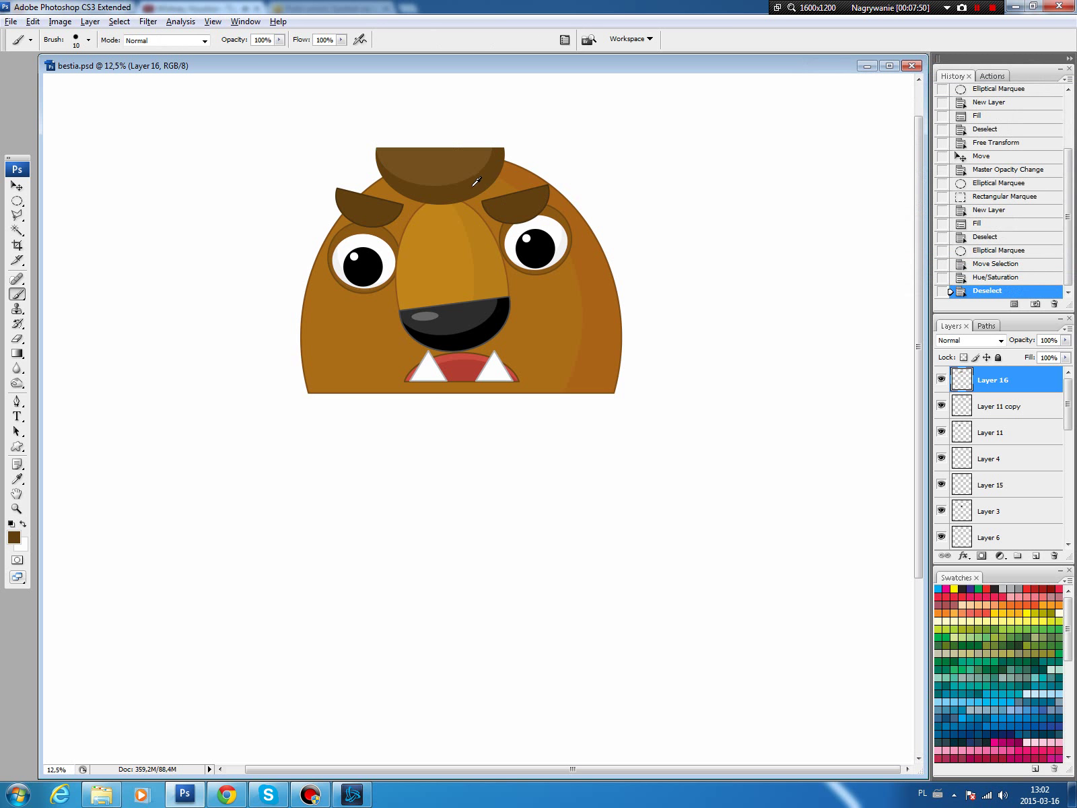
click(14, 539)
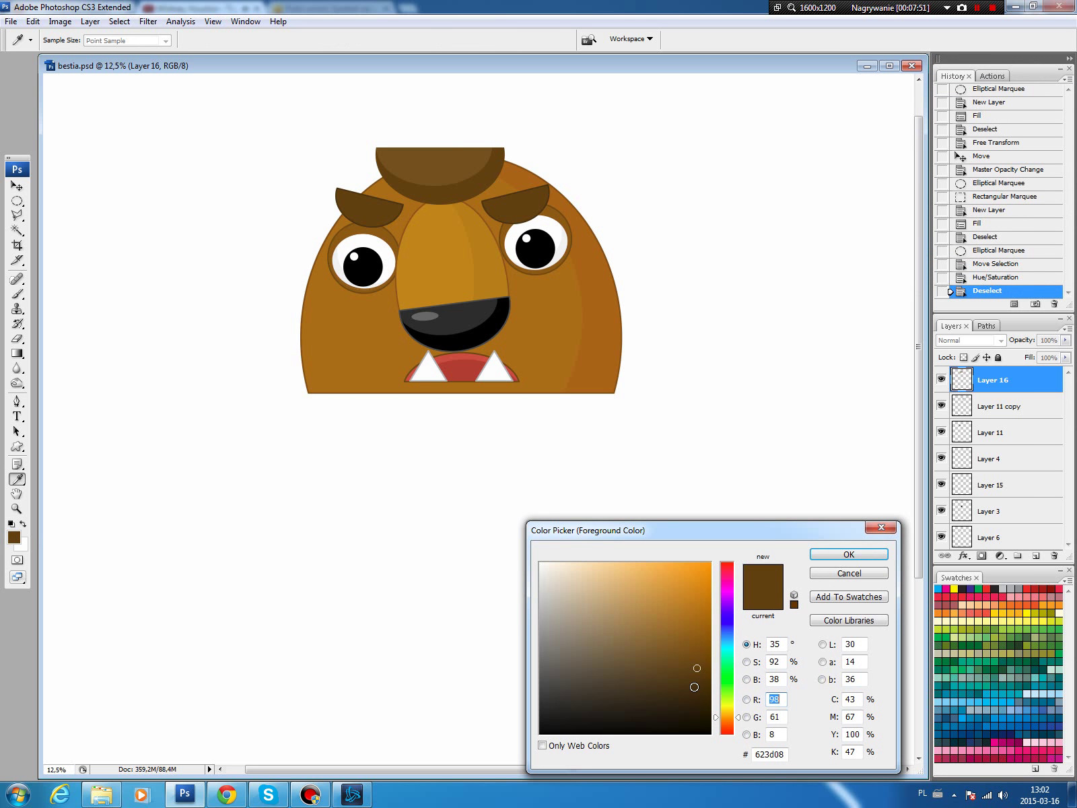
Stroke the tuft's shape with a darker brown outline on new Layer 17
click(694, 687)
click(849, 554)
ctrl+click(968, 382)
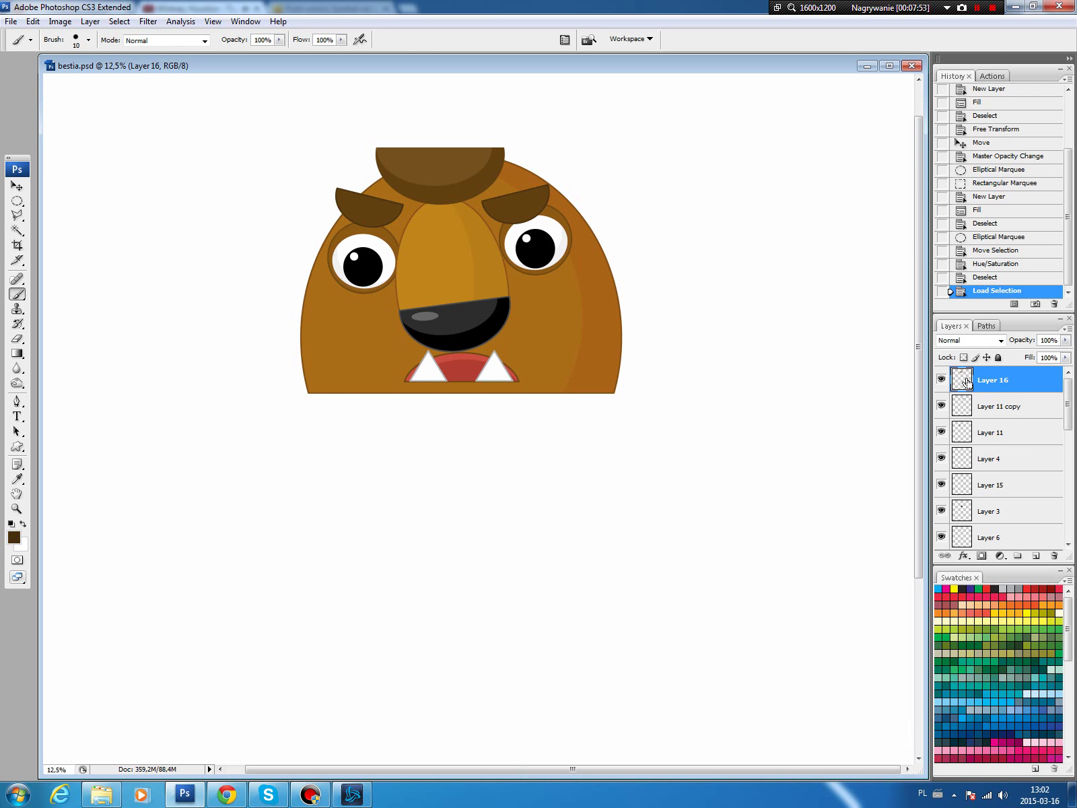
click(1035, 556)
click(32, 21)
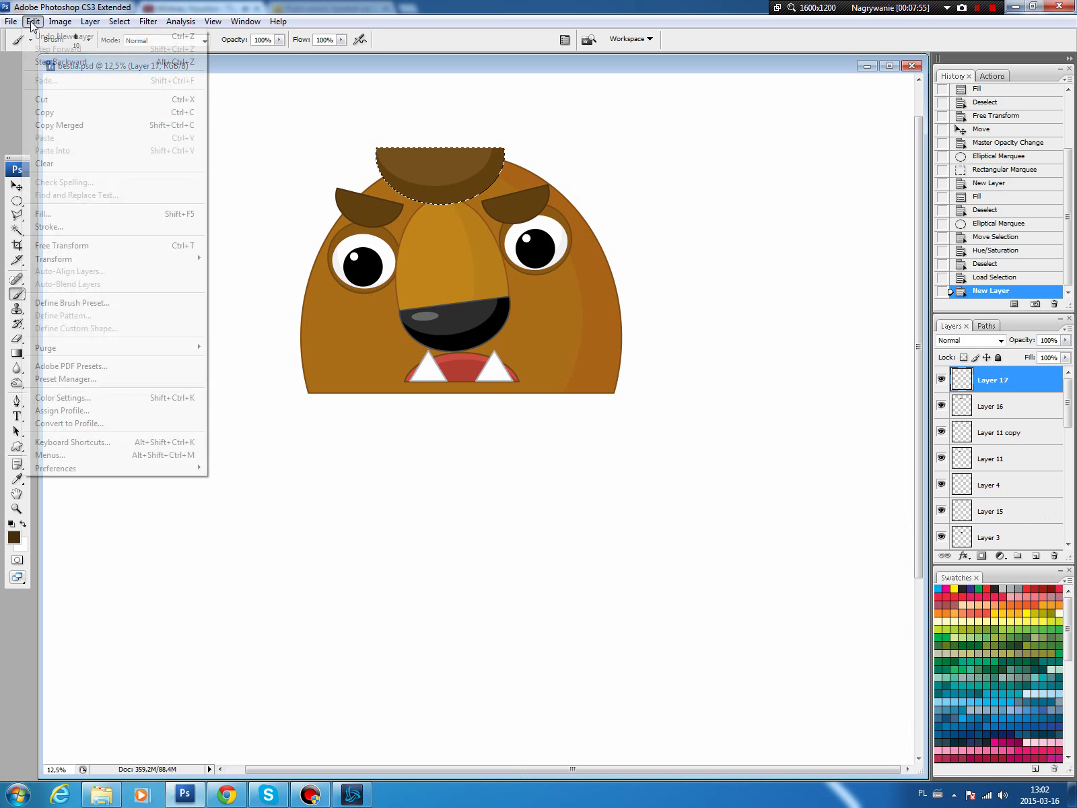
click(49, 226)
click(618, 225)
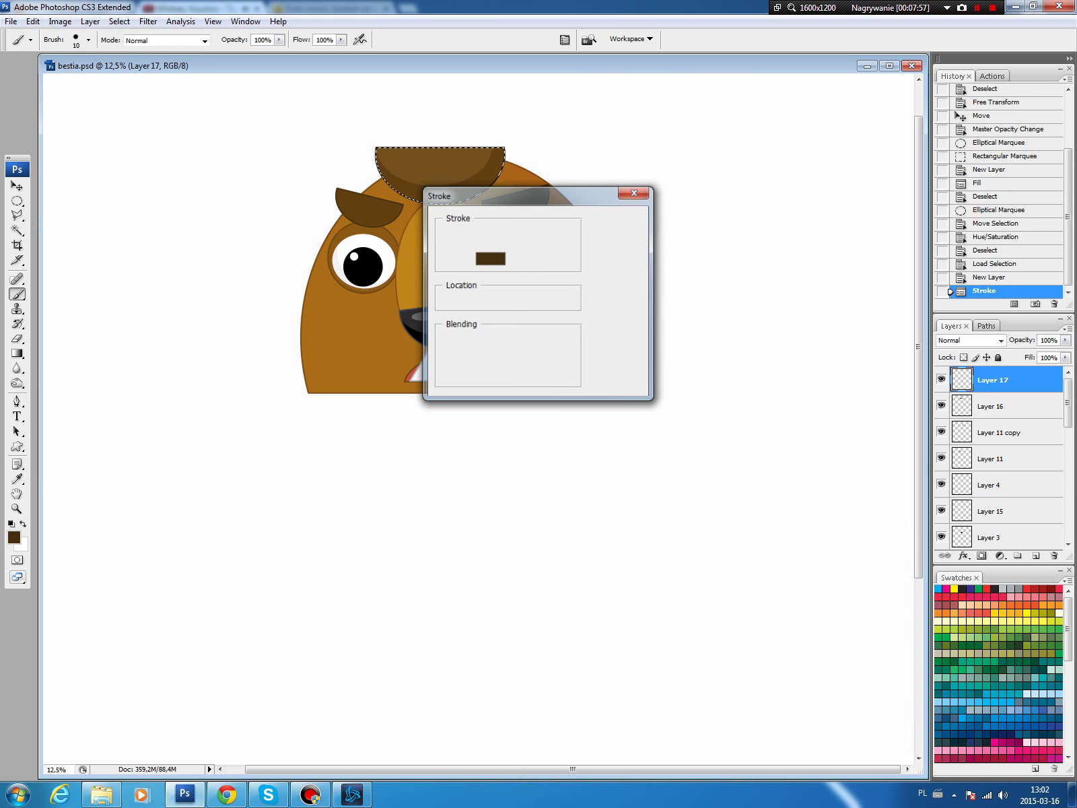
key(ctrl+d)
key(v)
Link Layers 16 and 17, rotate the tuft about 5.5° and move it up-left
shift+click(995, 406)
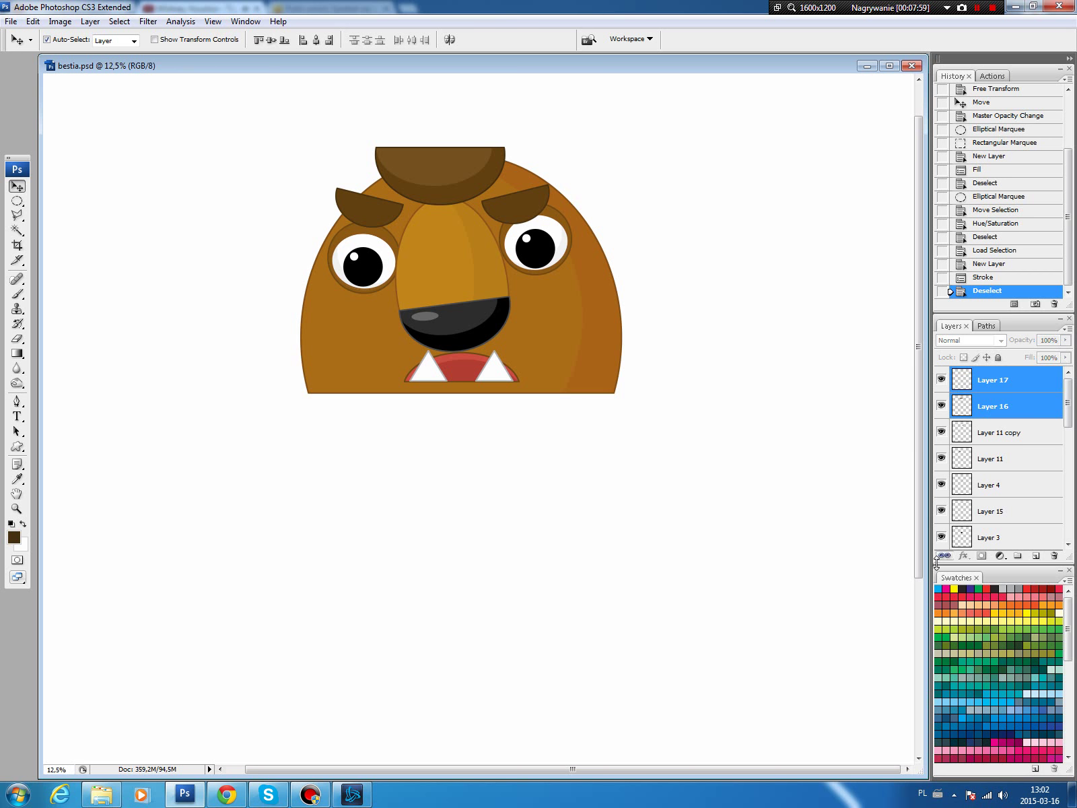
click(945, 556)
key(ctrl+t)
drag(608, 163, 592, 180)
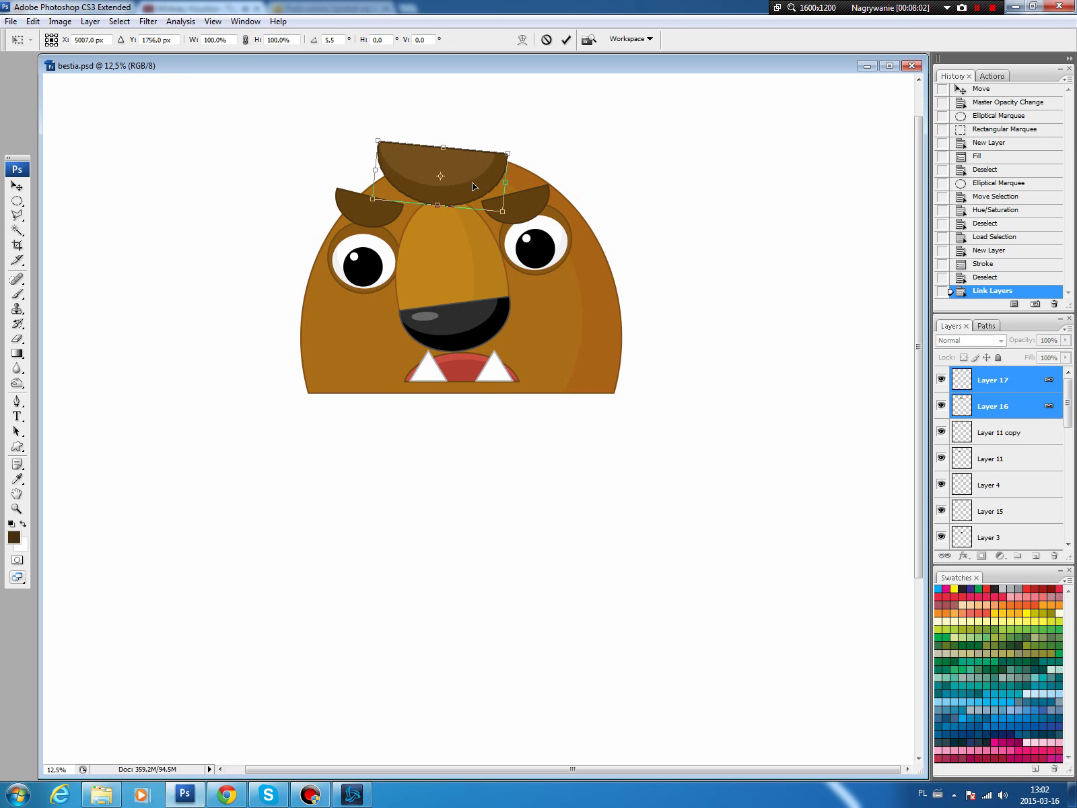
drag(473, 186, 475, 179)
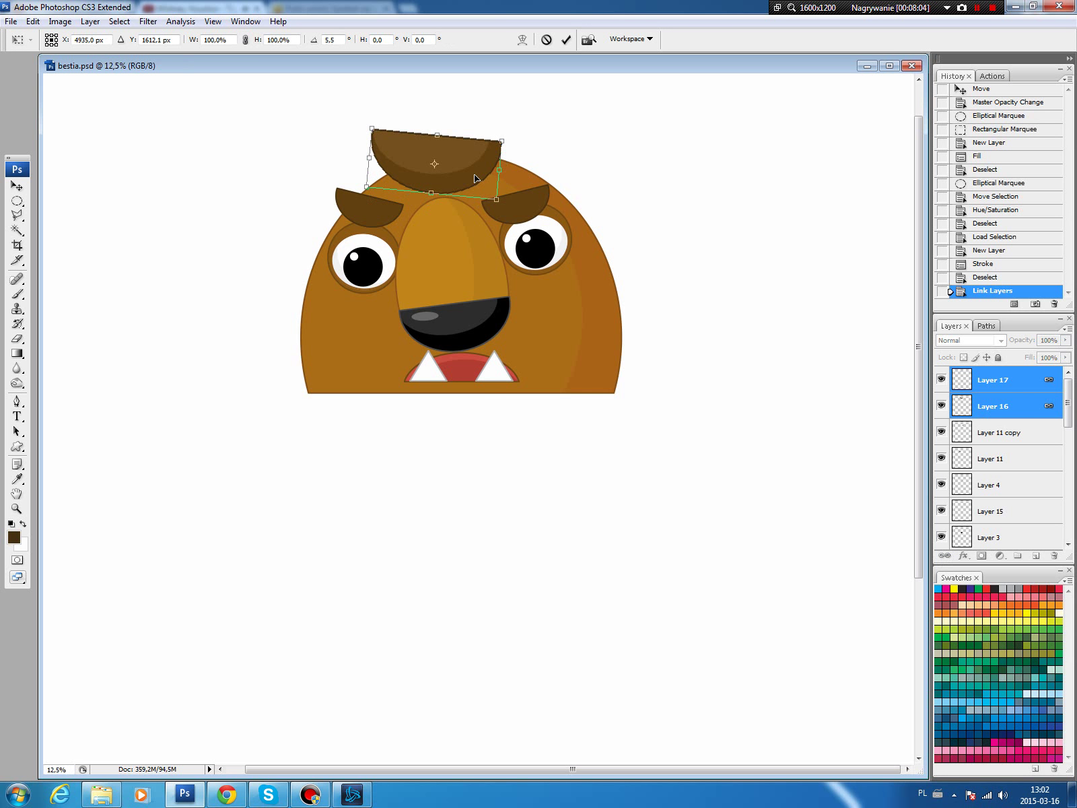
key(Return)
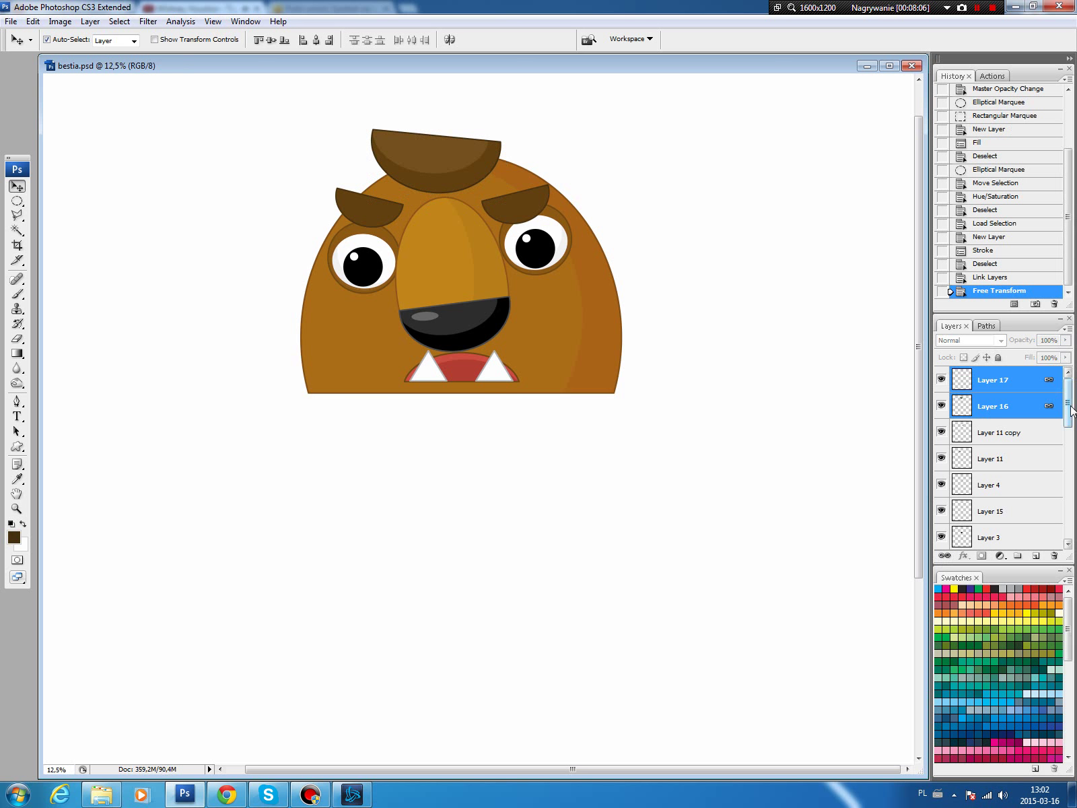
drag(1068, 397, 1069, 511)
click(1006, 537)
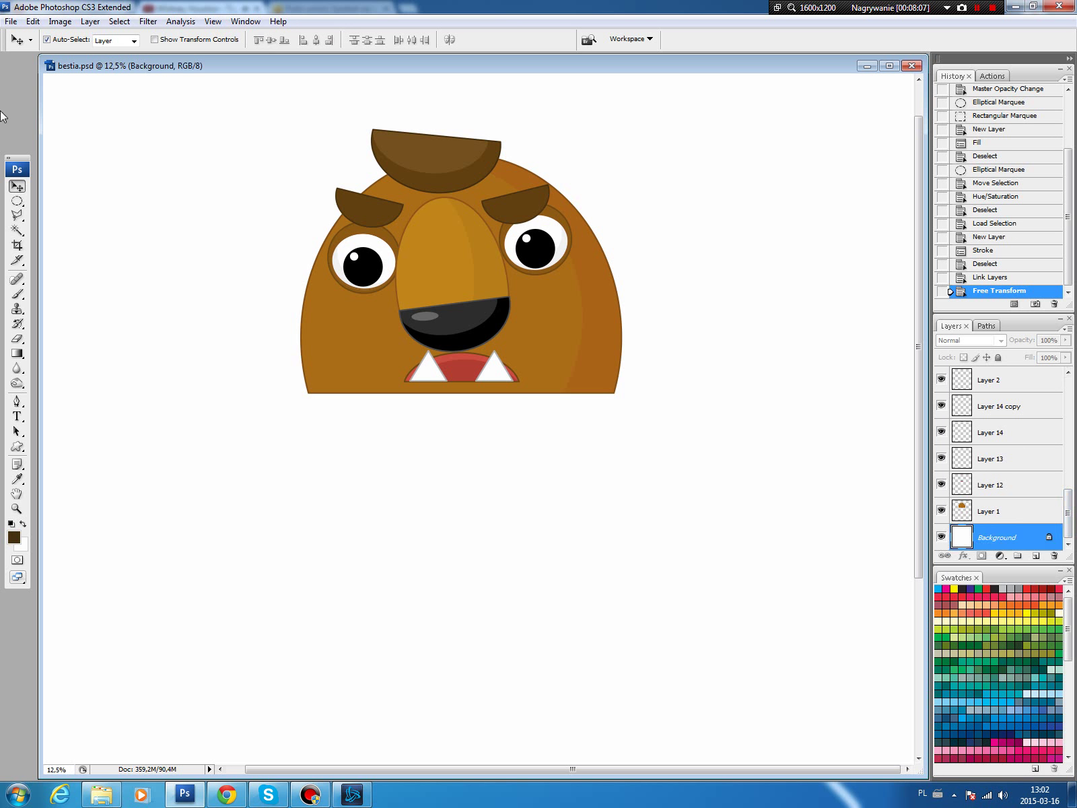
Fill a brown circle at the head's upper left on a new layer
click(17, 201)
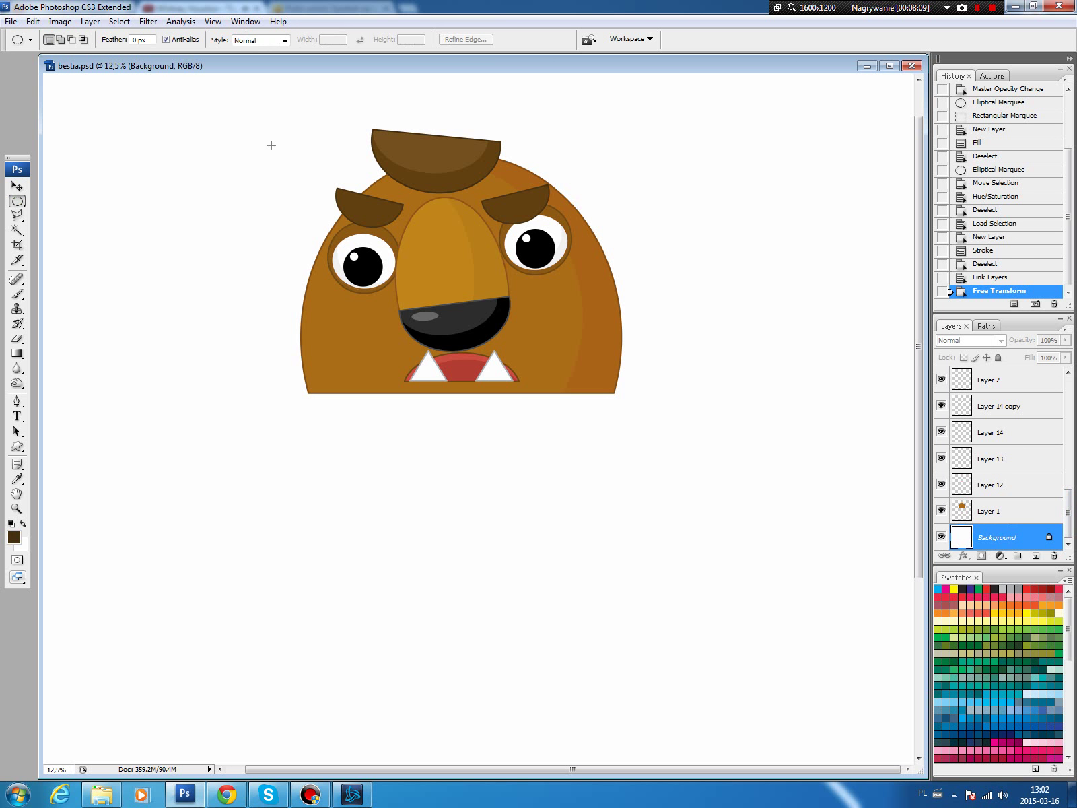
drag(348, 223, 399, 278)
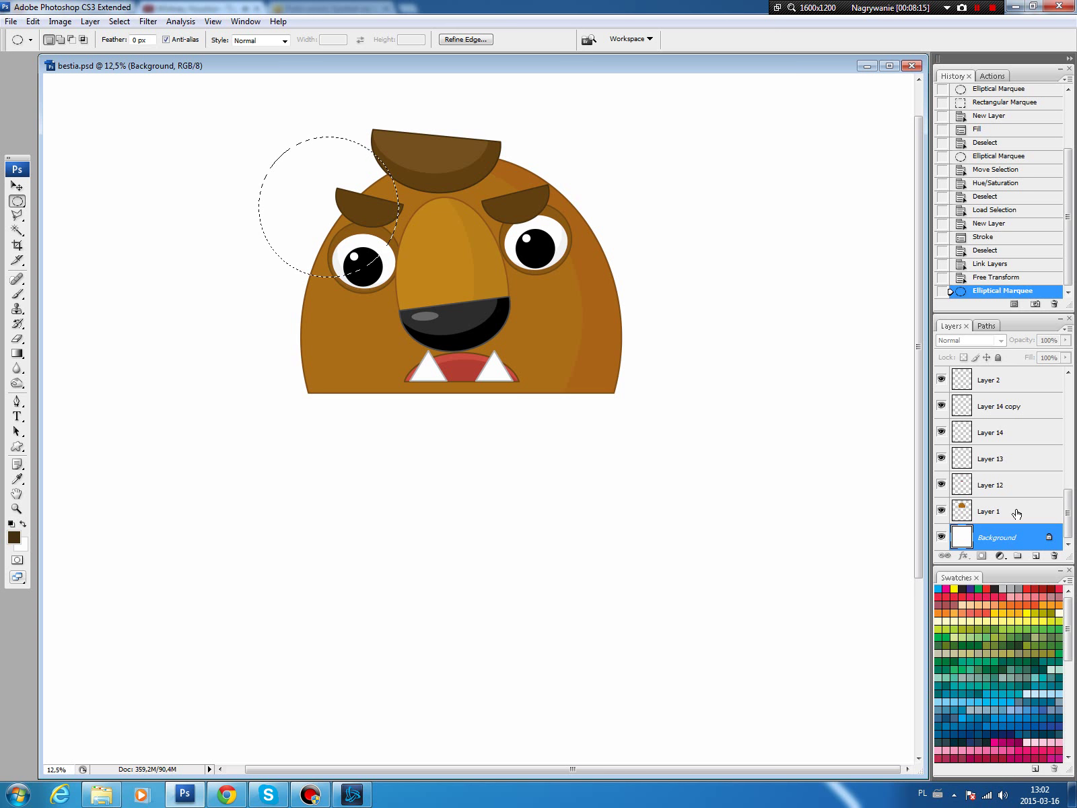
click(1035, 558)
key(b)
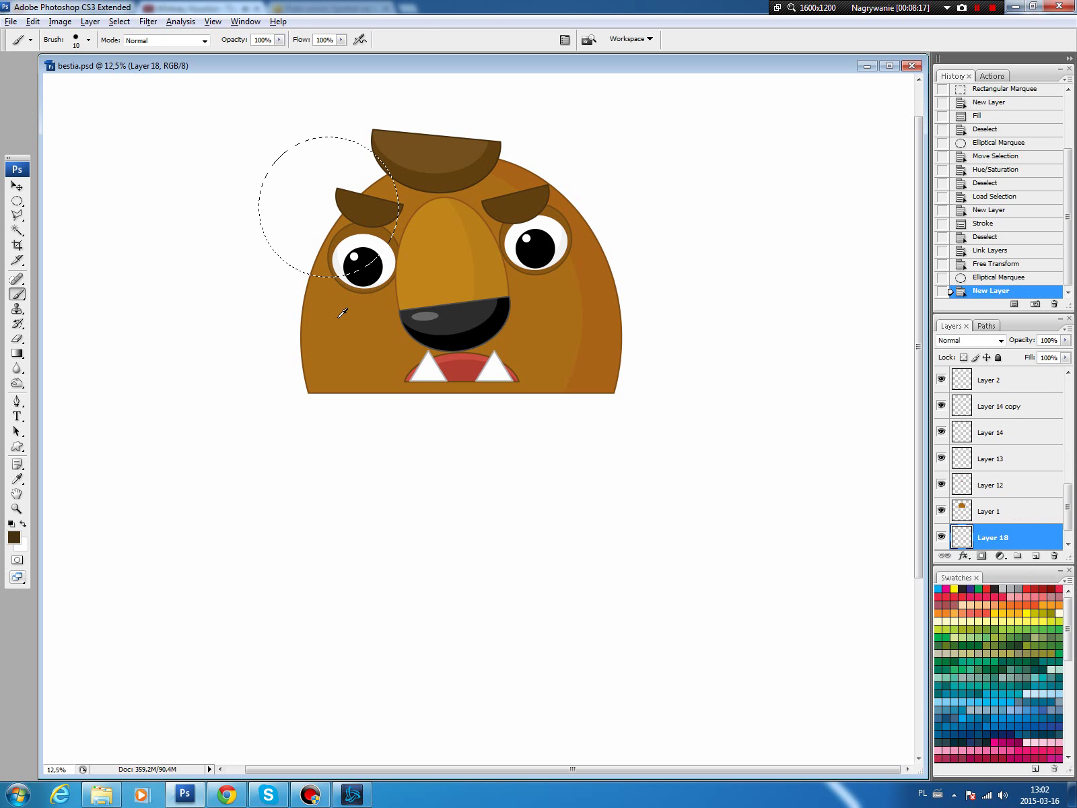
alt+click(340, 288)
key(alt+BackSpace)
key(ctrl+d)
Cut away part of the brown circle using a four-point pen path selection
key(p)
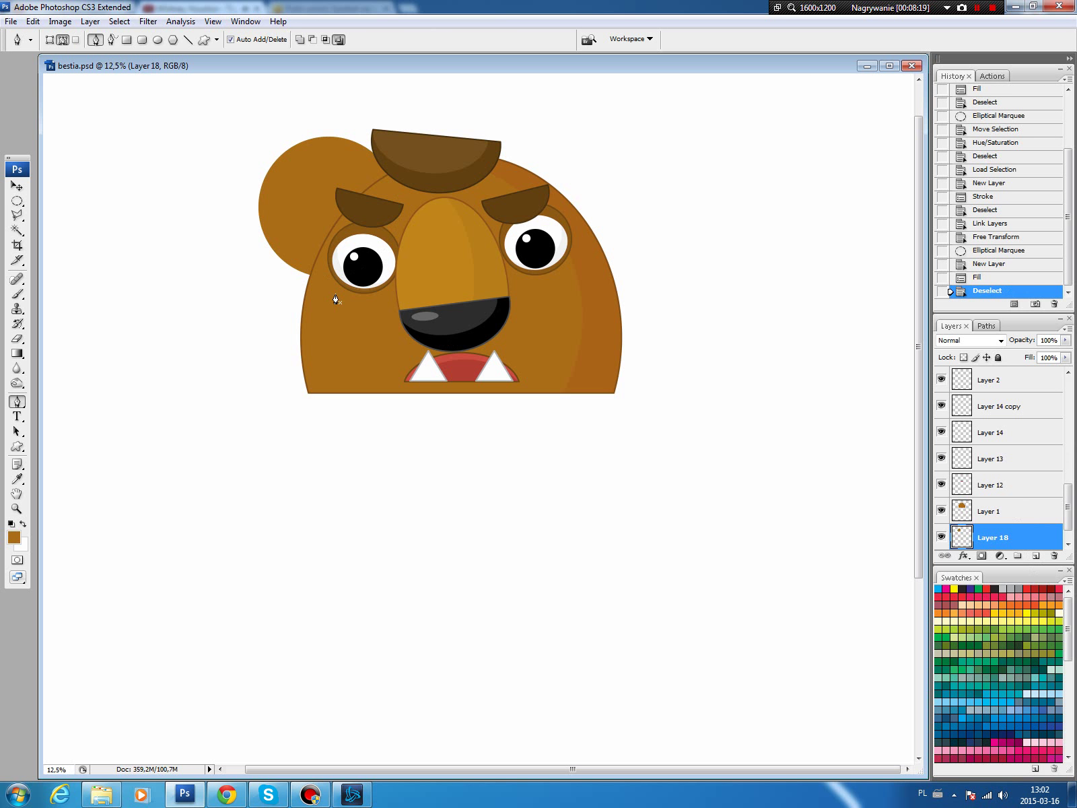
click(265, 156)
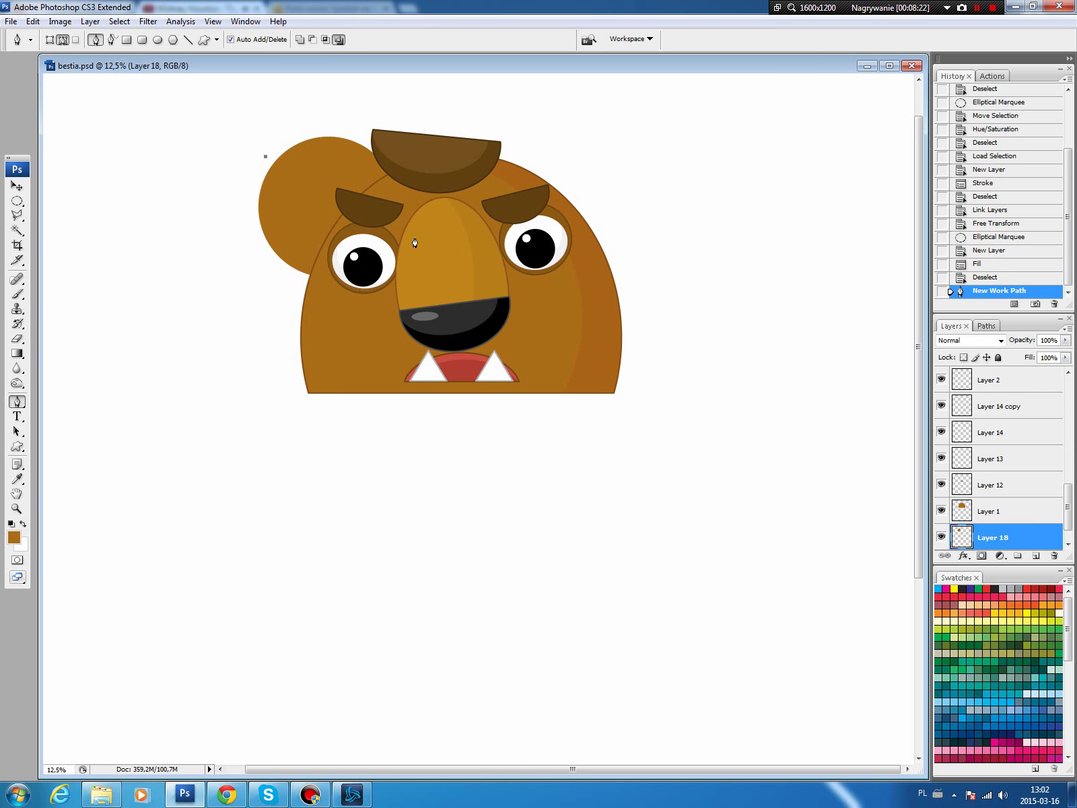
click(428, 237)
click(460, 128)
click(297, 81)
click(265, 157)
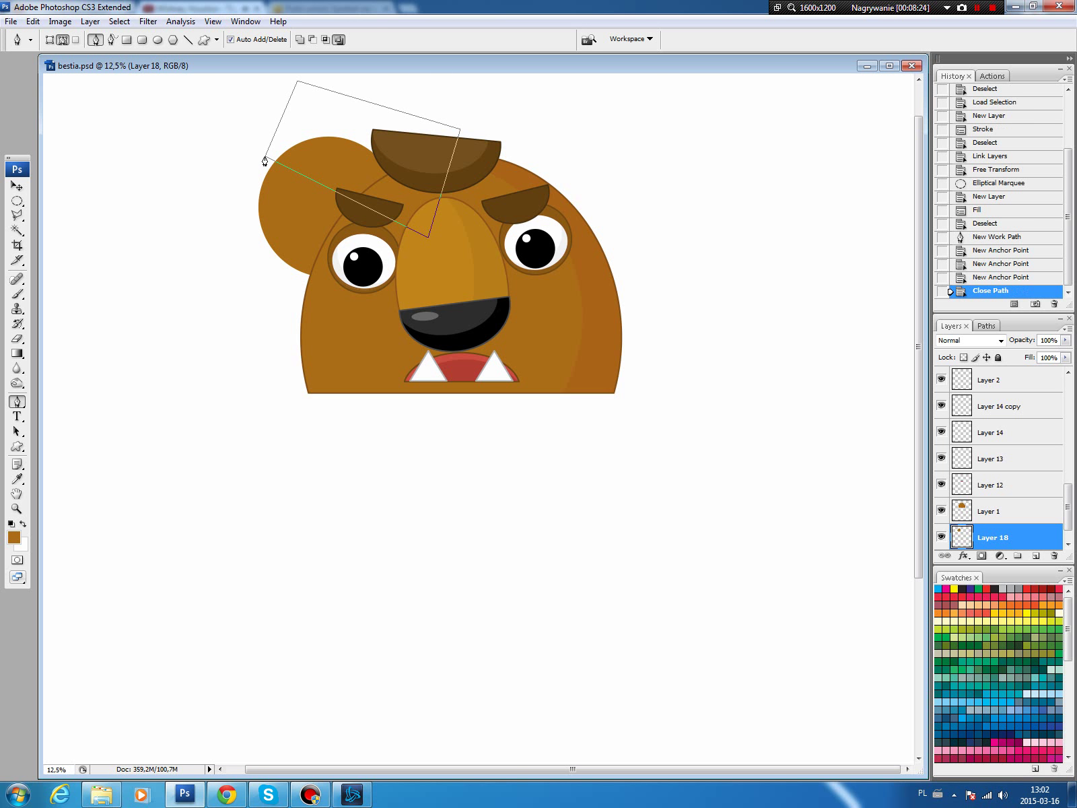
click(981, 326)
key(ctrl+Return)
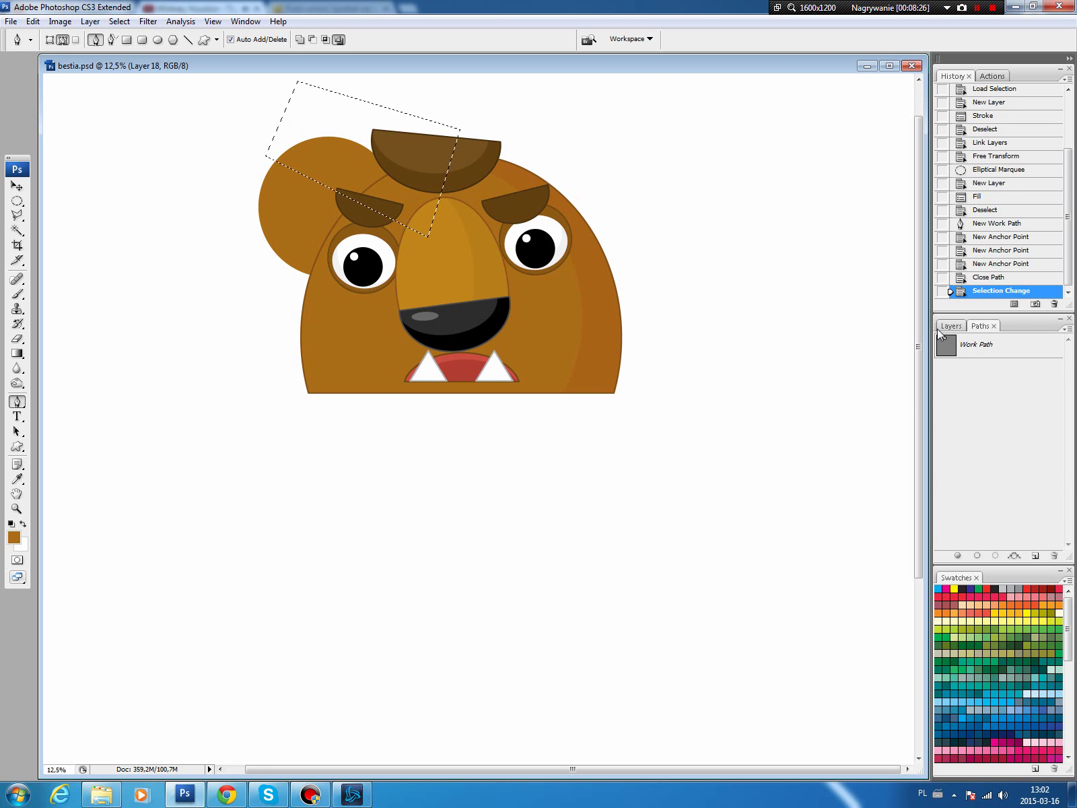
key(Delete)
key(ctrl+d)
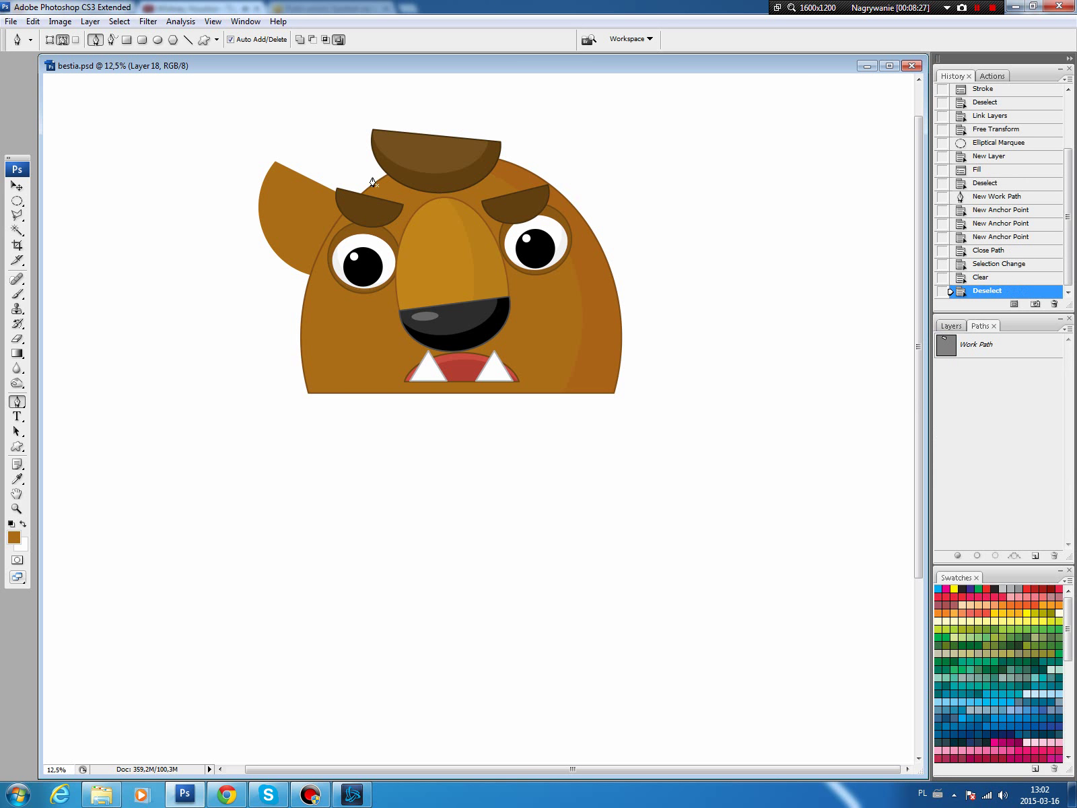
Trim the circle with a second curved path cut, then shift the pointed ear up-right
click(373, 181)
click(297, 311)
click(317, 385)
click(495, 225)
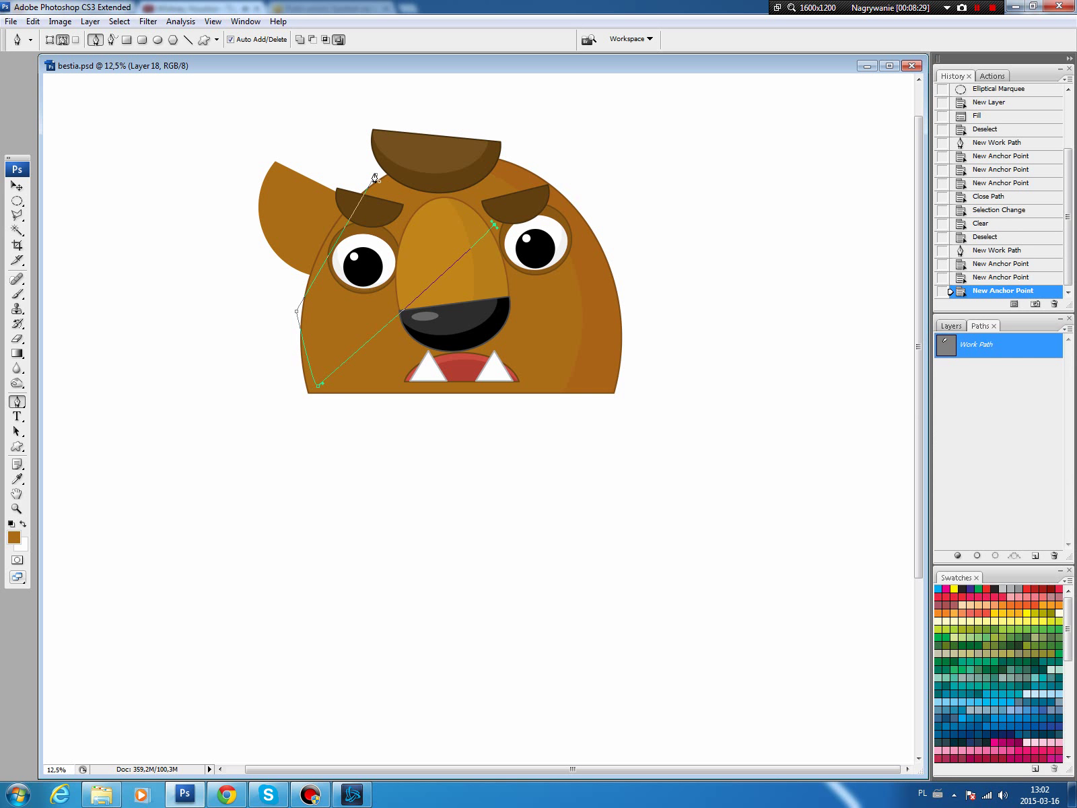
drag(375, 178, 388, 191)
ctrl+click(977, 344)
key(Delete)
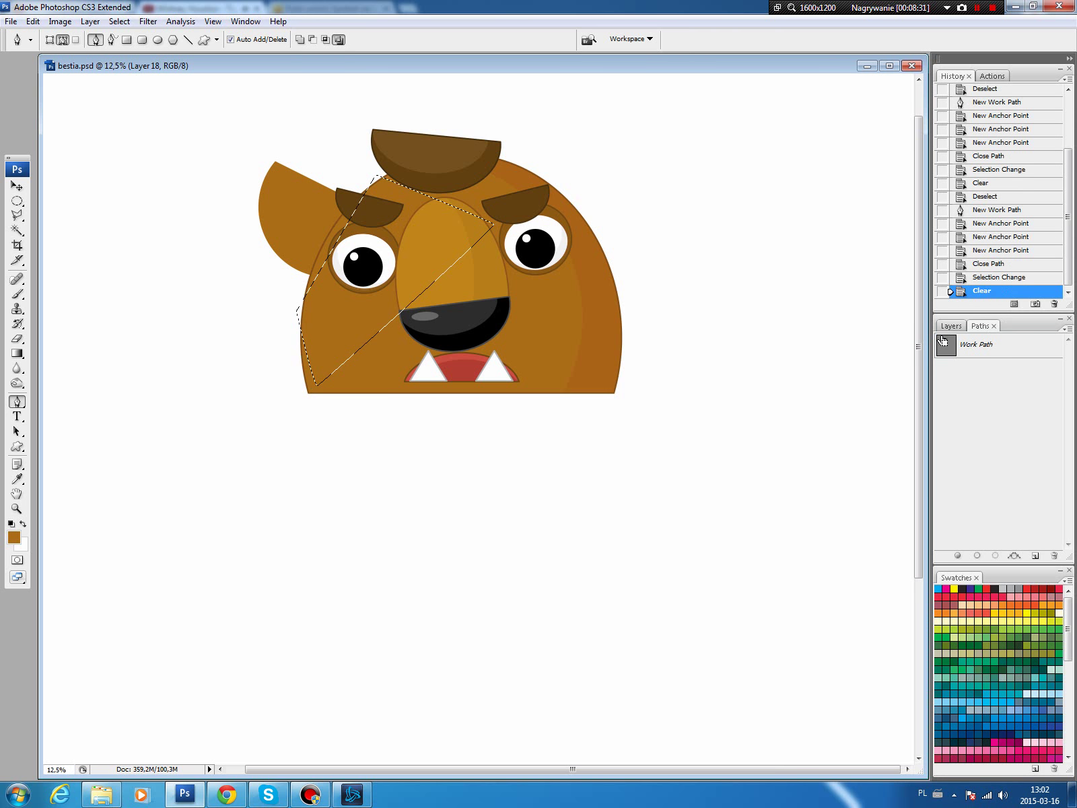
key(ctrl+d)
key(v)
drag(292, 228, 315, 201)
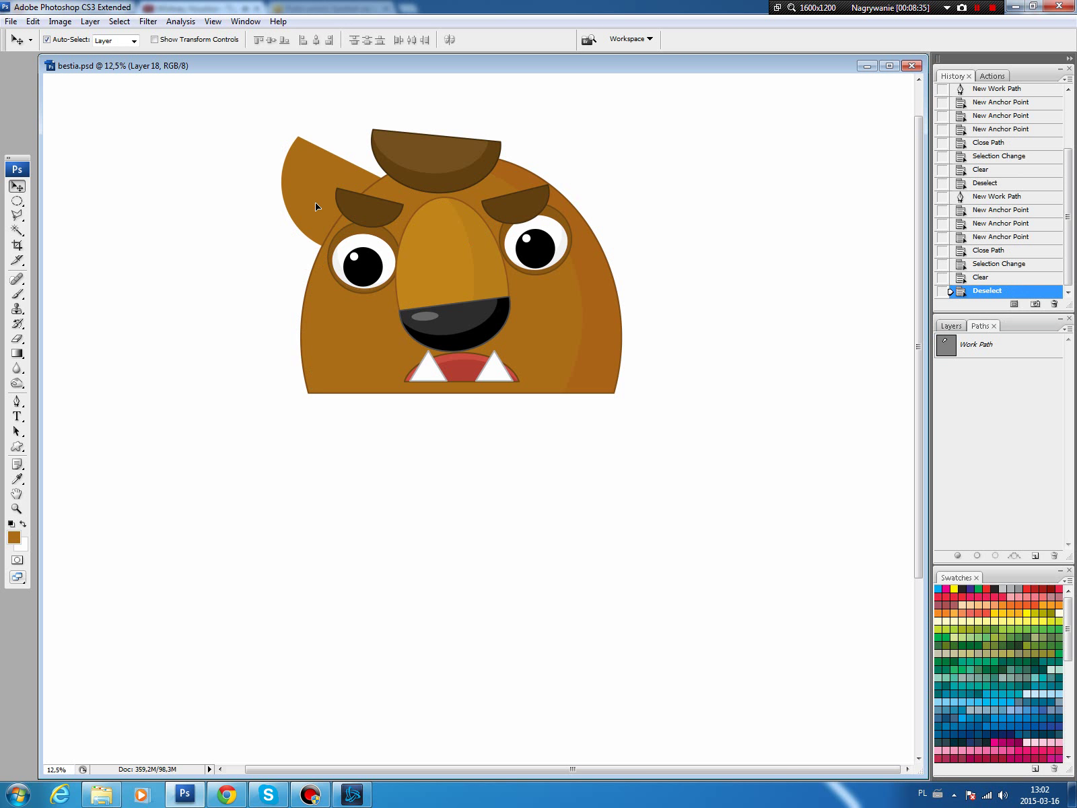
Duplicate the ear layer and scale the copy down to about 79%
click(952, 326)
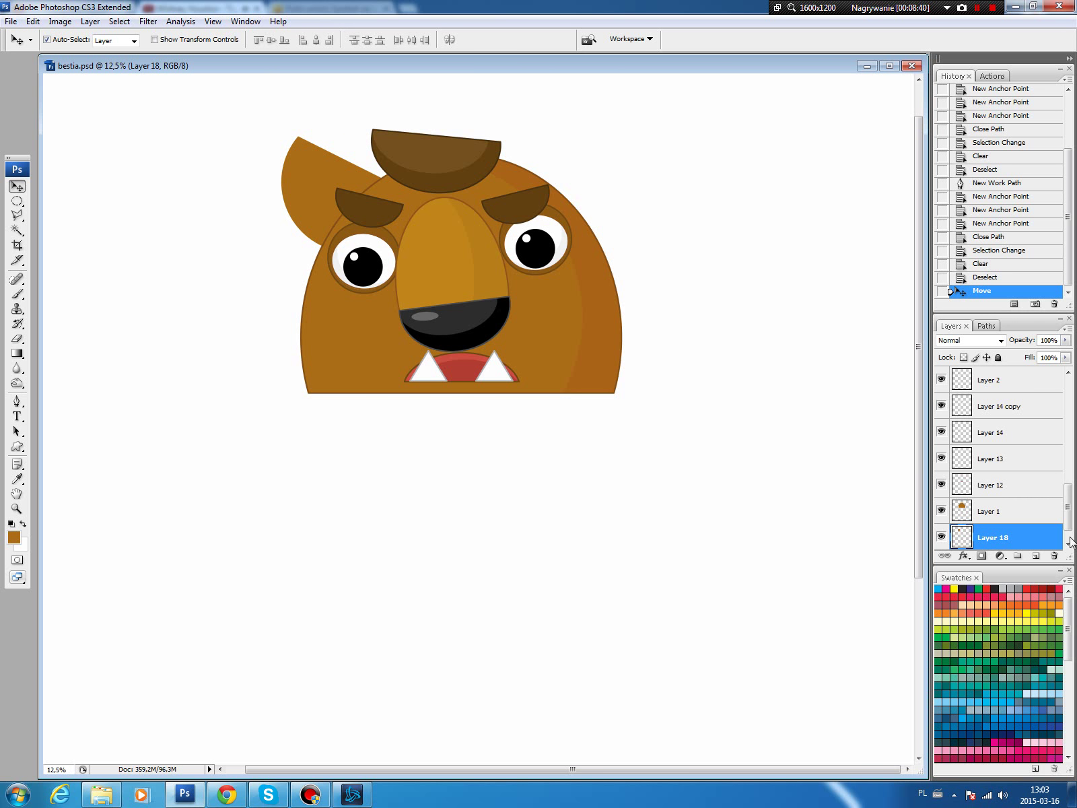
key(ctrl+j)
key(ctrl+t)
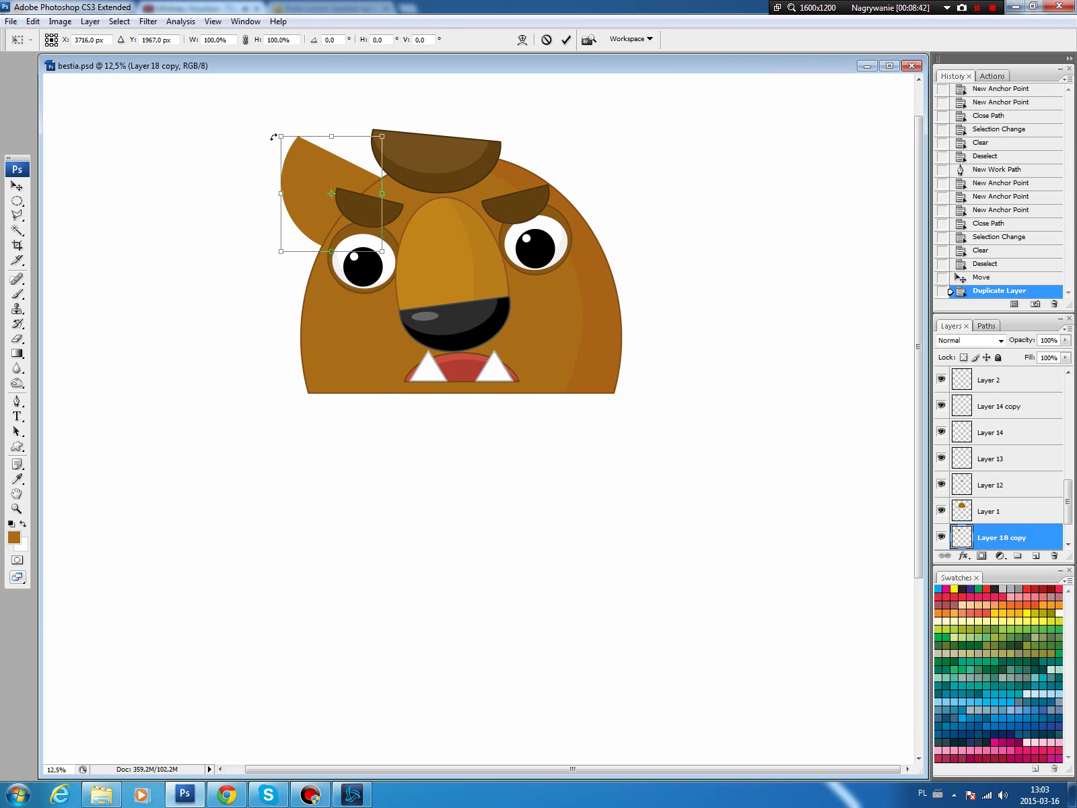
drag(273, 138, 296, 167)
drag(384, 159, 362, 179)
key(Return)
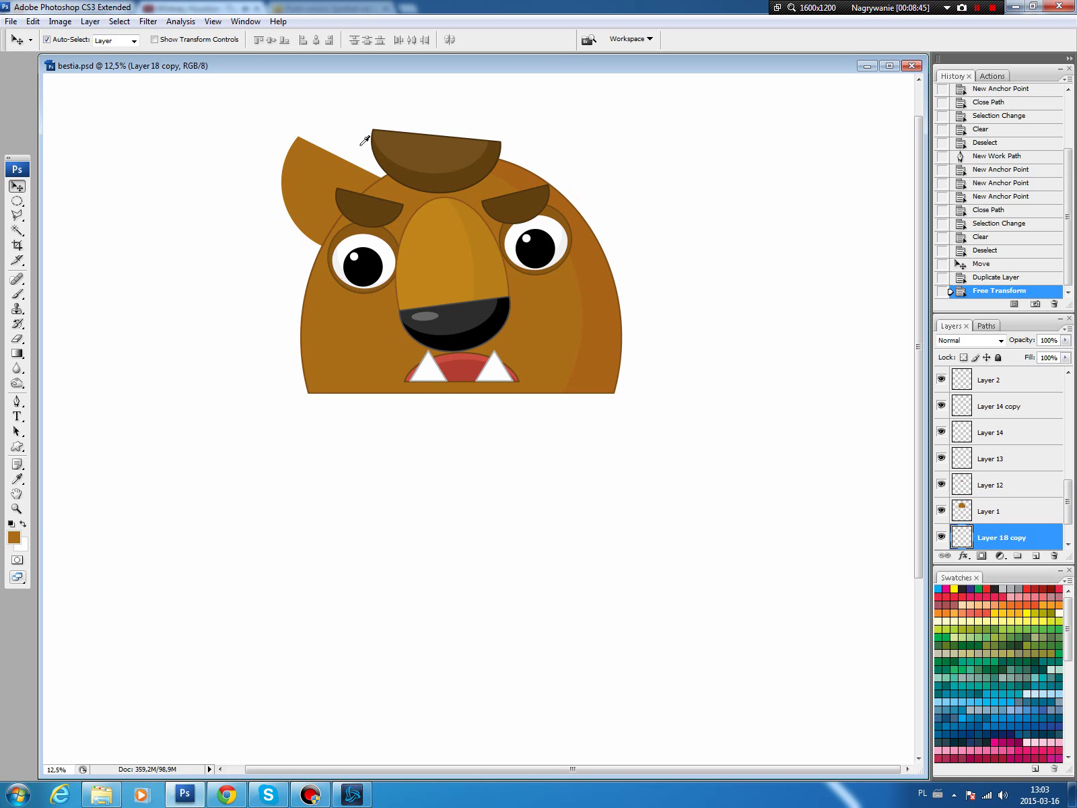
Darken the ear copy with Hue/Saturation lightness -24 to form the inner ear
key(ctrl+u)
drag(915, 206, 902, 206)
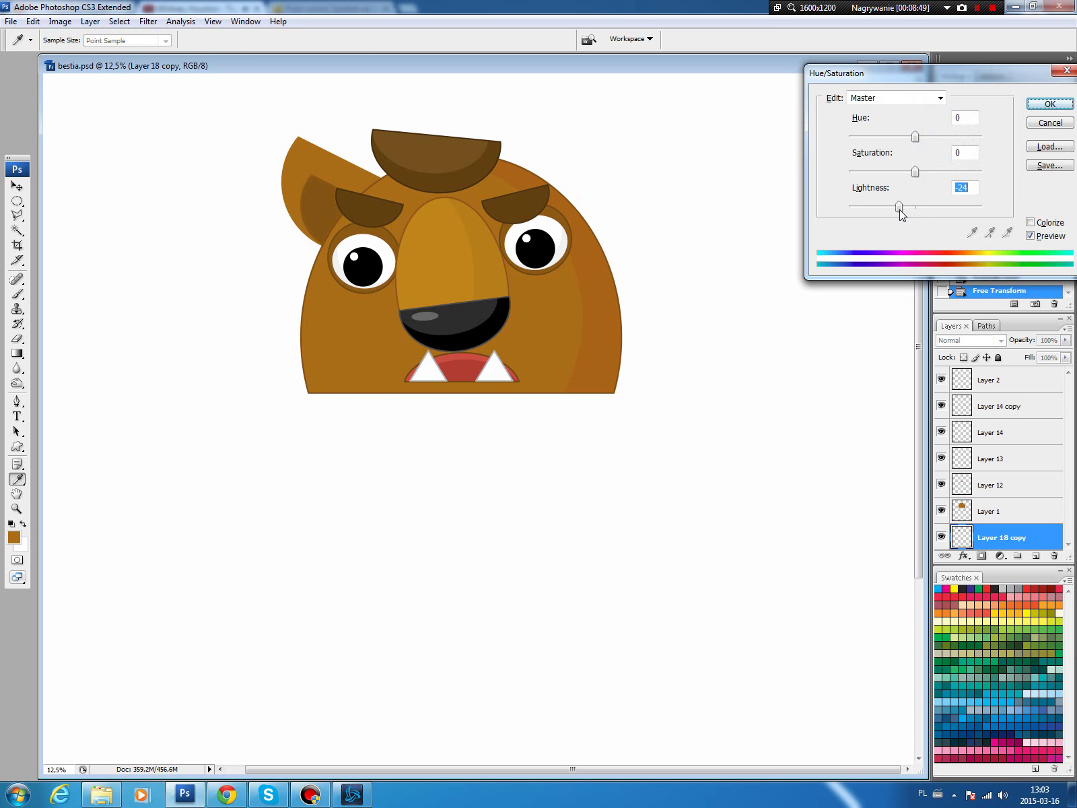
click(1051, 104)
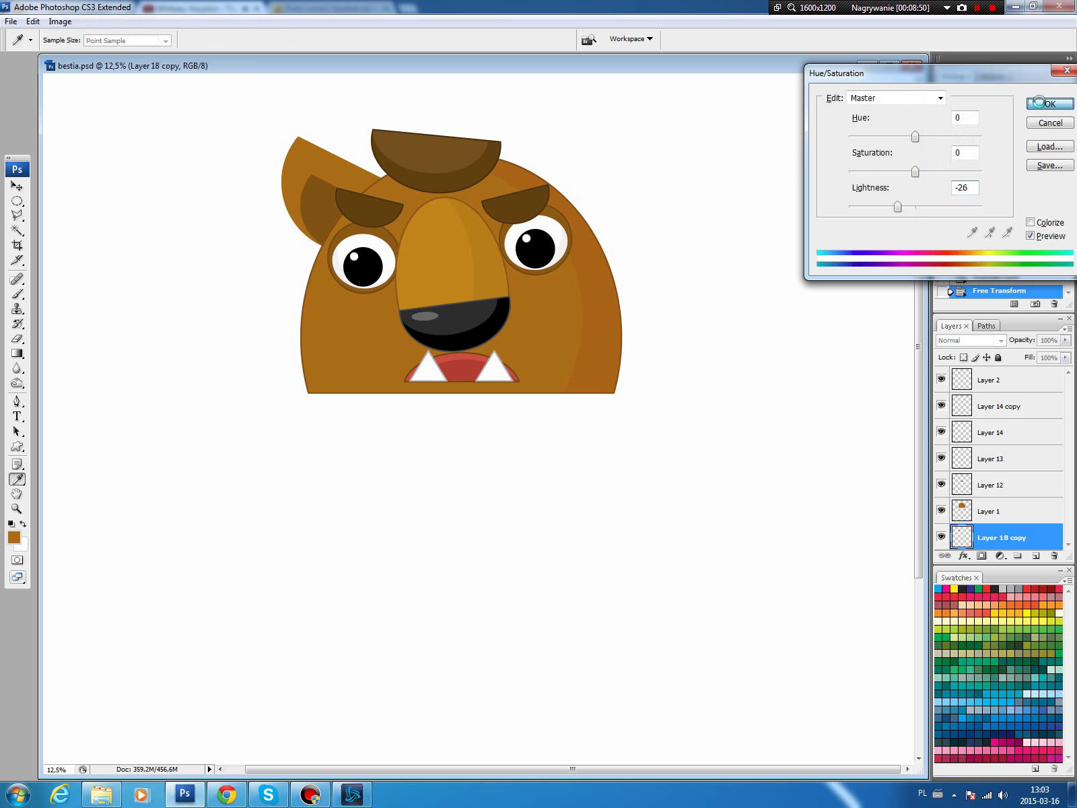
click(322, 213)
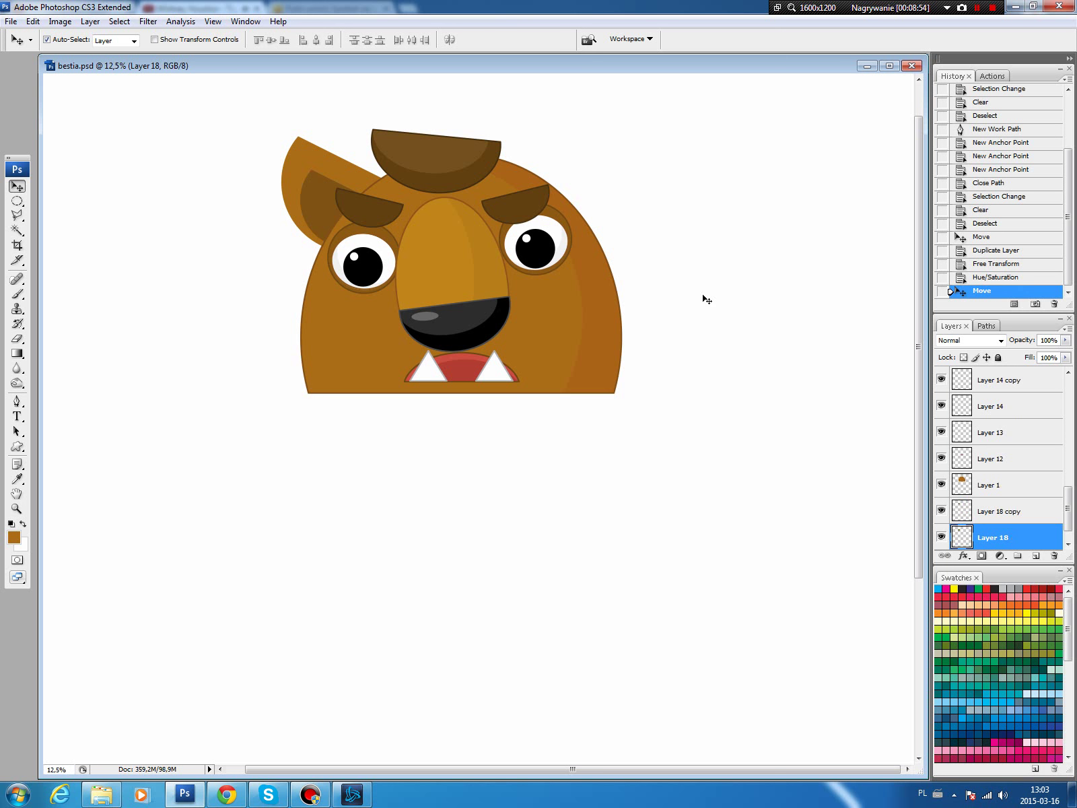
Stroke the ear's outline in dark brown on new Layer 19
ctrl+click(963, 532)
click(1035, 556)
key(b)
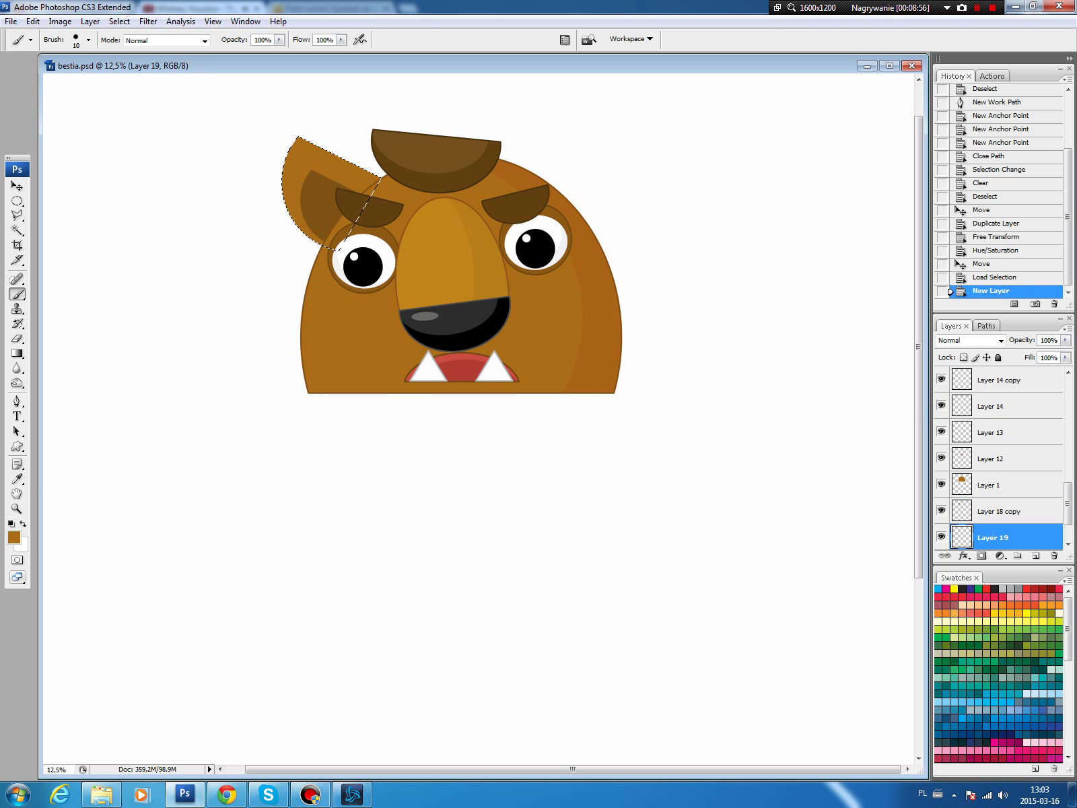
alt+click(340, 247)
click(14, 534)
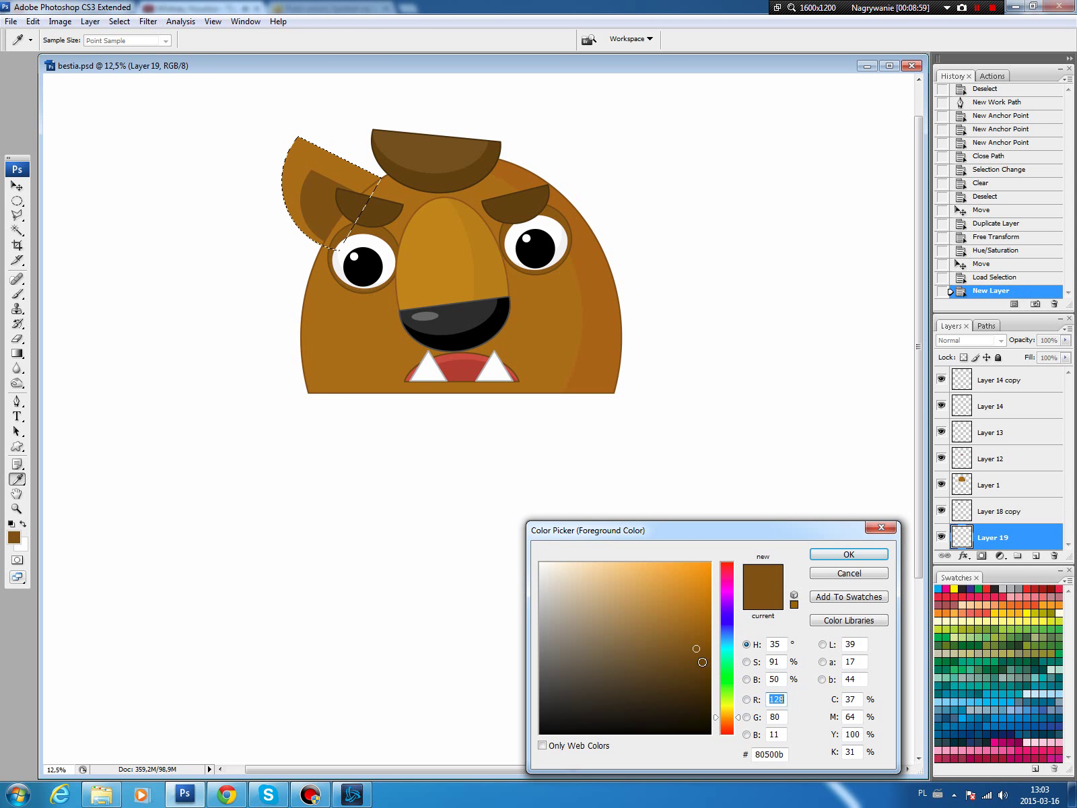
click(849, 554)
click(32, 21)
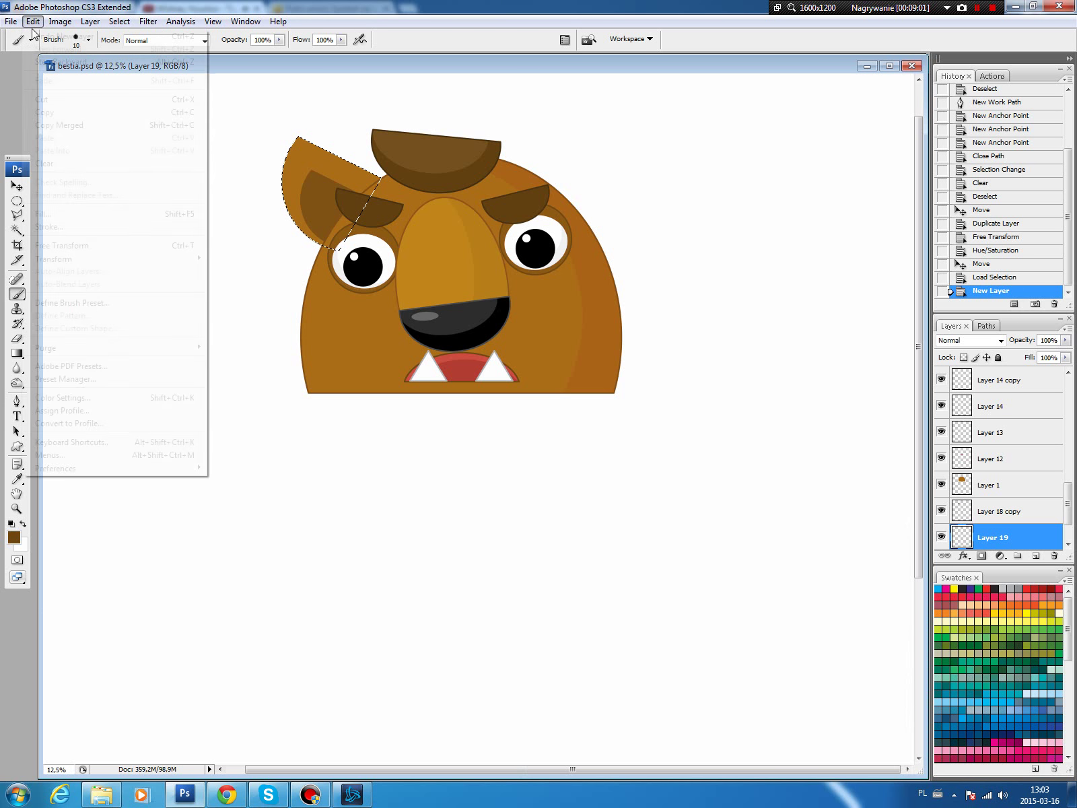
click(48, 226)
click(619, 223)
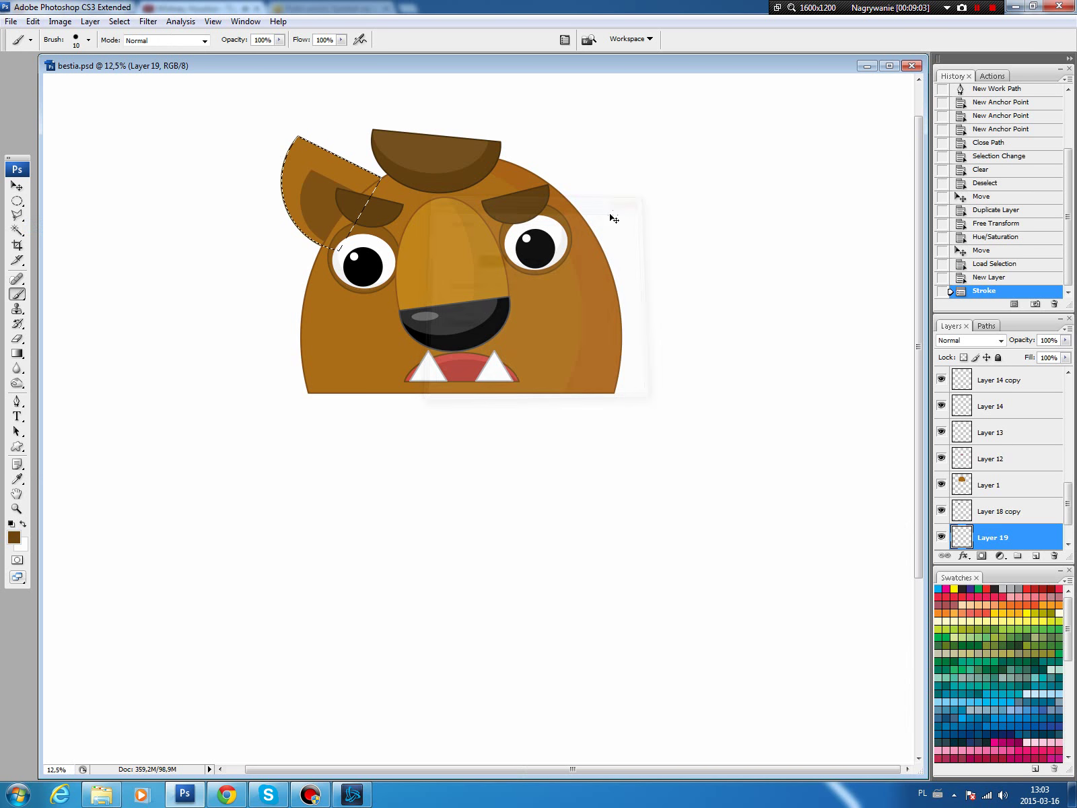
key(ctrl+d)
Link the outline, inner ear and outer ear layers and group them as Group 2
drag(1068, 505, 1068, 514)
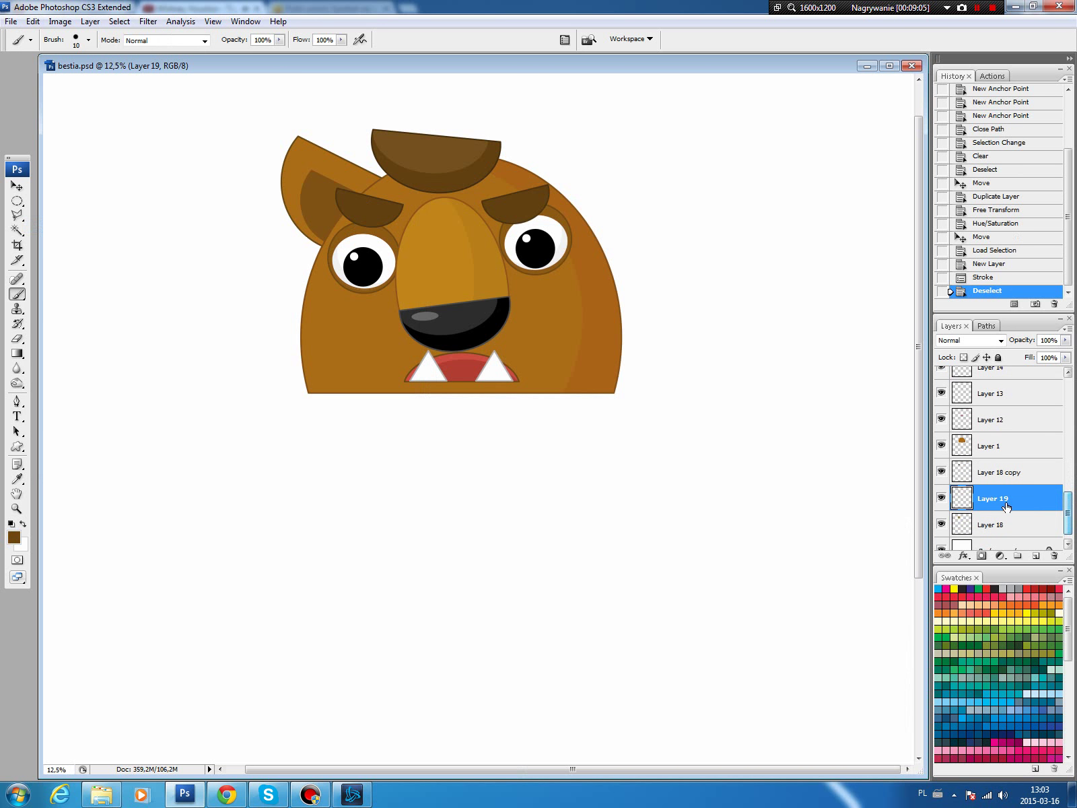
ctrl+click(961, 522)
ctrl+click(962, 471)
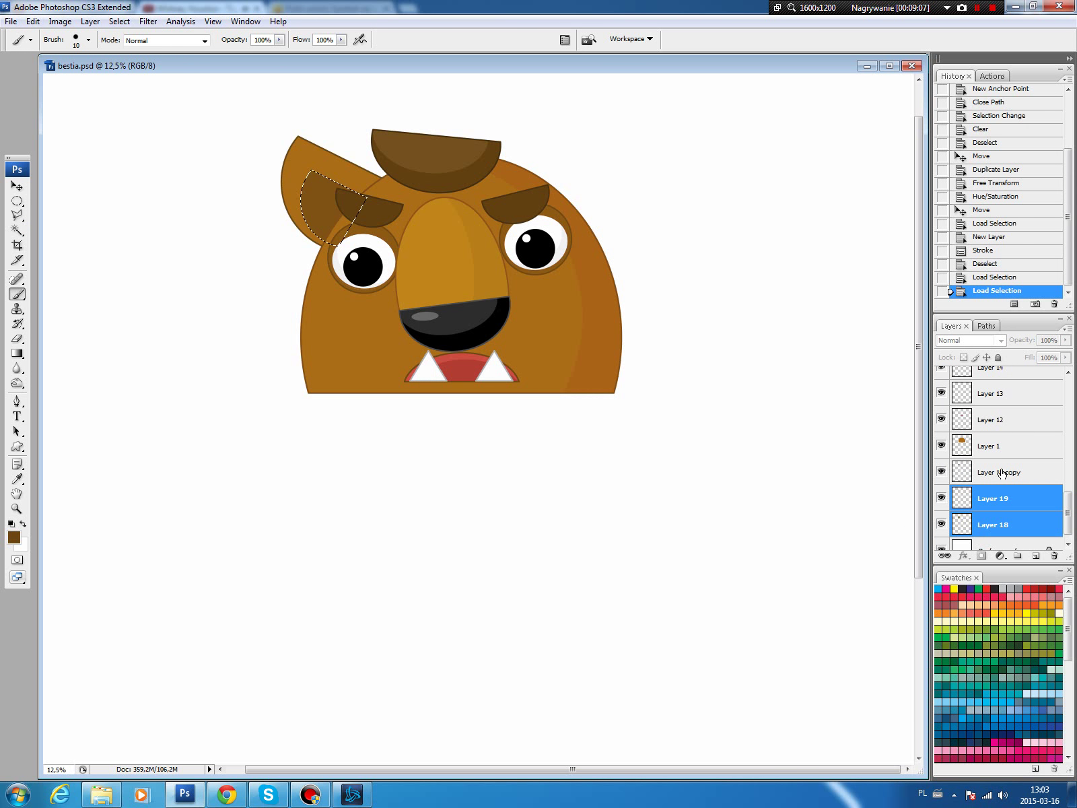
ctrl+click(998, 468)
click(945, 557)
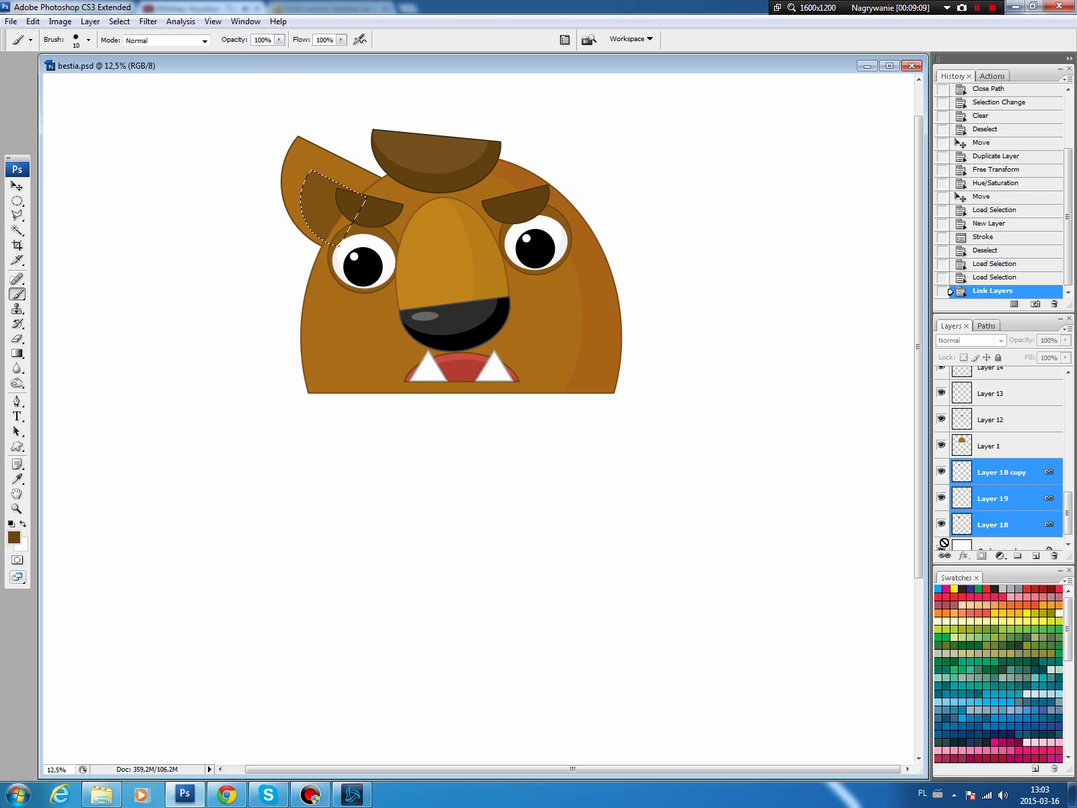
key(ctrl+d)
drag(1017, 534, 1017, 556)
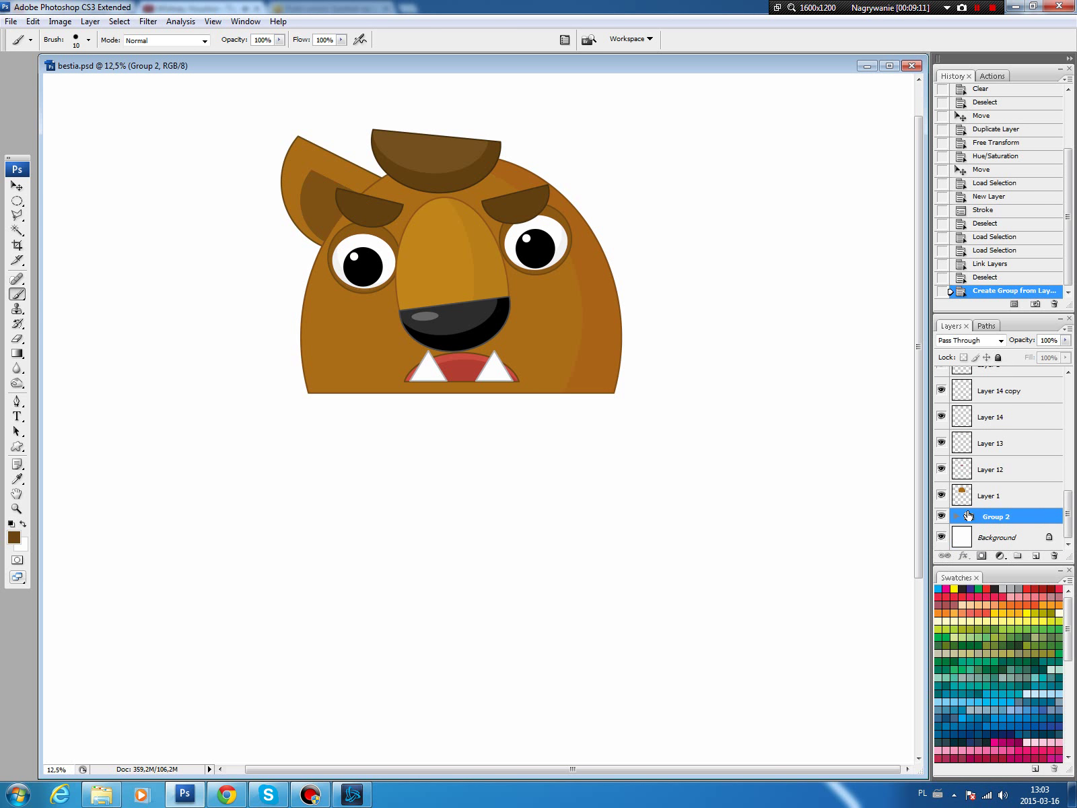
key(v)
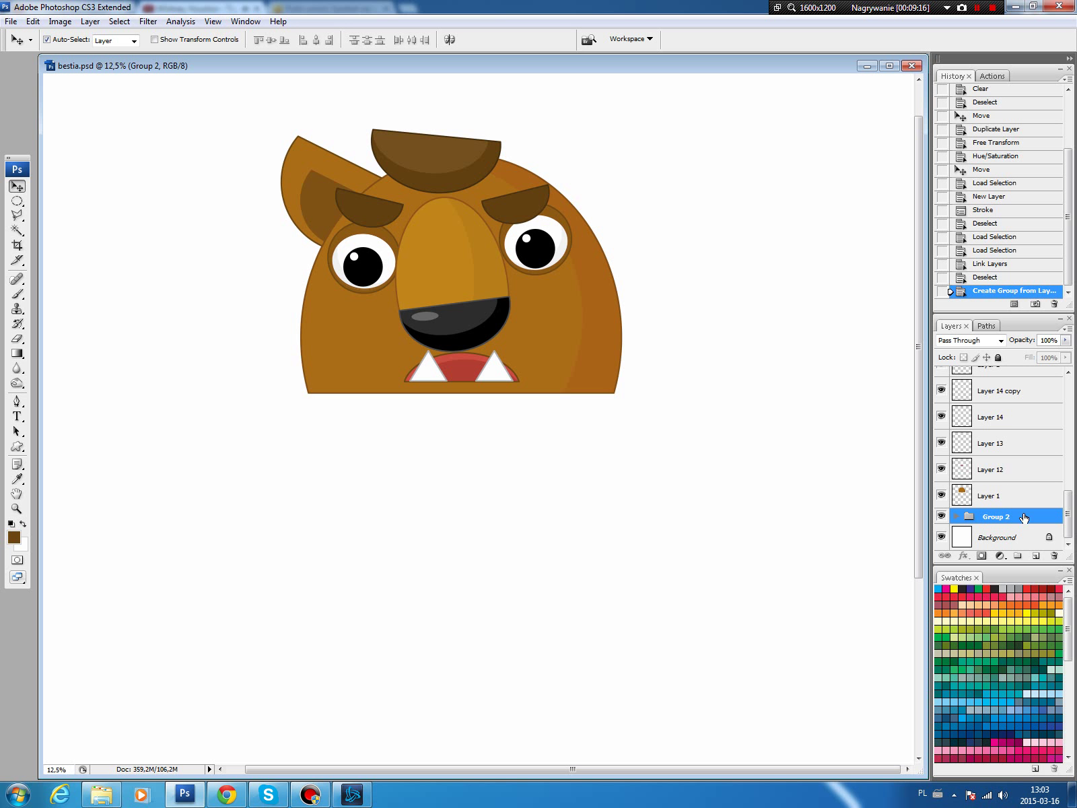
Duplicate Group 2, flip it horizontally, and place it tilted about 20° on the head's right
drag(1024, 517, 1035, 556)
click(33, 21)
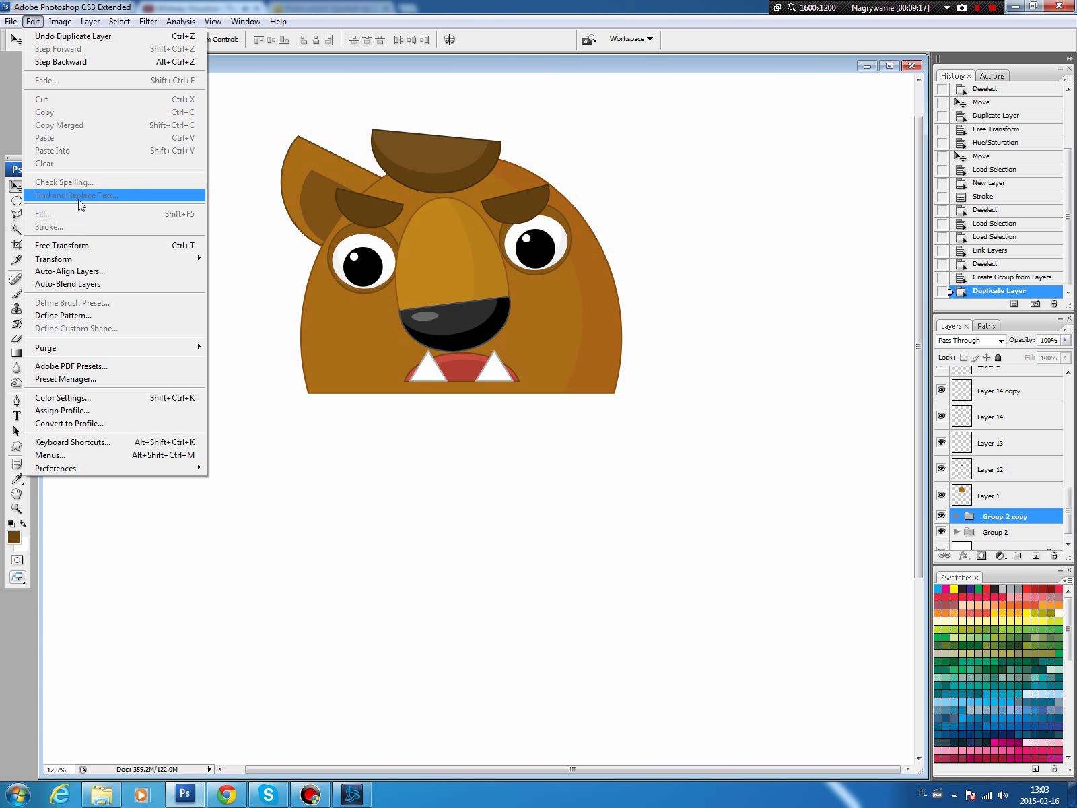
click(249, 403)
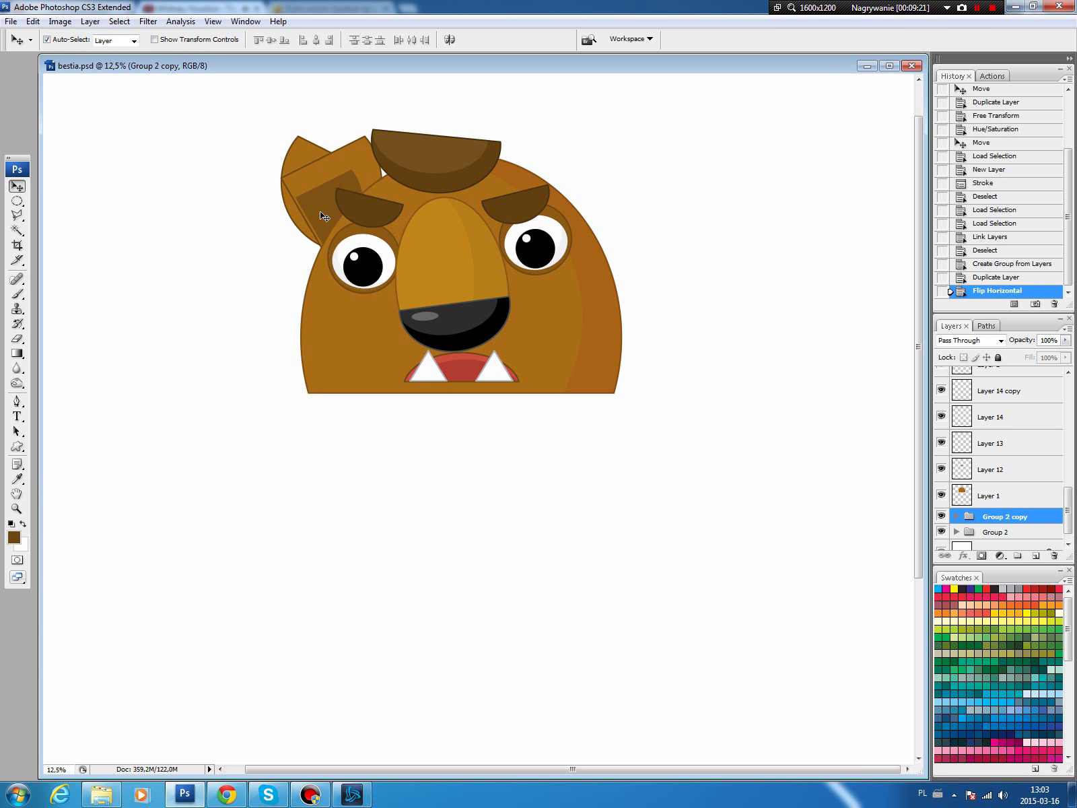
key(ctrl+t)
drag(321, 194, 552, 164)
drag(671, 190, 705, 158)
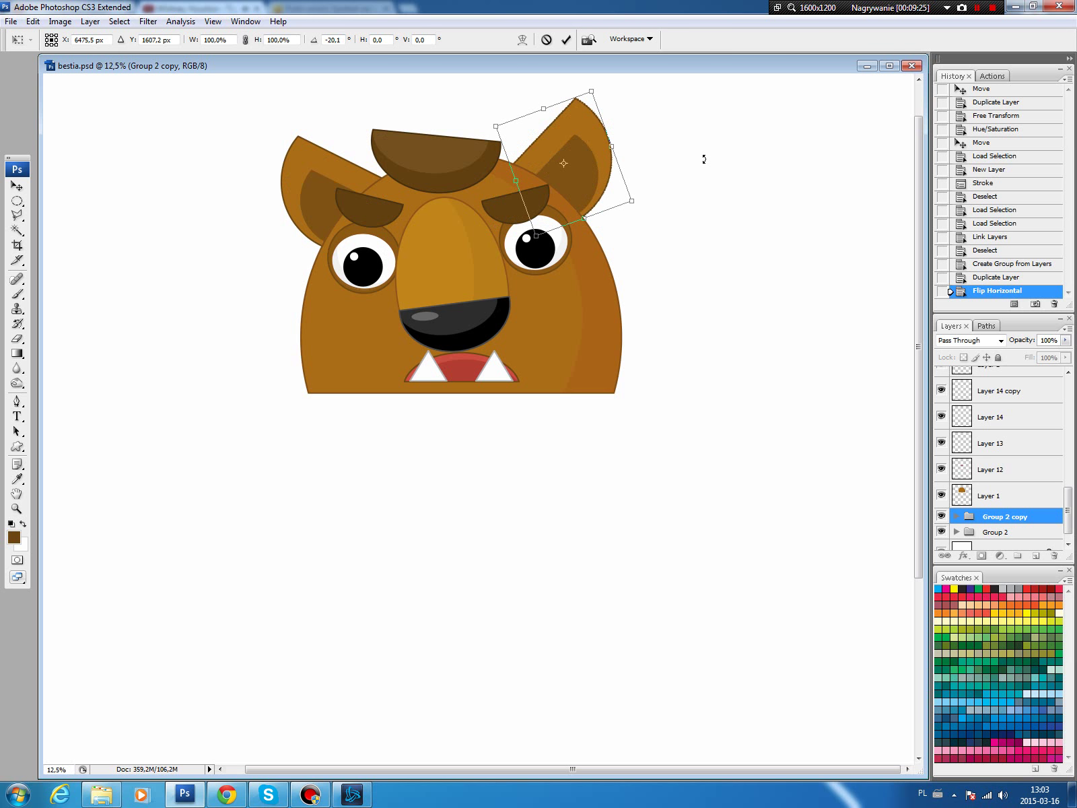
drag(588, 177, 592, 190)
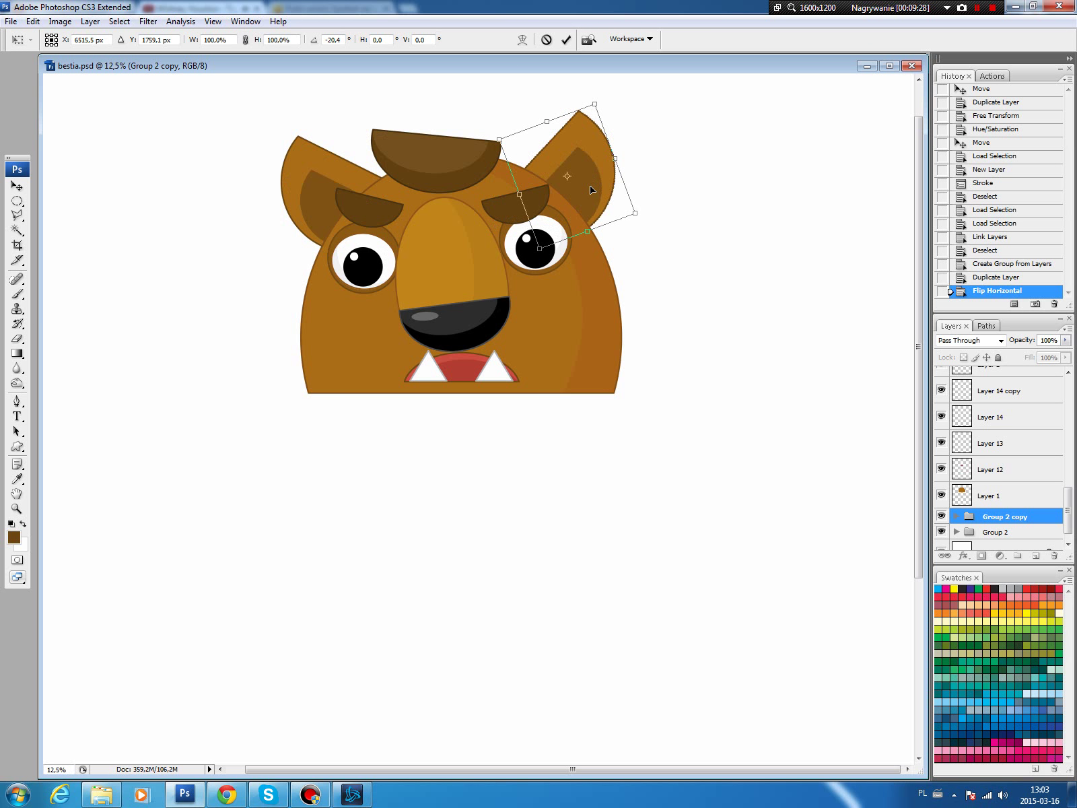
drag(591, 190, 586, 185)
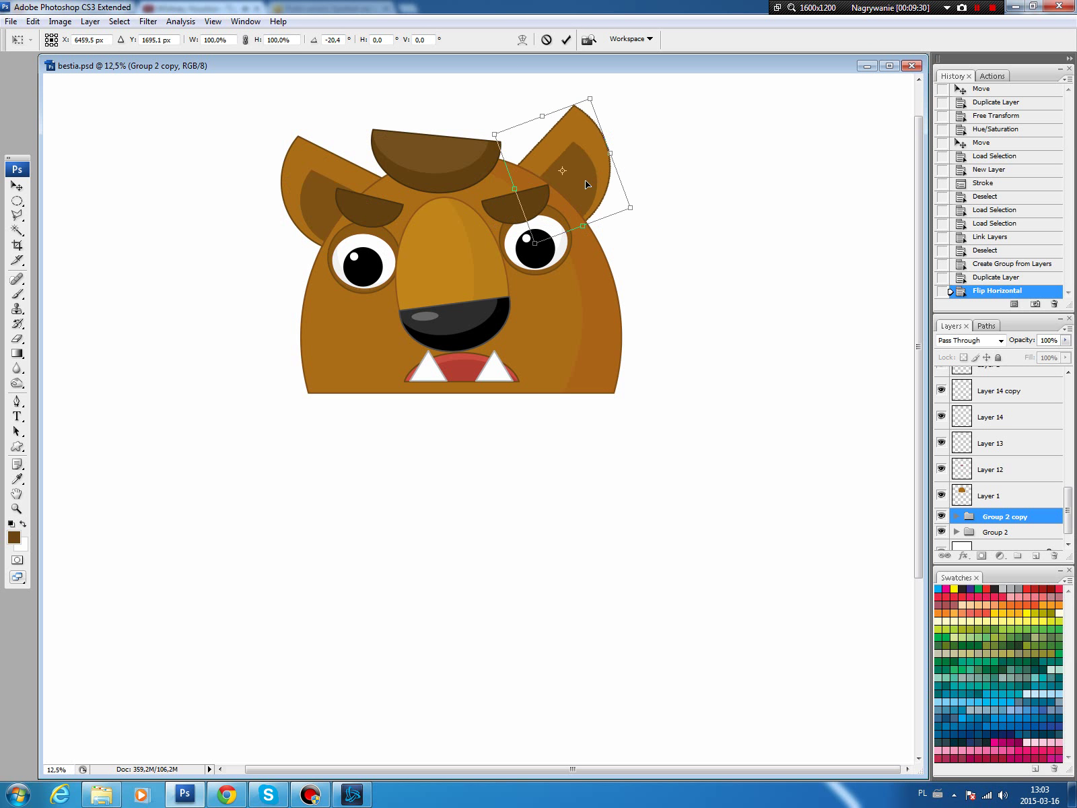
key(Return)
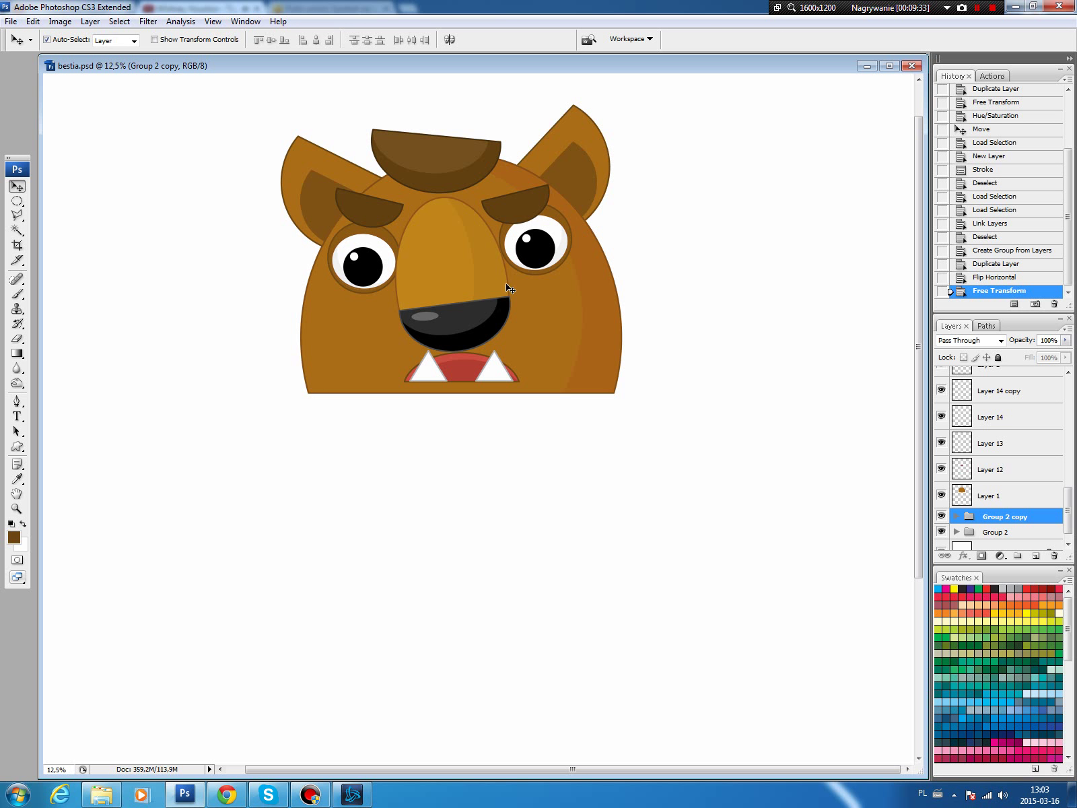
Gather all creature layers, from Layer 17 through the ear groups, into Group 3
click(1021, 532)
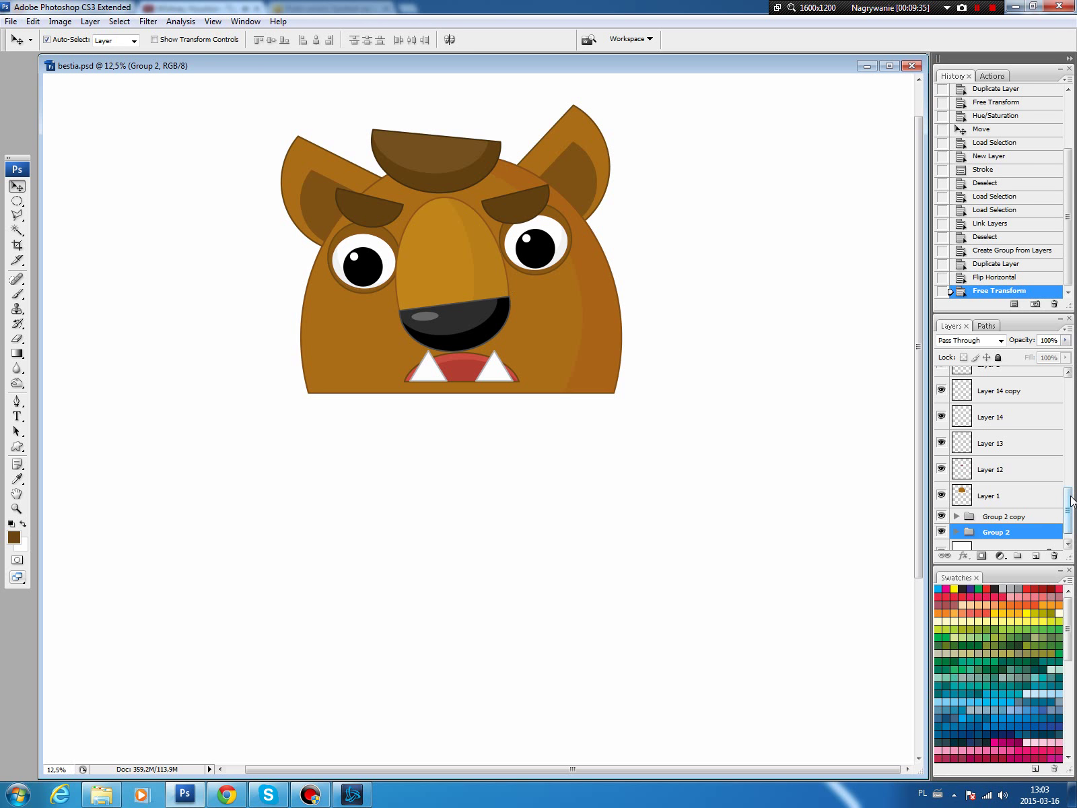
drag(1069, 499, 1069, 381)
shift+click(1021, 378)
drag(1016, 421, 1017, 555)
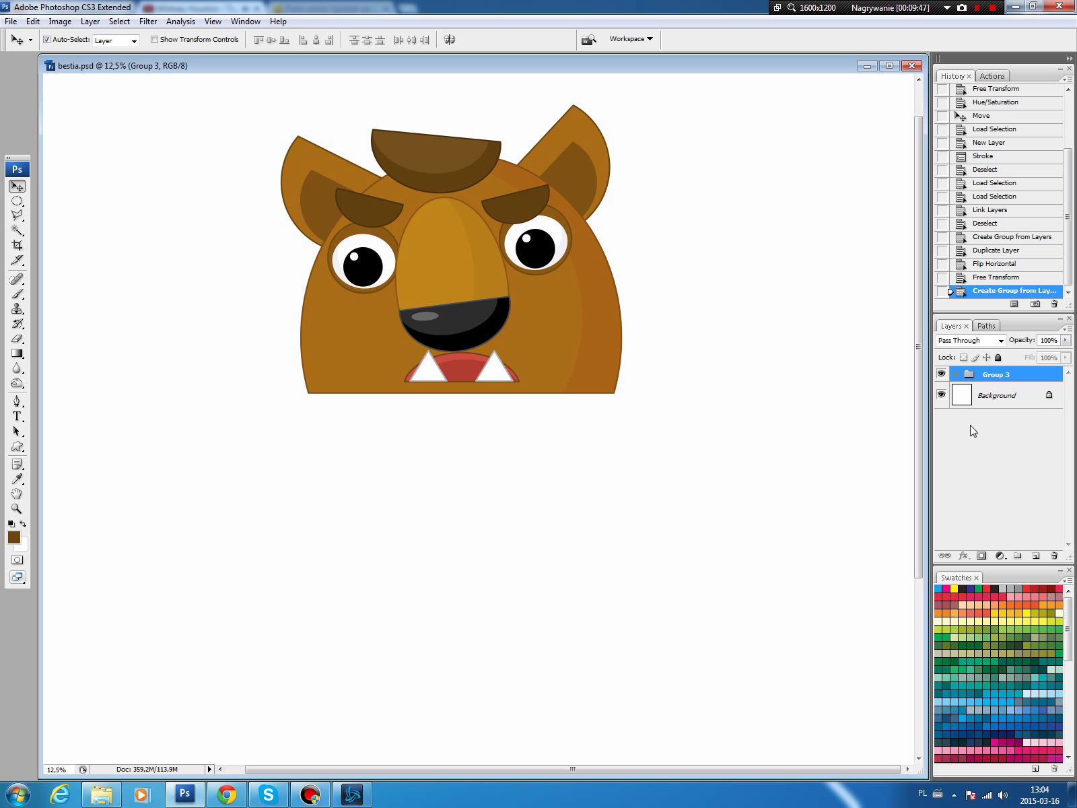
Fill a large blue circle on a new layer just below the beast's head
click(1004, 391)
click(14, 197)
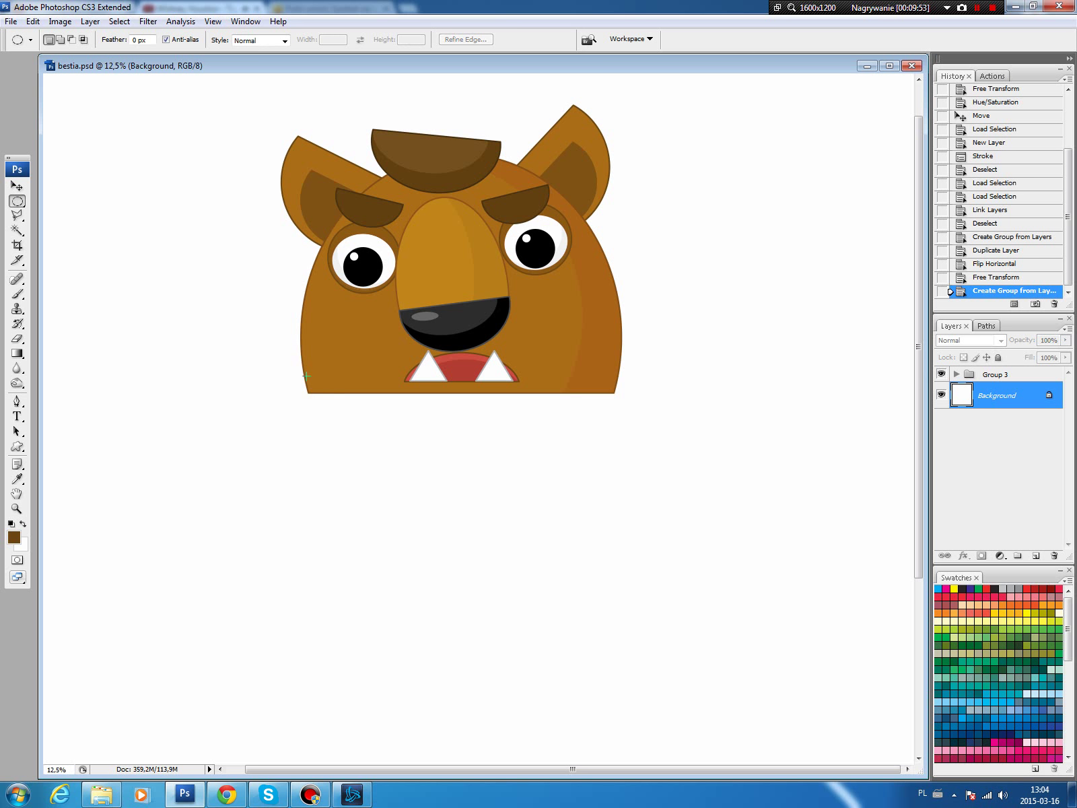
drag(347, 399, 637, 667)
drag(524, 542, 522, 498)
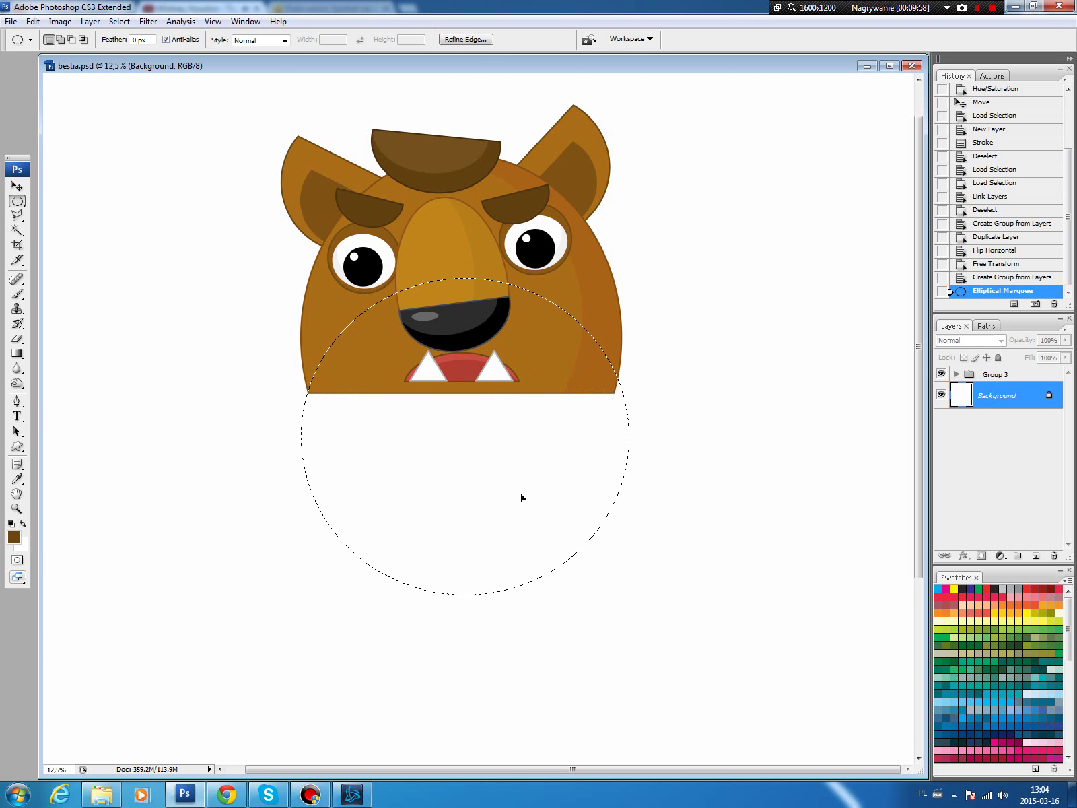
click(1036, 556)
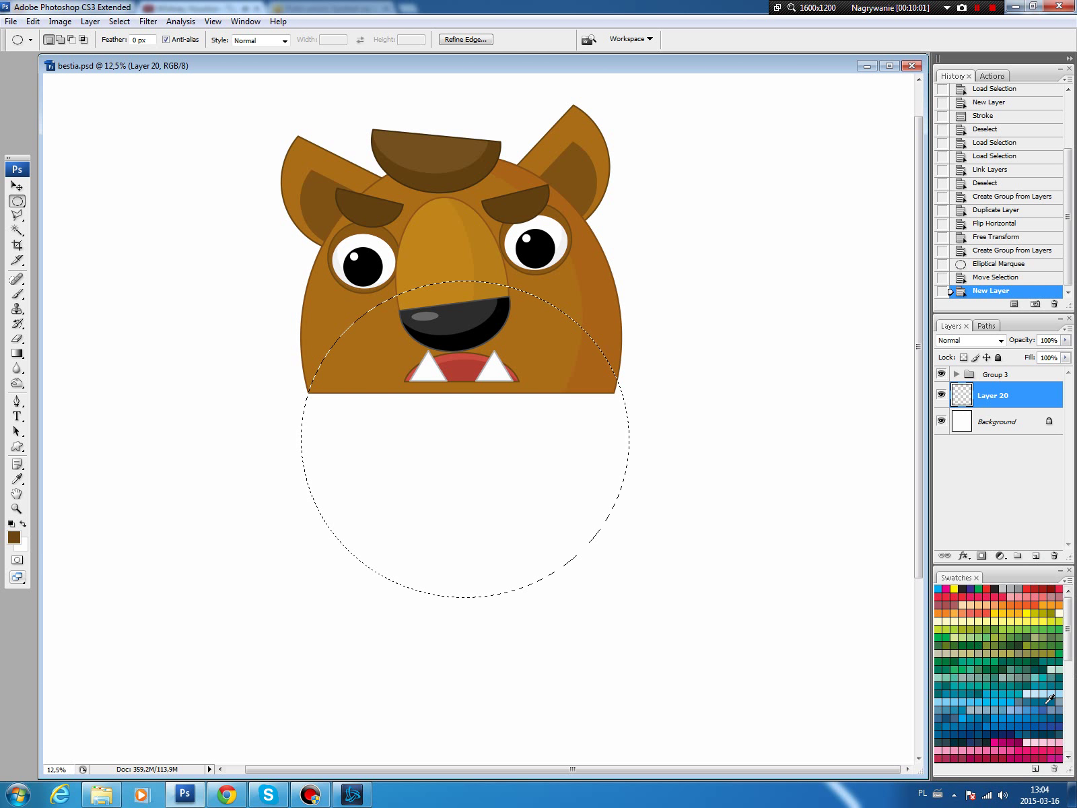
click(1017, 715)
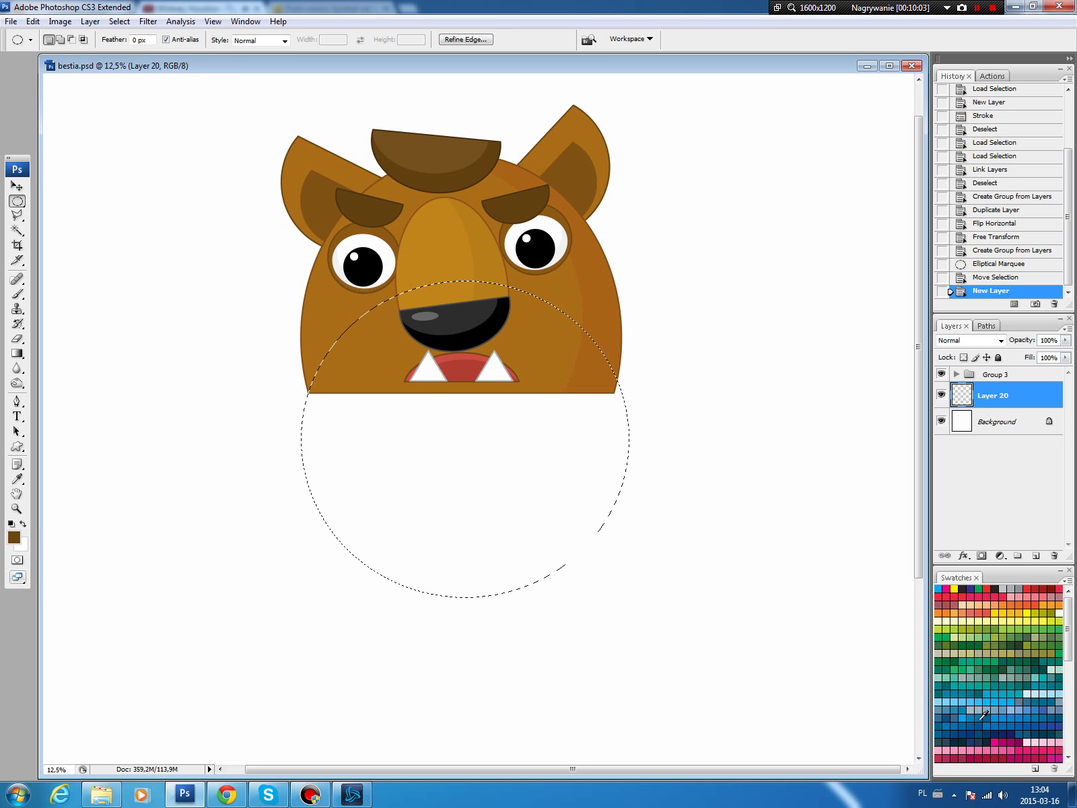
key(alt+BackSpace)
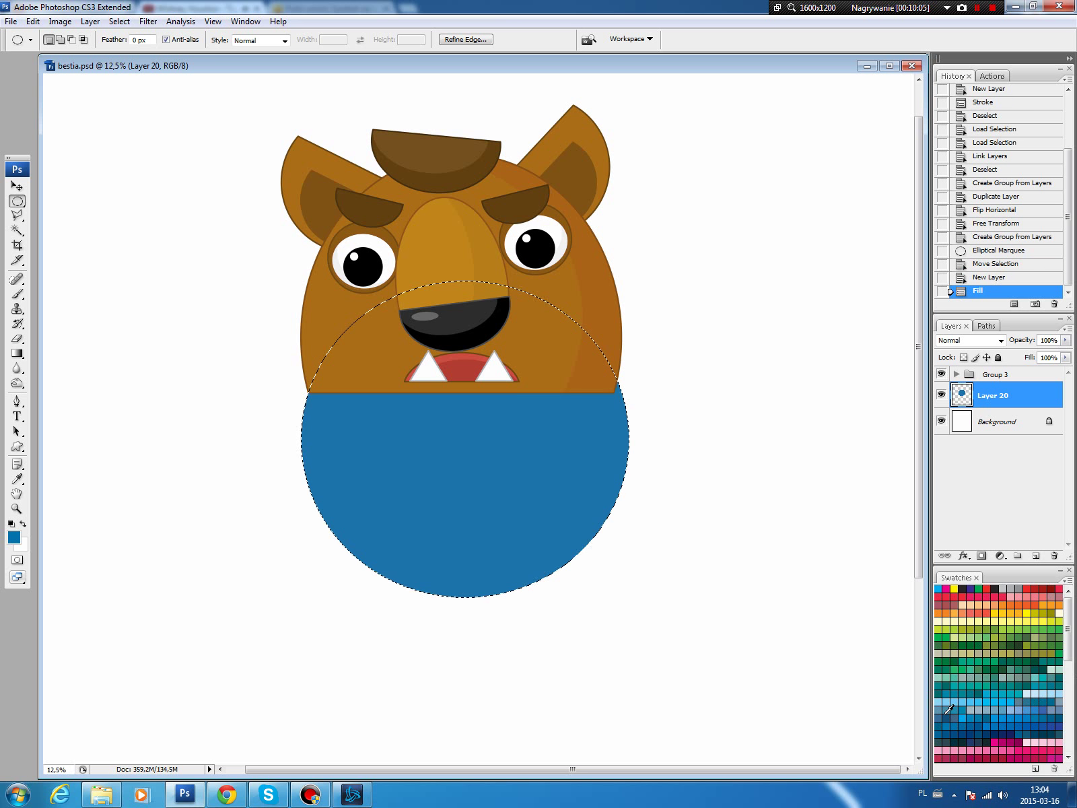
key(ctrl+d)
Narrow the blue circle slightly with Free Transform
key(v)
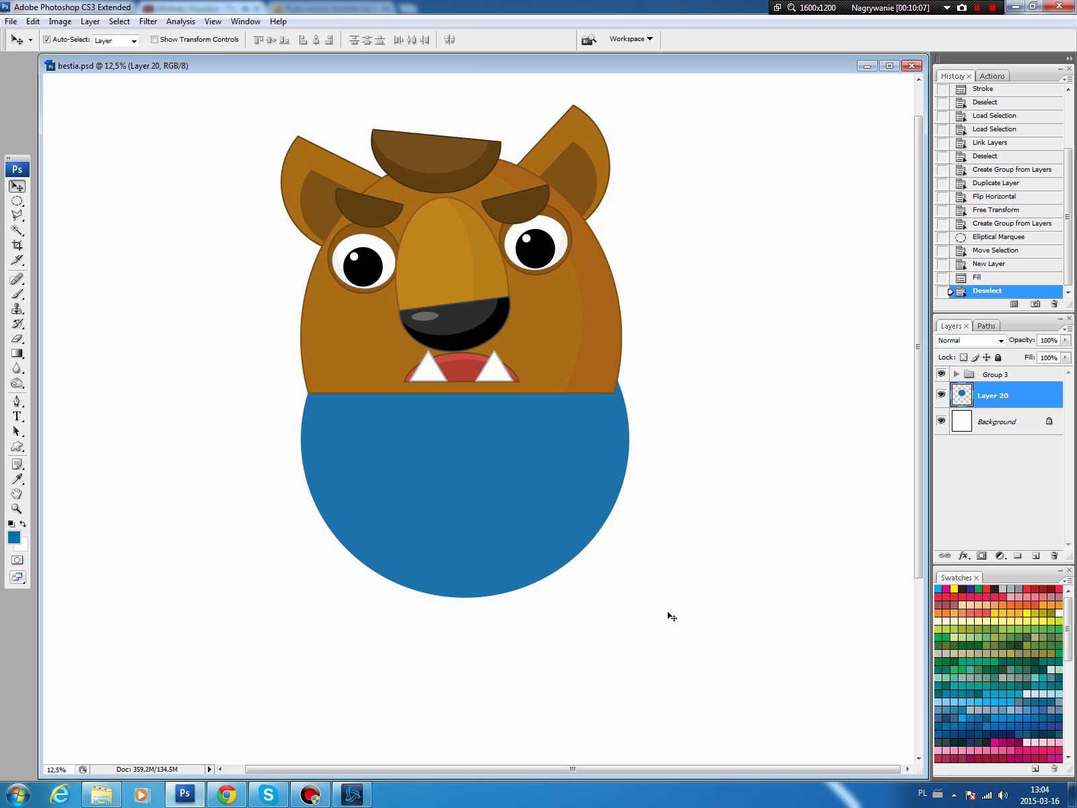
key(ctrl+t)
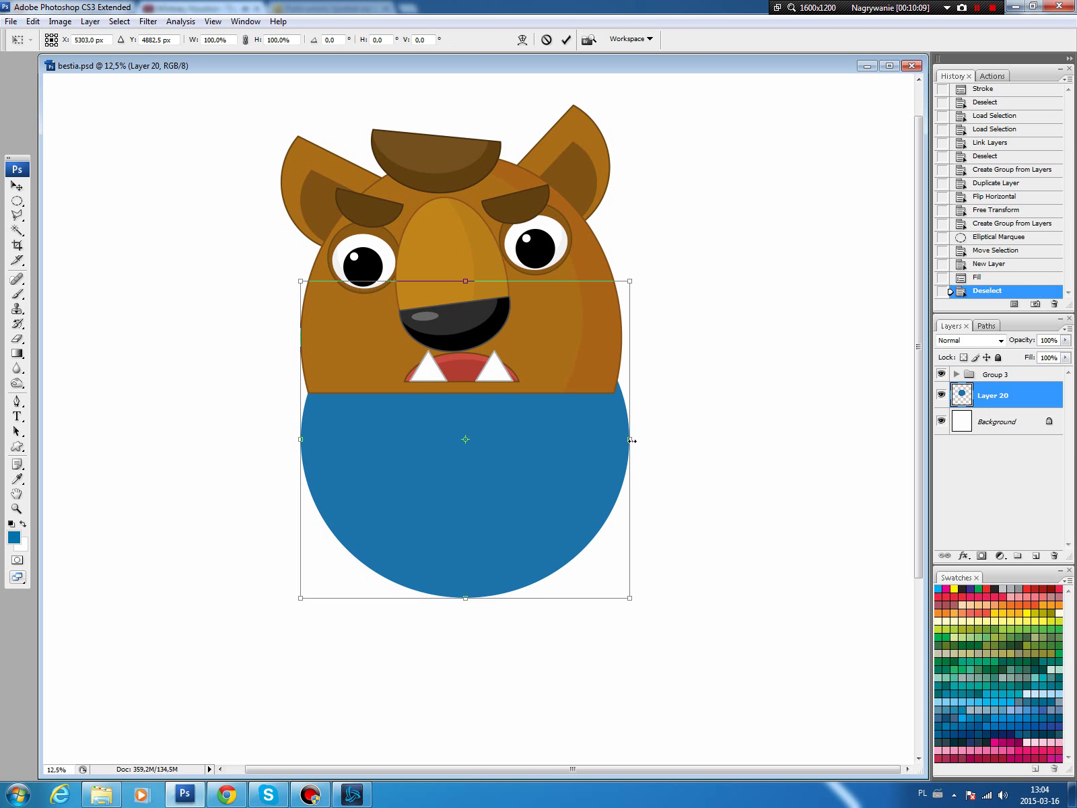
drag(632, 440, 626, 439)
key(Return)
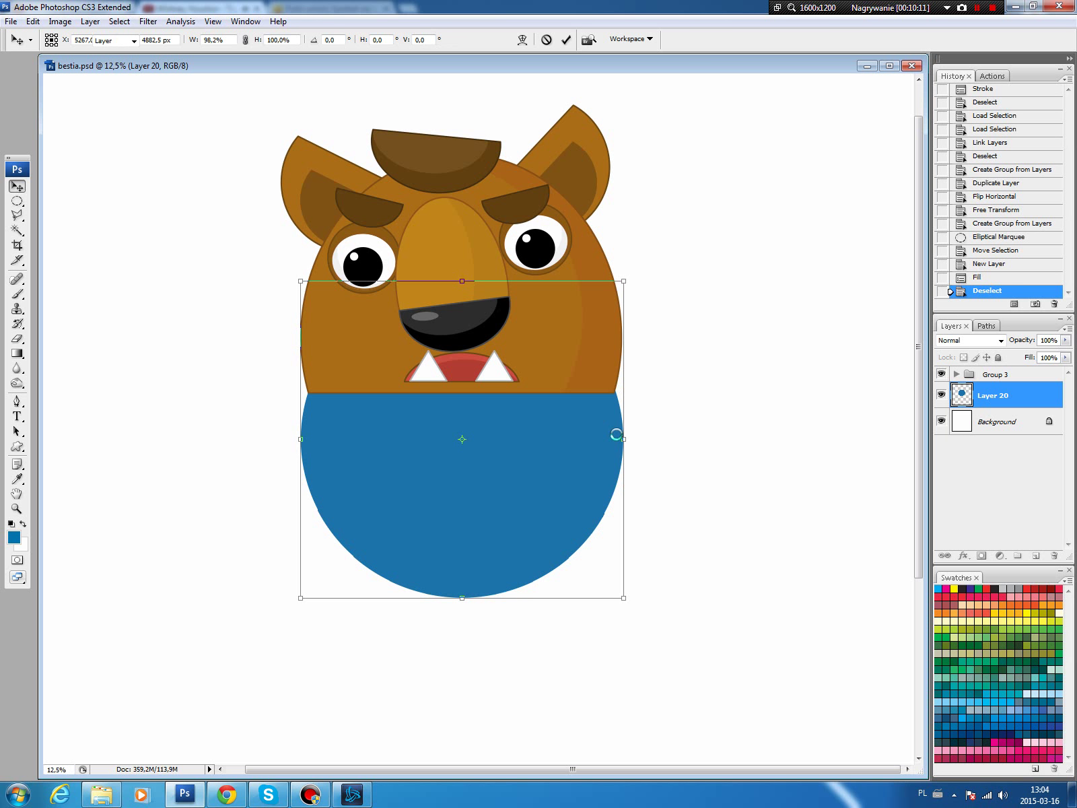
Delete the blue band behind the face and nudge the body into place
drag(18, 201, 67, 199)
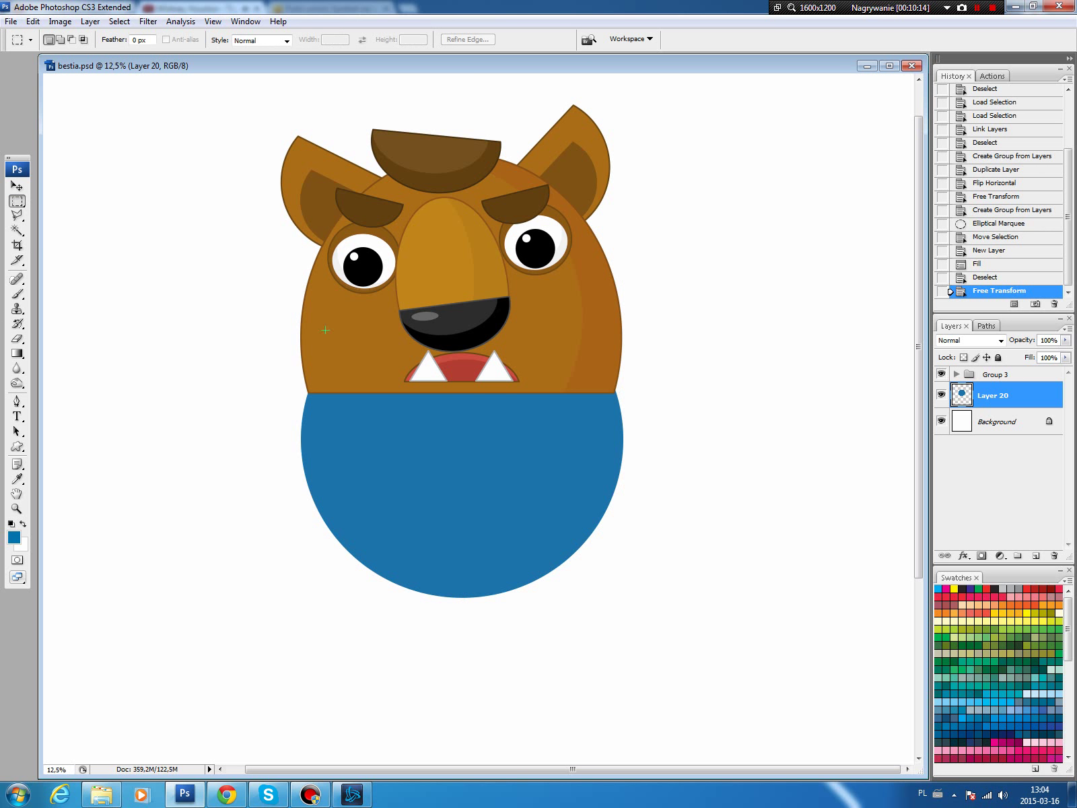
drag(734, 396, 730, 392)
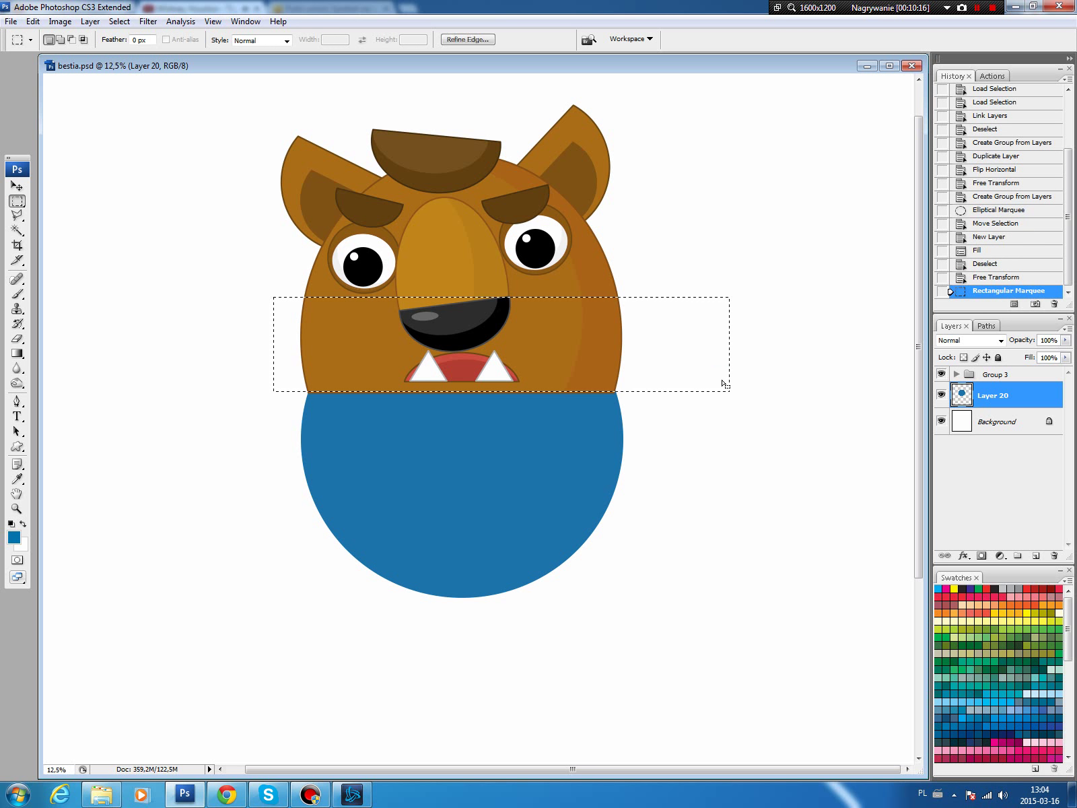
key(Delete)
key(ctrl+d)
key(v)
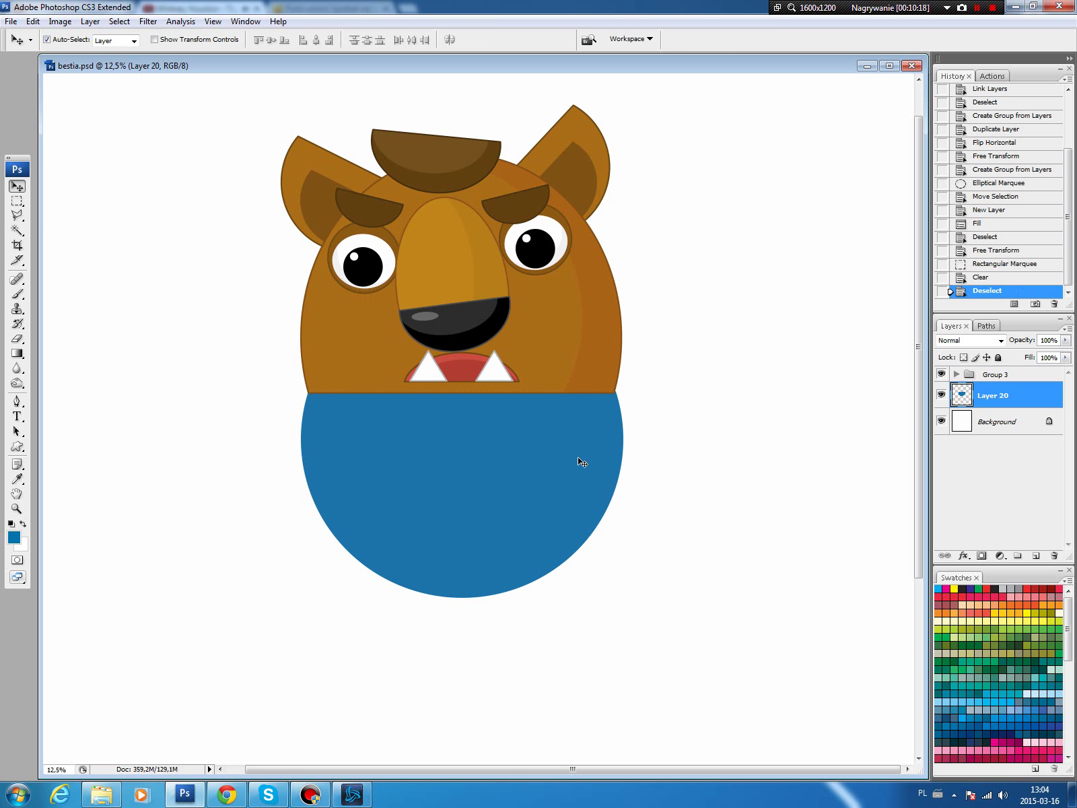
drag(578, 457, 578, 462)
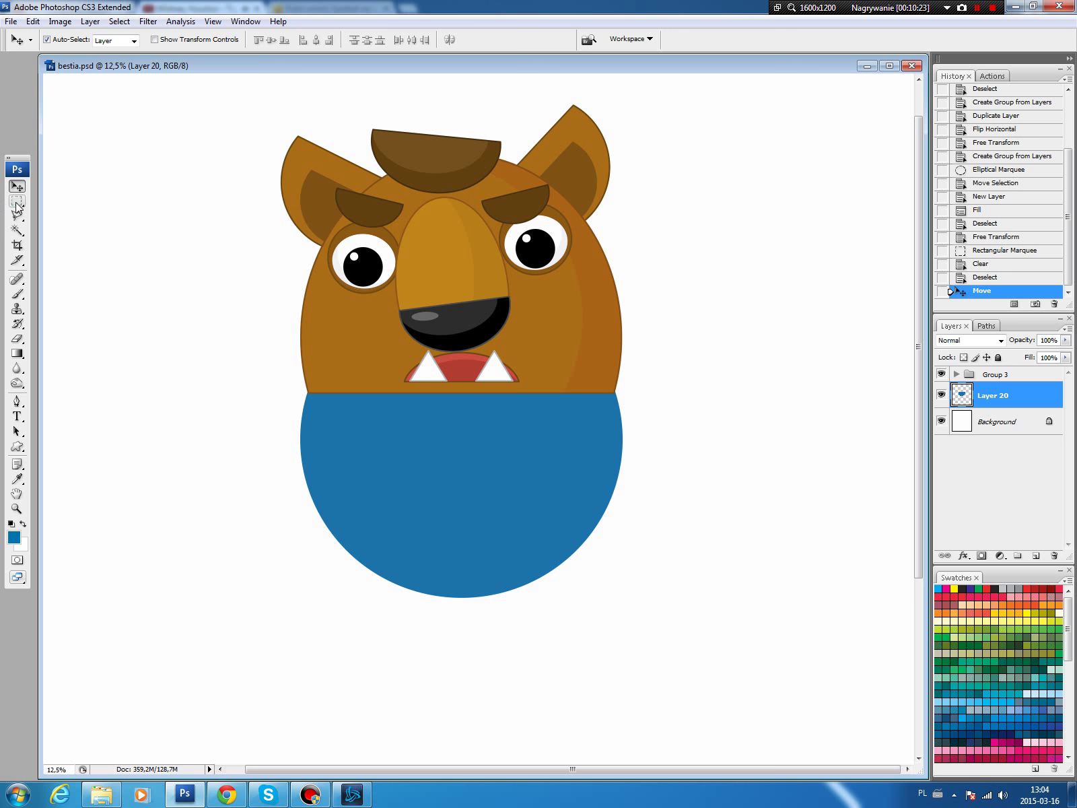
Shift the hue of the body's left part toward teal (Hue -7)
drag(16, 202, 61, 211)
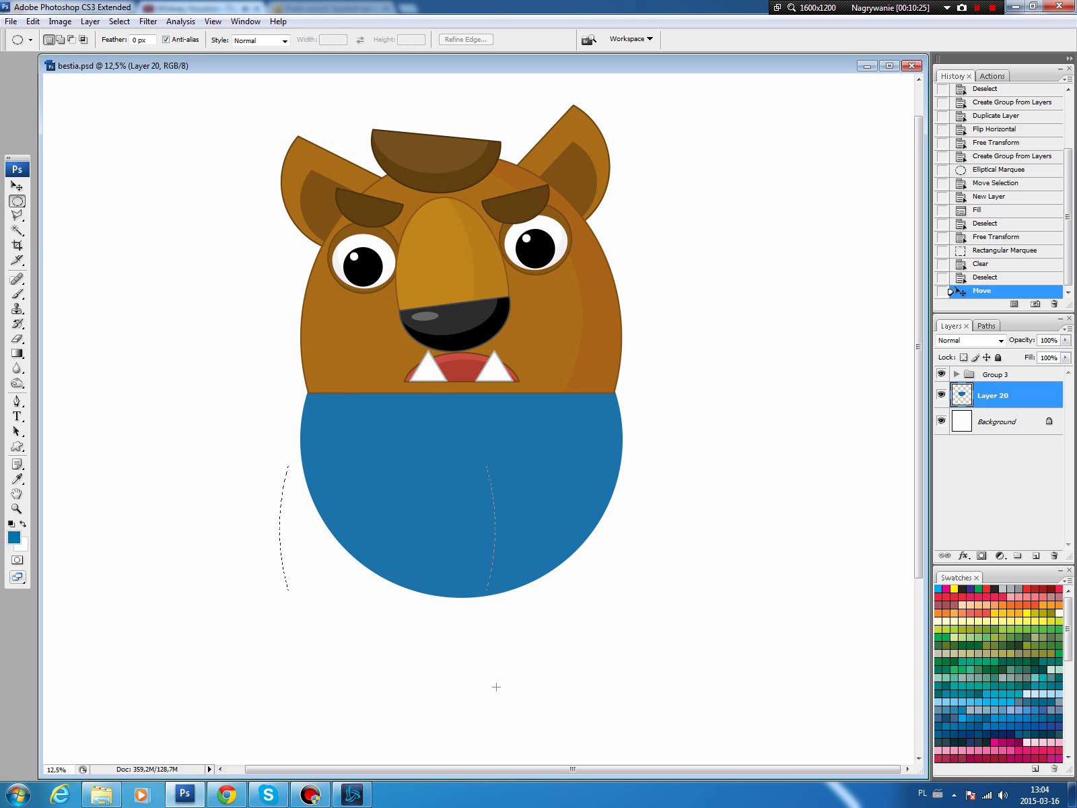
drag(496, 687, 486, 607)
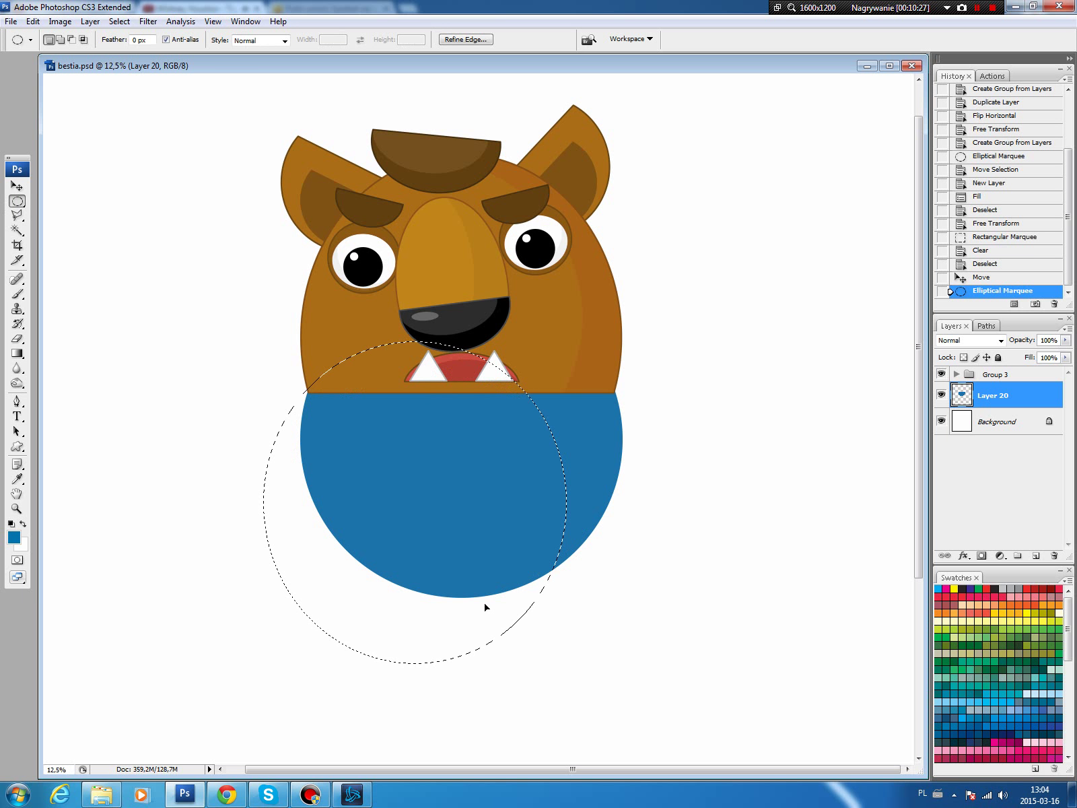
key(ctrl+u)
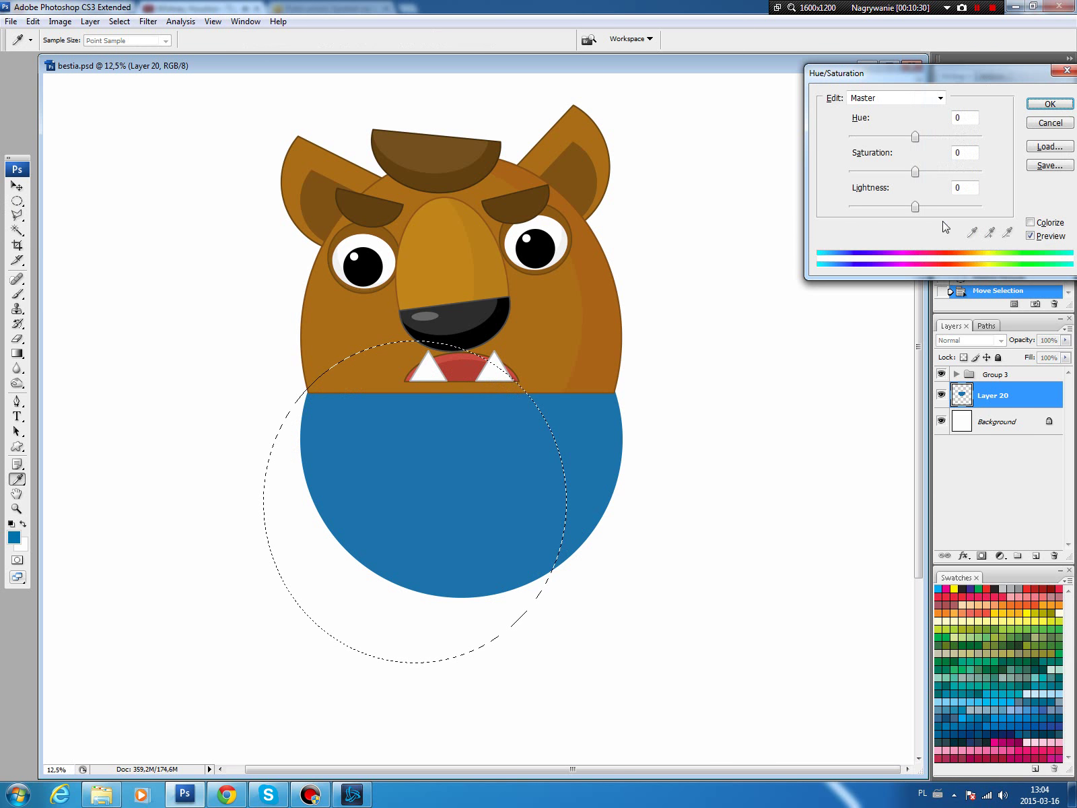
drag(915, 136, 911, 136)
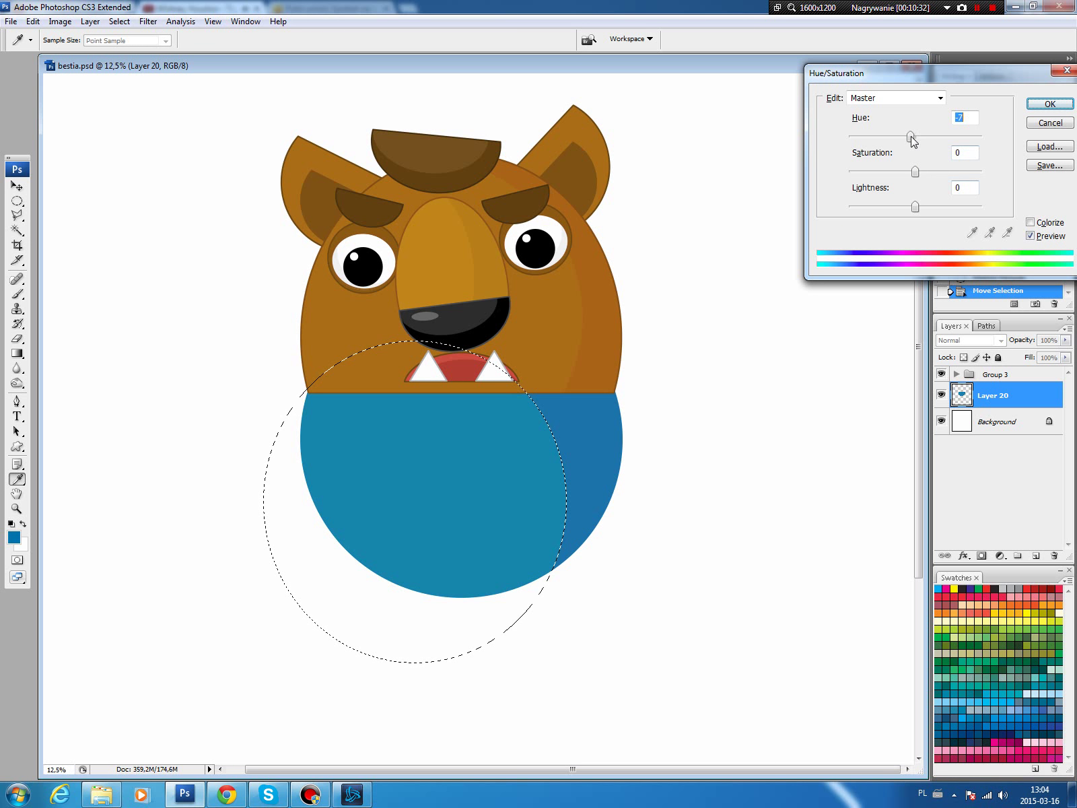
key(Return)
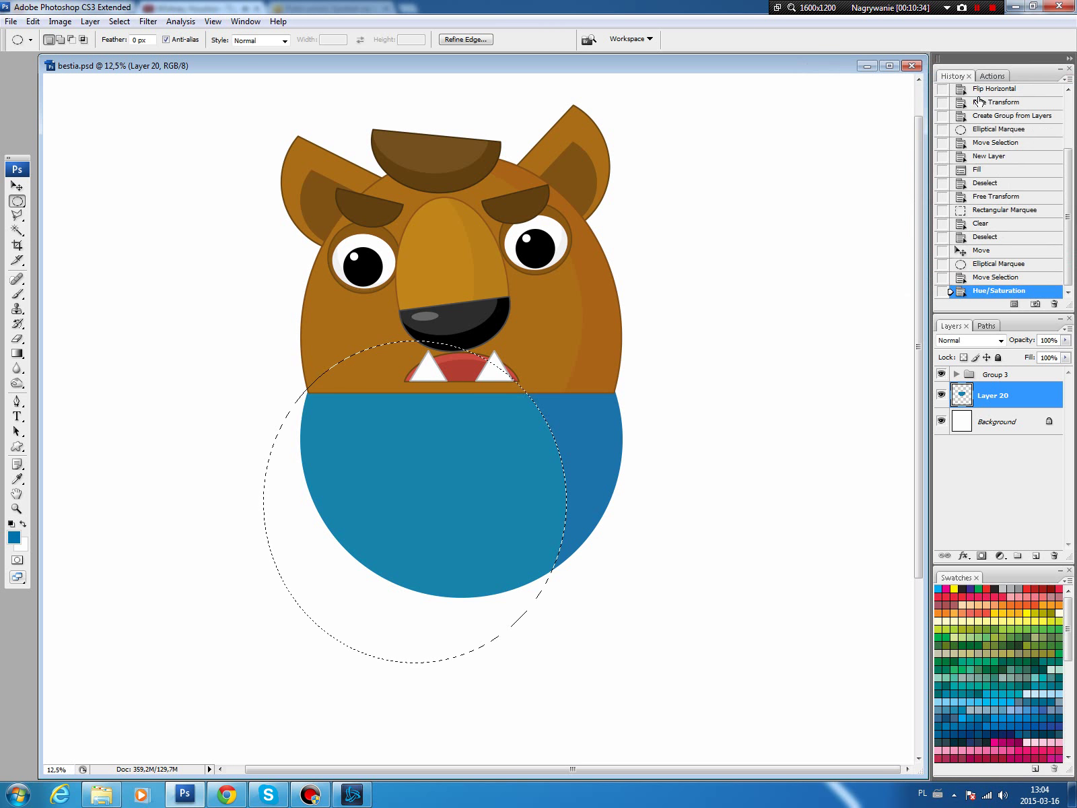
key(ctrl+d)
Set the foreground to dark blue #064867 and add a new outline layer
key(b)
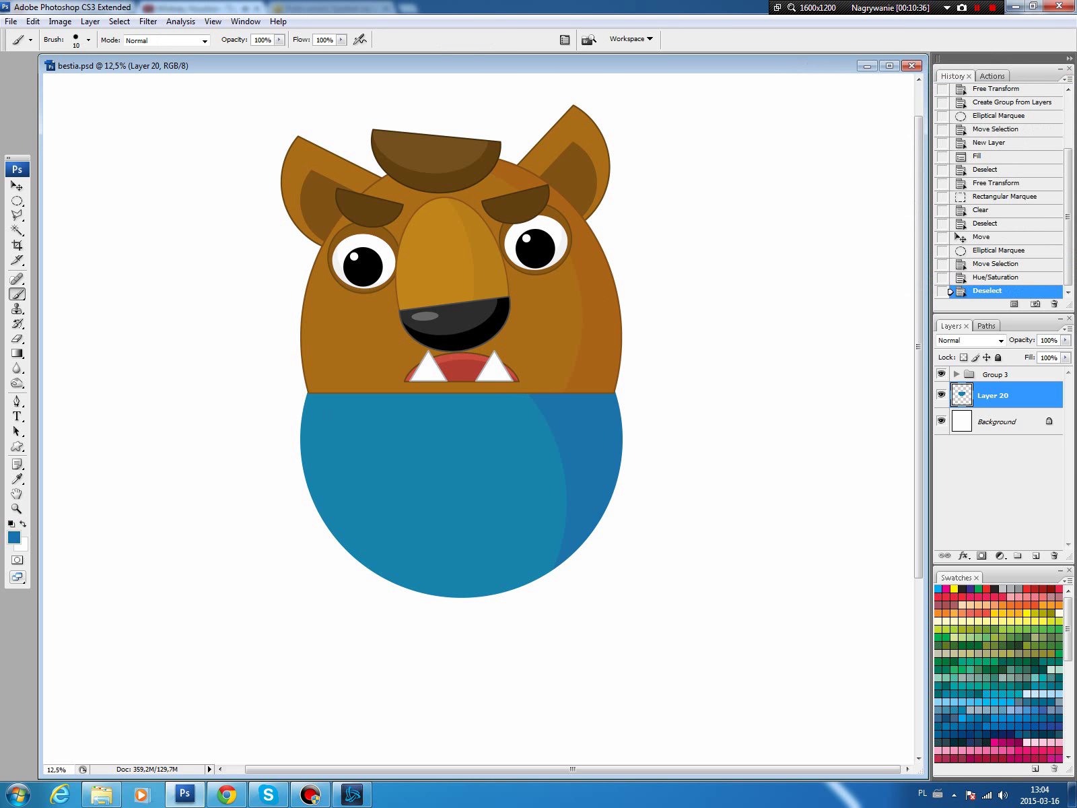
click(13, 538)
drag(700, 636, 701, 664)
click(845, 556)
ctrl+click(962, 395)
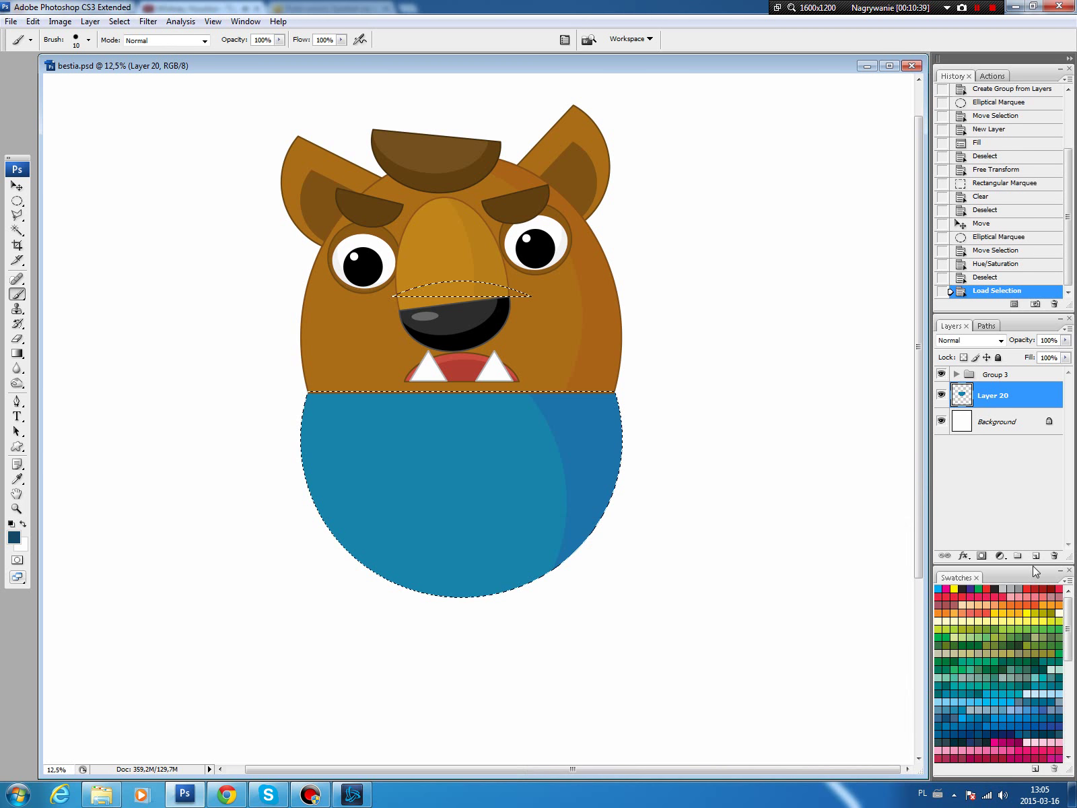
click(1035, 556)
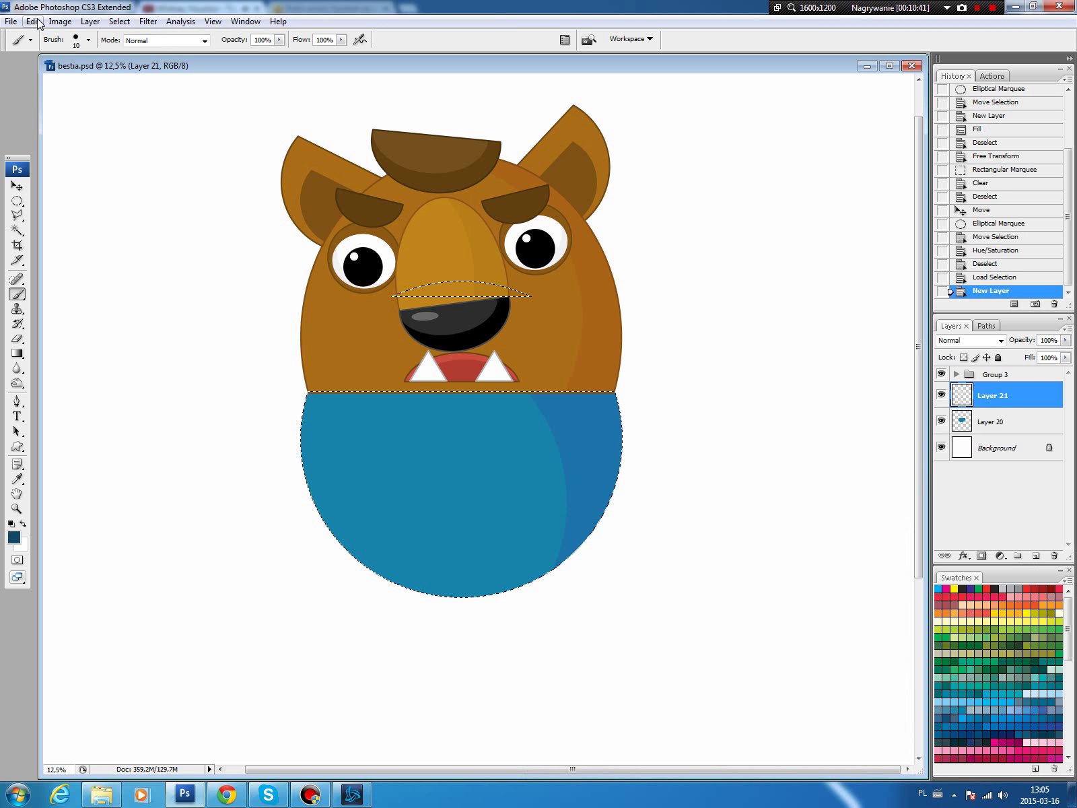
key(ctrl+d)
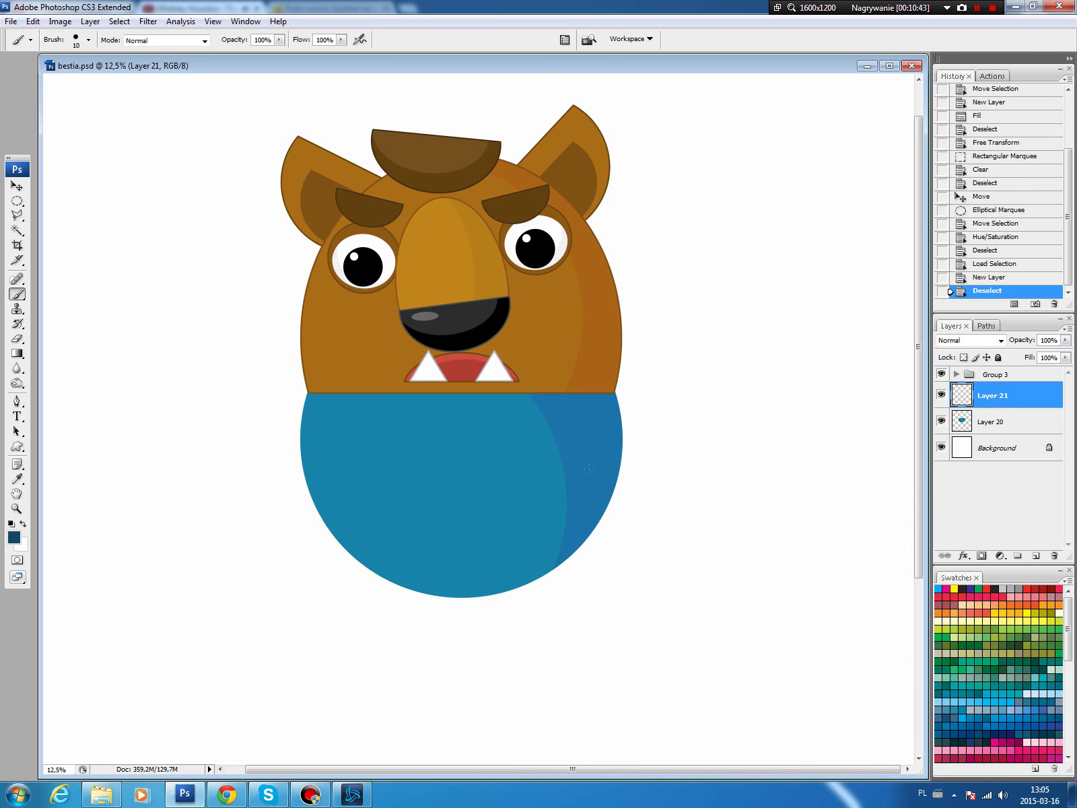
Erase an elliptical area from the blue body layer
key(m)
click(1002, 422)
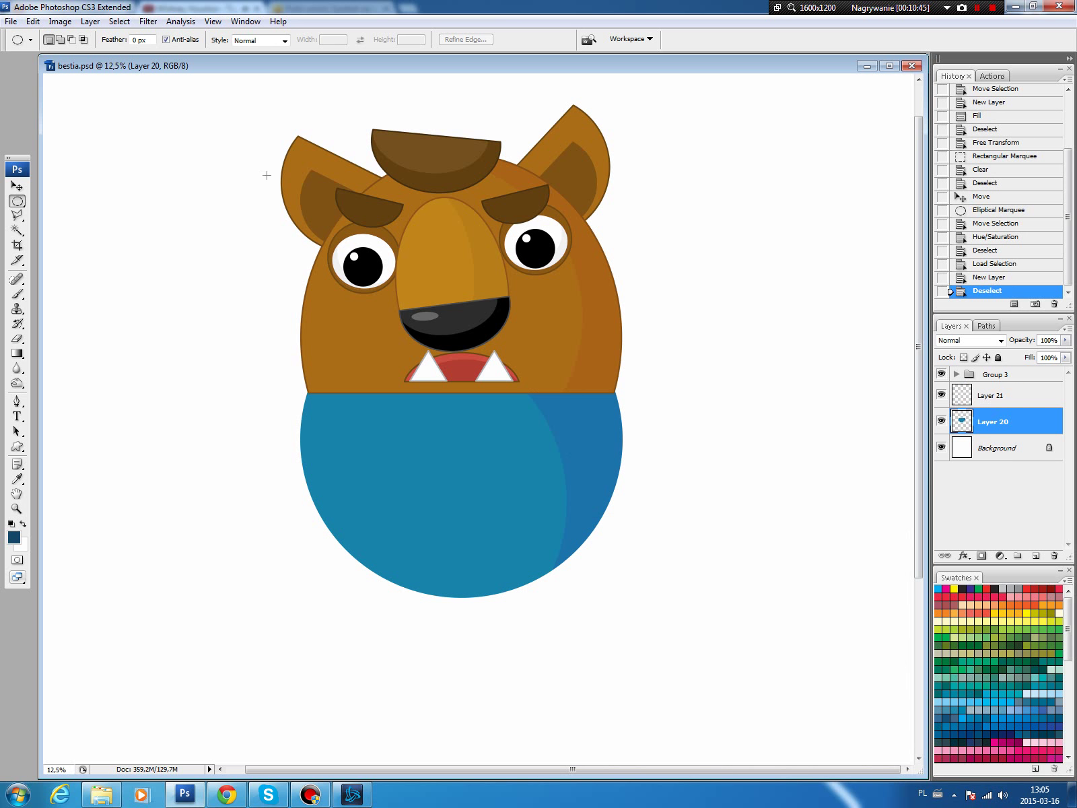
drag(315, 206, 608, 332)
key(Delete)
key(ctrl+d)
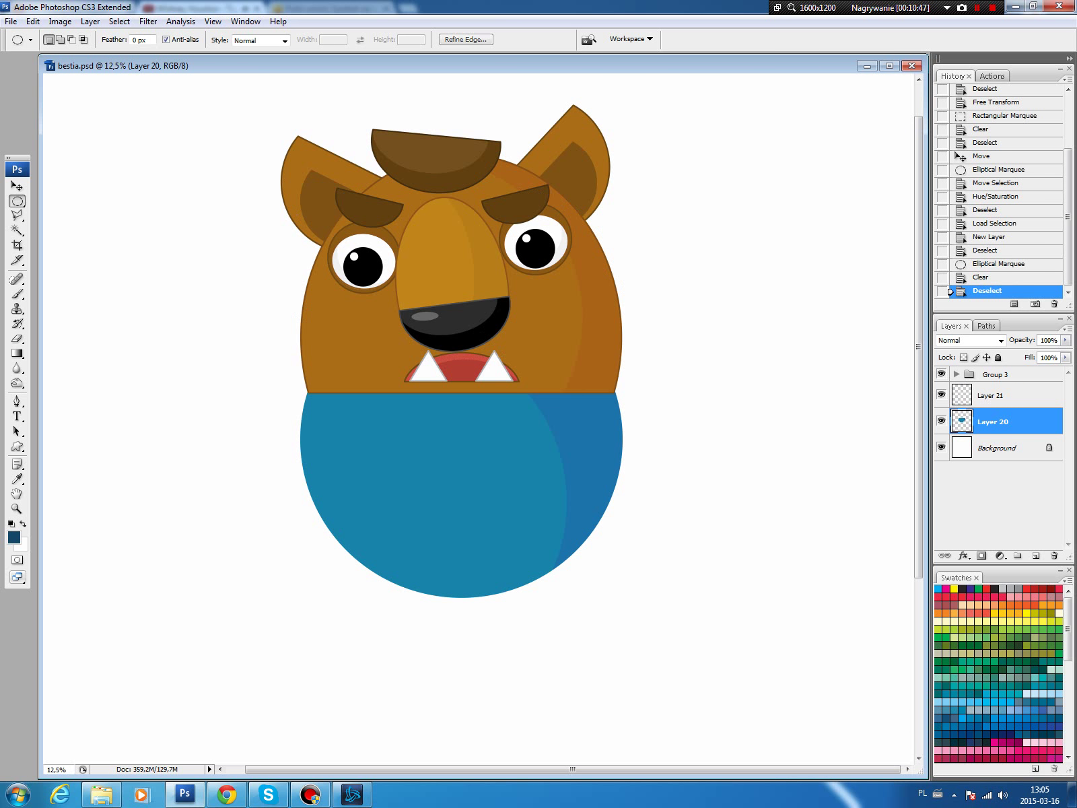
Stroke the body's shape with a 16 px dark blue outline on the outline layer
ctrl+click(957, 418)
click(993, 395)
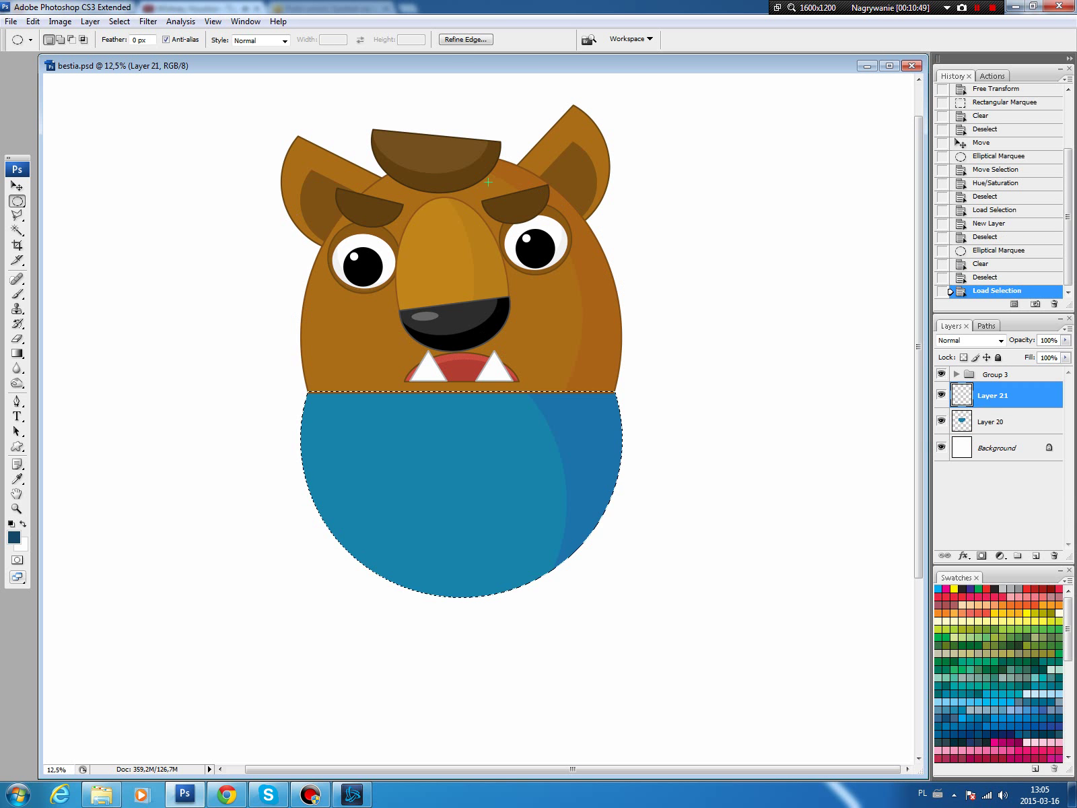
click(32, 20)
click(50, 227)
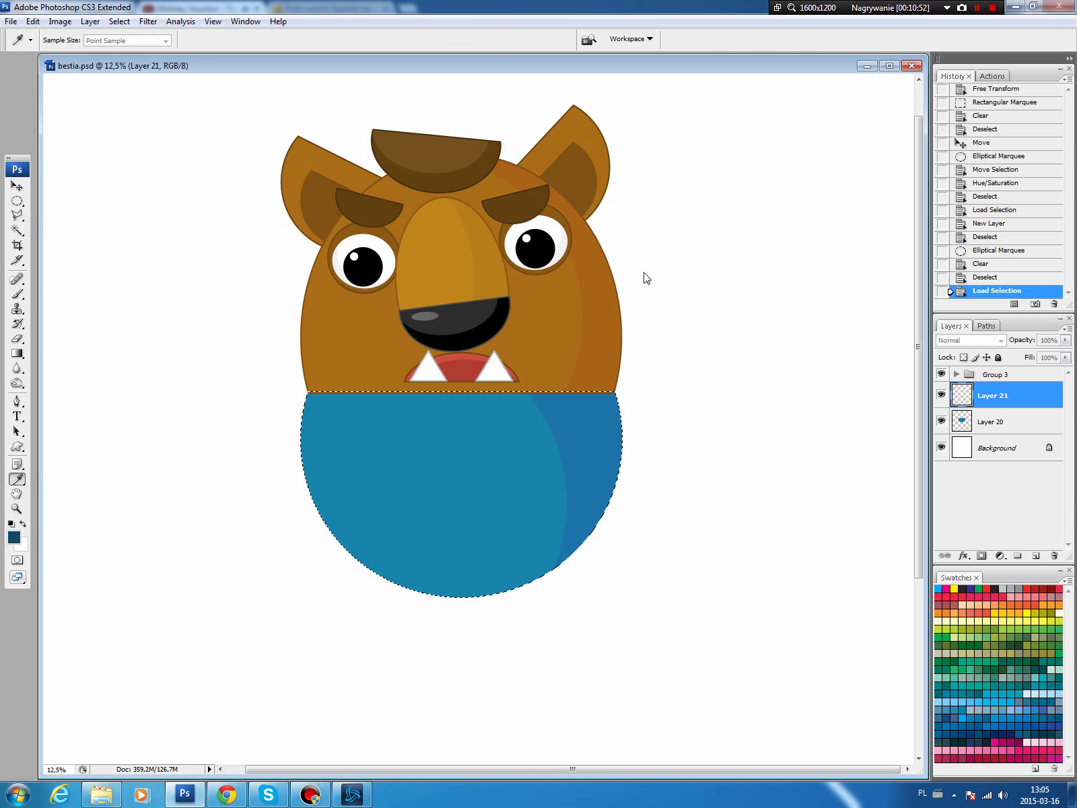
click(616, 223)
key(m)
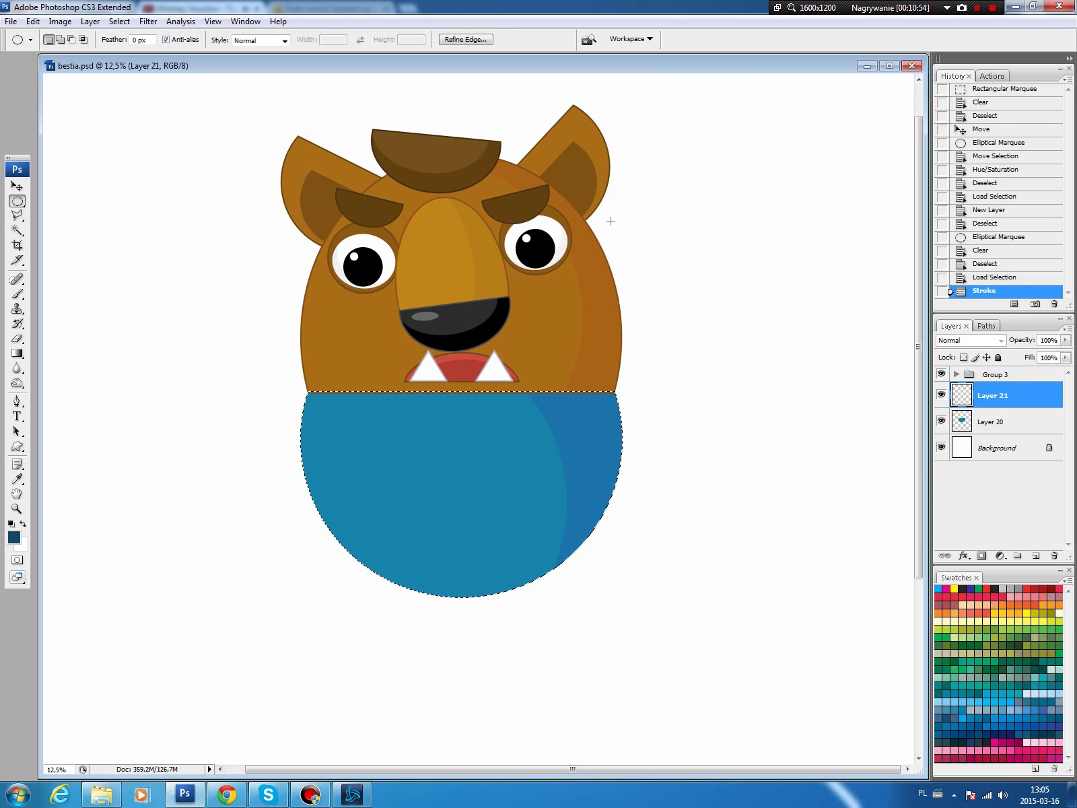
key(ctrl+d)
key(v)
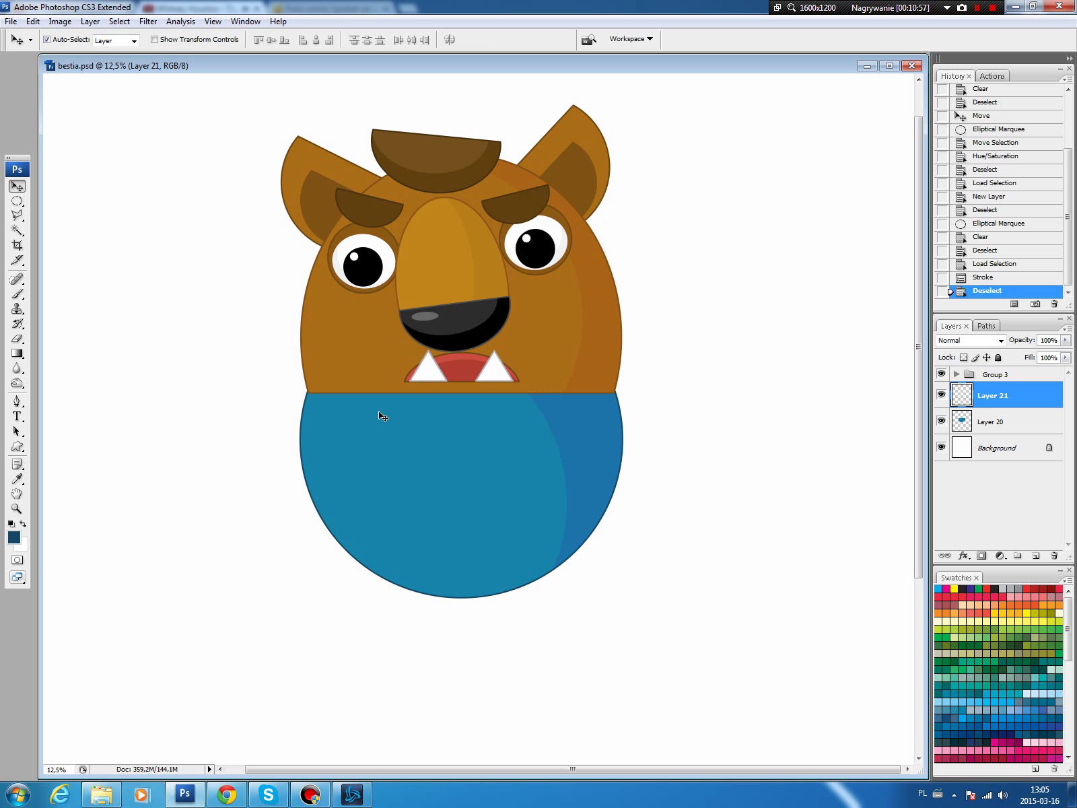
Trace a four-corner collar path left of the mouth with the Pen tool
click(1002, 424)
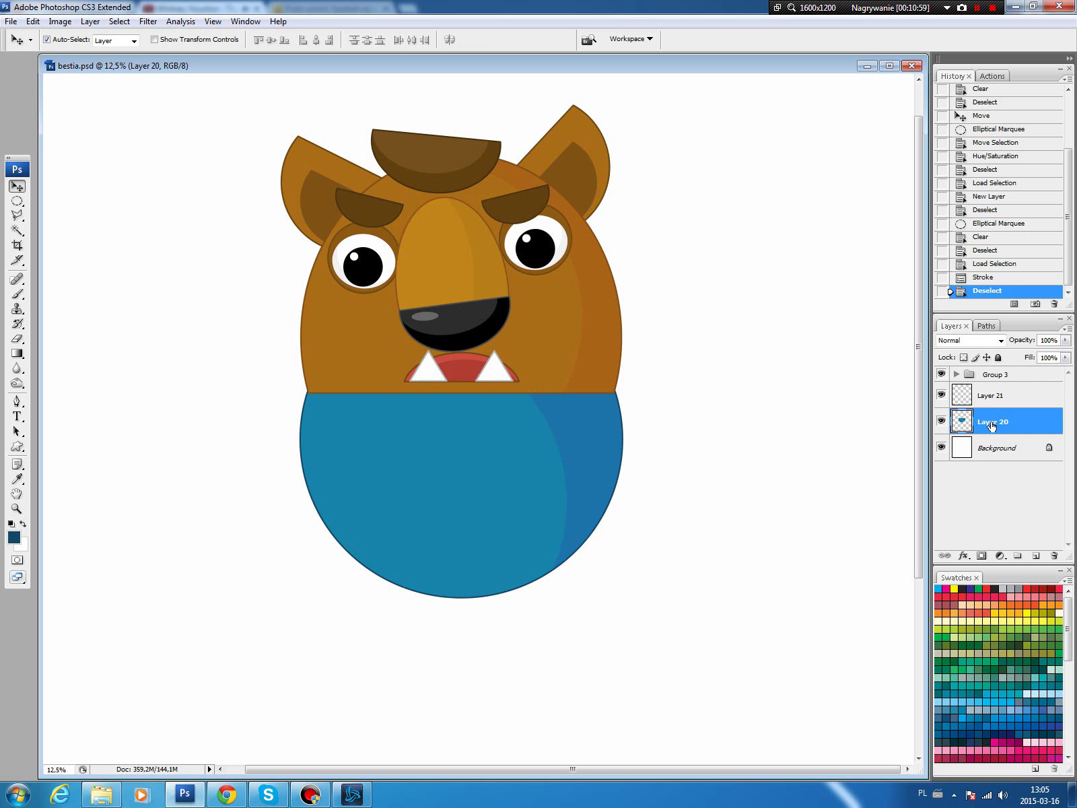
key(p)
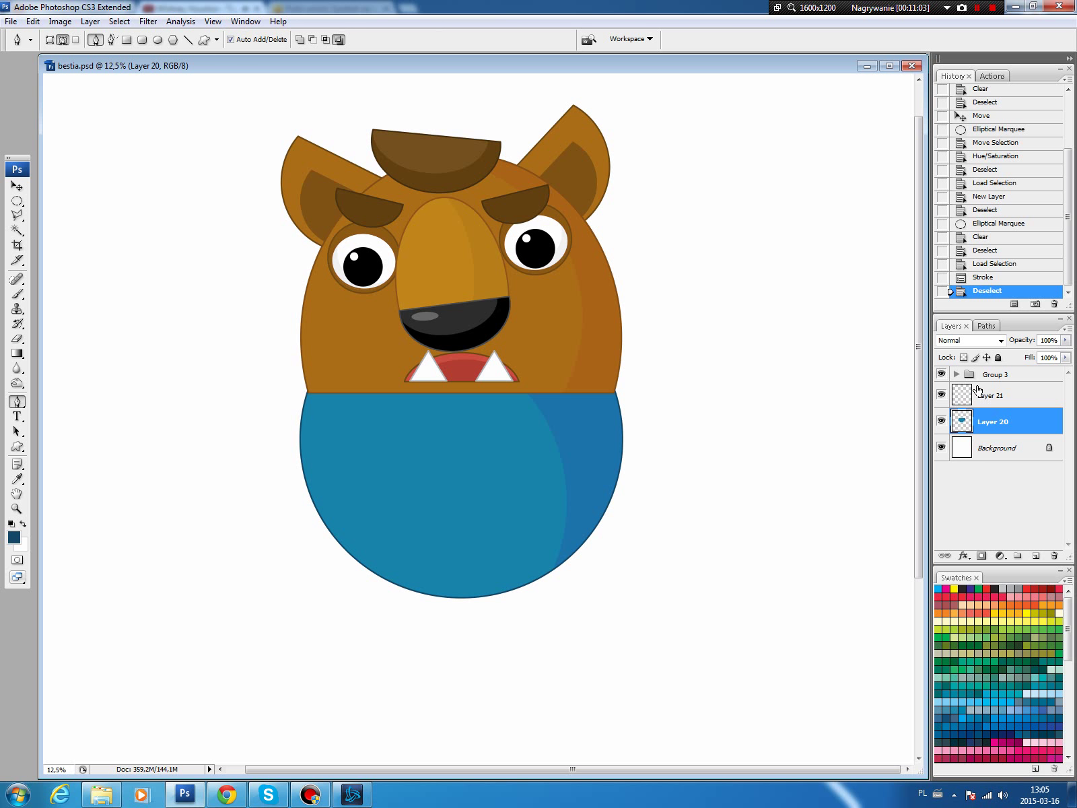
click(1002, 380)
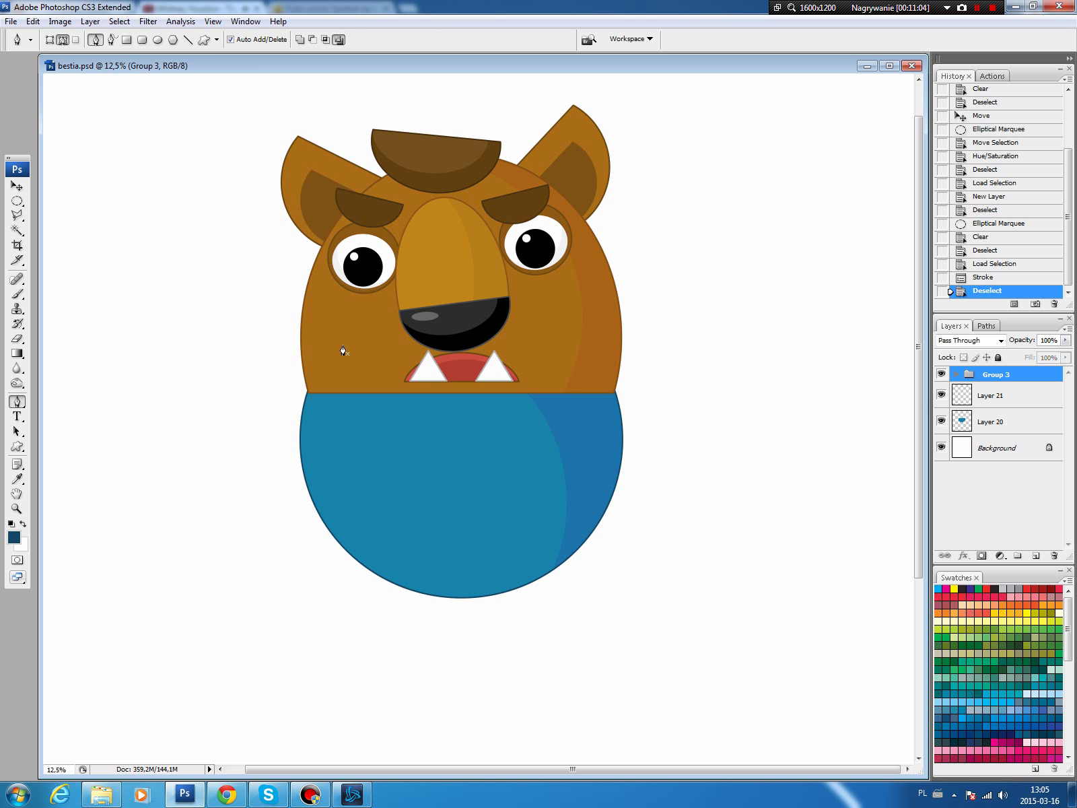
click(293, 362)
click(388, 364)
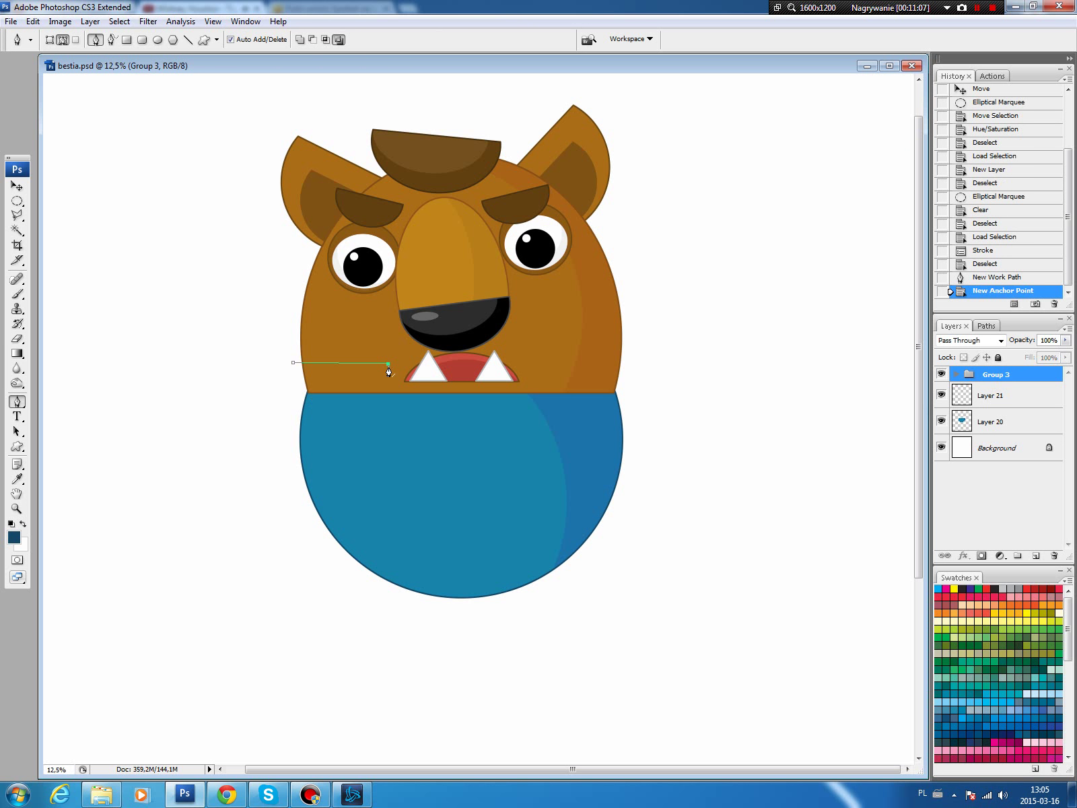
click(439, 394)
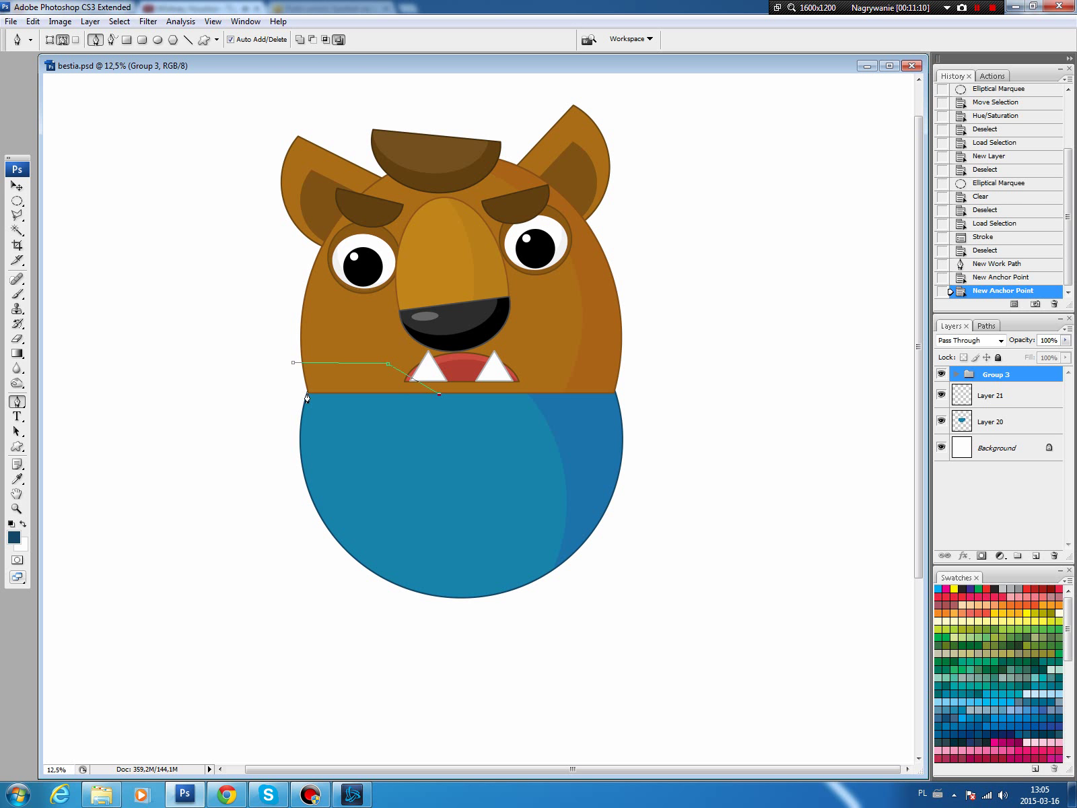
click(304, 394)
click(293, 363)
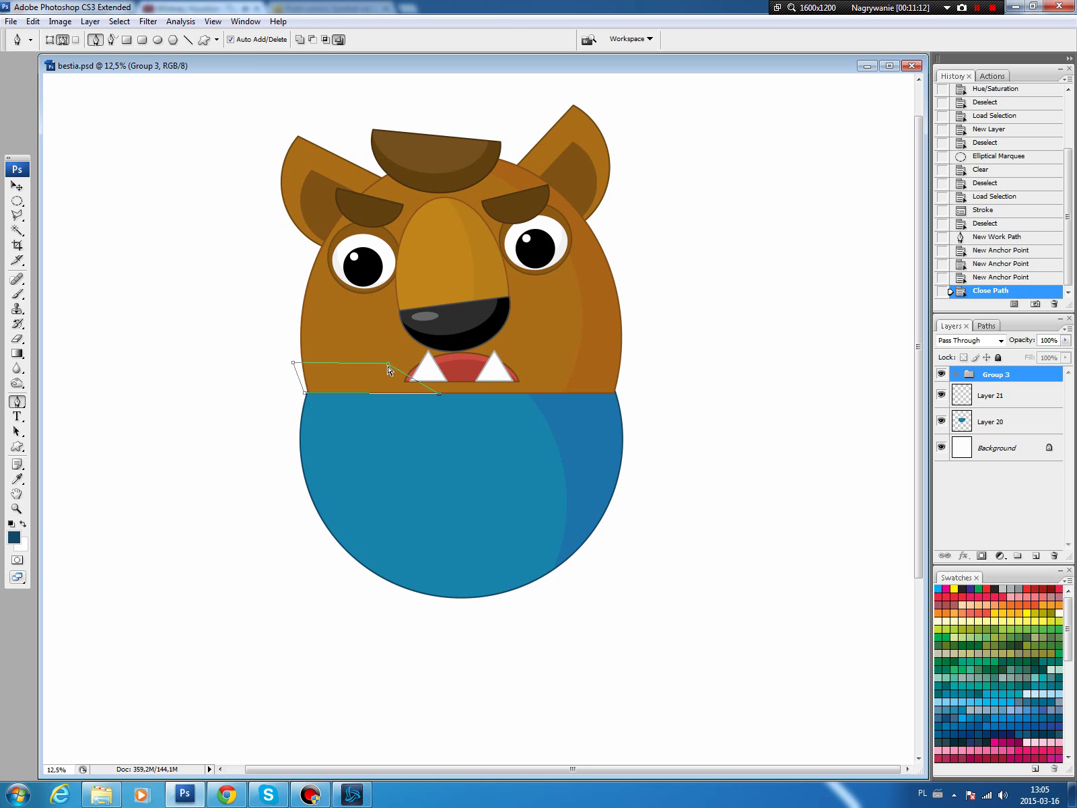
drag(387, 364, 384, 362)
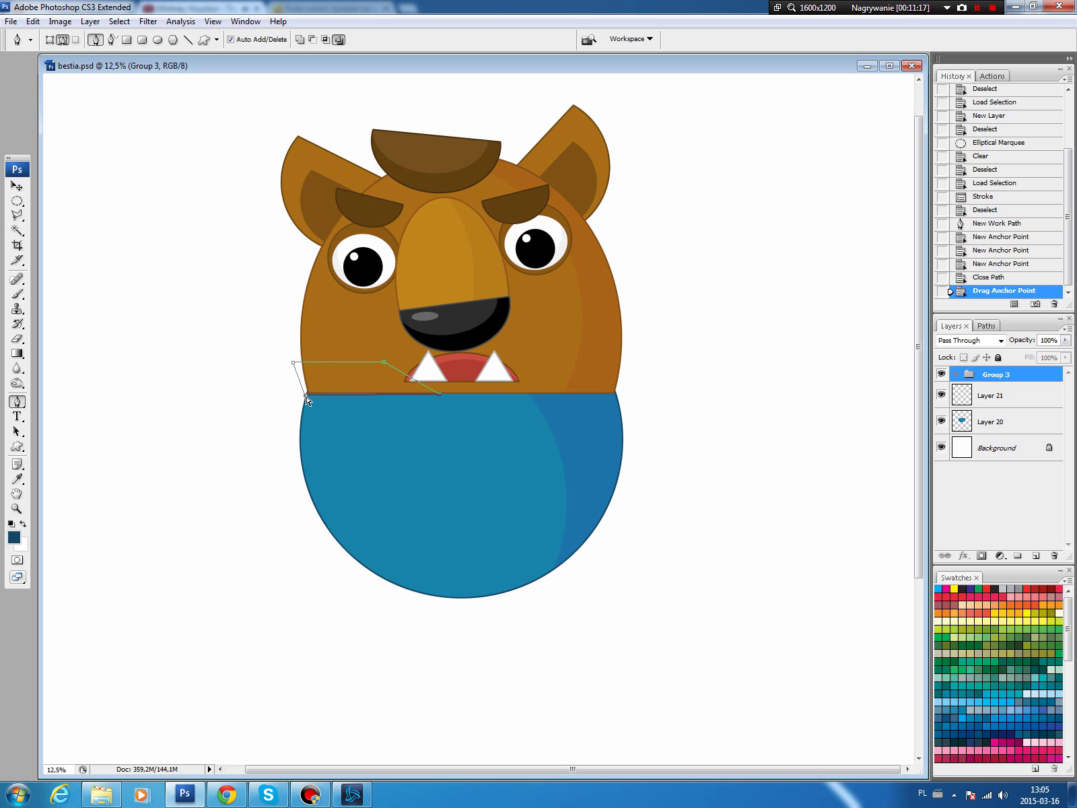
drag(441, 395, 427, 400)
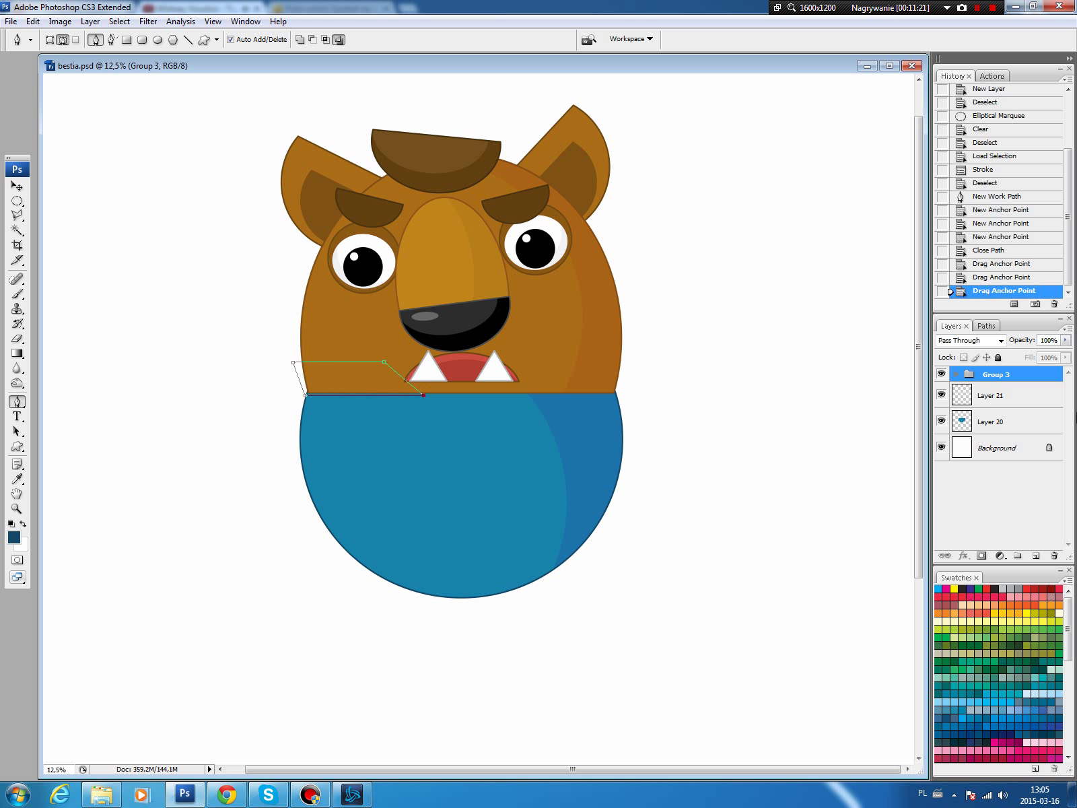
Turn the collar path into a selection on a new layer and fill it pale grey
click(986, 326)
key(ctrl+Return)
click(951, 326)
click(1036, 556)
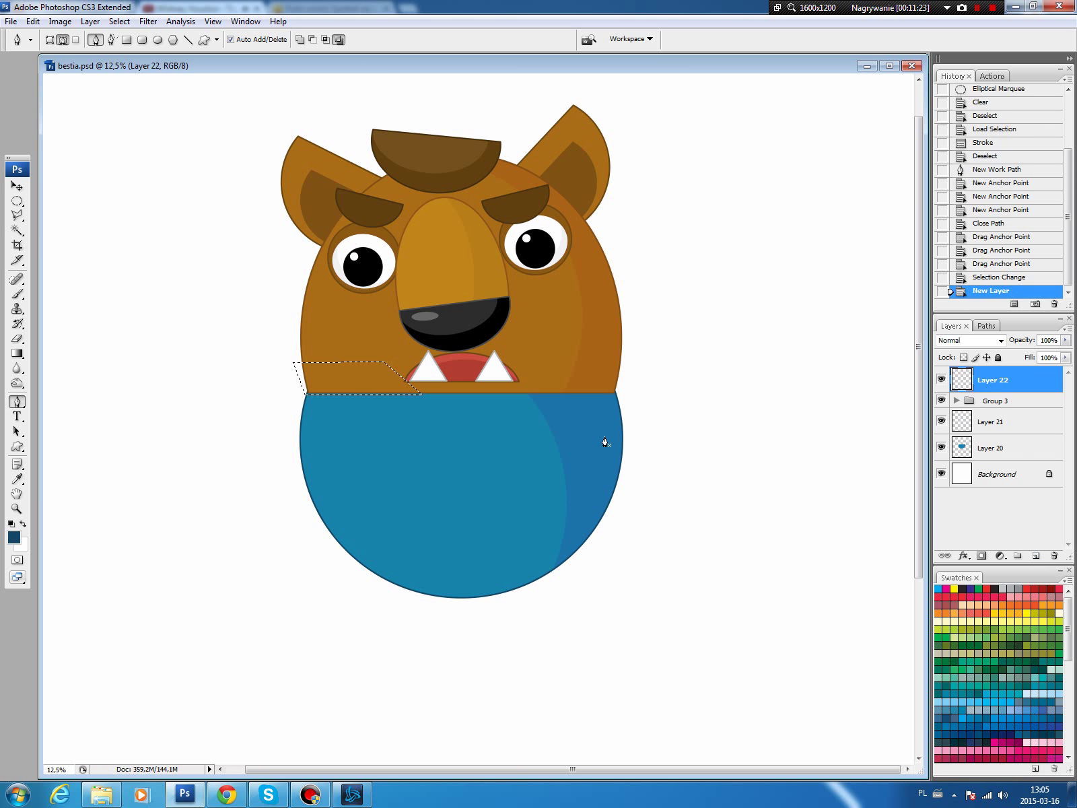
key(b)
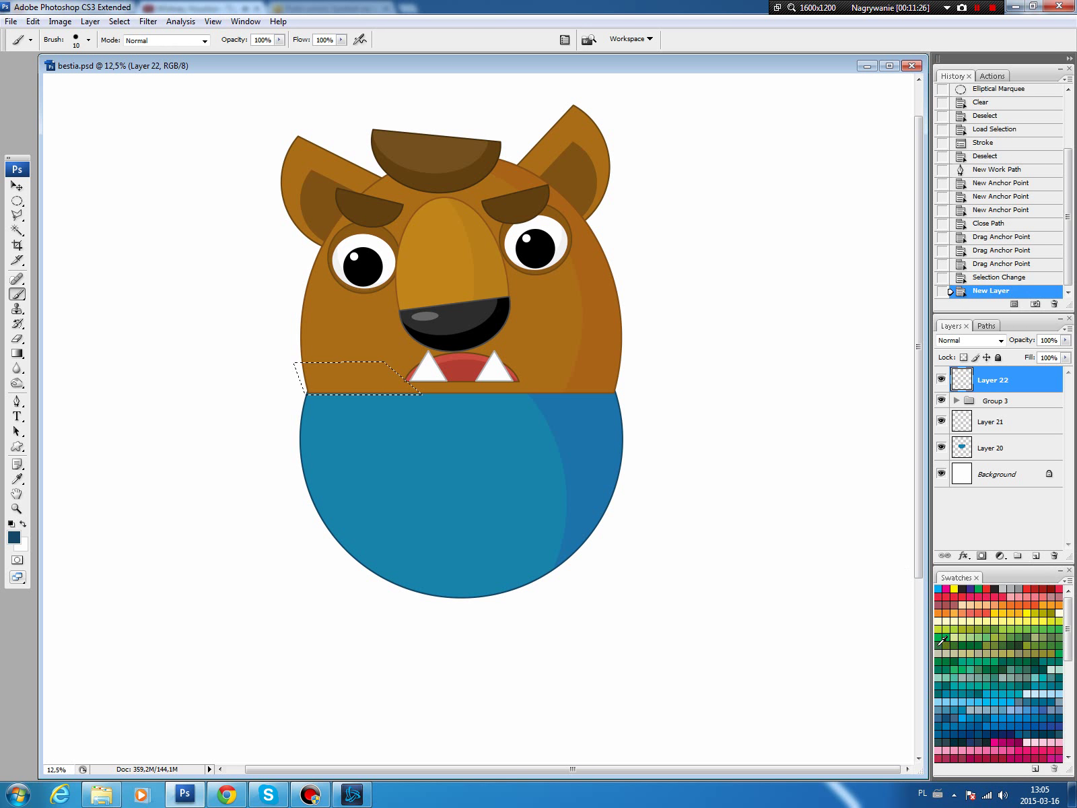
click(942, 652)
key(i)
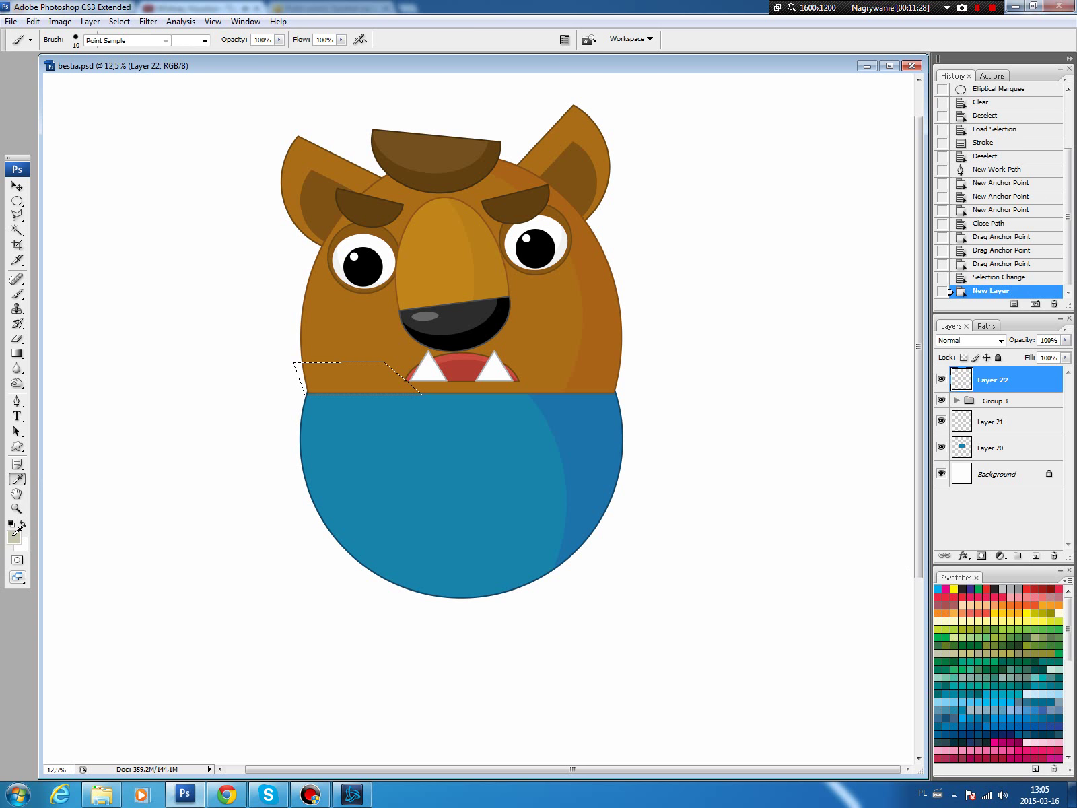
click(14, 535)
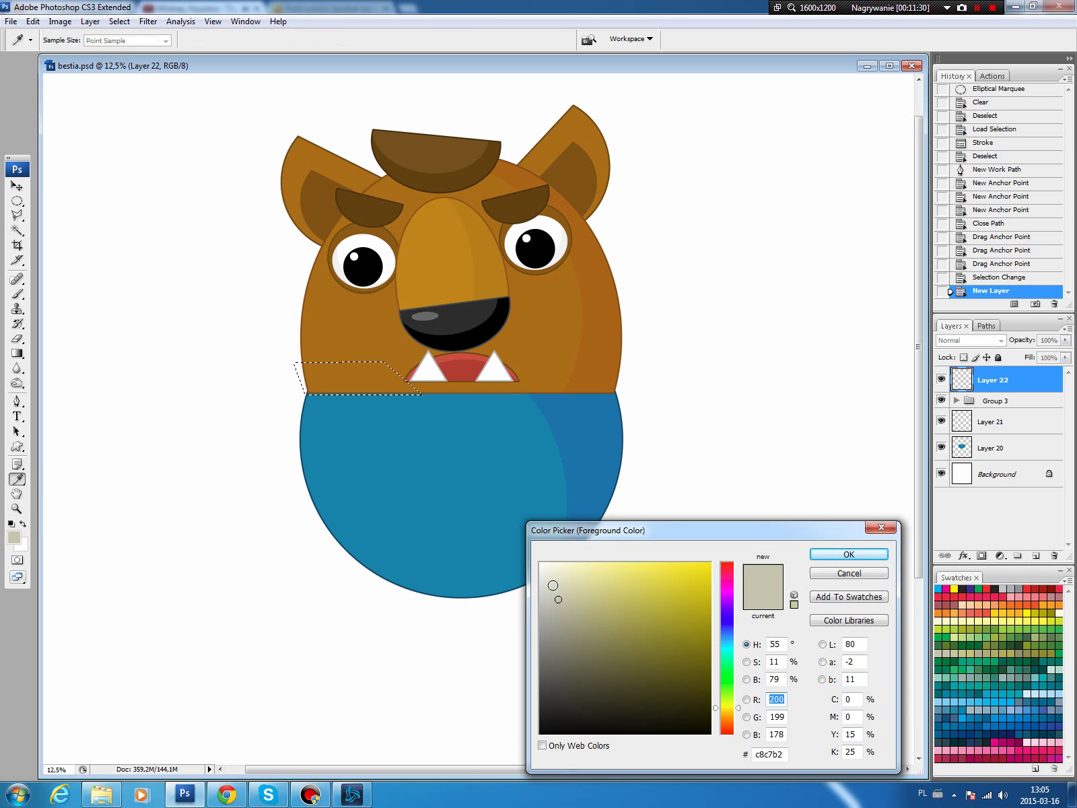
click(548, 573)
click(848, 555)
key(b)
key(alt+BackSpace)
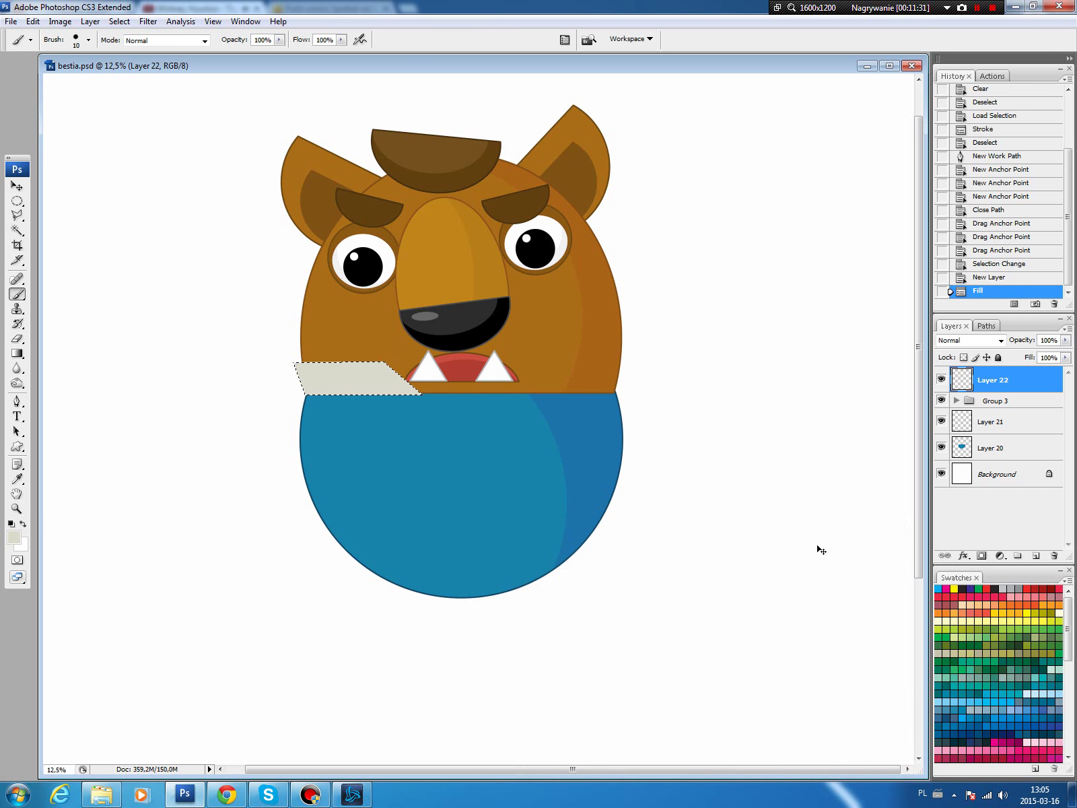
key(ctrl+d)
Outline the collar with a 16 px darker grey stroke on its own layer
key(i)
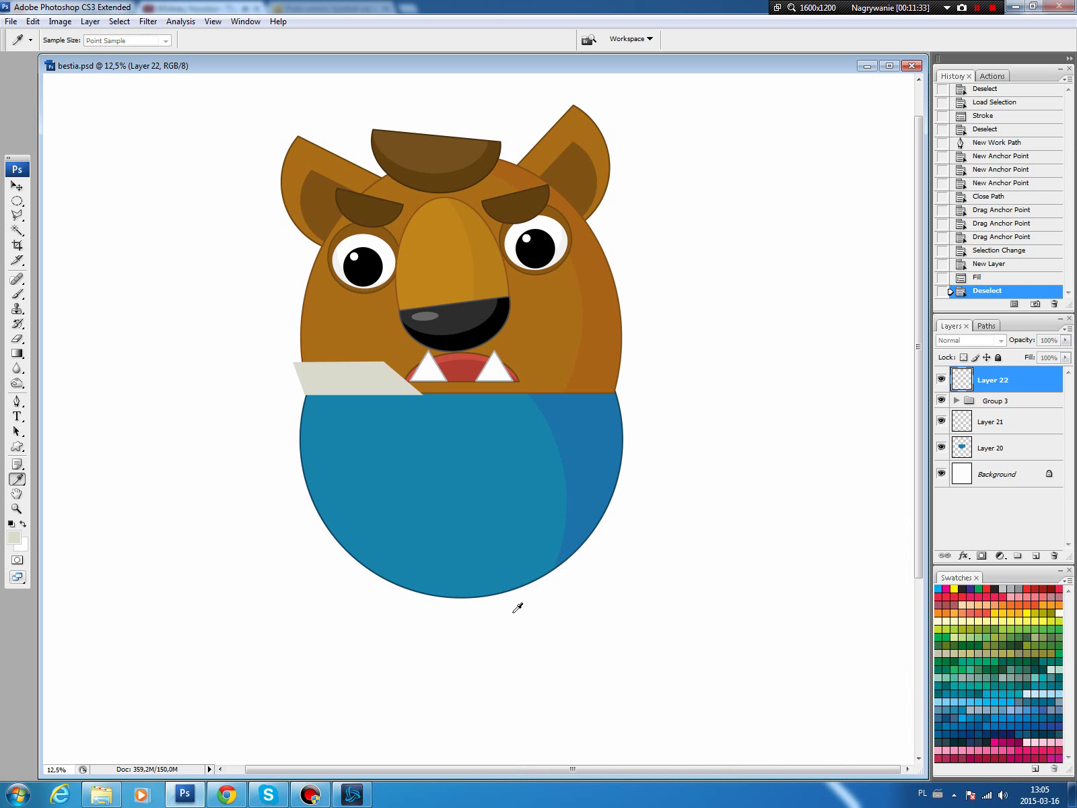
key(F6)
click(558, 608)
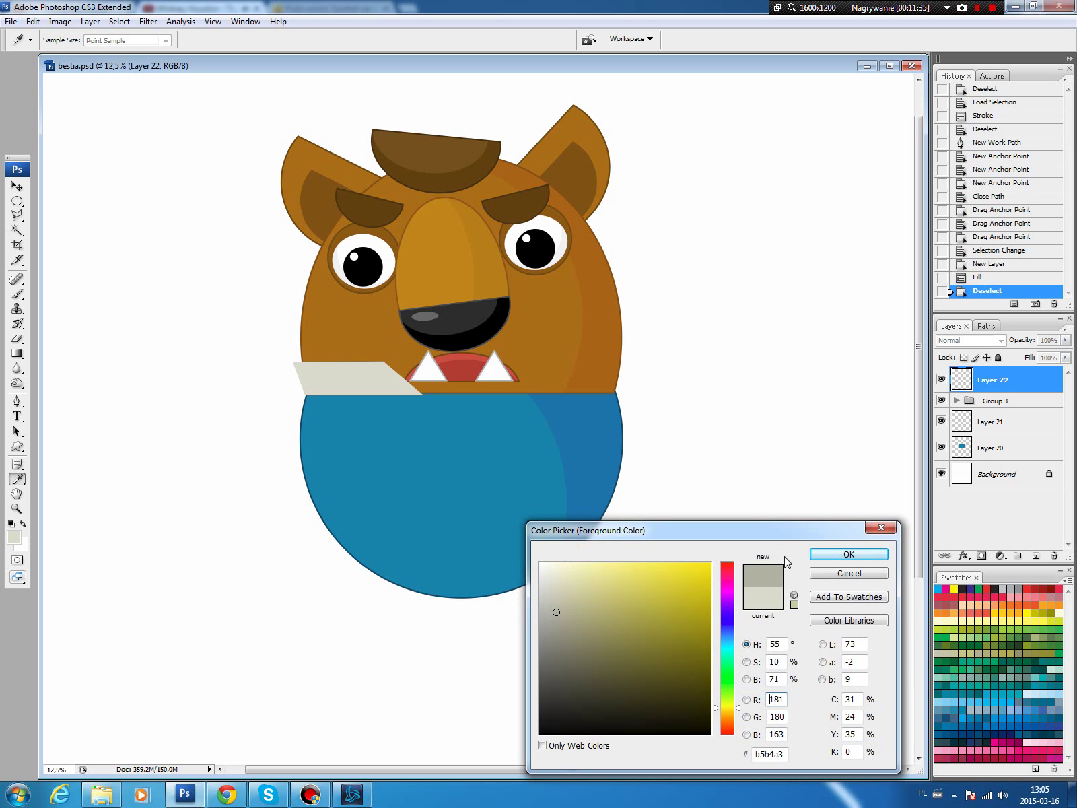
click(849, 554)
key(b)
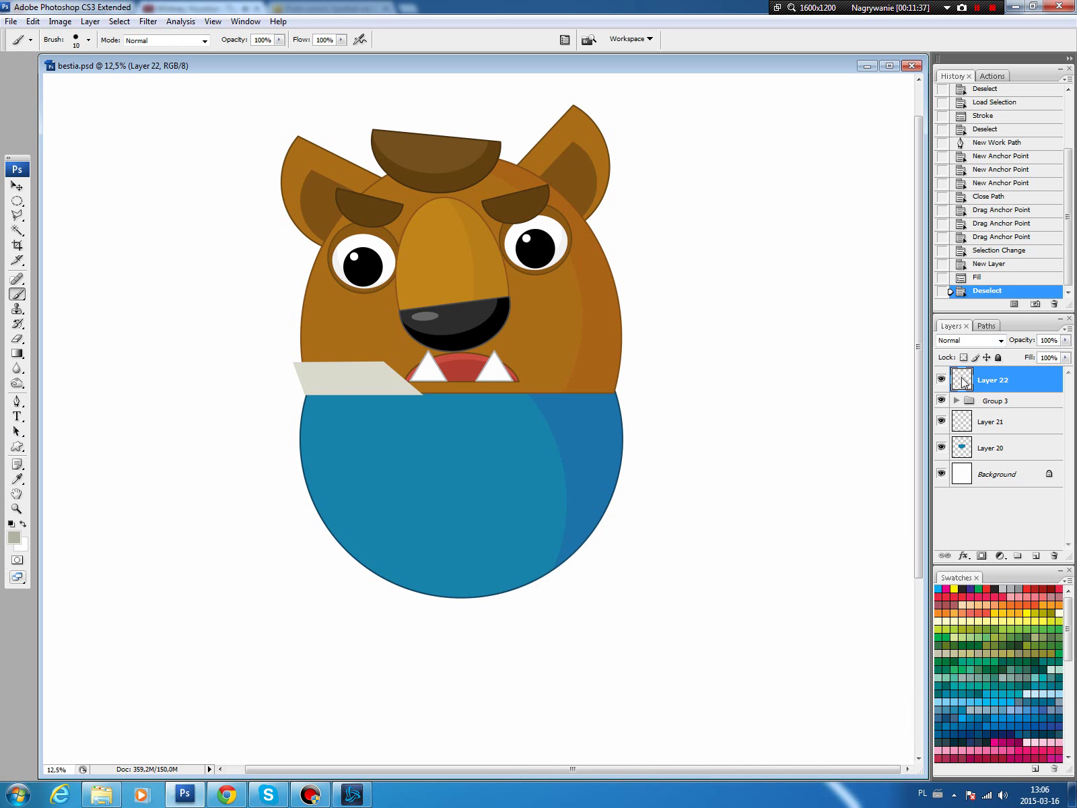
ctrl+click(963, 381)
click(1035, 556)
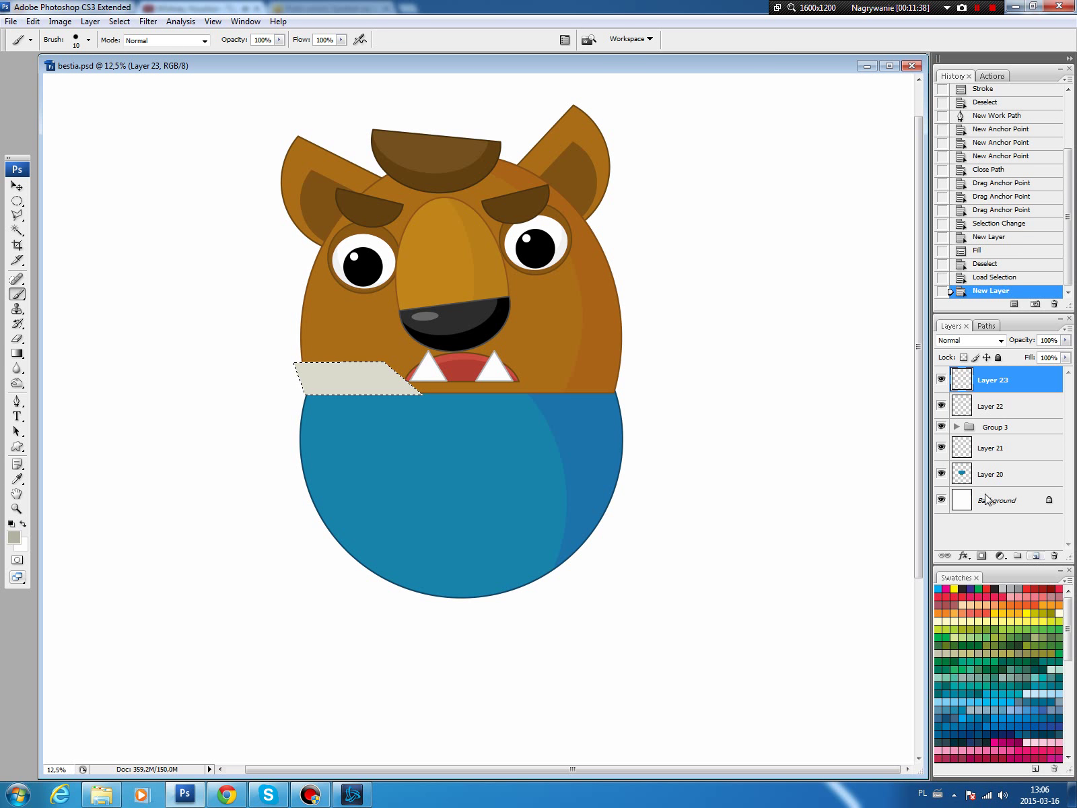
click(34, 22)
click(47, 230)
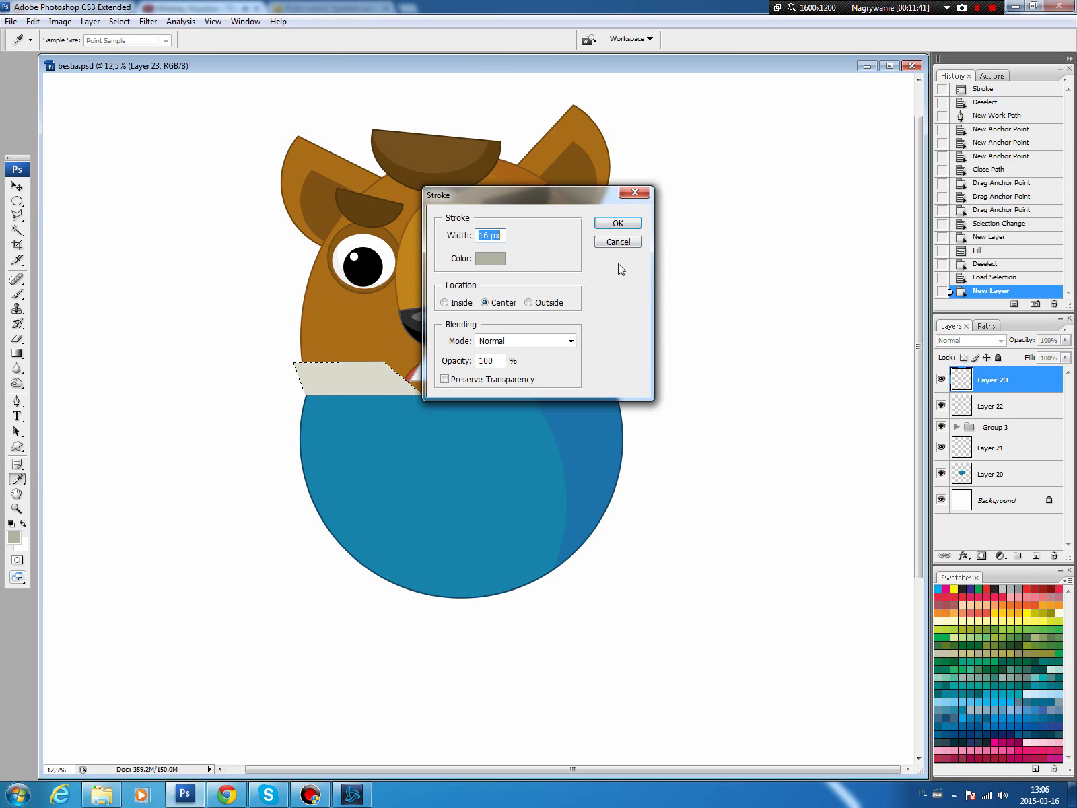
click(615, 222)
key(ctrl+d)
Lighten the upper part of the collar on Layer 22 with Hue/Saturation
key(v)
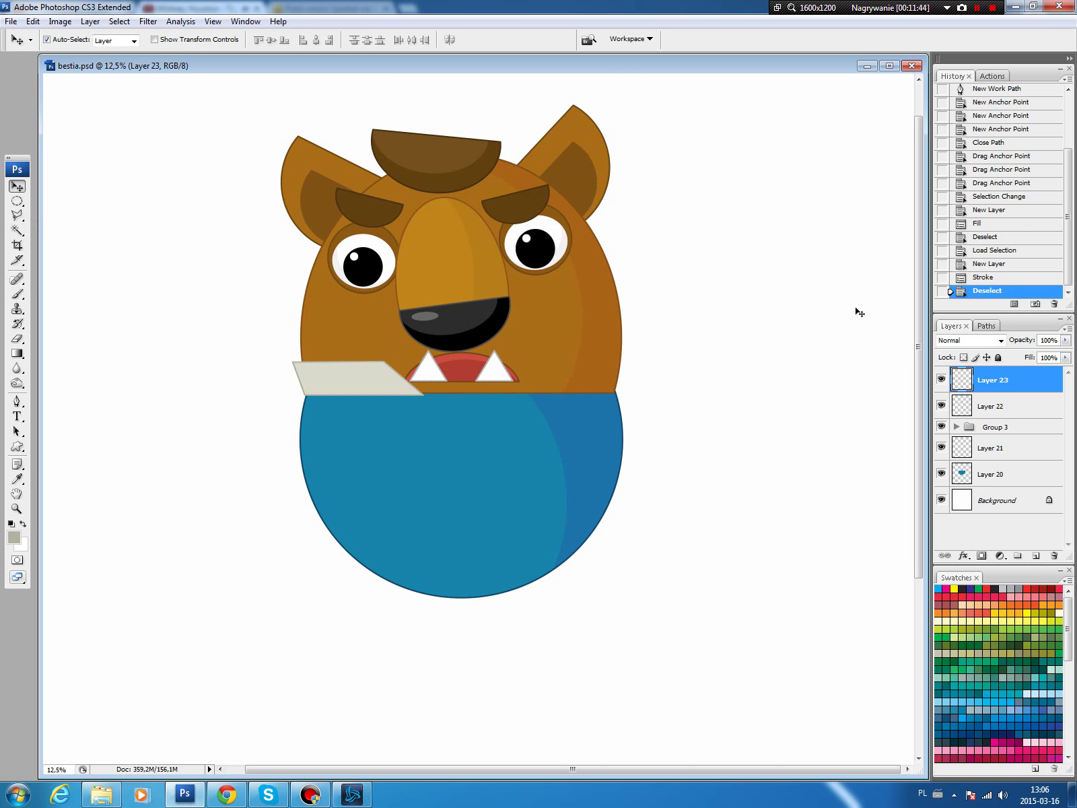
click(991, 411)
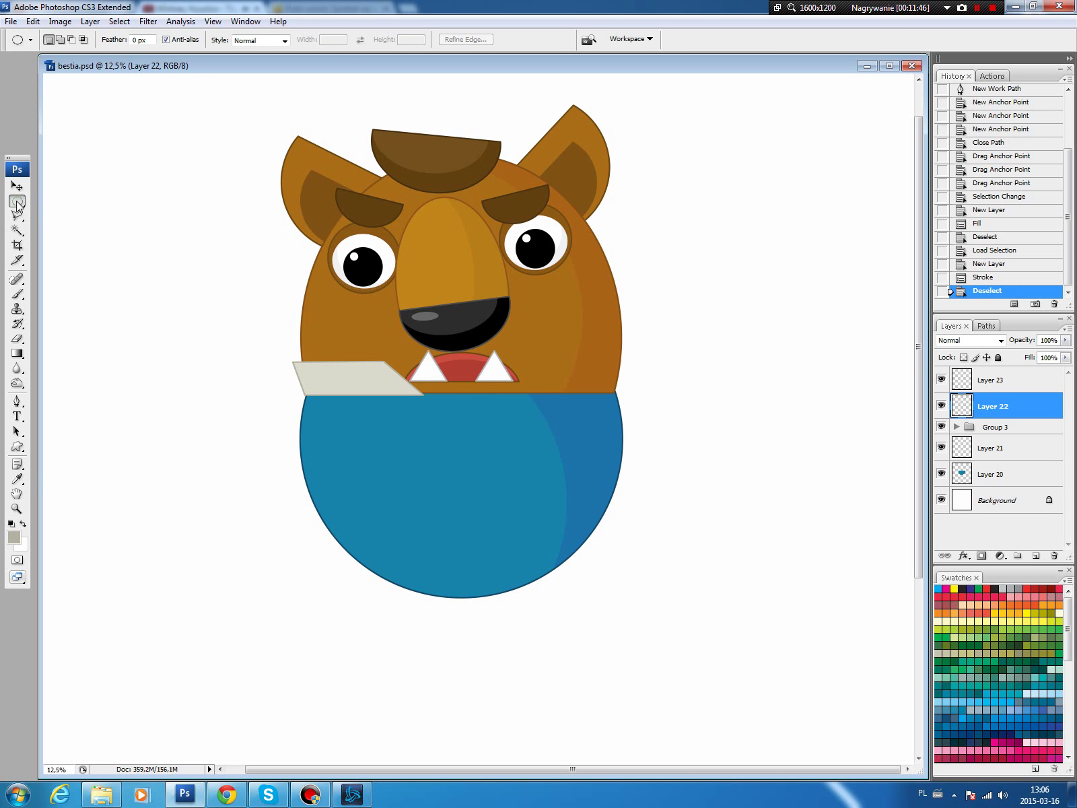
drag(16, 201, 75, 197)
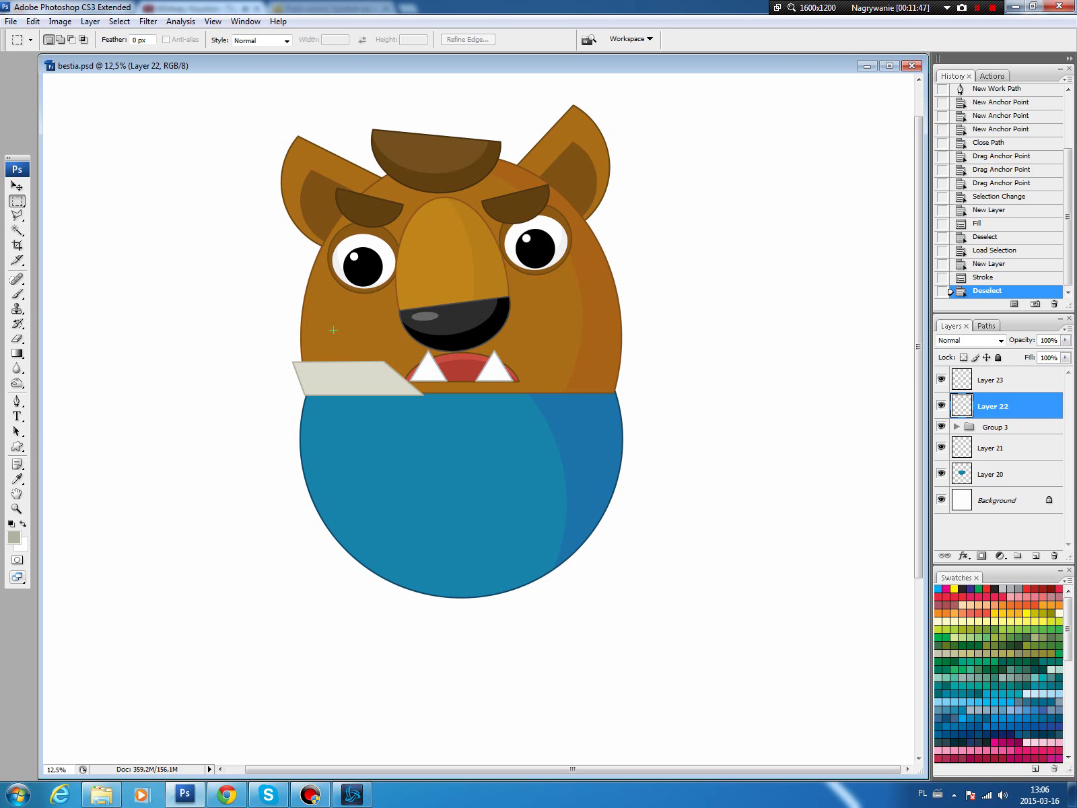
drag(476, 380, 478, 381)
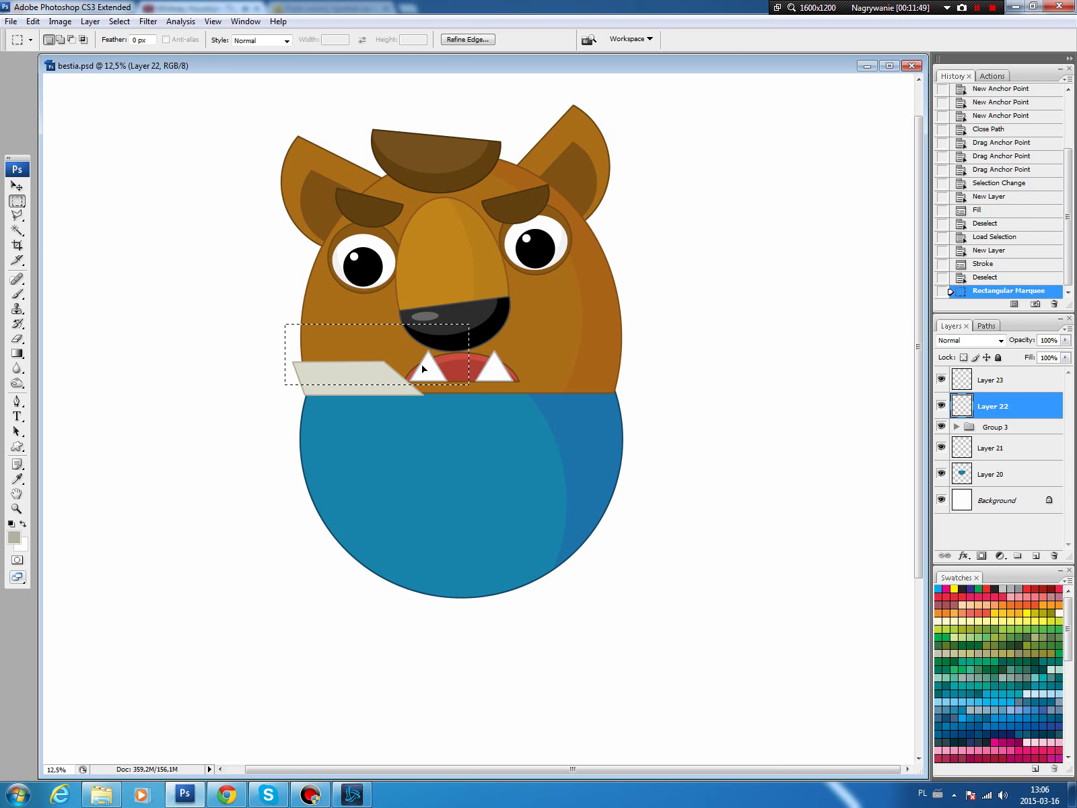
drag(416, 339, 406, 341)
key(ctrl+u)
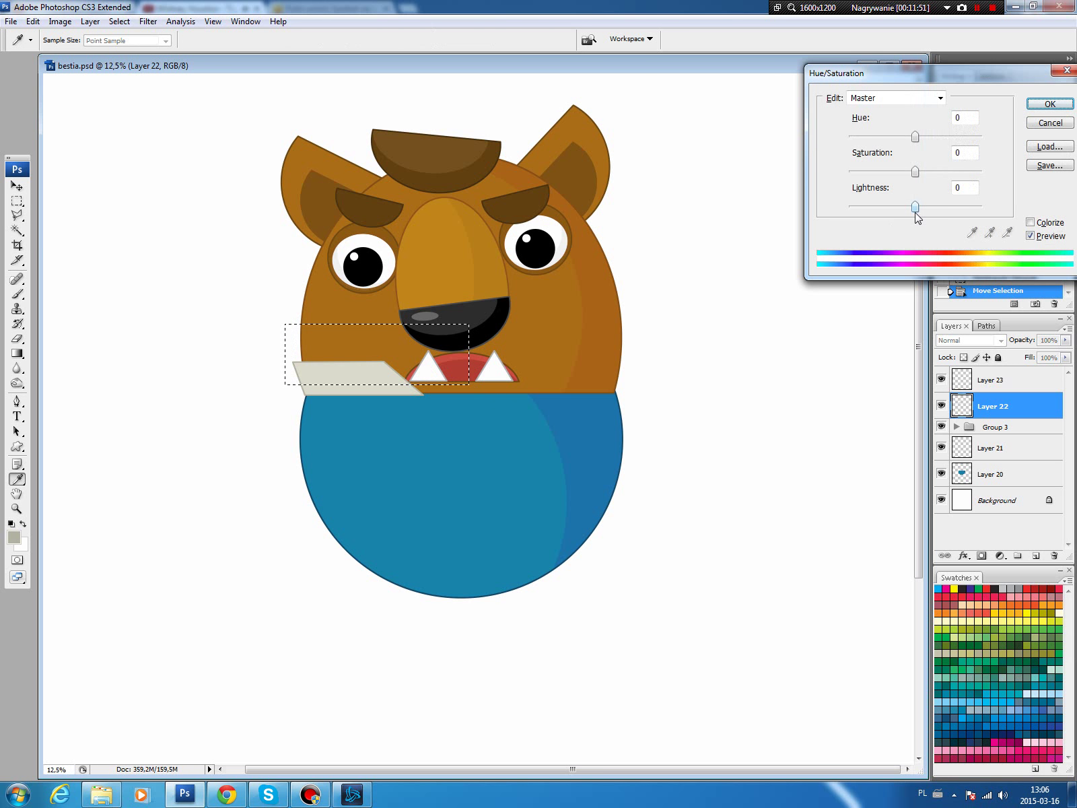
drag(915, 207, 936, 209)
click(1070, 102)
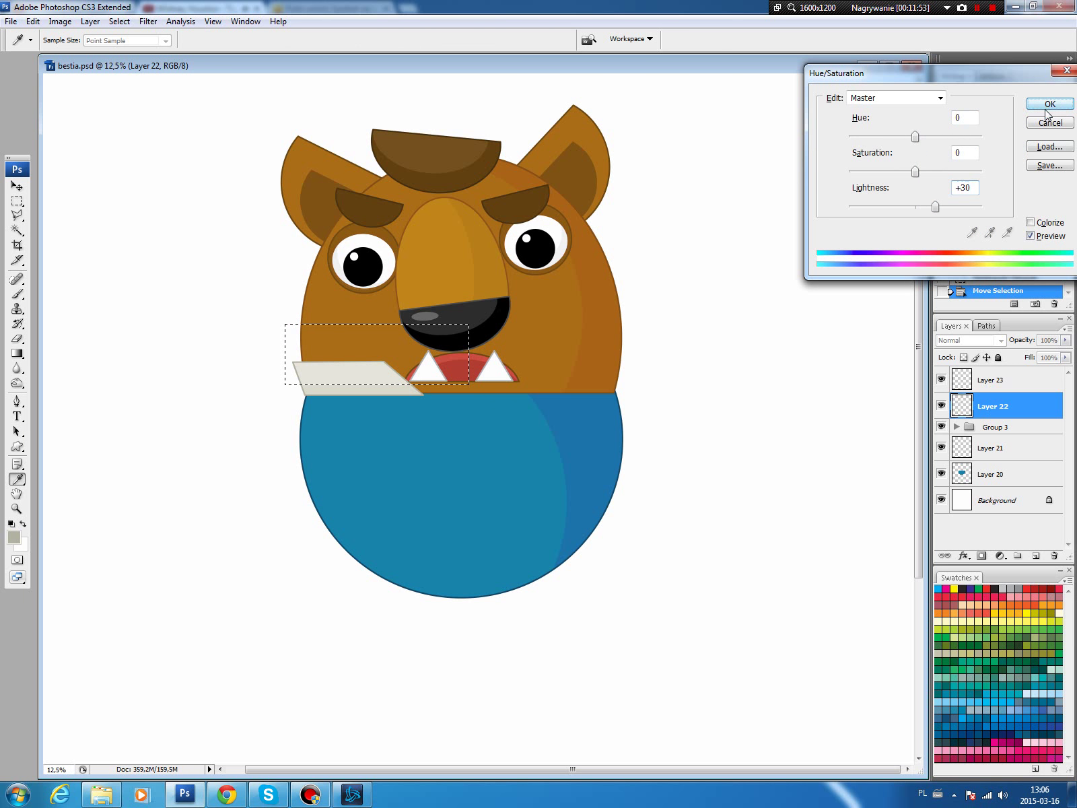
key(ctrl+d)
Link Layers 22 and 23, duplicate them, flip the copy horizontally and place it right of the neckline
key(v)
ctrl+click(1010, 381)
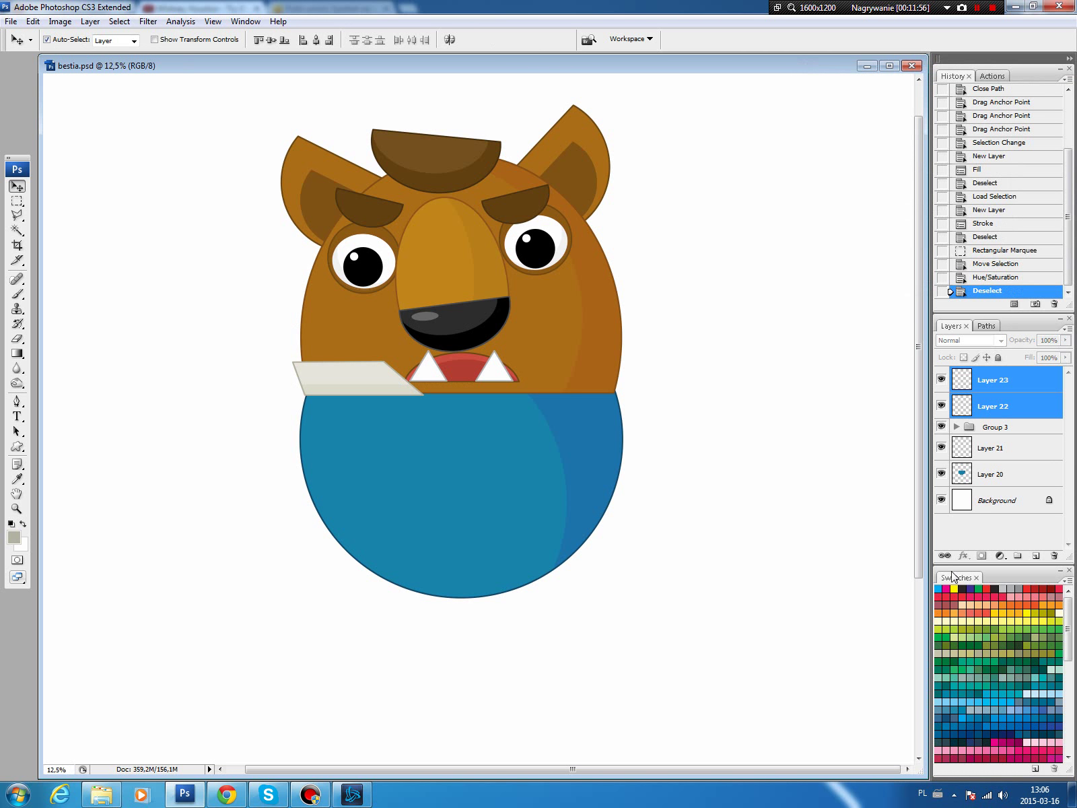
click(945, 555)
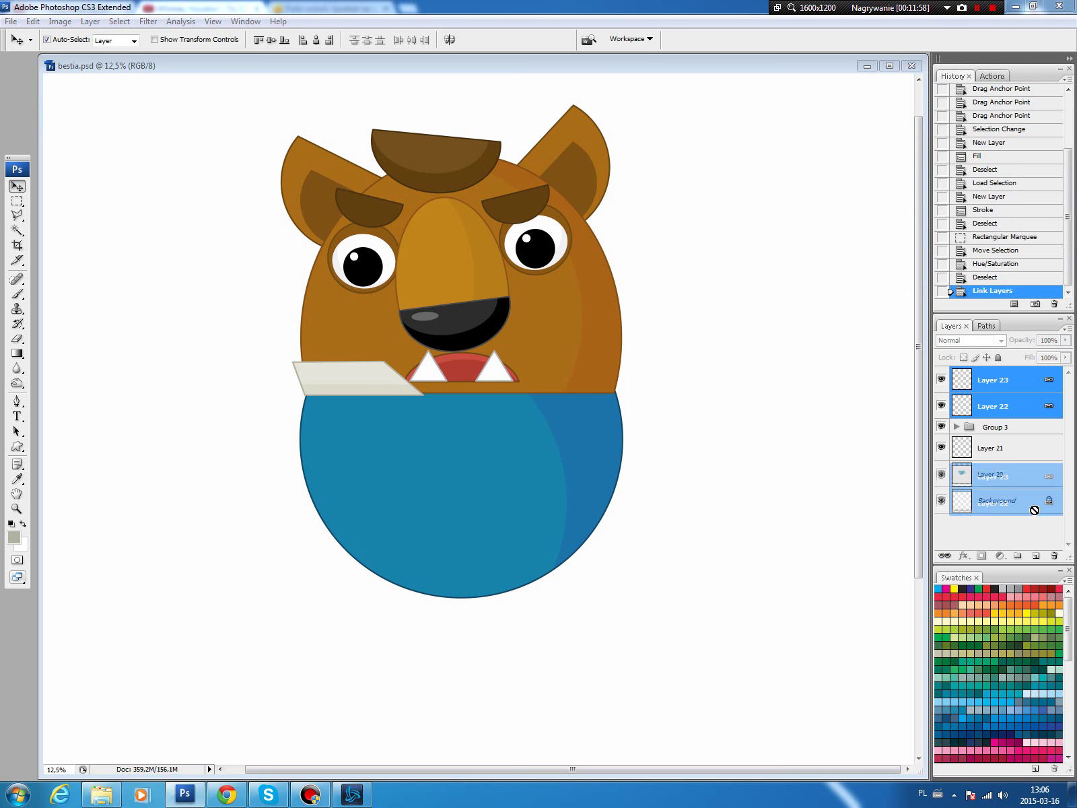
drag(1028, 413, 1035, 555)
click(33, 22)
mouse_move(75, 259)
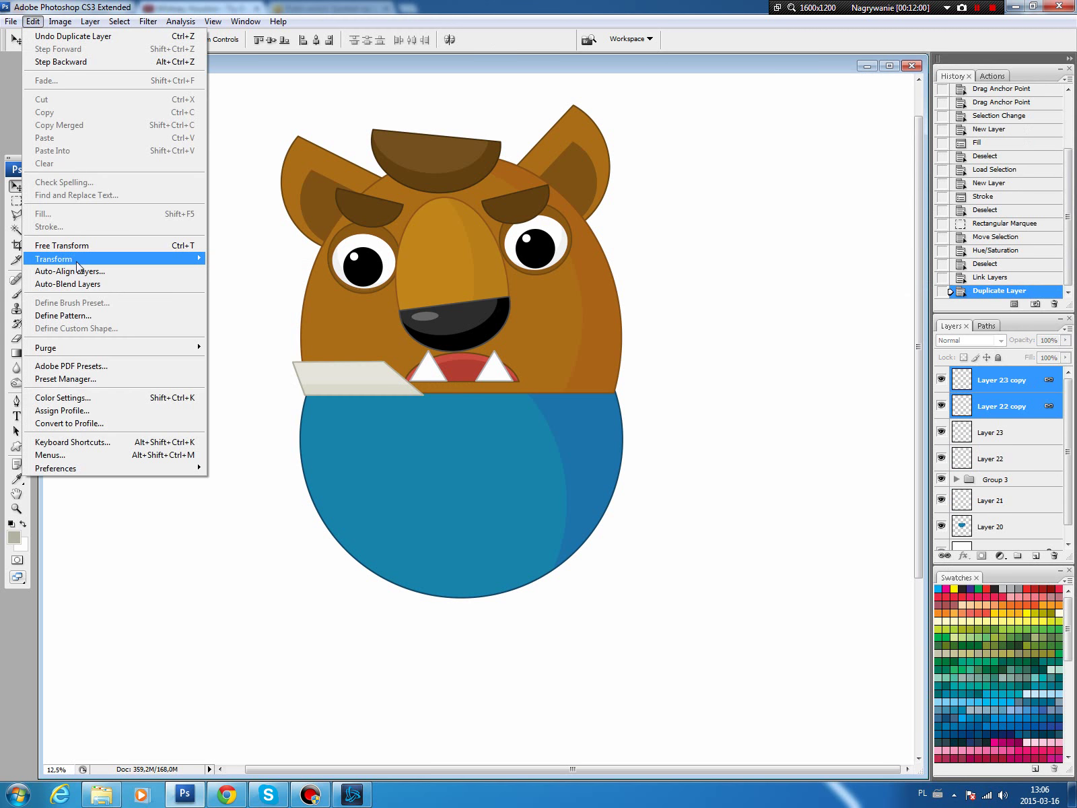
click(239, 405)
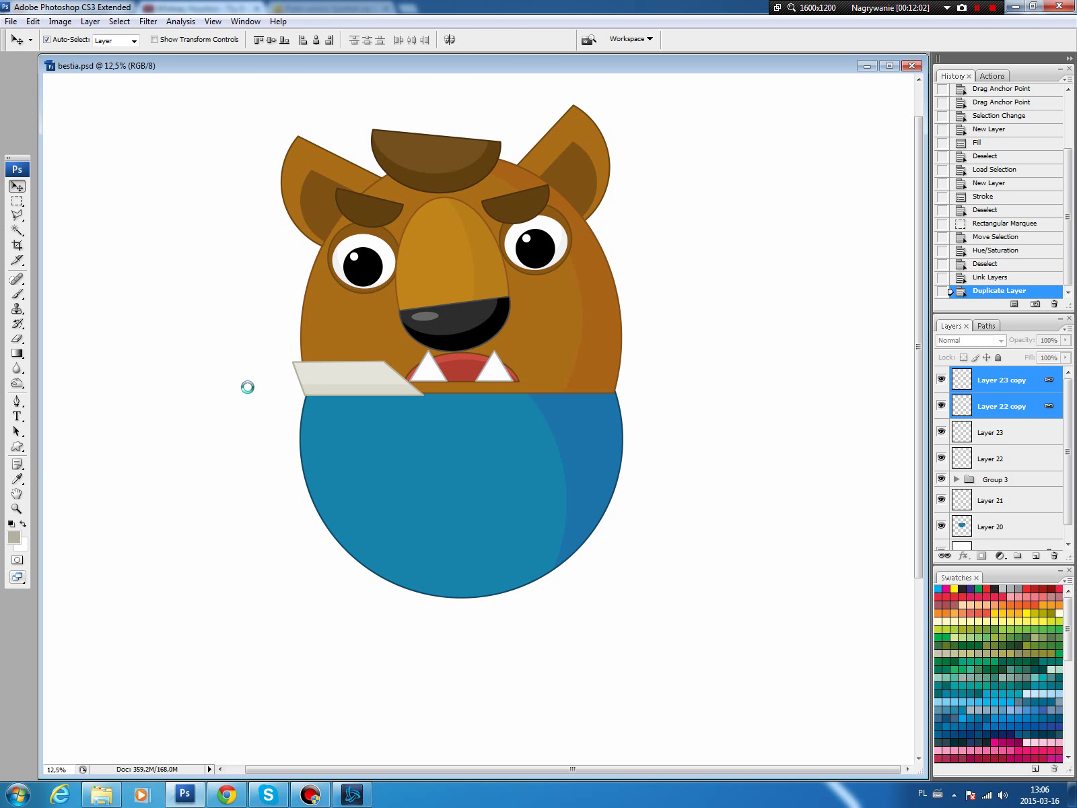
mouse_move(336, 385)
mouse_down()
mouse_move(579, 395)
mouse_move(543, 389)
mouse_up()
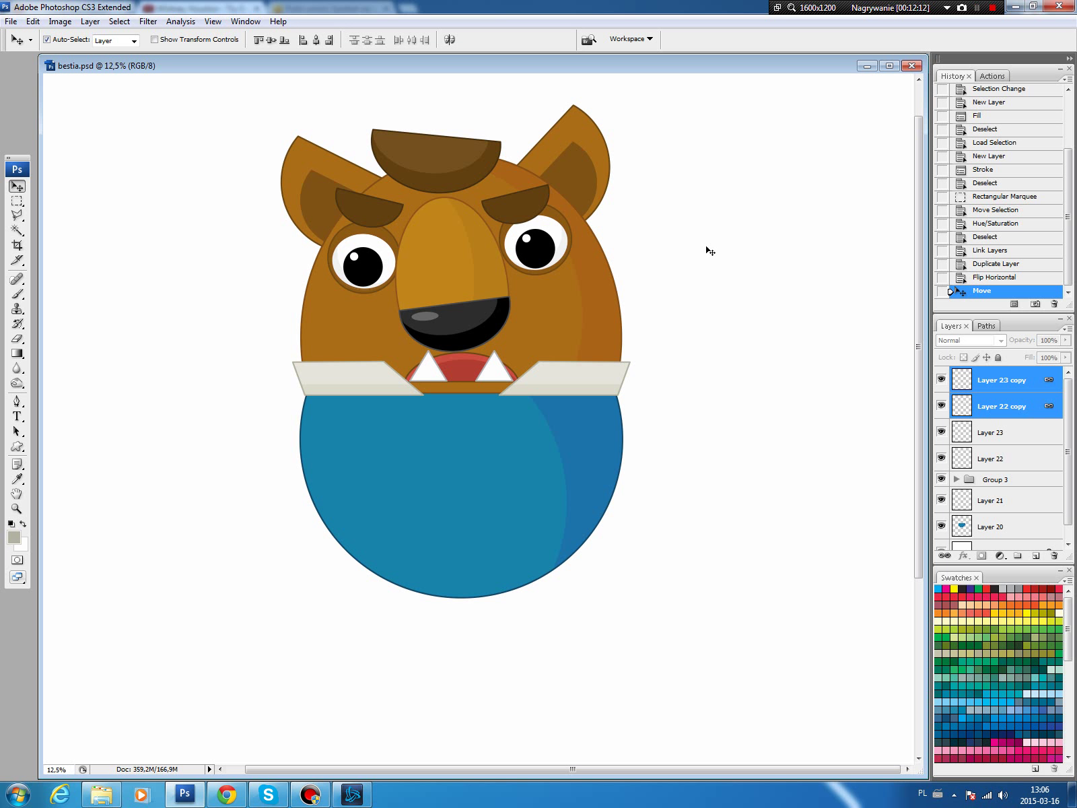
click(456, 494)
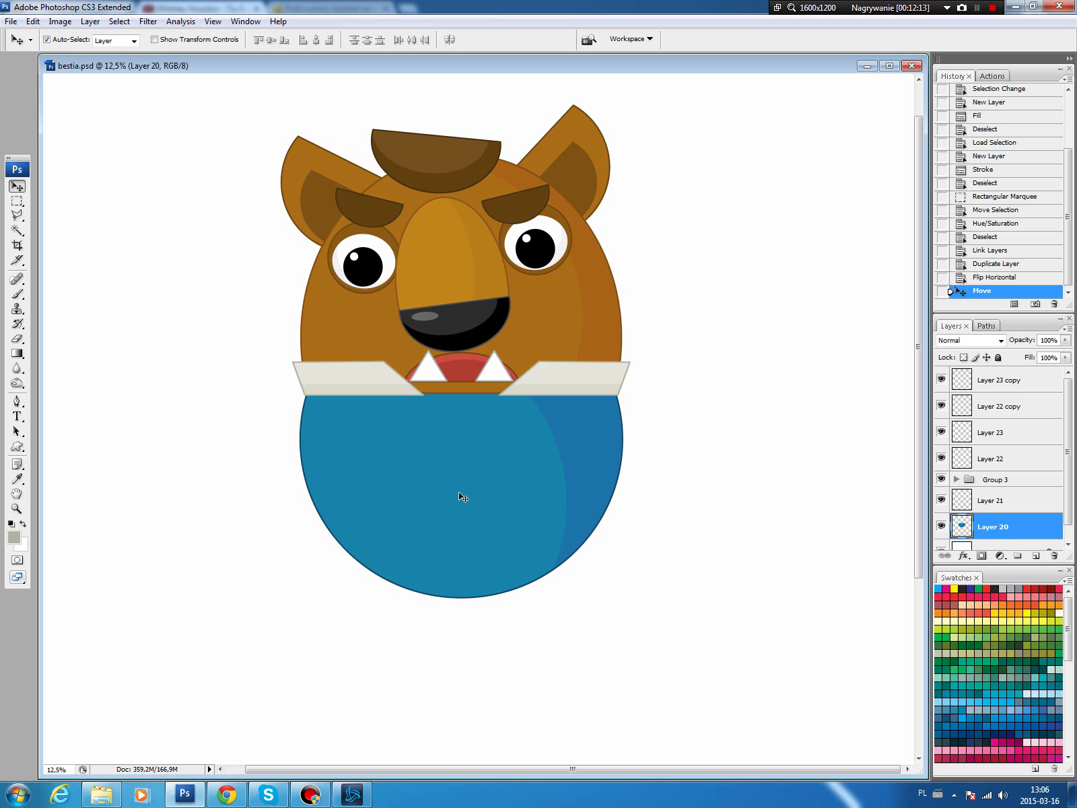
Lock transparency on Layers 21 and 20 and fill both with the collar's sampled light grey
click(991, 502)
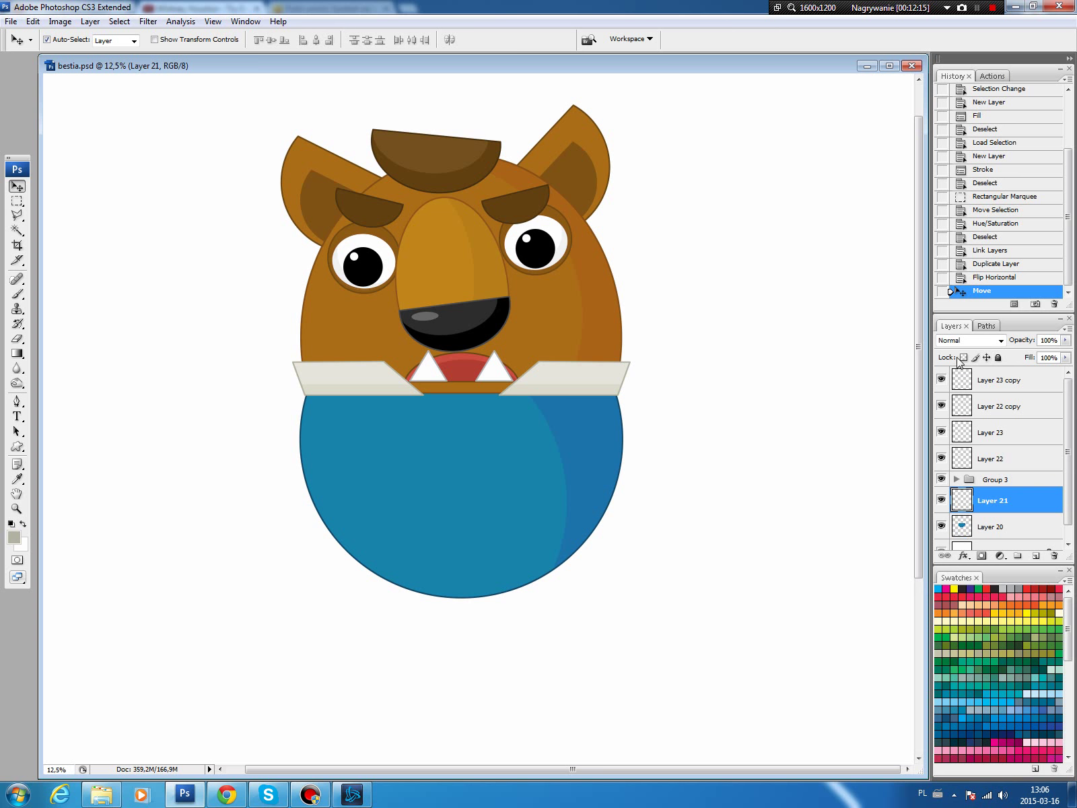
click(964, 357)
key(alt+BackSpace)
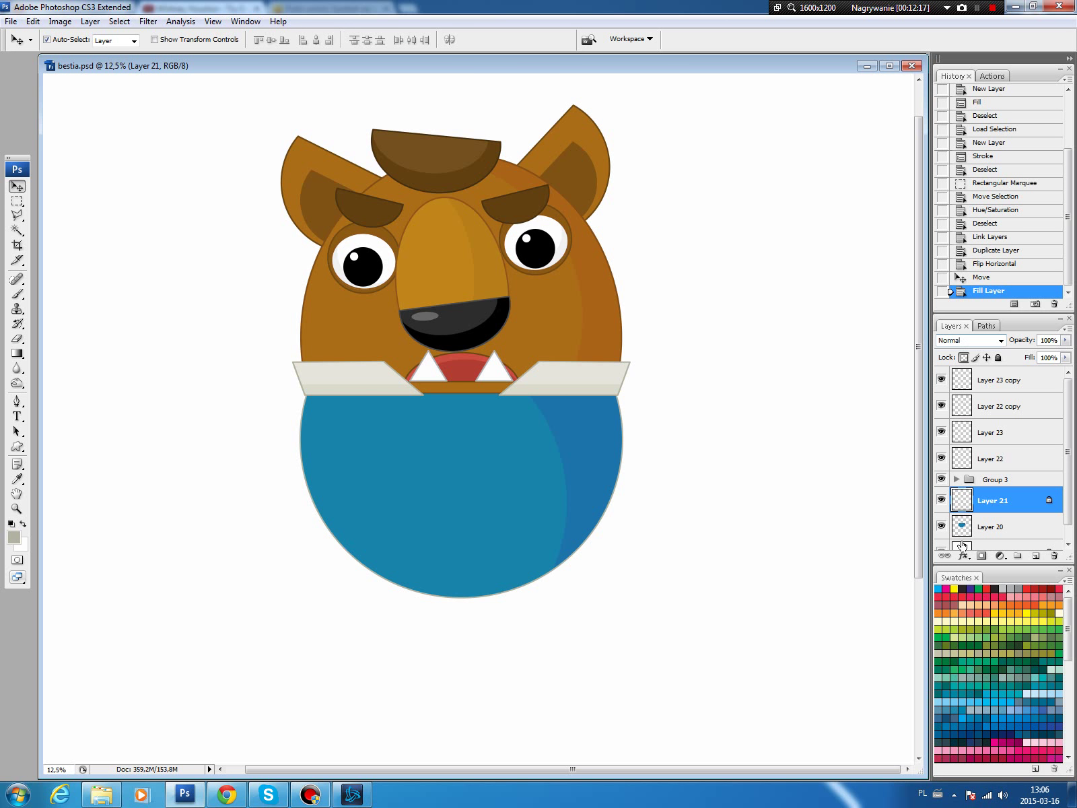
click(993, 526)
click(963, 358)
key(b)
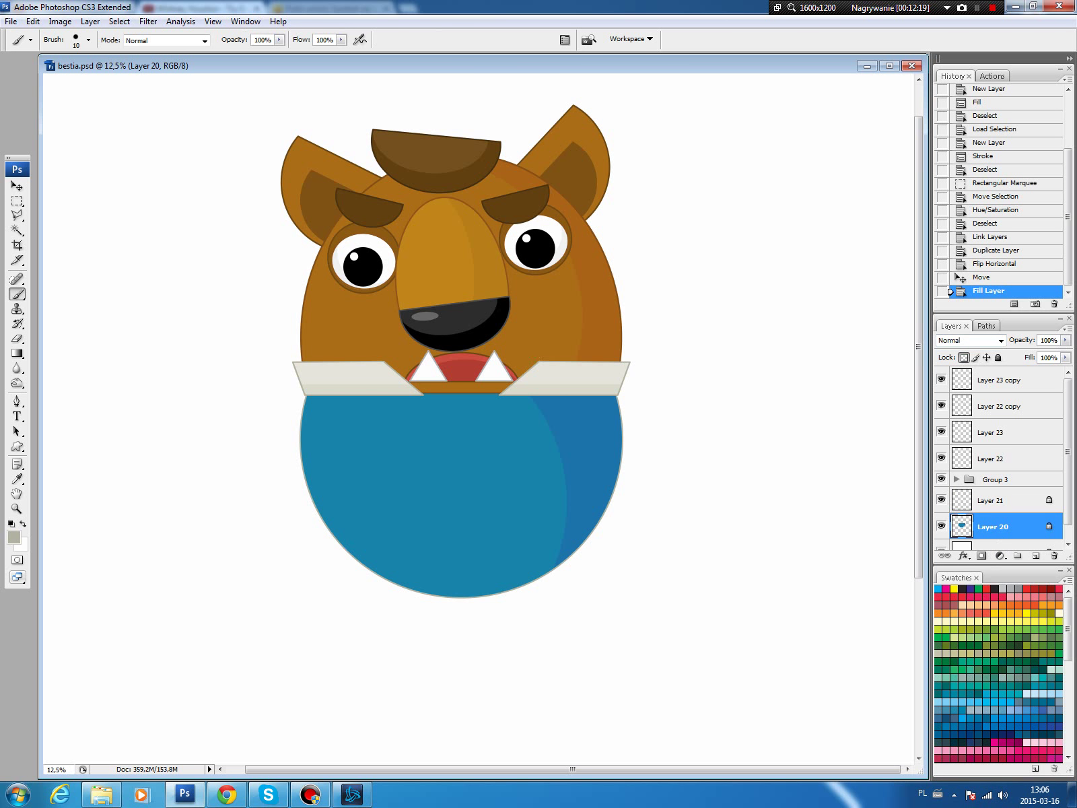
alt+click(546, 371)
key(alt+BackSpace)
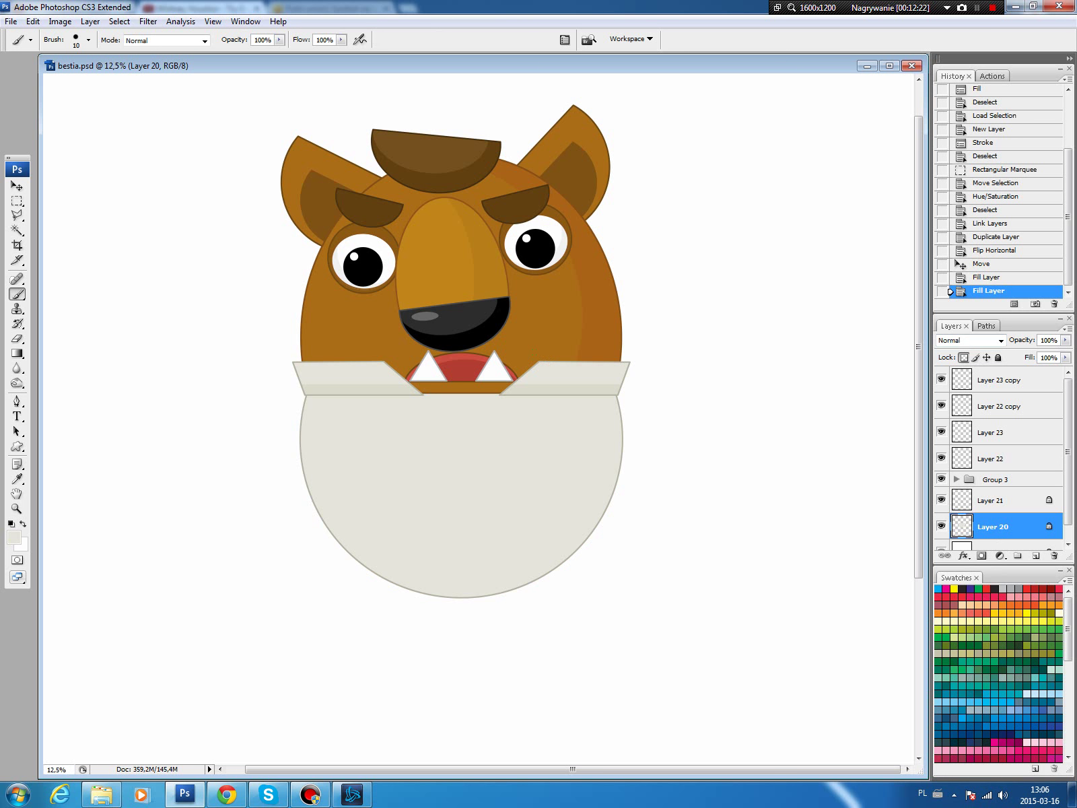
Lighten an elliptical area over the body's left part by +45, leaving a darker right crescent
key(m)
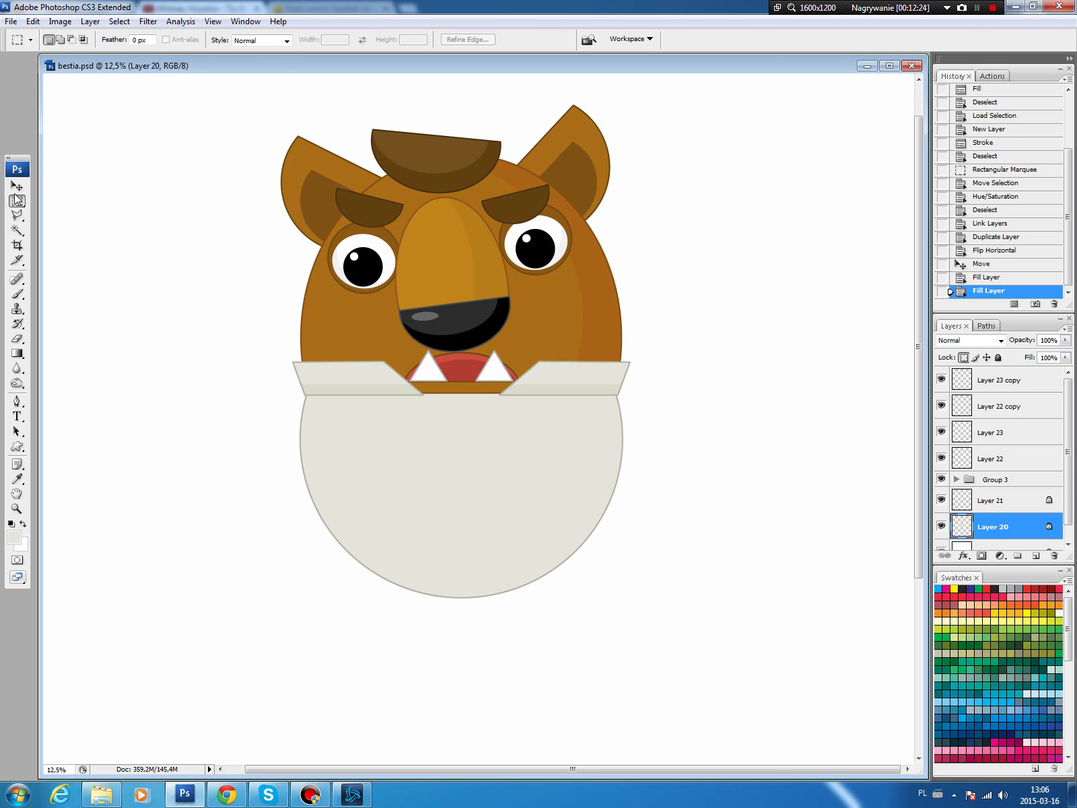
drag(16, 200, 74, 209)
mouse_move(253, 305)
mouse_down()
mouse_move(543, 621)
mouse_move(563, 613)
mouse_up()
key(ctrl+u)
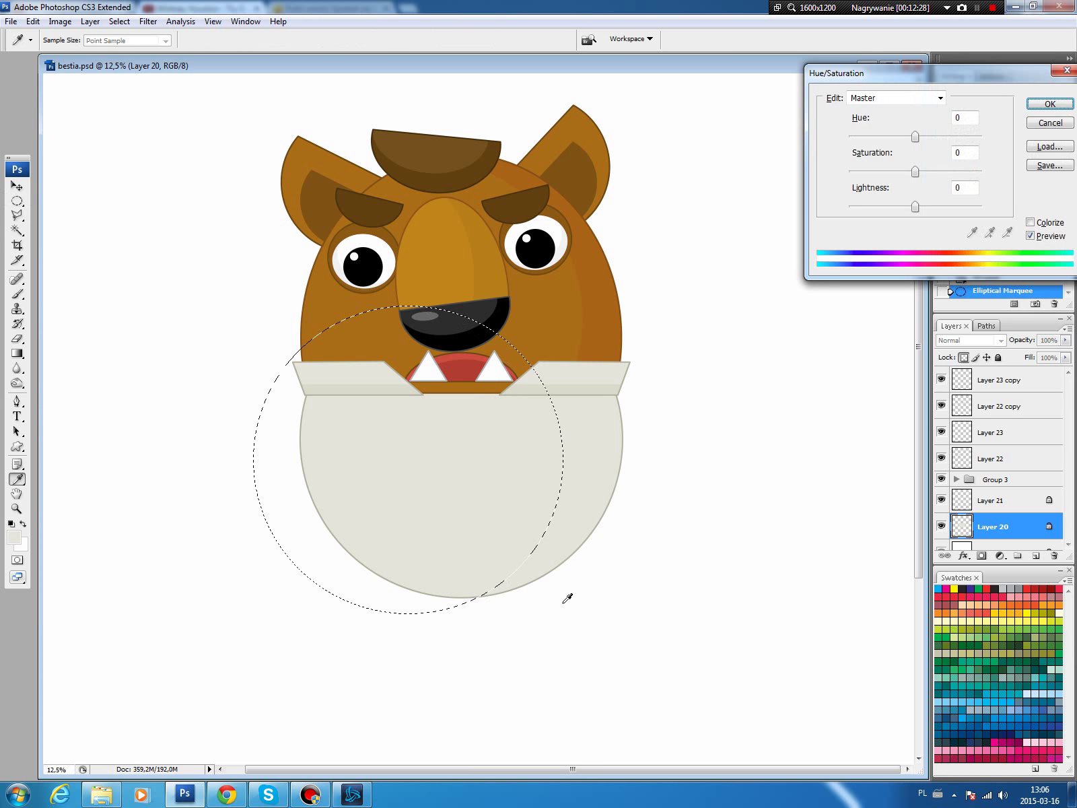
drag(915, 207, 946, 208)
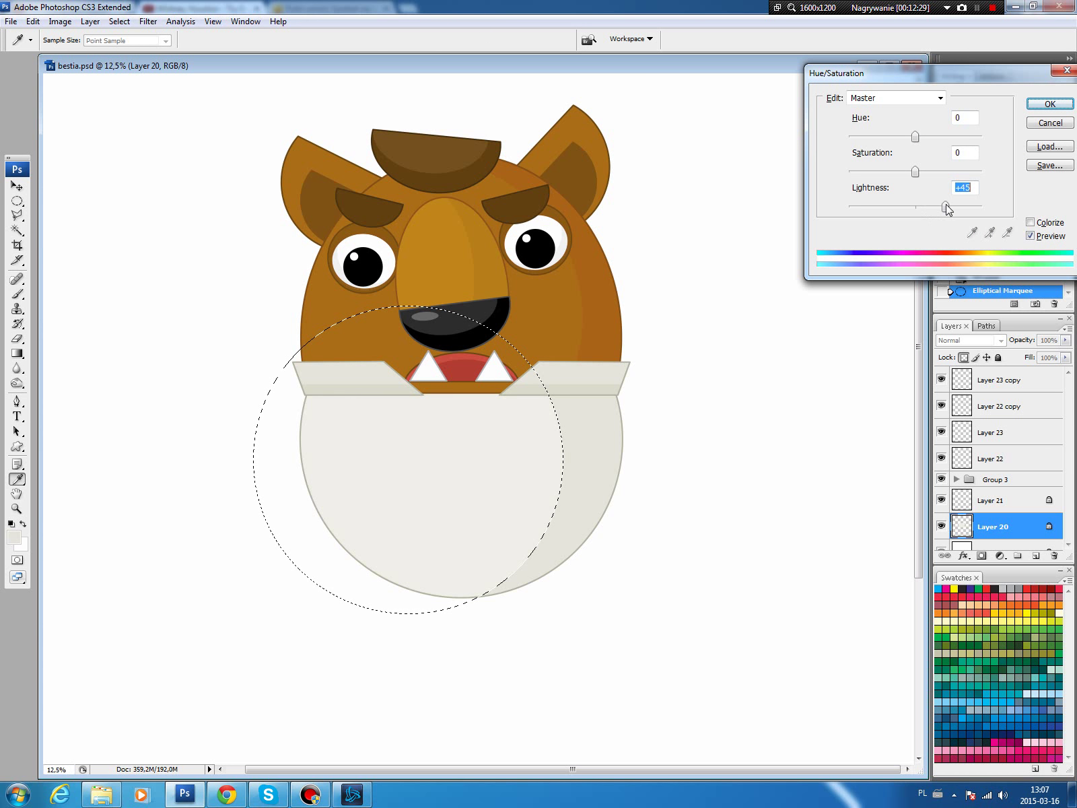
key(Return)
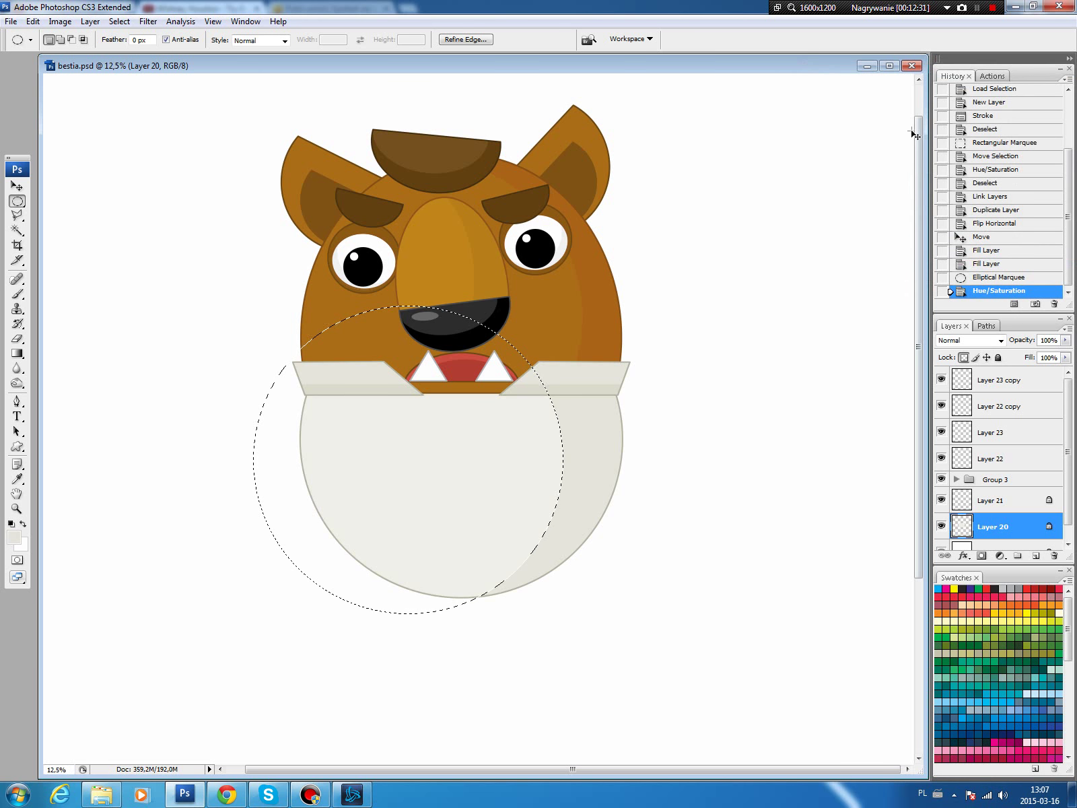
key(ctrl+d)
key(v)
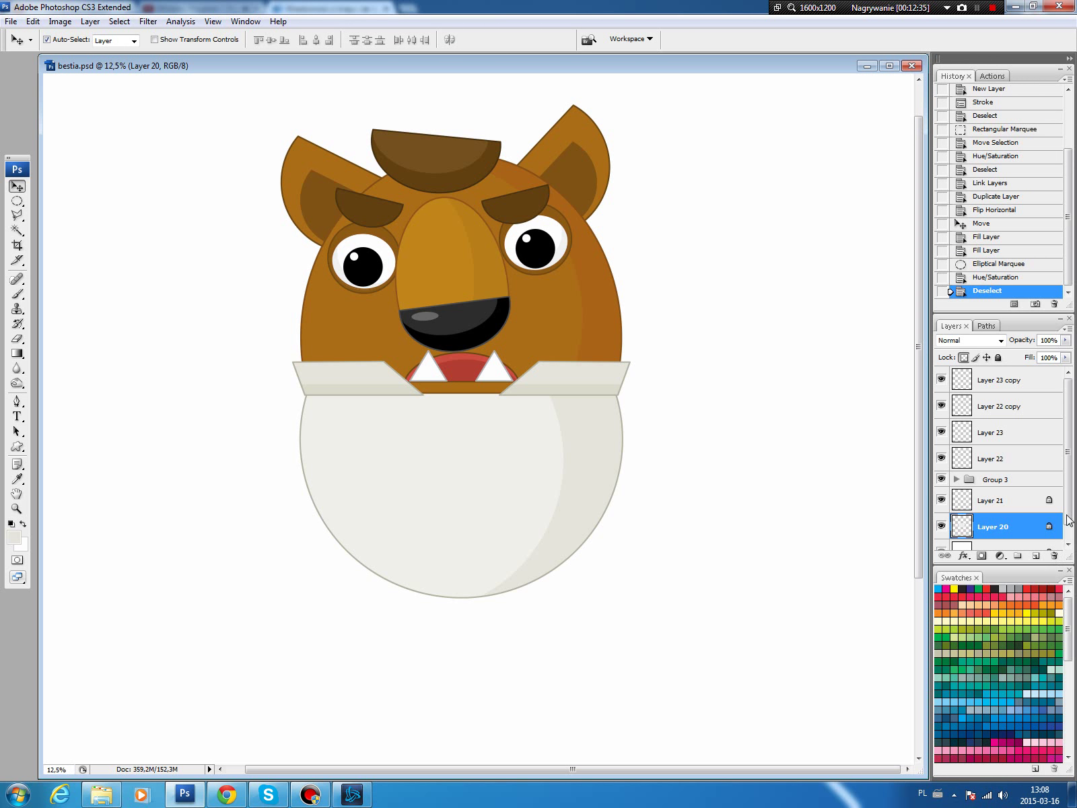
click(1037, 500)
Draw a four-point angled panel path over the body's left half with the Pen tool
key(p)
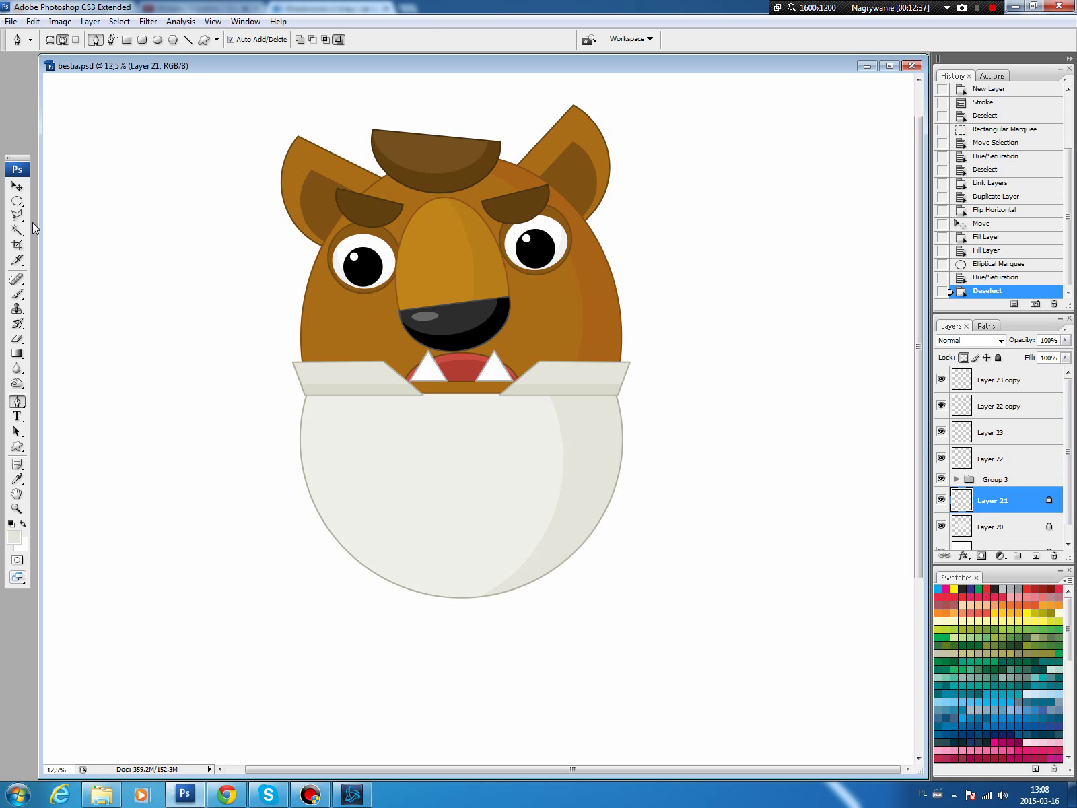
click(304, 396)
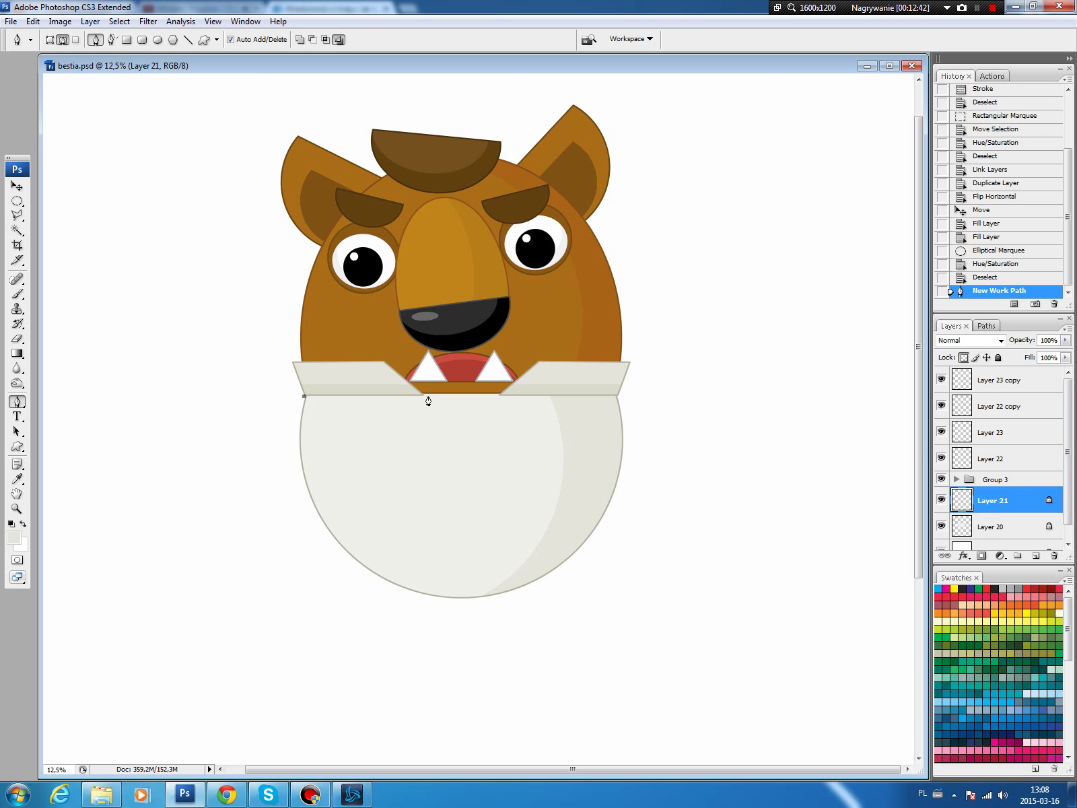
click(425, 395)
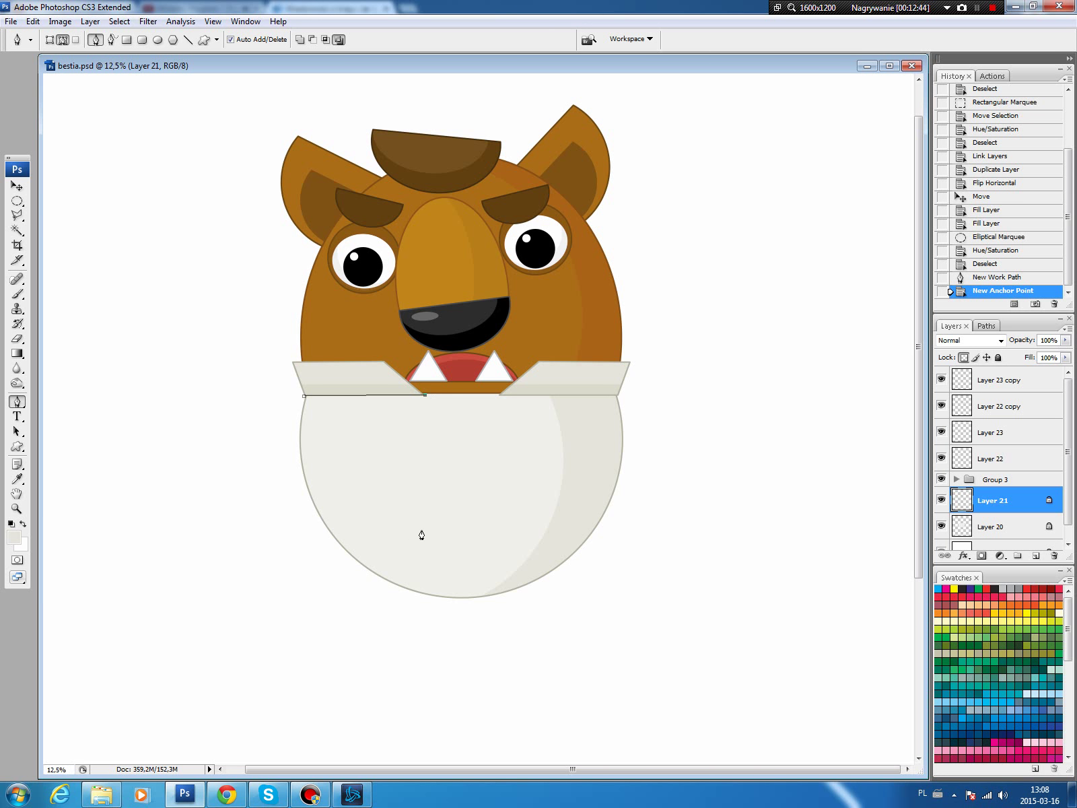
click(412, 591)
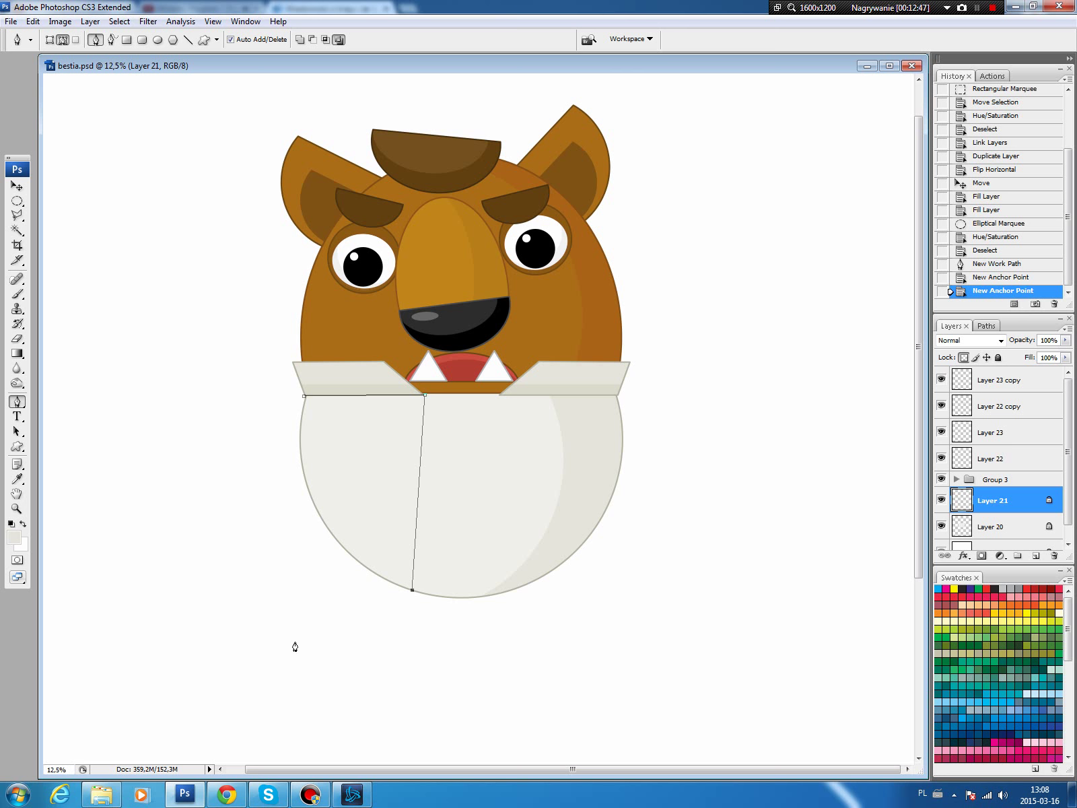
click(292, 639)
click(304, 397)
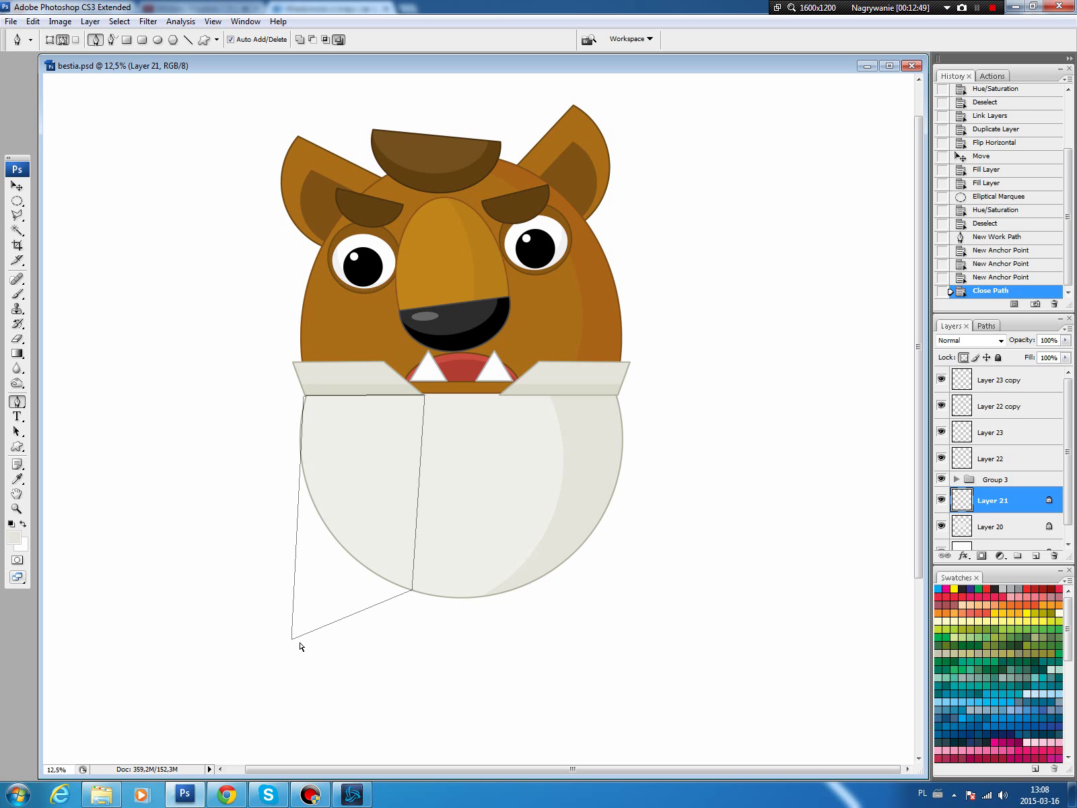
drag(291, 640, 273, 624)
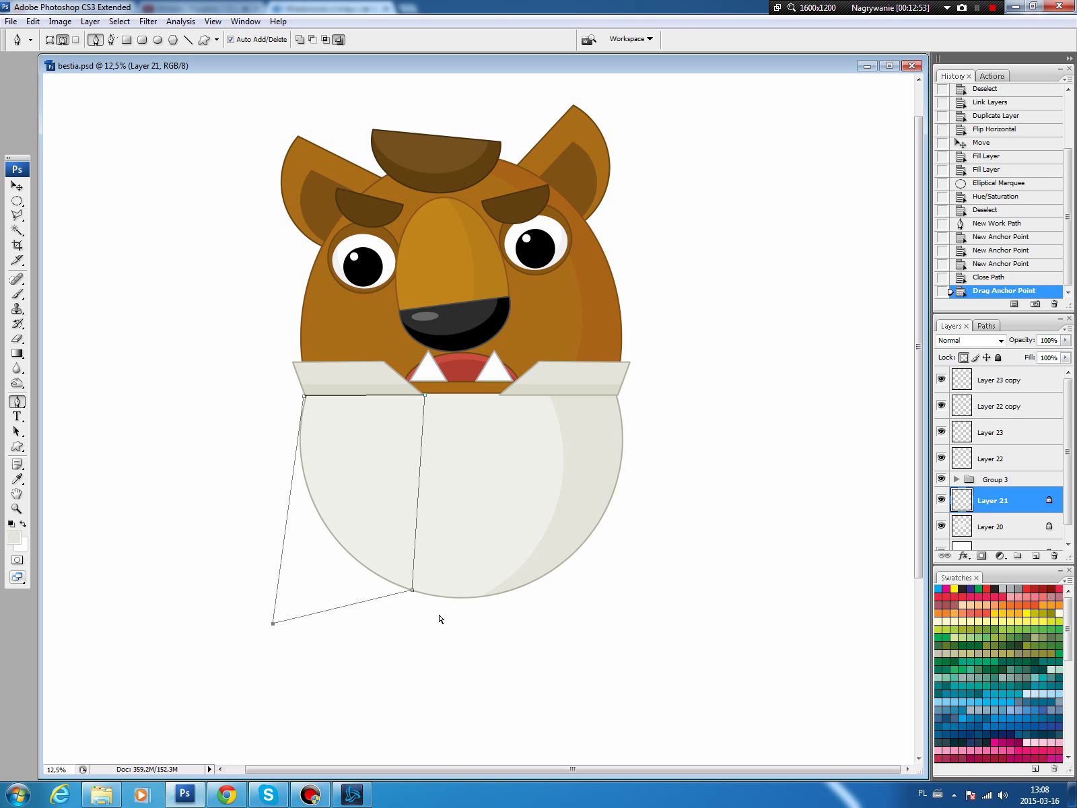
drag(413, 590, 413, 531)
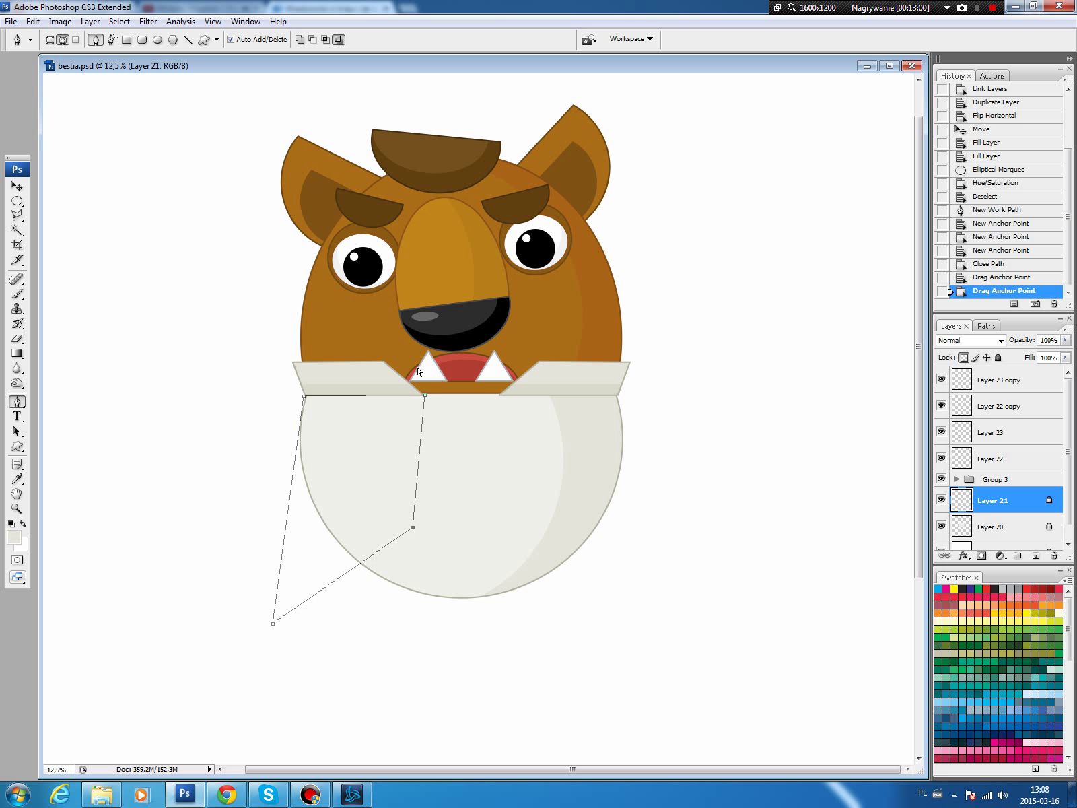
click(425, 396)
Load the panel path as a selection and fill it teal-blue on new Layer 24
click(983, 326)
key(ctrl+Return)
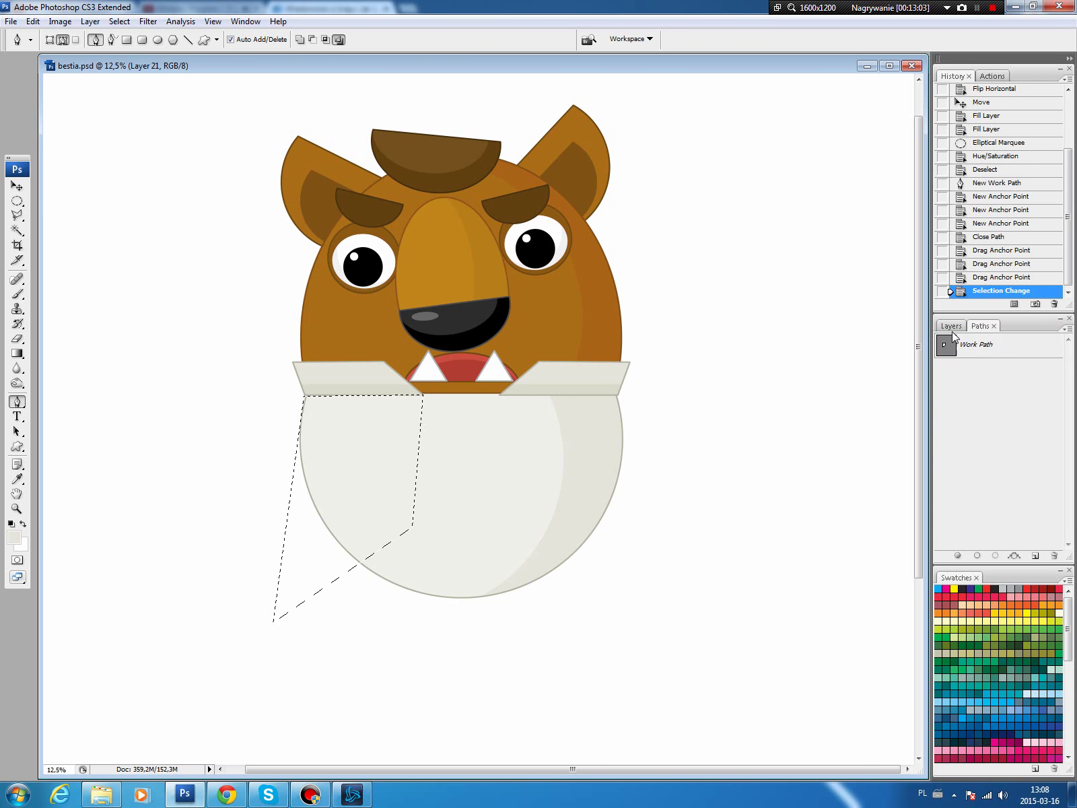
click(952, 325)
click(1035, 555)
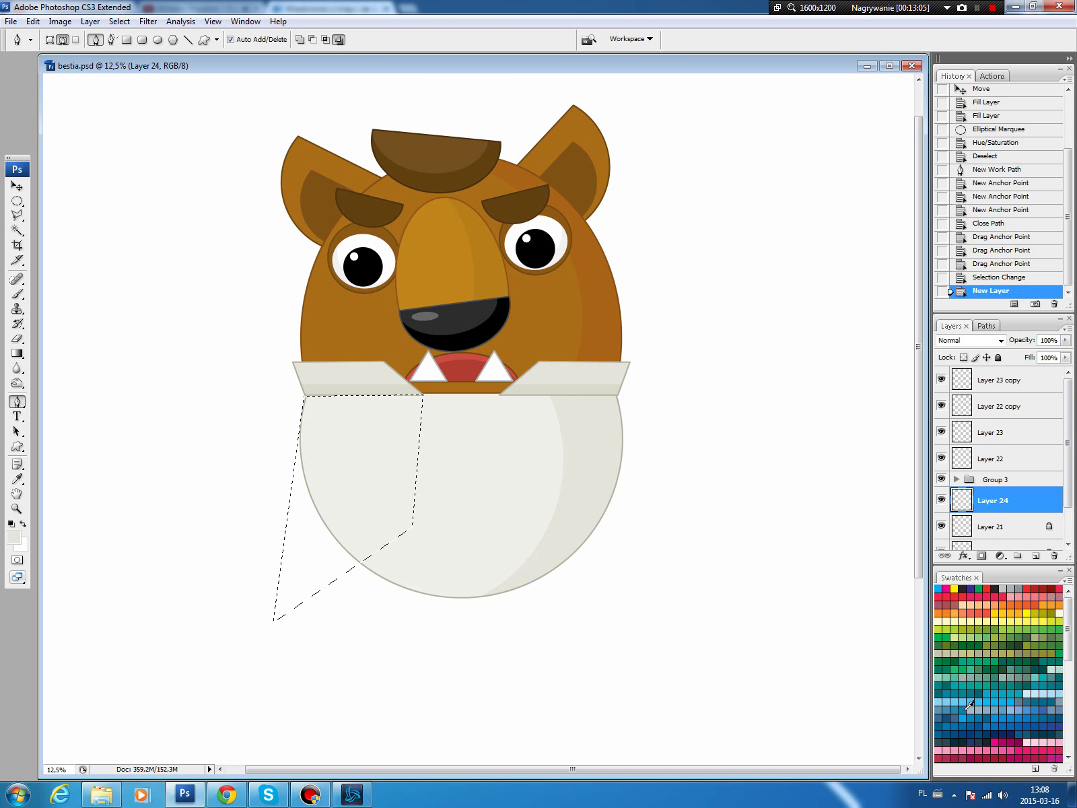
click(955, 709)
key(alt+BackSpace)
key(ctrl+d)
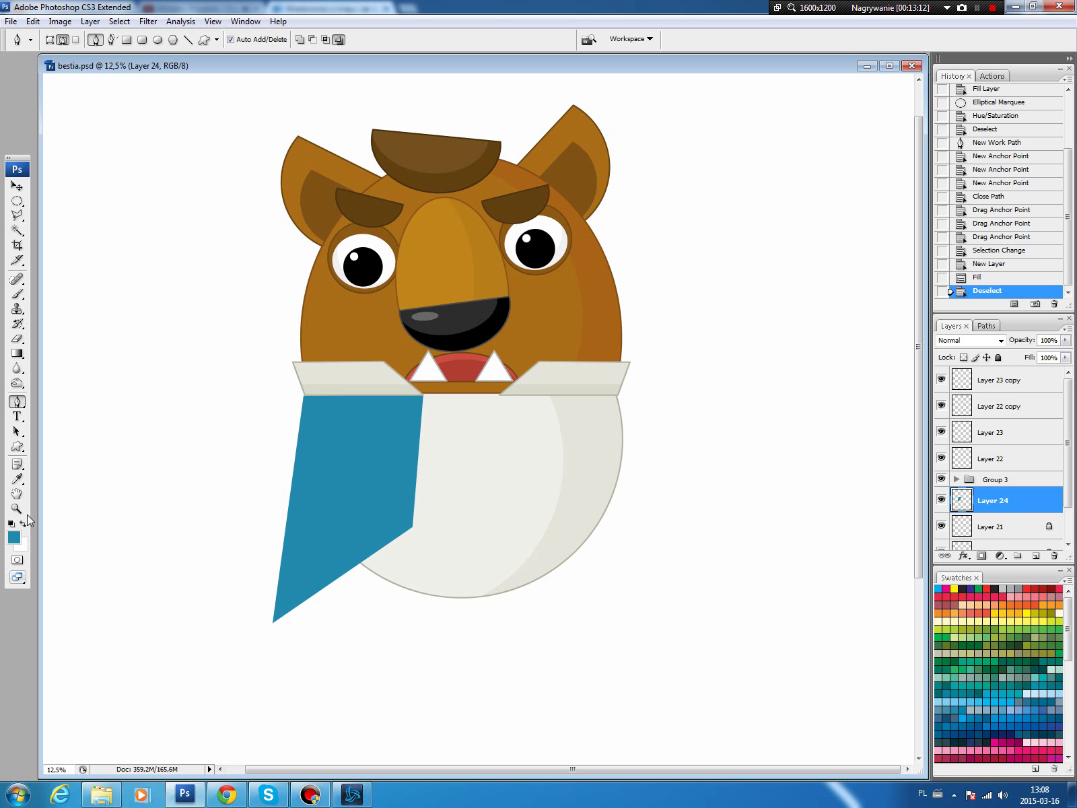
Darken the flap's right part through an inverted oval selection with Hue/Saturation
key(m)
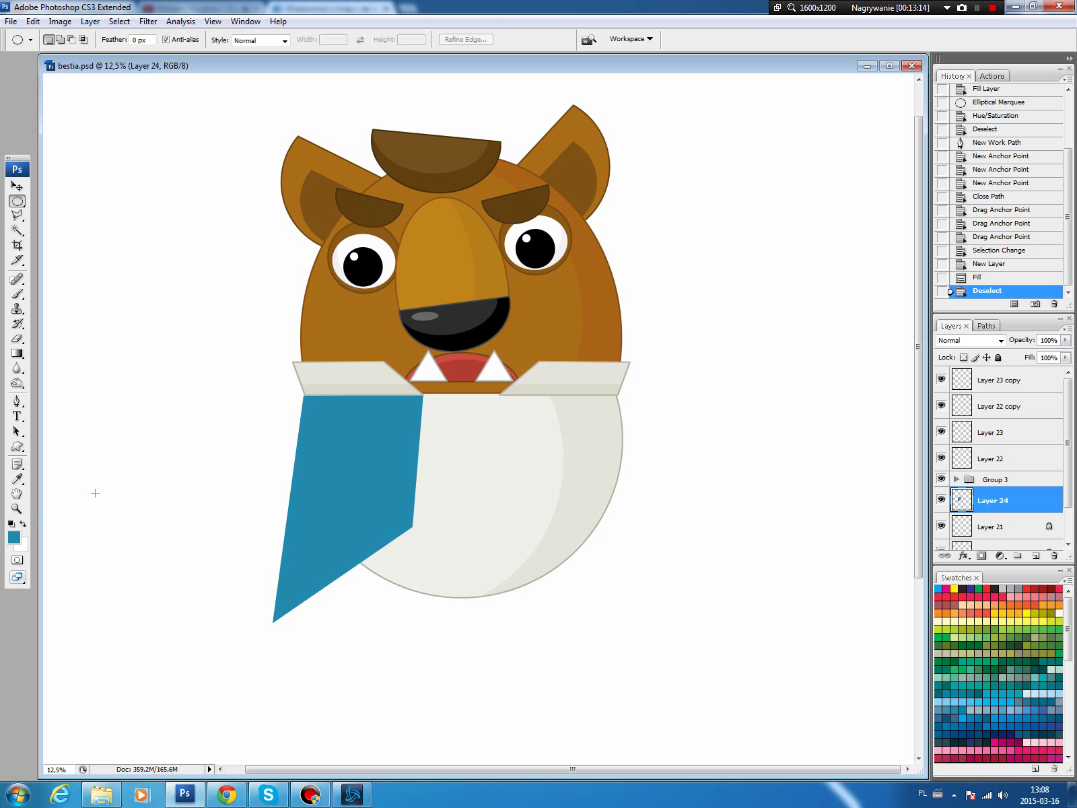
drag(212, 326, 359, 649)
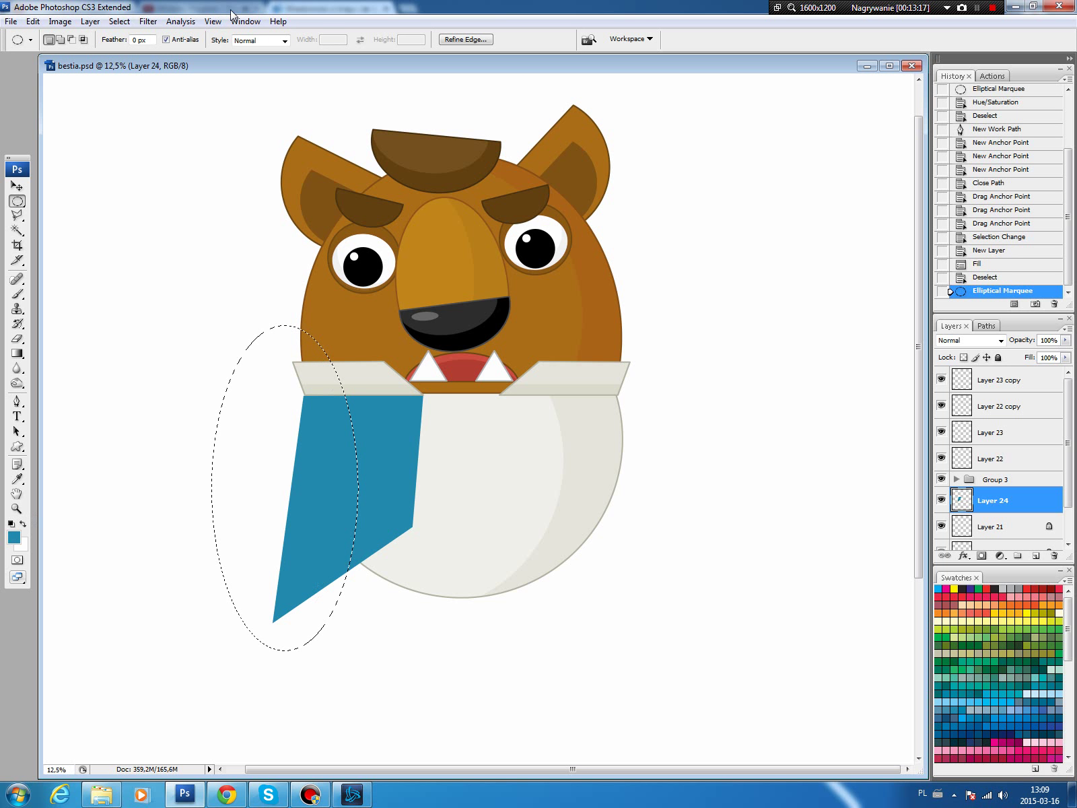
click(119, 21)
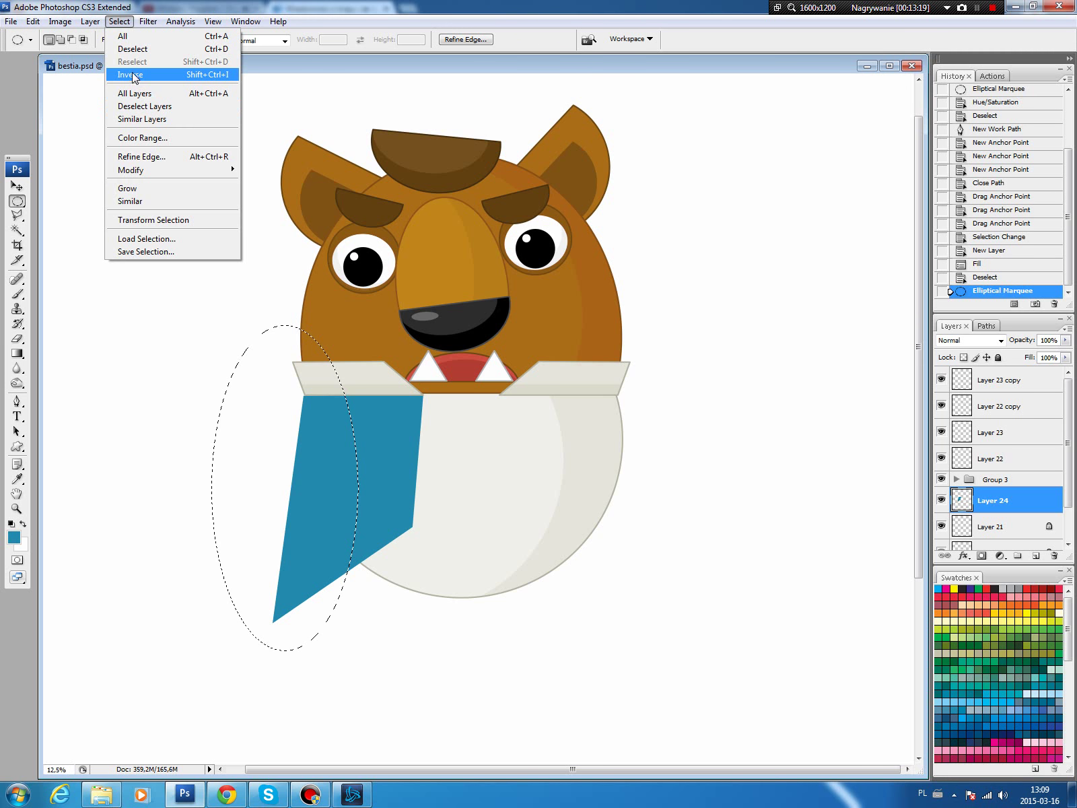
click(132, 74)
key(ctrl+u)
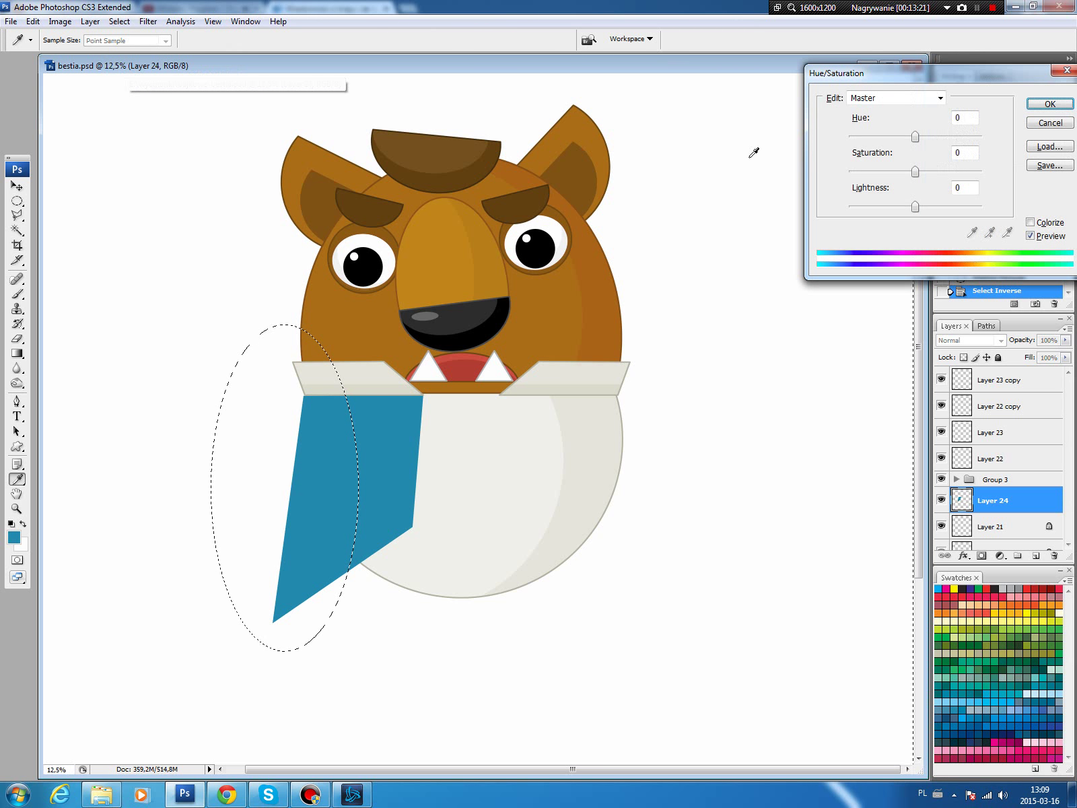
drag(915, 207, 916, 207)
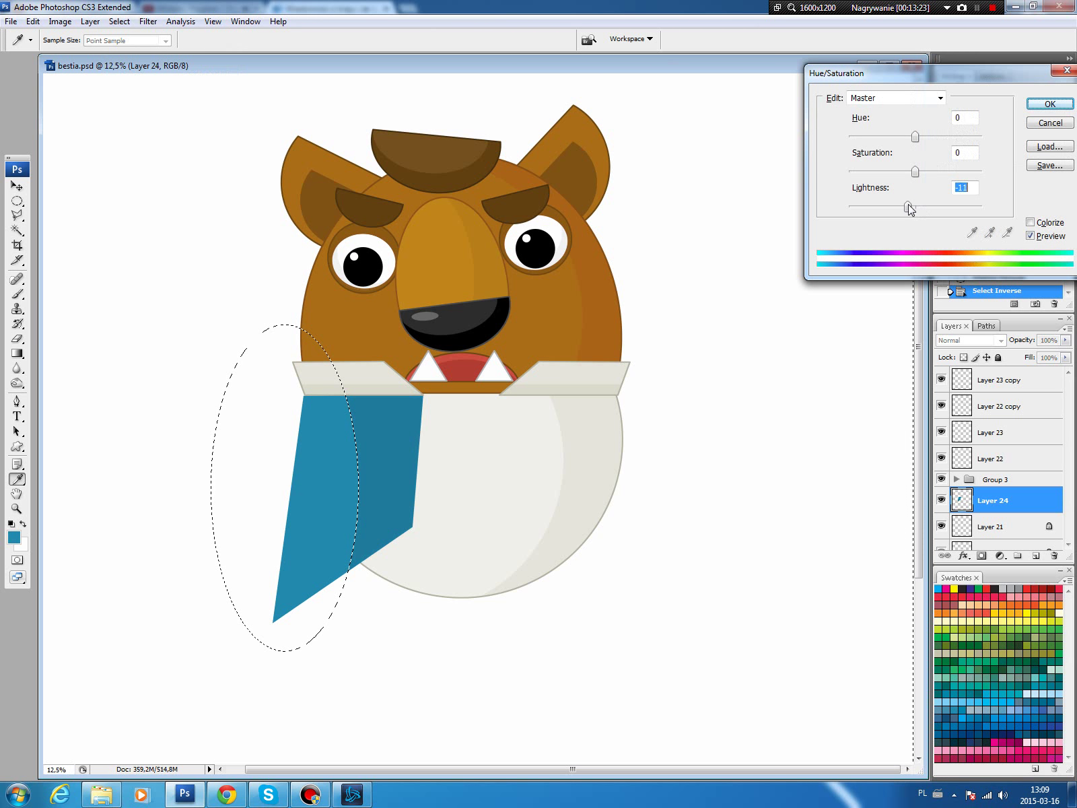
key(Return)
key(ctrl+d)
Outline the flap with a 16 px darker teal stroke on new Layer 25
key(b)
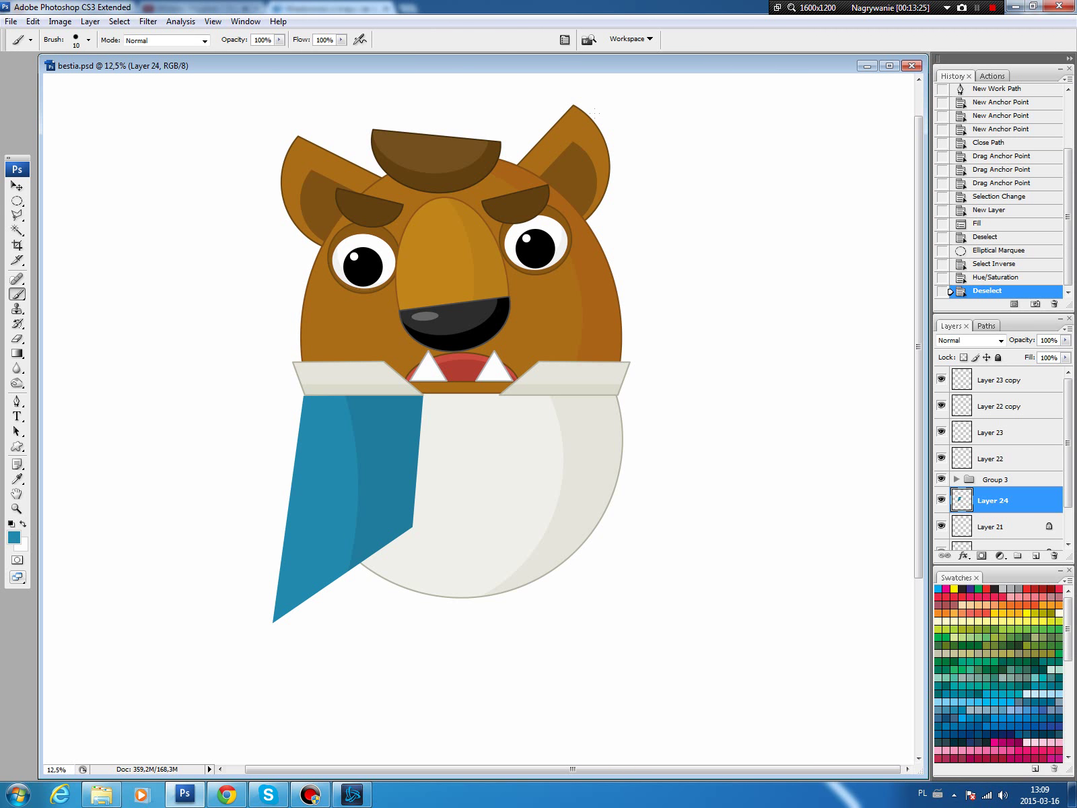
click(13, 536)
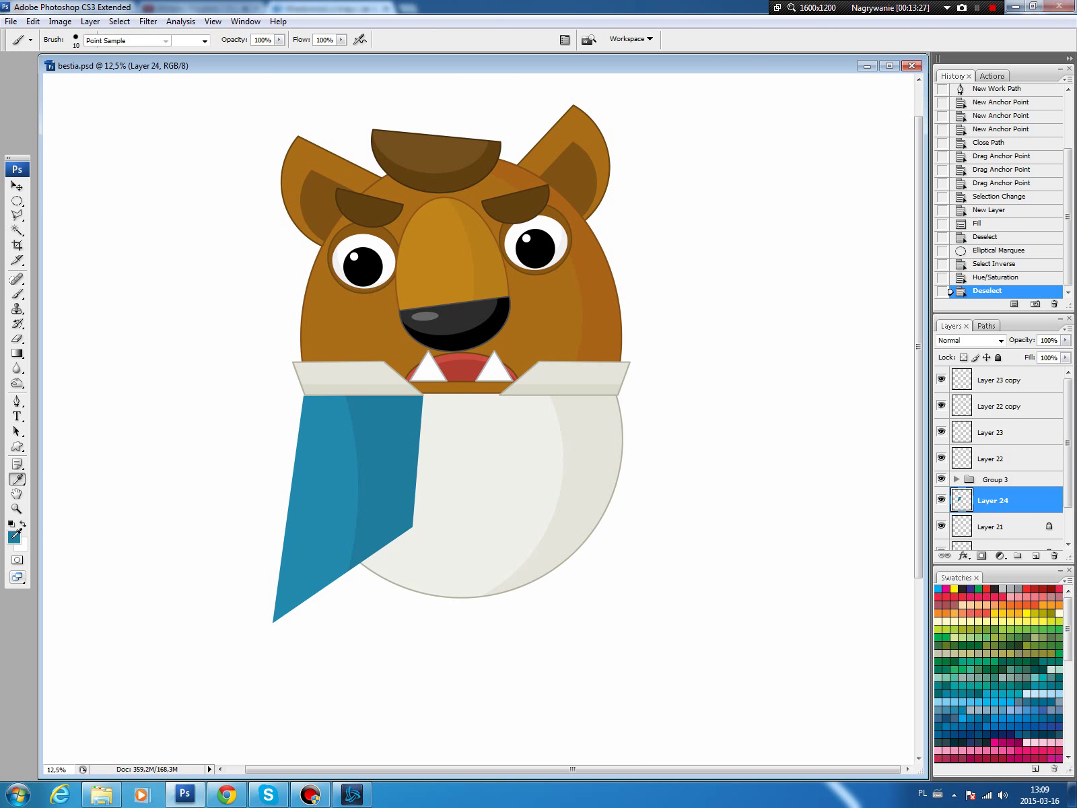
click(686, 653)
click(825, 554)
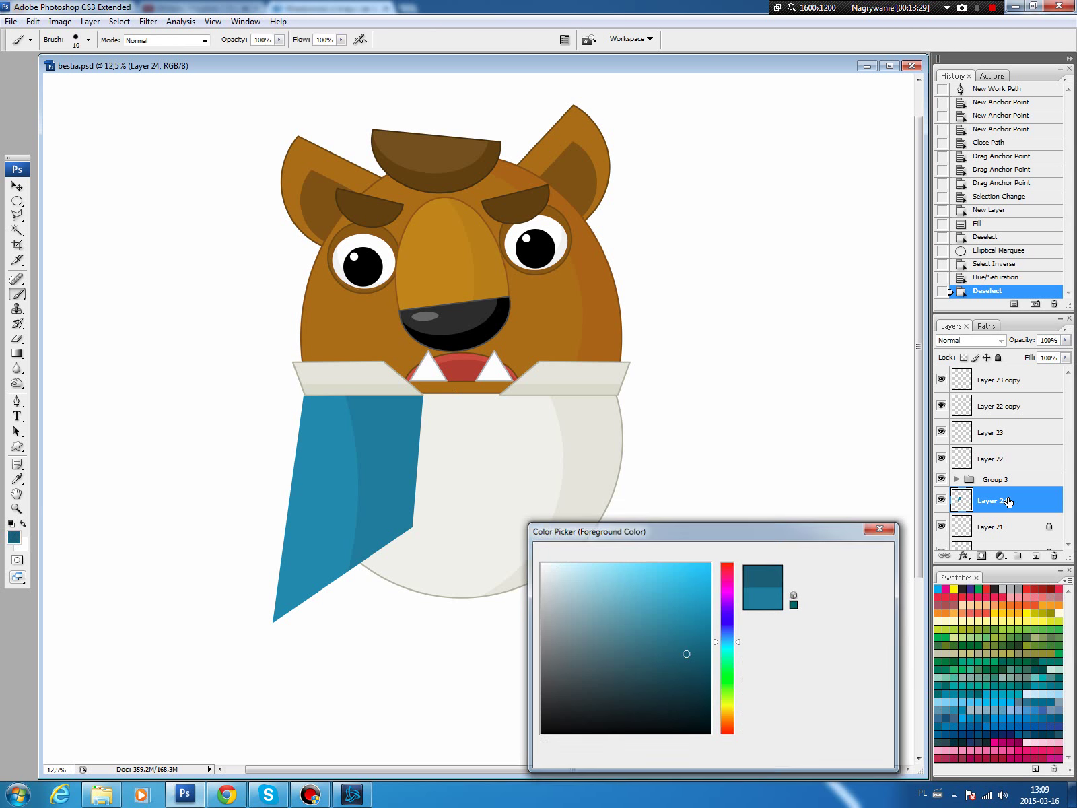
ctrl+click(962, 500)
click(1035, 555)
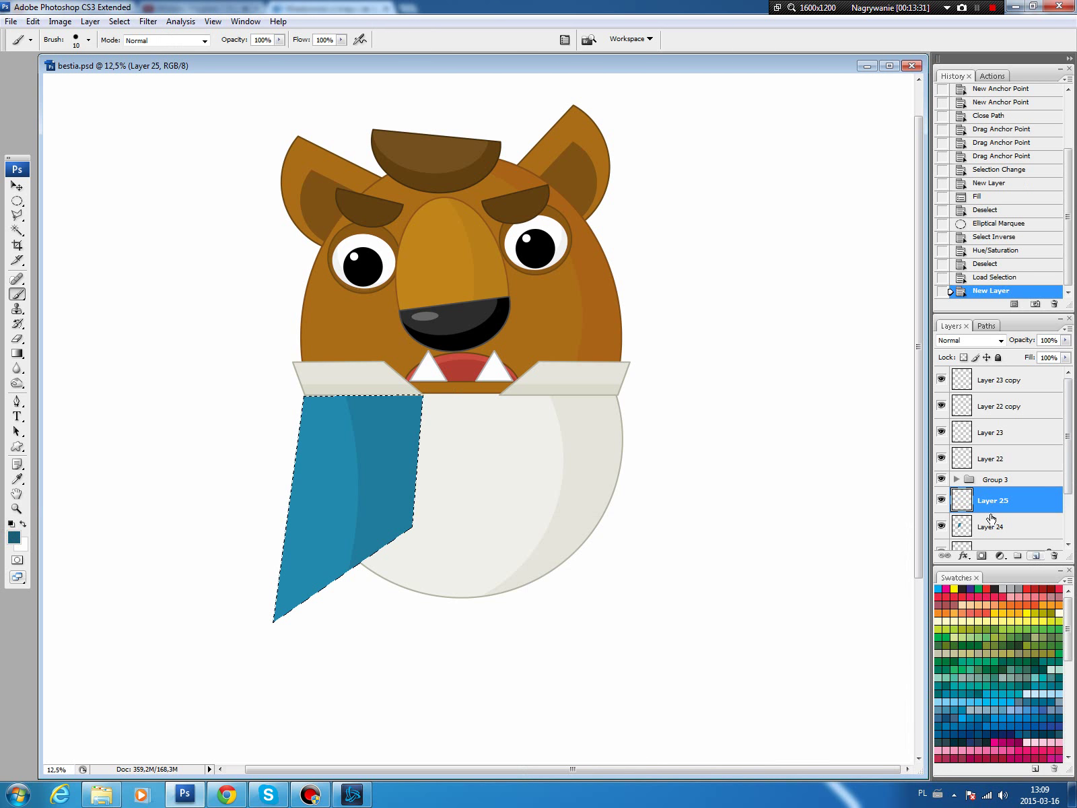
click(32, 20)
click(43, 226)
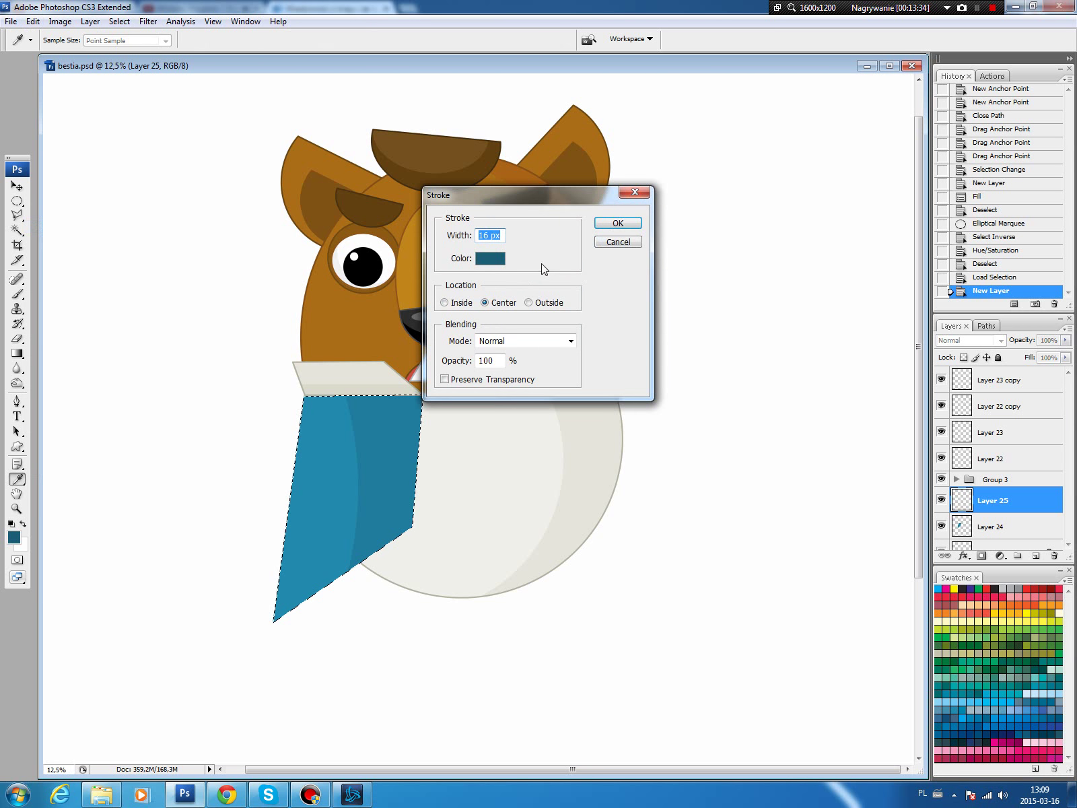
click(617, 221)
key(ctrl+d)
Link flap Layers 24 and 25 together and duplicate them
key(v)
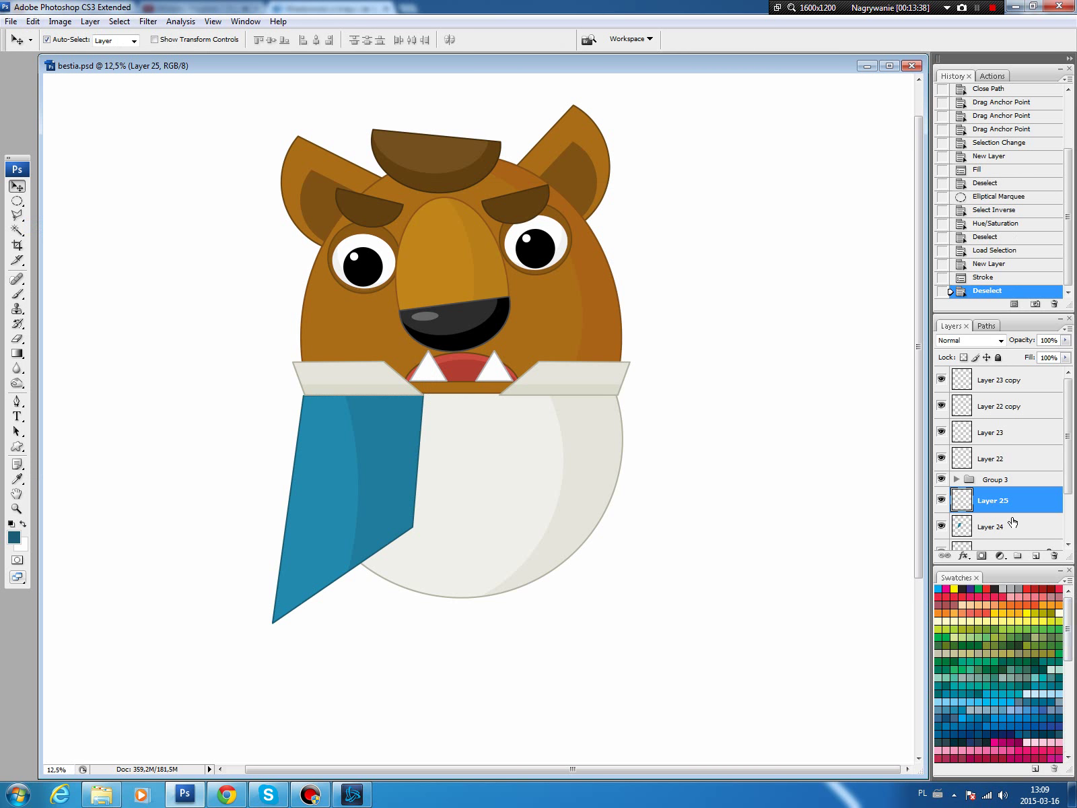
shift+click(1013, 522)
click(945, 556)
drag(1037, 545, 1035, 555)
Flip the flap copy horizontally and move it to the jacket's right side
click(32, 21)
mouse_move(53, 258)
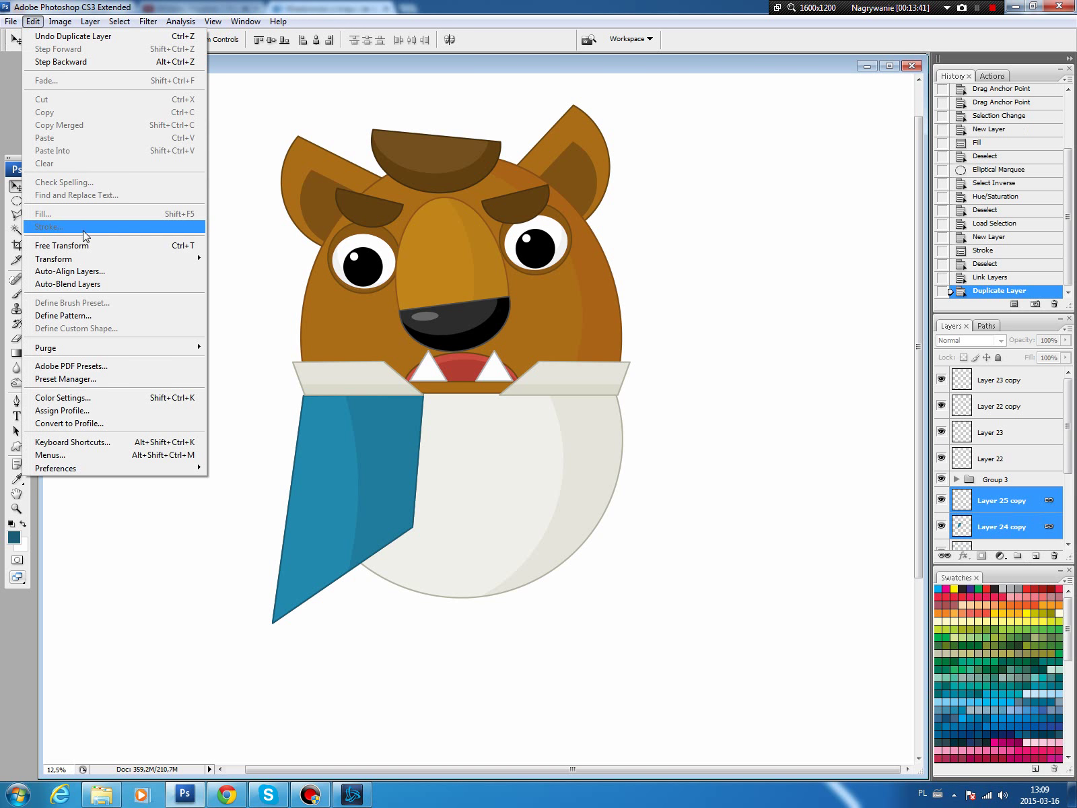
click(267, 406)
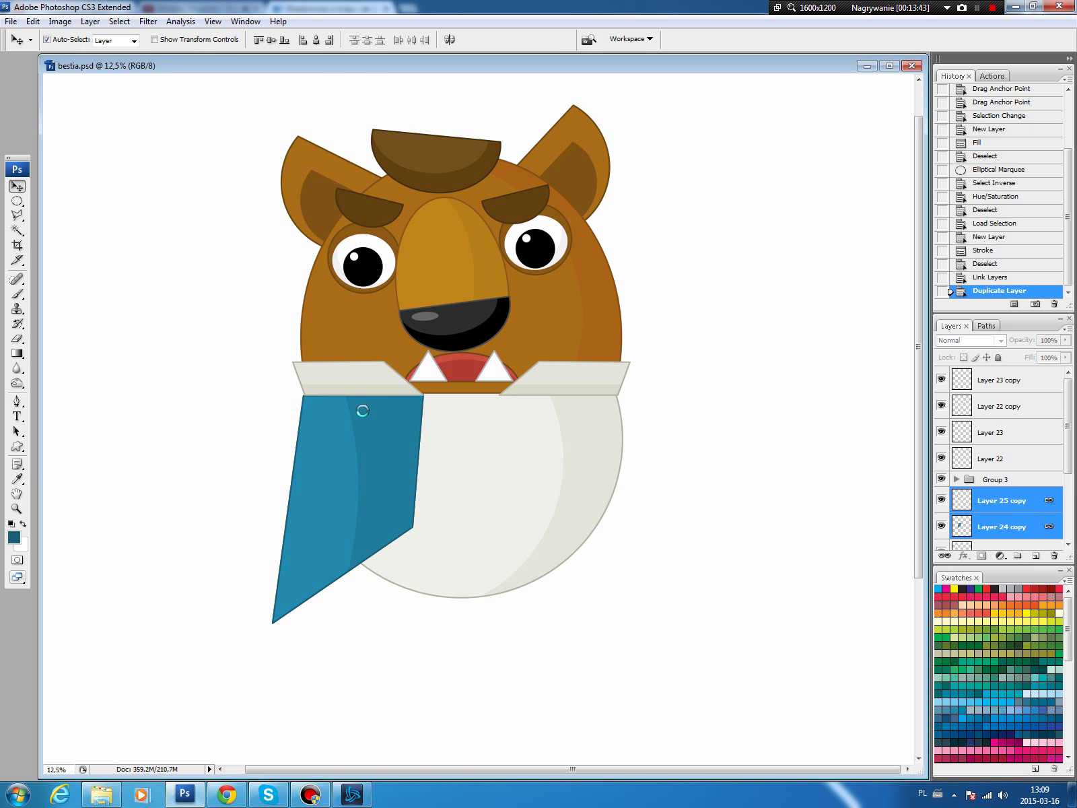
mouse_move(361, 409)
mouse_down()
mouse_move(348, 452)
mouse_move(586, 458)
mouse_move(571, 455)
mouse_up()
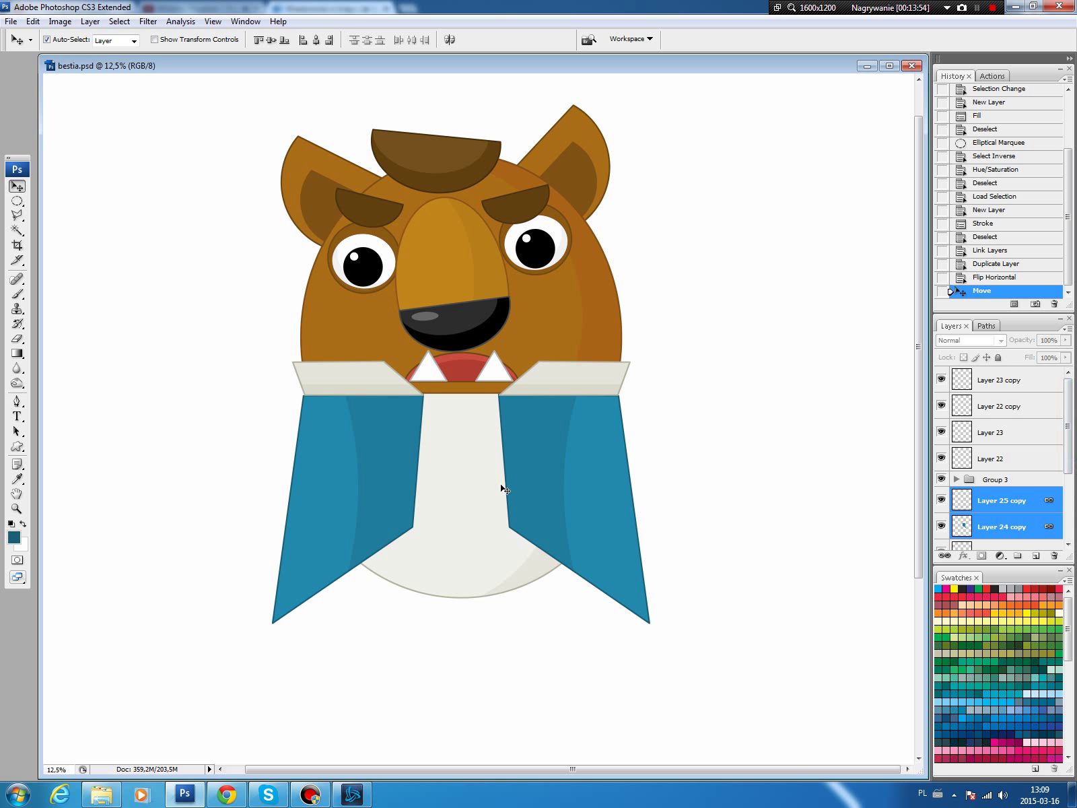
Fill a small black circle on a new layer as the top button
click(1020, 502)
key(m)
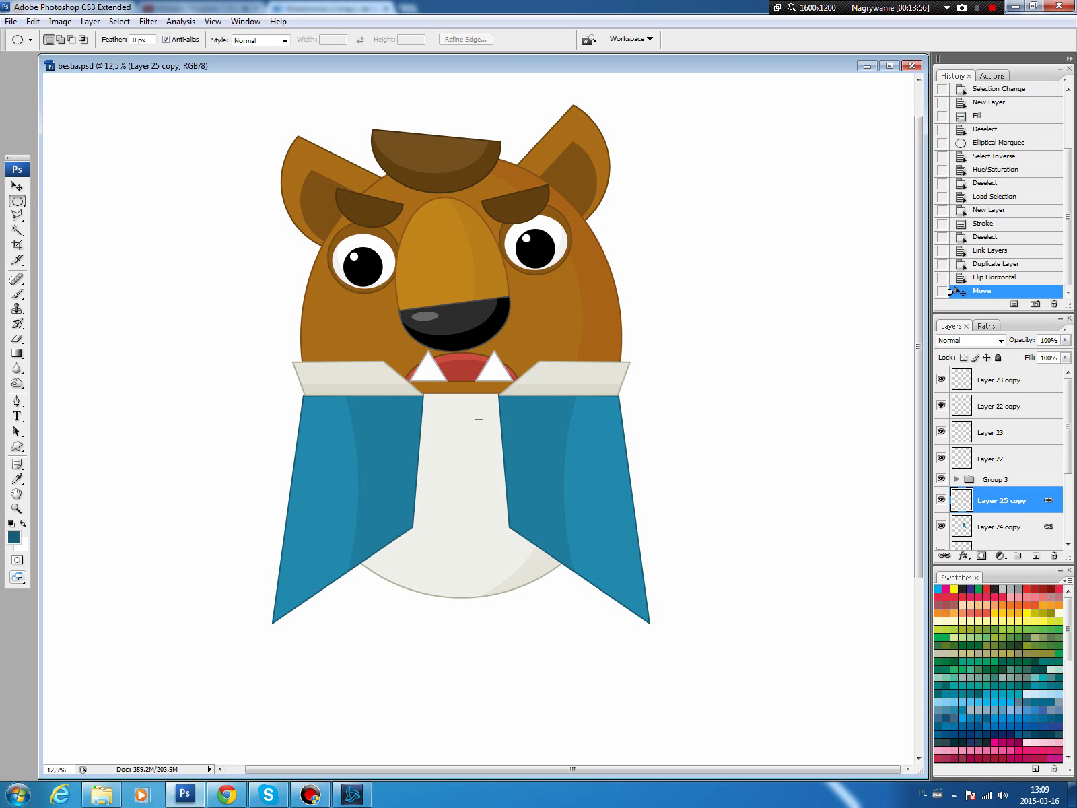
drag(515, 445, 516, 439)
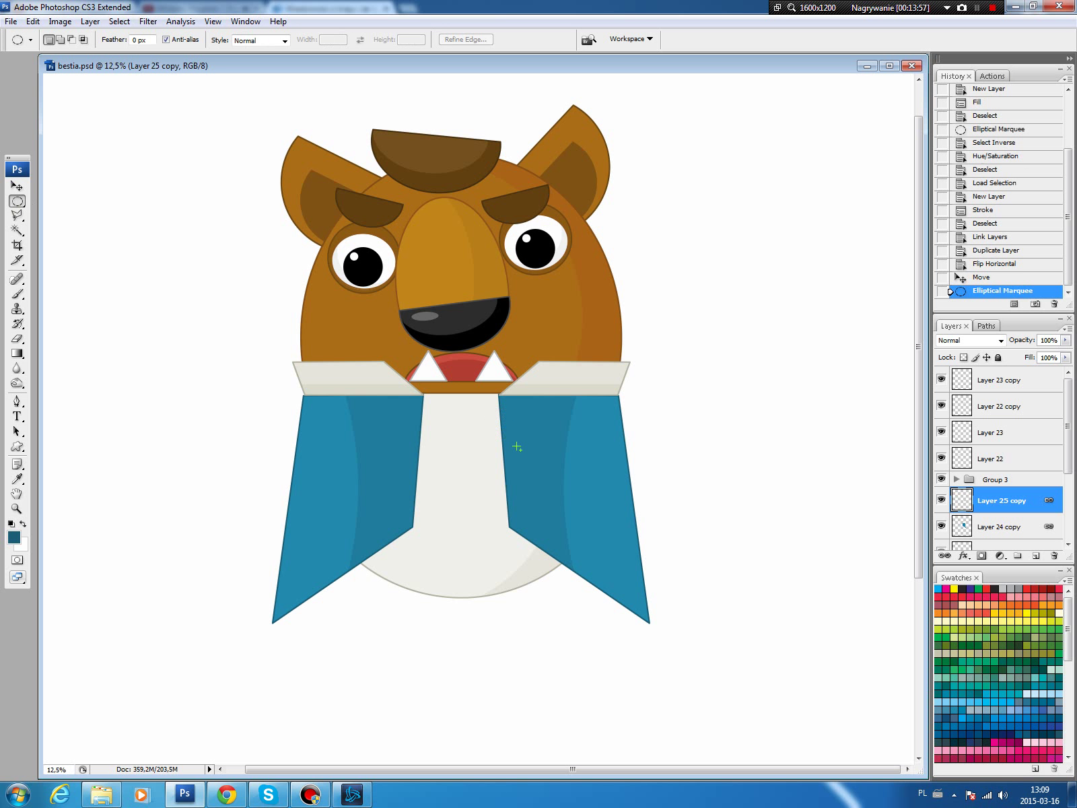
click(1030, 553)
key(d)
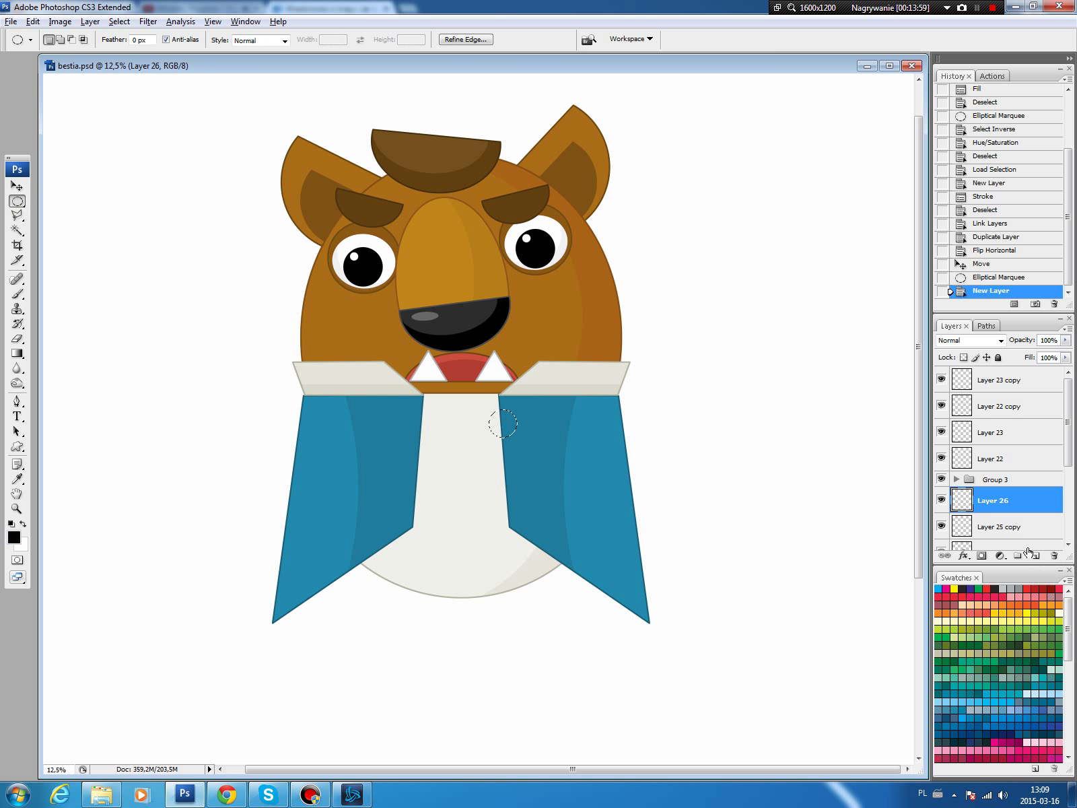
key(alt+BackSpace)
key(ctrl+d)
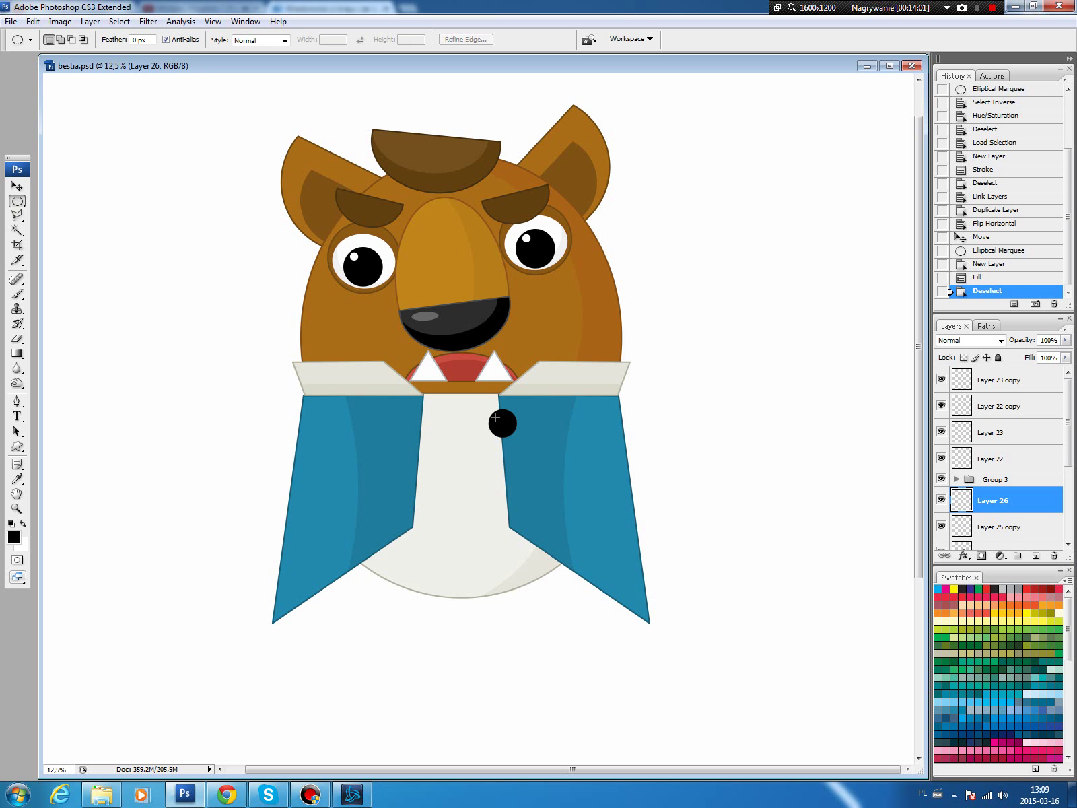
Add a white highlight to the button, then duplicate it lower on the jacket
drag(494, 413, 518, 426)
key(ctrl+BackSpace)
key(ctrl+d)
key(v)
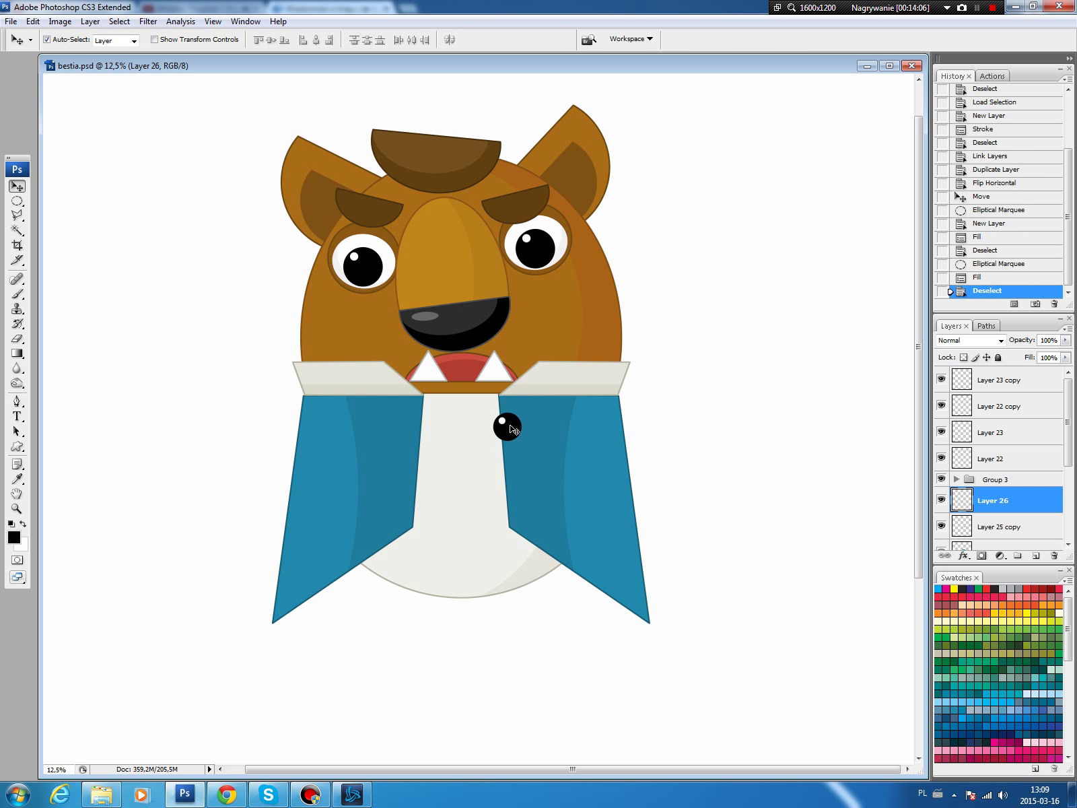
drag(1029, 505, 1036, 555)
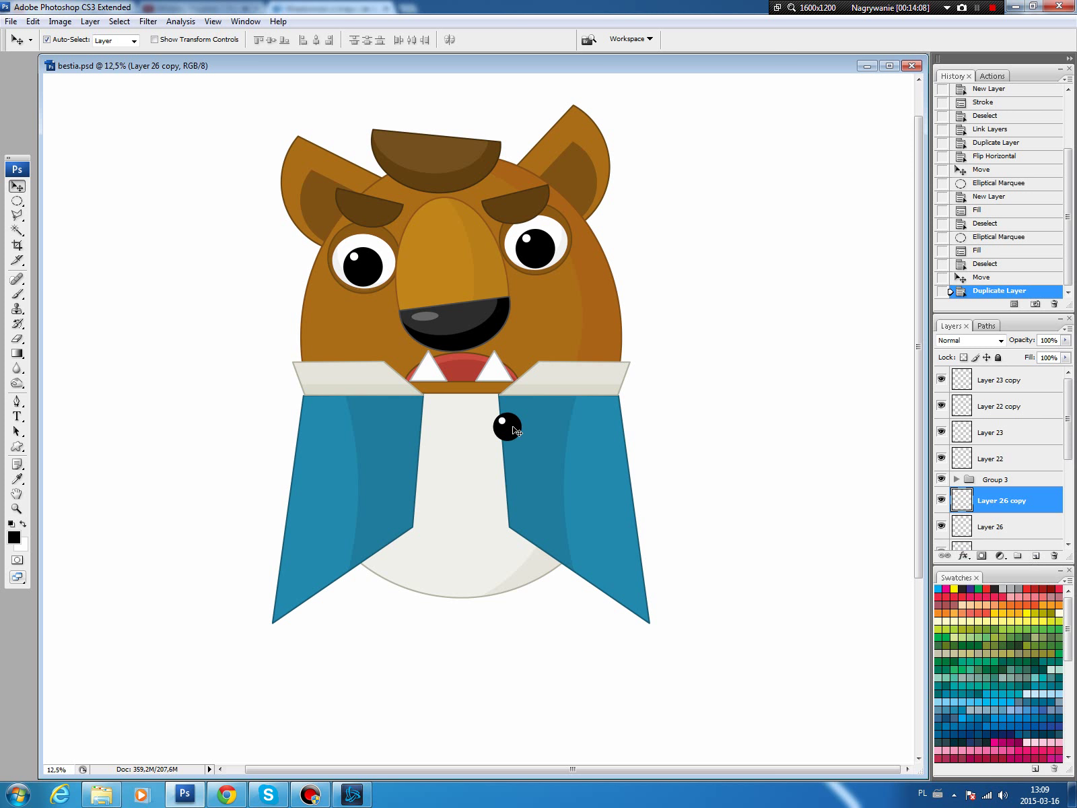
drag(514, 430, 517, 491)
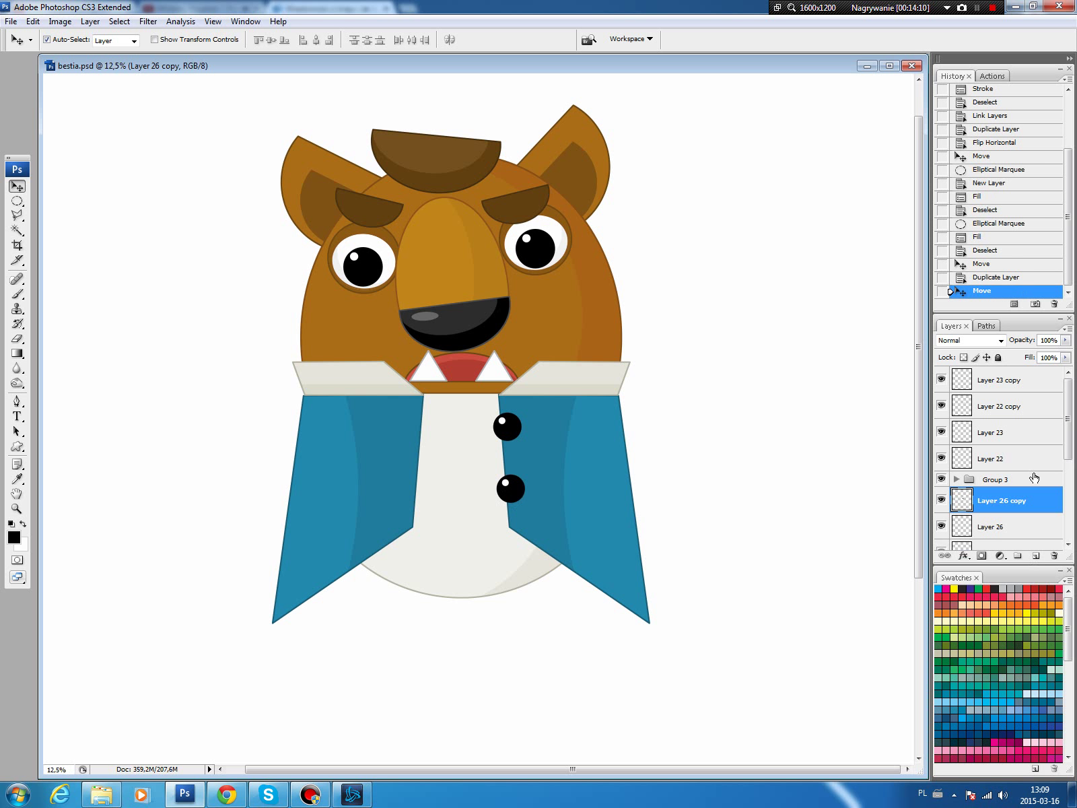
Fill a pocket rectangle on the left flap with dark teal on a new layer
click(16, 202)
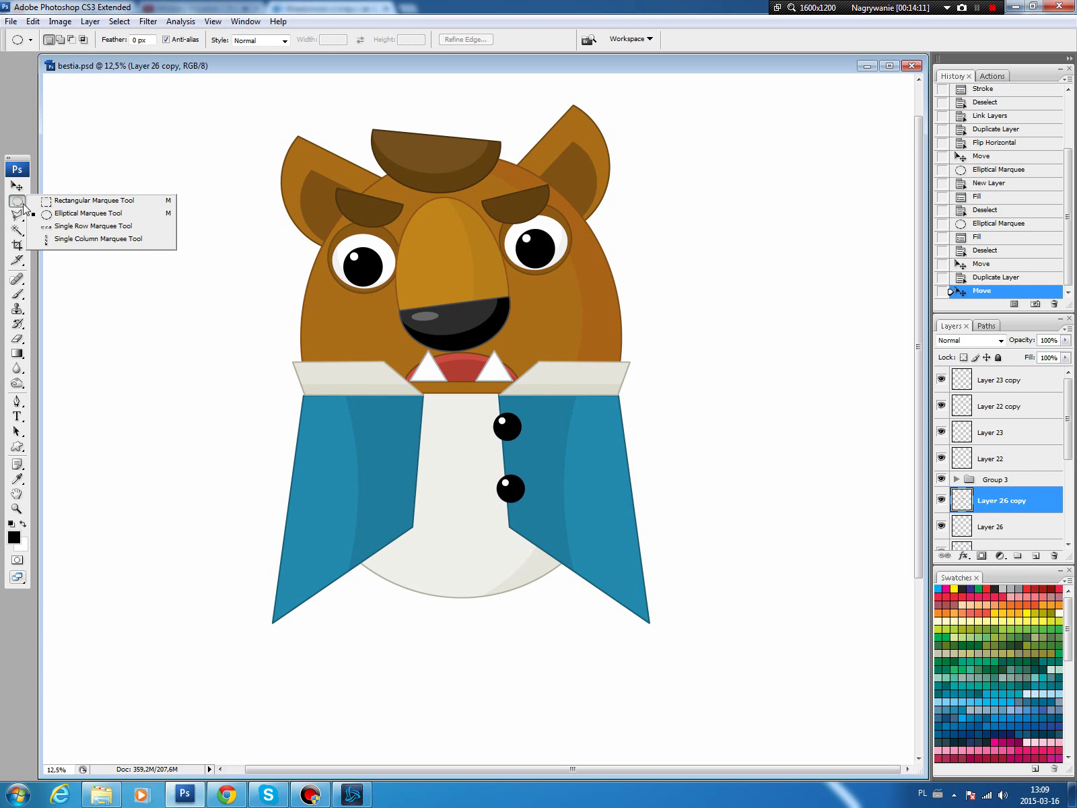
click(57, 200)
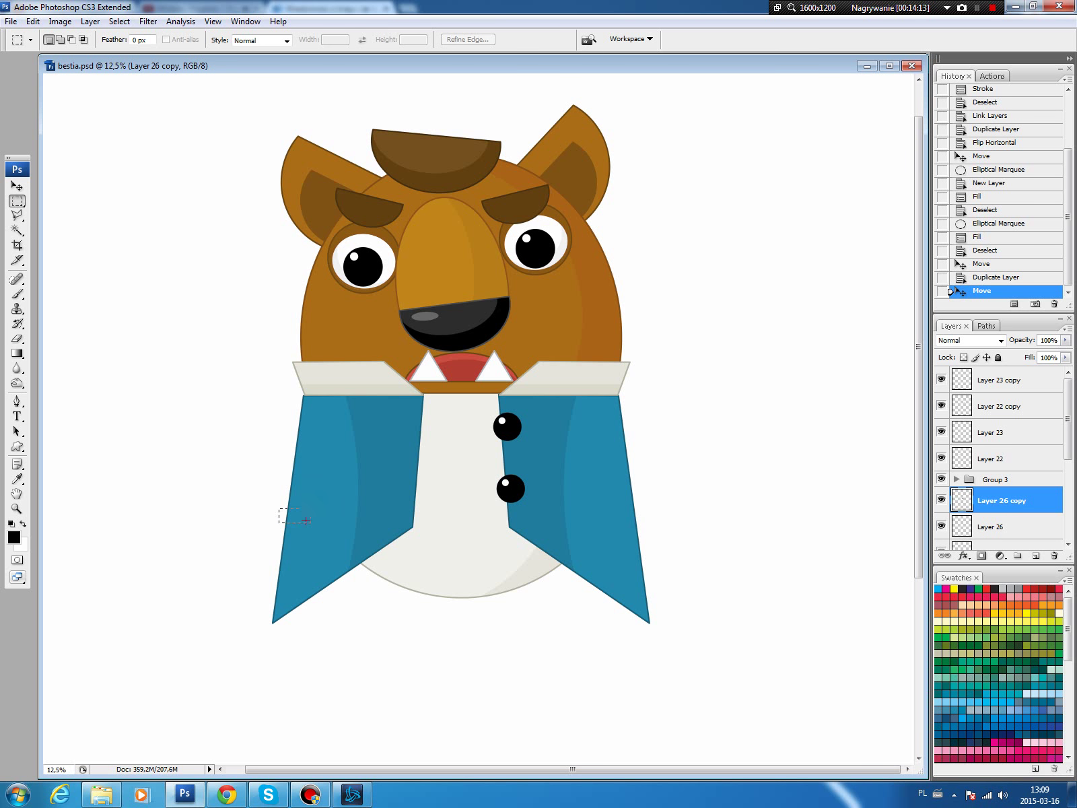
drag(366, 542, 355, 511)
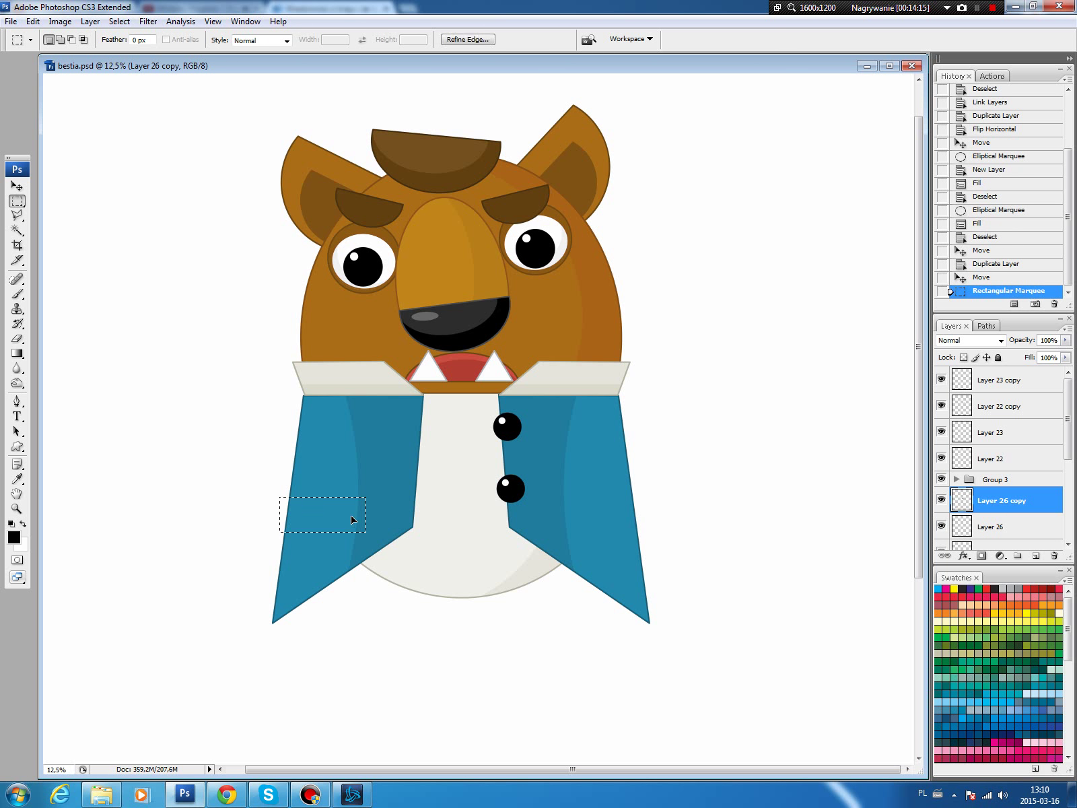
click(1038, 557)
key(b)
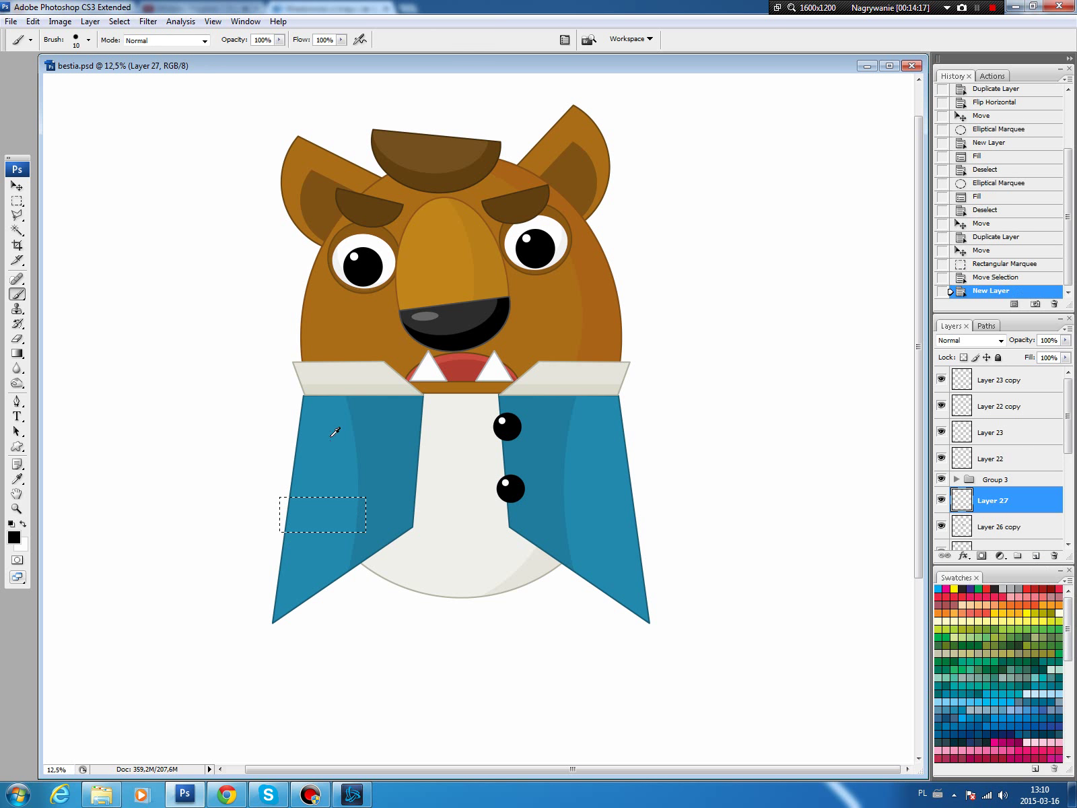
alt+click(336, 431)
click(20, 543)
click(704, 610)
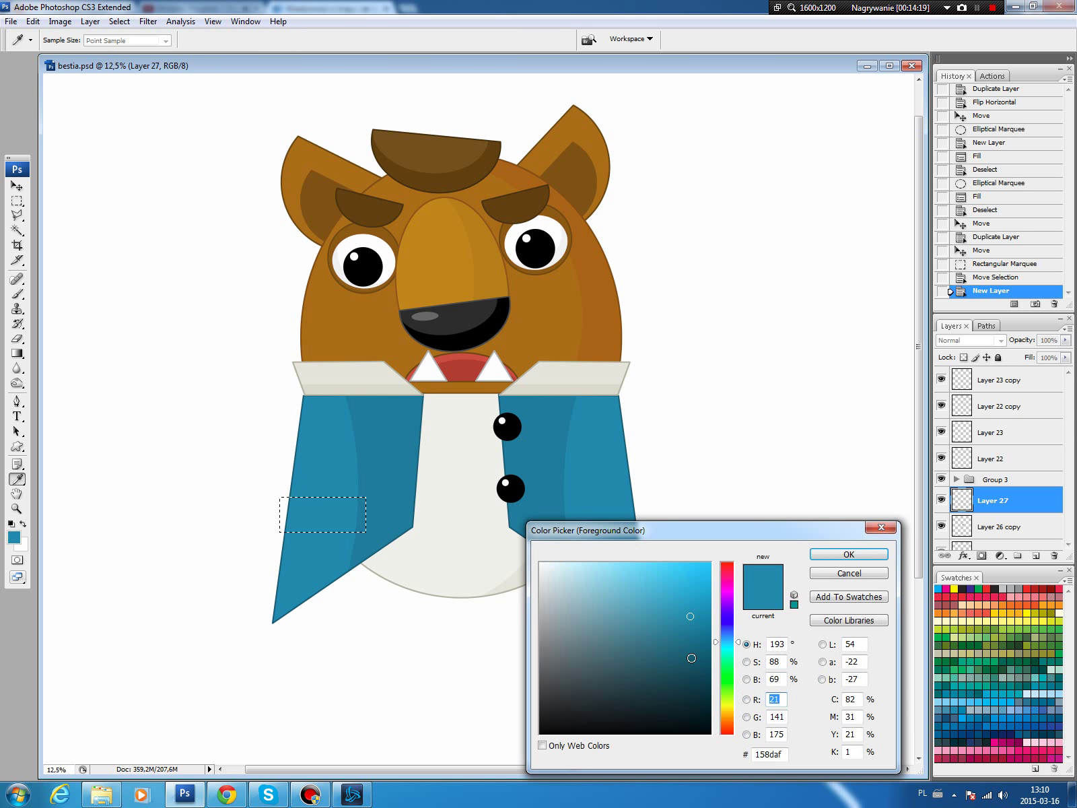
click(694, 652)
click(835, 554)
key(alt+BackSpace)
key(ctrl+d)
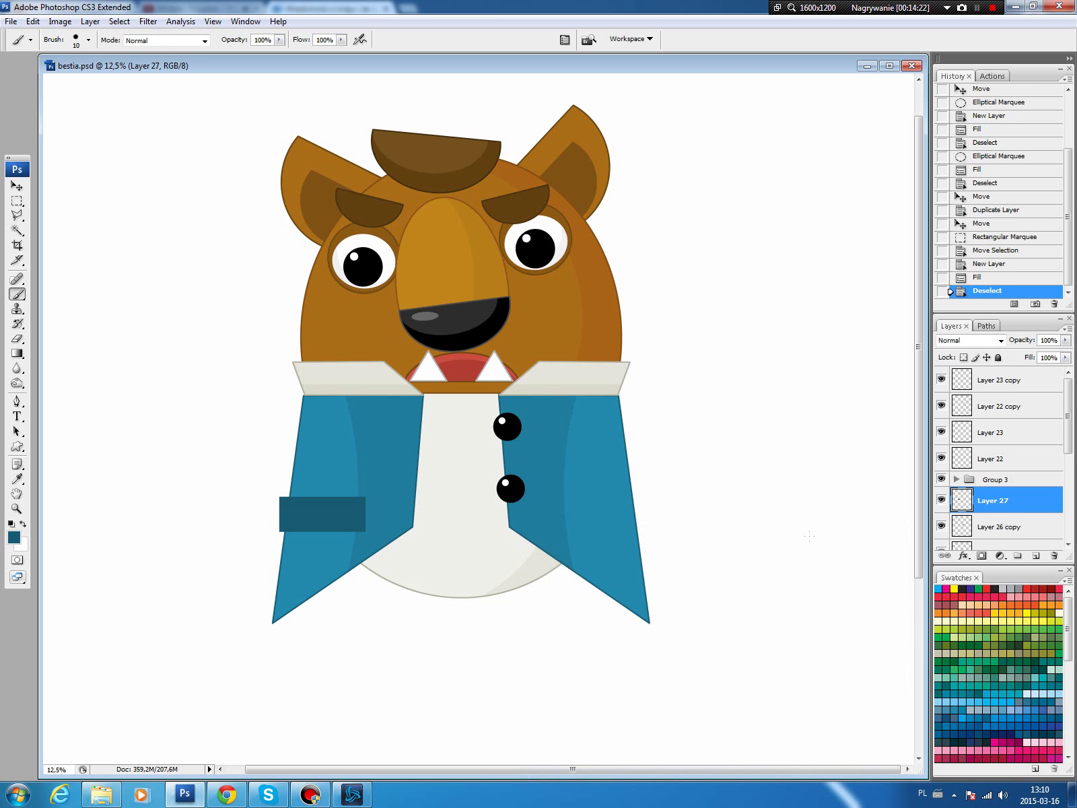
Outline the pocket with an even darker teal stroke
key(v)
click(21, 535)
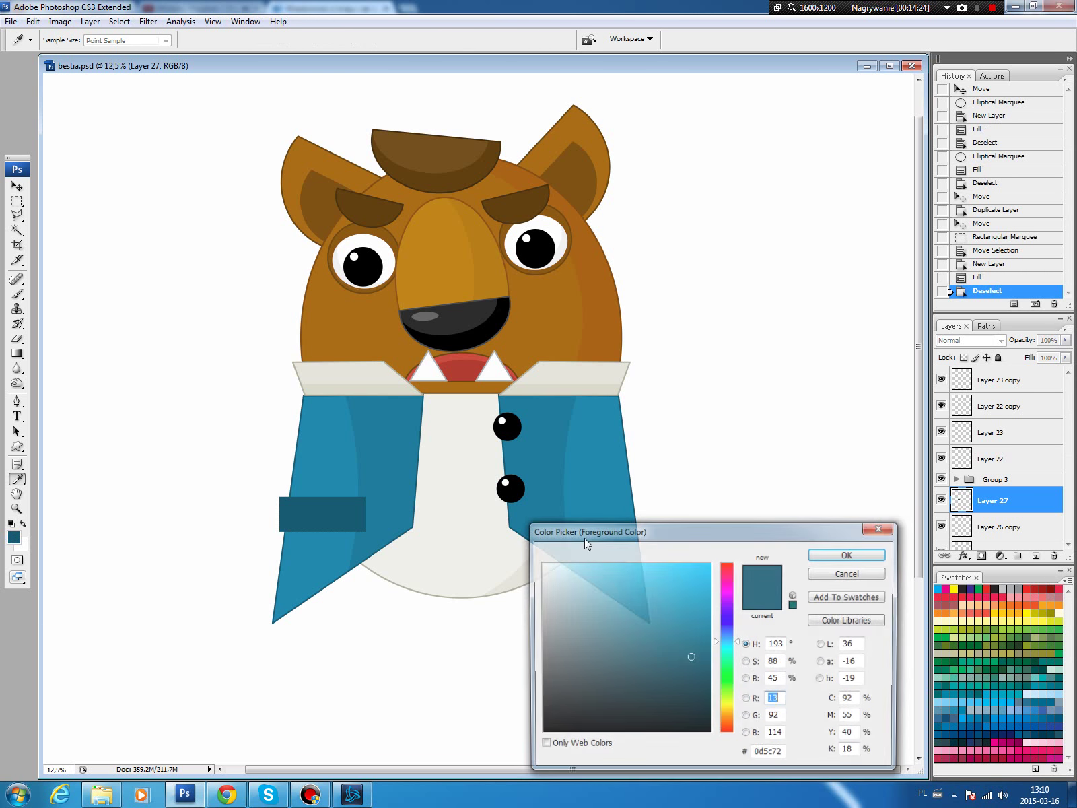
click(684, 671)
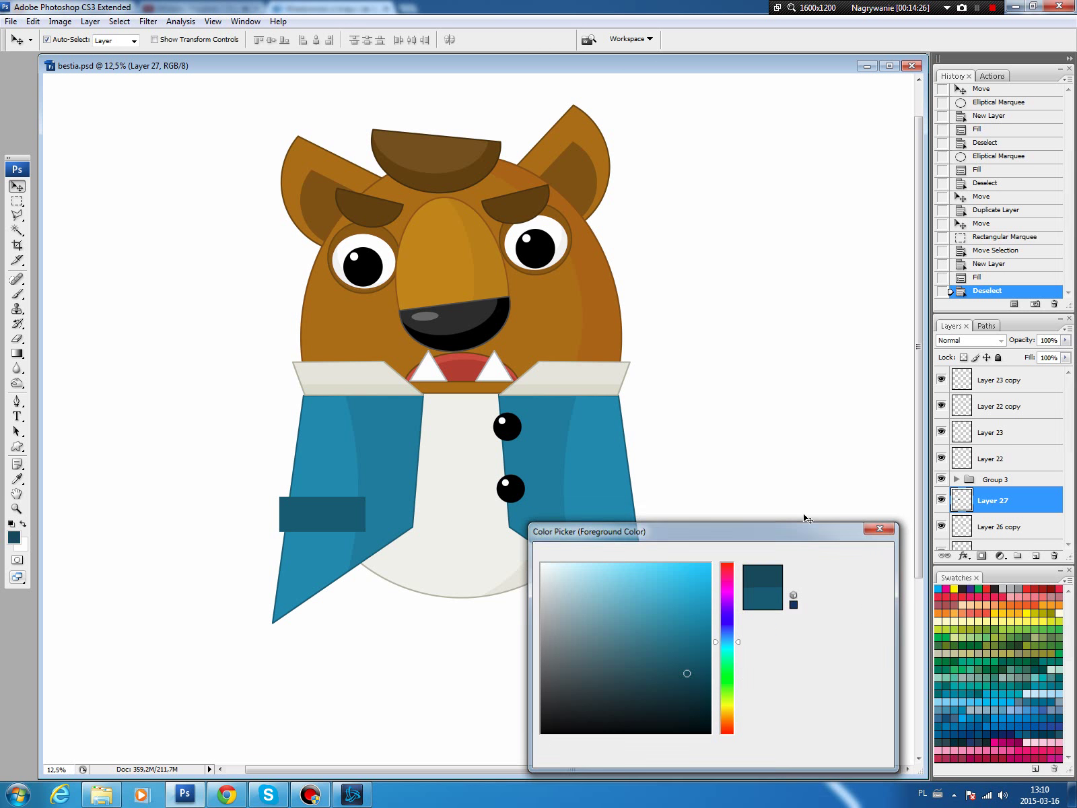
click(849, 554)
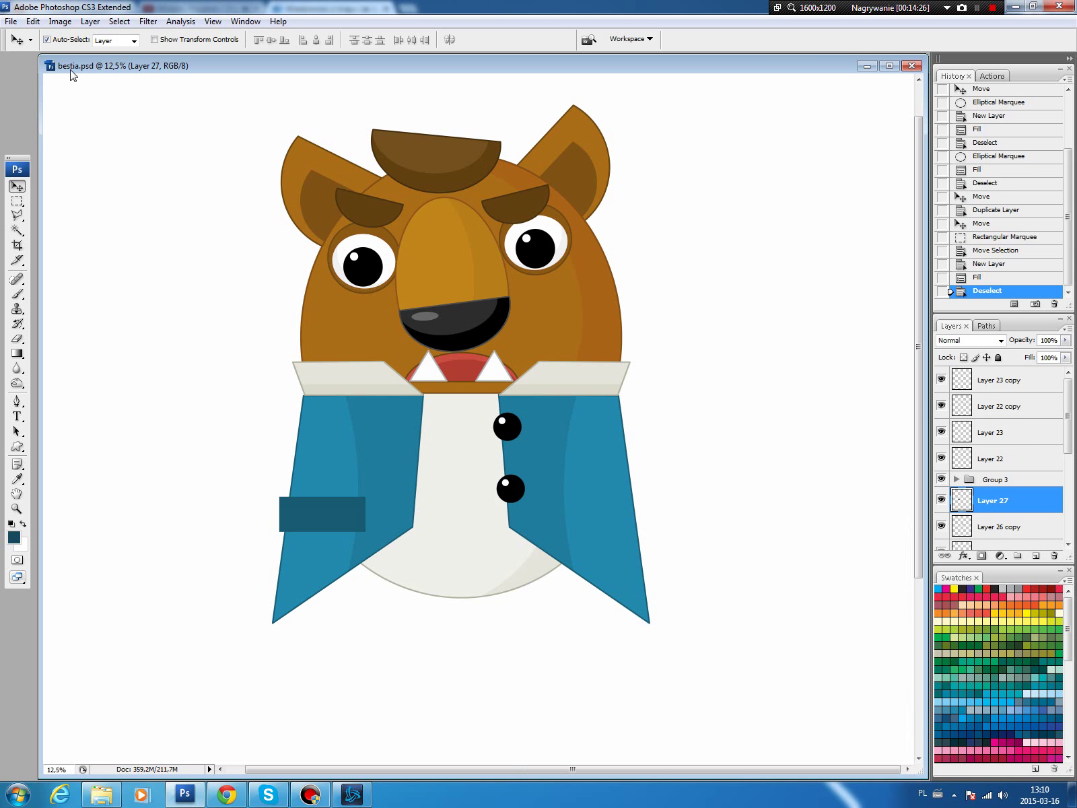
click(33, 21)
click(49, 224)
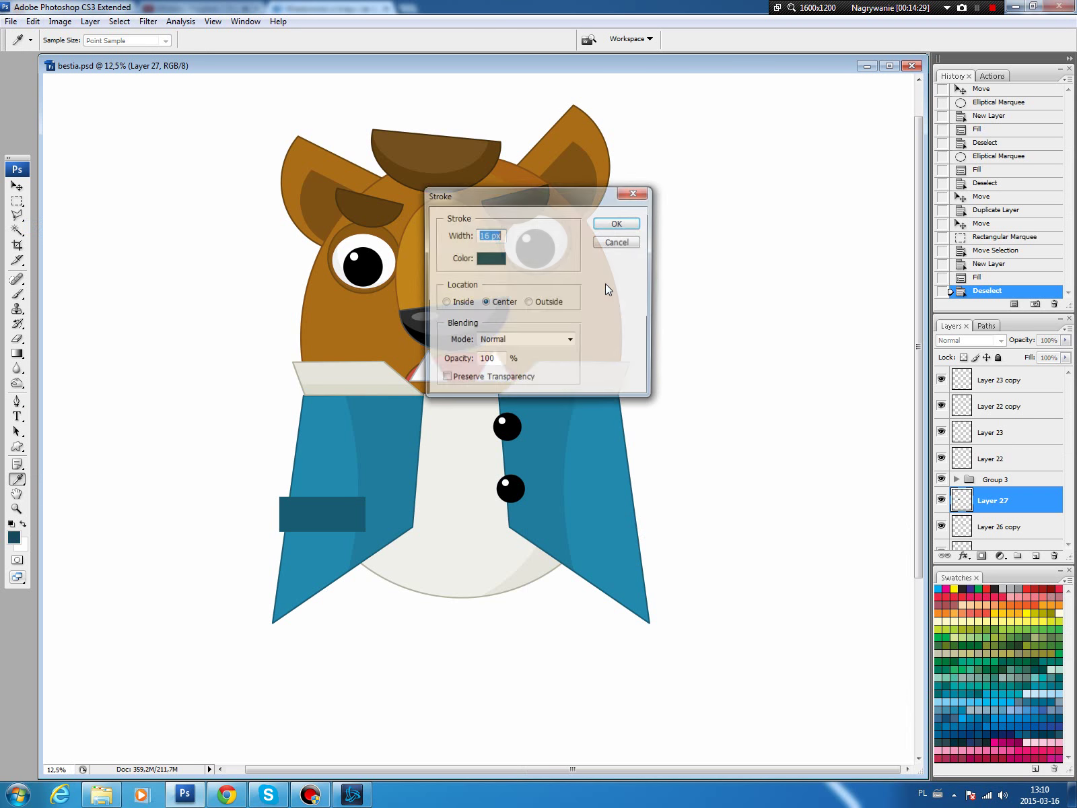
click(617, 225)
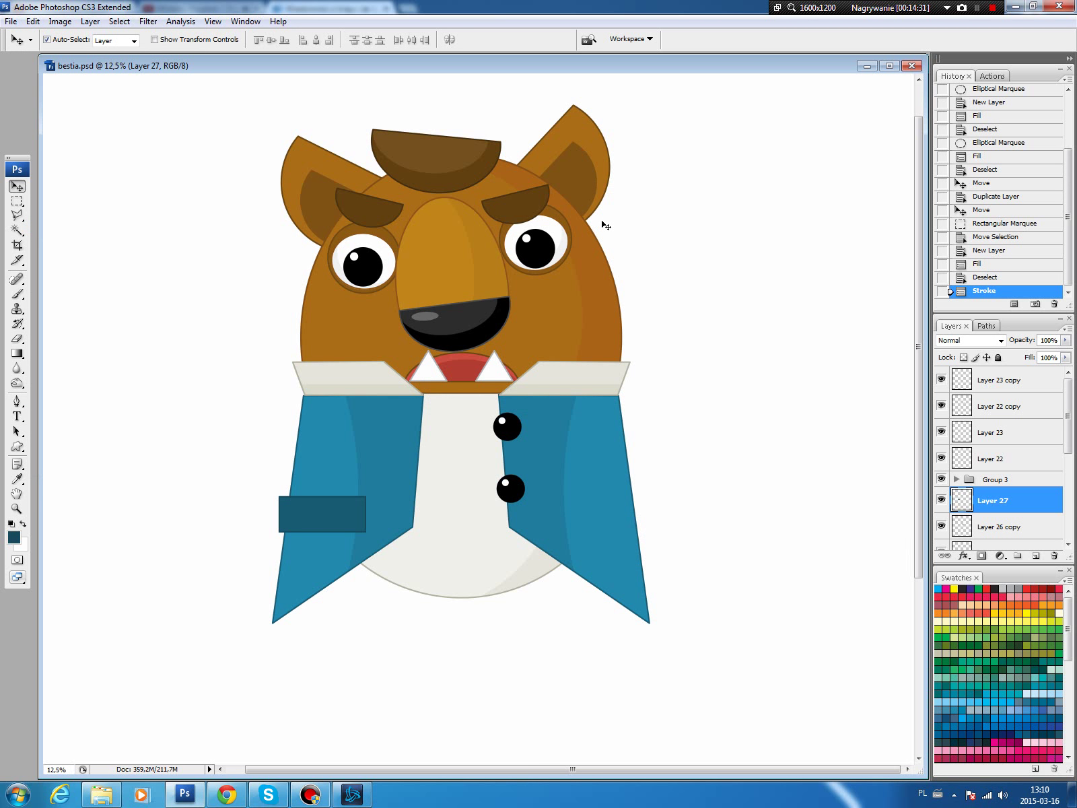
Duplicate the pocket and move the copy to the jacket's right side
drag(341, 516, 344, 515)
alt+click(343, 513)
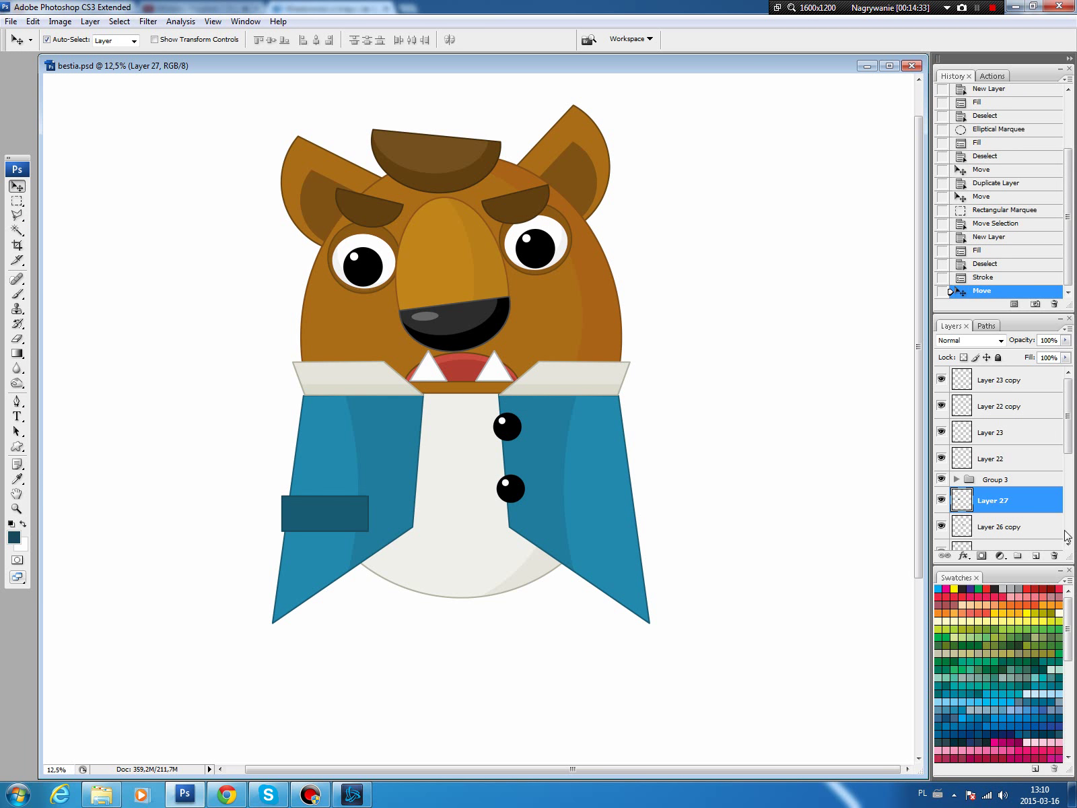
click(316, 507)
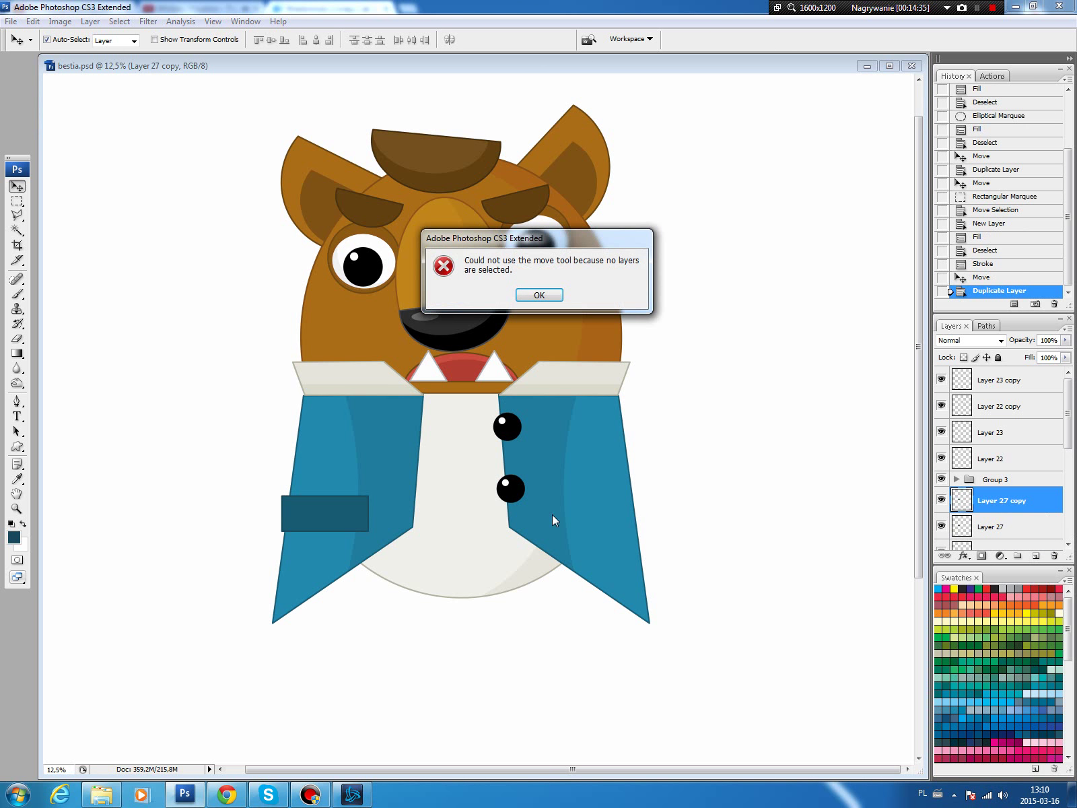
click(537, 295)
drag(306, 512, 580, 522)
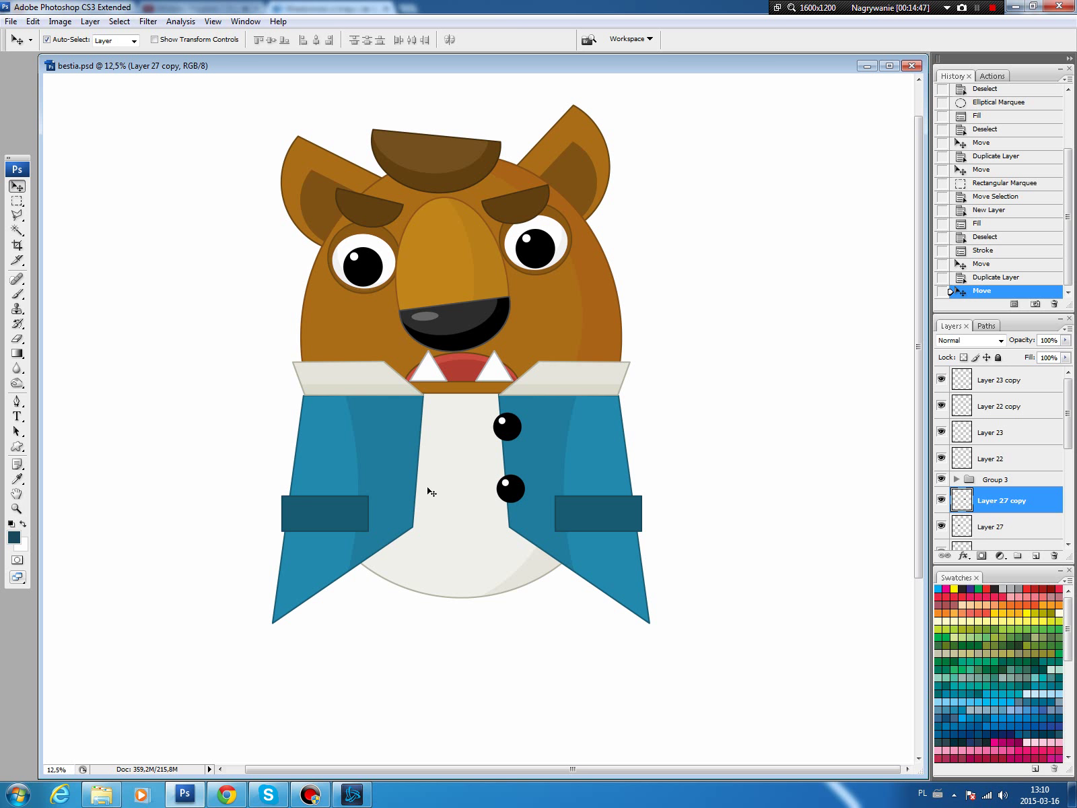
Draw a triangular lapel path from the collar down to the flap's inner corner
click(393, 445)
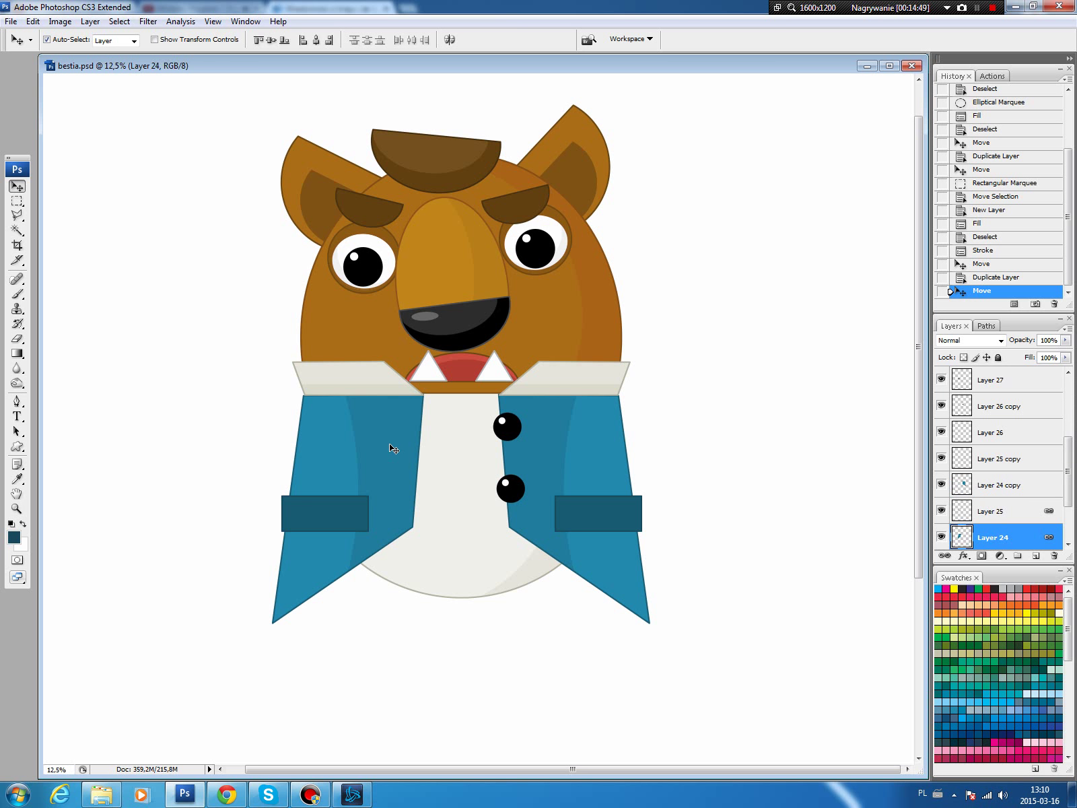
key(p)
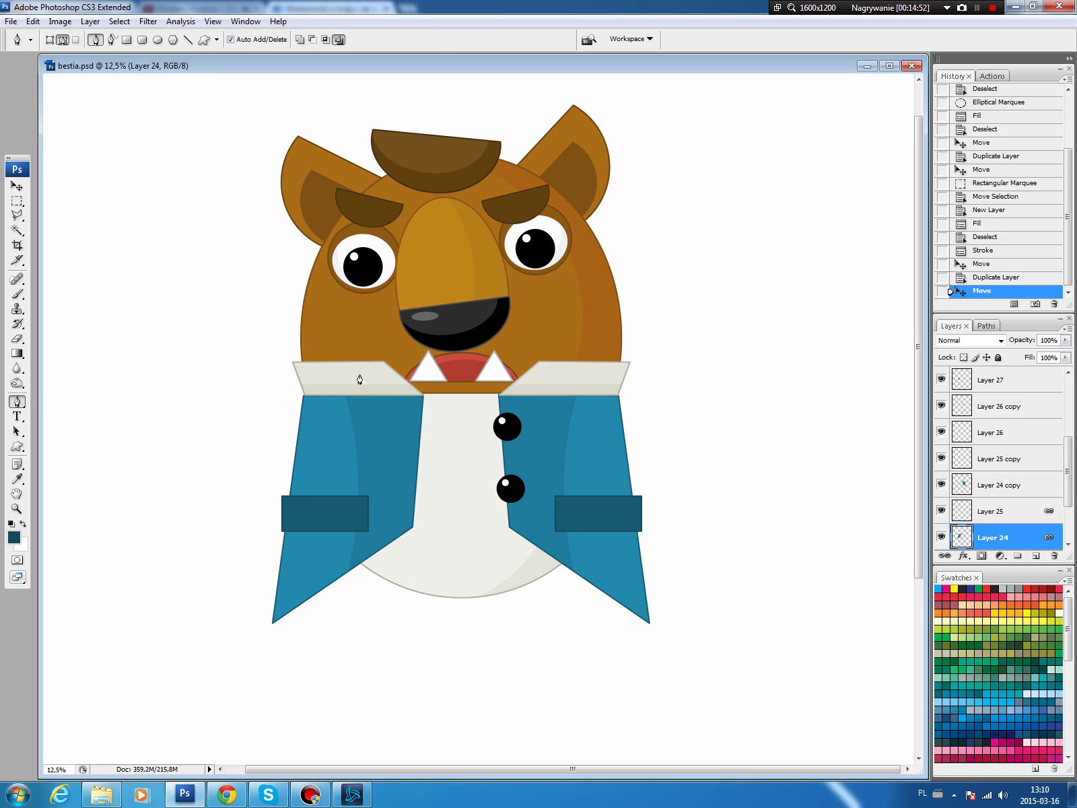
click(363, 388)
click(412, 528)
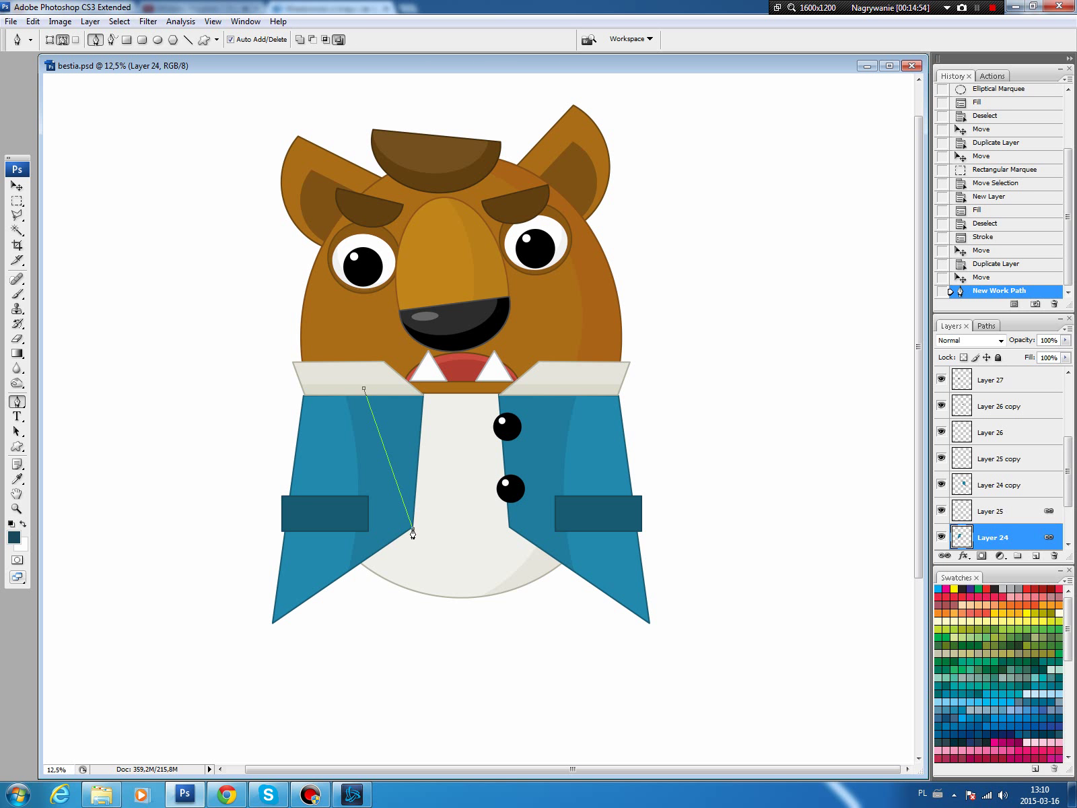
click(443, 383)
click(364, 388)
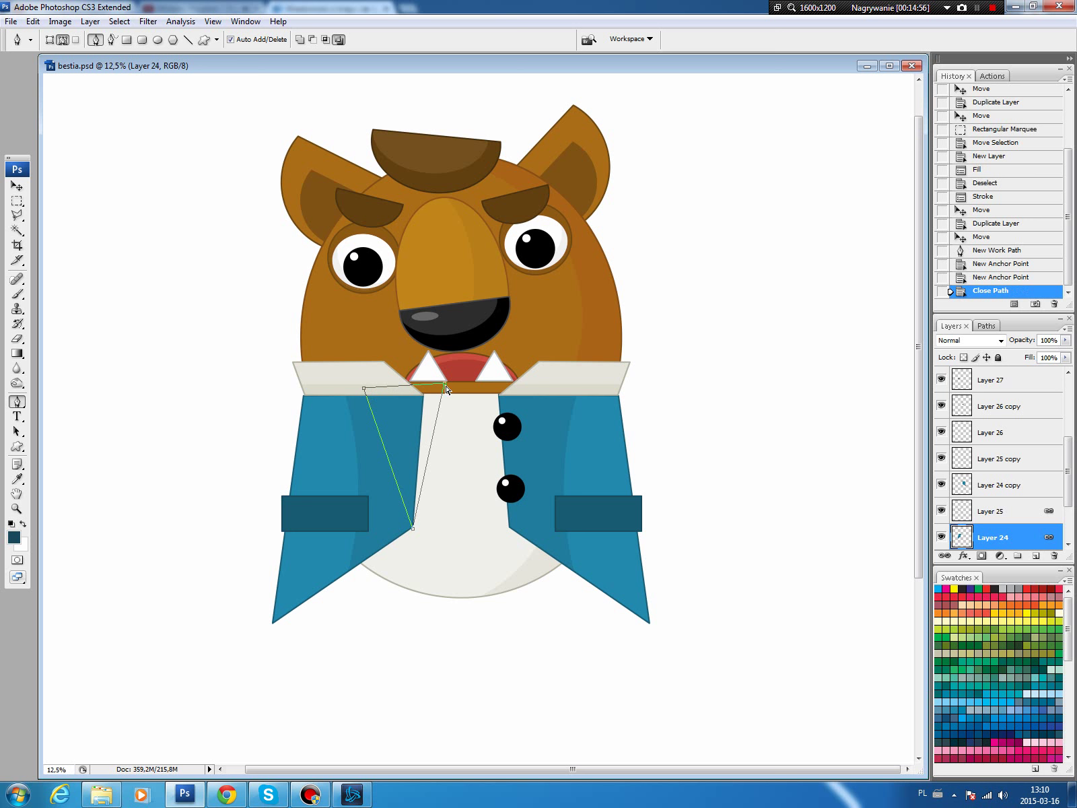
drag(446, 384, 424, 392)
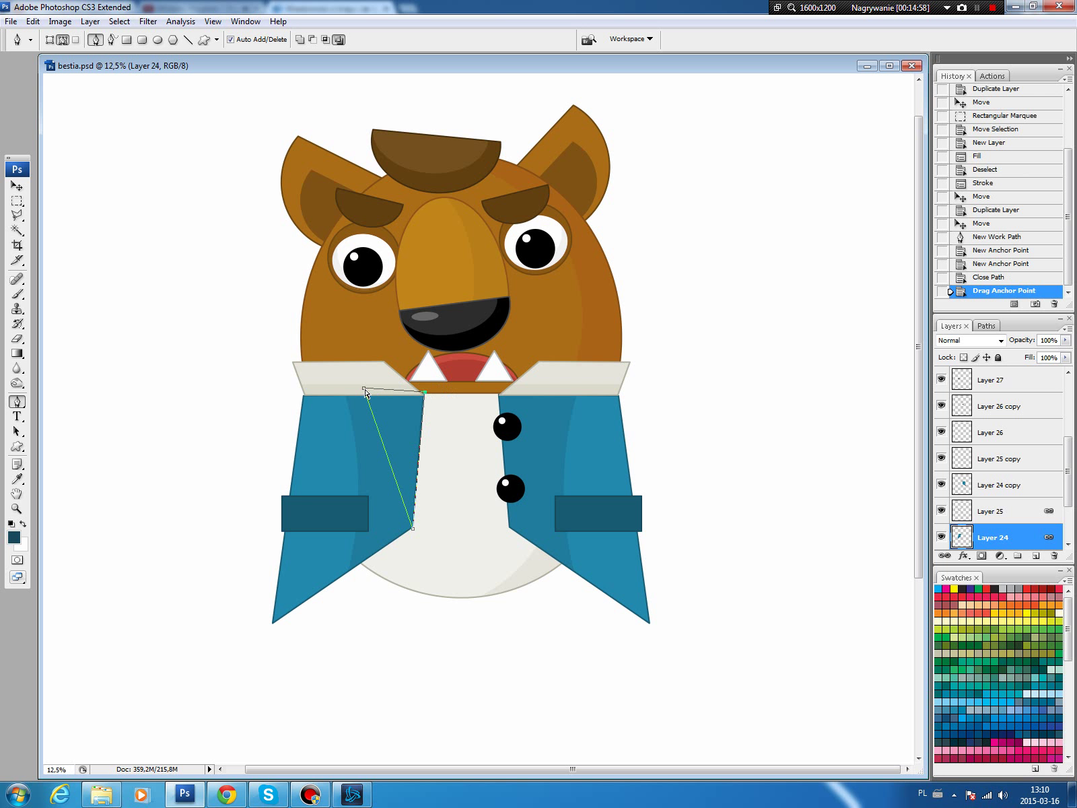
drag(363, 386, 361, 386)
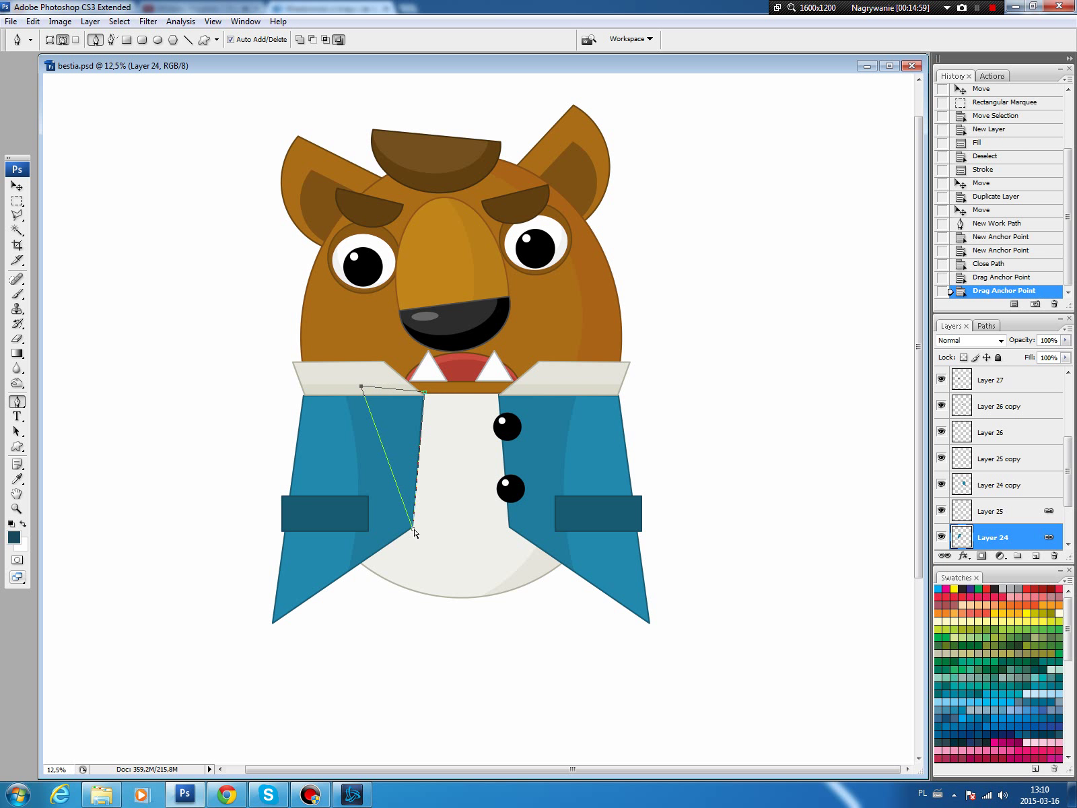
drag(414, 532, 415, 534)
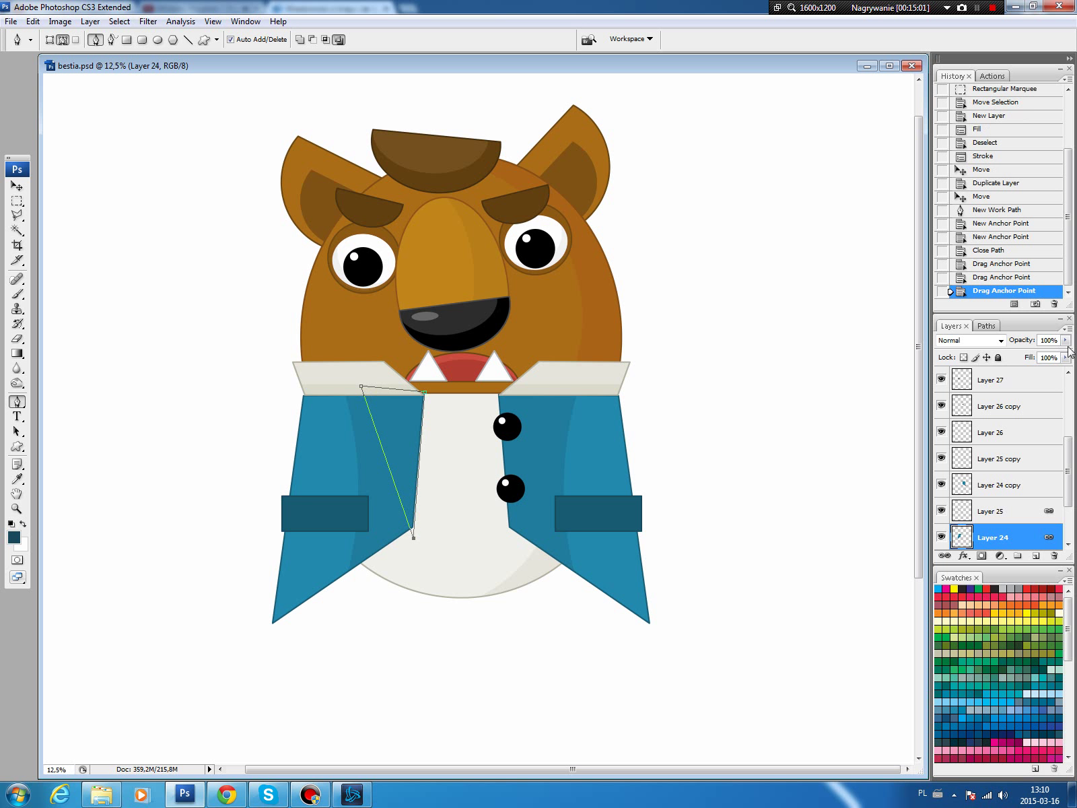
Load the lapel path as a selection and fill it dark teal on new Layer 28
click(986, 326)
ctrl+click(960, 347)
click(952, 326)
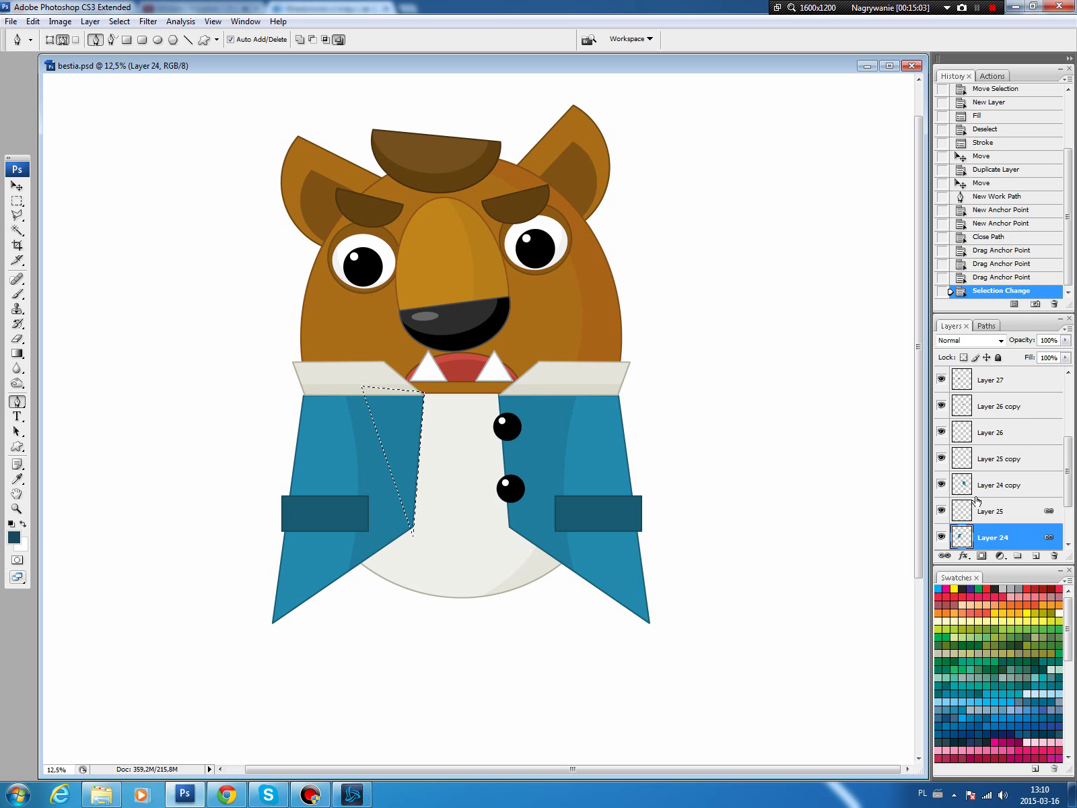
scroll(1053, 452, up, 3)
click(1025, 392)
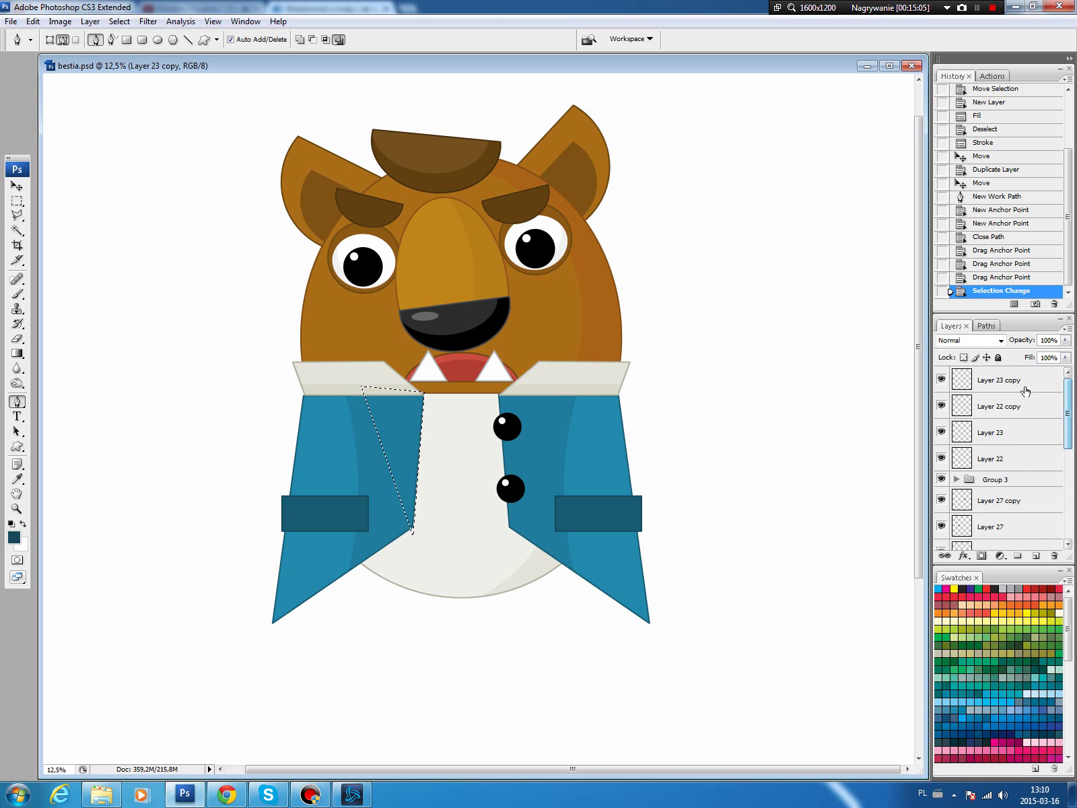
click(1036, 555)
key(b)
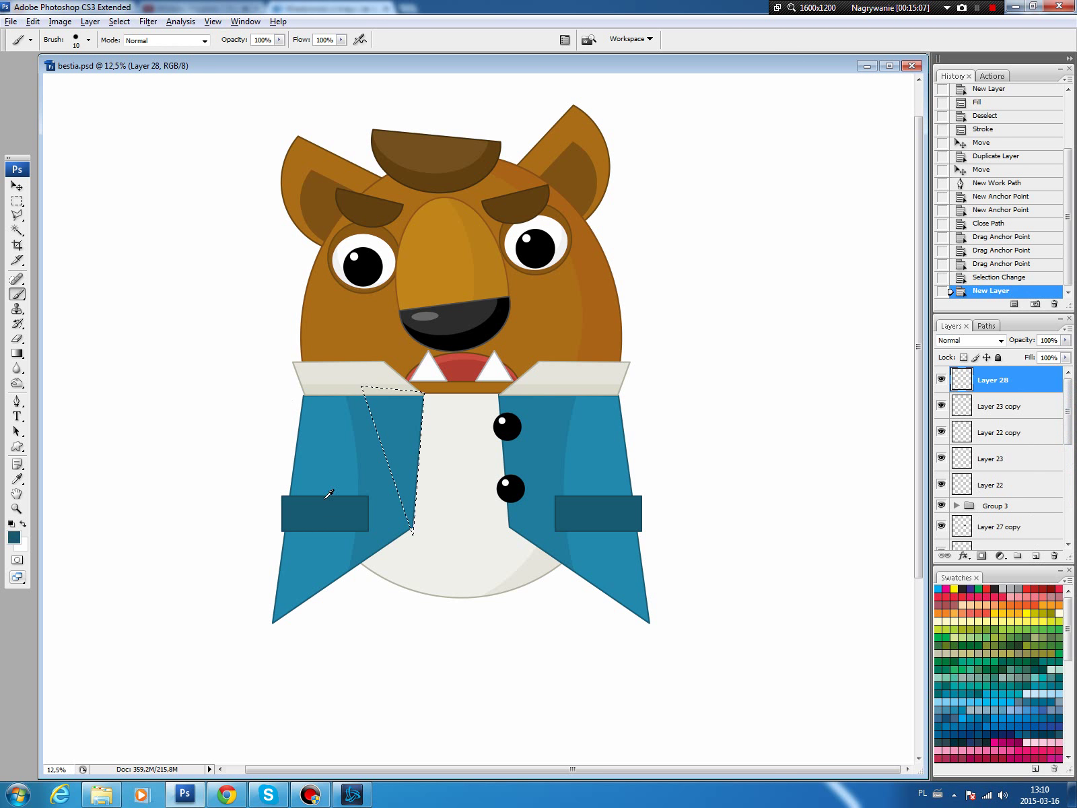
key(alt+BackSpace)
key(ctrl+d)
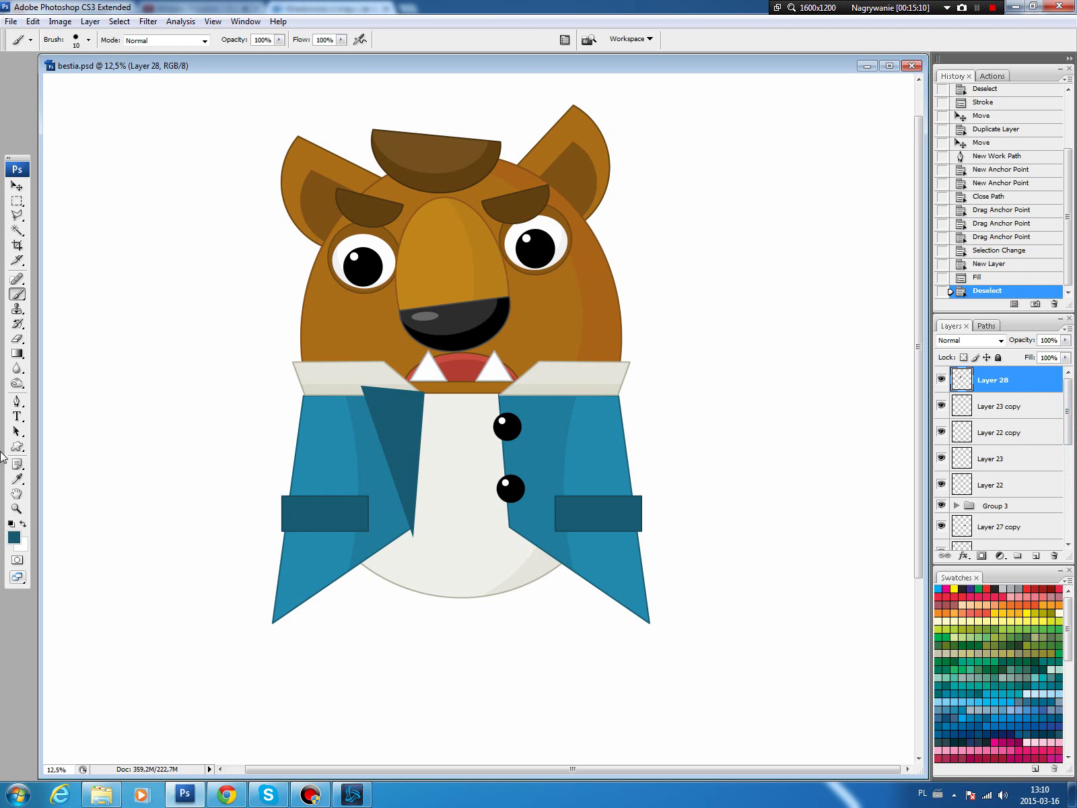
Outline the lapel with a 16 px dark teal stroke
click(20, 536)
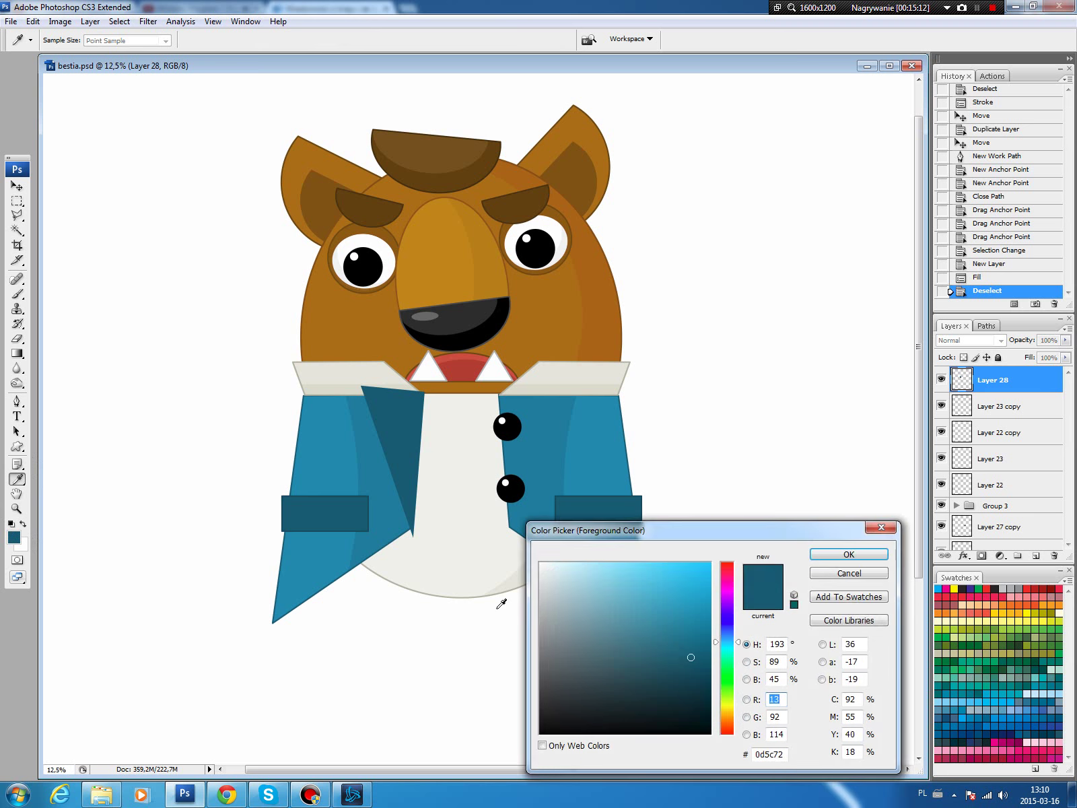
click(849, 554)
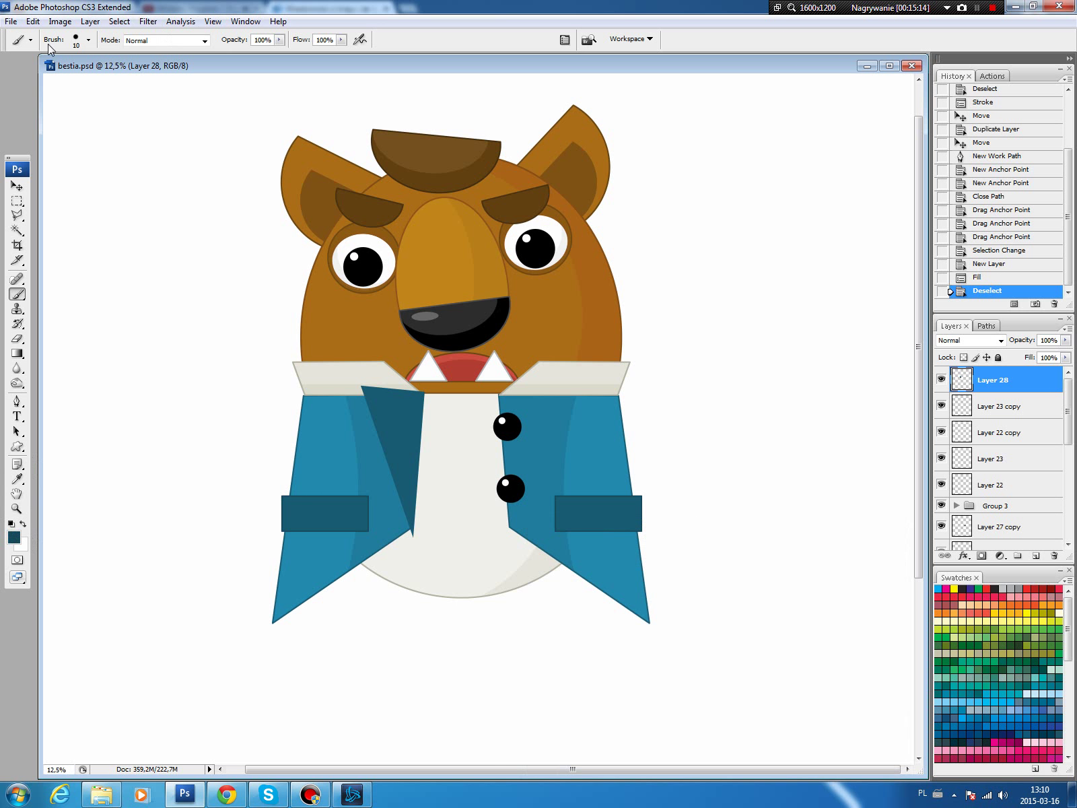
click(33, 21)
click(49, 226)
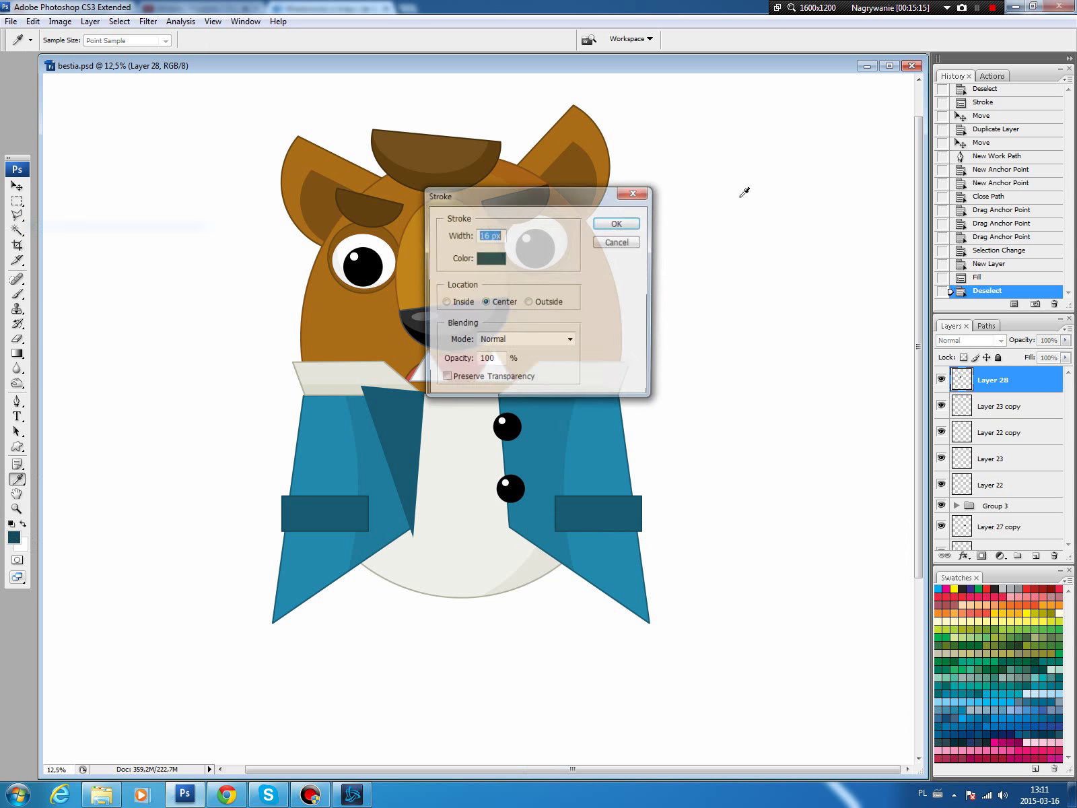
click(617, 220)
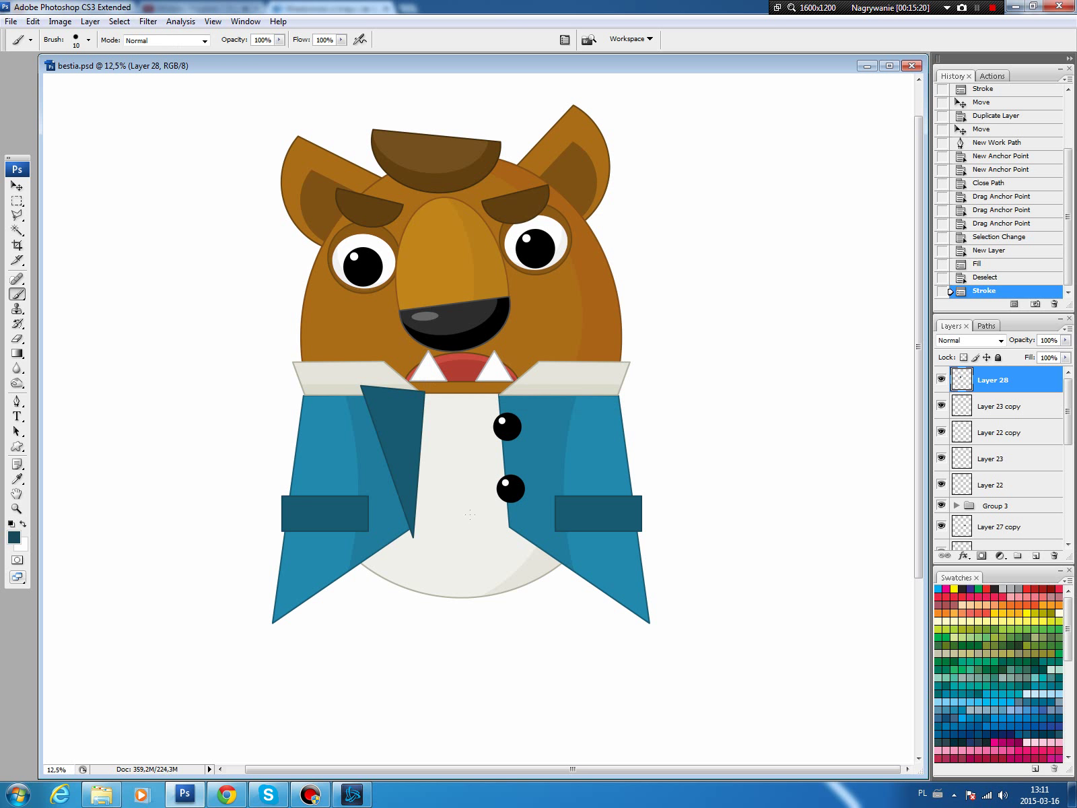
Move both button layers above the lapel layer in the stack
key(v)
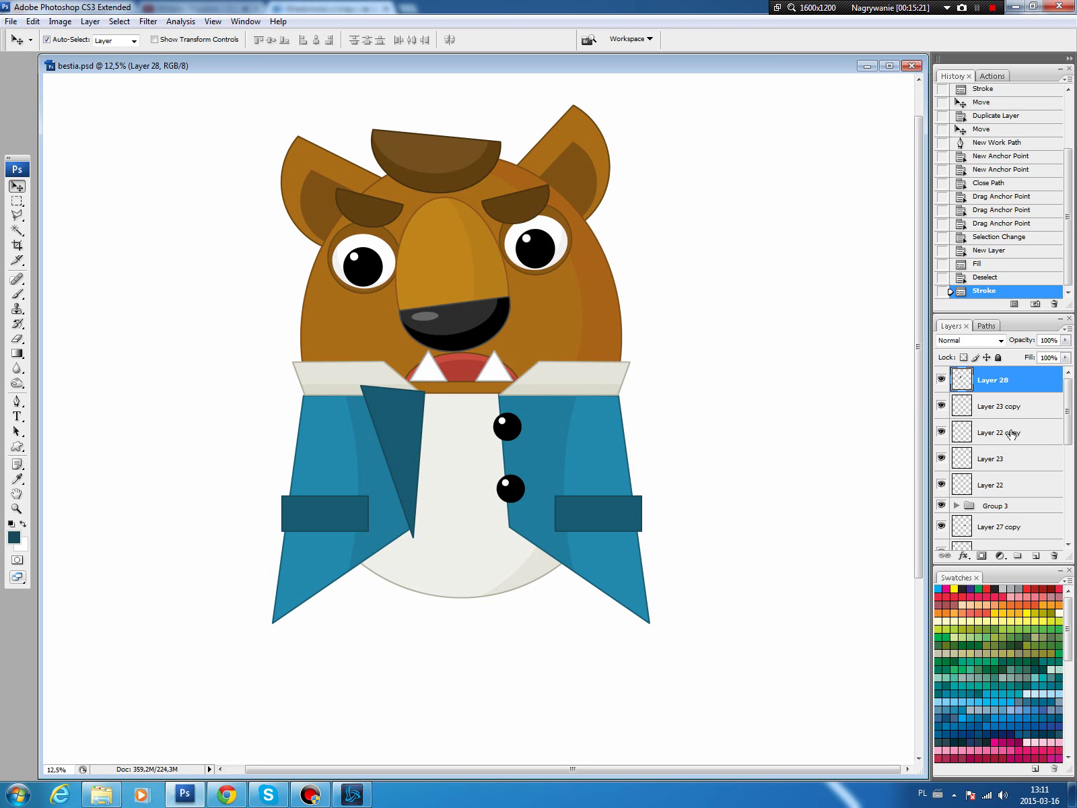
click(941, 432)
click(514, 434)
click(514, 489)
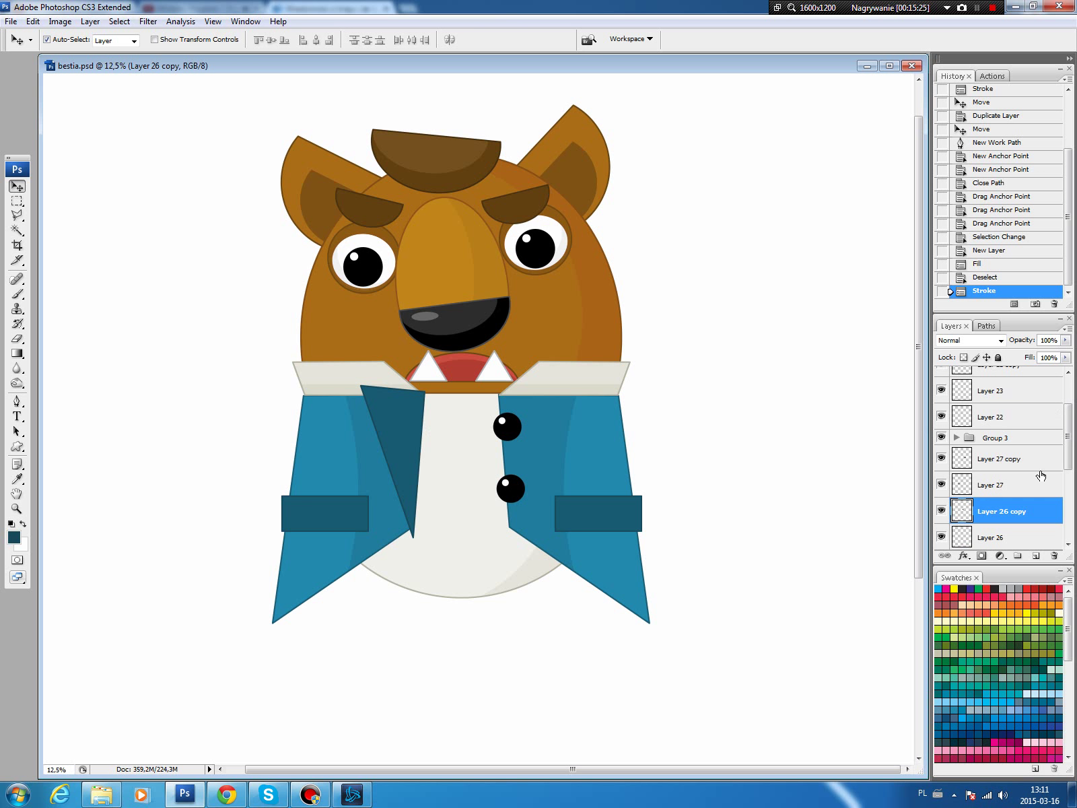
shift+click(1002, 534)
drag(1001, 534, 982, 375)
Duplicate the lapel, flip it horizontally and place it on the jacket's right side
click(408, 390)
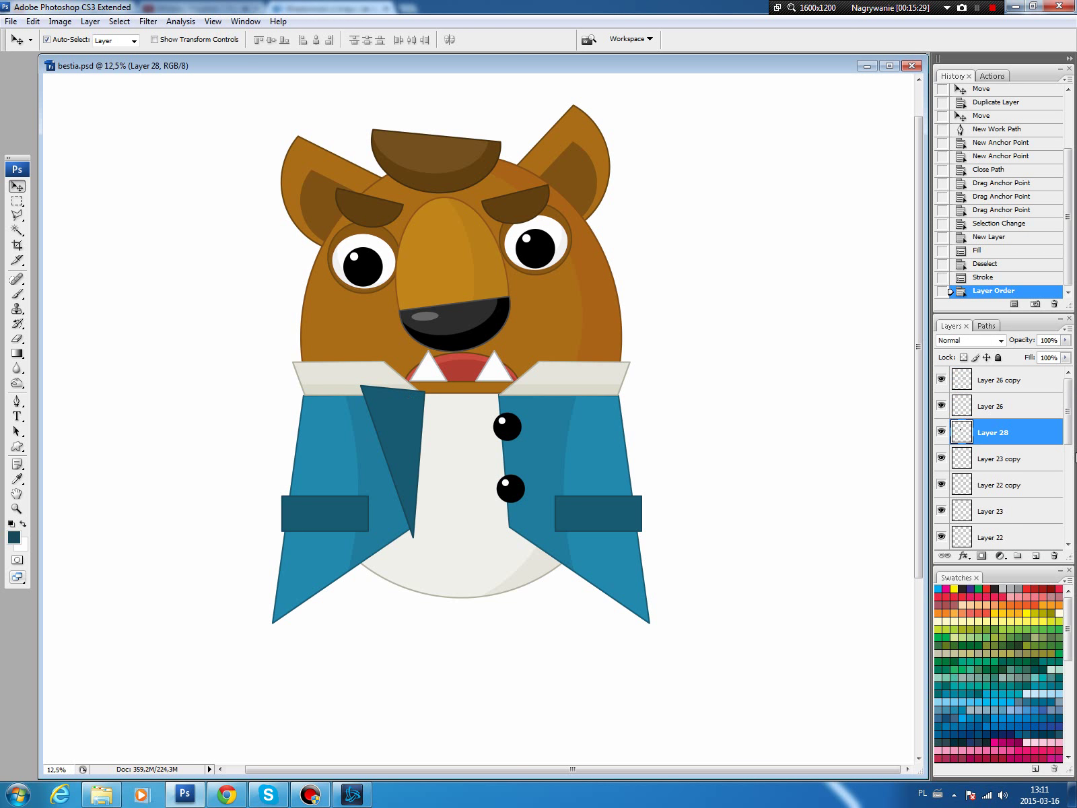
click(941, 431)
drag(1040, 438, 1032, 556)
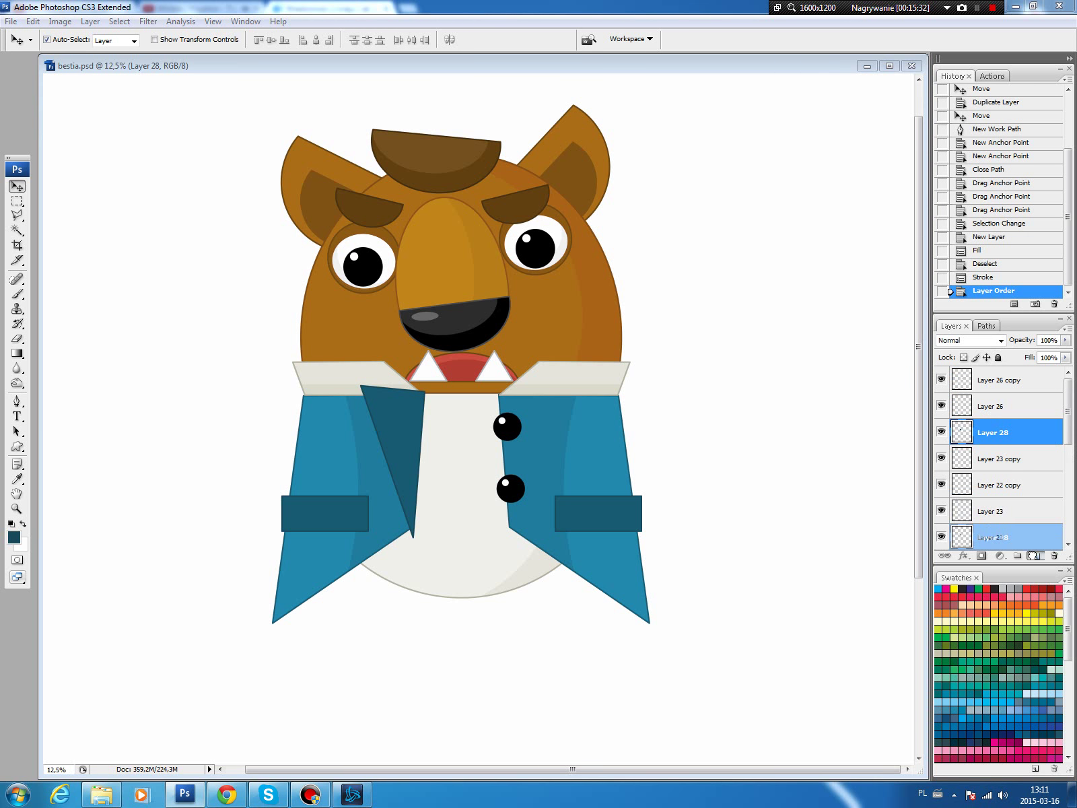
click(33, 21)
mouse_move(54, 258)
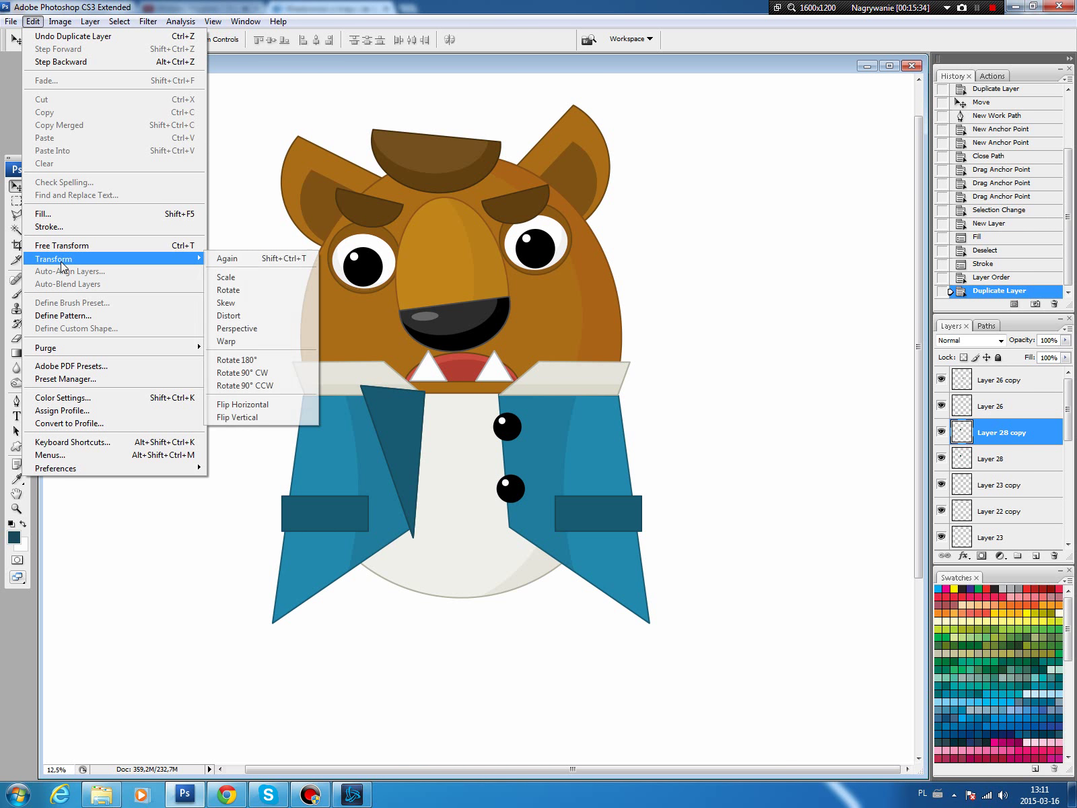
click(242, 404)
mouse_move(396, 409)
mouse_down()
mouse_move(470, 439)
mouse_move(527, 444)
mouse_move(520, 418)
mouse_up()
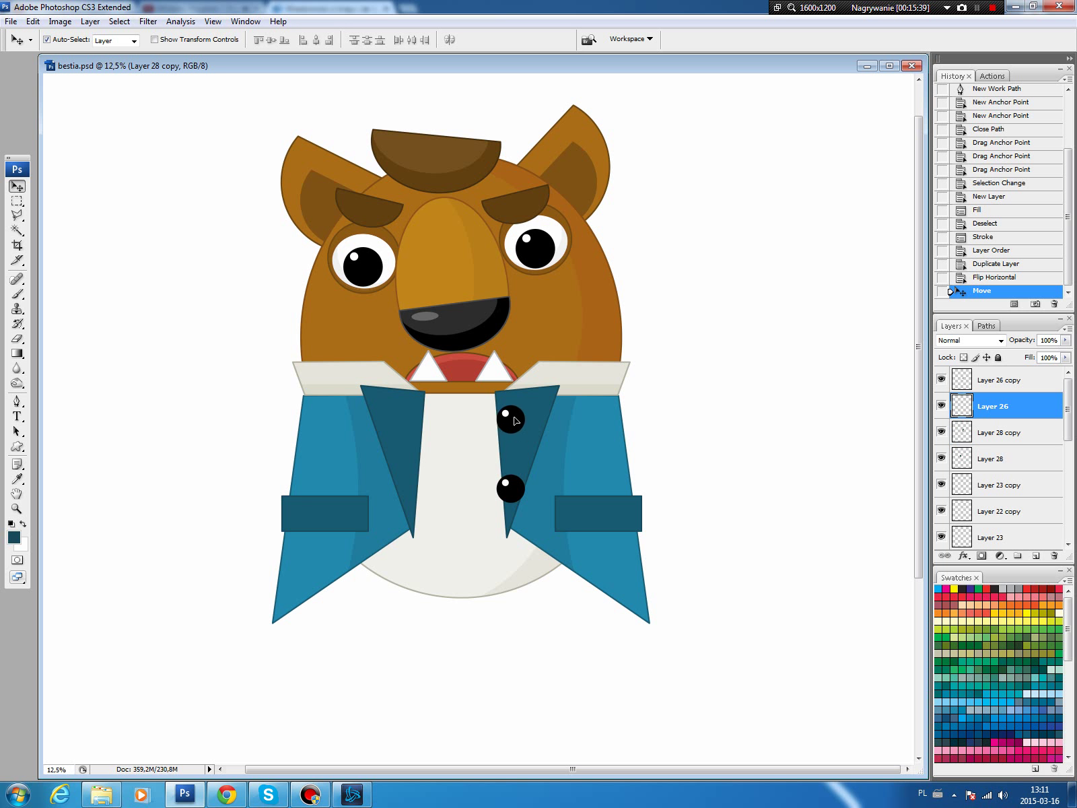
Recentre the buttons onto the middle of the white shirt
mouse_move(508, 496)
mouse_down()
mouse_move(463, 424)
mouse_move(463, 482)
mouse_up()
drag(467, 427, 464, 431)
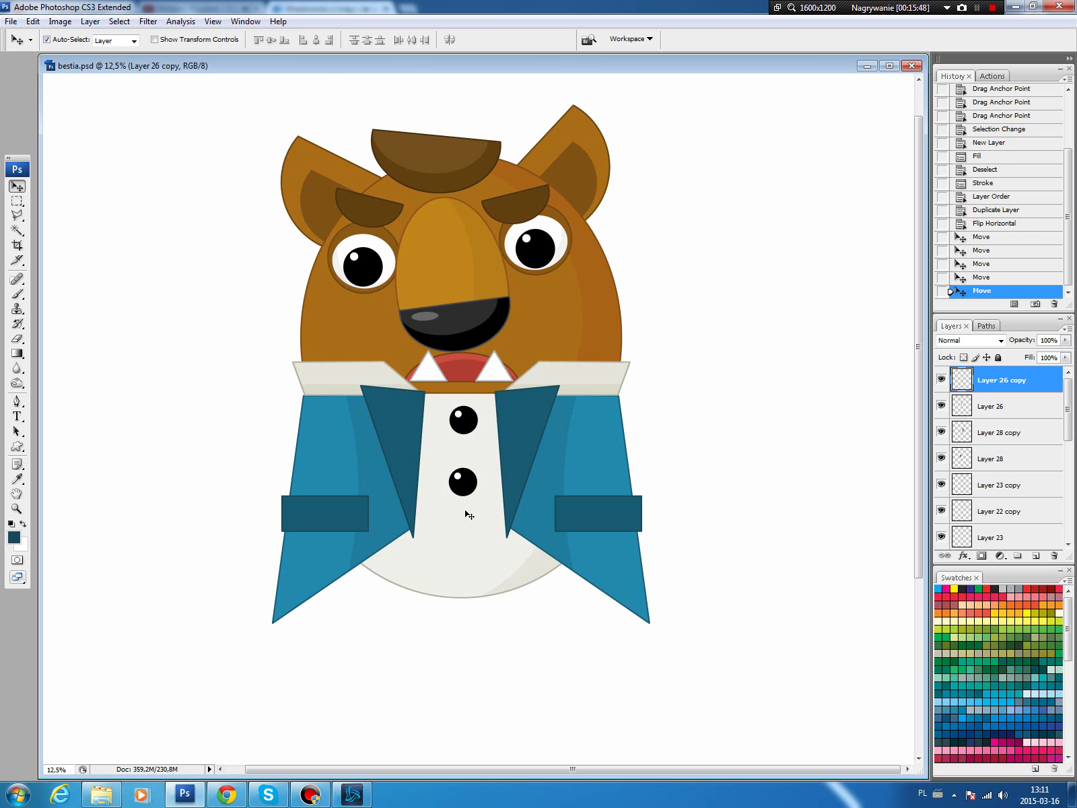
click(463, 556)
Select an ellipse over the lower body, trimmed flat at the jacket hem
click(940, 512)
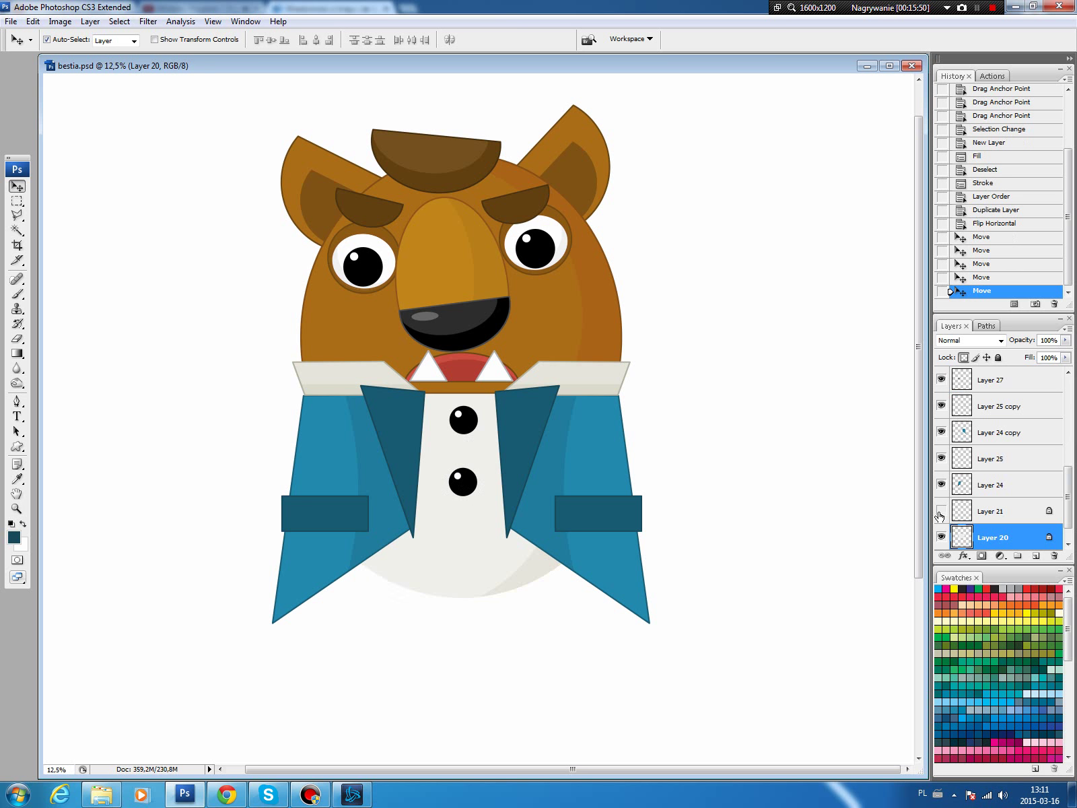
click(989, 511)
drag(16, 204, 67, 215)
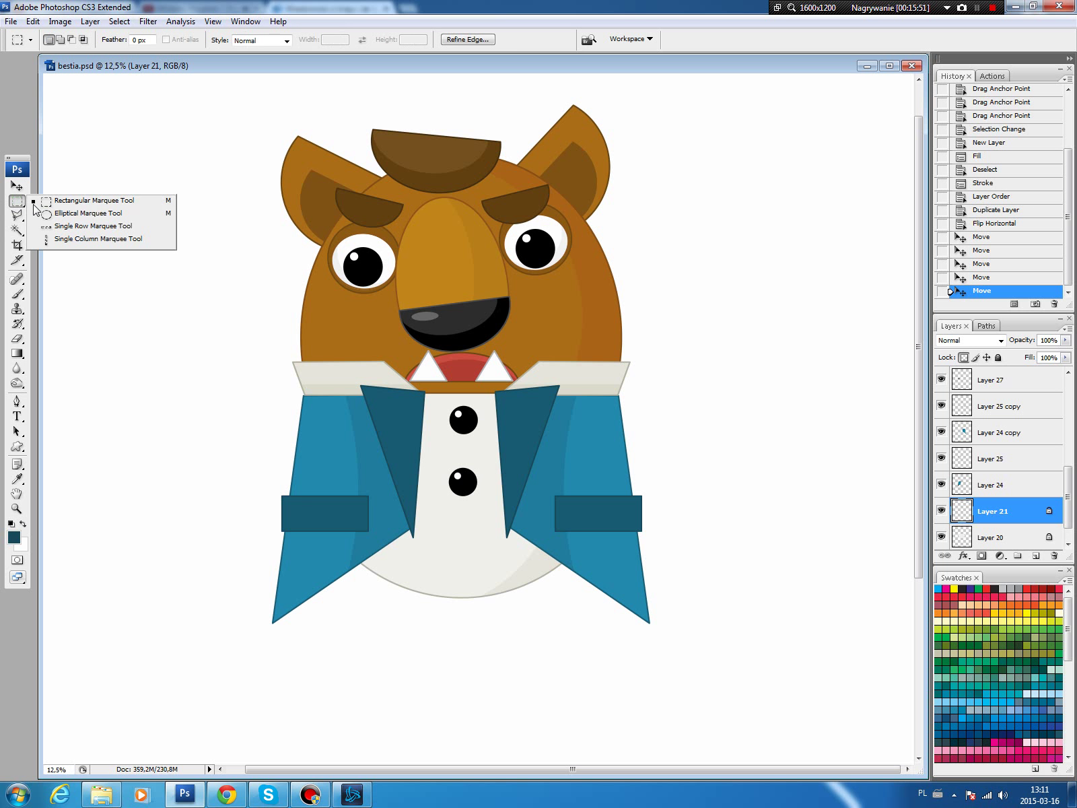
mouse_move(487, 578)
mouse_down()
mouse_move(585, 628)
mouse_move(552, 588)
mouse_up()
drag(17, 201, 54, 201)
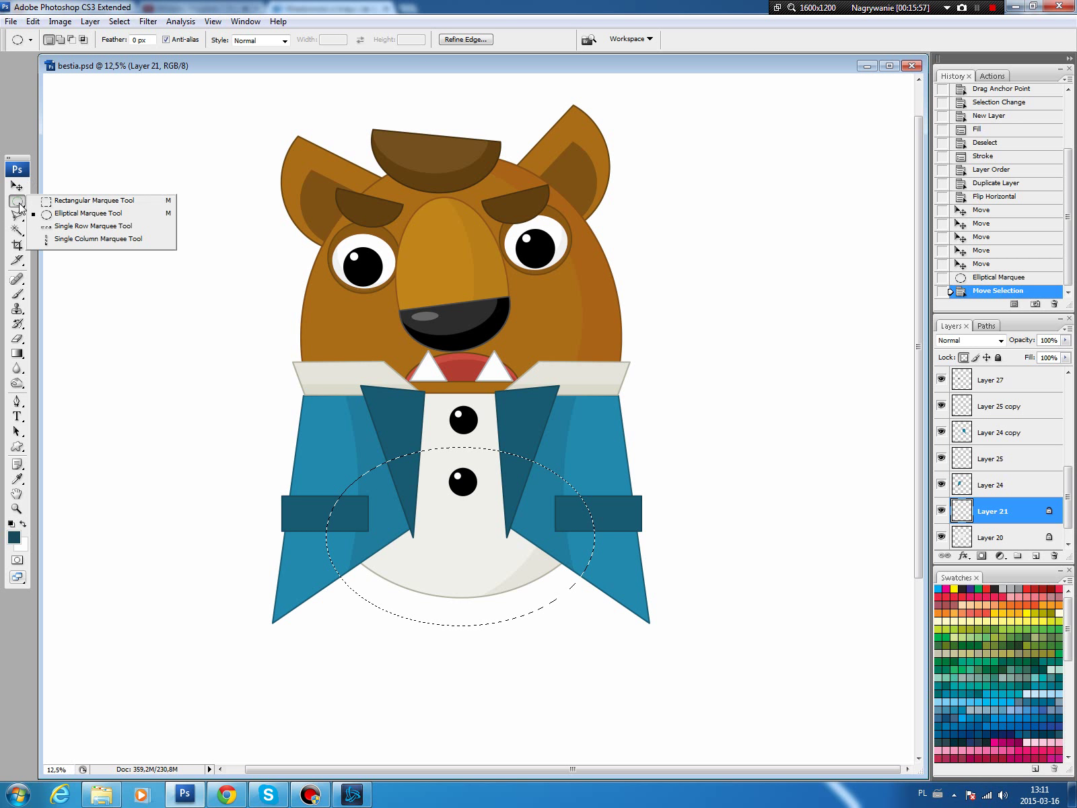
drag(294, 412, 635, 532)
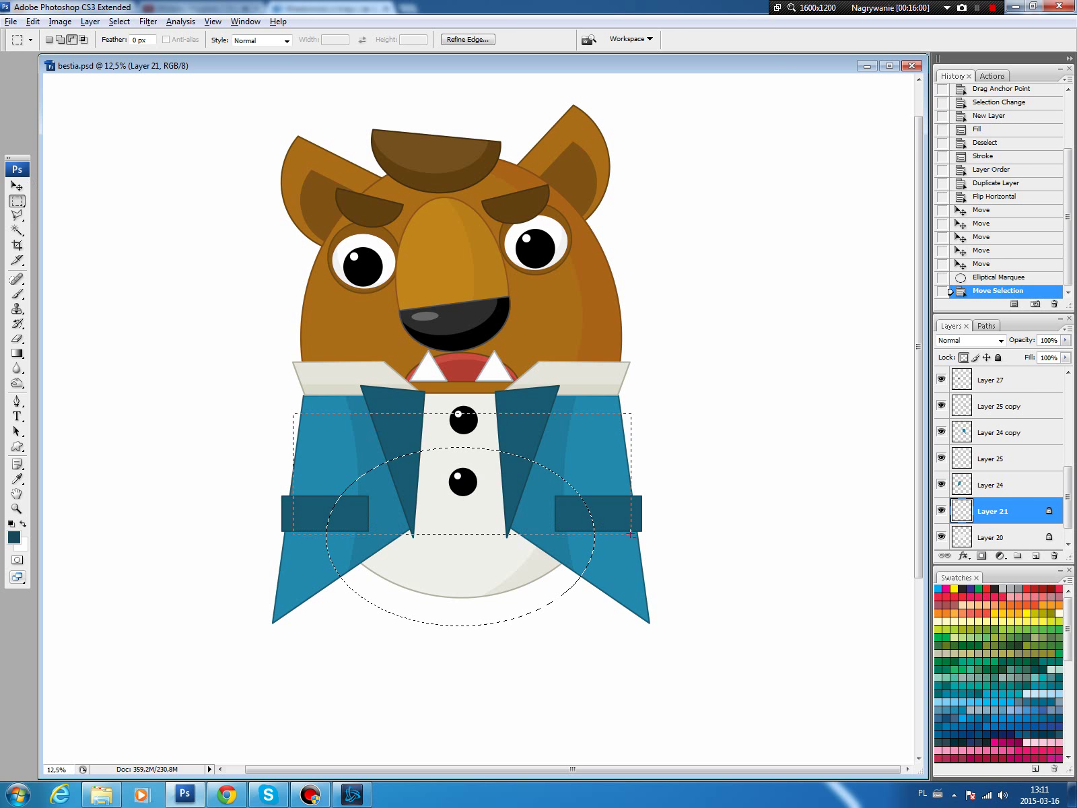
Fill the trousers selection dark teal on new Layer 29 and nudge it up slightly
click(1035, 556)
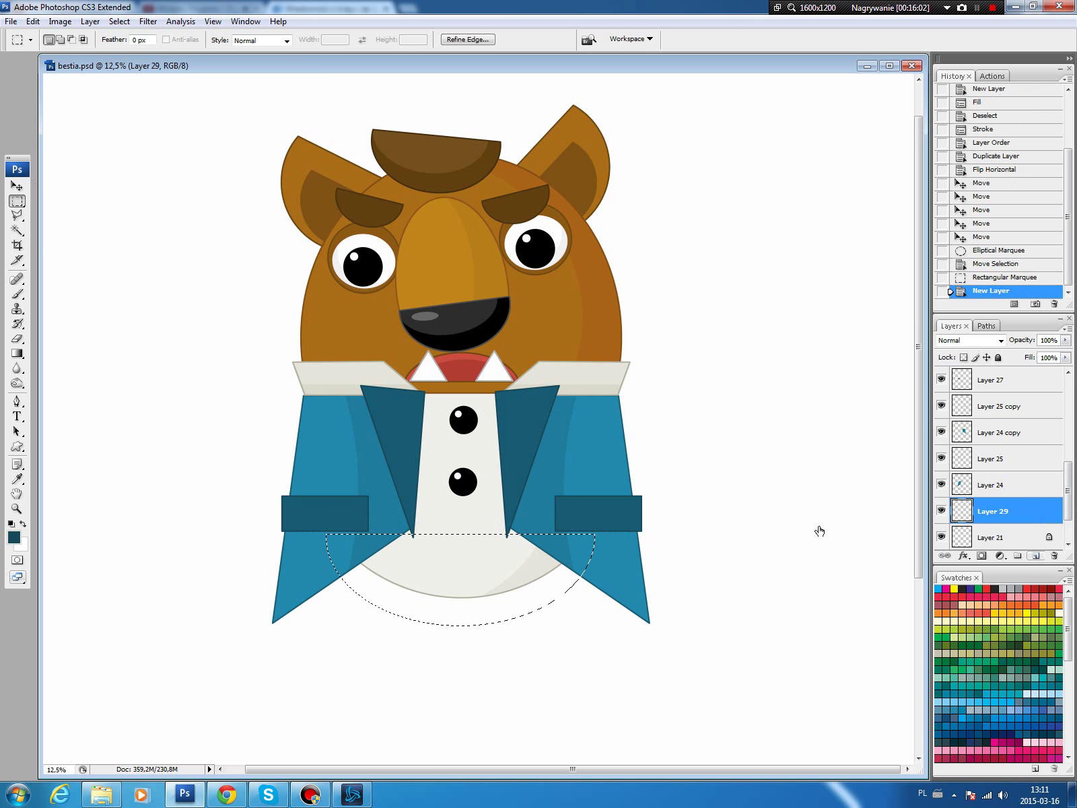
key(b)
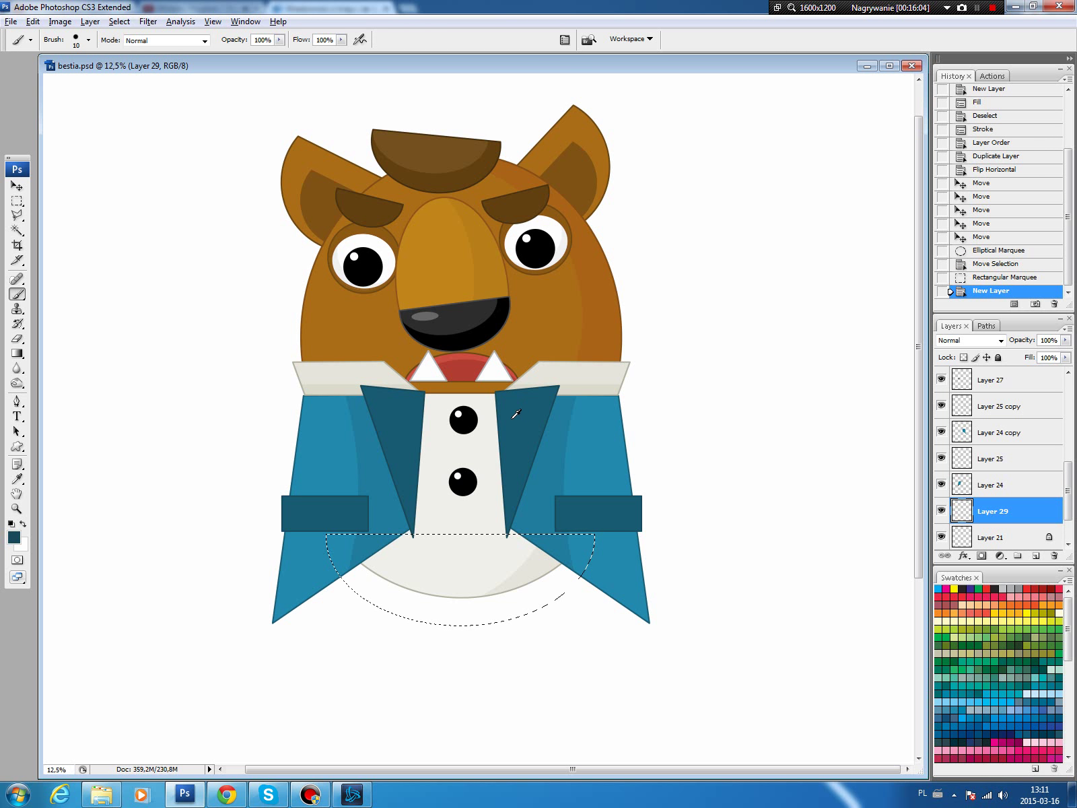
alt+click(522, 414)
click(13, 537)
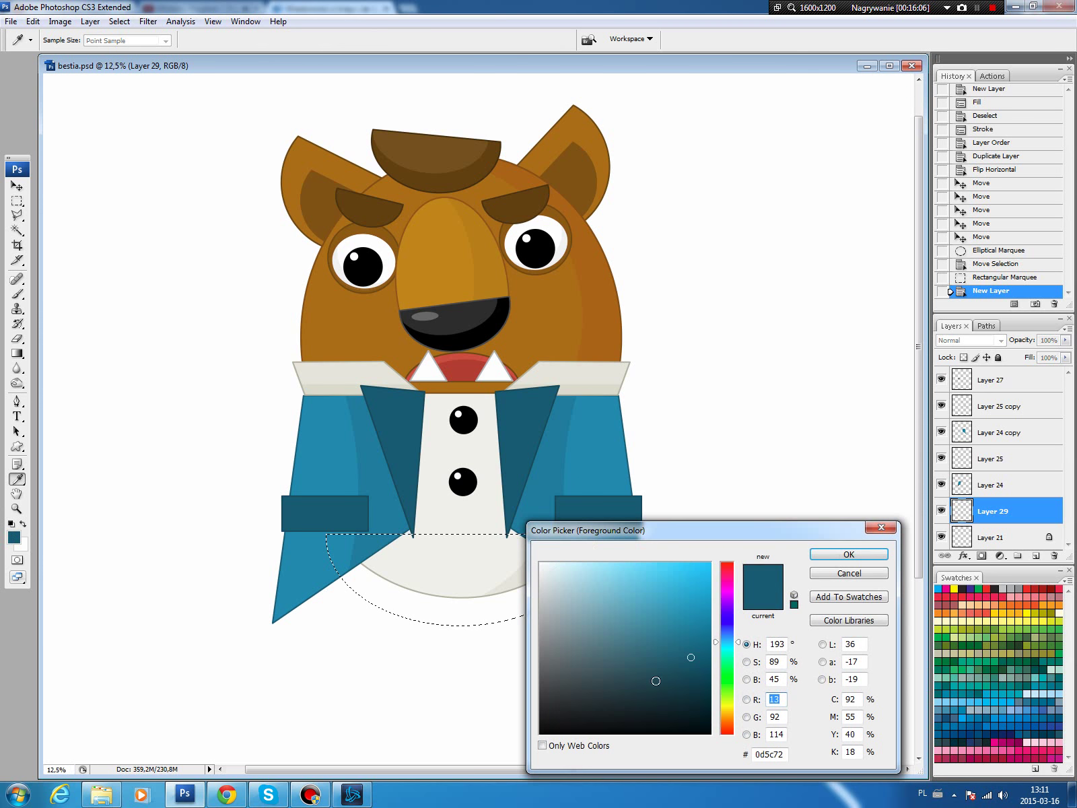
click(848, 554)
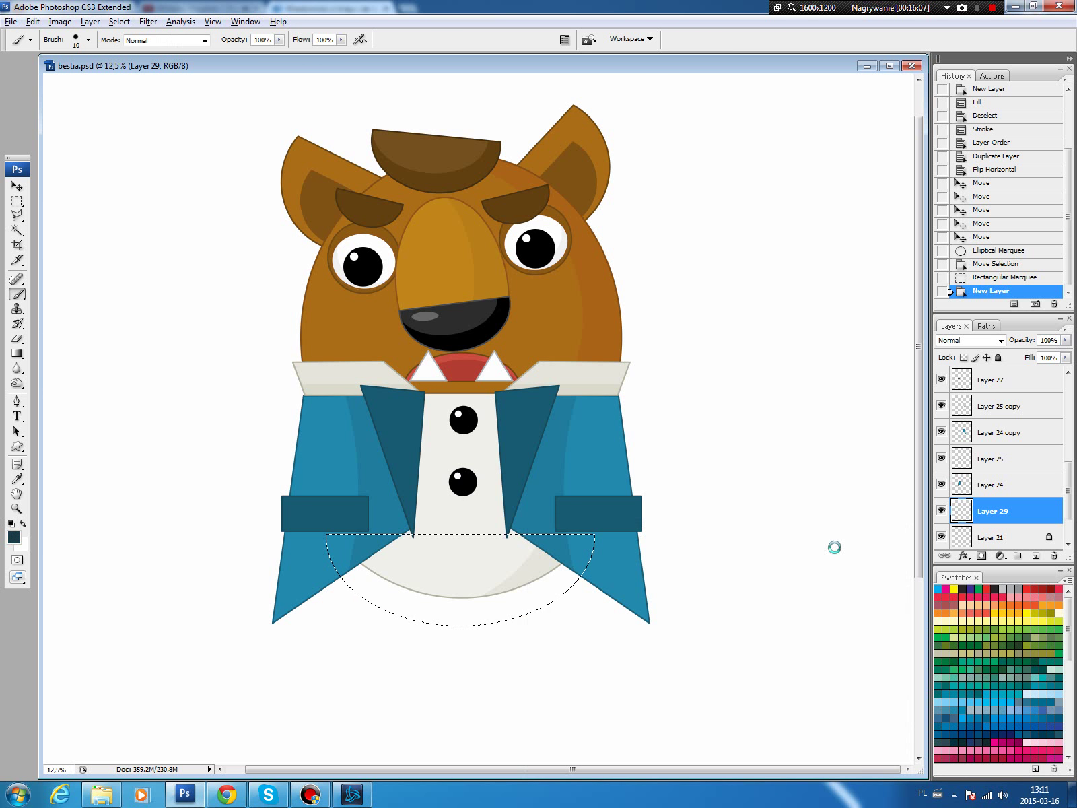
key(alt+BackSpace)
key(ctrl+d)
key(v)
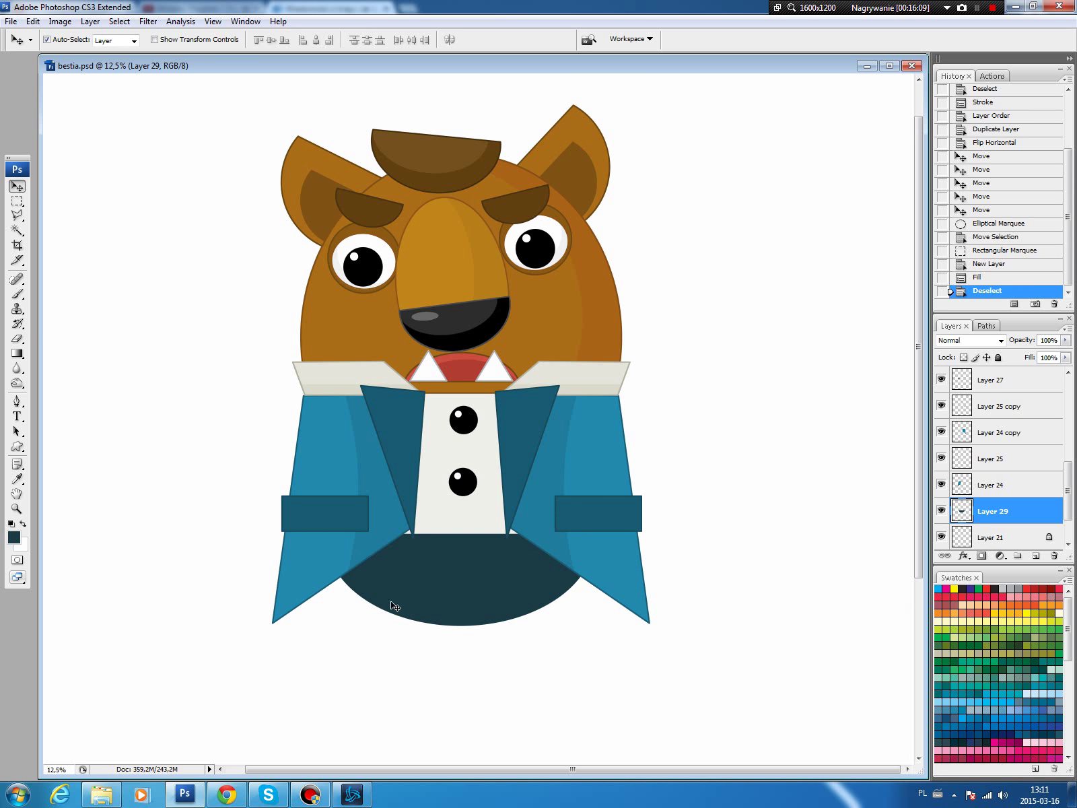
drag(445, 589, 444, 583)
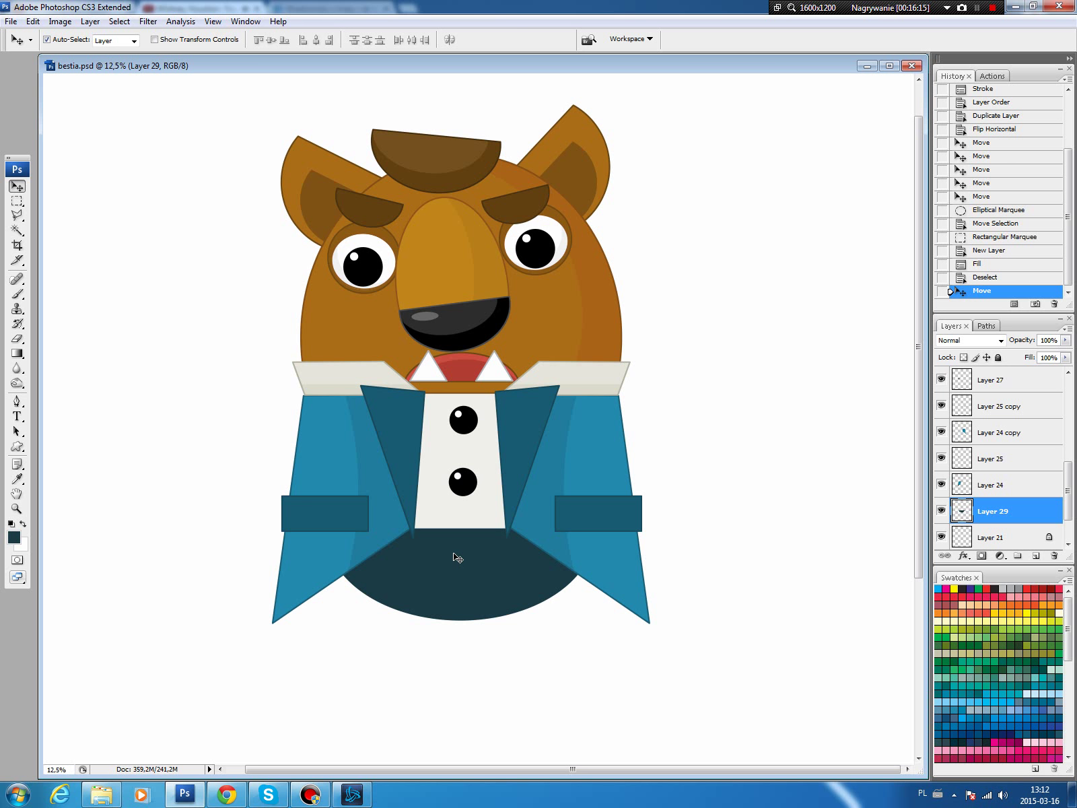
Shade the trousers' outer crescent by lowering Lightness to -23 outside an oval selection
key(m)
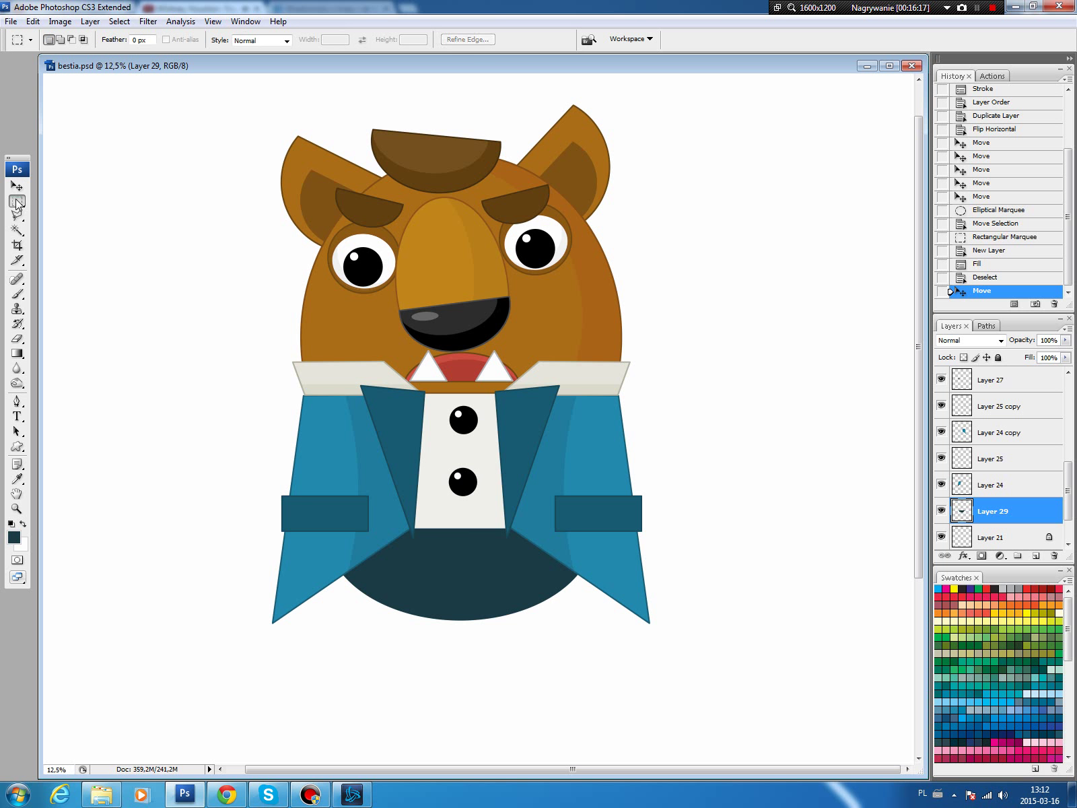
drag(17, 202, 101, 214)
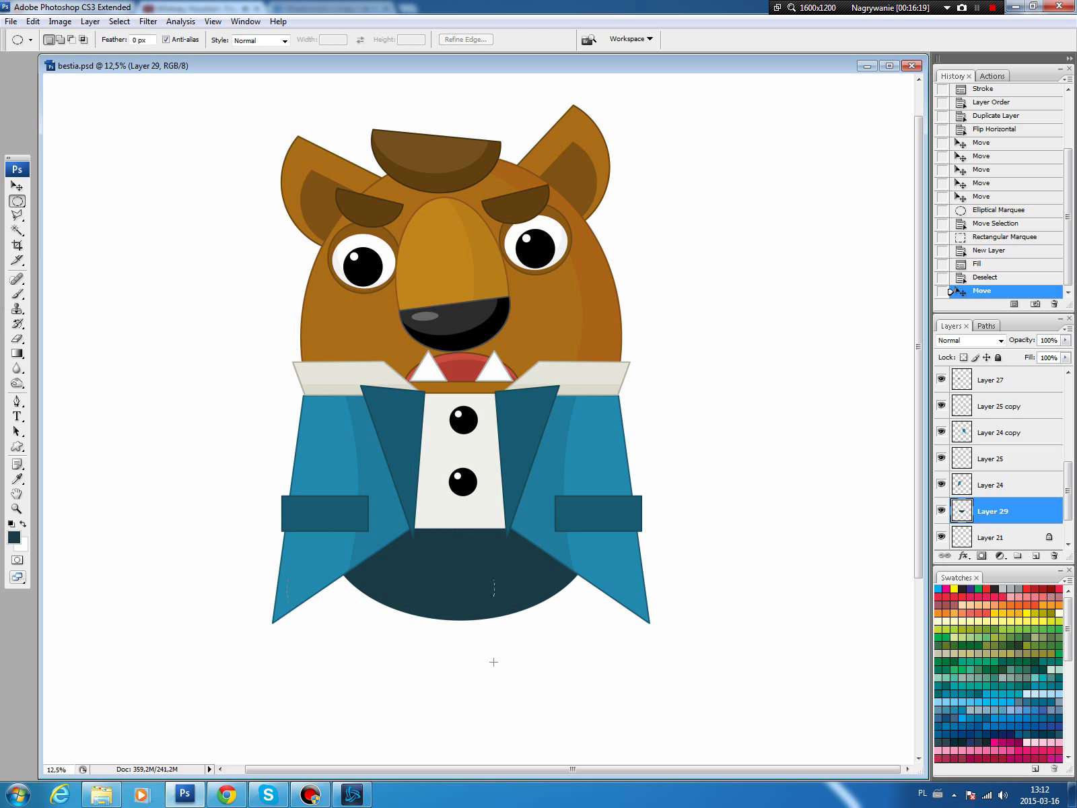
drag(289, 517, 515, 662)
click(119, 21)
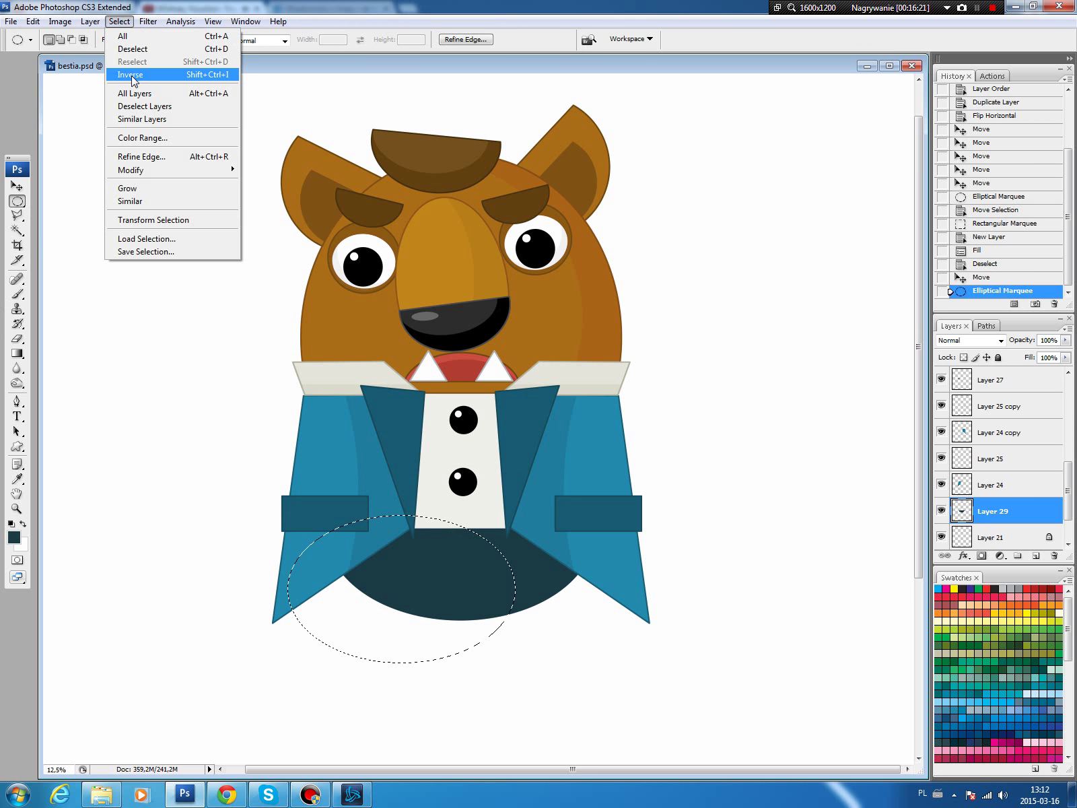
click(133, 75)
key(ctrl+u)
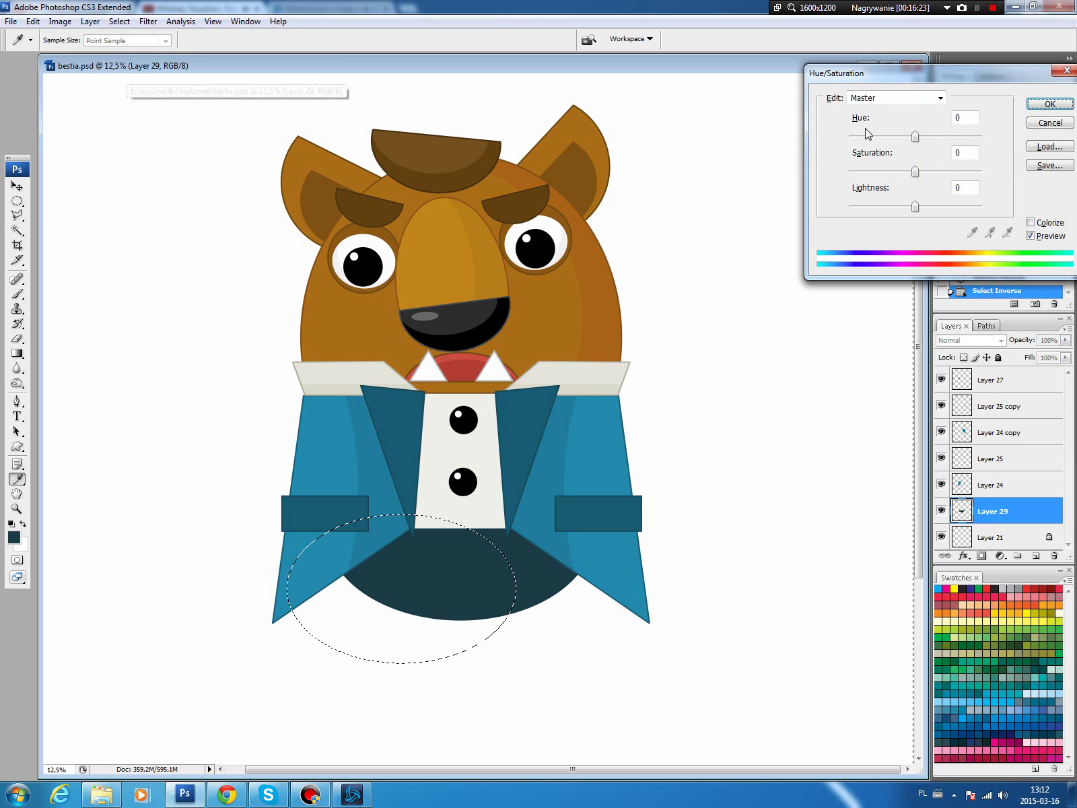
drag(915, 208, 900, 208)
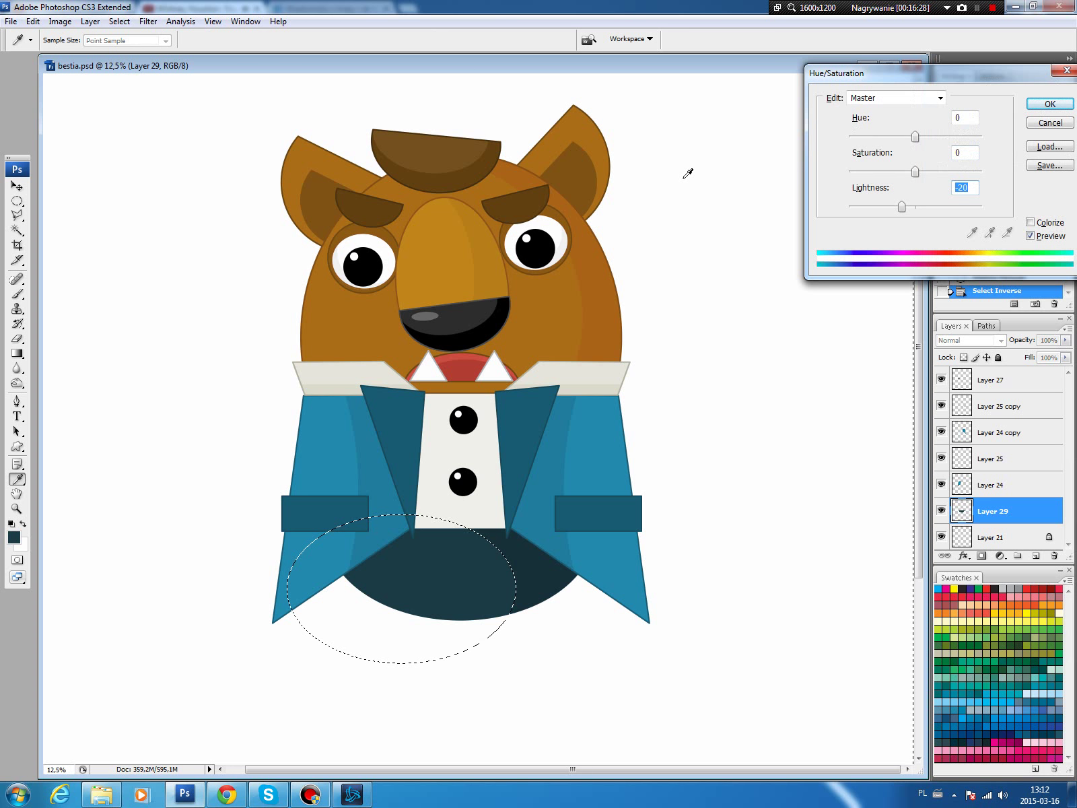
key(Return)
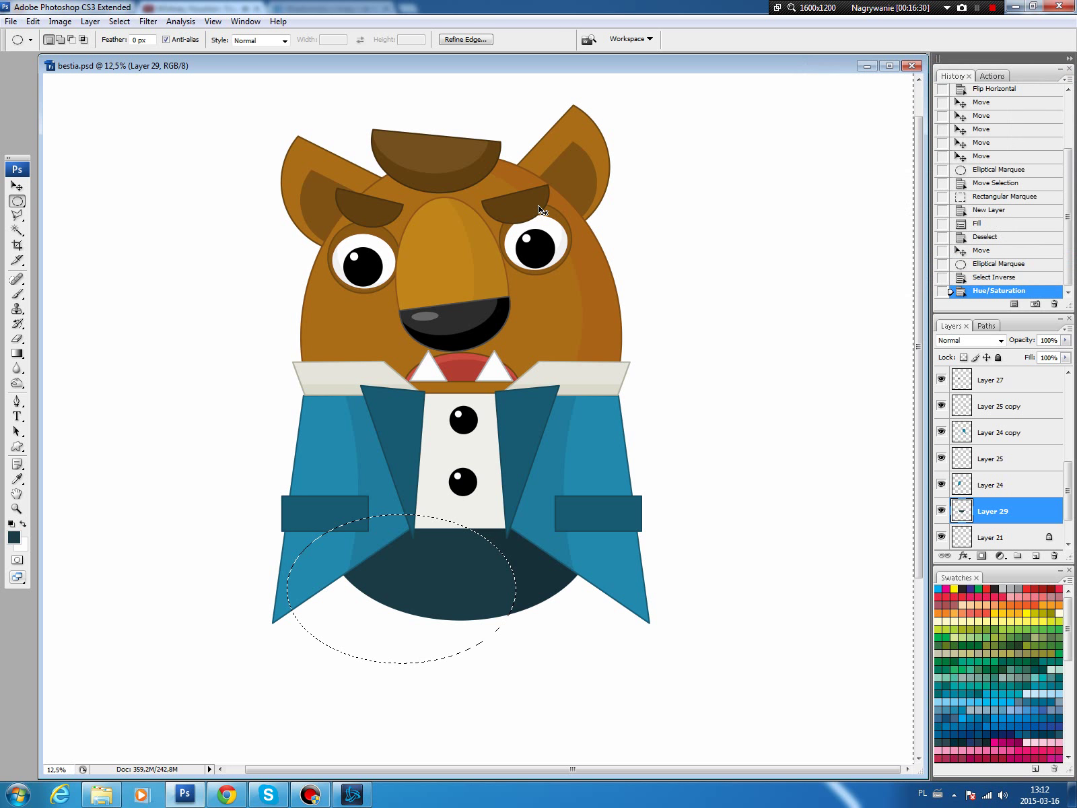
key(ctrl+d)
Outline the trouser shape with a 16 px dark stroke on new Layer 30
key(b)
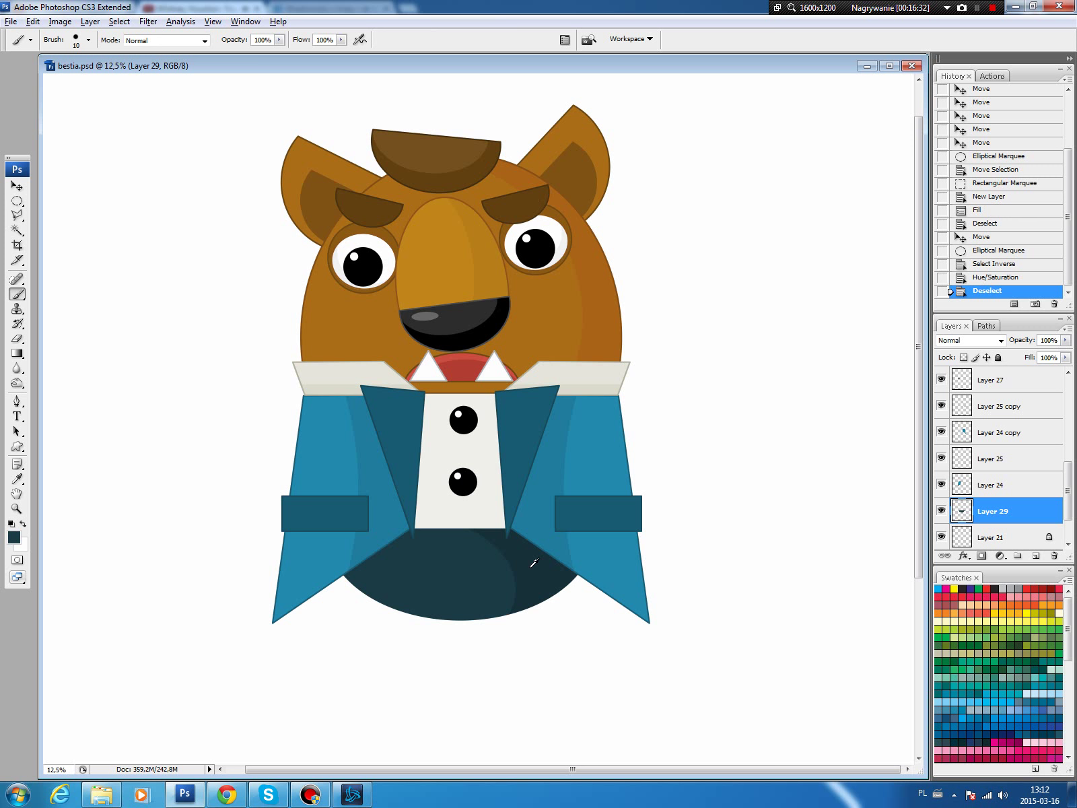
click(14, 537)
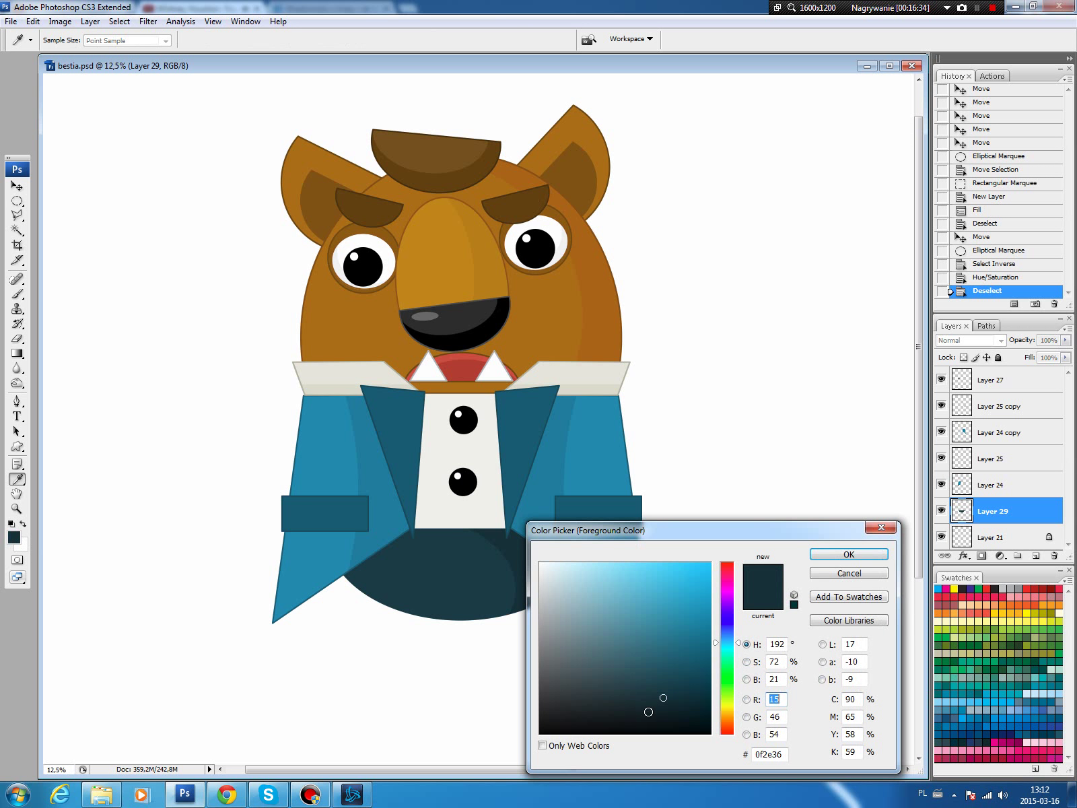
click(848, 554)
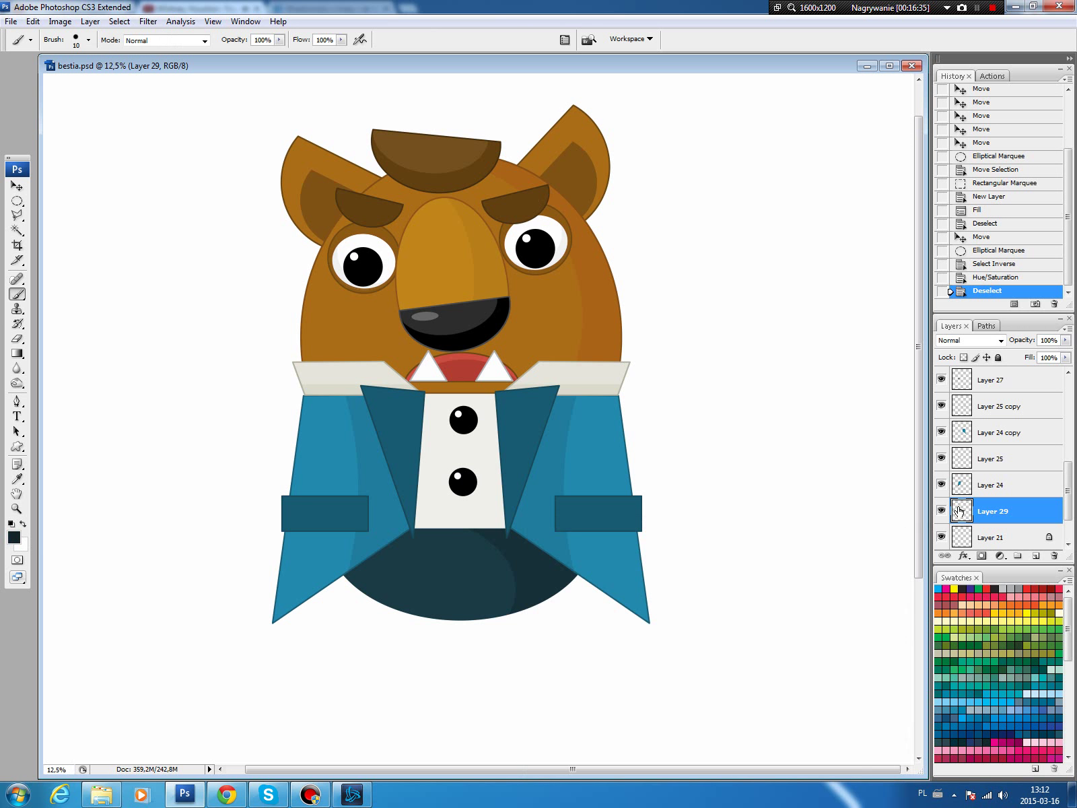
ctrl+click(962, 512)
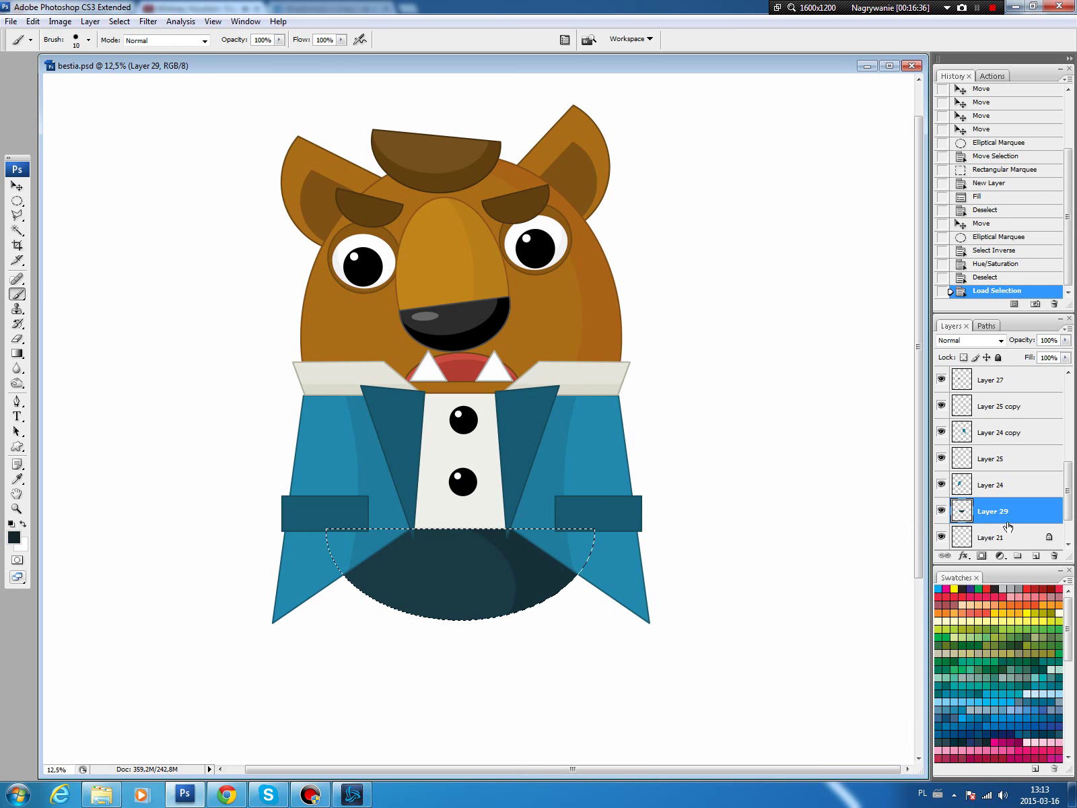
click(1036, 555)
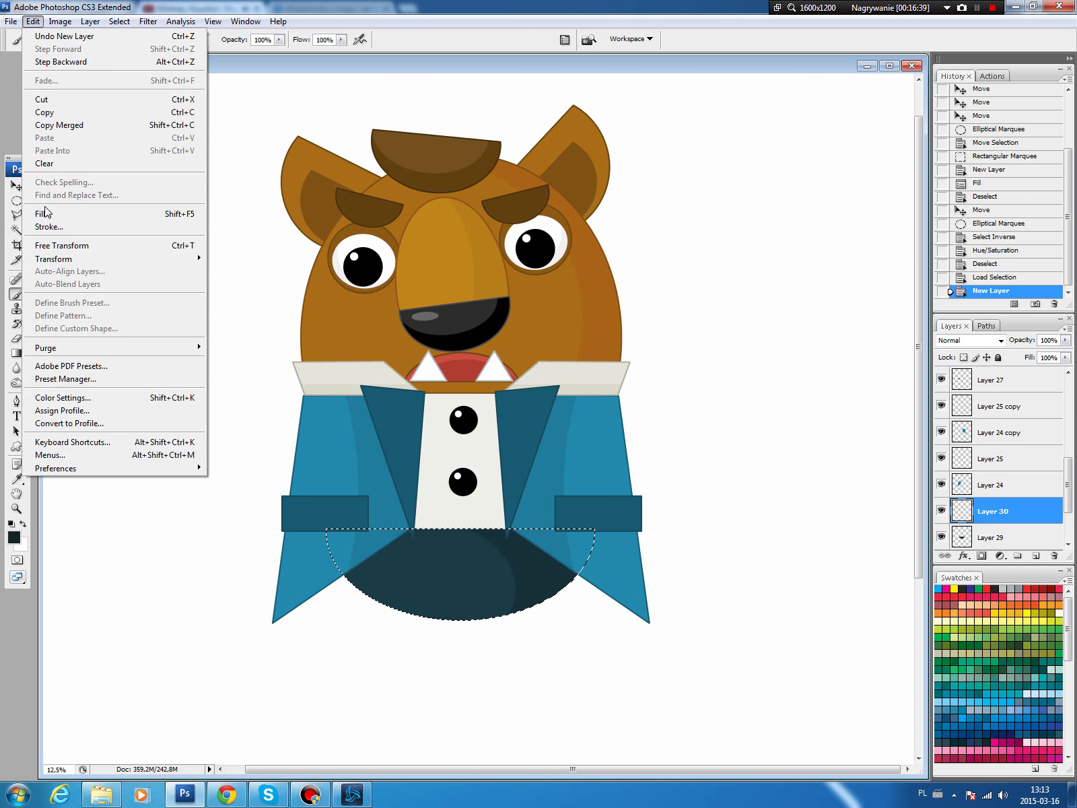
click(49, 227)
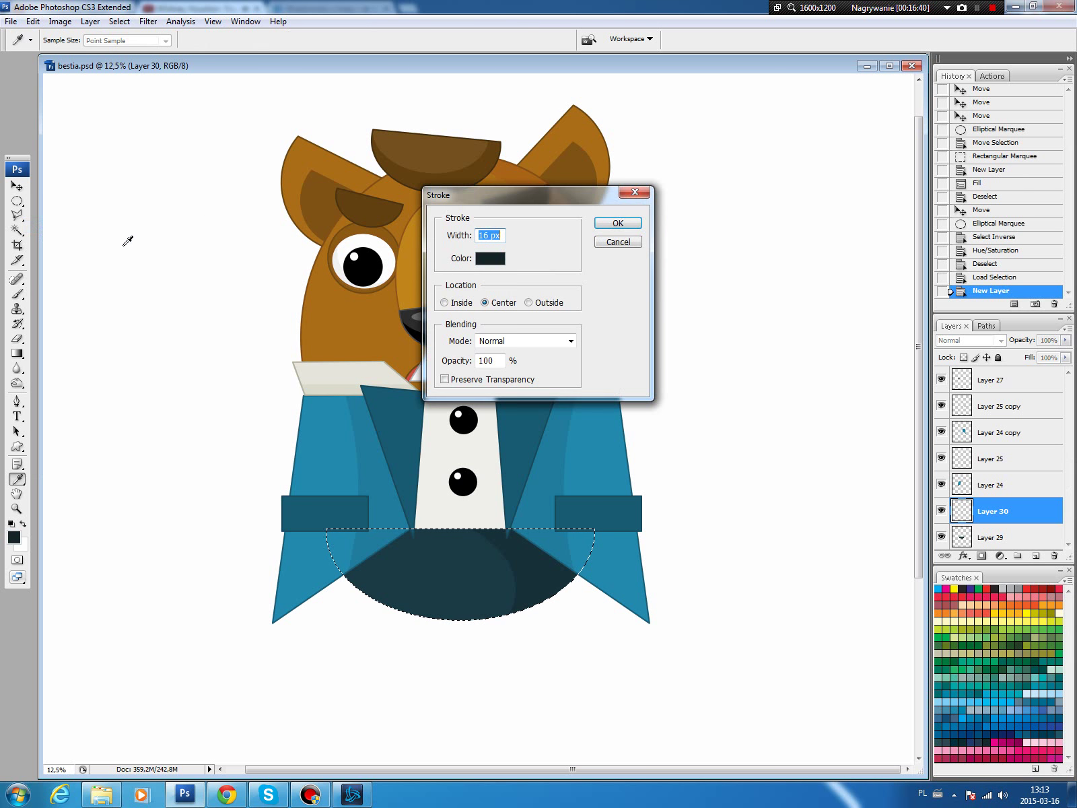
click(618, 223)
key(b)
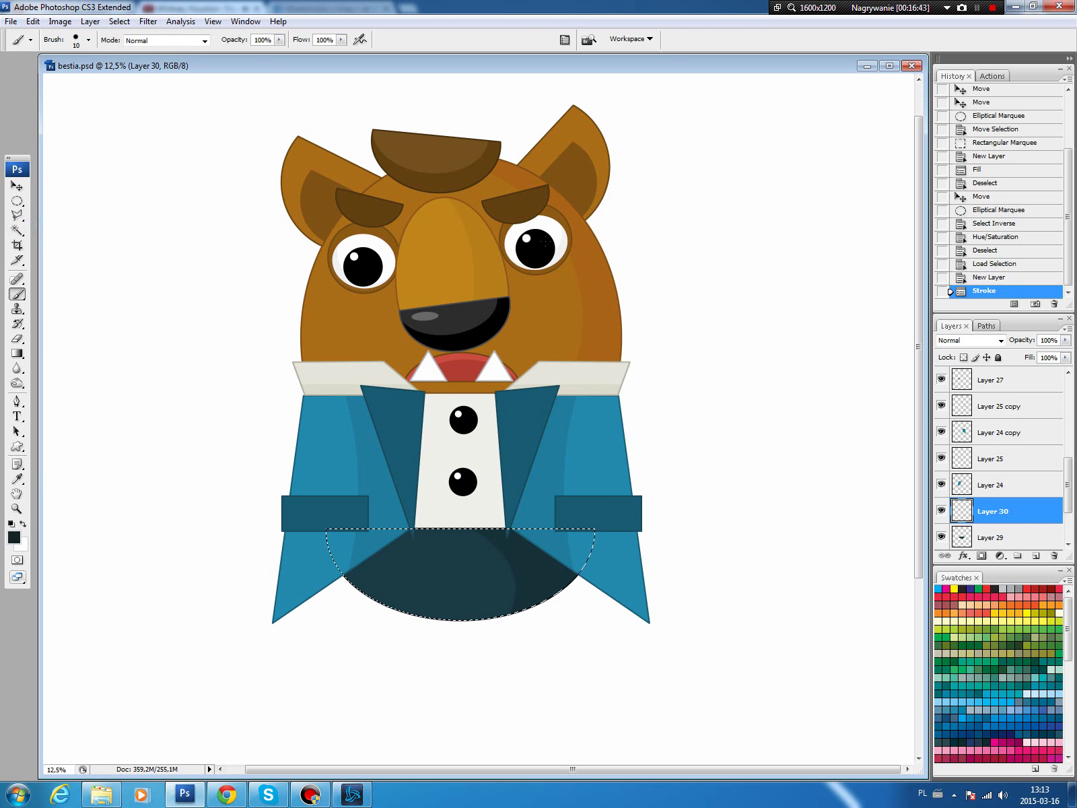
key(ctrl+d)
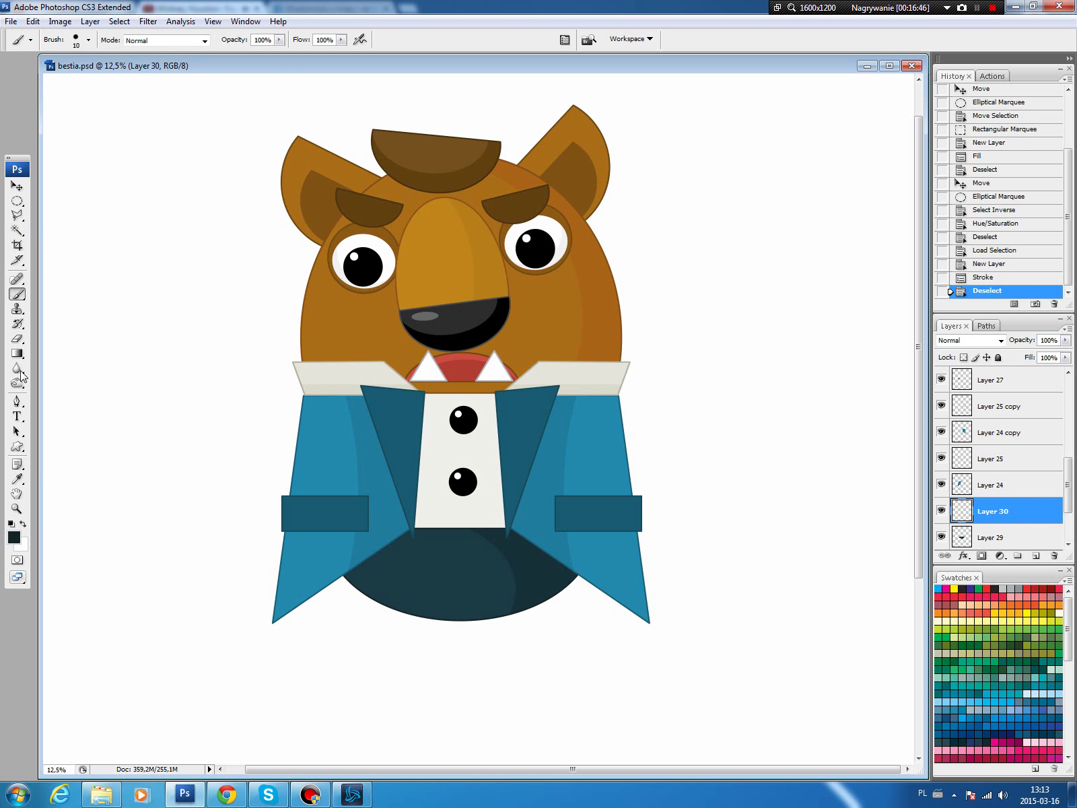
mouse_move(13, 203)
mouse_down()
mouse_move(37, 214)
mouse_move(48, 200)
mouse_up()
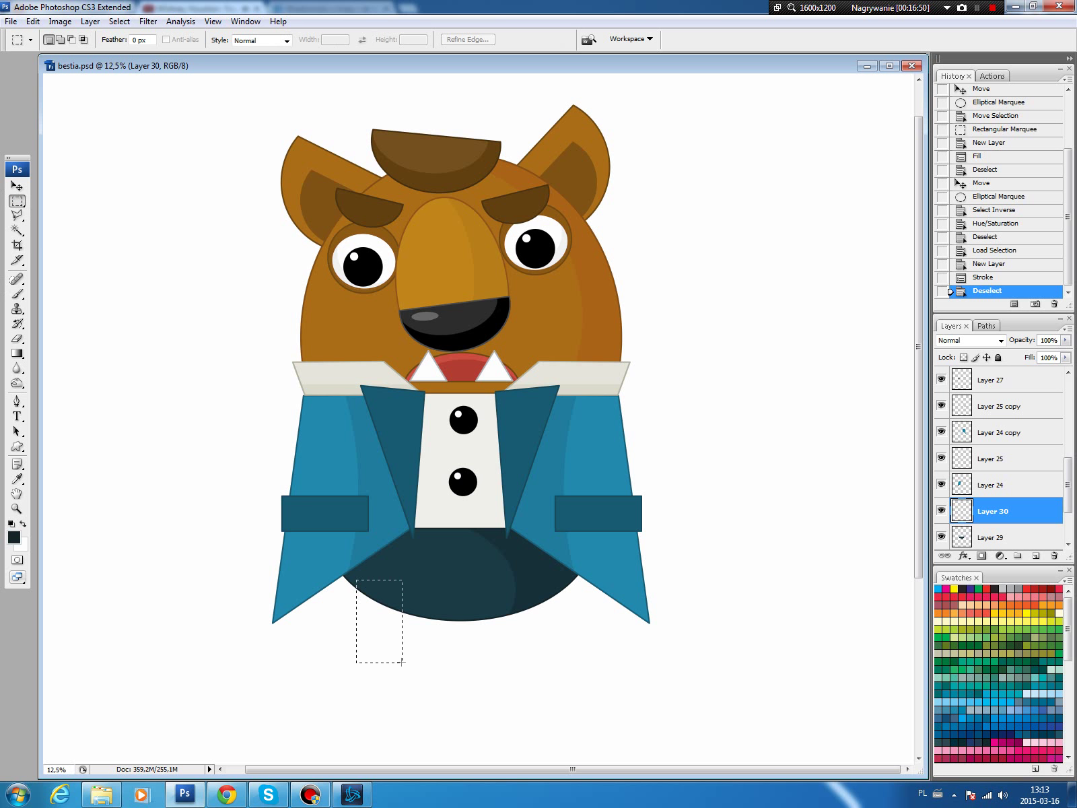
Fill a tall rectangle below the trousers' left side with the dark colour on a new layer
drag(413, 667, 413, 667)
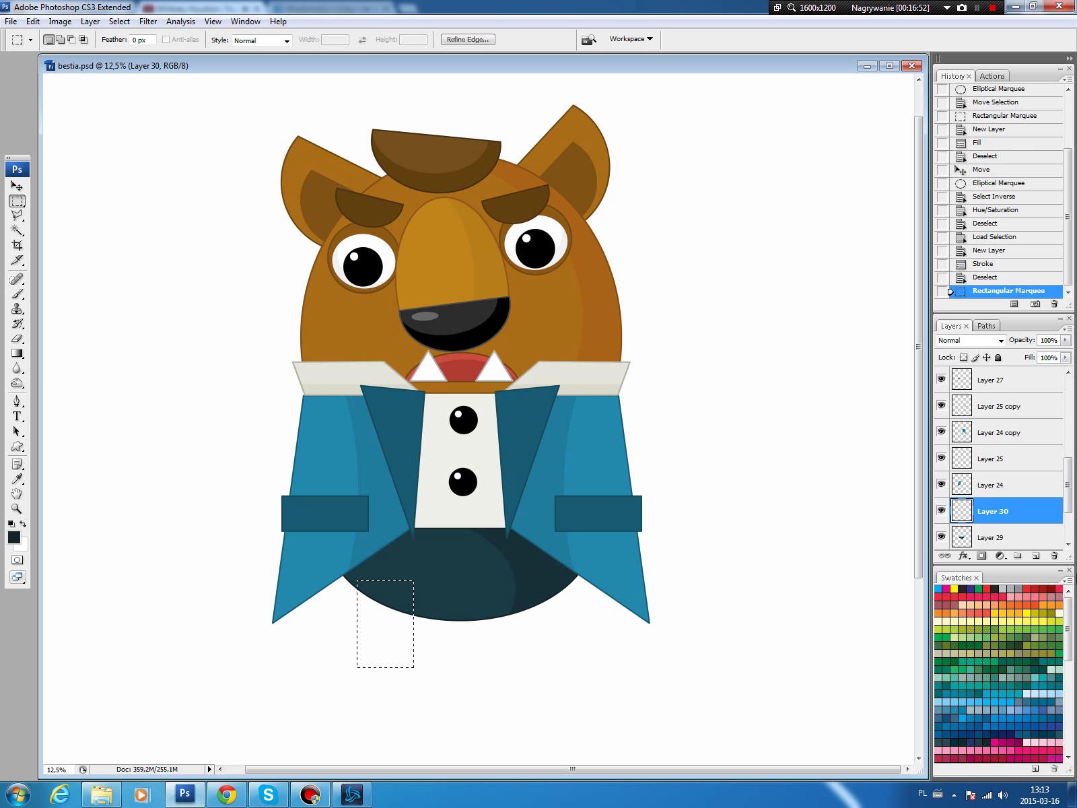
click(1036, 554)
key(b)
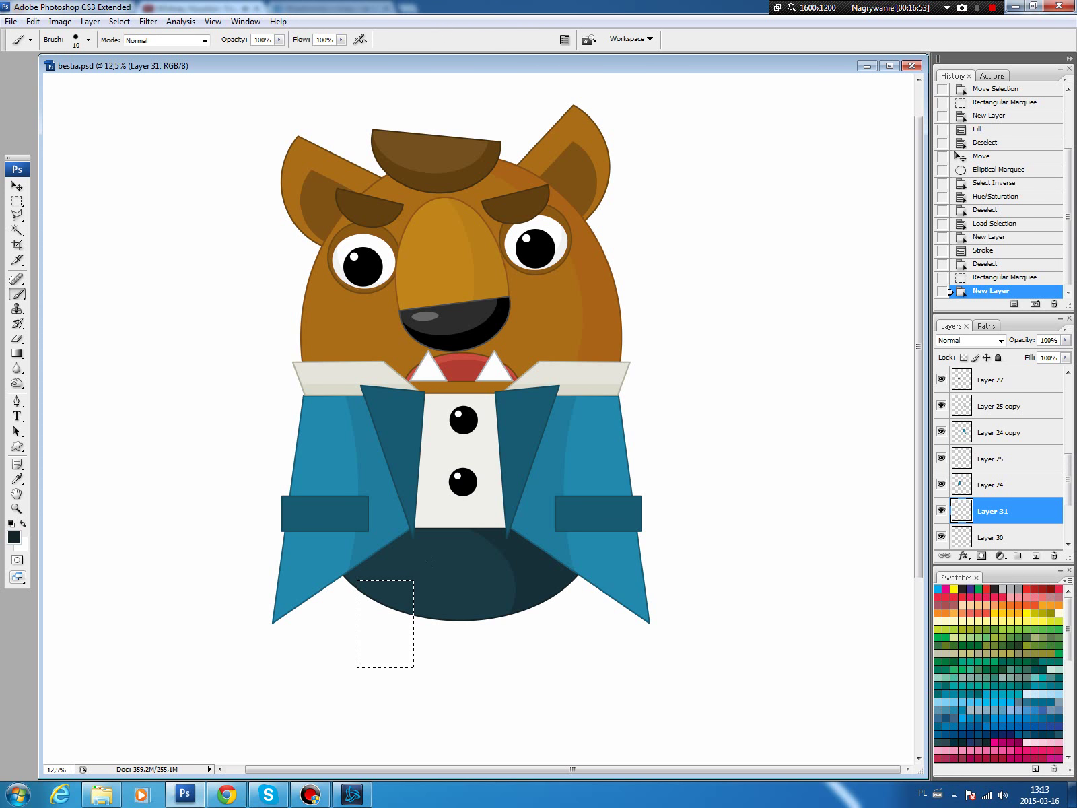
key(x)
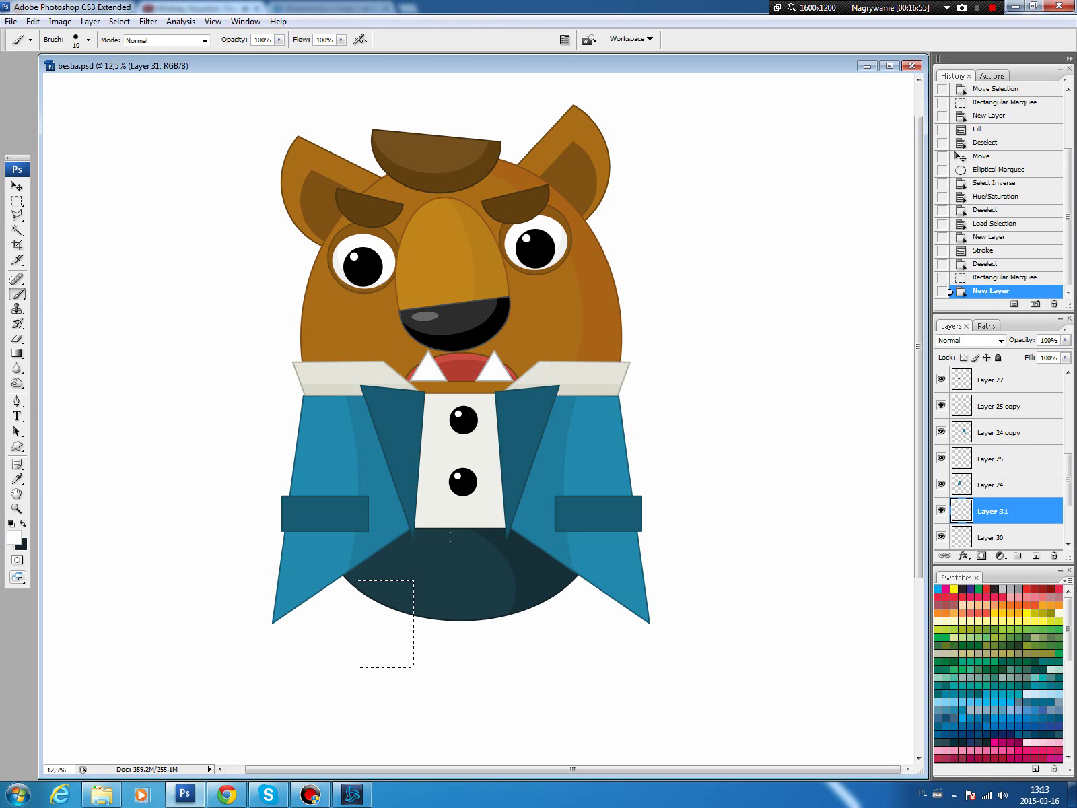
key(alt+BackSpace)
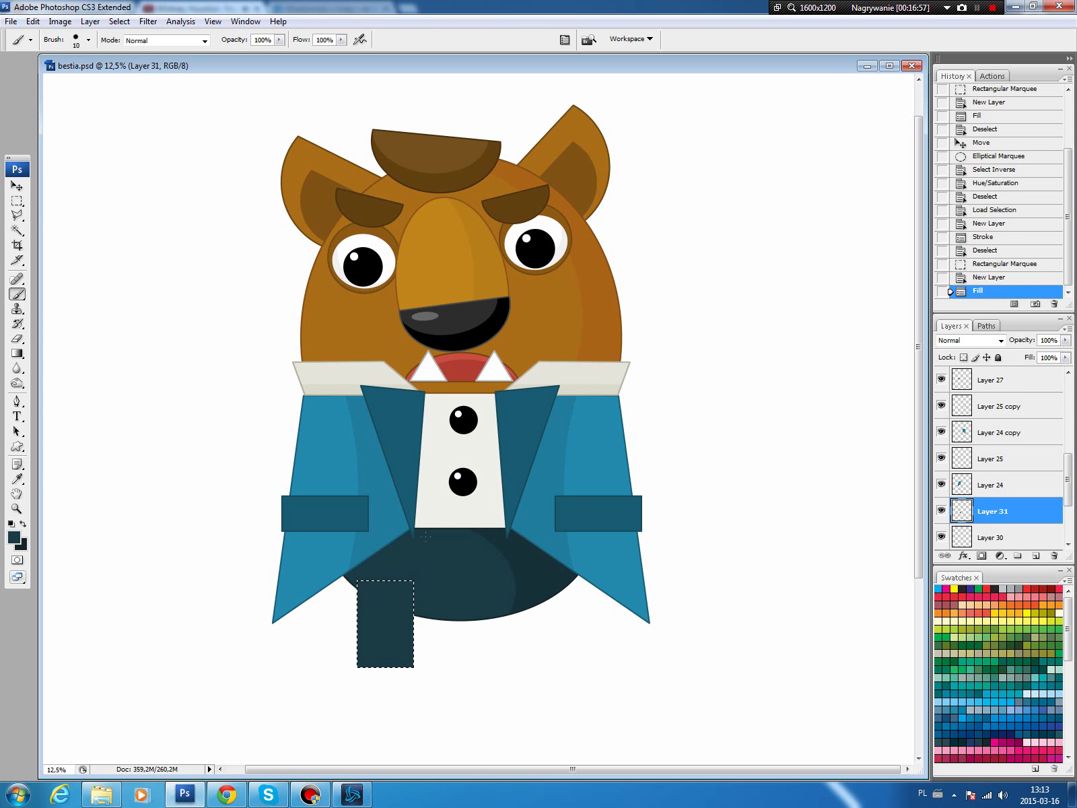
Stroke an outline around the rectangle on a new layer (Layer 32), then deselect
click(1035, 556)
click(32, 21)
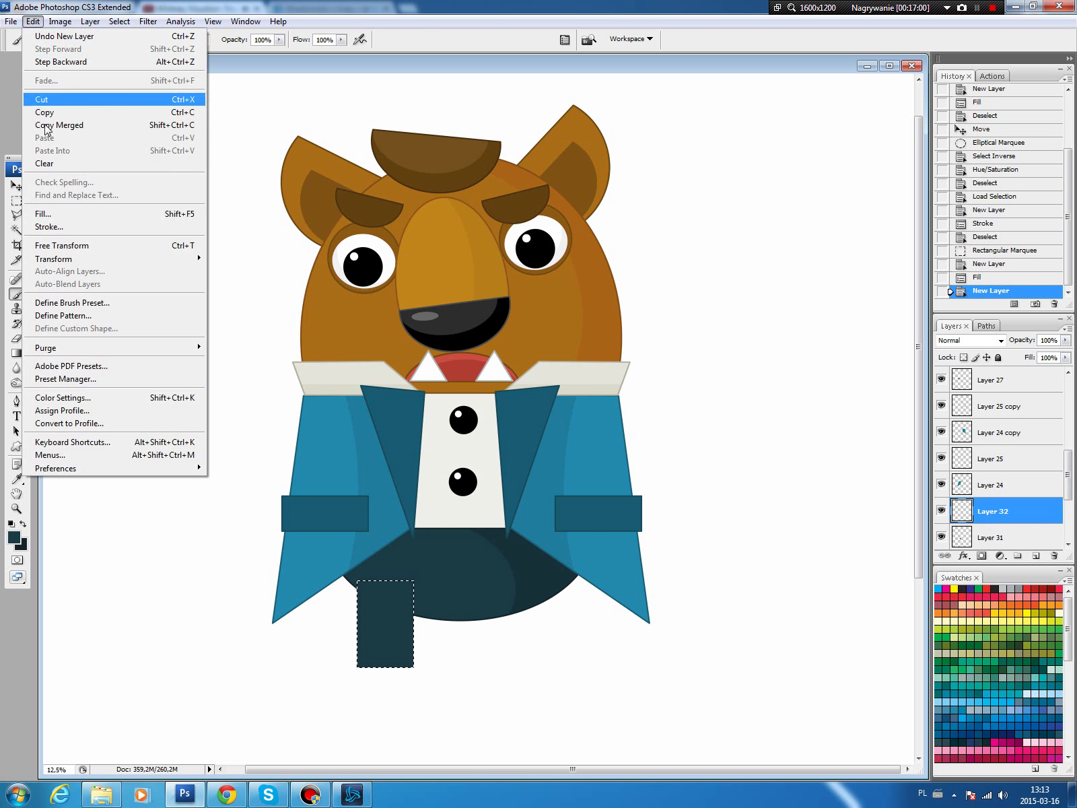
click(249, 58)
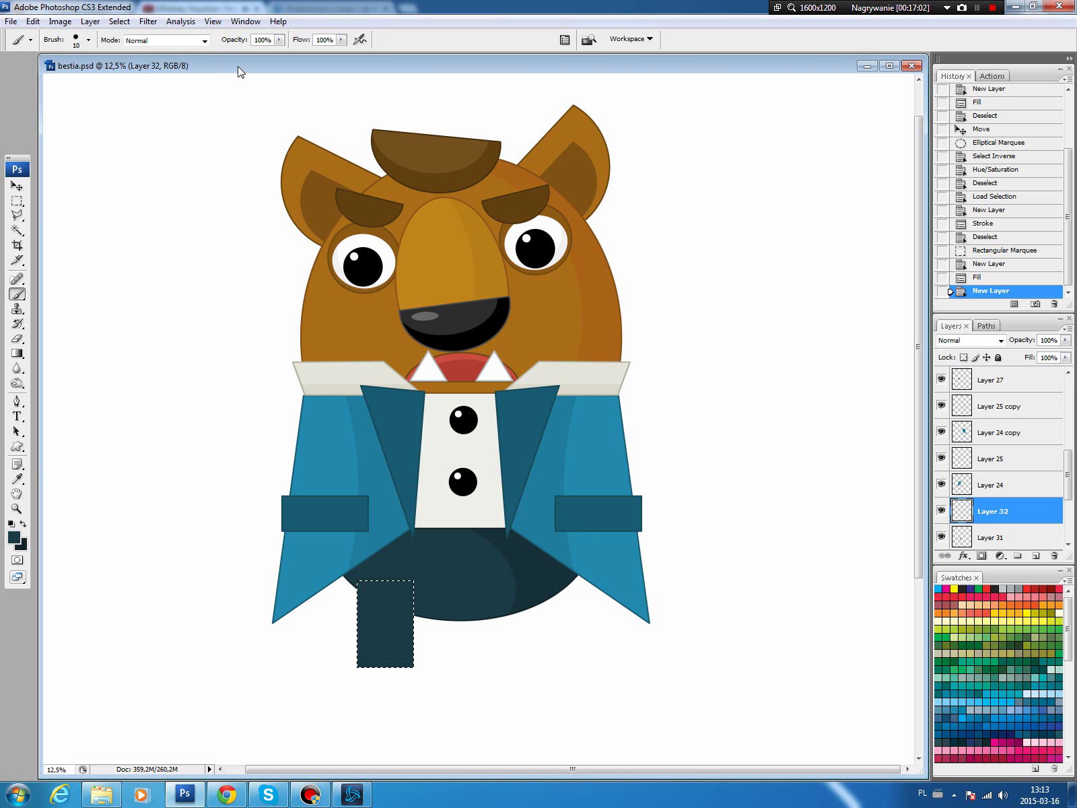
click(32, 21)
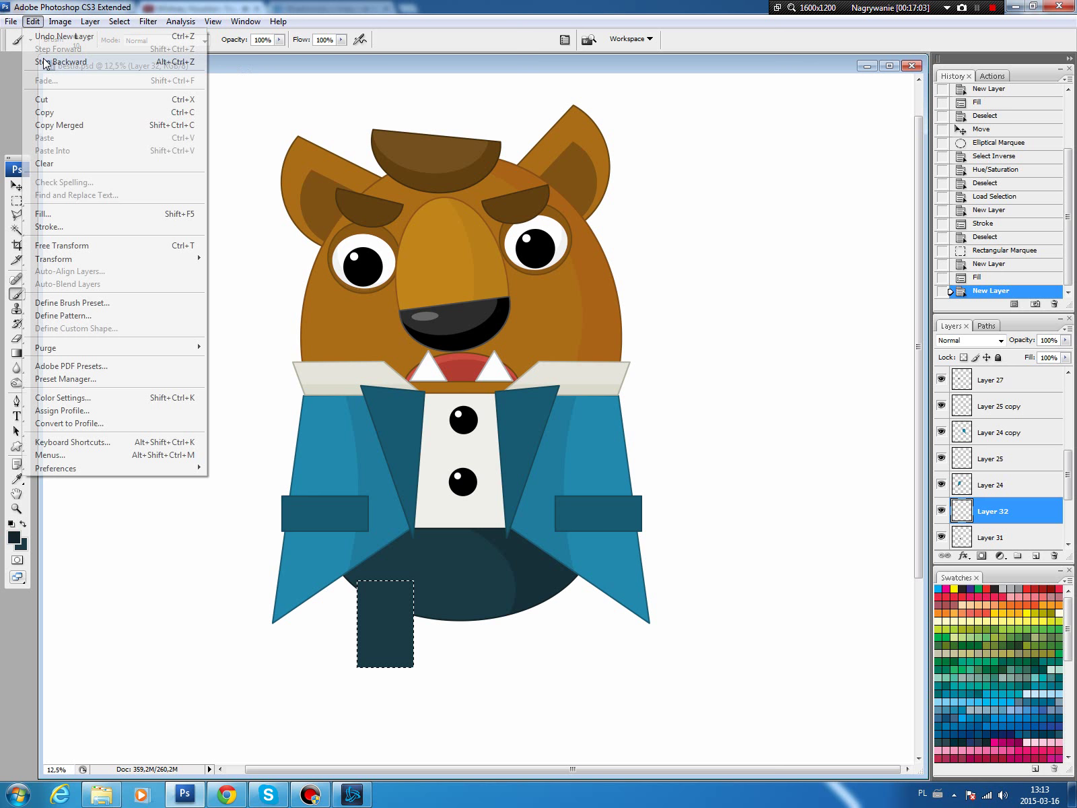
click(67, 217)
click(617, 223)
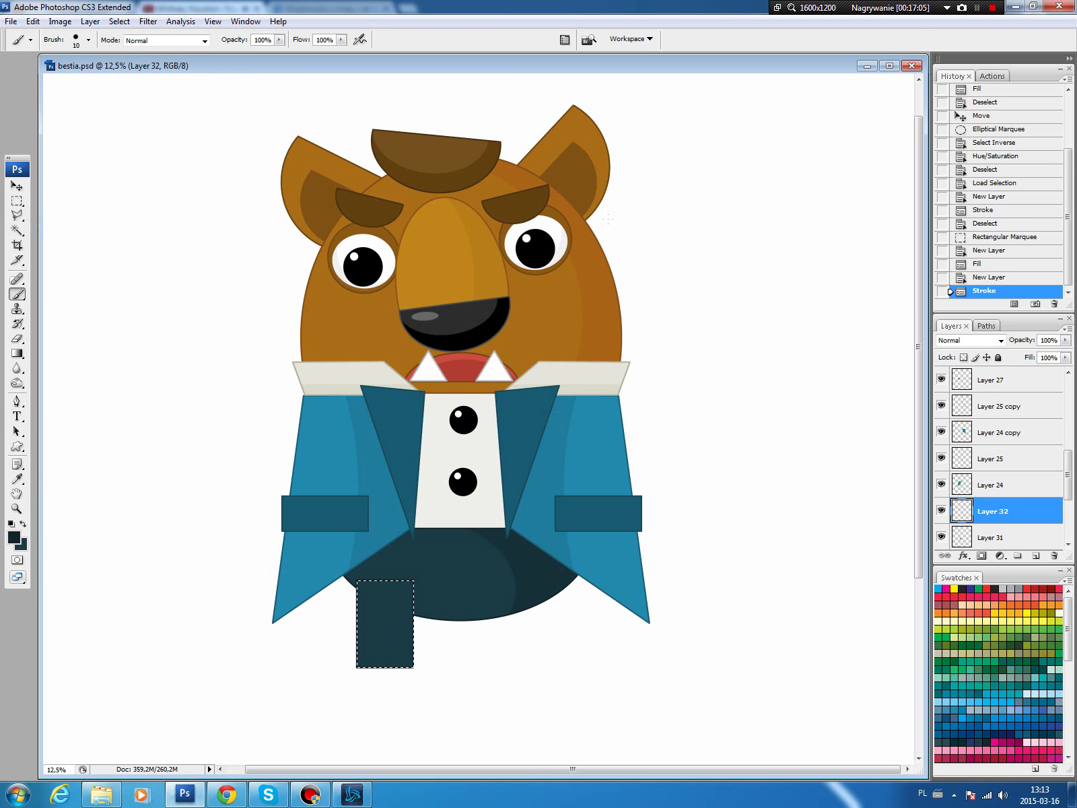
key(ctrl+d)
Tilt the dark trouser leg slightly, send it behind the body, and nudge it into place
key(v)
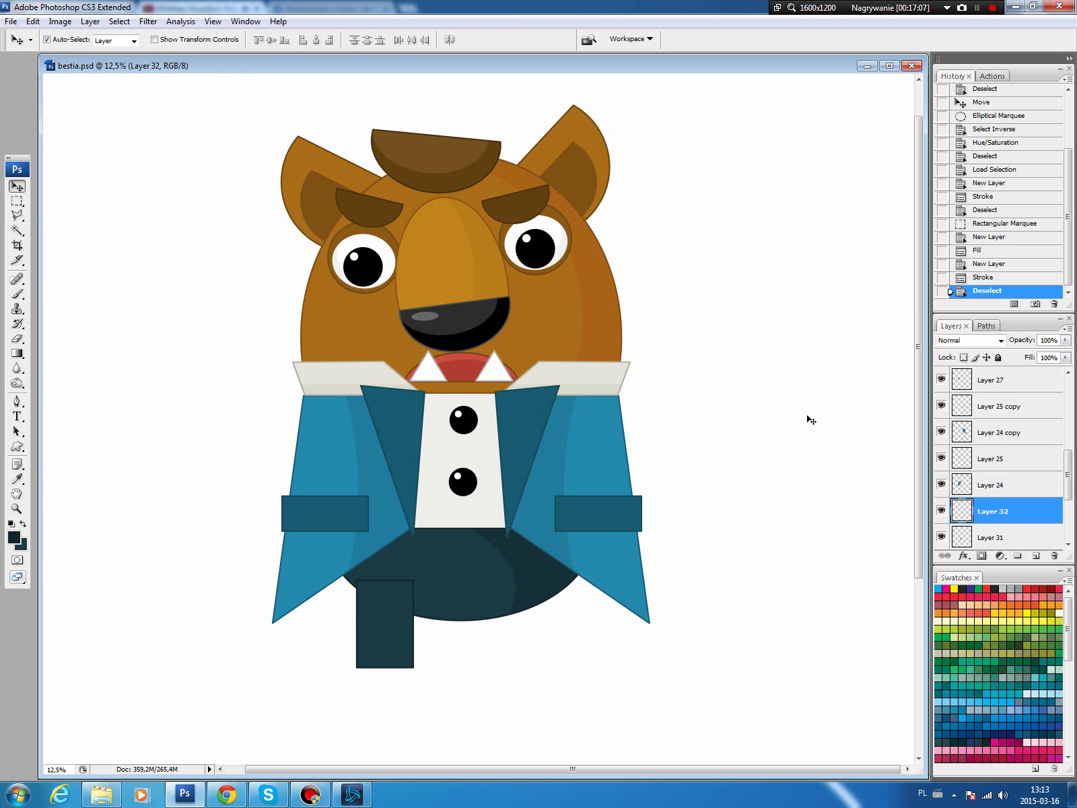
shift+click(1012, 538)
key(ctrl+t)
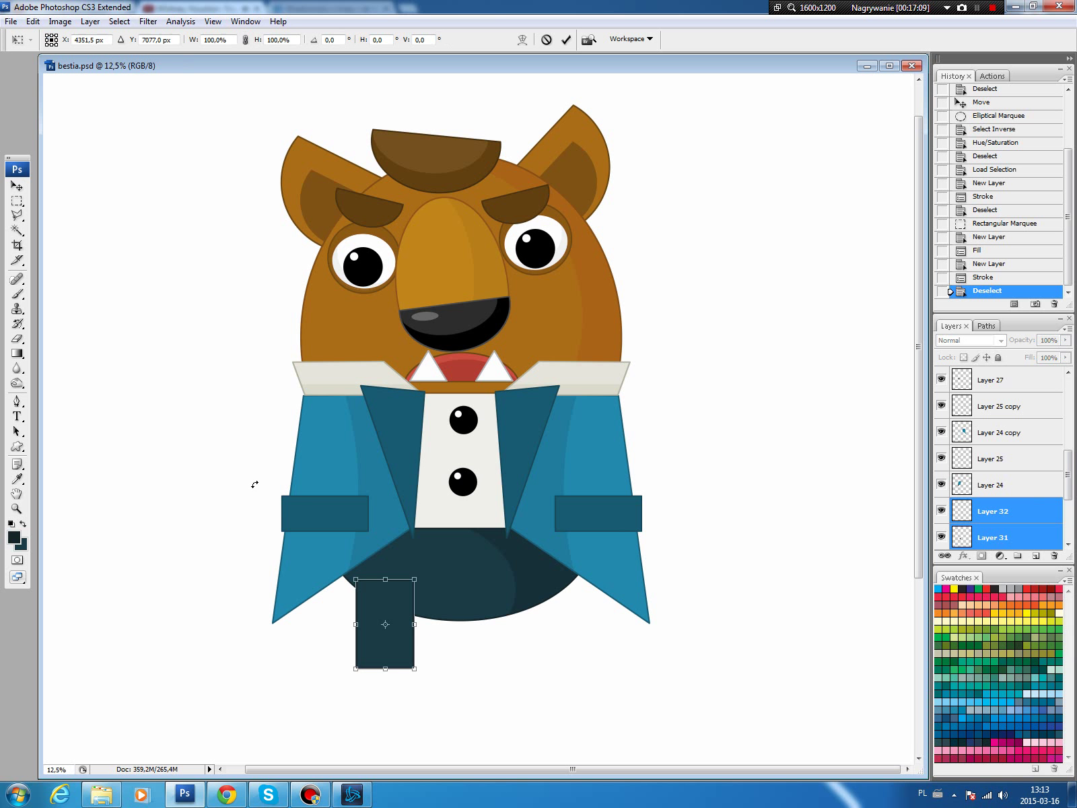
drag(377, 498, 414, 524)
key(Return)
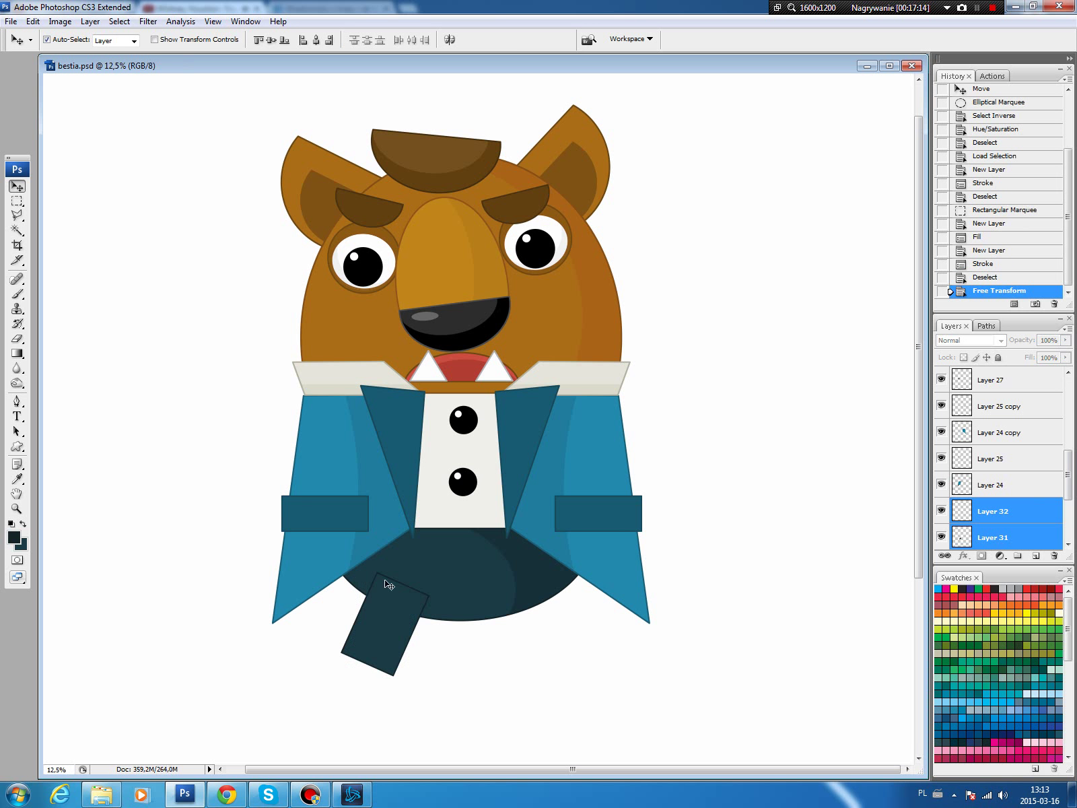
drag(386, 616, 364, 611)
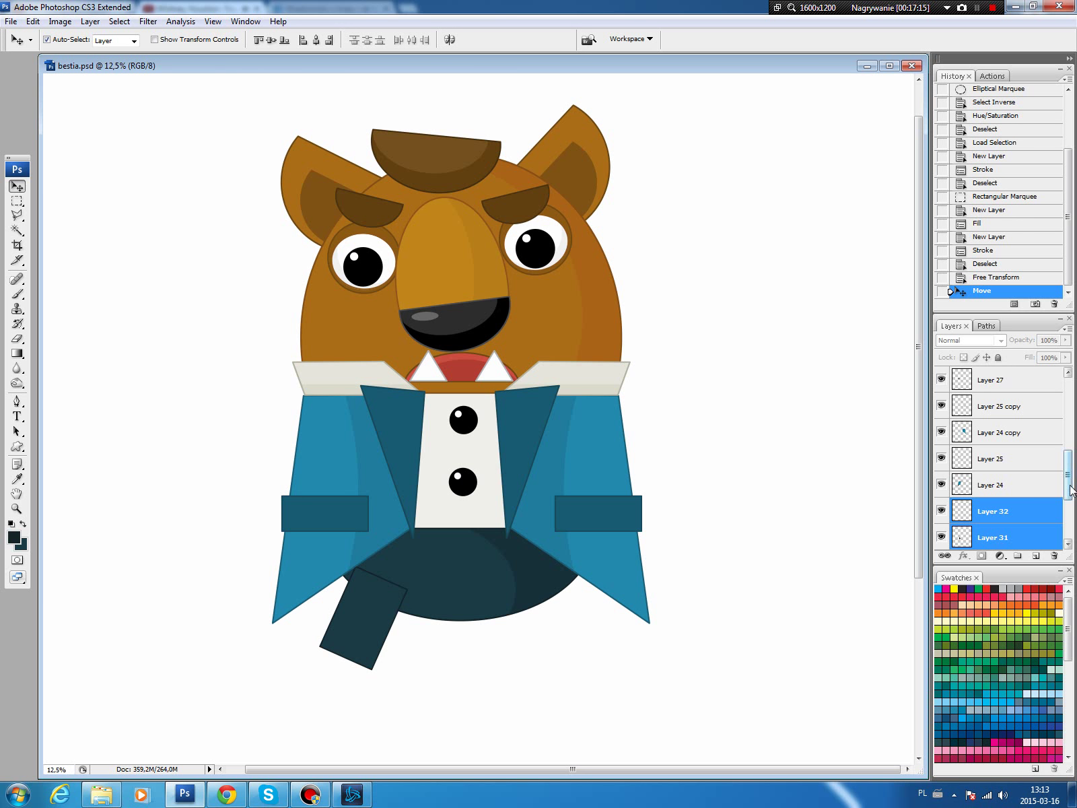
drag(1071, 490, 1071, 532)
key(ctrl+shift+bracketleft)
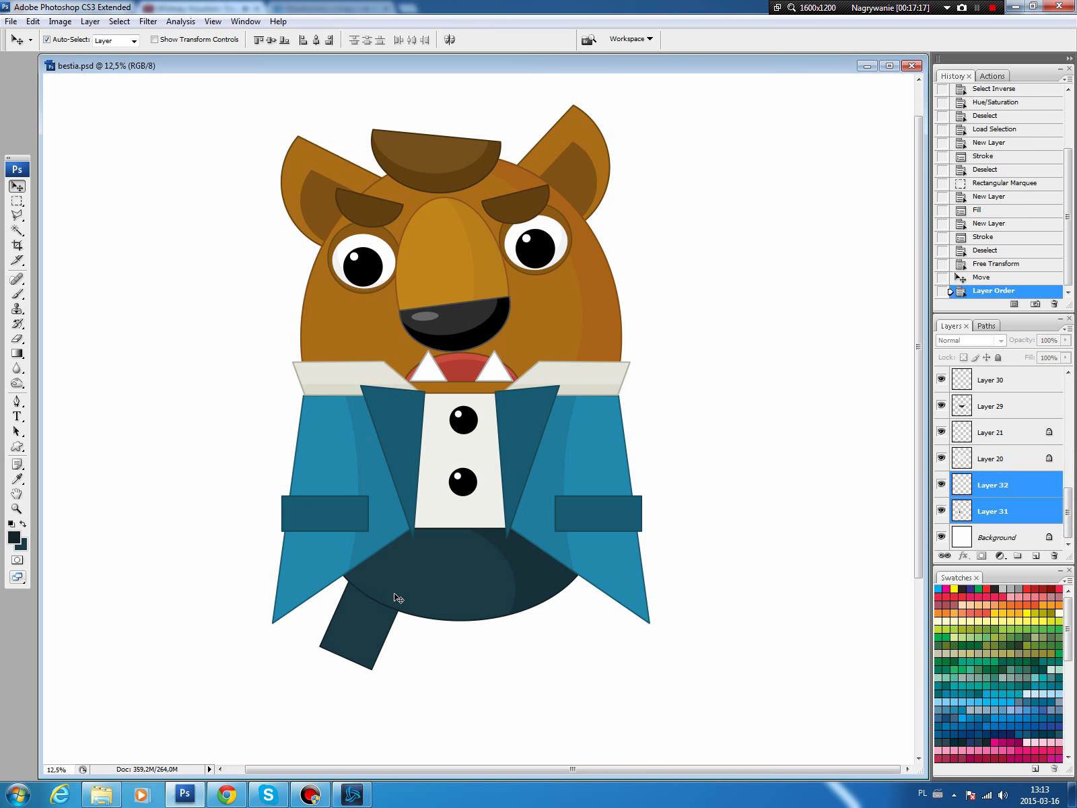
mouse_move(357, 619)
mouse_down()
mouse_move(351, 613)
mouse_move(372, 630)
mouse_up()
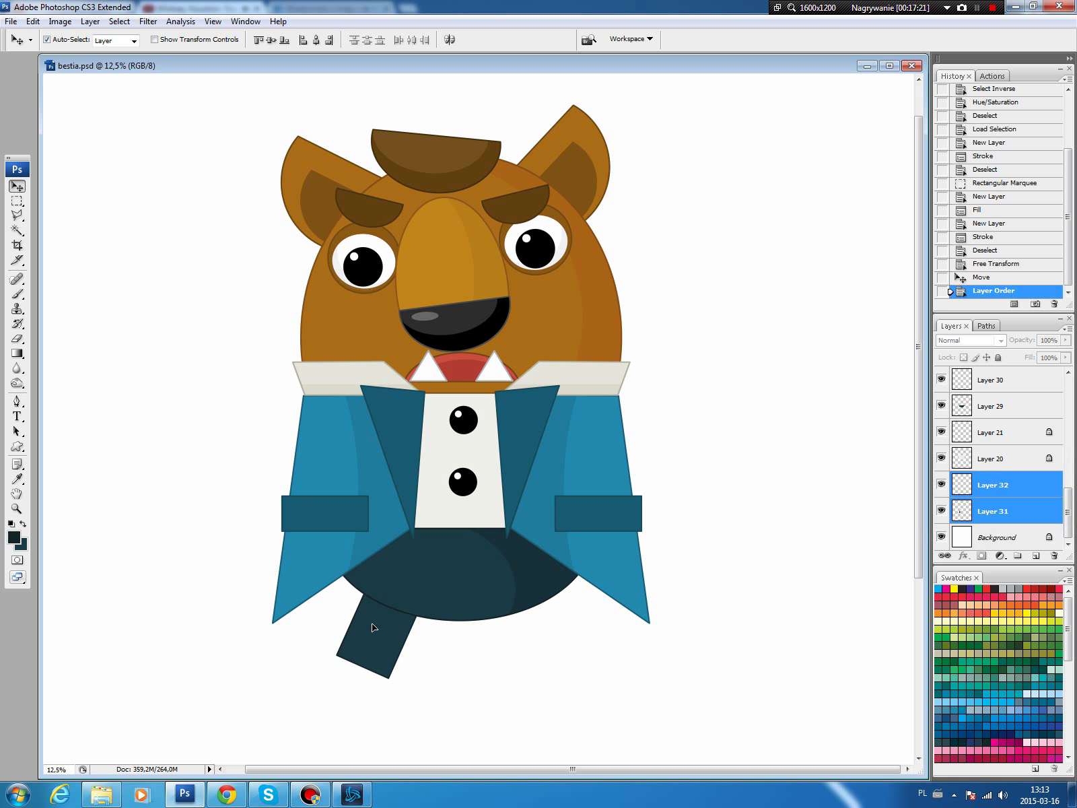
key(ctrl+t)
key(Return)
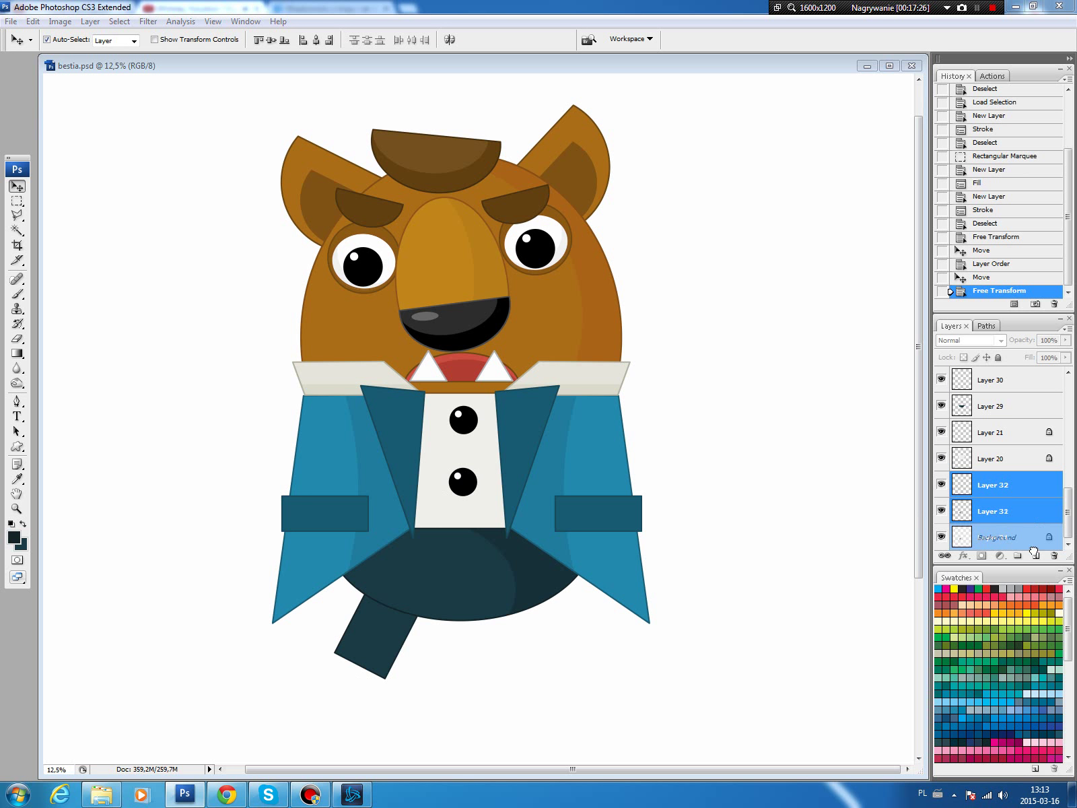
Duplicate the leg layers and set the copy more upright under the trousers' right side
drag(1033, 523, 1036, 555)
drag(351, 640, 471, 643)
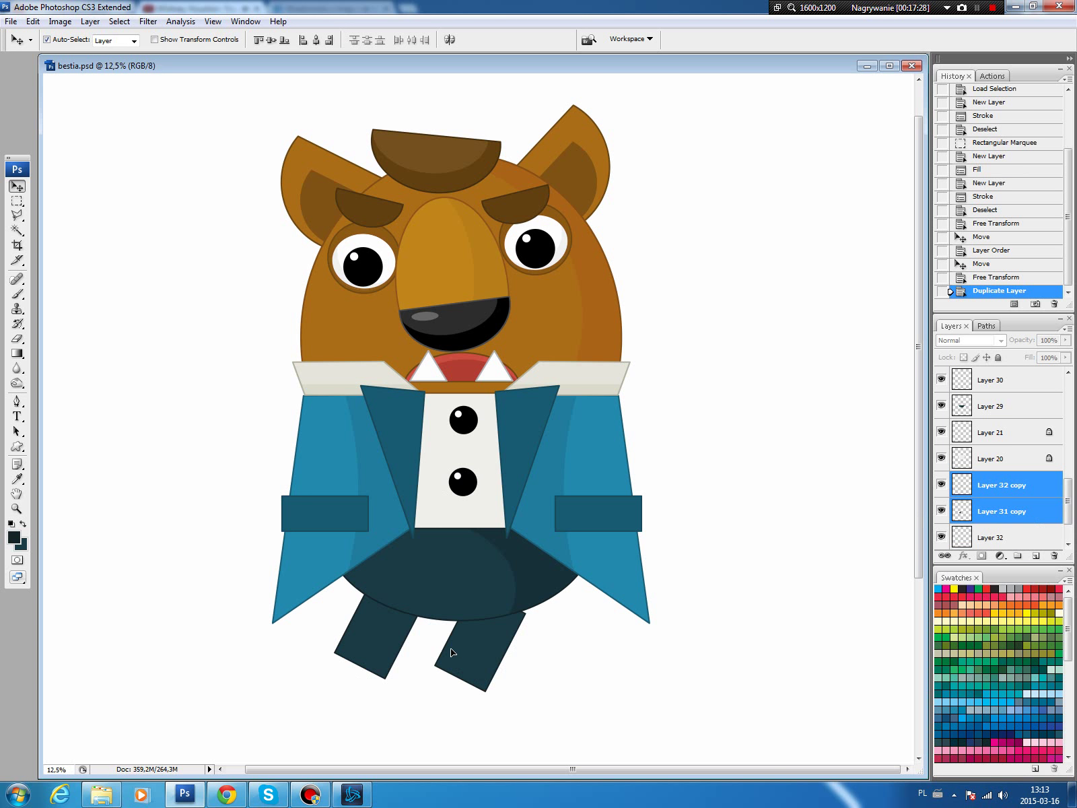
key(ctrl+t)
drag(567, 512, 492, 501)
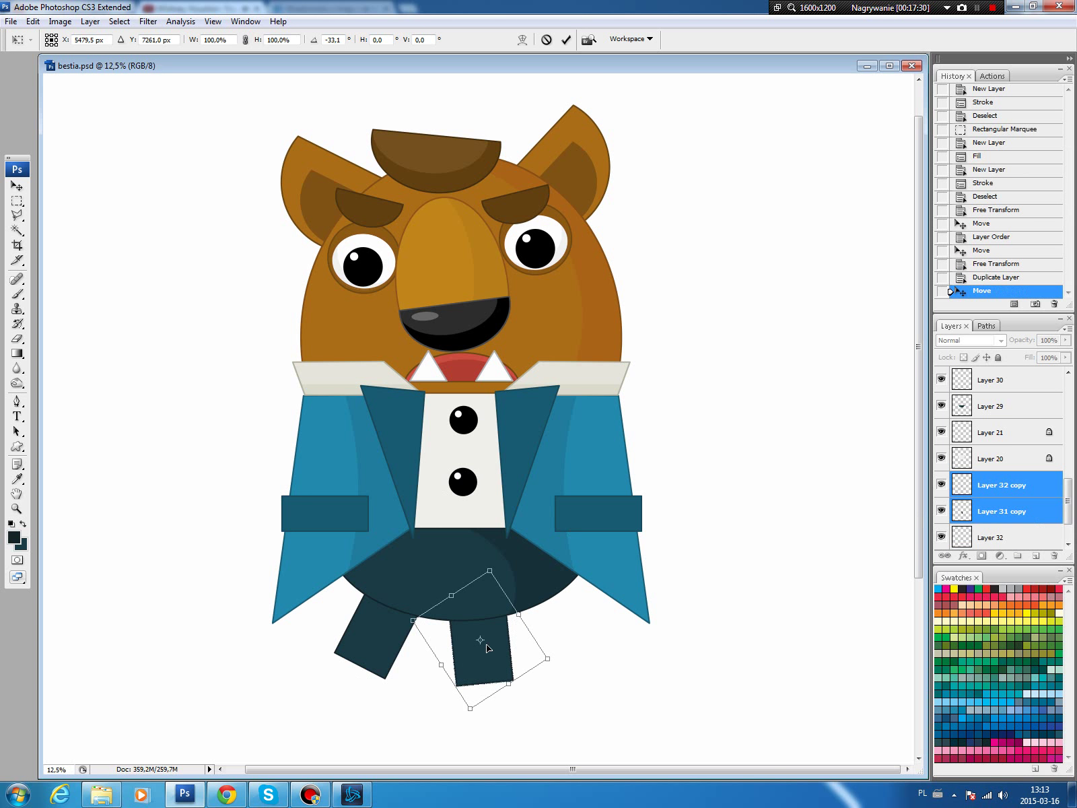
drag(467, 626, 491, 610)
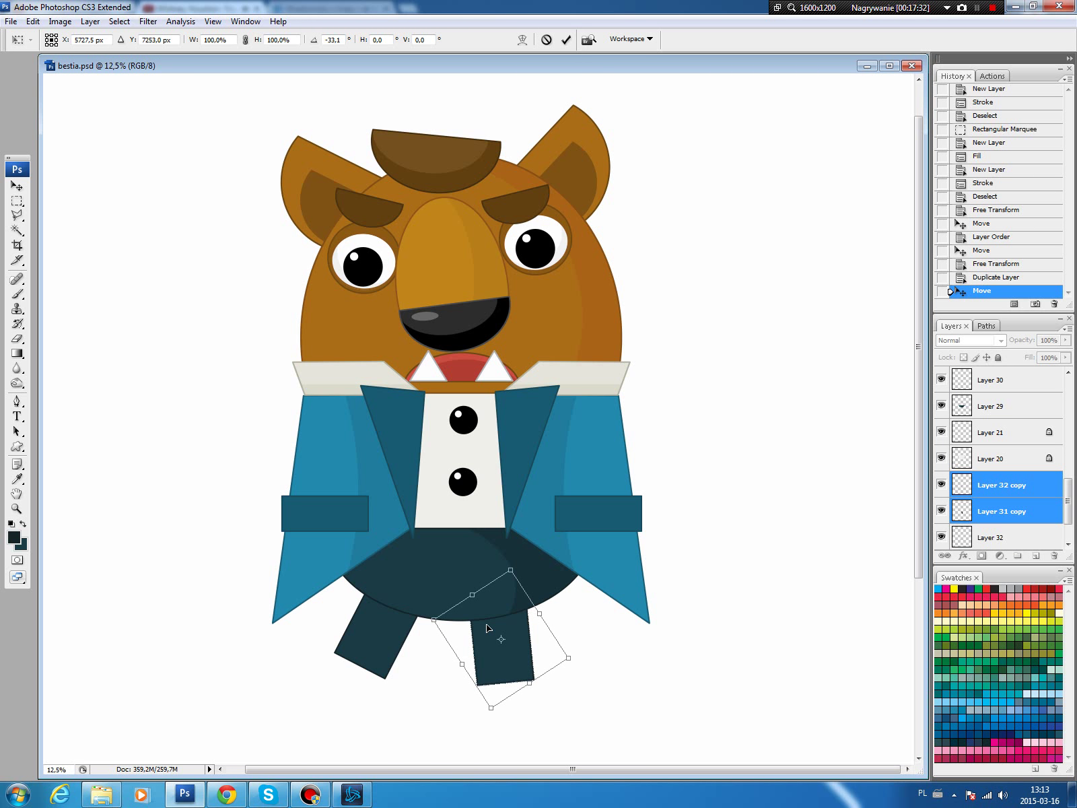
key(Return)
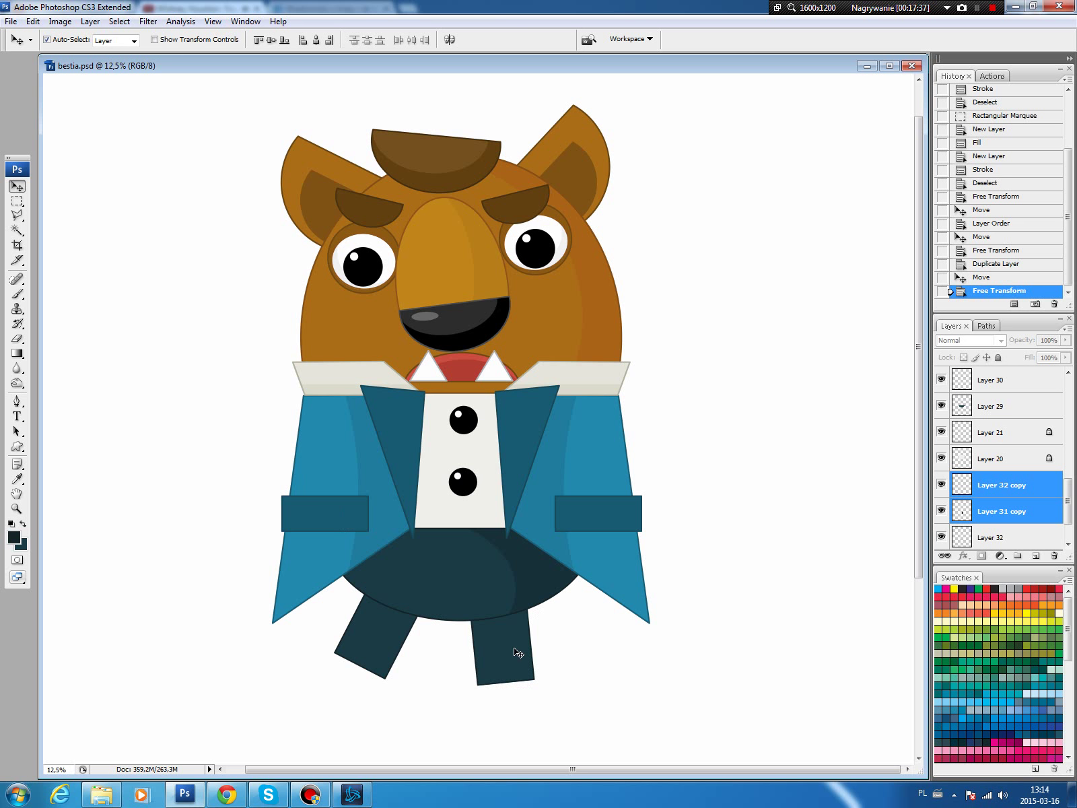
drag(1068, 501, 1068, 517)
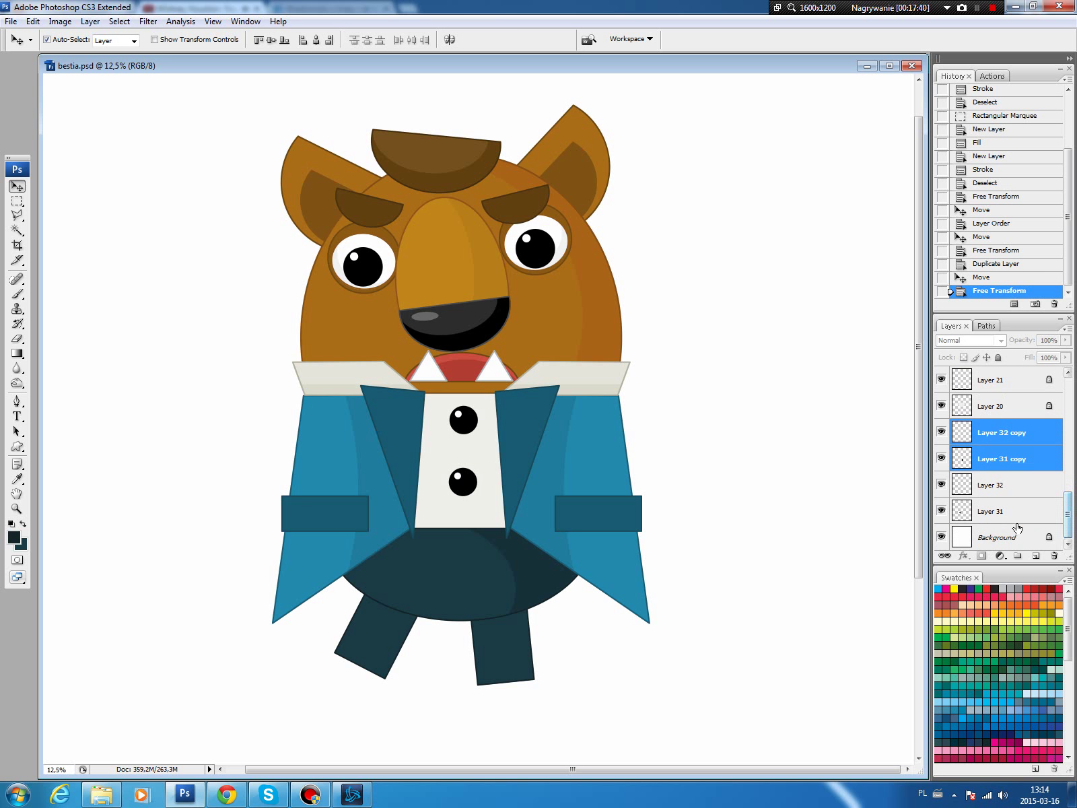
click(1011, 539)
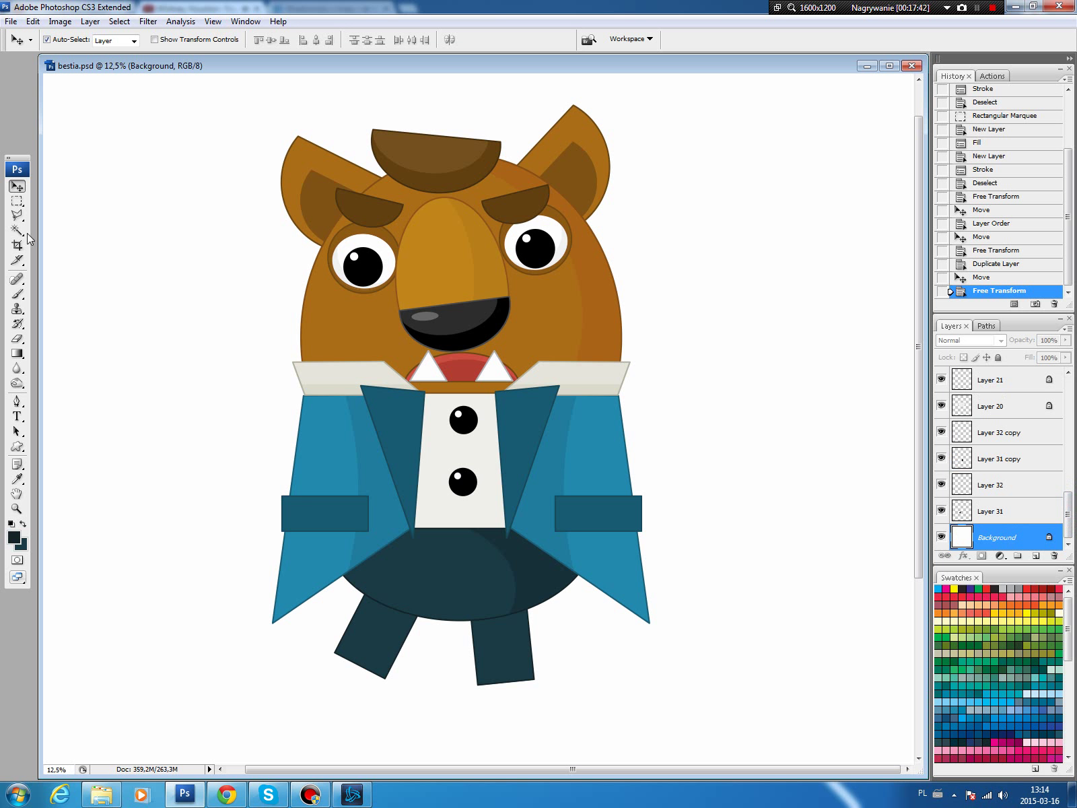
Fill a black rectangular shoe block on a new layer below the upright leg
click(17, 201)
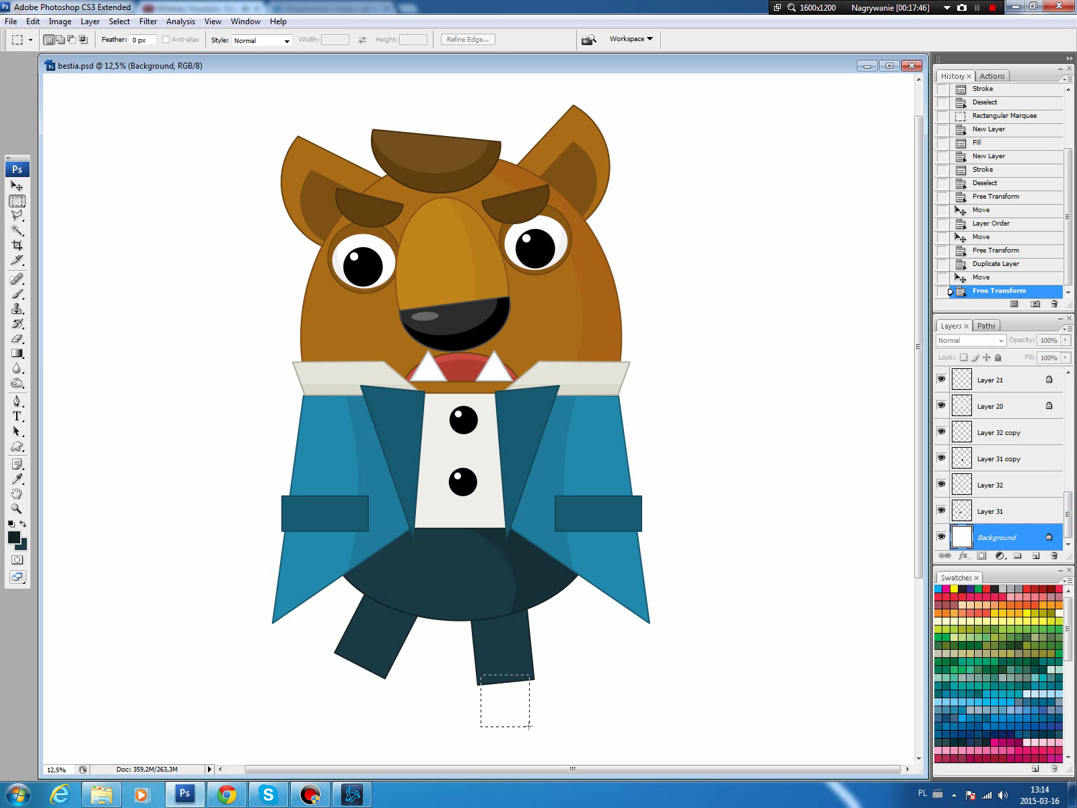
drag(530, 727, 532, 729)
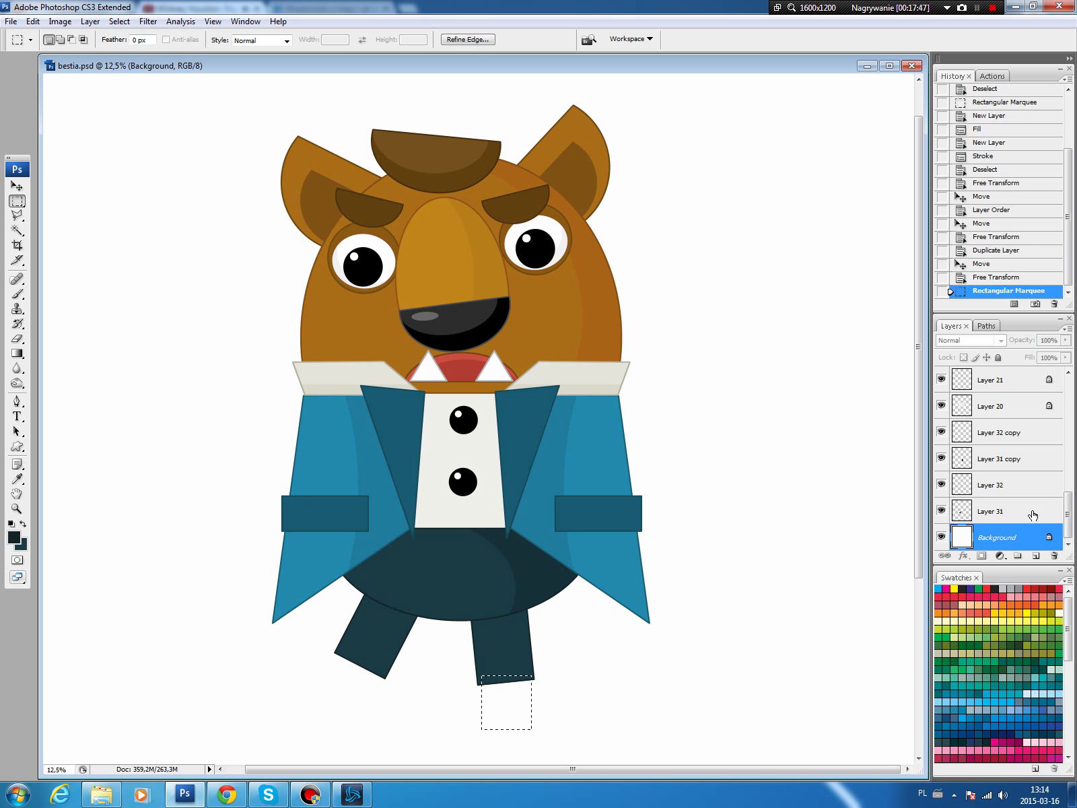
click(1035, 556)
key(b)
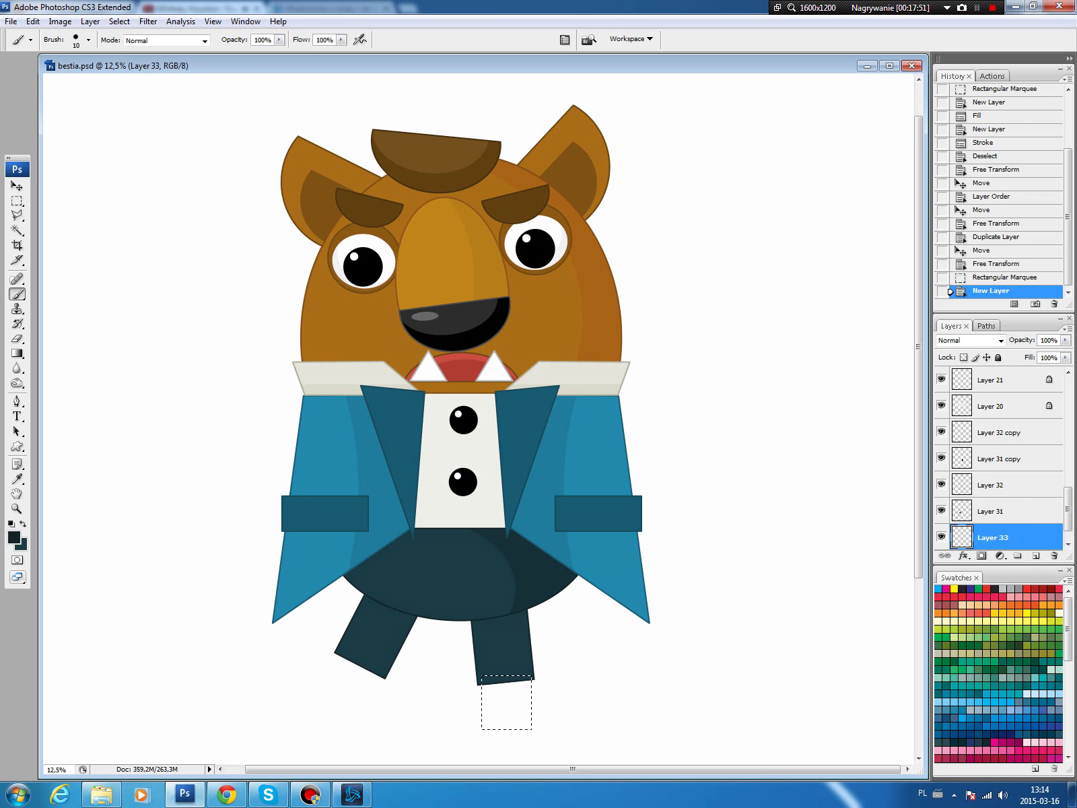
alt+click(466, 315)
key(alt+BackSpace)
key(ctrl+d)
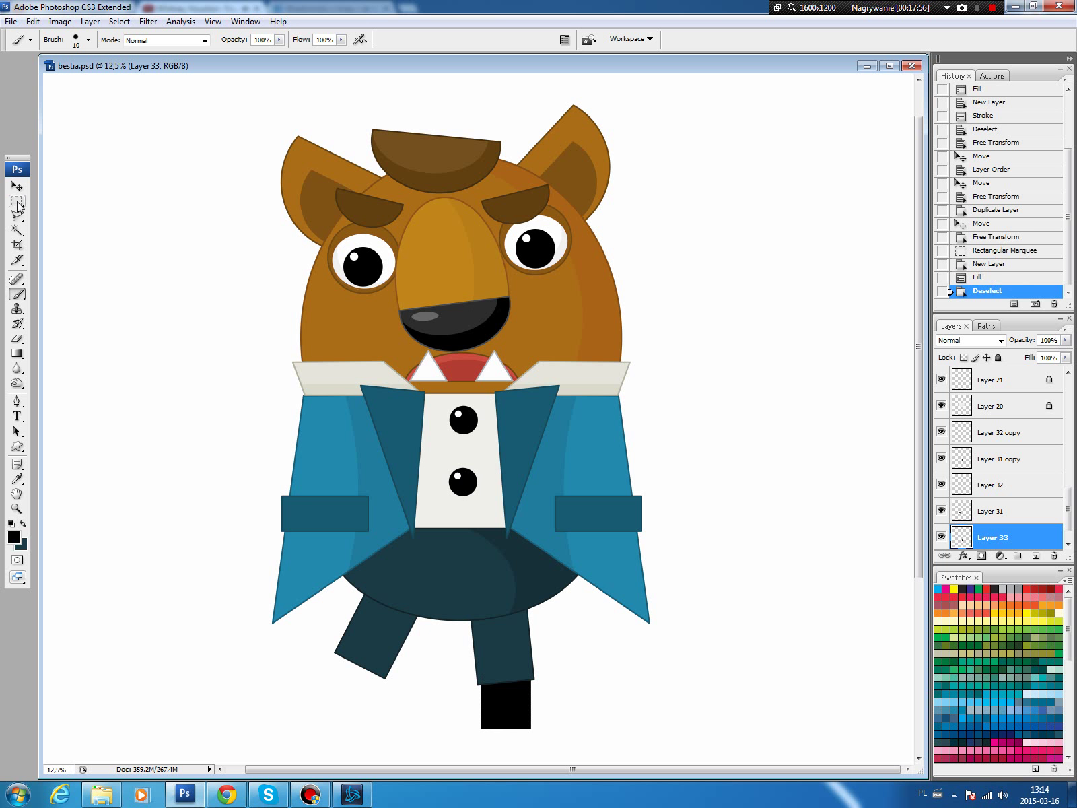
Make a black half-oval toe on a new layer from an ellipse minus a rectangle
drag(18, 205, 81, 213)
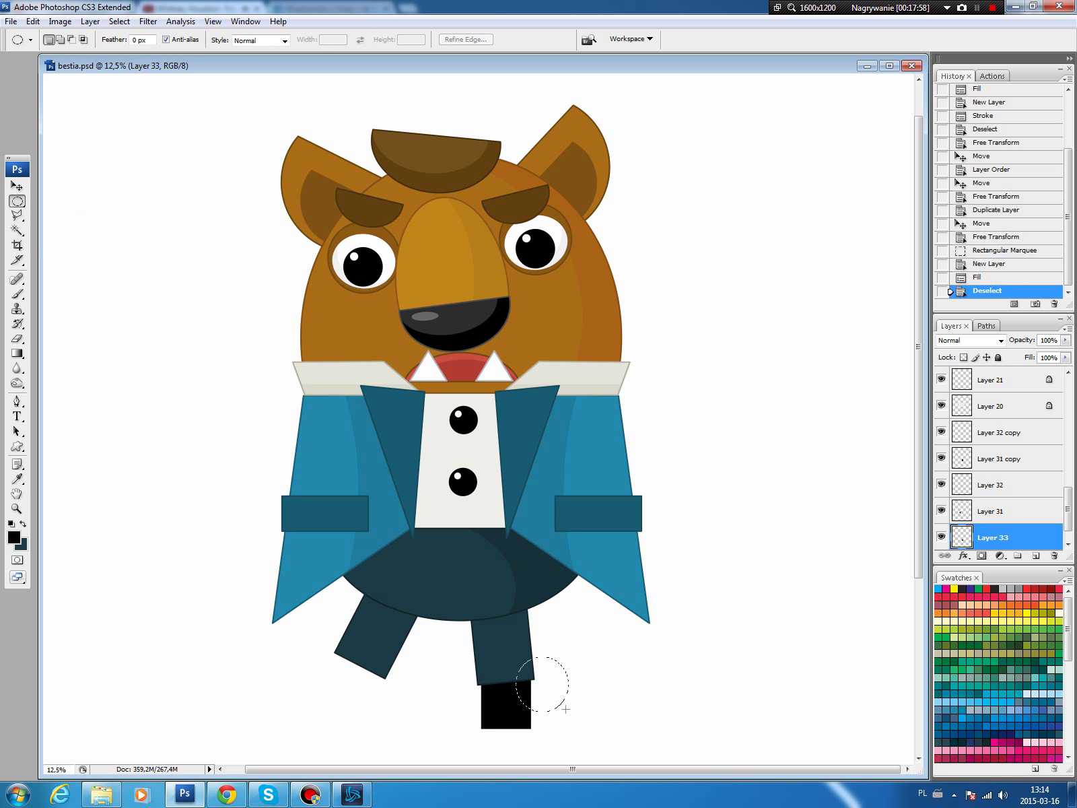
drag(603, 725, 607, 731)
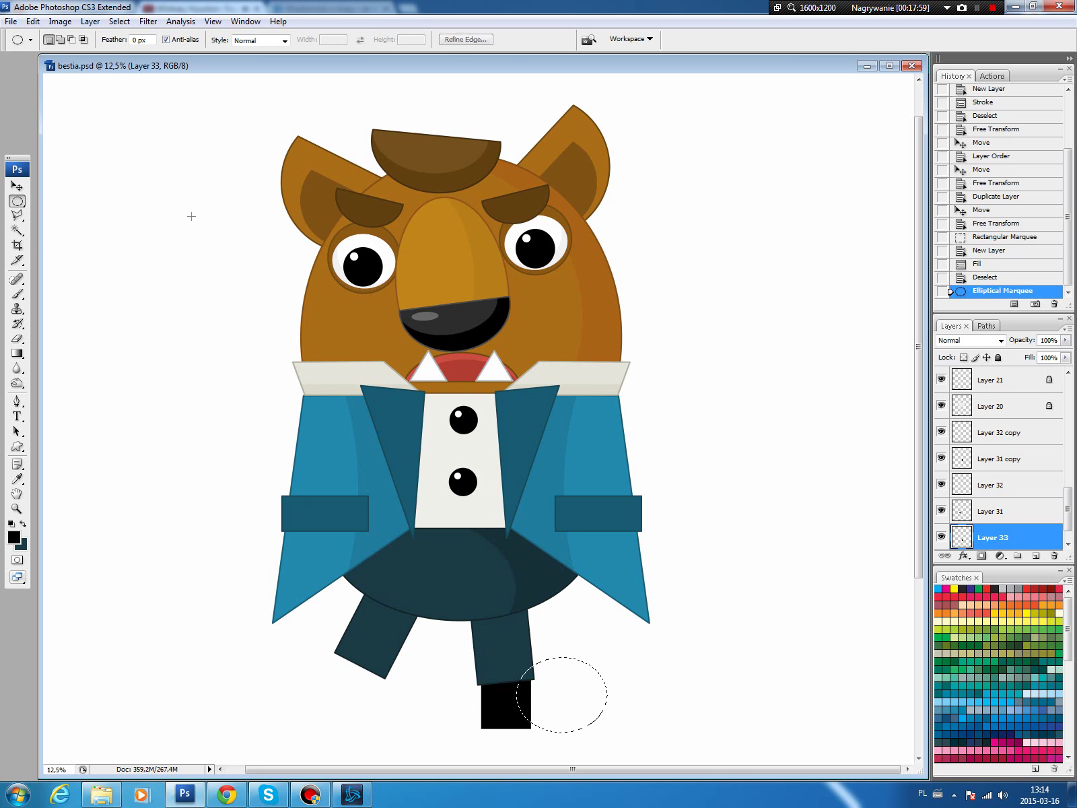
click(20, 205)
click(94, 200)
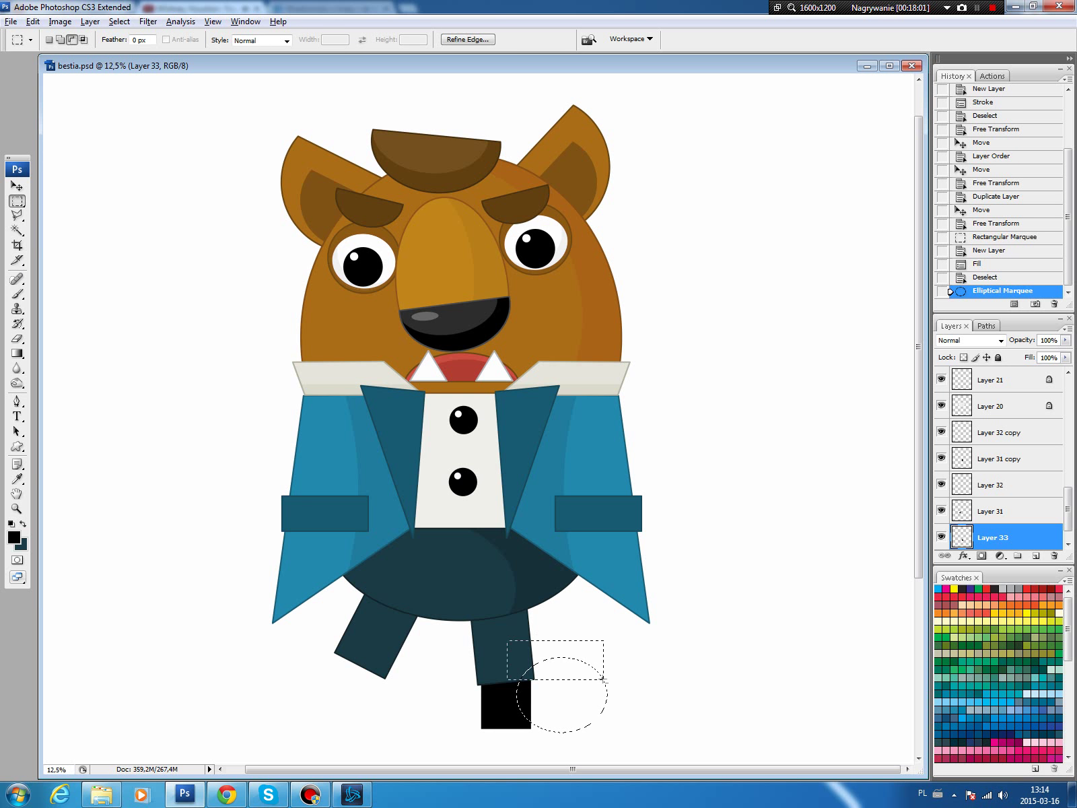
drag(603, 680, 618, 681)
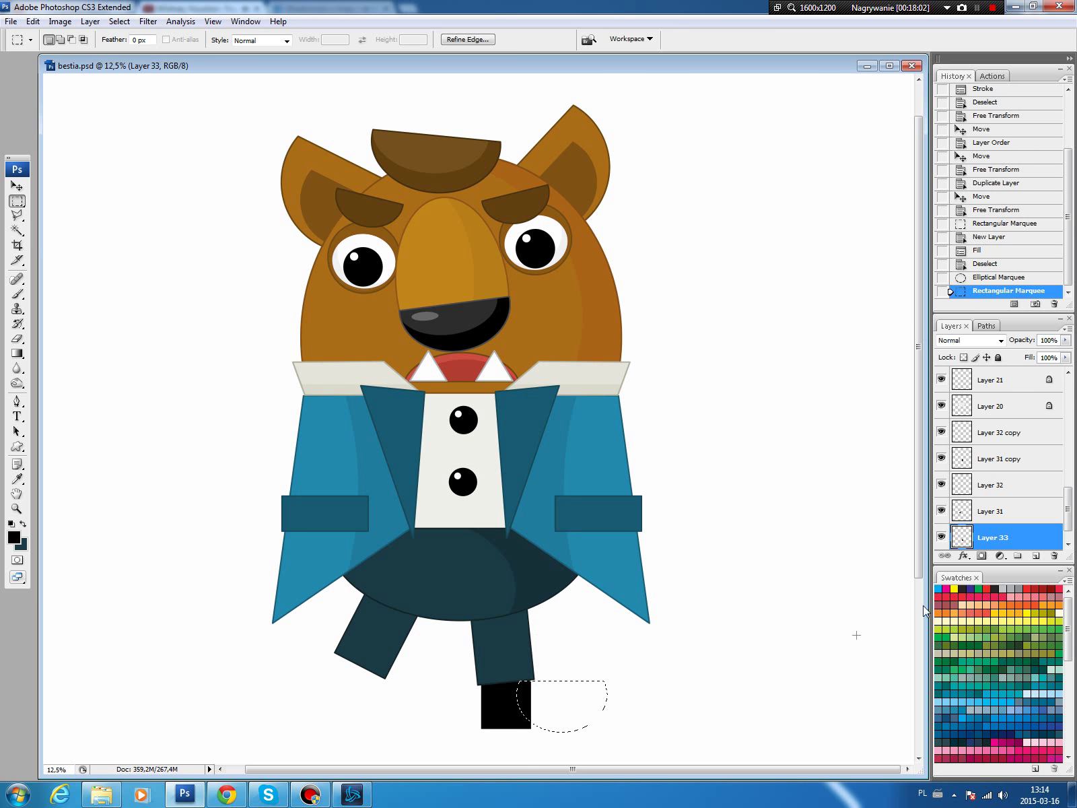
click(1035, 557)
key(alt+BackSpace)
key(ctrl+d)
Move the rounded toe against the black block and select both shoe layers
key(v)
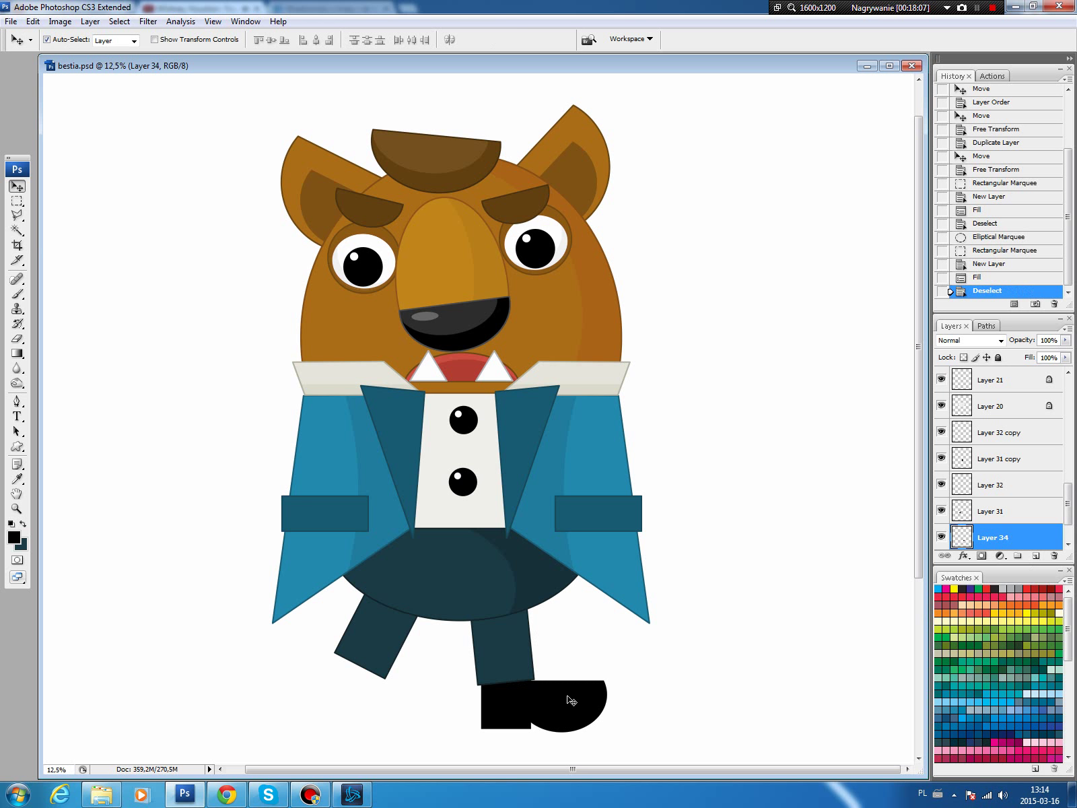
drag(567, 700, 557, 695)
scroll(1010, 471, down, 2)
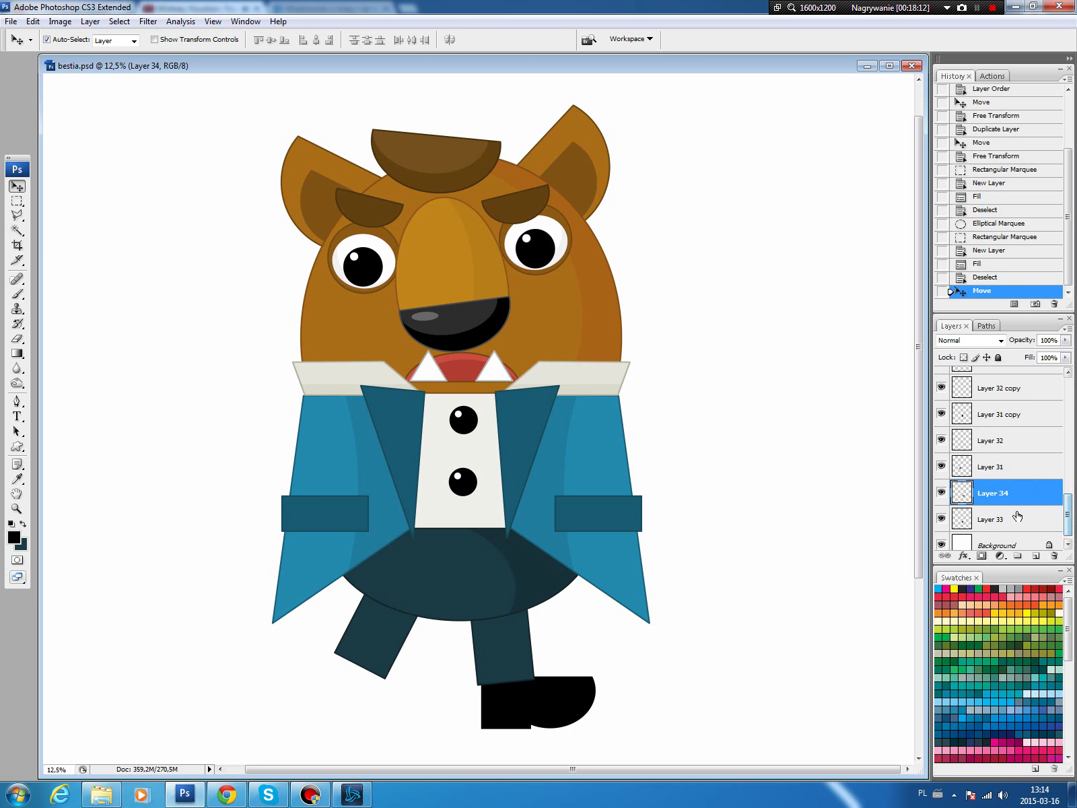
shift+click(1007, 514)
right_click(1007, 514)
Merge the shoe parts into one layer, then tilt and shift it under the leg
click(970, 592)
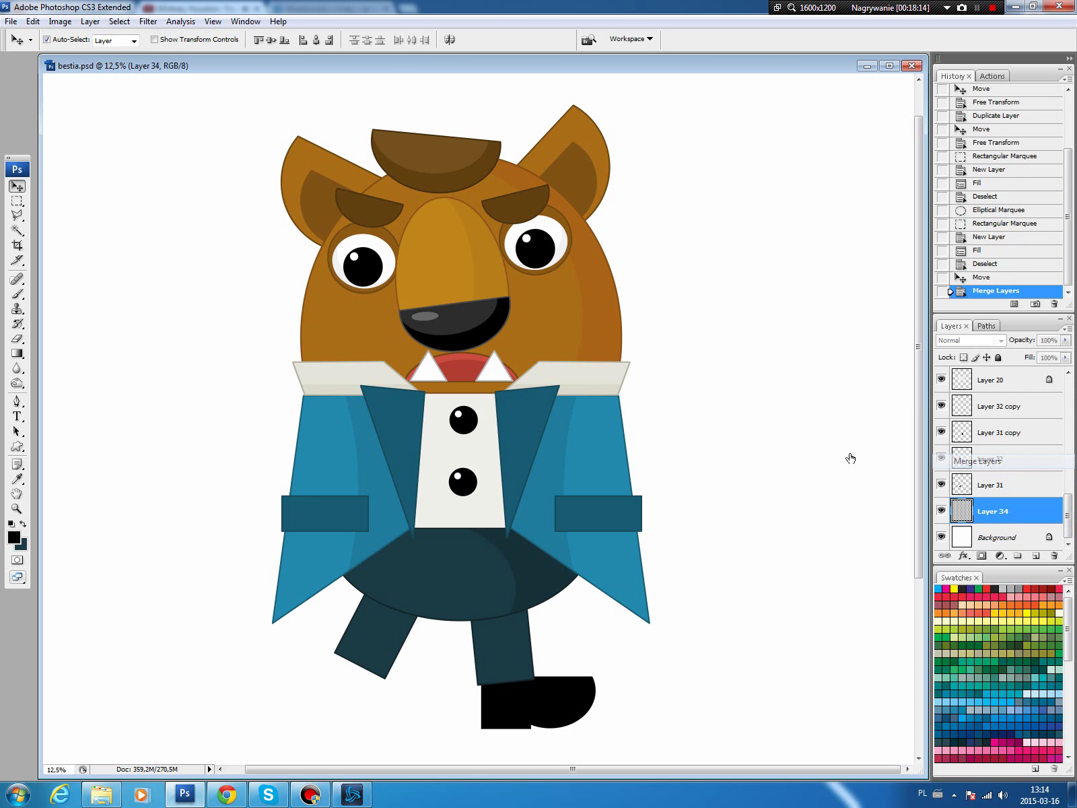
key(ctrl+t)
drag(690, 519, 661, 581)
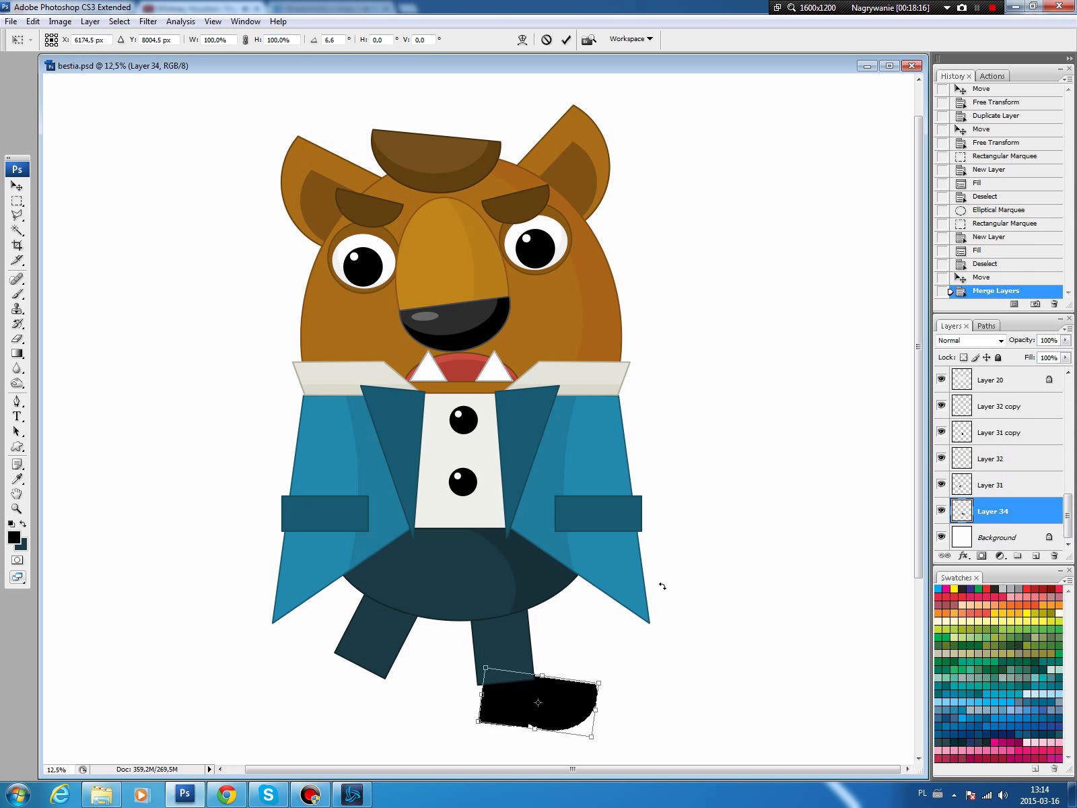
mouse_move(570, 698)
mouse_down()
mouse_move(585, 702)
mouse_move(562, 687)
mouse_up()
key(Return)
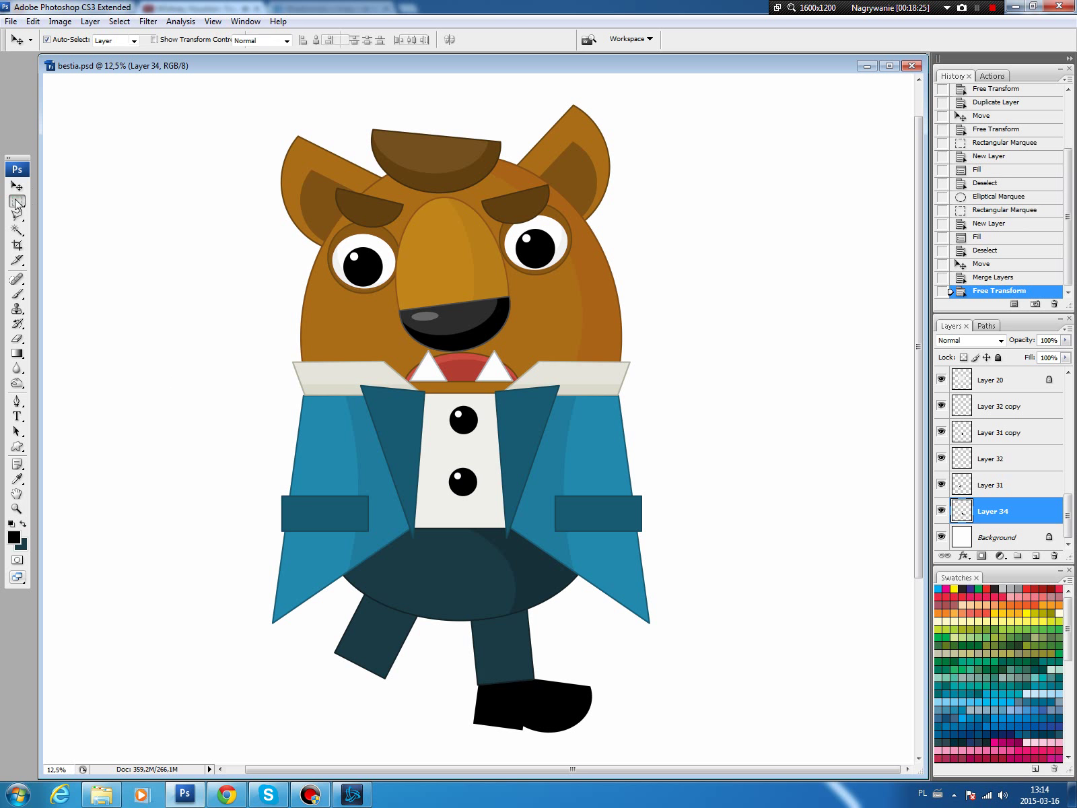
Lighten the top of the shoe's toe by +16 Lightness using an elliptical selection
drag(17, 201, 67, 214)
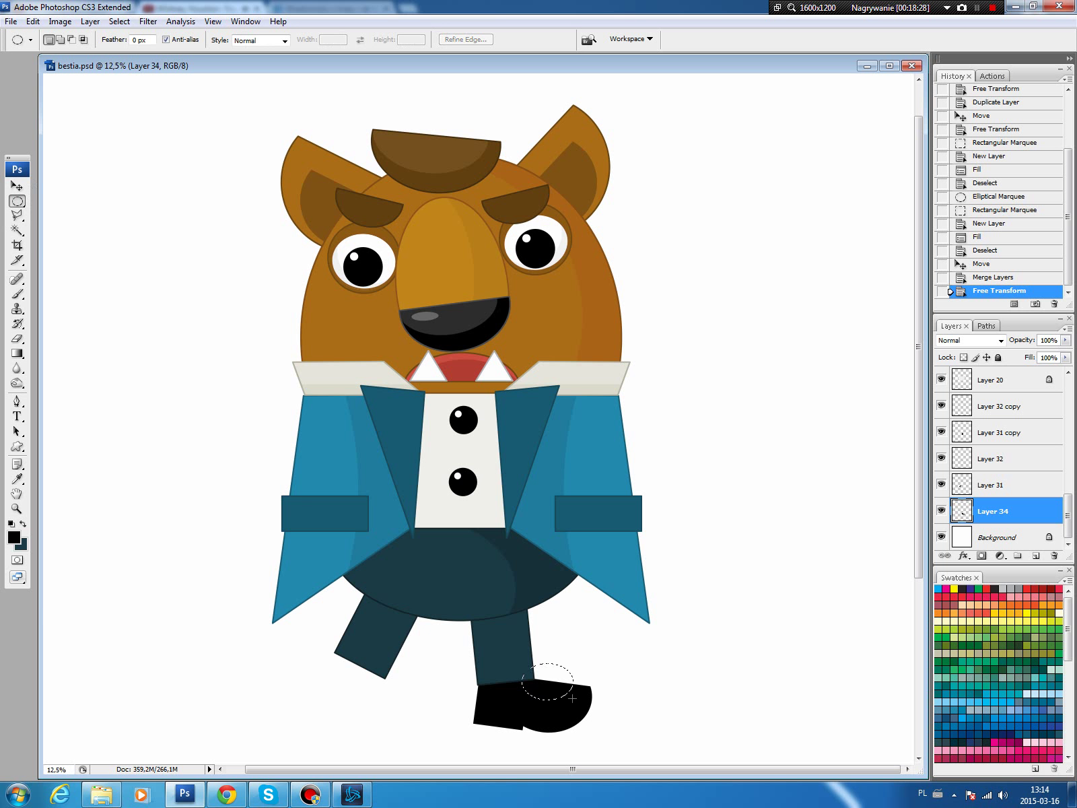
mouse_move(572, 699)
mouse_down()
mouse_move(596, 707)
mouse_move(601, 685)
mouse_up()
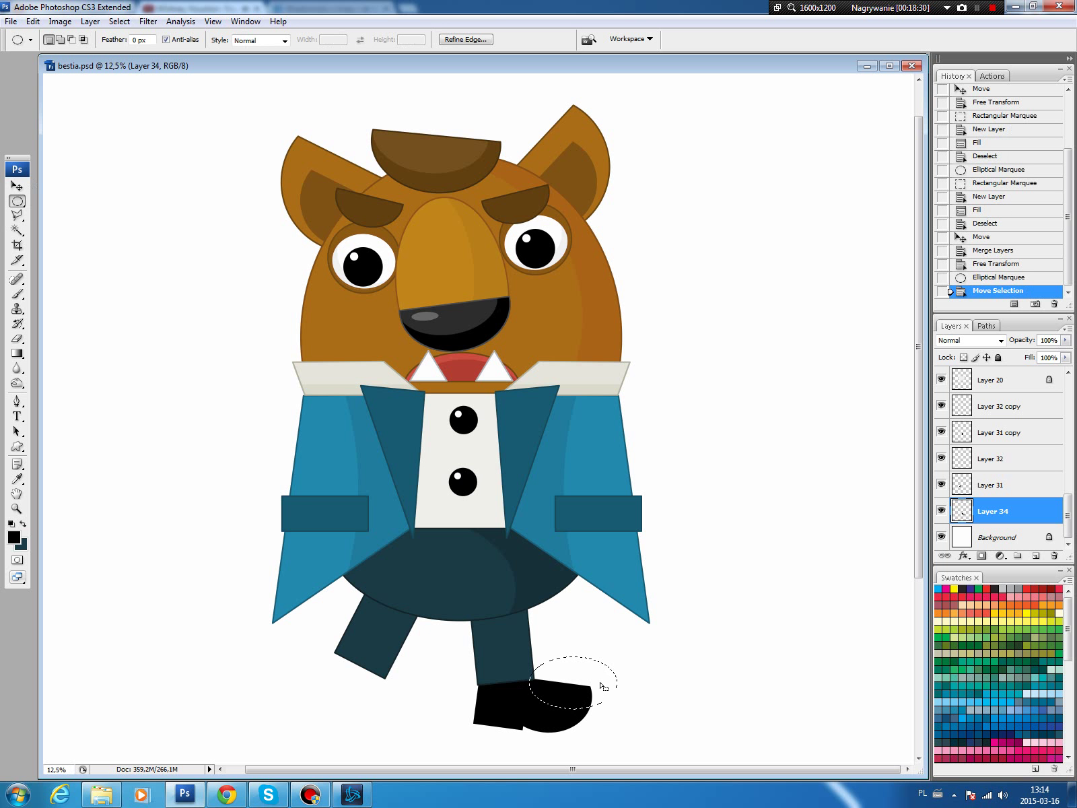
key(ctrl+u)
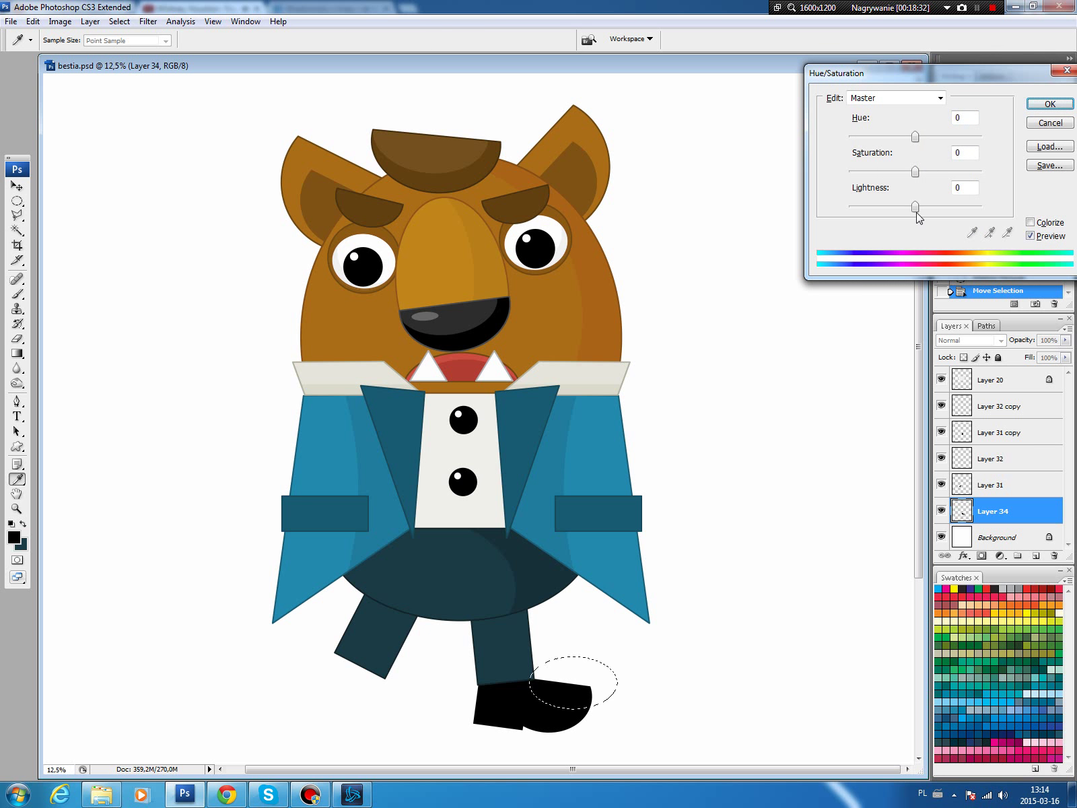
drag(915, 207, 927, 208)
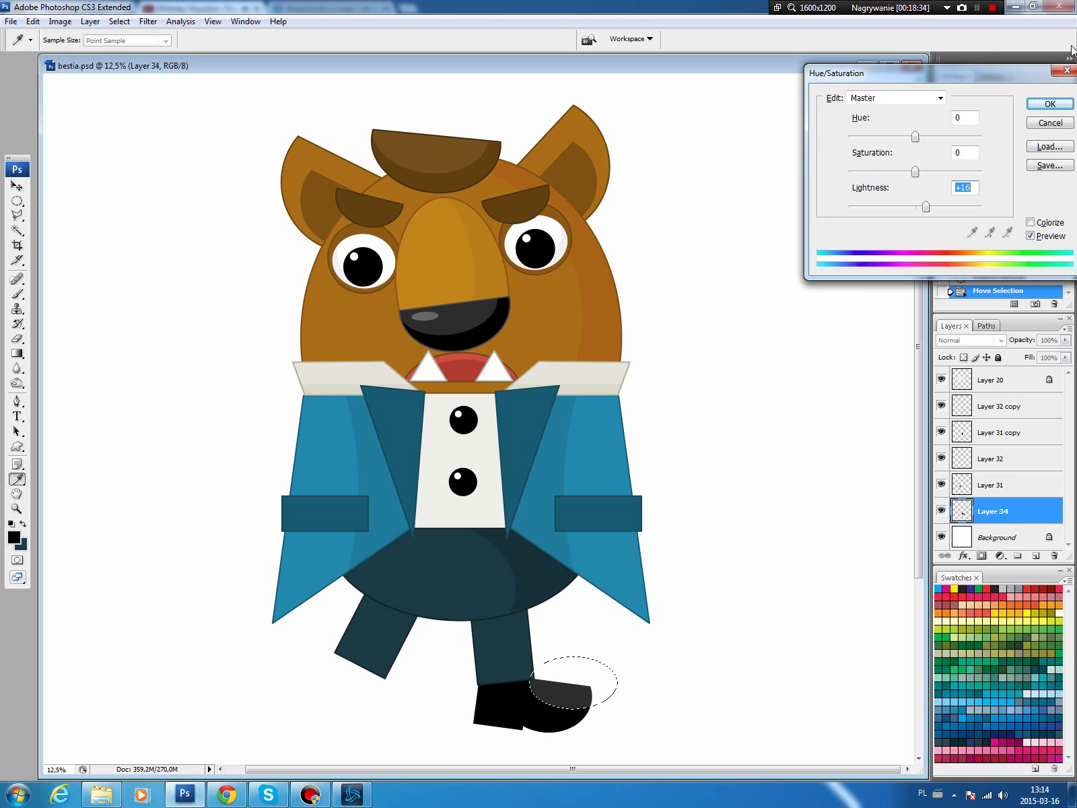
click(1051, 104)
key(ctrl+d)
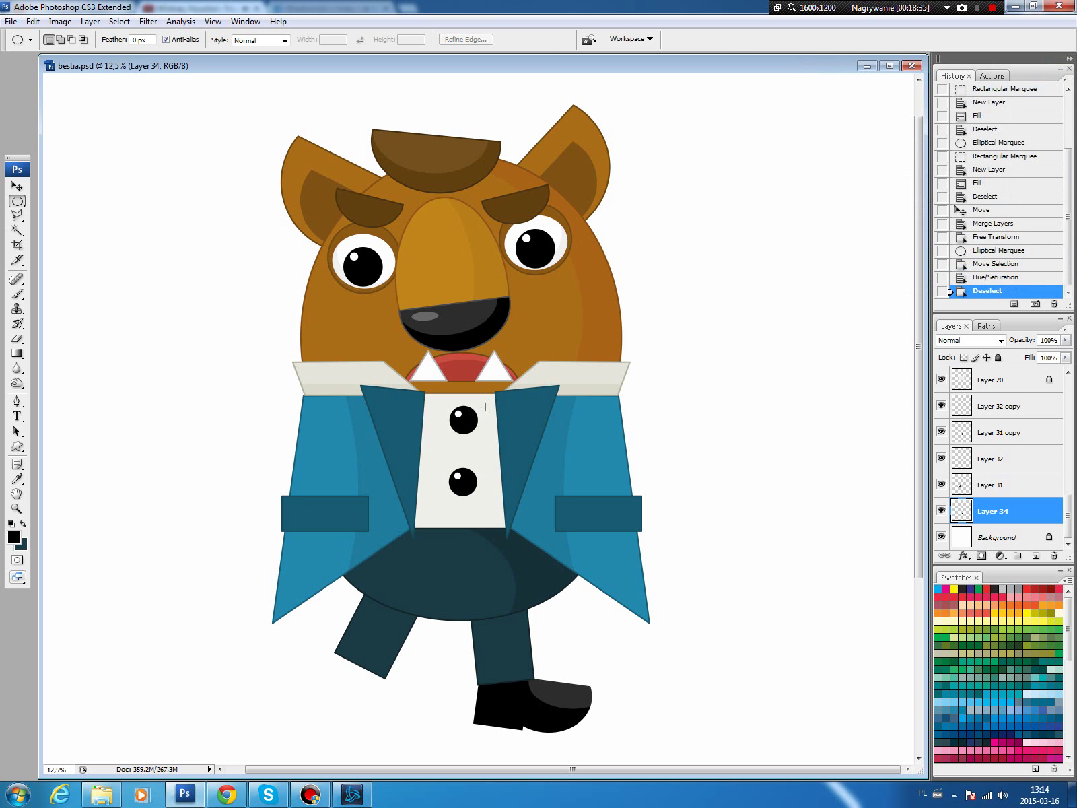
key(b)
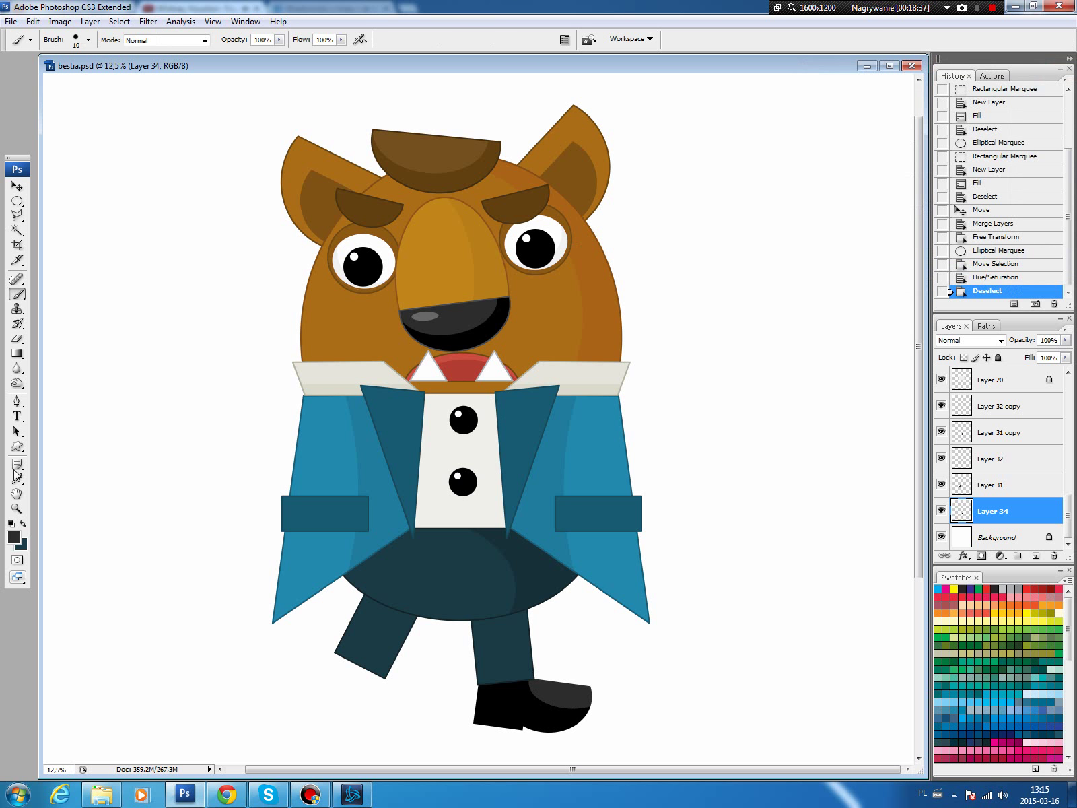
Stroke a dark grey outline around the shoe on a new layer
click(10, 540)
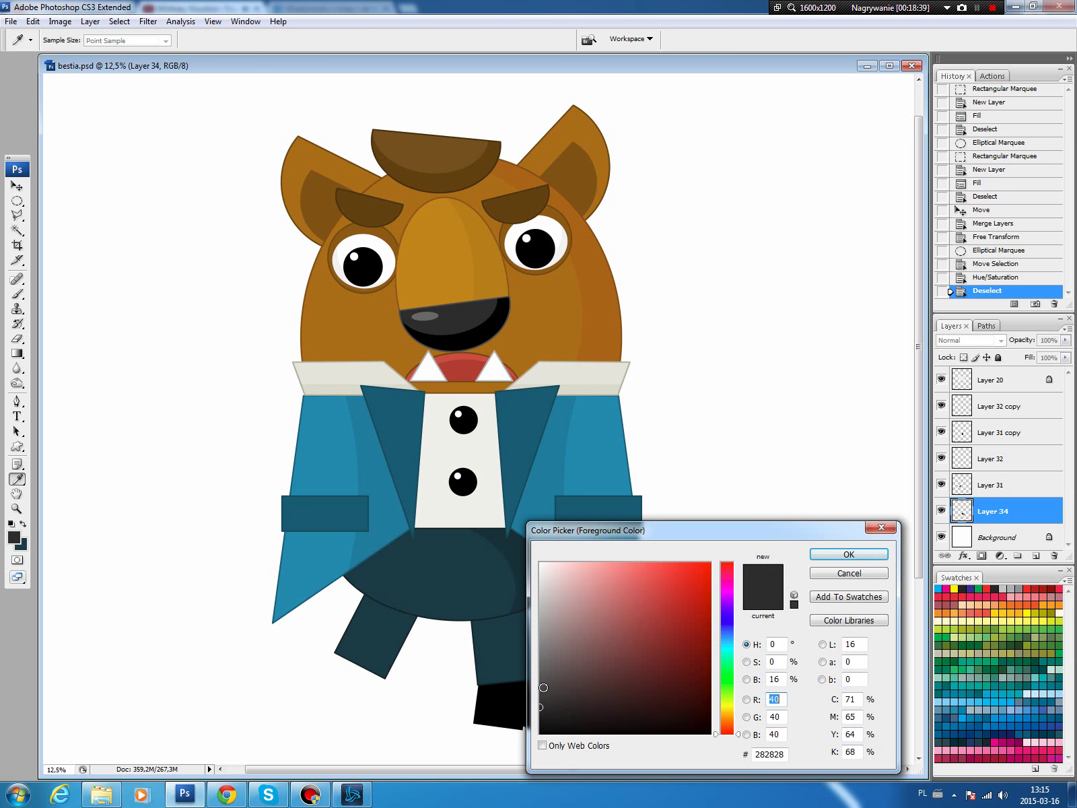
click(849, 554)
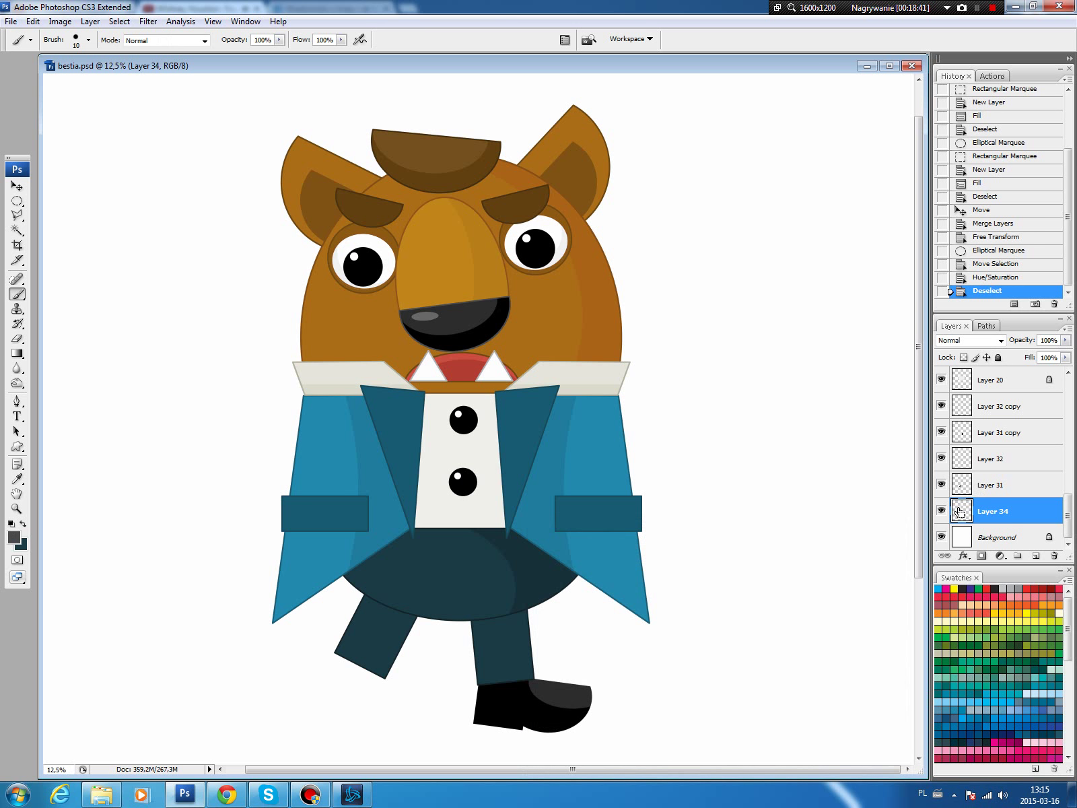
ctrl+click(962, 512)
click(1036, 555)
click(32, 21)
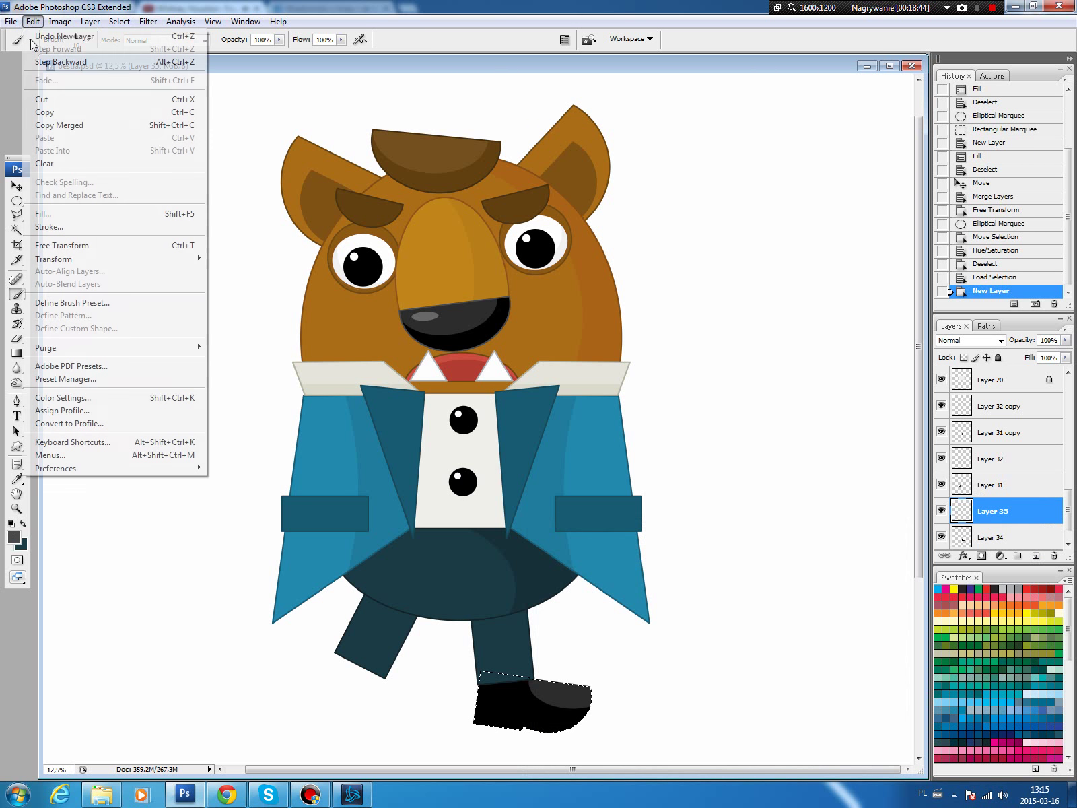
click(49, 226)
click(618, 222)
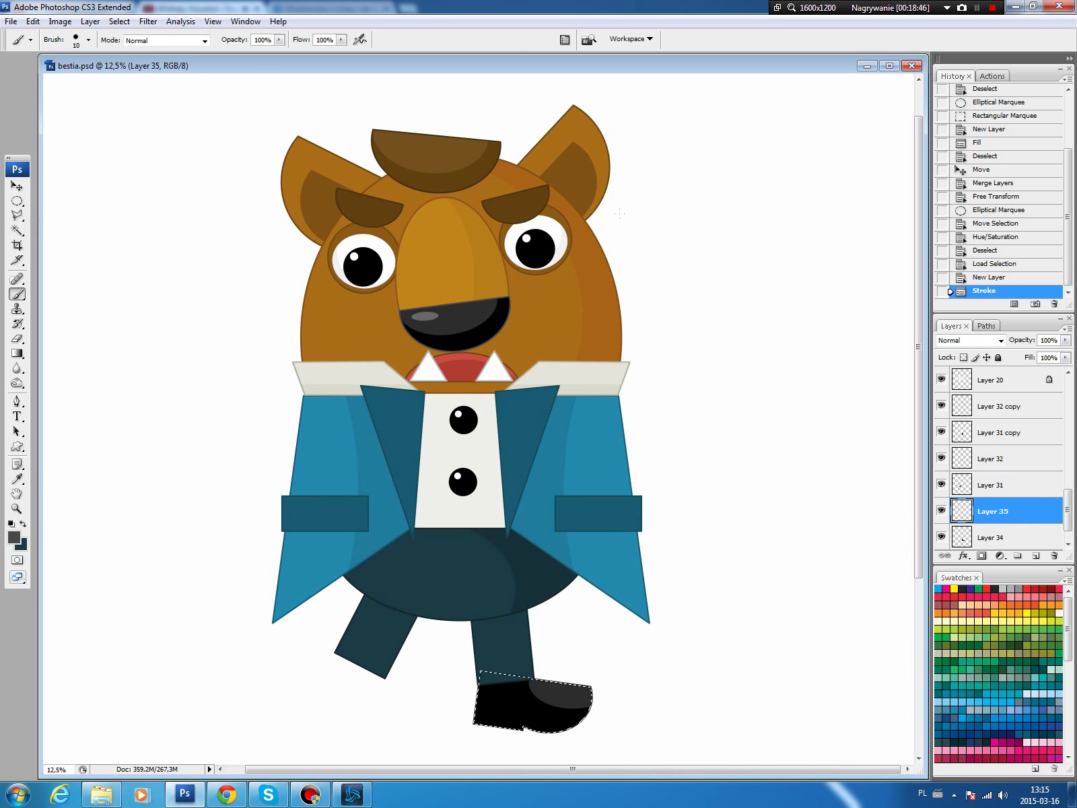
key(ctrl+d)
key(v)
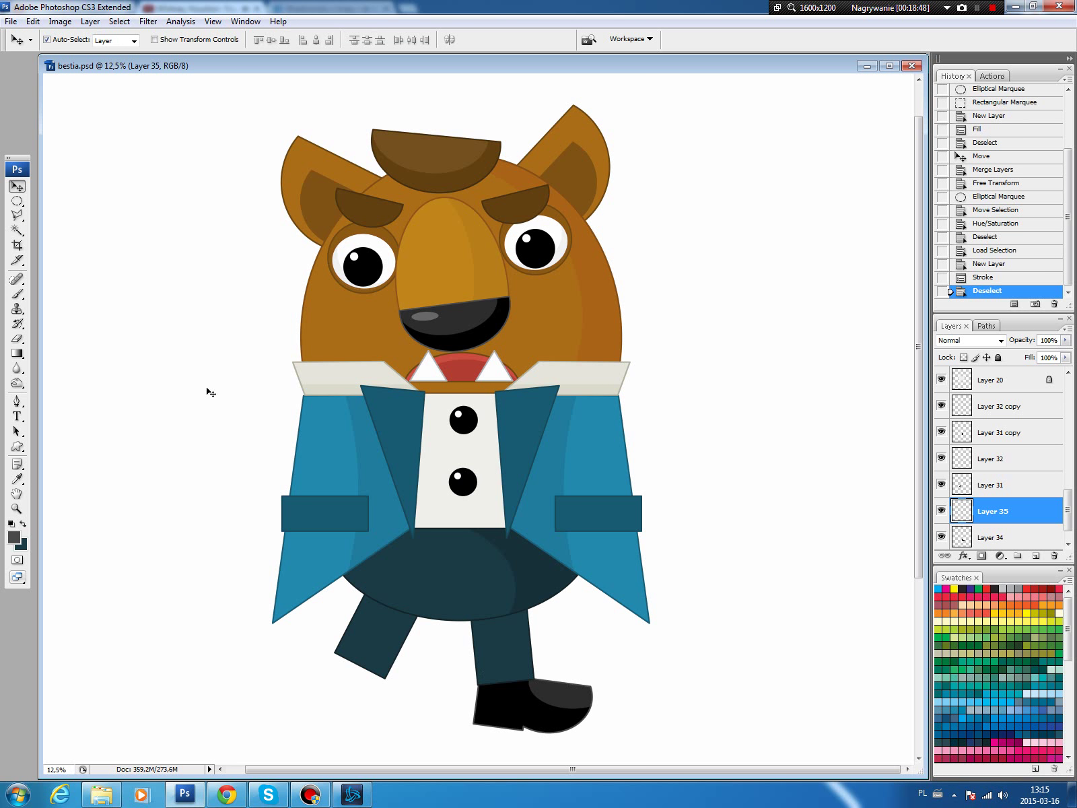
Add a small grey oval shine on the shoe's toe on its own layer
click(21, 202)
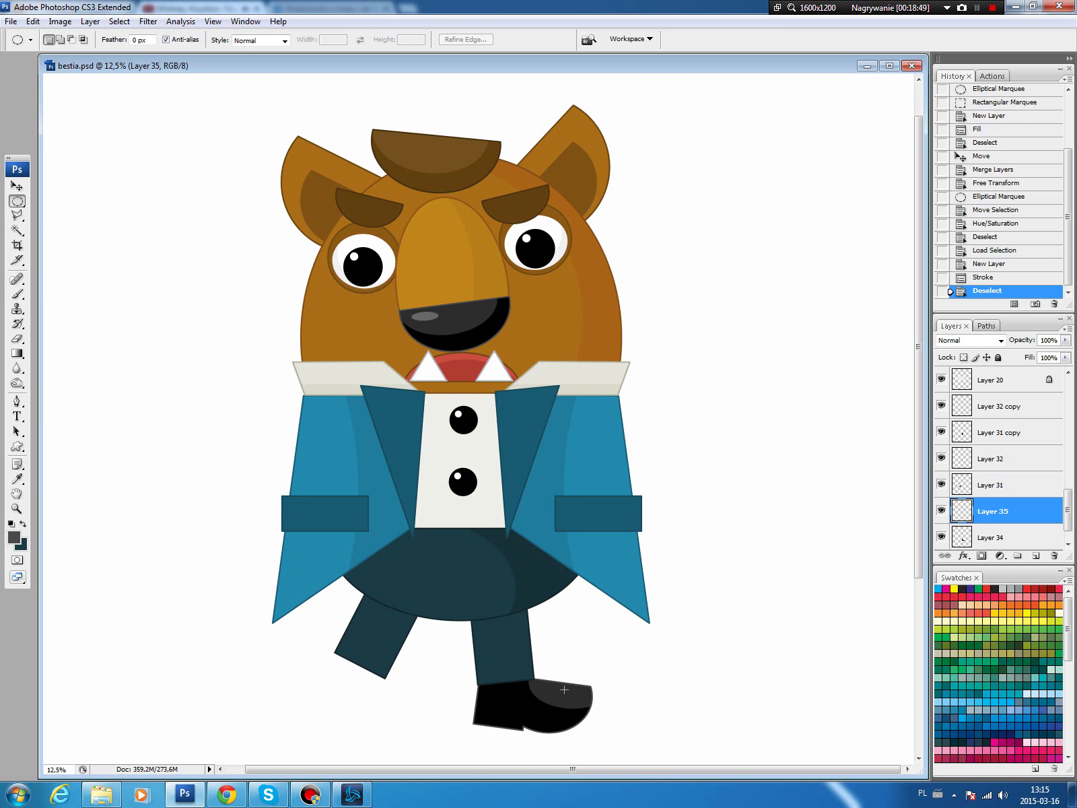
drag(580, 696, 580, 697)
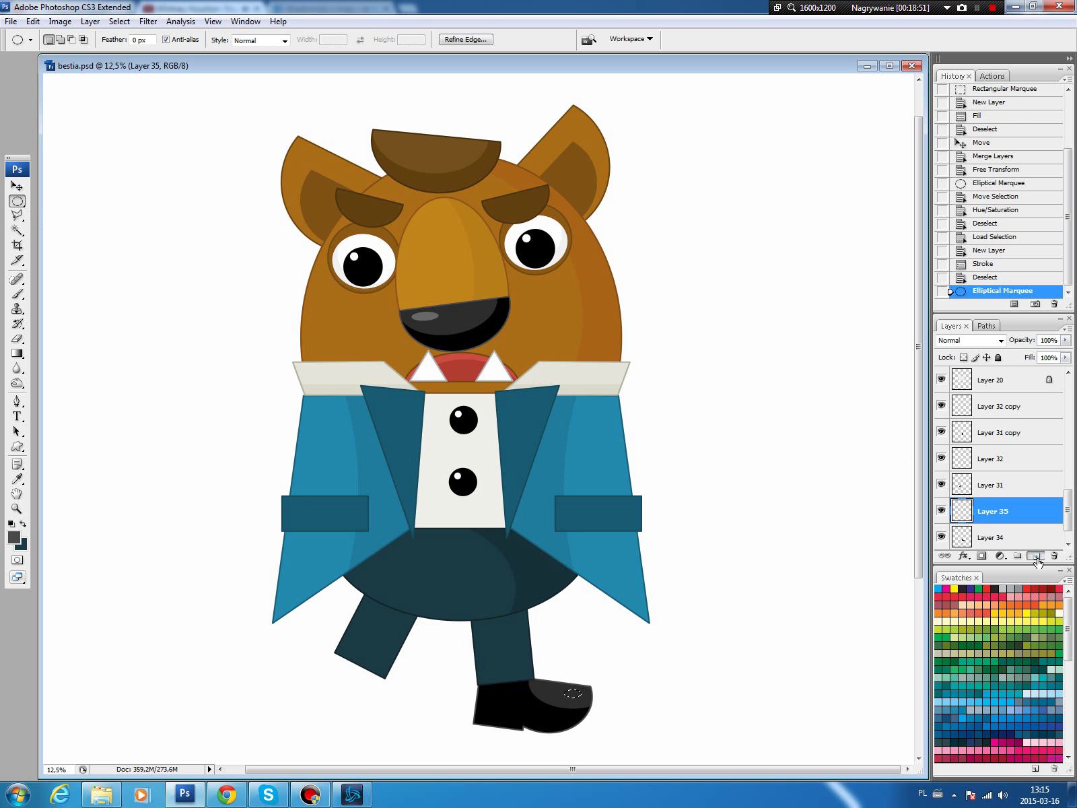
click(1037, 557)
key(b)
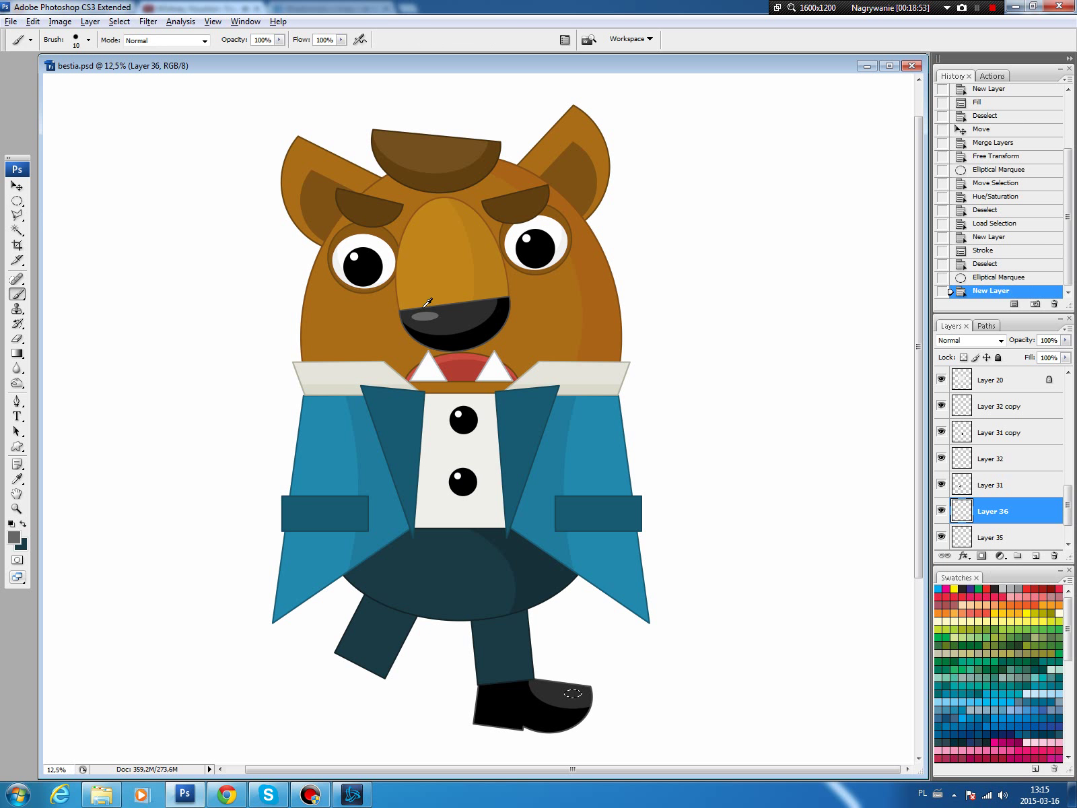
key(alt+BackSpace)
key(ctrl+d)
key(v)
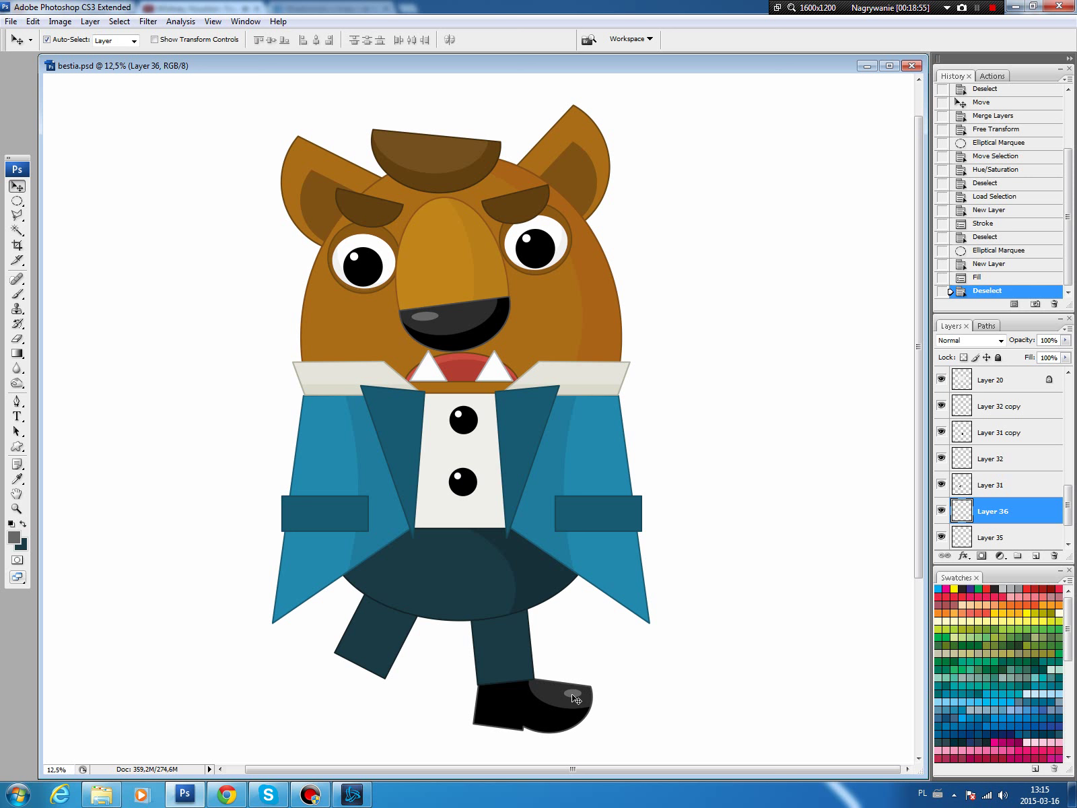
drag(572, 695, 571, 694)
Link the shoe's Layers 34–36 and group them into Group 4
ctrl+click(957, 533)
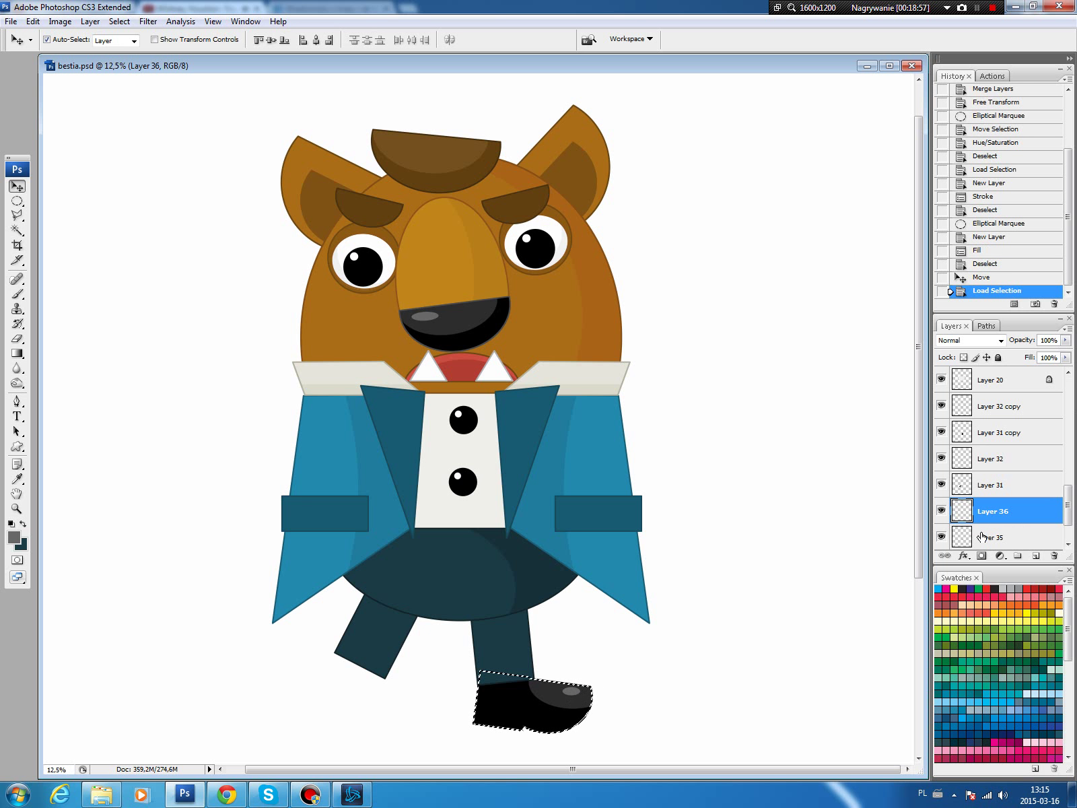
scroll(976, 519, down, 2)
ctrl+click(962, 512)
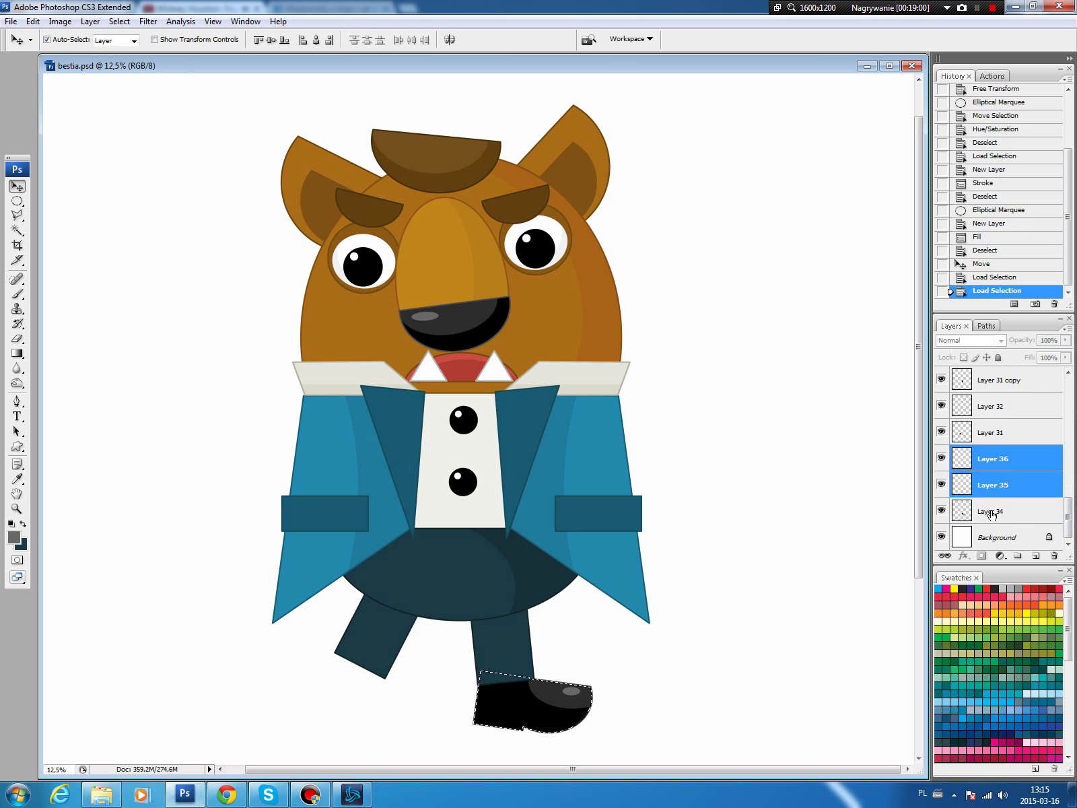
click(945, 555)
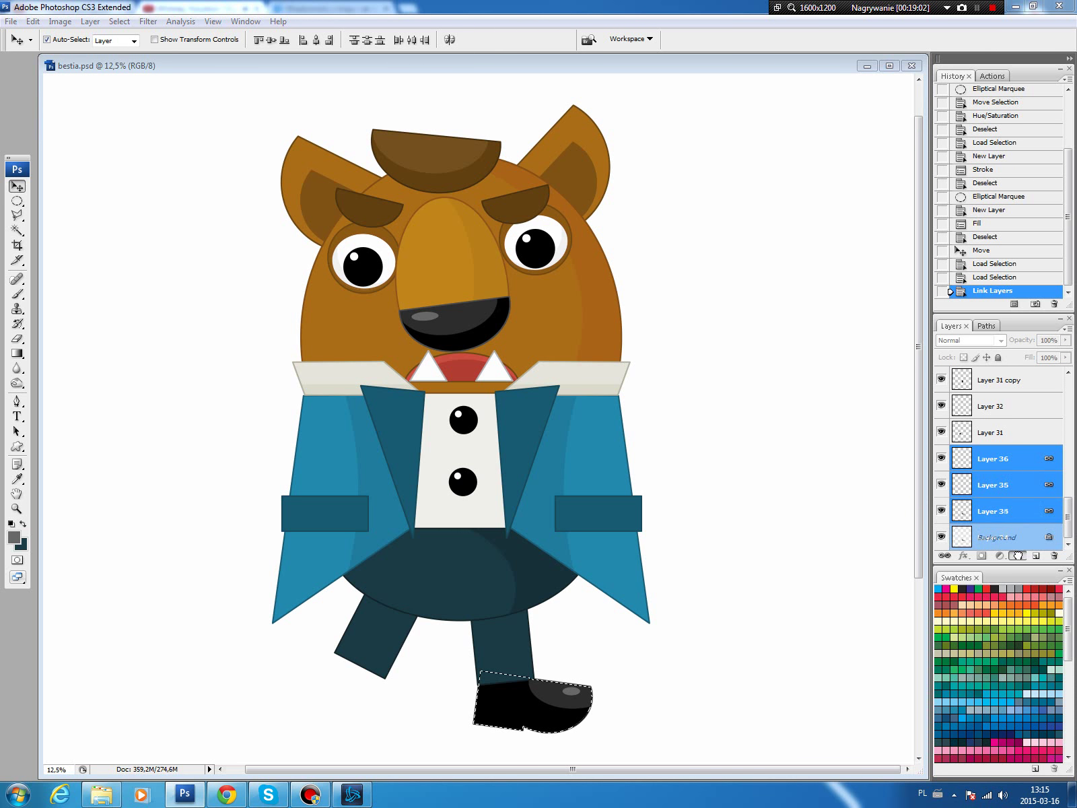
key(ctrl+g)
key(ctrl+d)
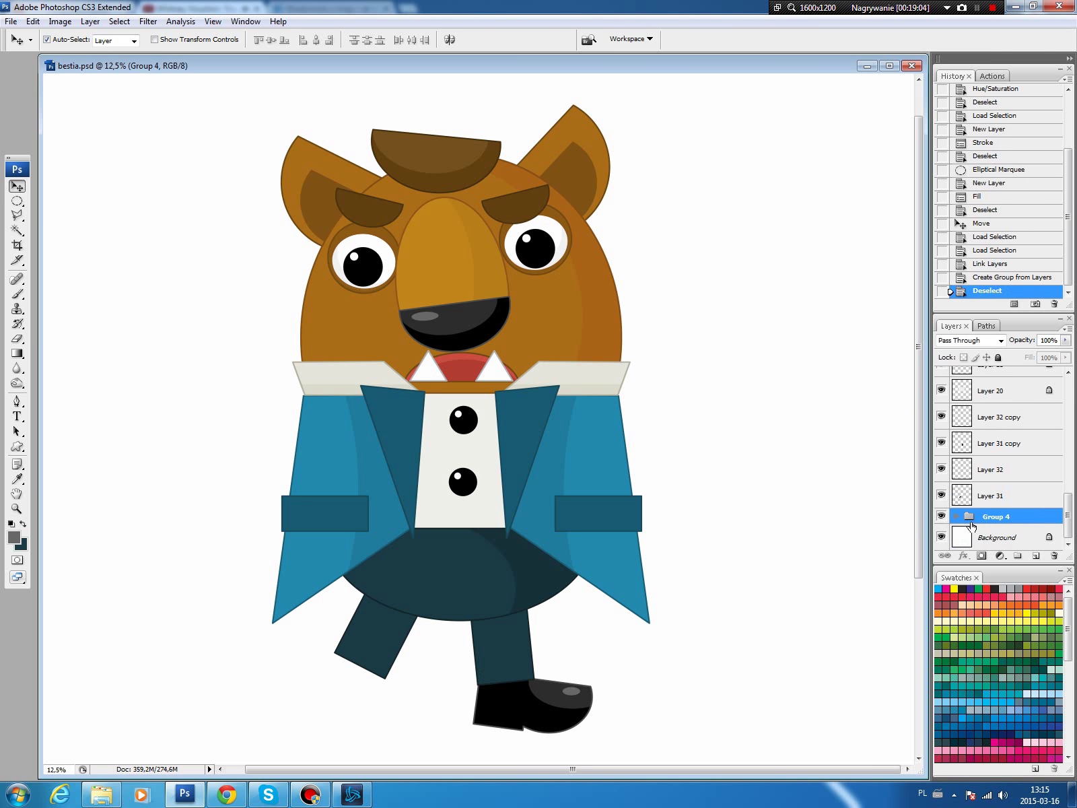
Duplicate Group 4, flip it horizontally, and rotate it about 36° onto the left leg's end
drag(1043, 524, 1035, 556)
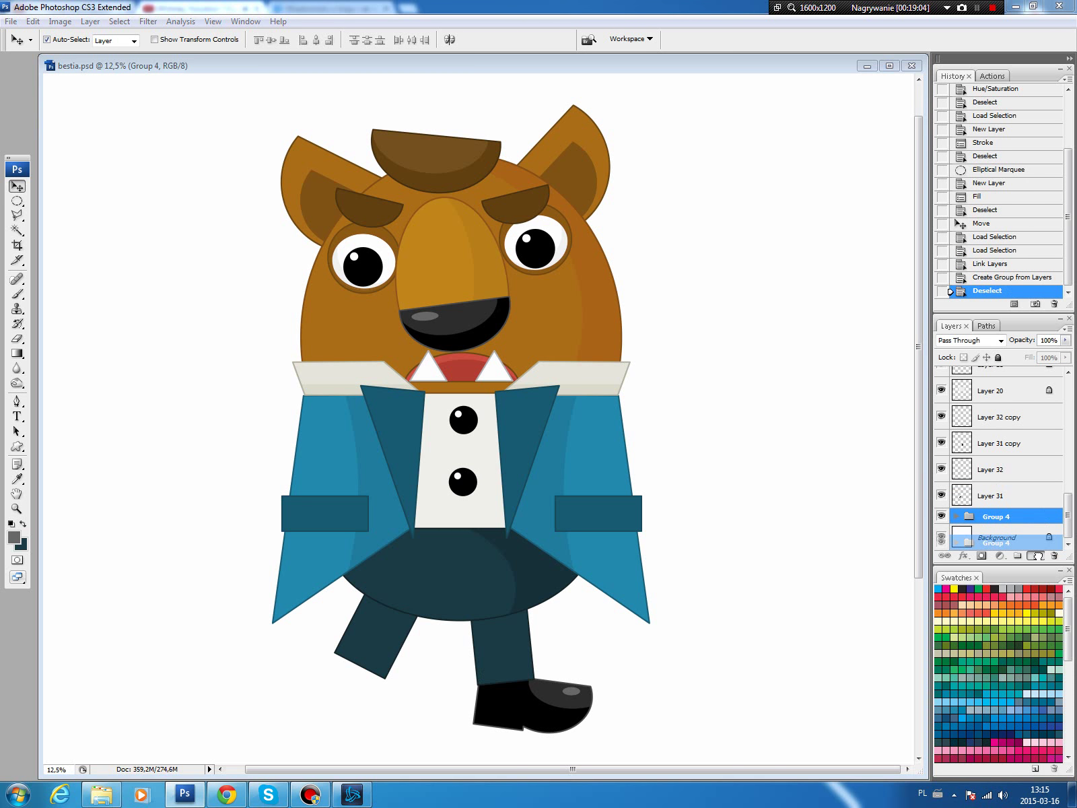
click(33, 21)
click(237, 402)
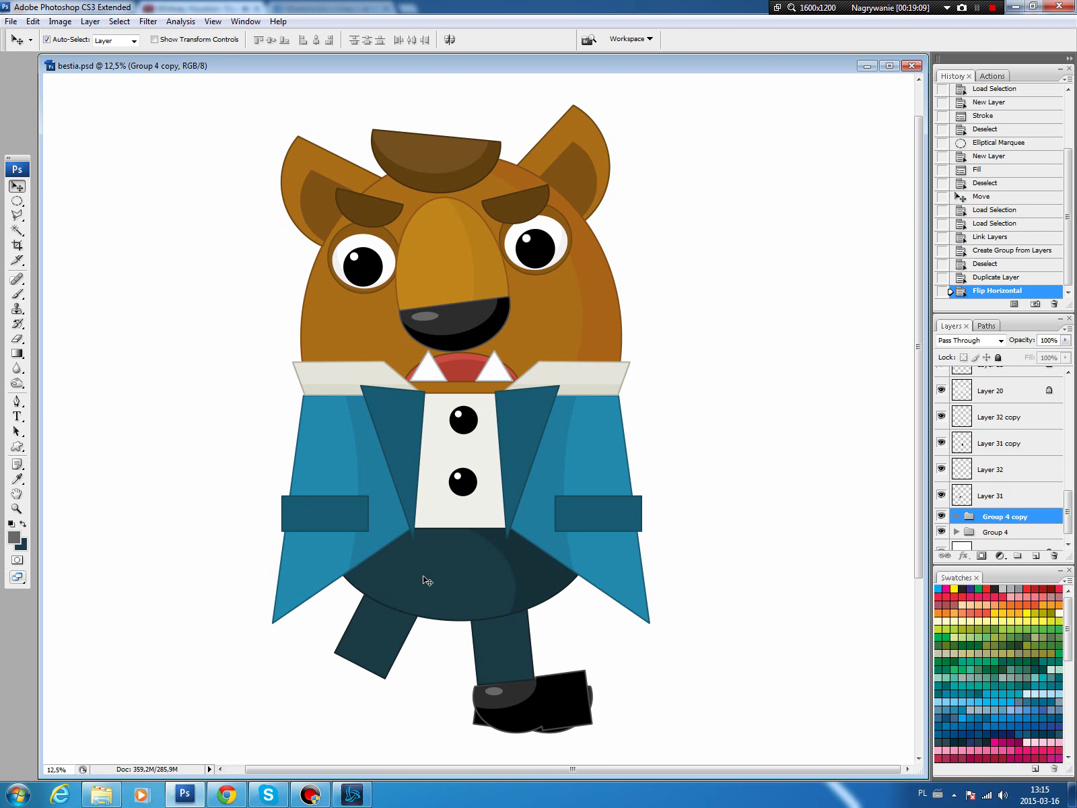
key(ctrl+t)
mouse_move(606, 631)
mouse_down()
mouse_move(632, 633)
mouse_move(643, 663)
mouse_up()
mouse_move(532, 702)
mouse_down()
mouse_move(407, 675)
mouse_move(349, 678)
mouse_up()
drag(488, 527, 505, 602)
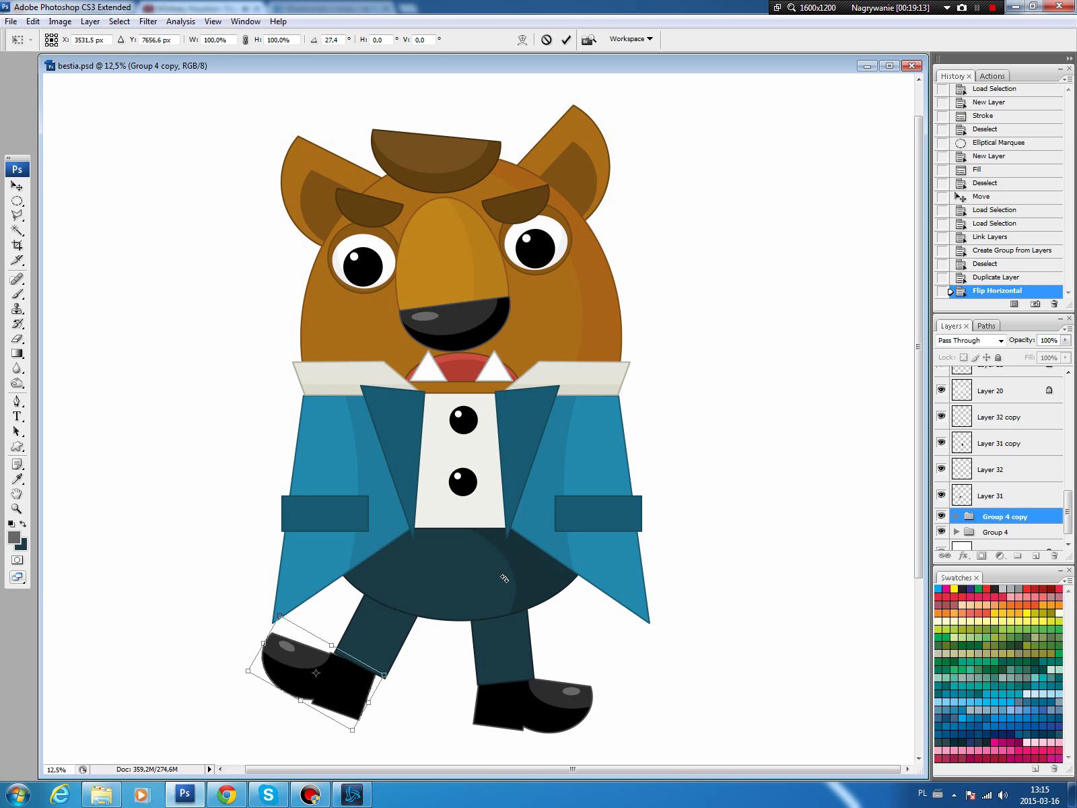
drag(349, 689, 358, 687)
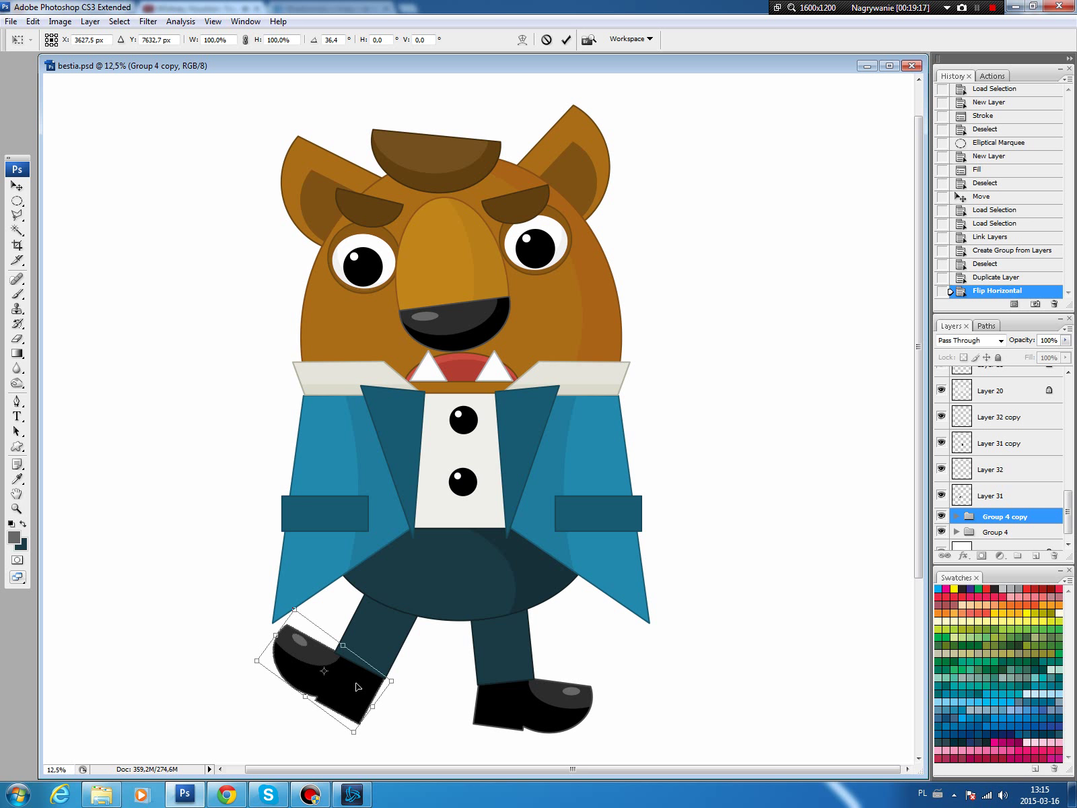
key(Return)
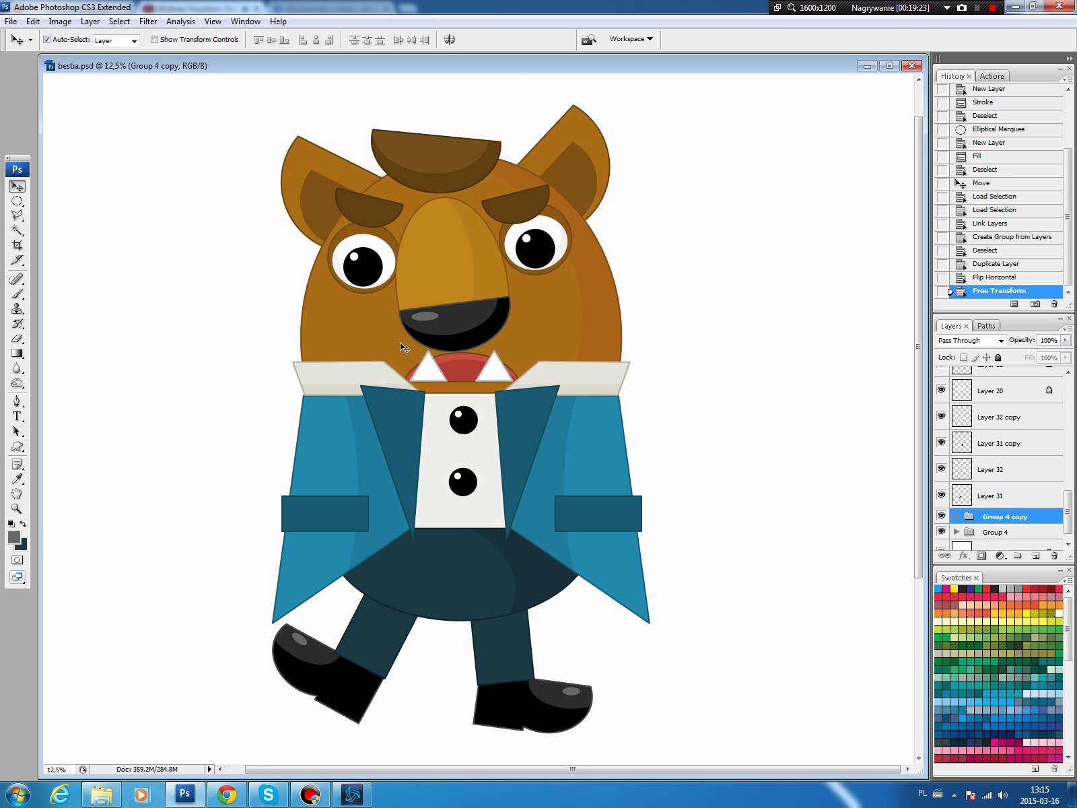
scroll(997, 527, down, 1)
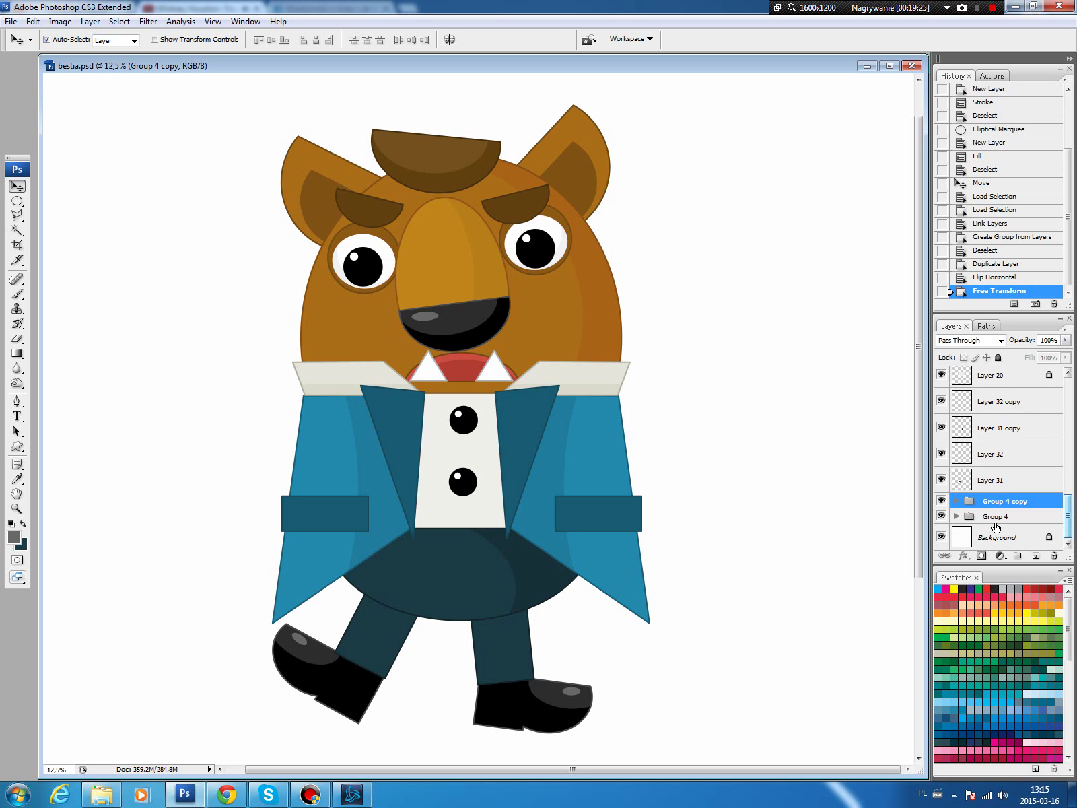
Fill a jacket-blue arch shape left of the beast on a new layer
click(997, 537)
click(17, 201)
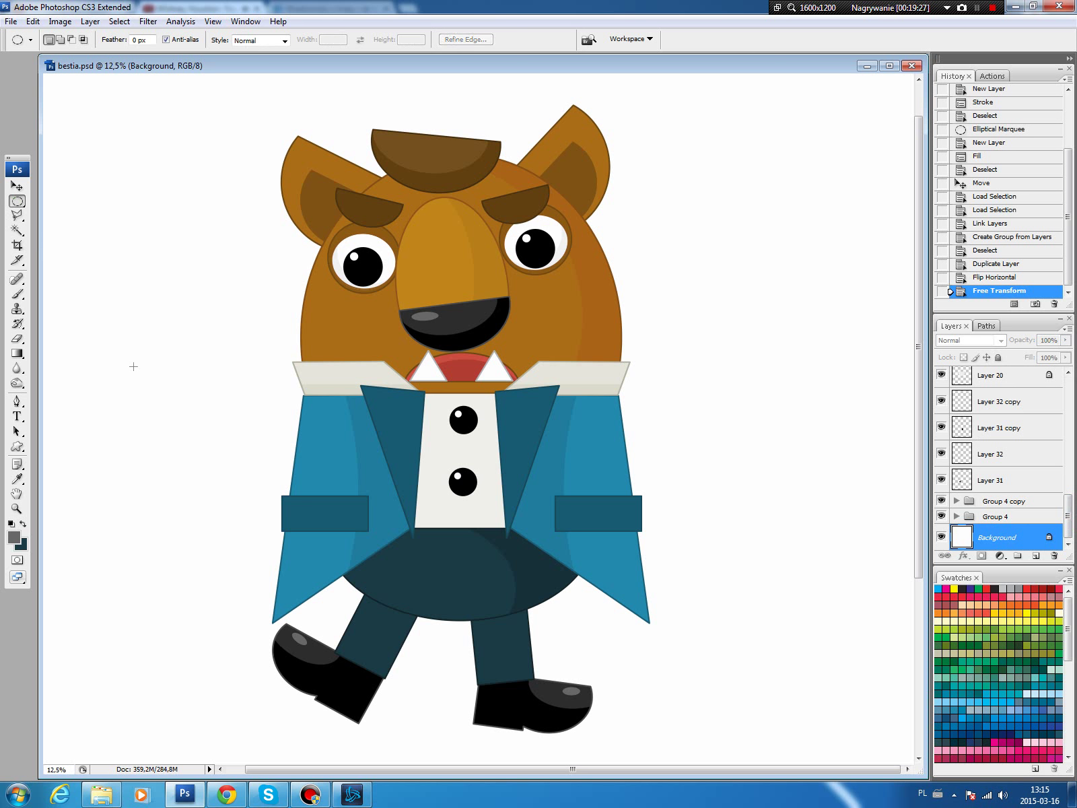
drag(213, 510, 229, 529)
drag(17, 205, 67, 201)
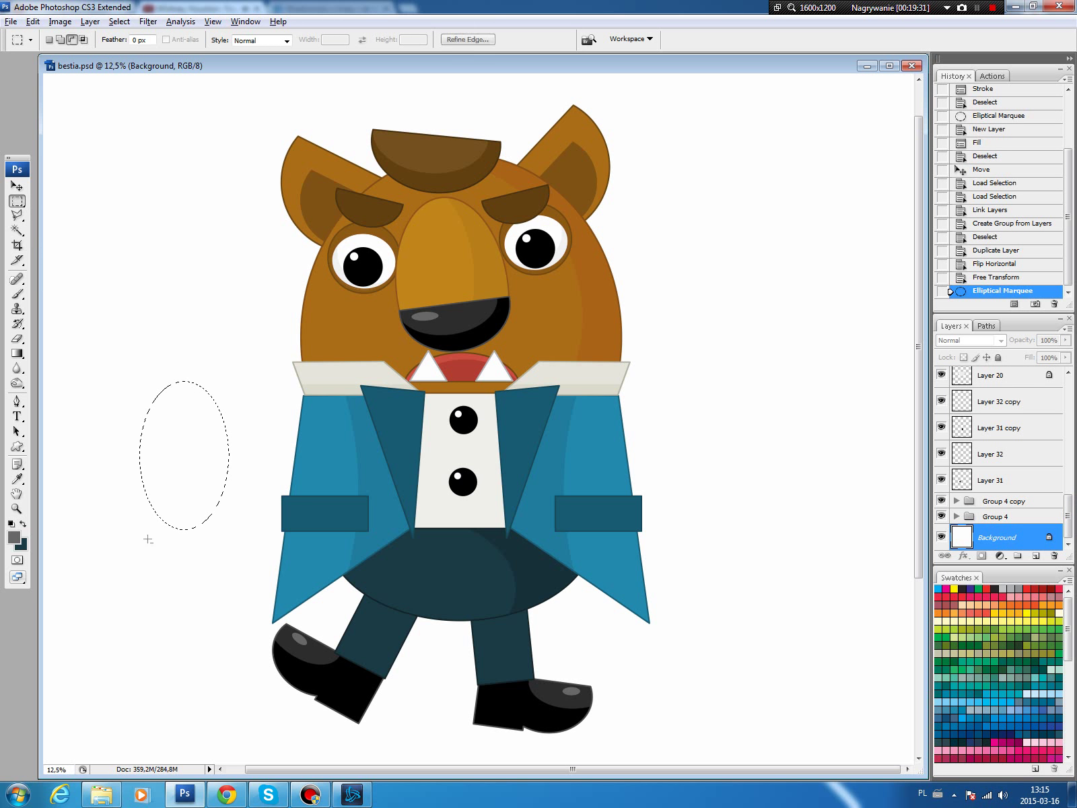
drag(140, 549, 230, 477)
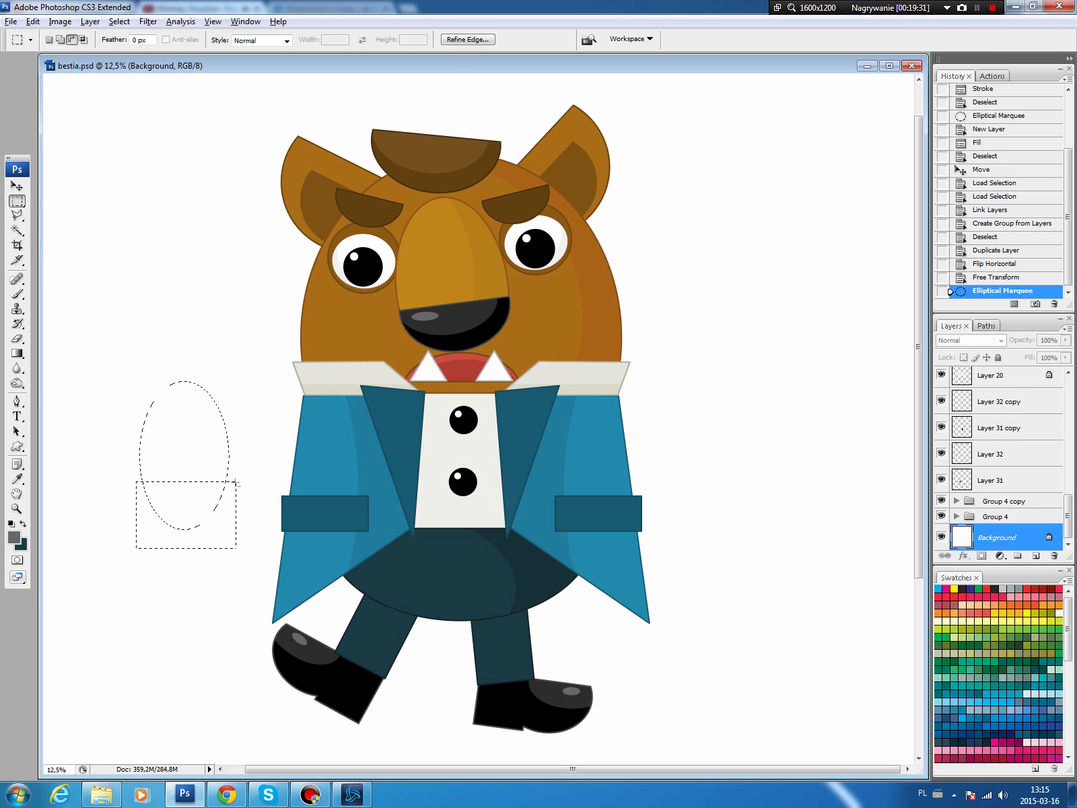
click(1036, 556)
key(b)
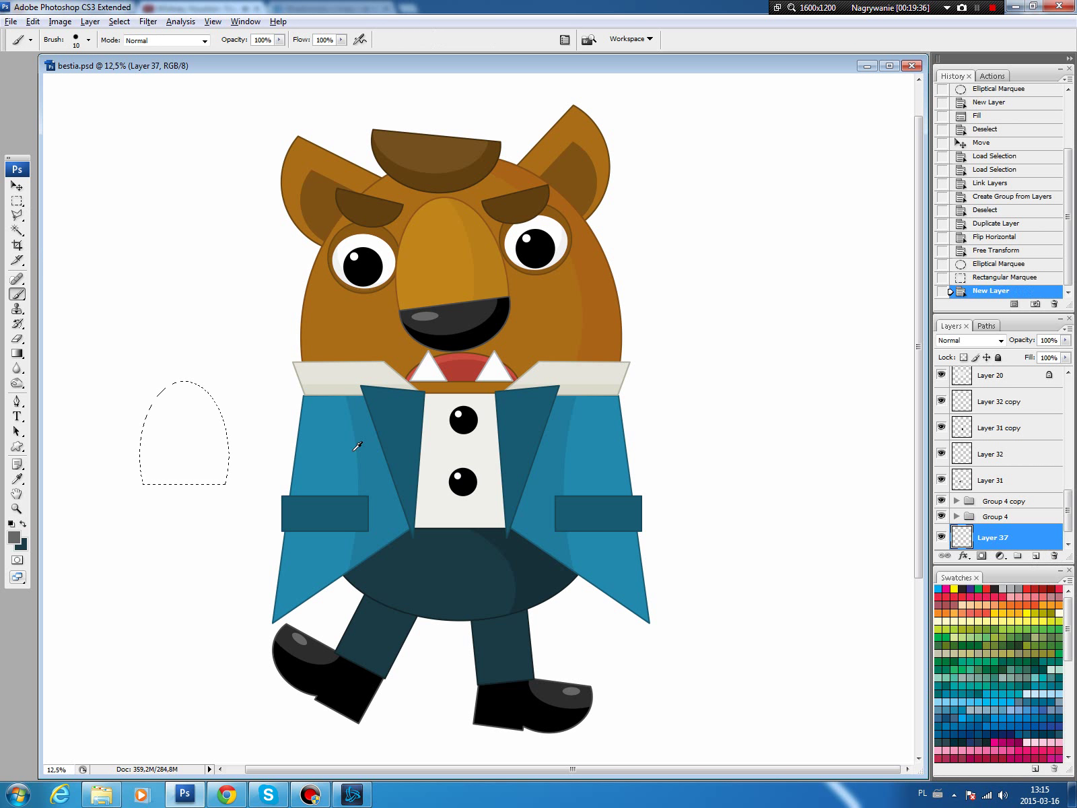
alt+click(349, 443)
key(alt+BackSpace)
key(ctrl+d)
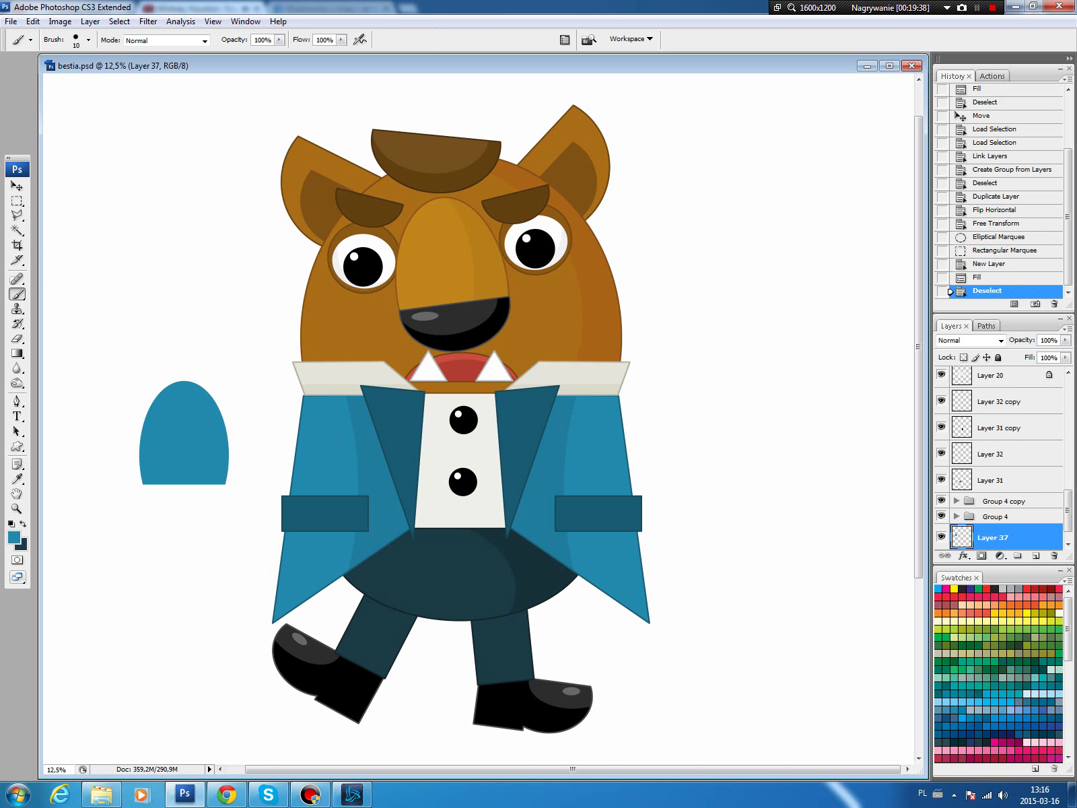
Darken the arch's right side by lowering Hue/Saturation Lightness
drag(17, 202, 67, 211)
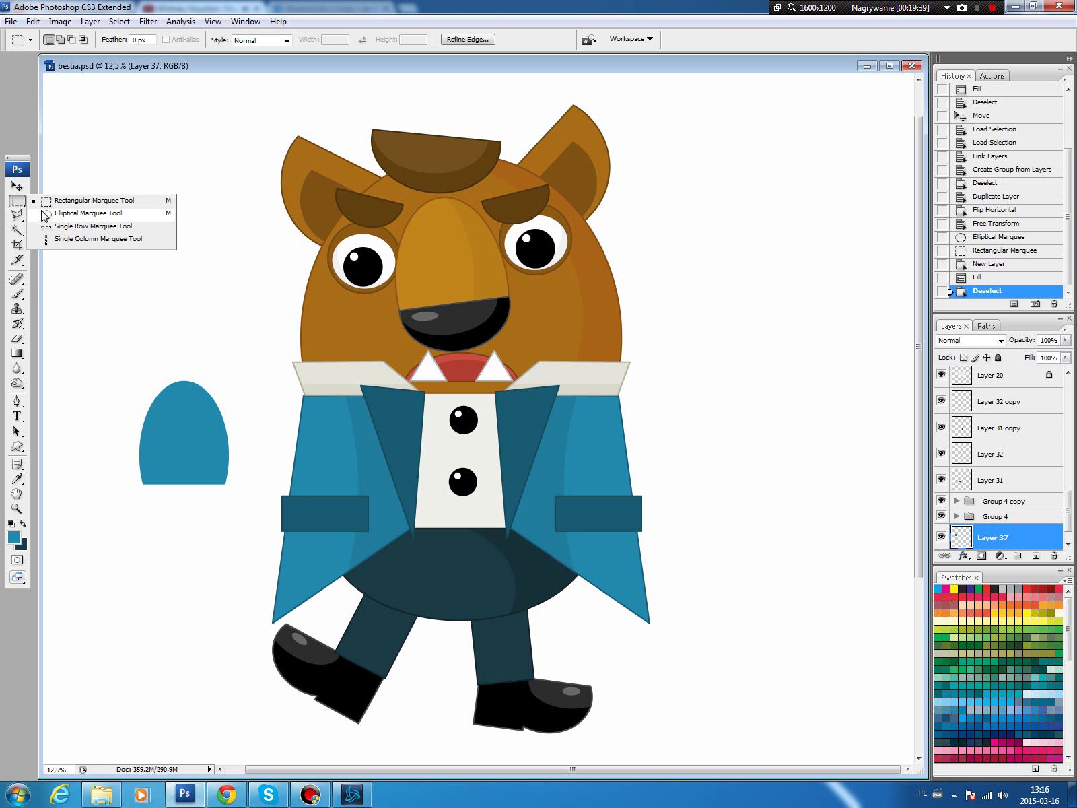
drag(134, 353, 166, 453)
drag(201, 520, 204, 524)
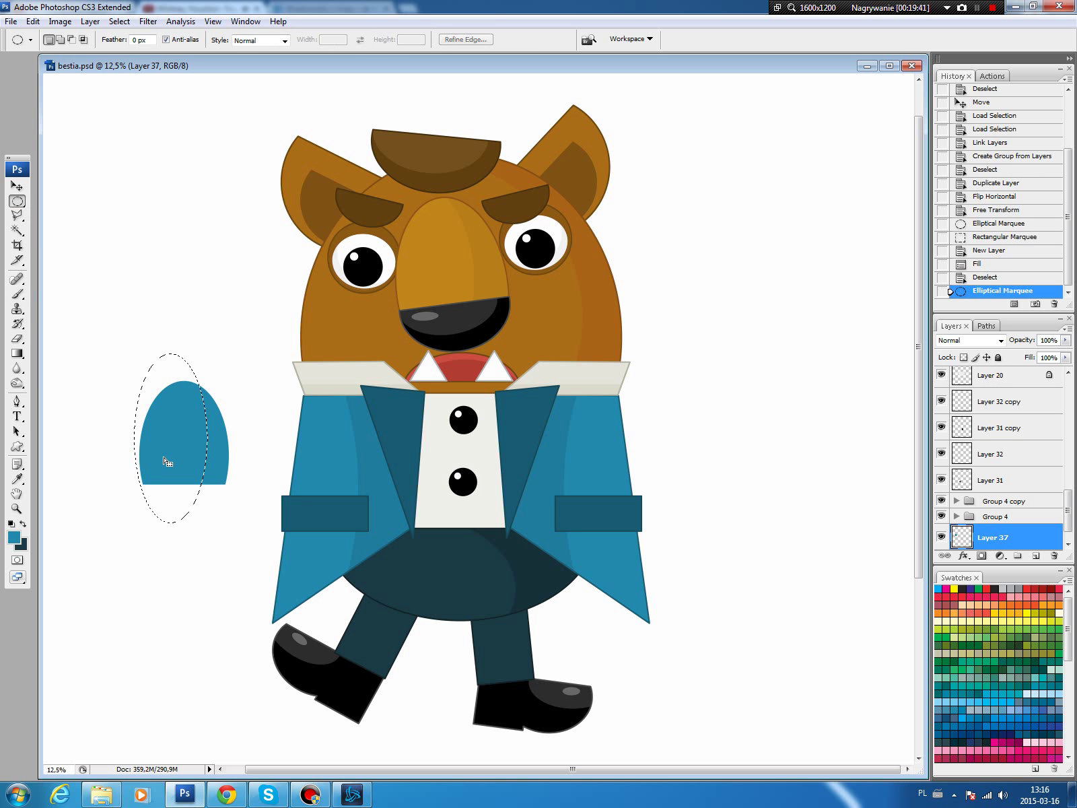
drag(157, 461, 151, 464)
click(119, 22)
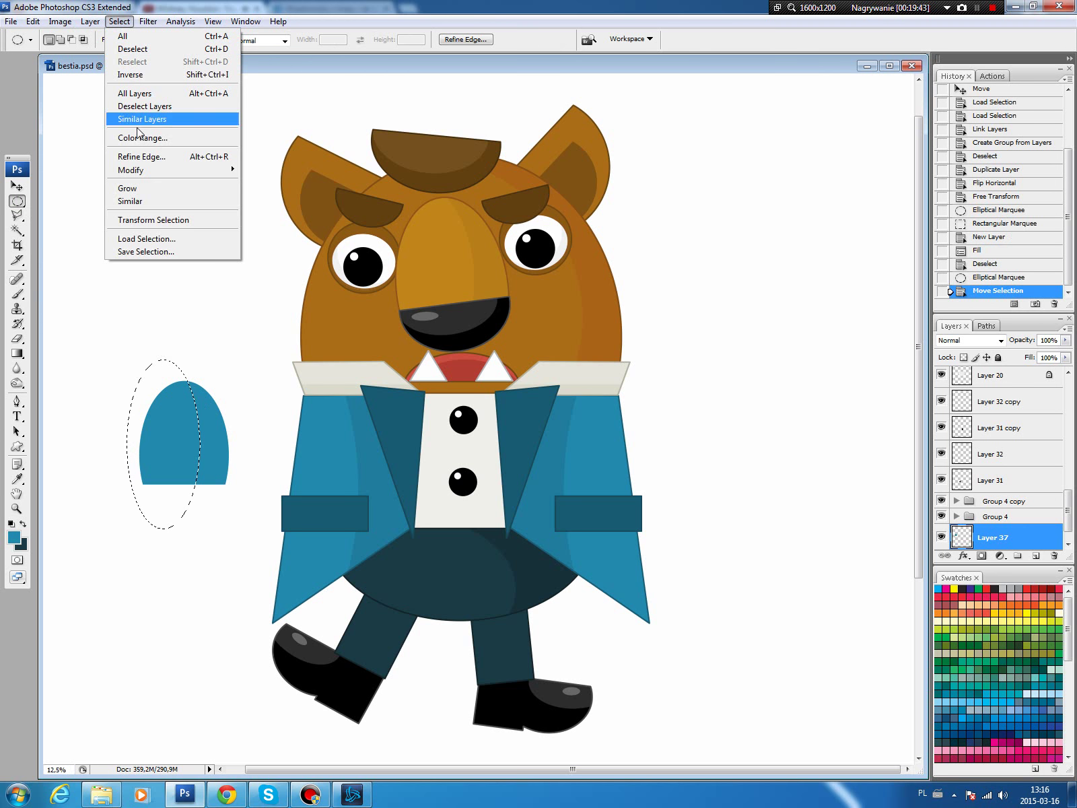
click(139, 75)
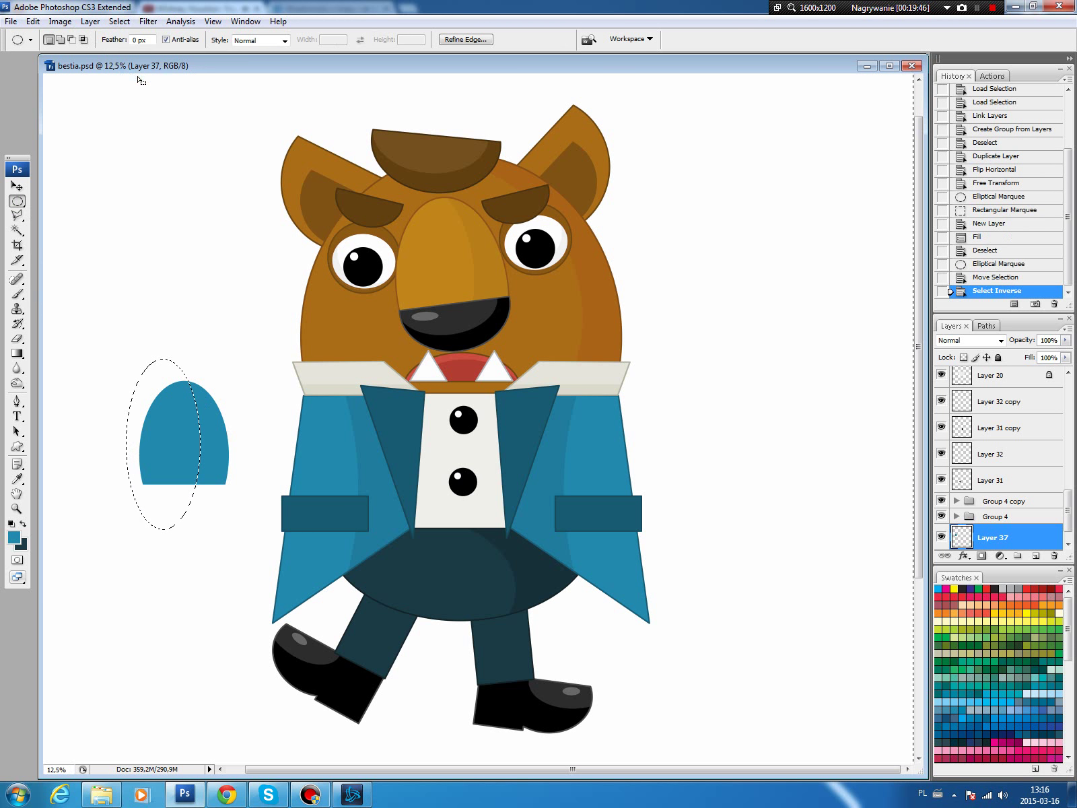
key(ctrl+u)
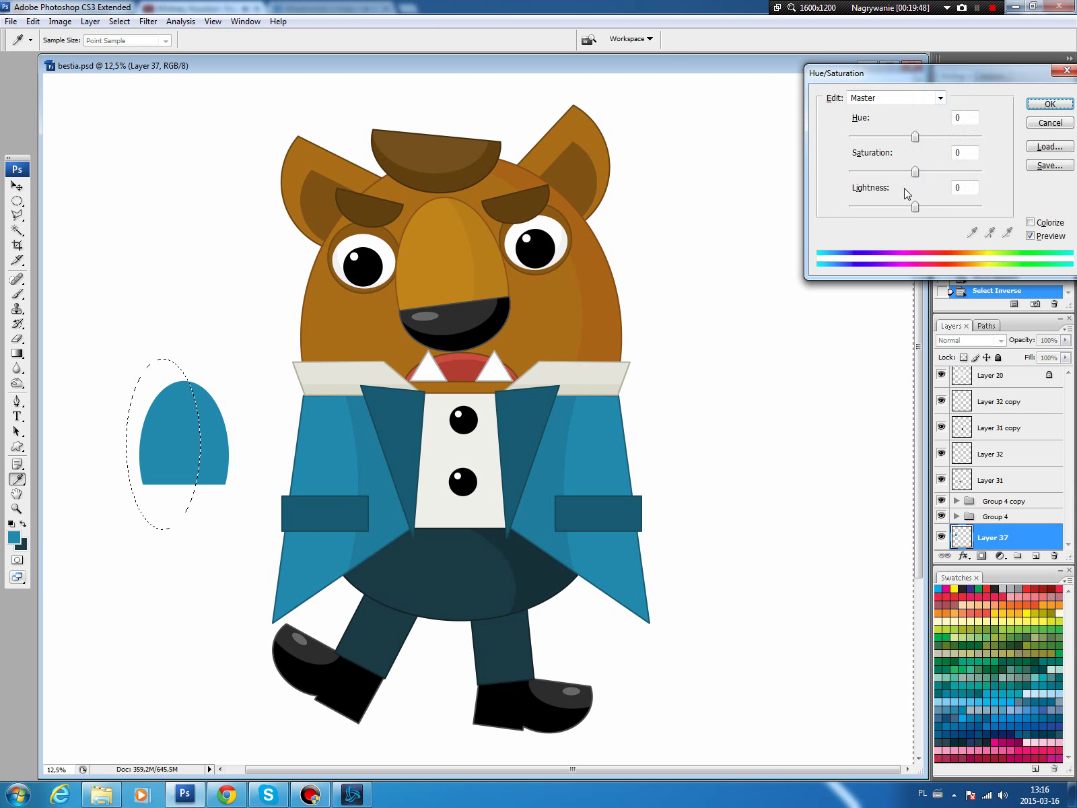
drag(915, 206, 910, 207)
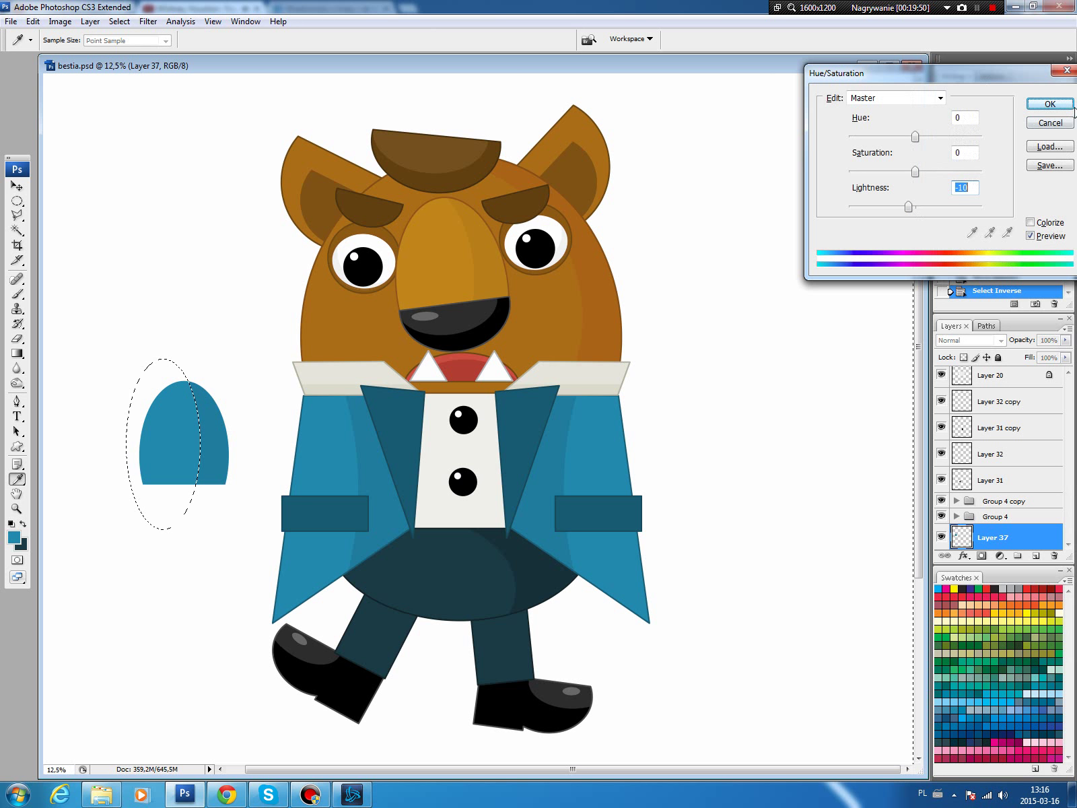
click(1050, 104)
key(ctrl+d)
key(b)
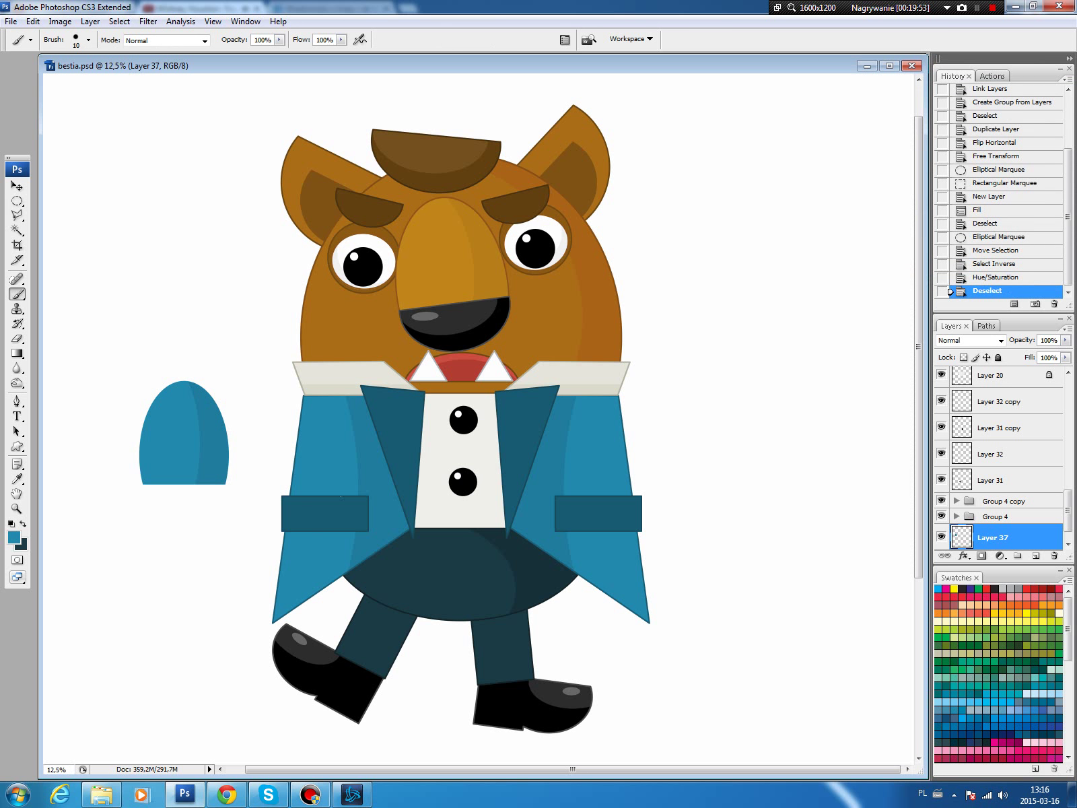
Stroke the arch with a 16 px dark-blue outline on a new layer (Layer 38)
ctrl+click(957, 536)
click(1035, 555)
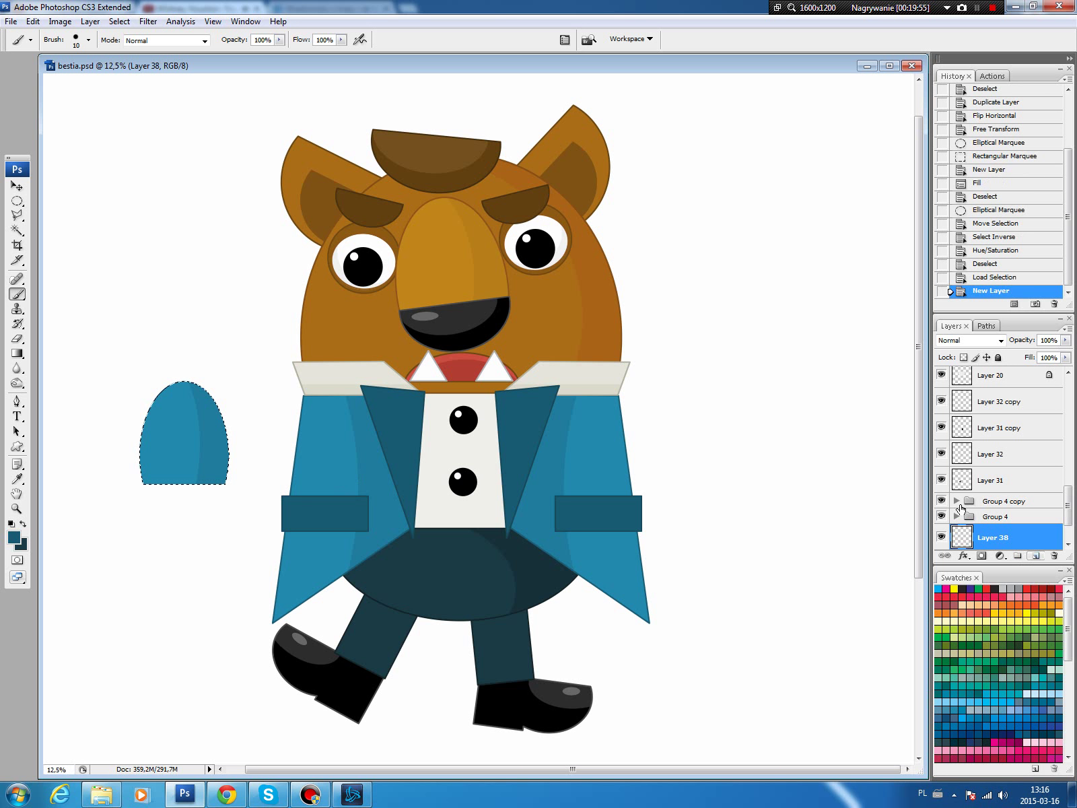
click(32, 21)
click(50, 226)
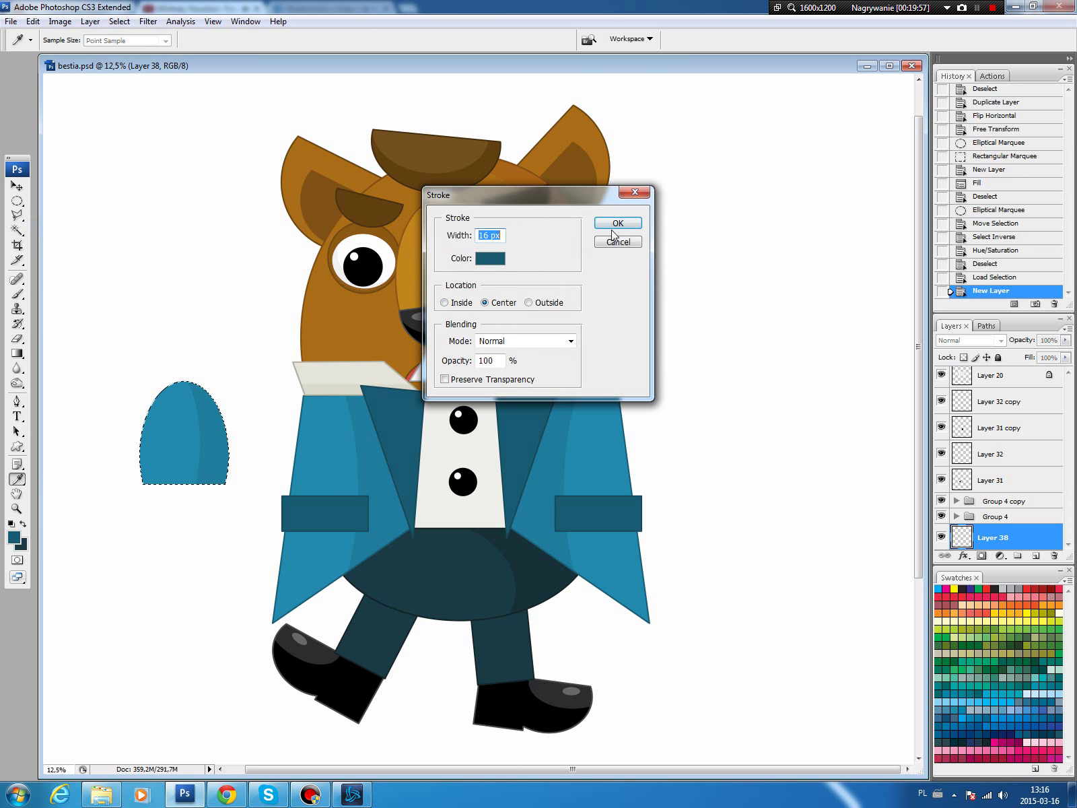
click(626, 229)
Link the two sleeve layers and rotate the sleeve about 38 degrees onto the left shoulder
key(v)
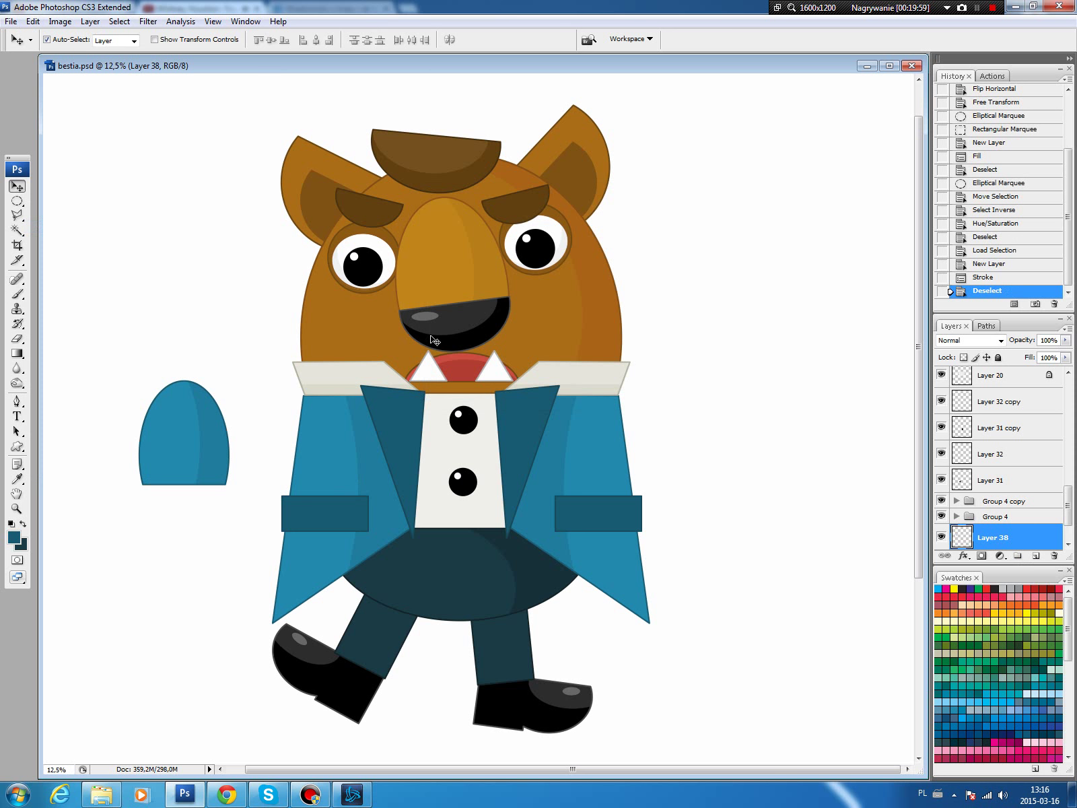
scroll(1071, 529, down, 2)
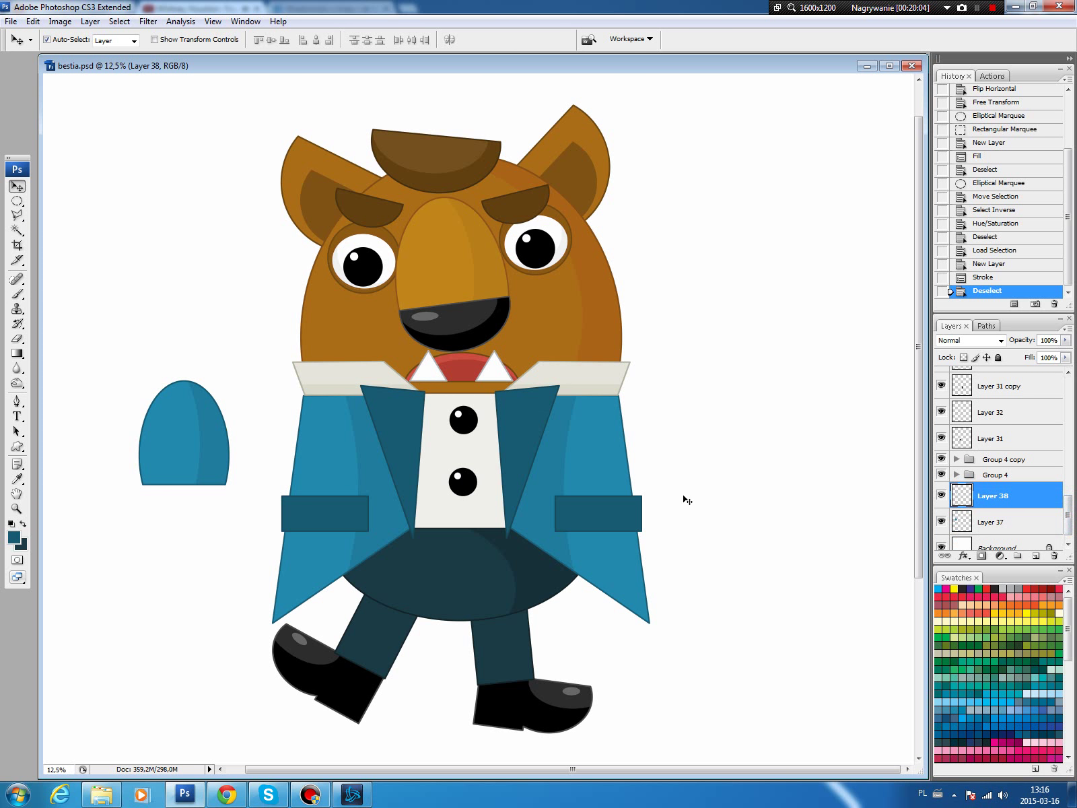
shift+click(997, 523)
click(945, 556)
key(ctrl+t)
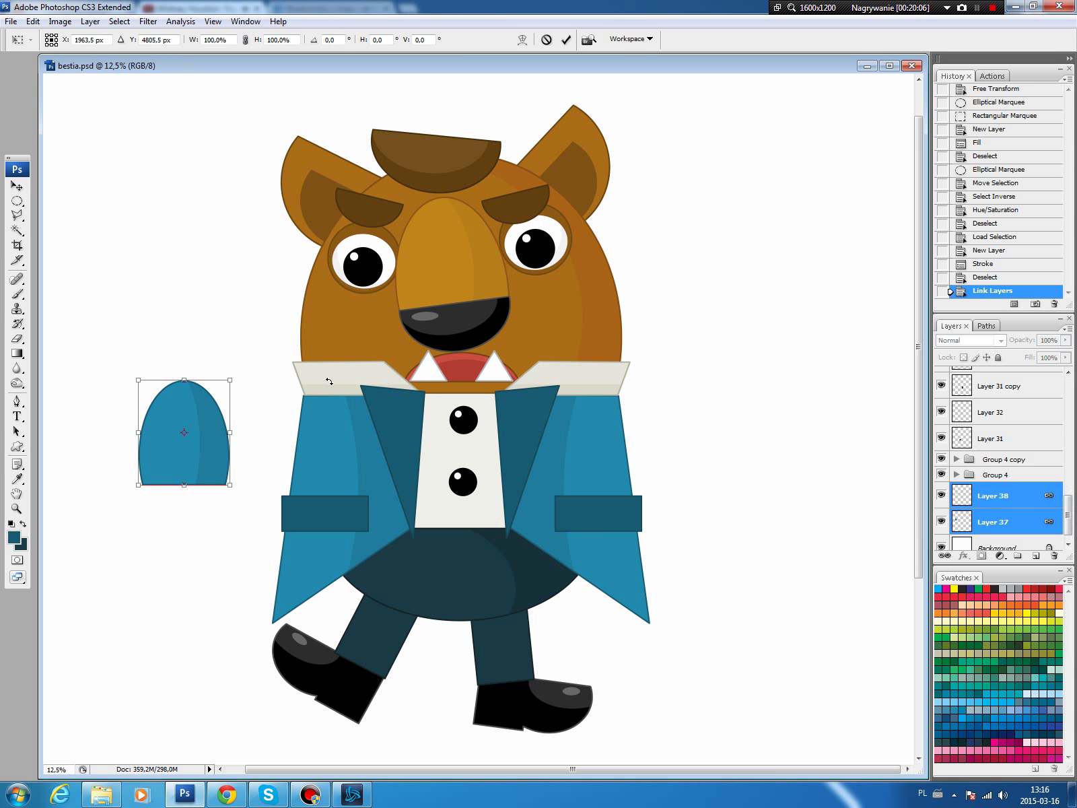
drag(236, 380, 259, 430)
drag(169, 444, 253, 445)
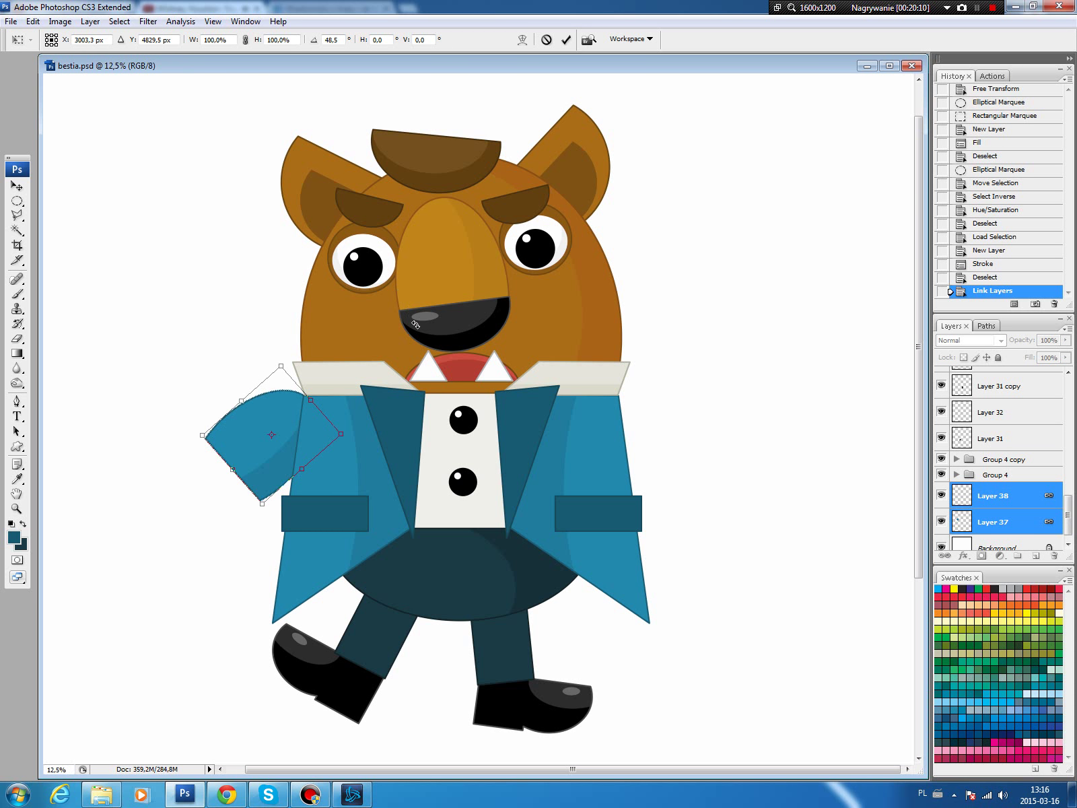
key(Return)
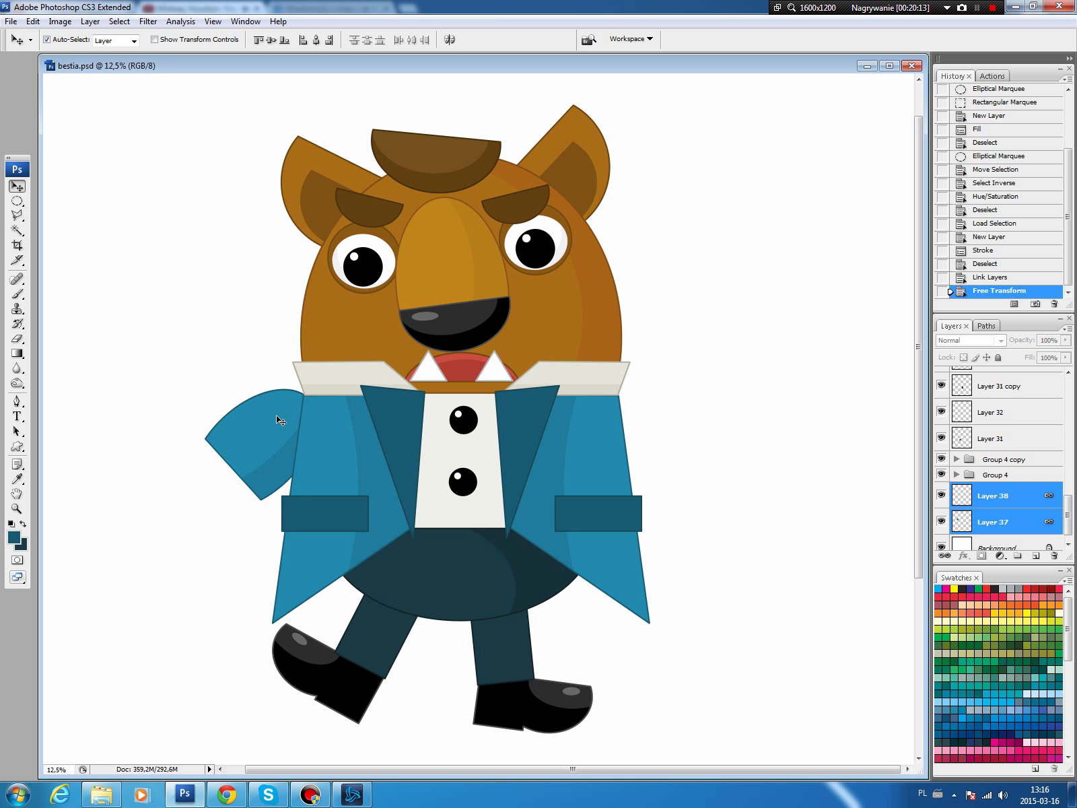
Raise the left sleeve slightly, then place a horizontally flipped copy on the right shoulder
drag(256, 431, 257, 416)
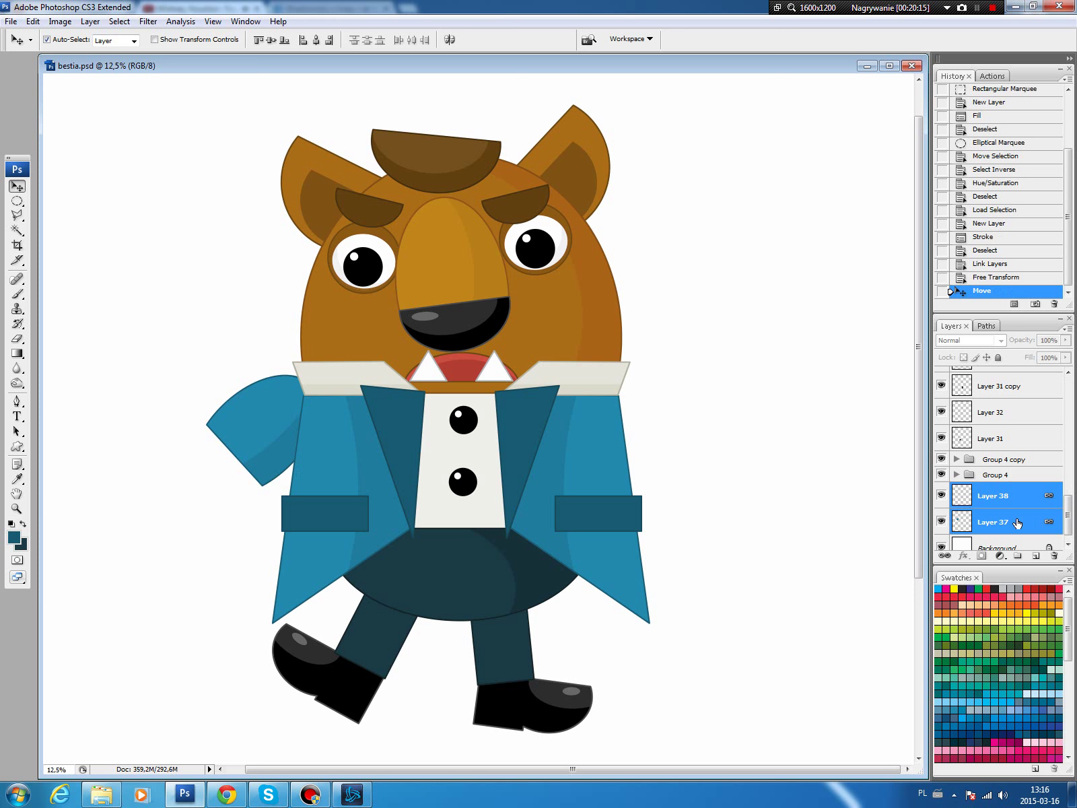
drag(1016, 523, 1036, 556)
click(33, 21)
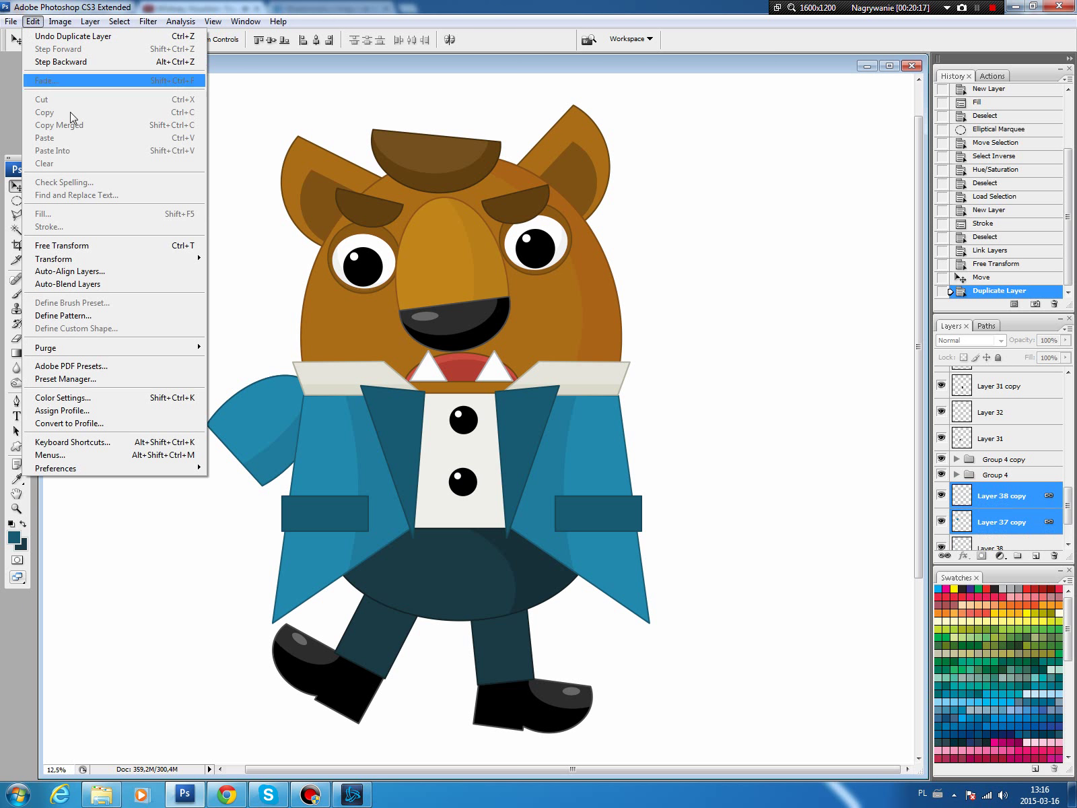
click(264, 406)
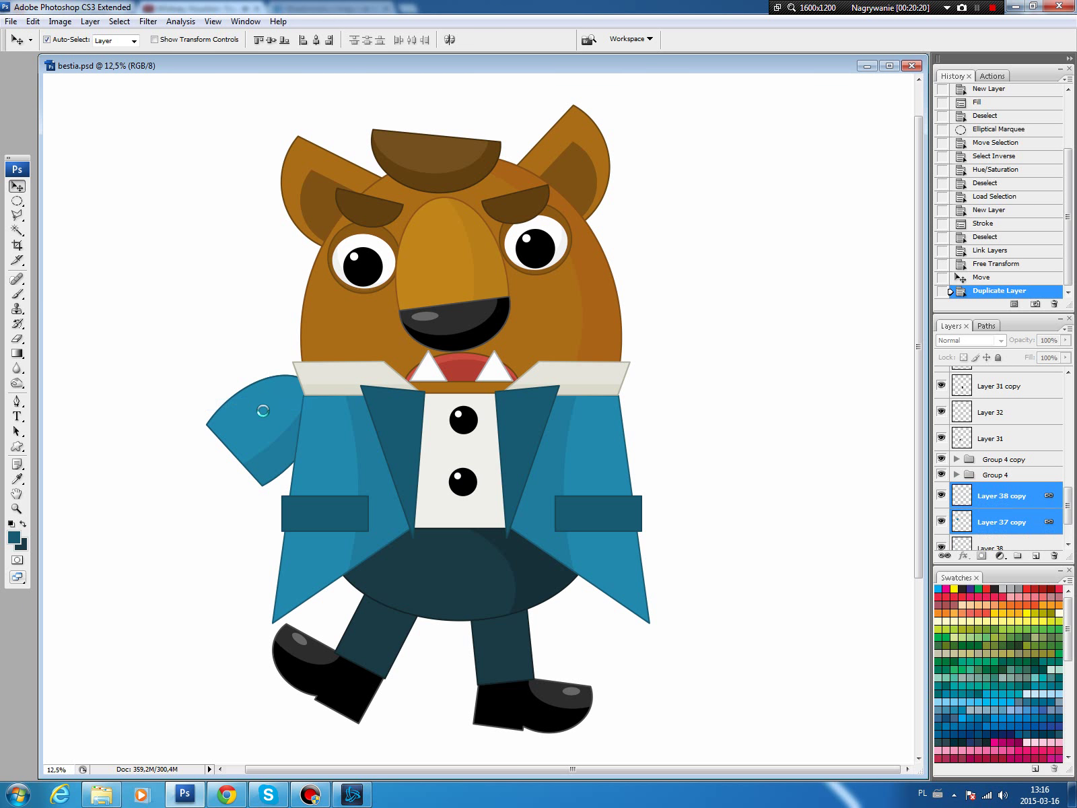
drag(278, 443, 641, 446)
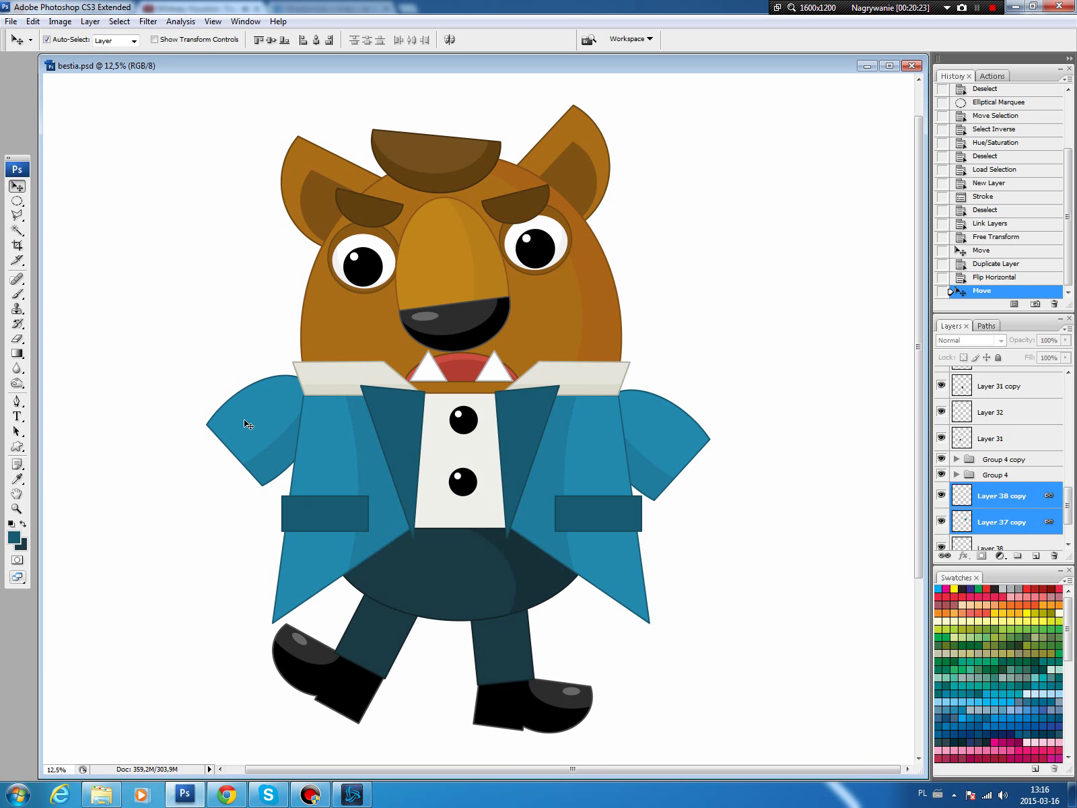
Nudge both pockets toward the centre and fine-tune both sleeve positions slightly lower
drag(243, 419, 255, 423)
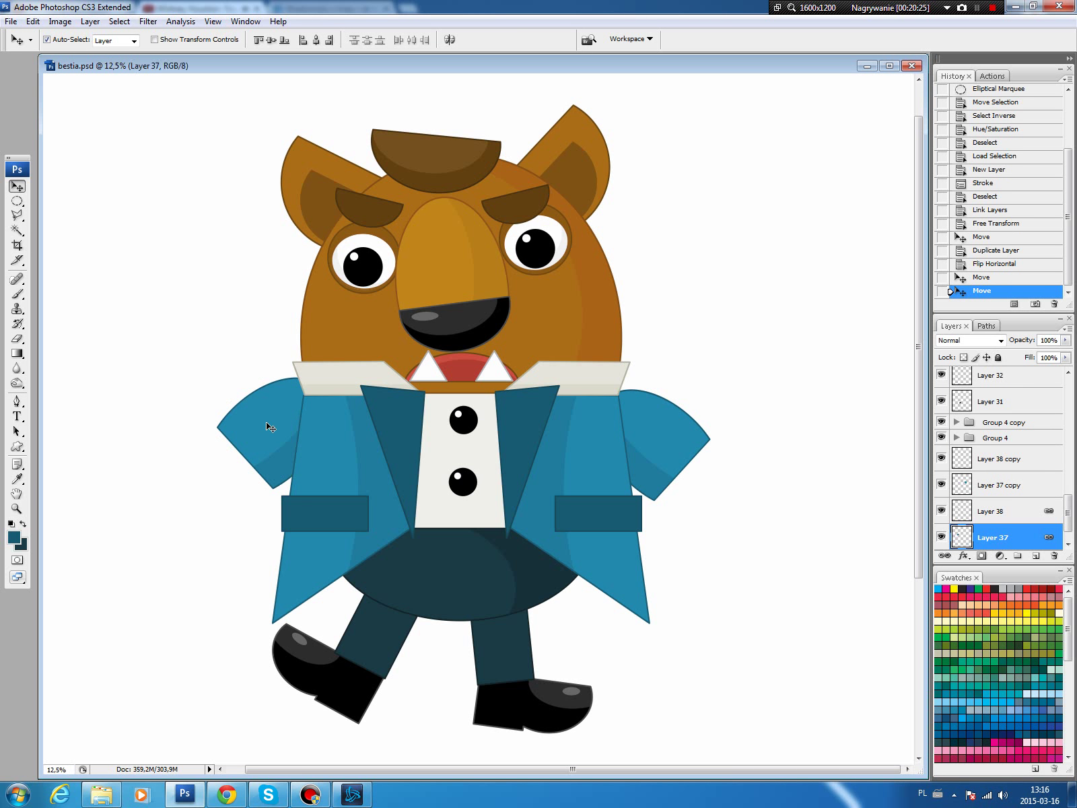
drag(319, 514, 332, 516)
drag(609, 511, 594, 513)
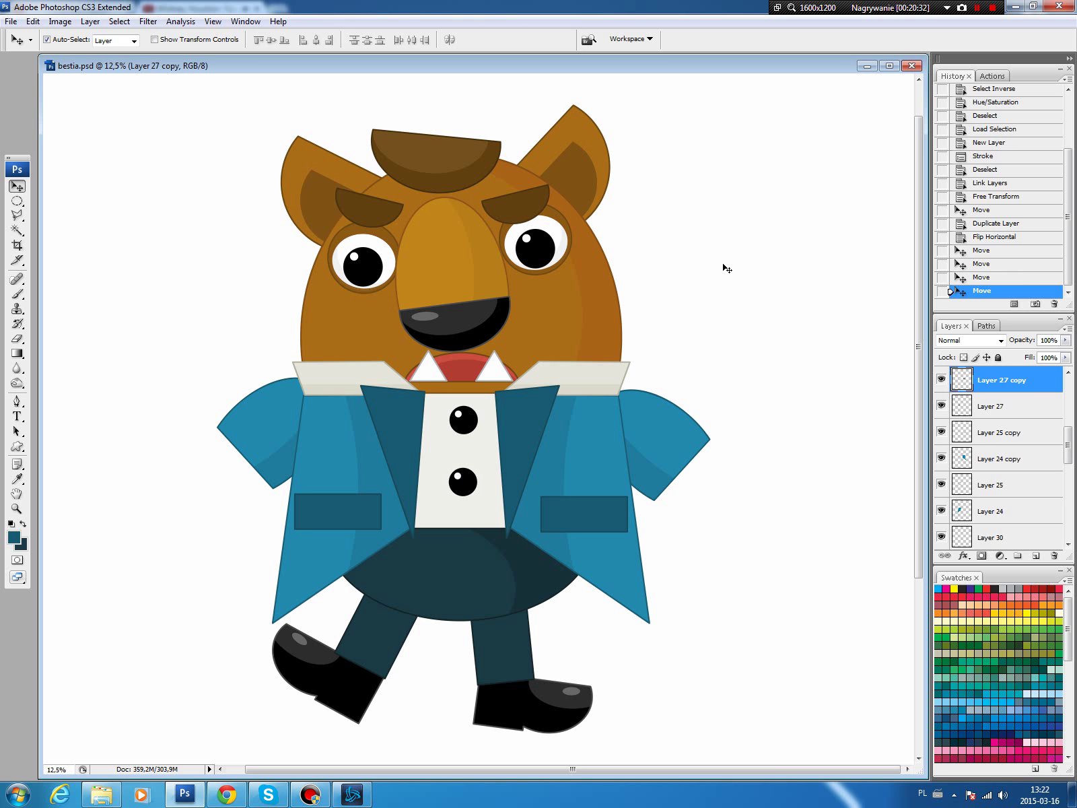
drag(646, 436, 643, 439)
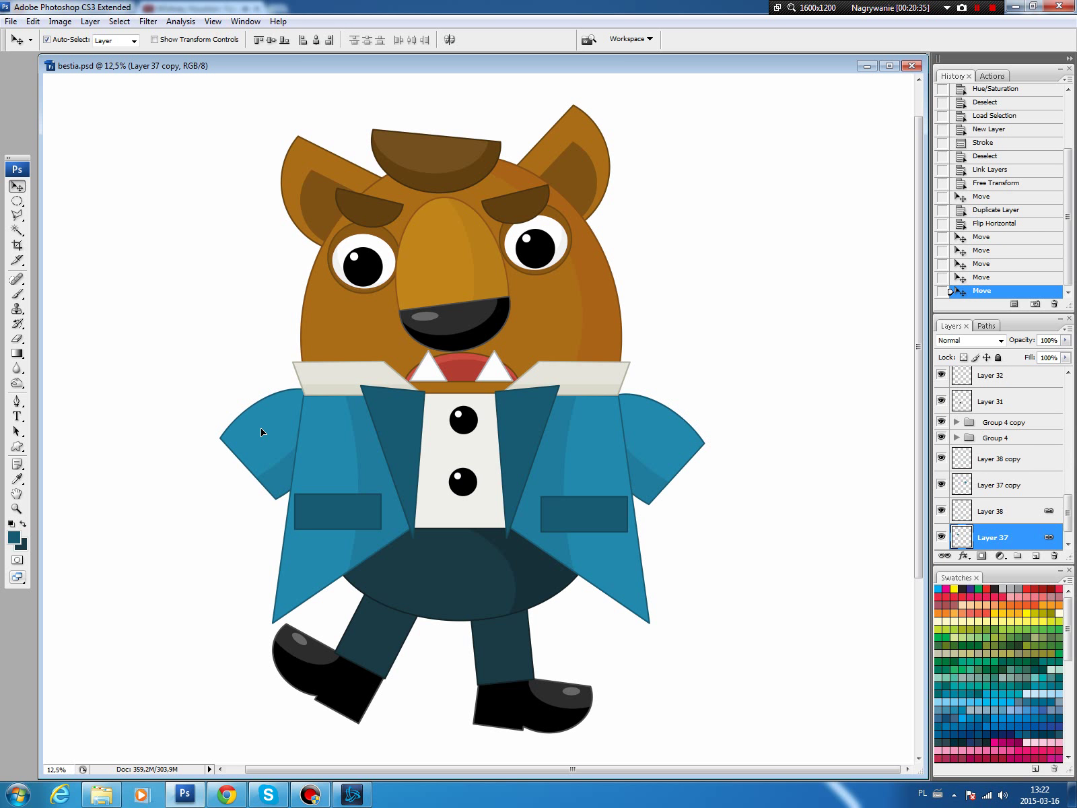
drag(258, 425, 263, 435)
scroll(1060, 538, down, 2)
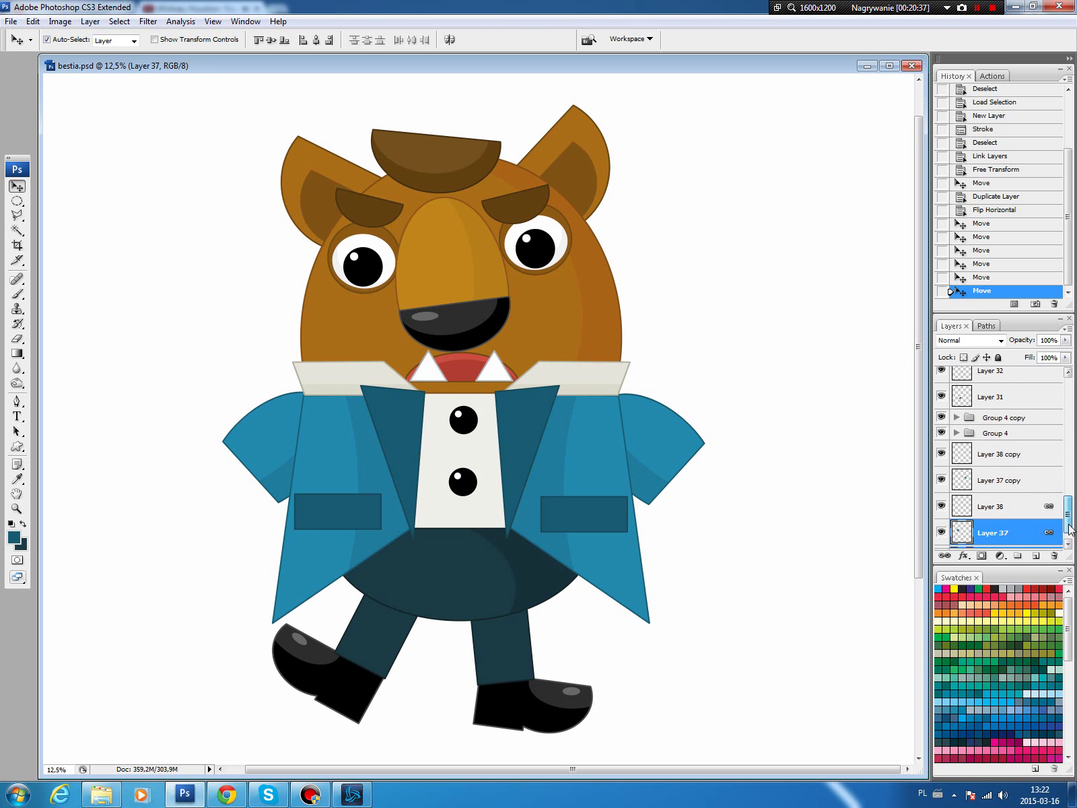
Make a round paw at the left sleeve end with its lower part darkened to Lightness -9
click(1060, 537)
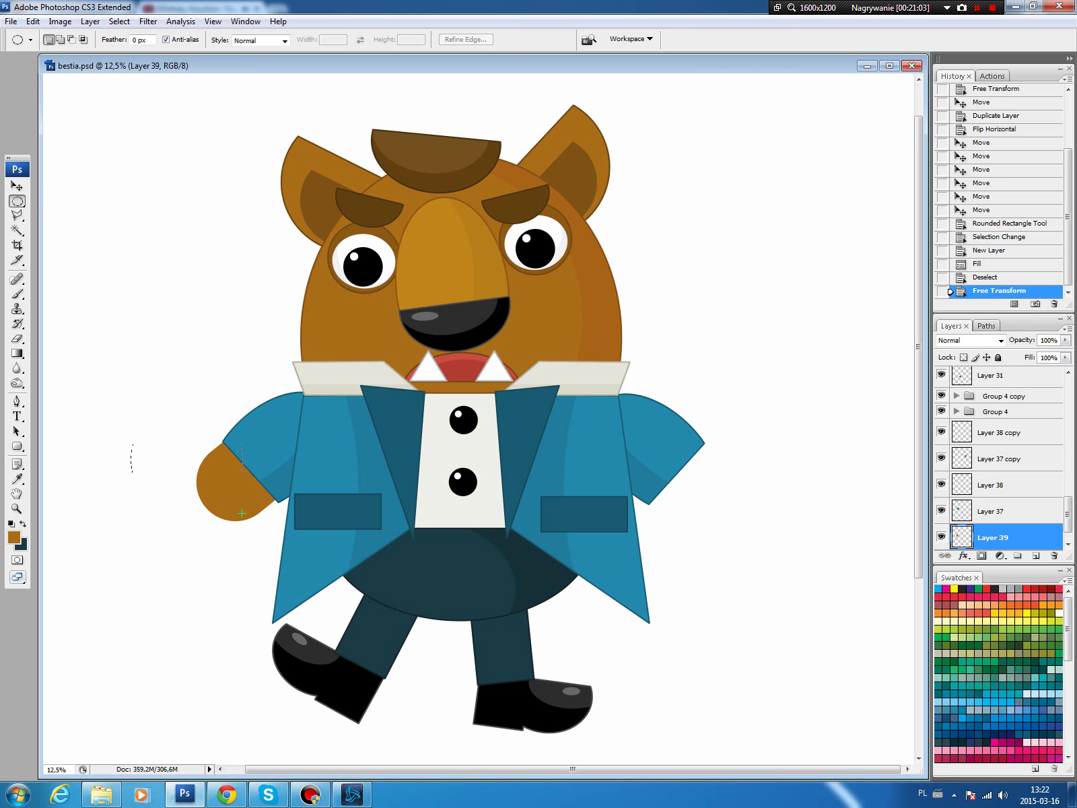
drag(131, 406, 251, 513)
click(120, 21)
click(128, 74)
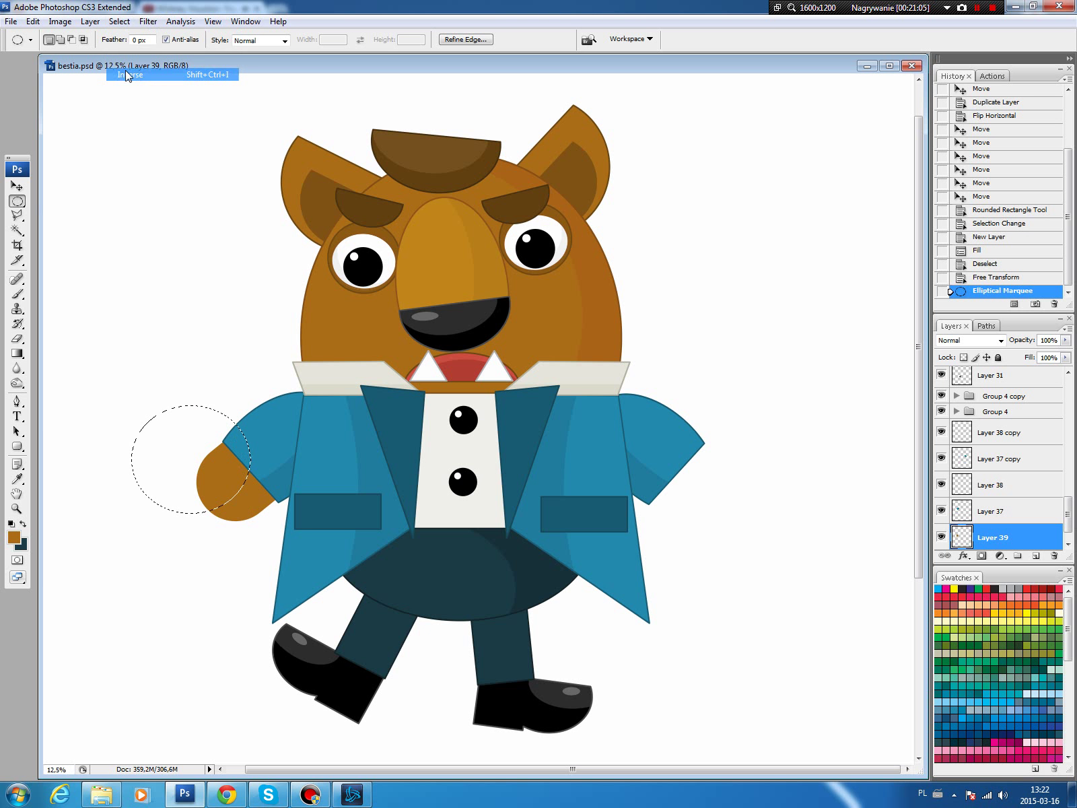
key(i)
key(ctrl+u)
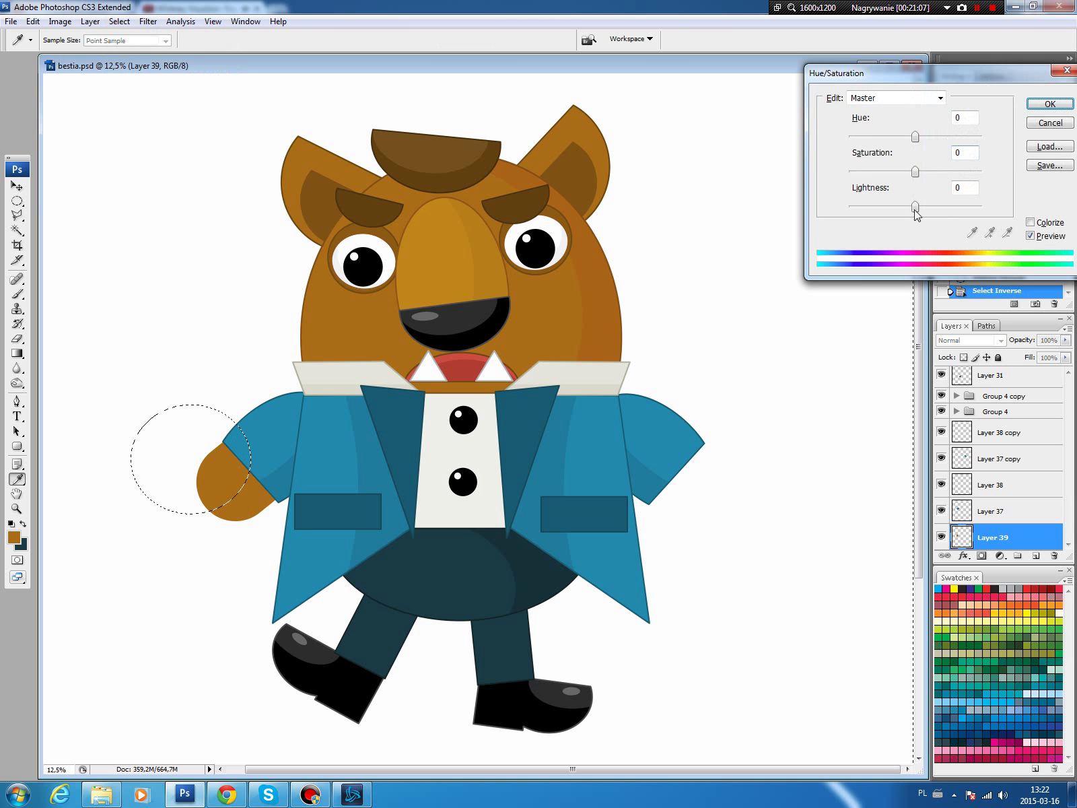
drag(915, 206, 910, 209)
click(1051, 103)
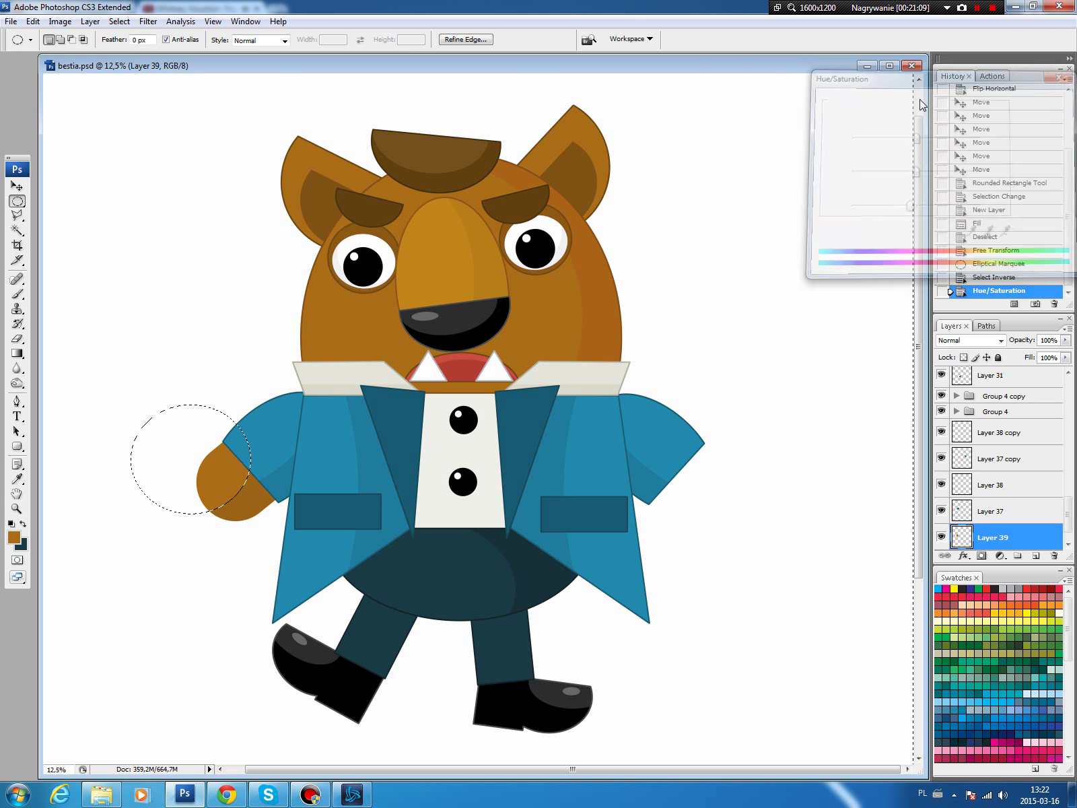
key(ctrl+d)
Outline the paw on a new layer with a 16 px stroke in the ear's dark brown
key(b)
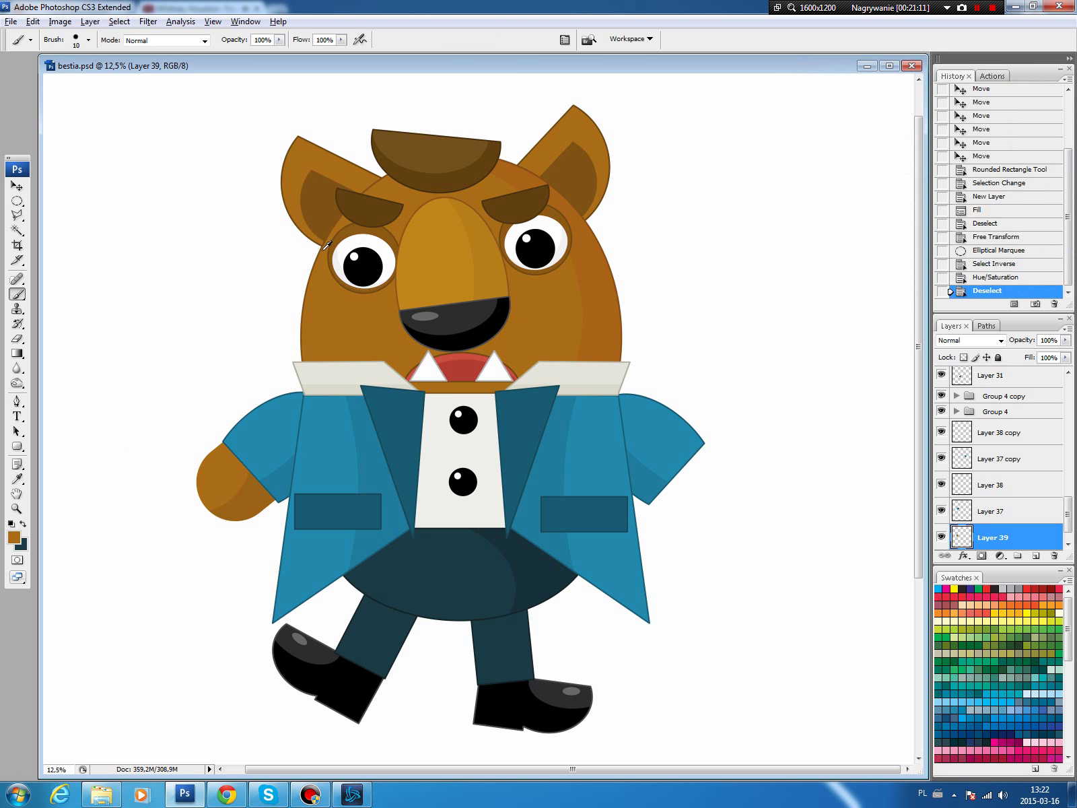
alt+click(330, 245)
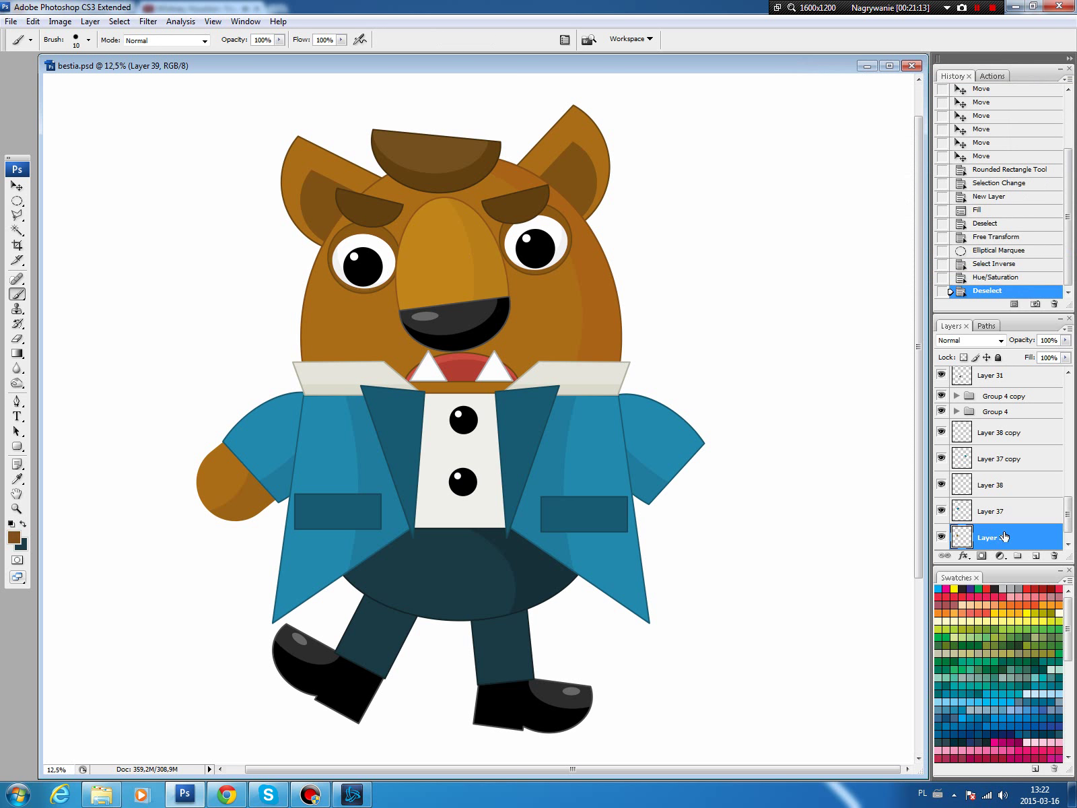
ctrl+click(954, 534)
click(1036, 556)
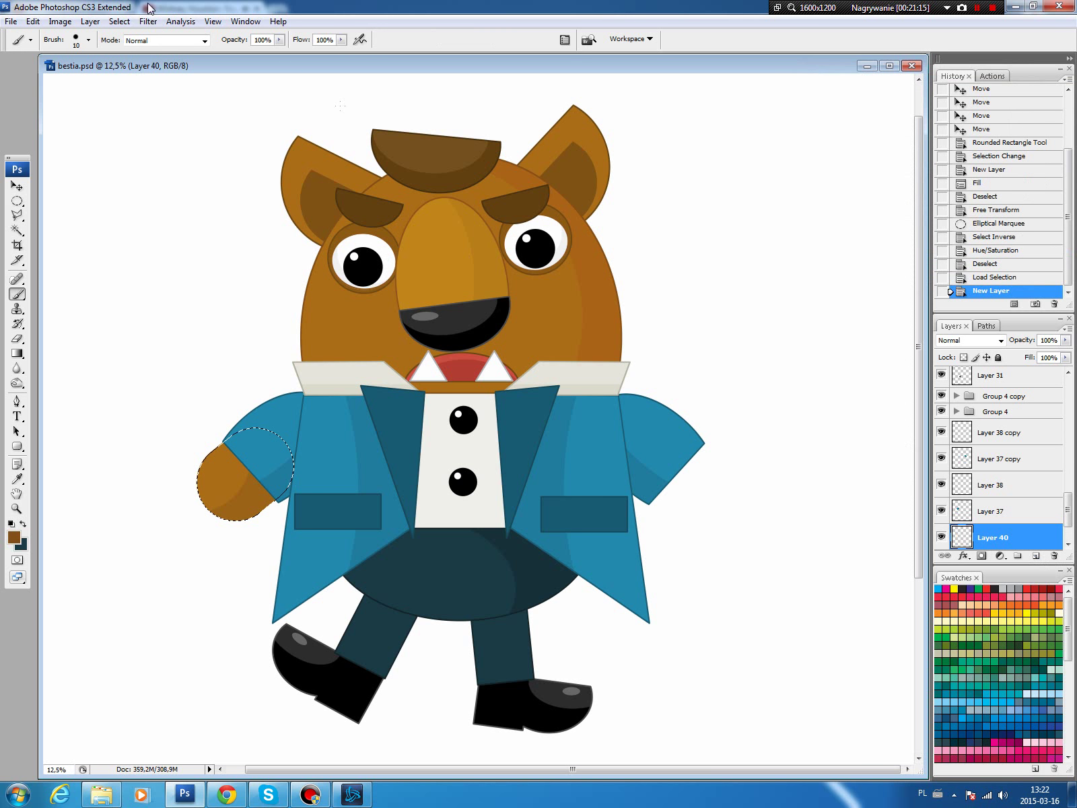
click(32, 20)
click(41, 229)
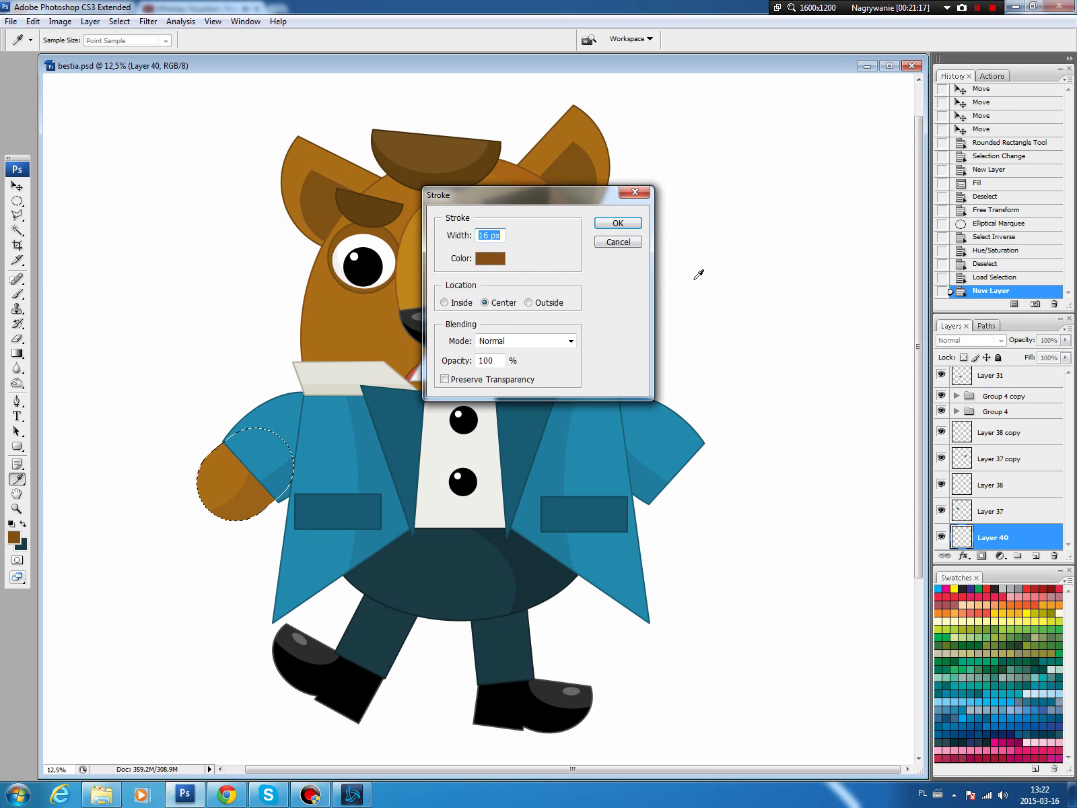
click(618, 223)
key(ctrl+d)
key(v)
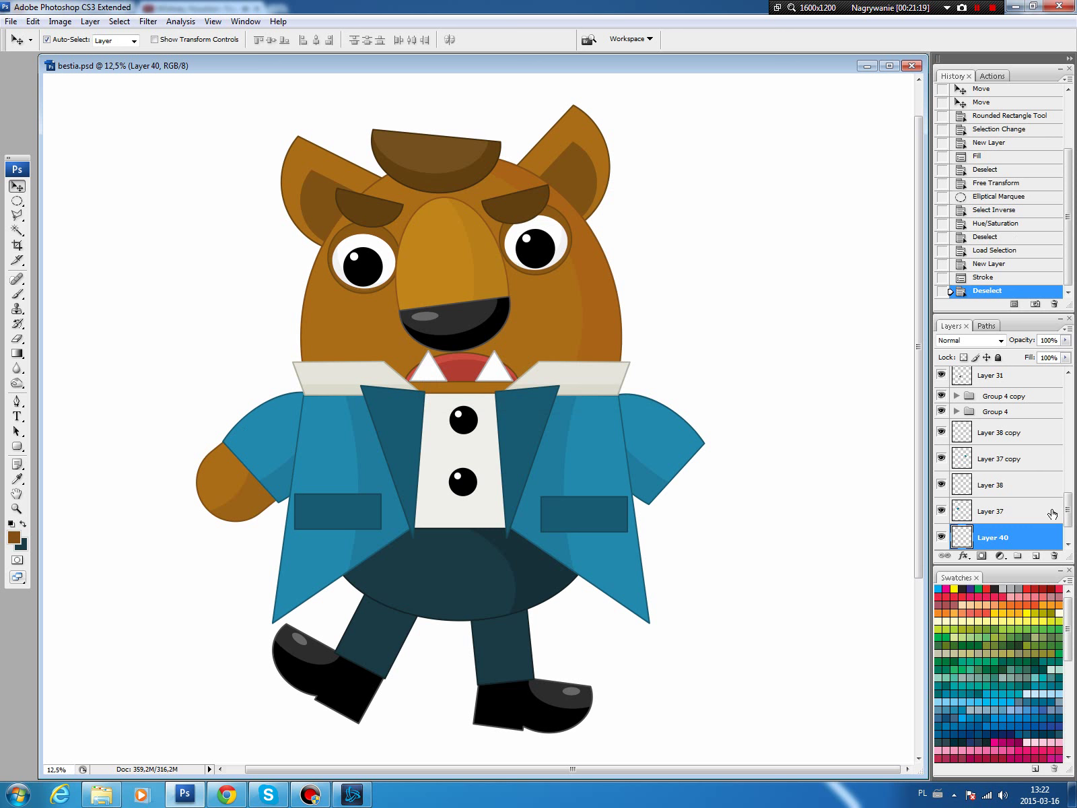
scroll(1052, 513, down, 2)
Link the paw fill and outline layers and nudge the left paw slightly right
shift+click(1025, 513)
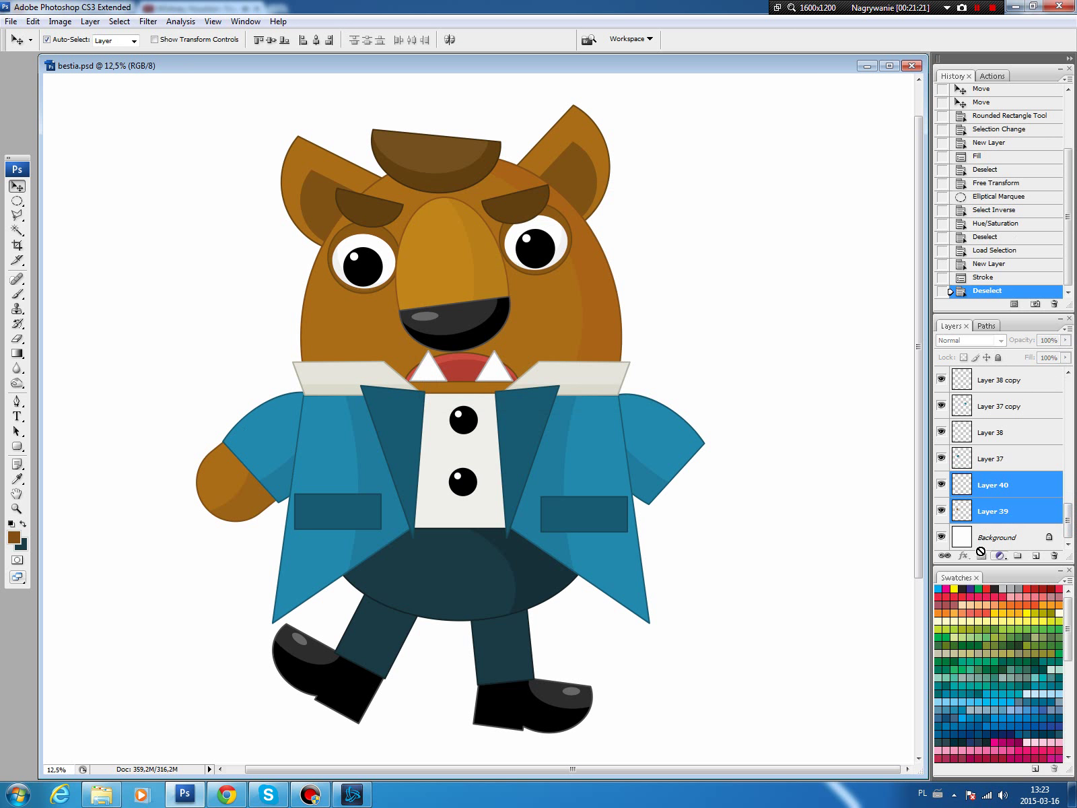
click(945, 555)
drag(239, 492, 244, 495)
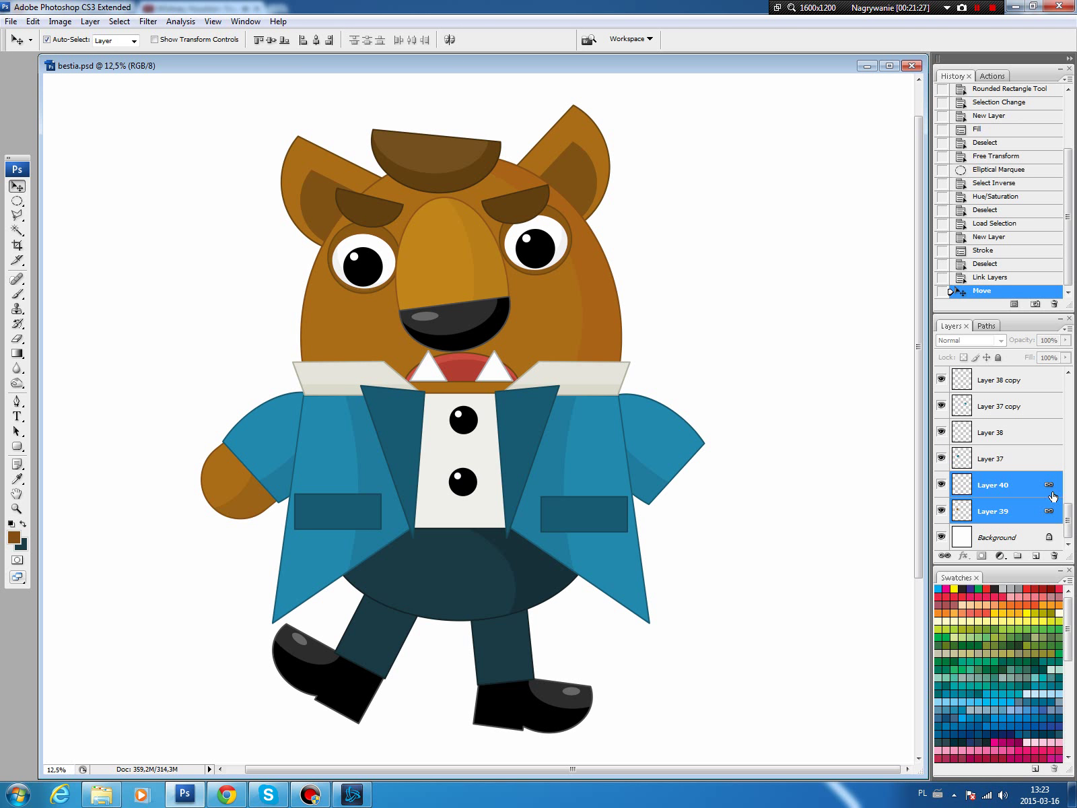
Place a horizontally flipped paw copy on the right sleeve and shift the left ear slightly down
drag(1012, 518, 1036, 555)
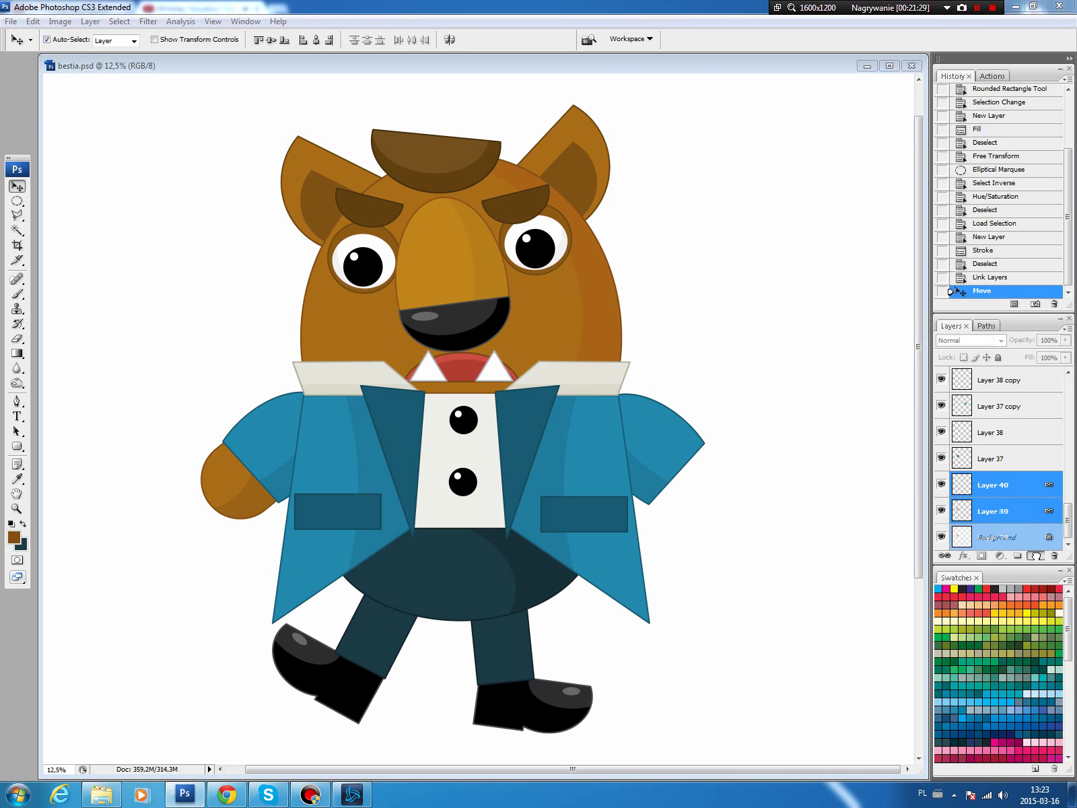
click(32, 20)
mouse_move(53, 259)
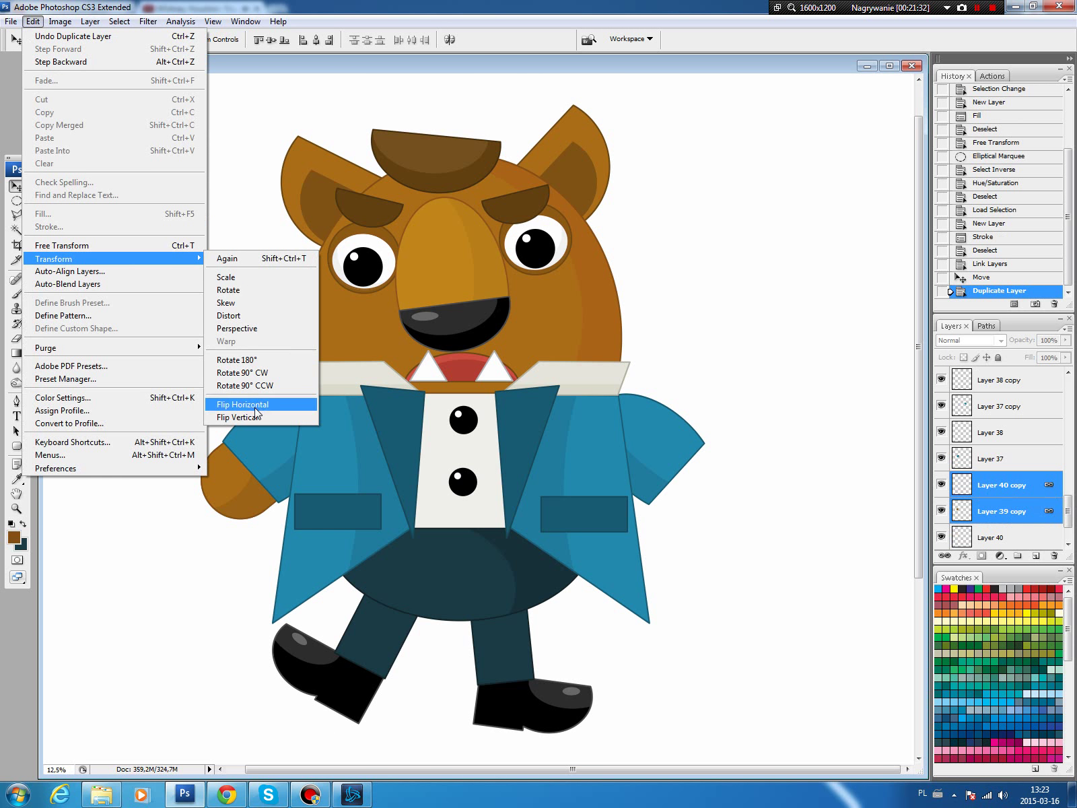
click(260, 404)
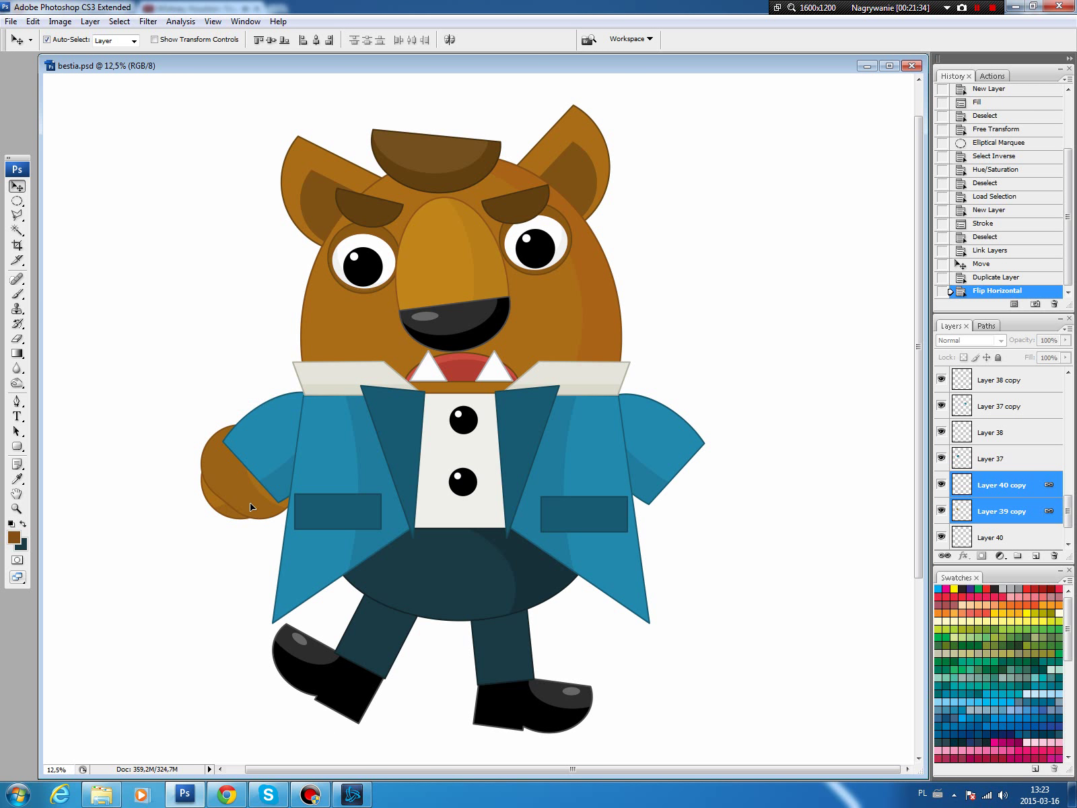
drag(249, 502, 671, 498)
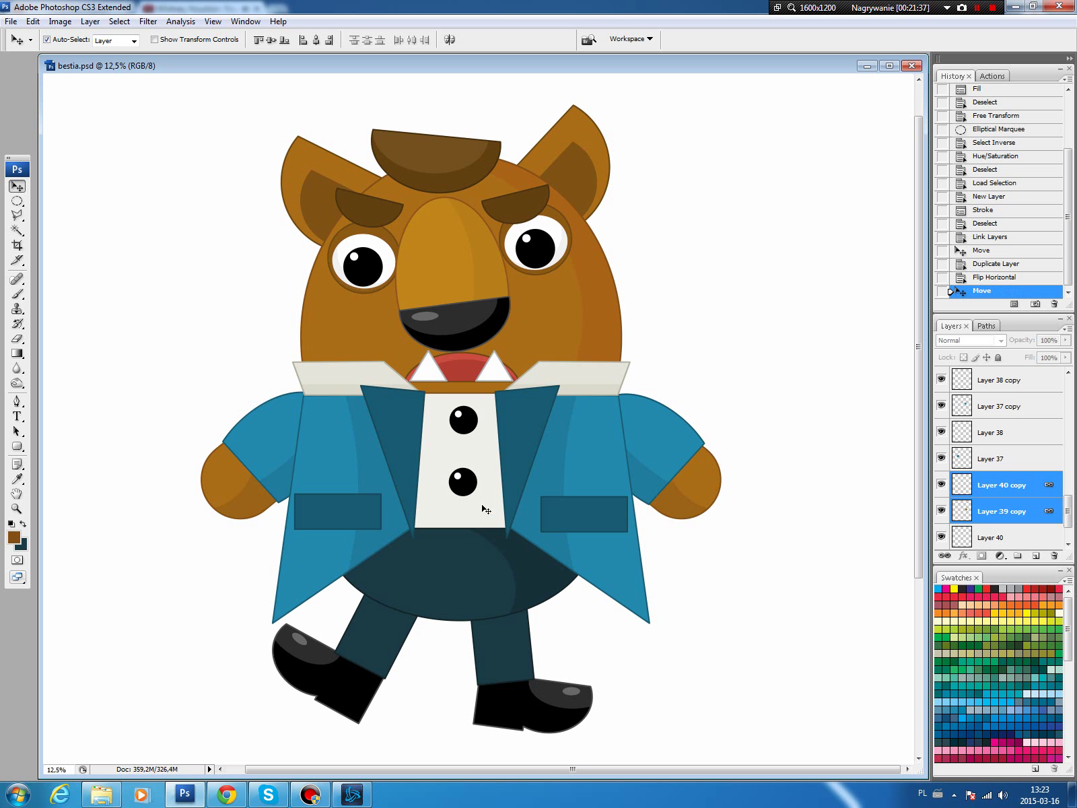
click(316, 210)
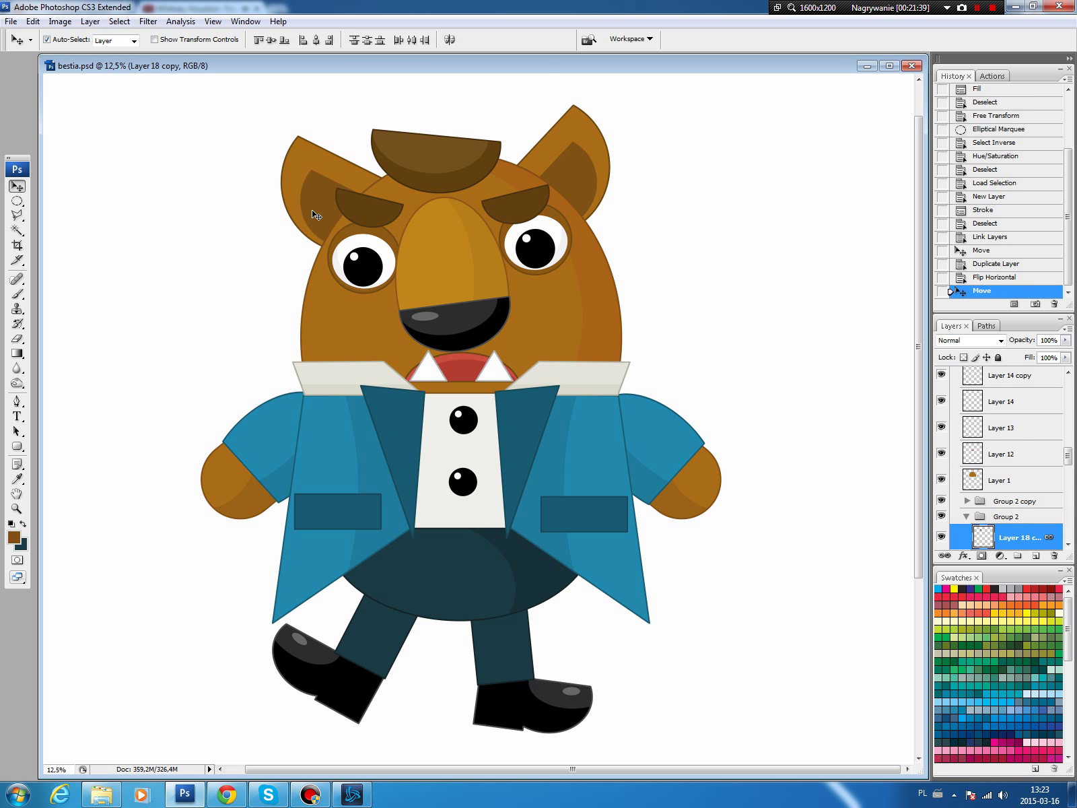
drag(311, 209, 308, 219)
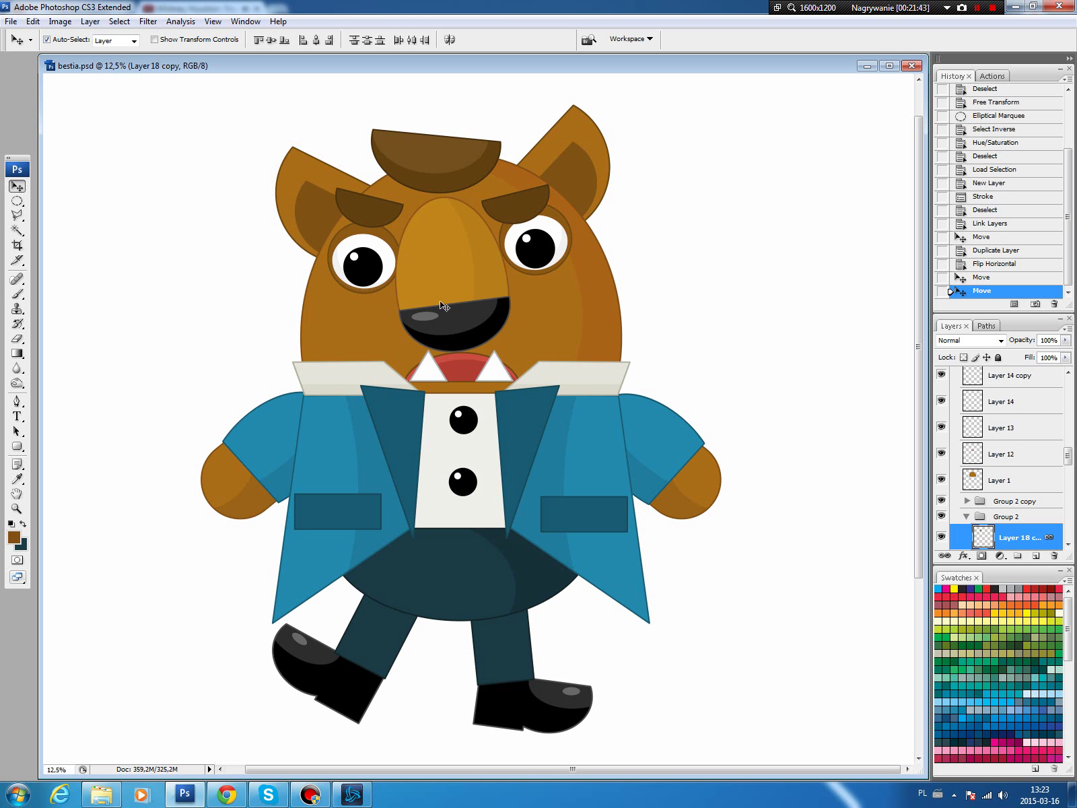